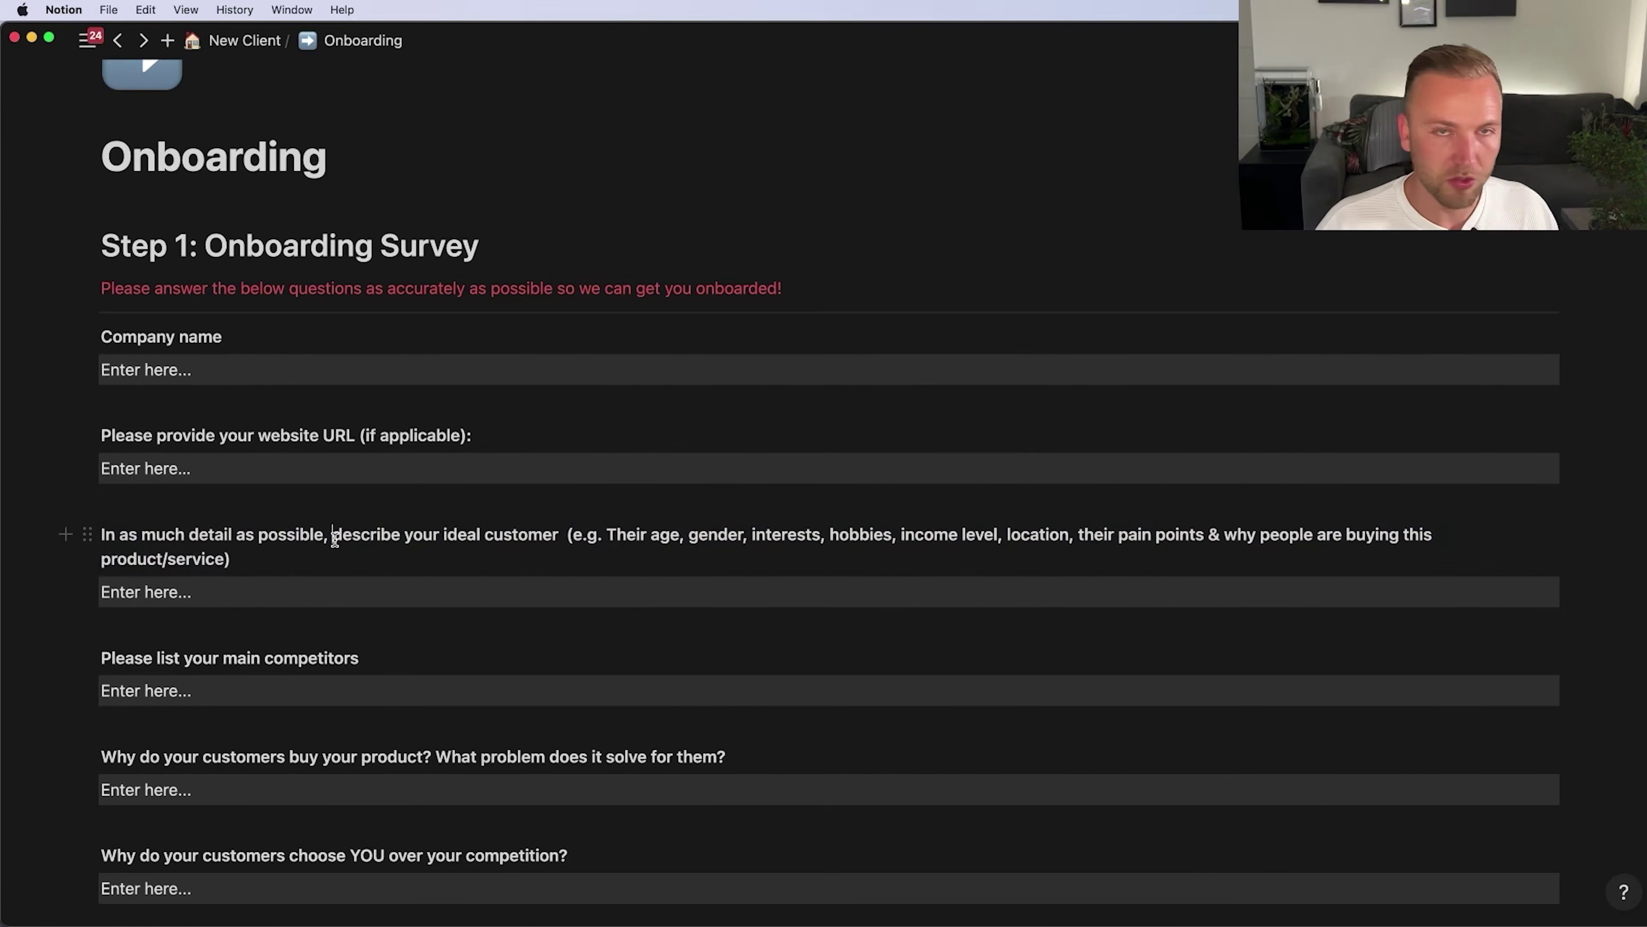
Go through the Step 1 Onboarding Survey questions, from the ideal customer and main competitors to why customers choose the company
{"action": "left_click_drag", "start_coordinate": [361, 658], "coordinate": [102, 657]}
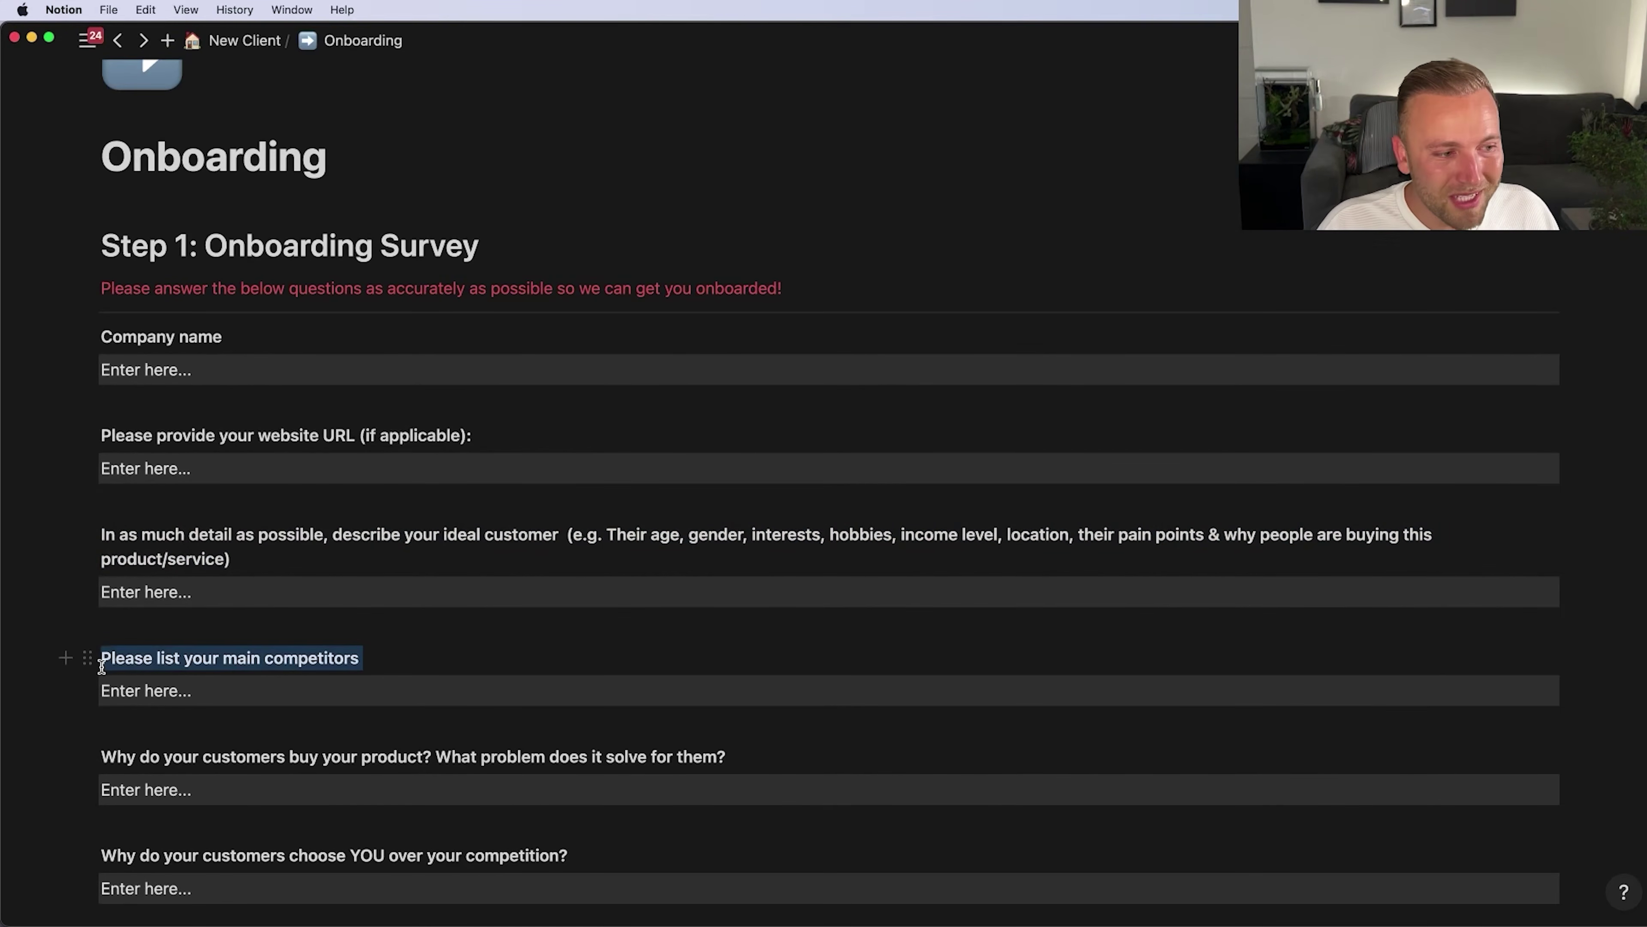
{"action": "left_click", "coordinate": [273, 657]}
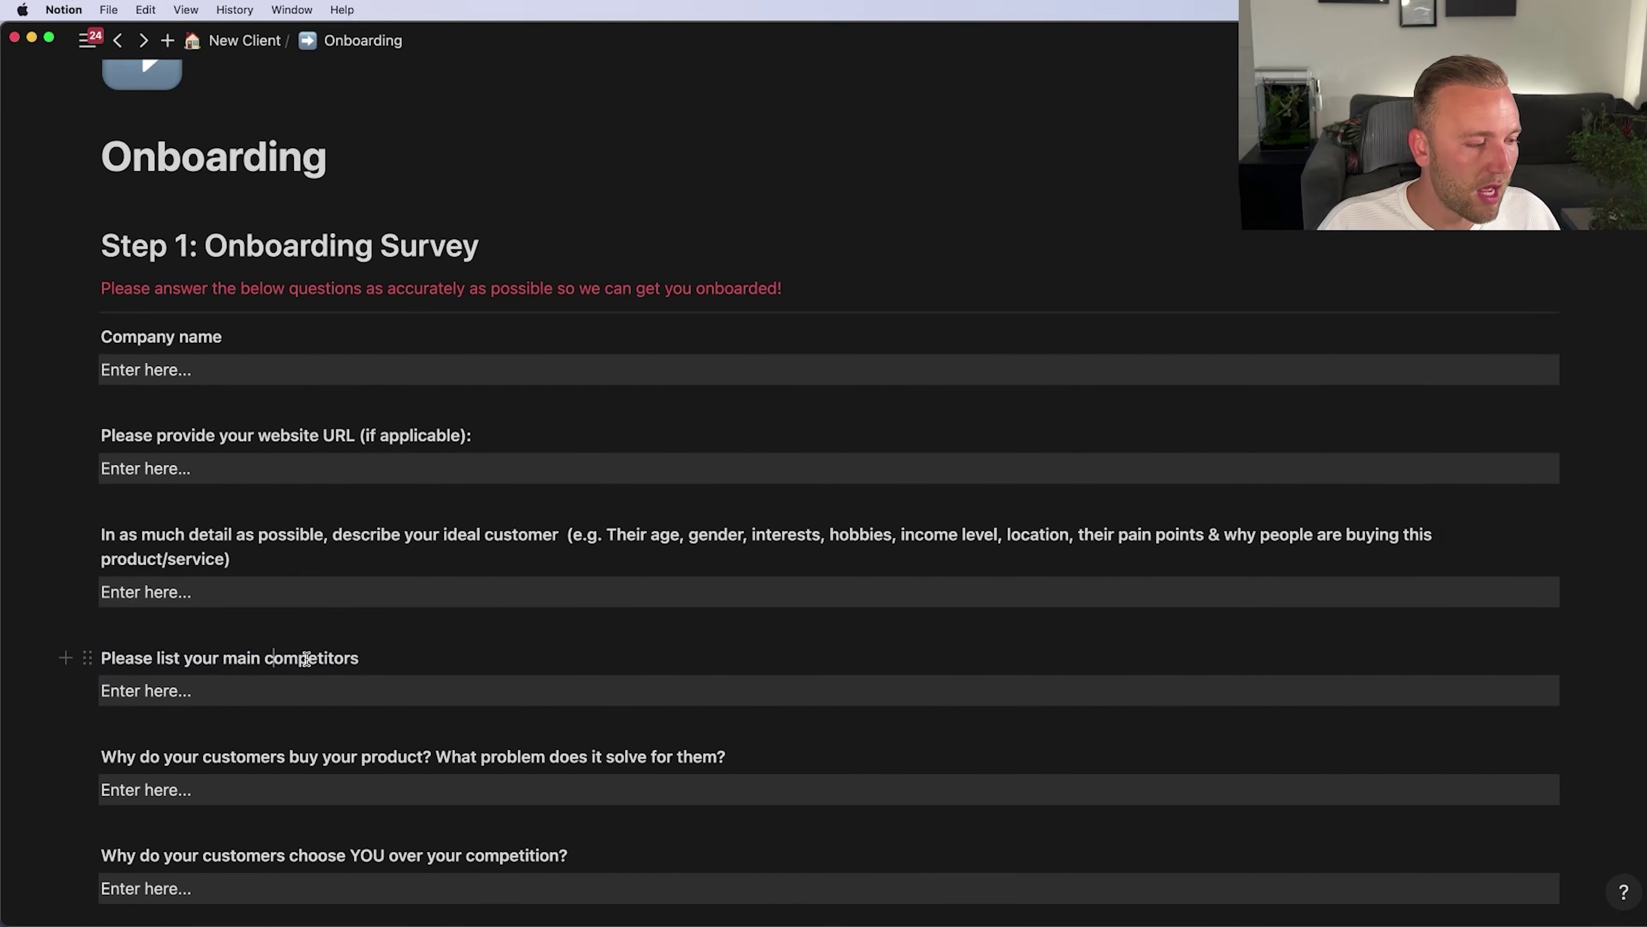
{"action": "scroll", "coordinate": [306, 658], "scroll_direction": "down", "scroll_amount": 2}
{"action": "left_click_drag", "start_coordinate": [245, 661], "coordinate": [605, 659]}
{"action": "left_click", "coordinate": [406, 656]}
{"action": "left_click", "coordinate": [606, 658]}
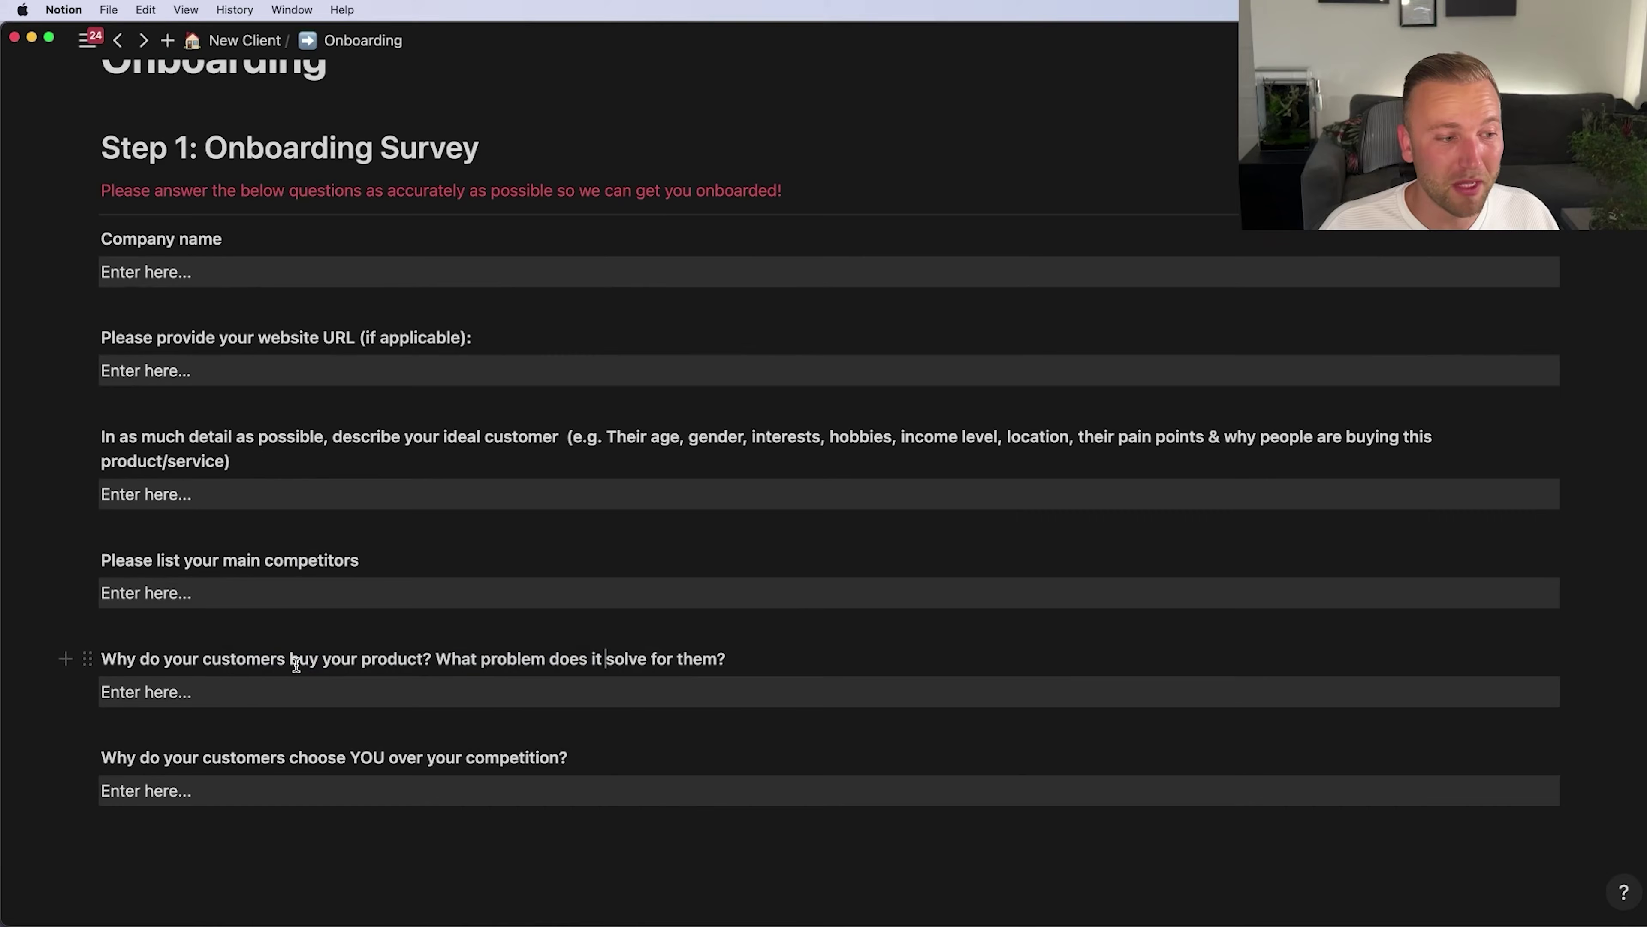
{"action": "scroll", "coordinate": [444, 648], "scroll_direction": "down", "scroll_amount": 2}
{"action": "left_click_drag", "start_coordinate": [197, 672], "coordinate": [435, 672]}
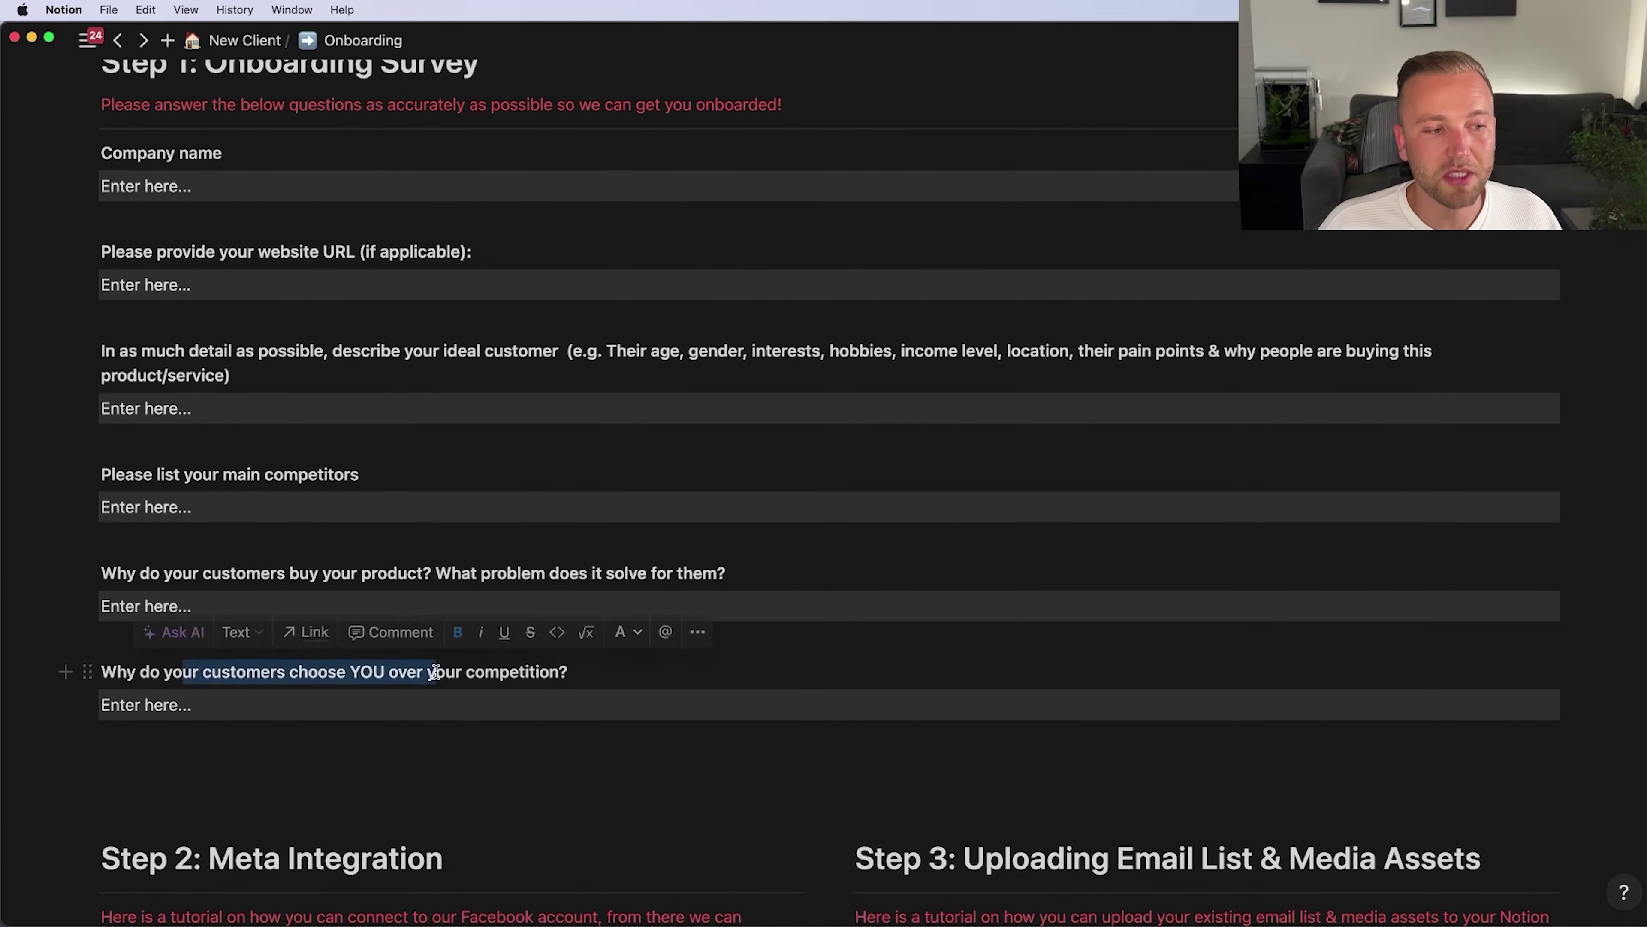
{"action": "left_click", "coordinate": [436, 672]}
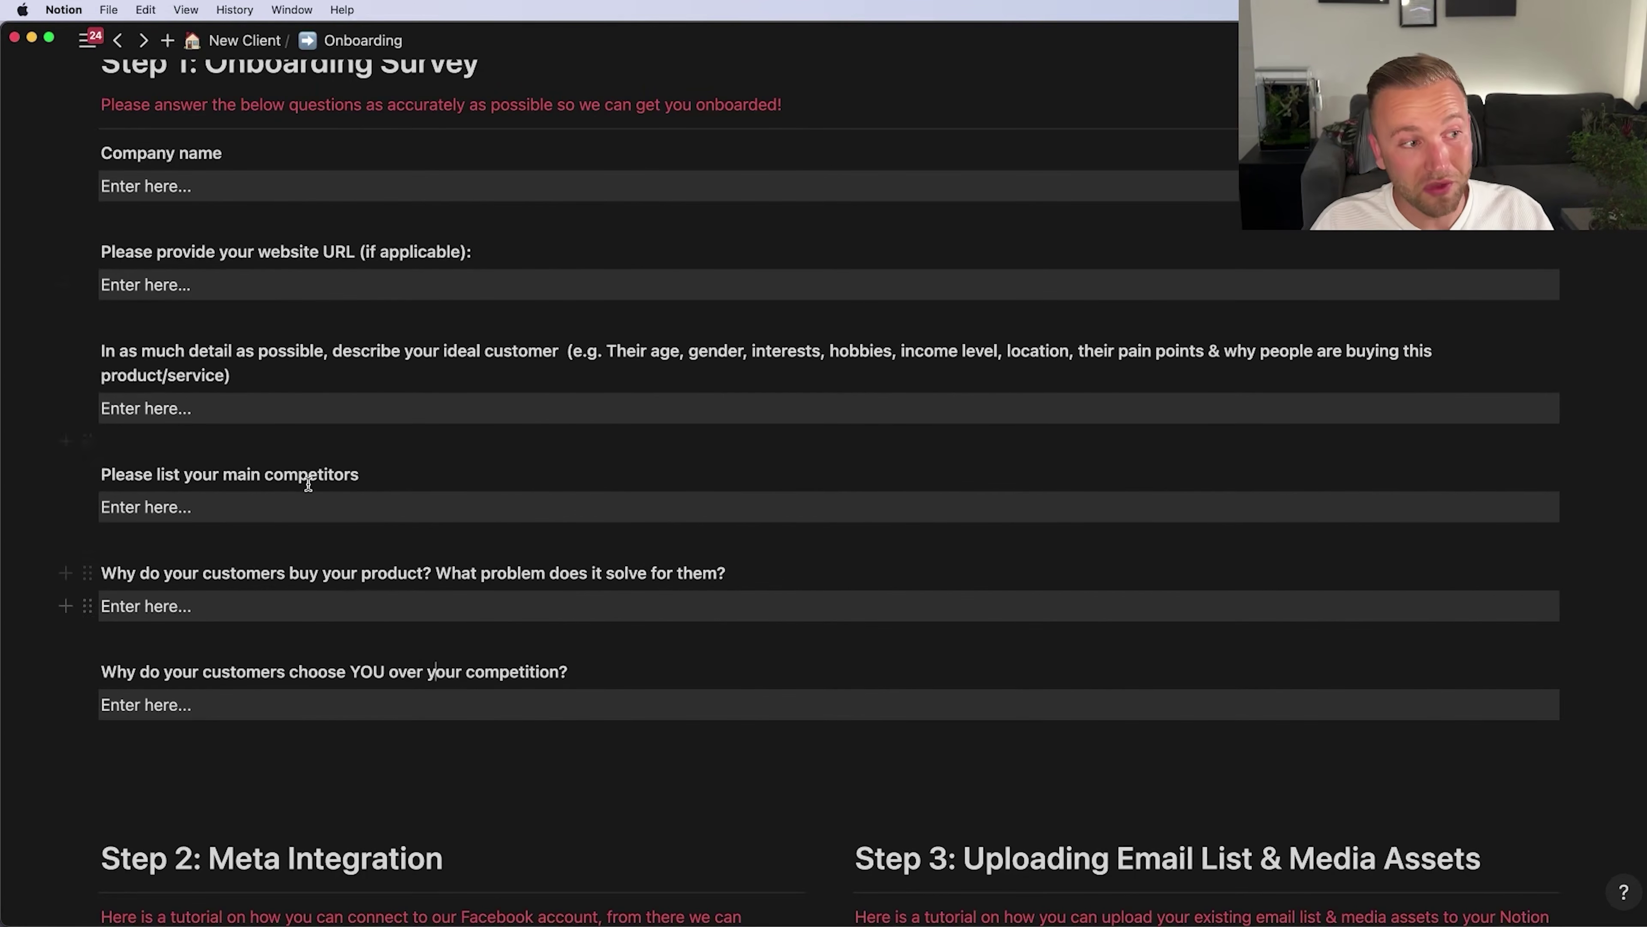
{"action": "scroll", "coordinate": [528, 527], "scroll_direction": "up", "scroll_amount": 2}
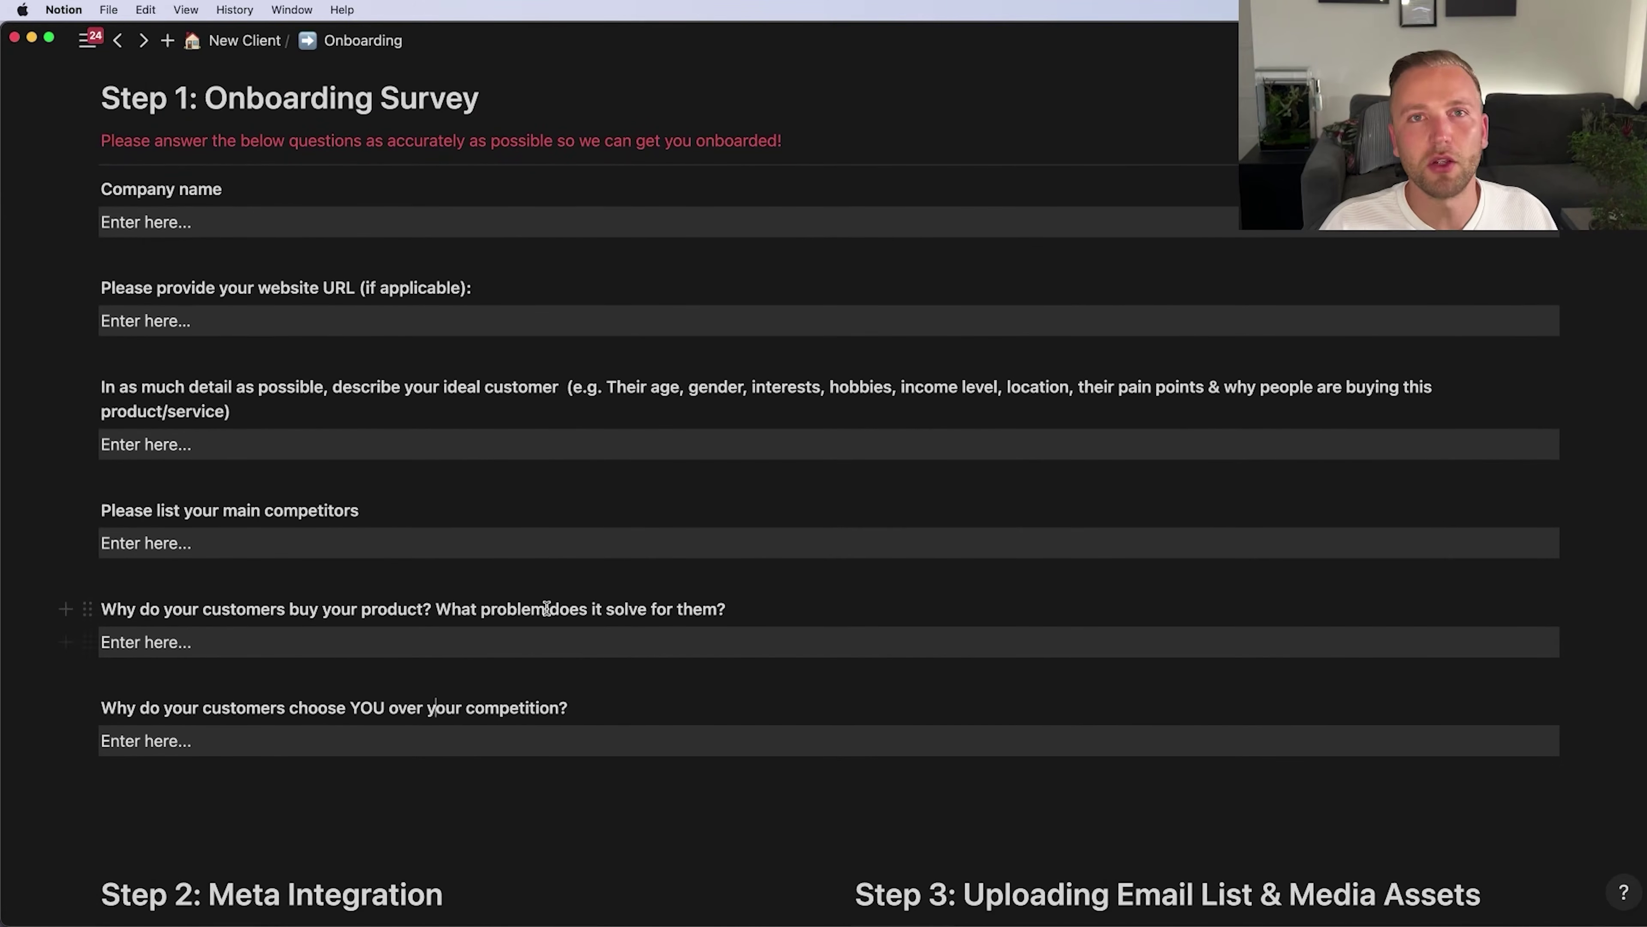
Look over the Step 2 Meta Integration and Step 3 Uploading Email List & Media Assets tutorial videos on the Onboarding page
{"action": "scroll", "coordinate": [547, 608], "scroll_direction": "down", "scroll_amount": 10}
{"action": "scroll", "coordinate": [510, 493], "scroll_direction": "down", "scroll_amount": 3}
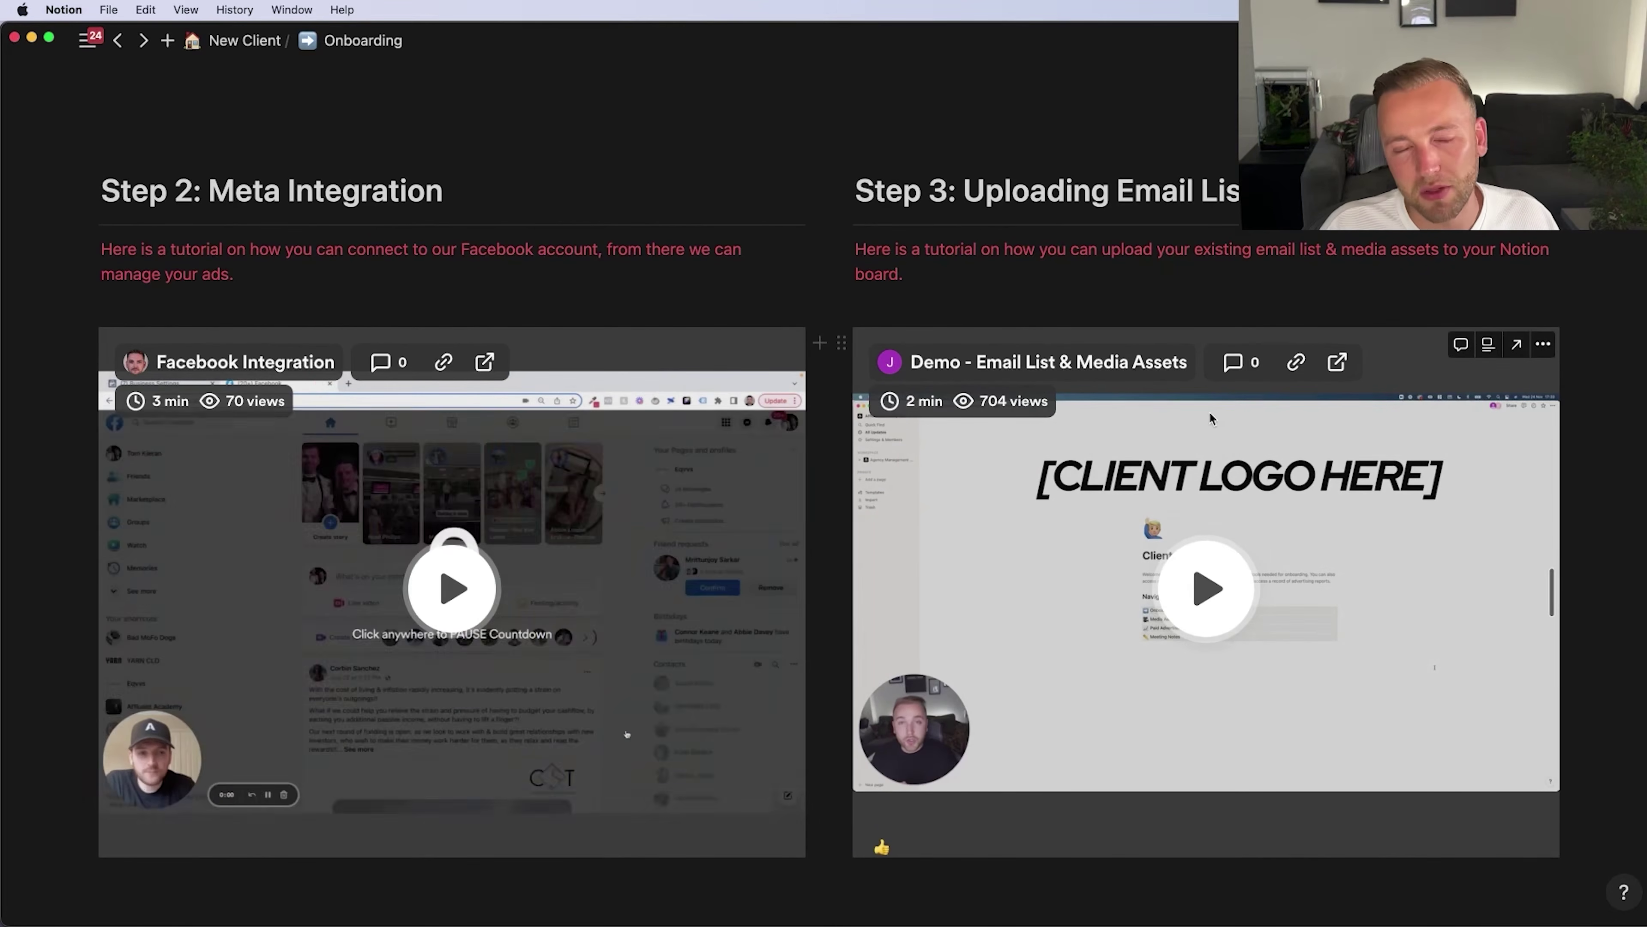
{"action": "scroll", "coordinate": [999, 276], "scroll_direction": "up", "scroll_amount": 7}
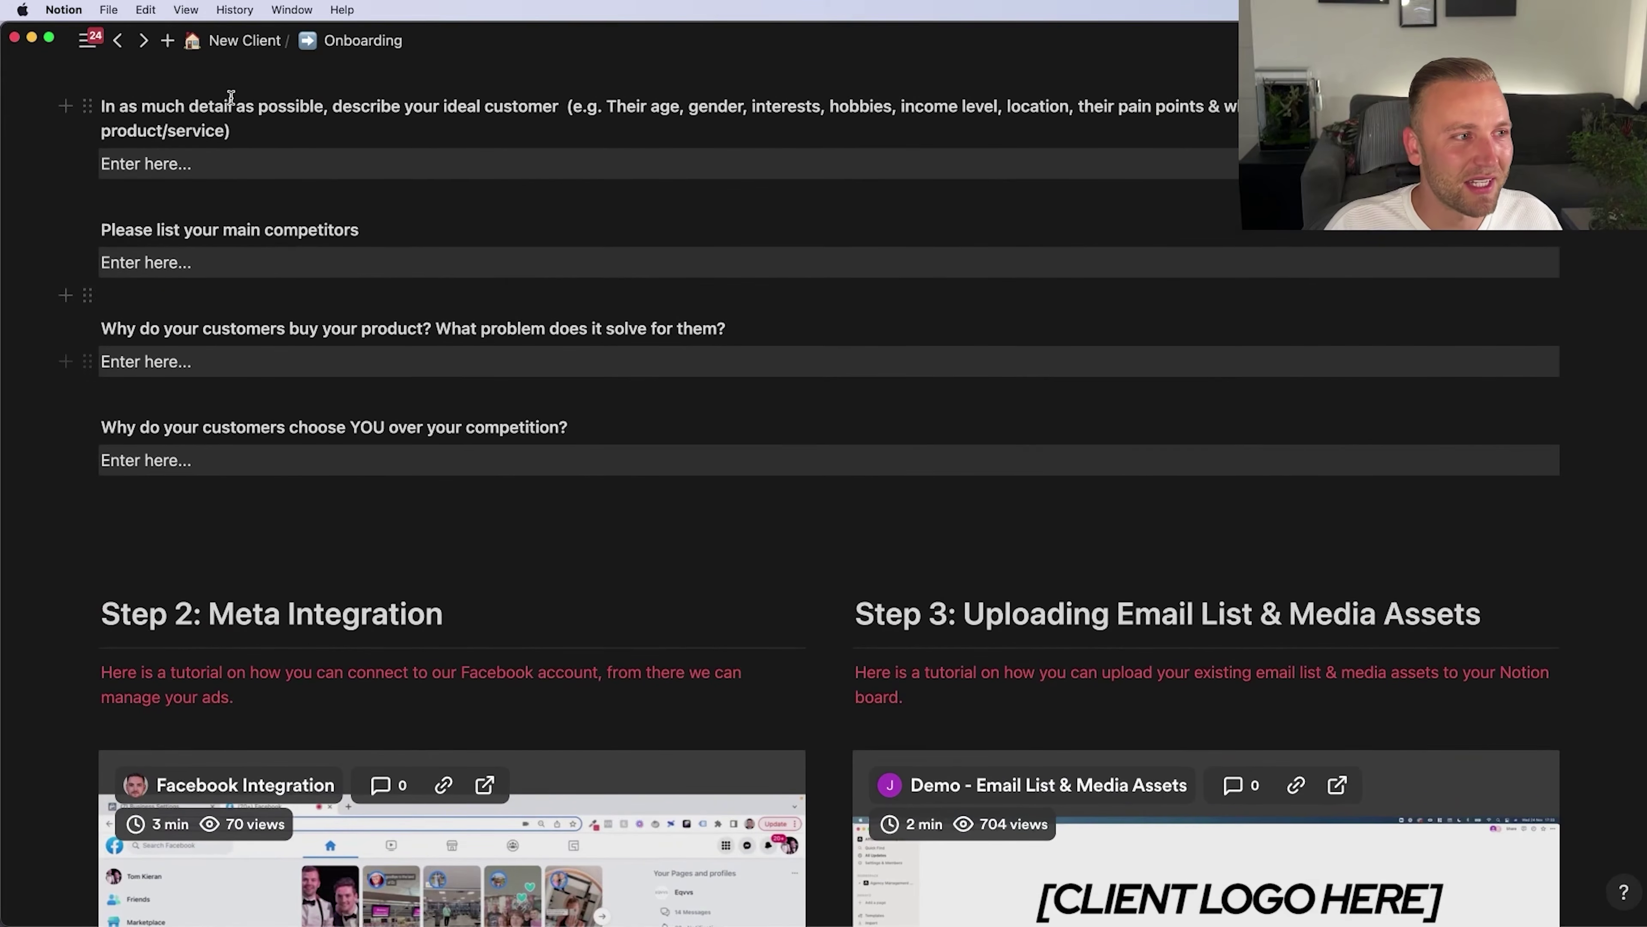
Return to the New Client page and open Media Assets to view its Ad Creatives and Brand Assets sections
{"action": "left_click", "coordinate": [244, 40]}
{"action": "scroll", "coordinate": [720, 525], "scroll_direction": "down", "scroll_amount": 3}
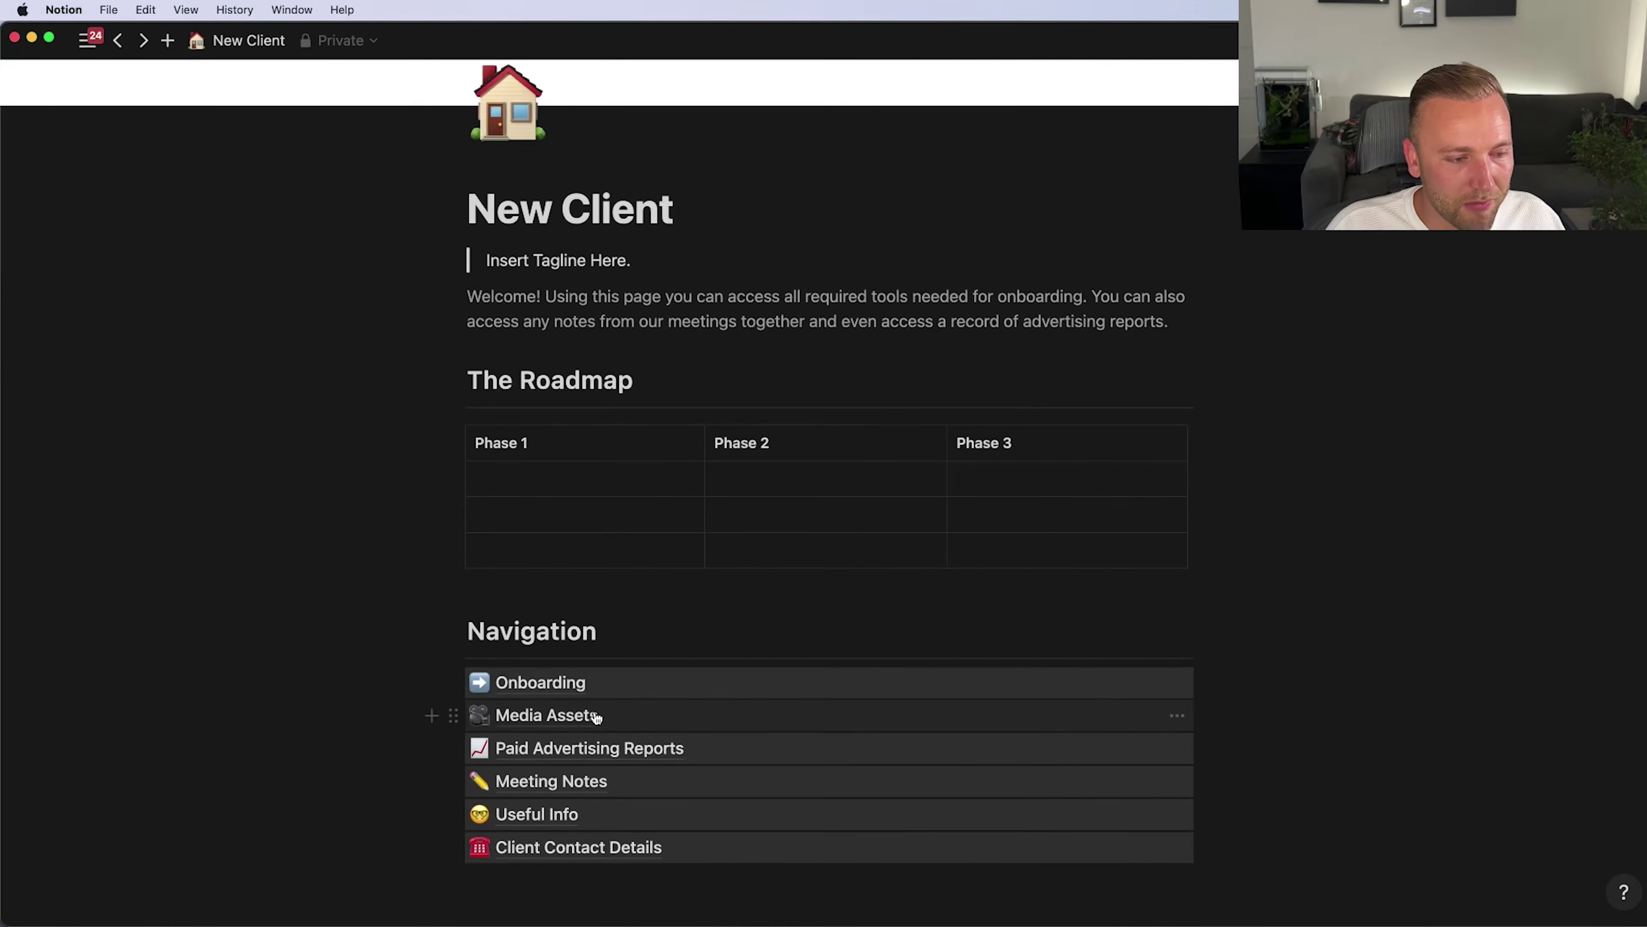
{"action": "left_click", "coordinate": [546, 715]}
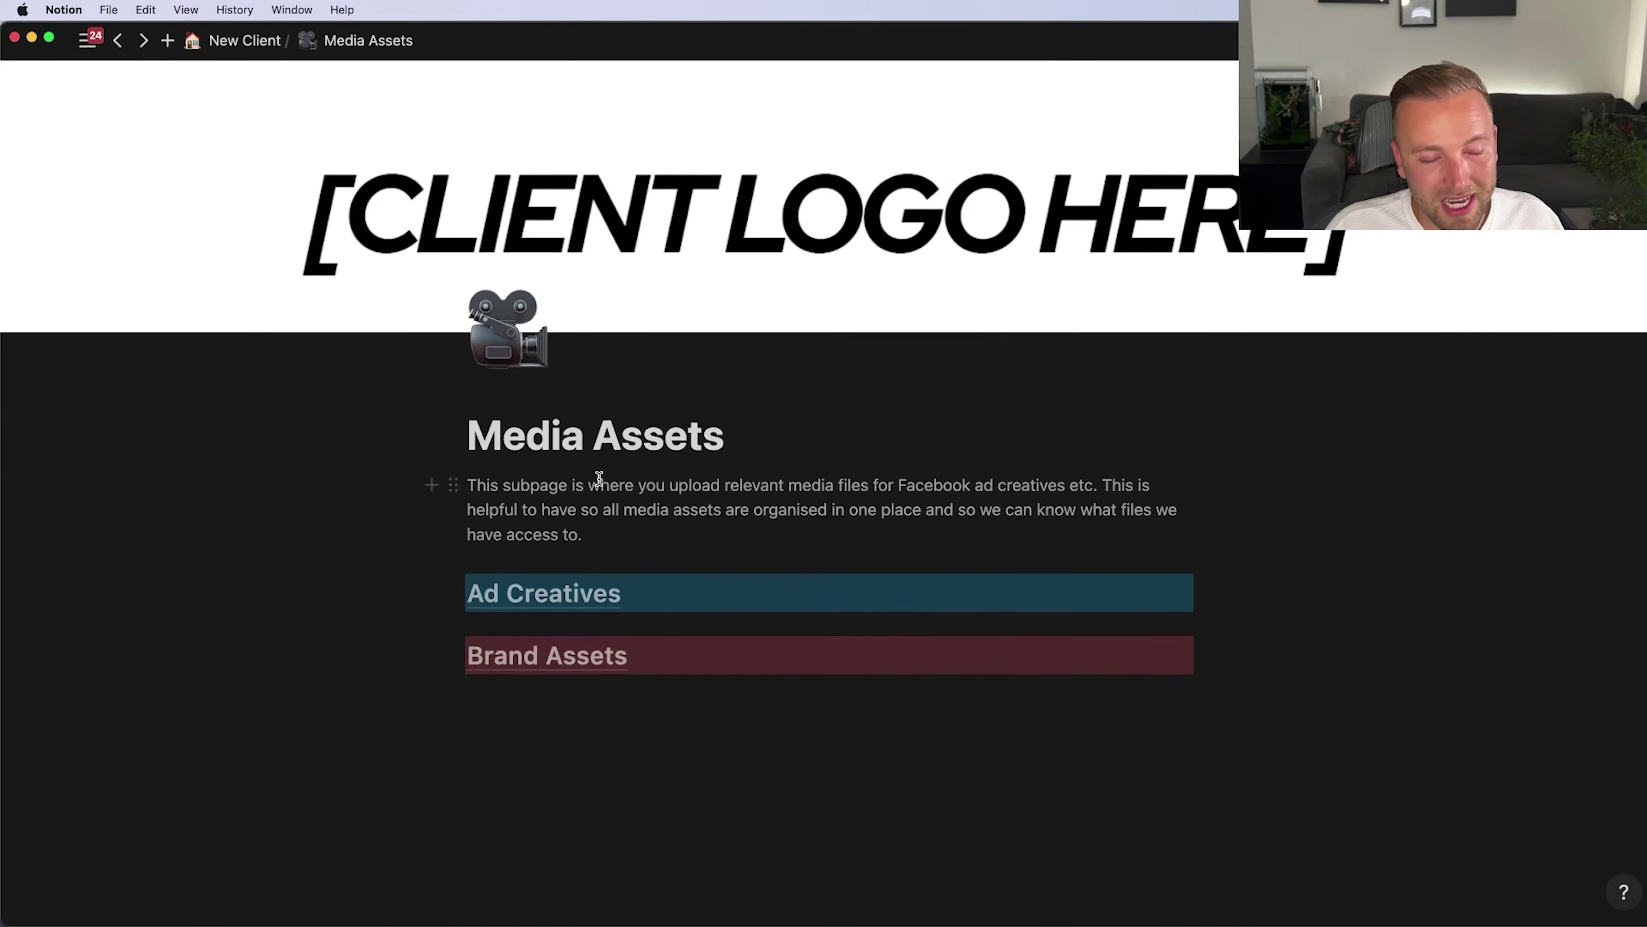
{"action": "mouse_move", "coordinate": [458, 605]}
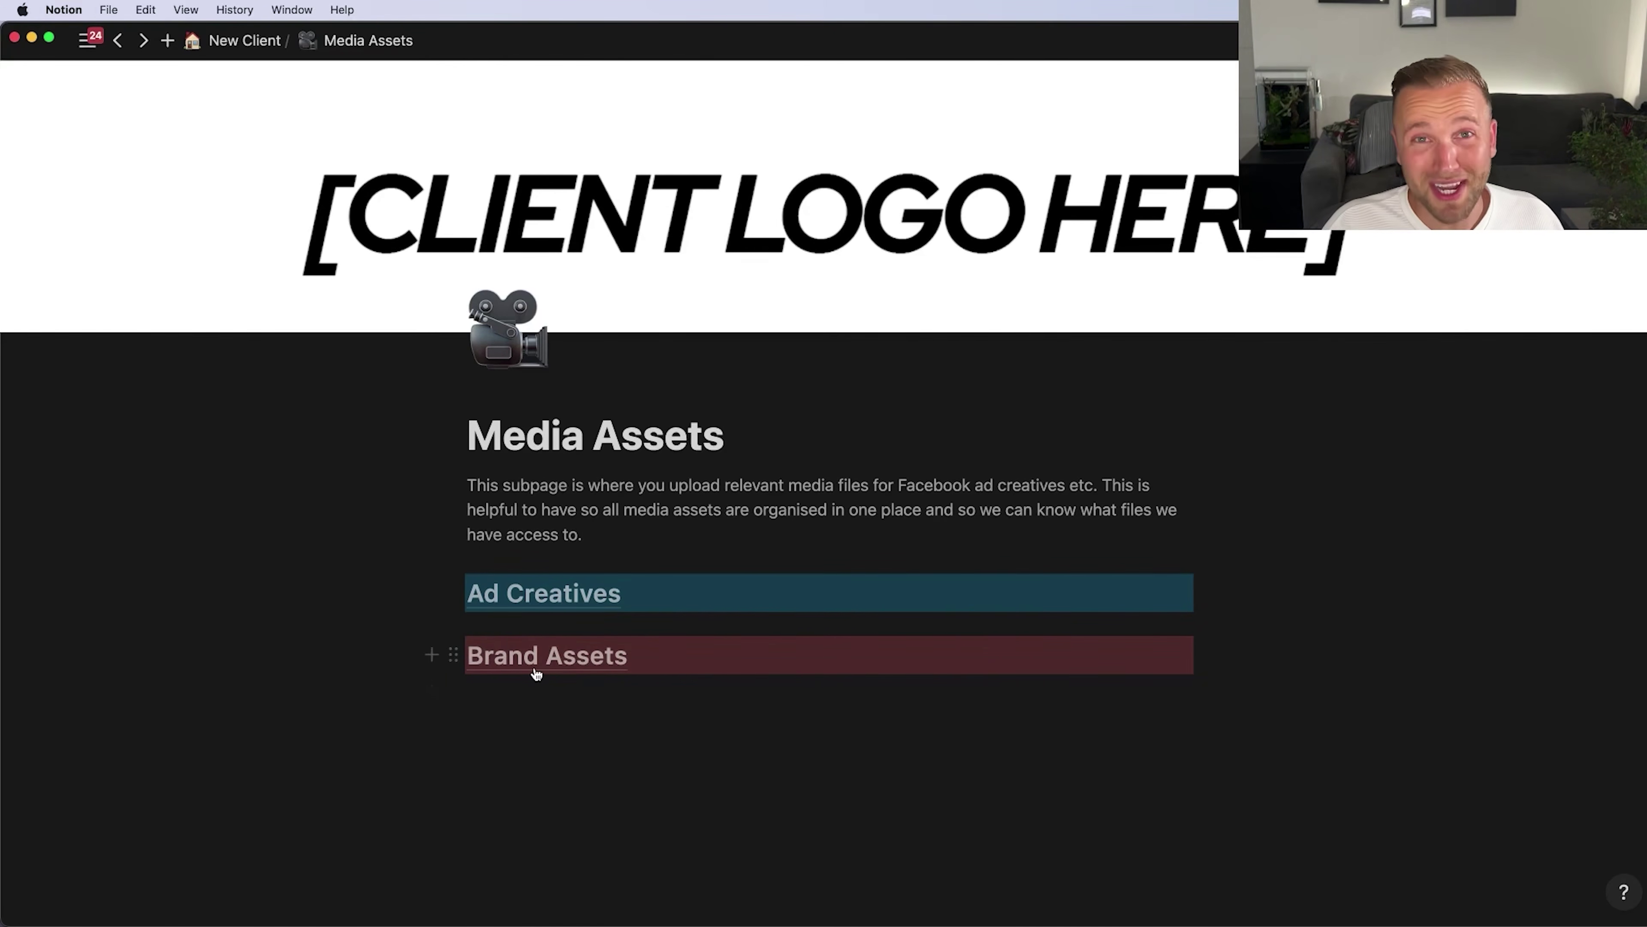
{"action": "mouse_move", "coordinate": [536, 674]}
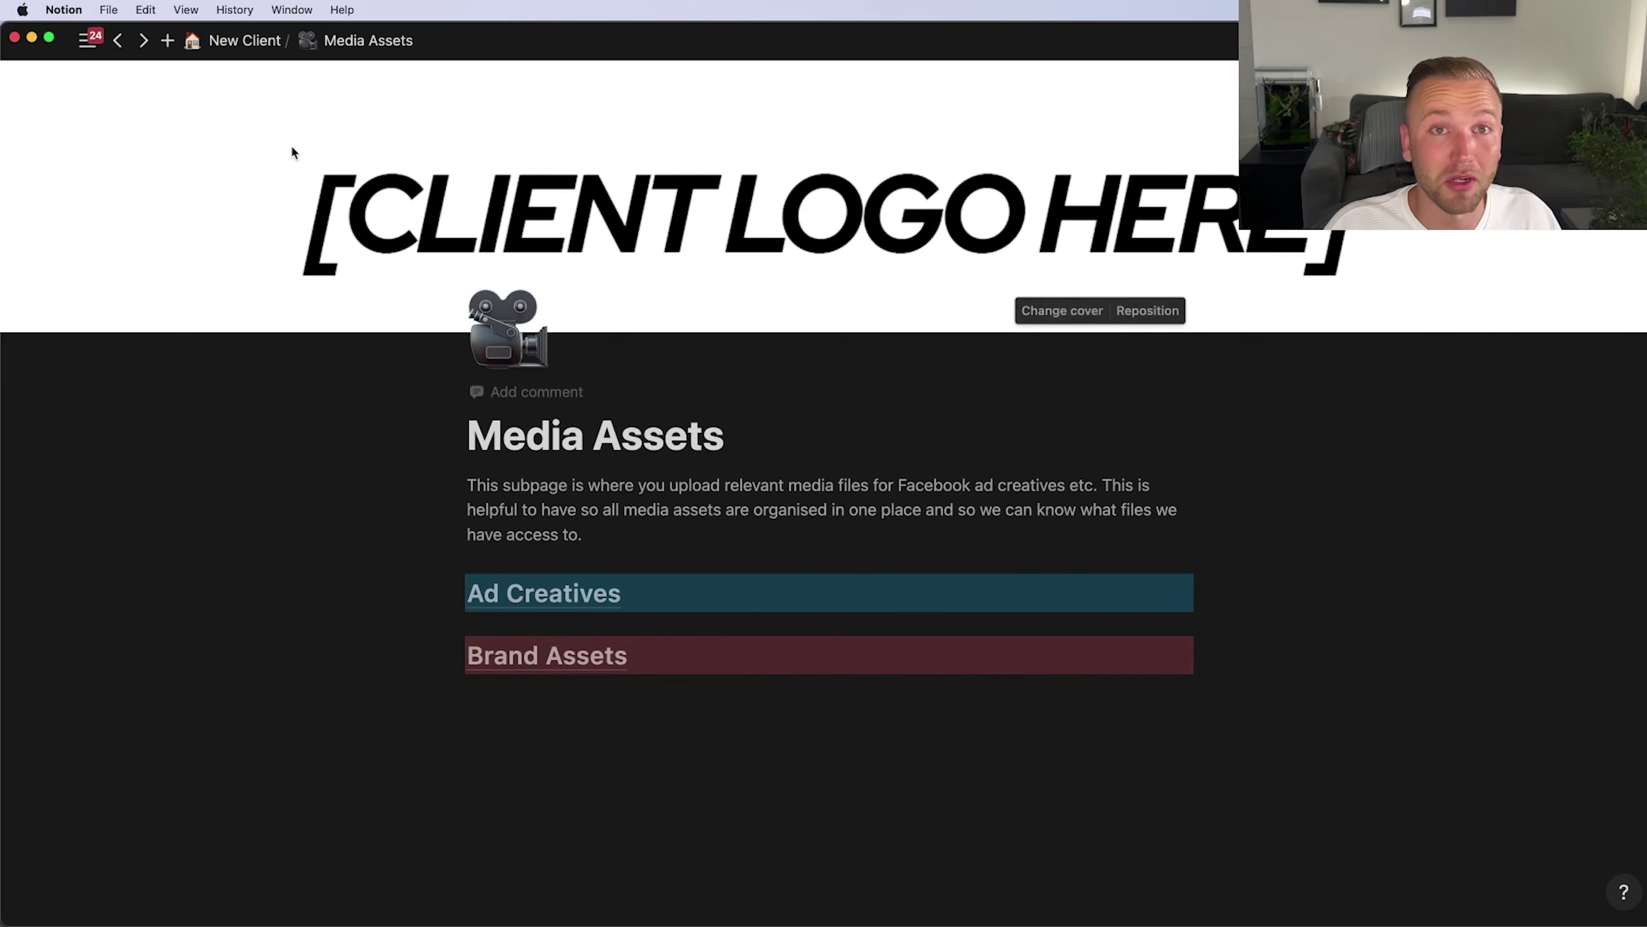
Open the Paid Advertising Reports page of the New Client portal and view the July 2023 report page
{"action": "left_click", "coordinate": [237, 42]}
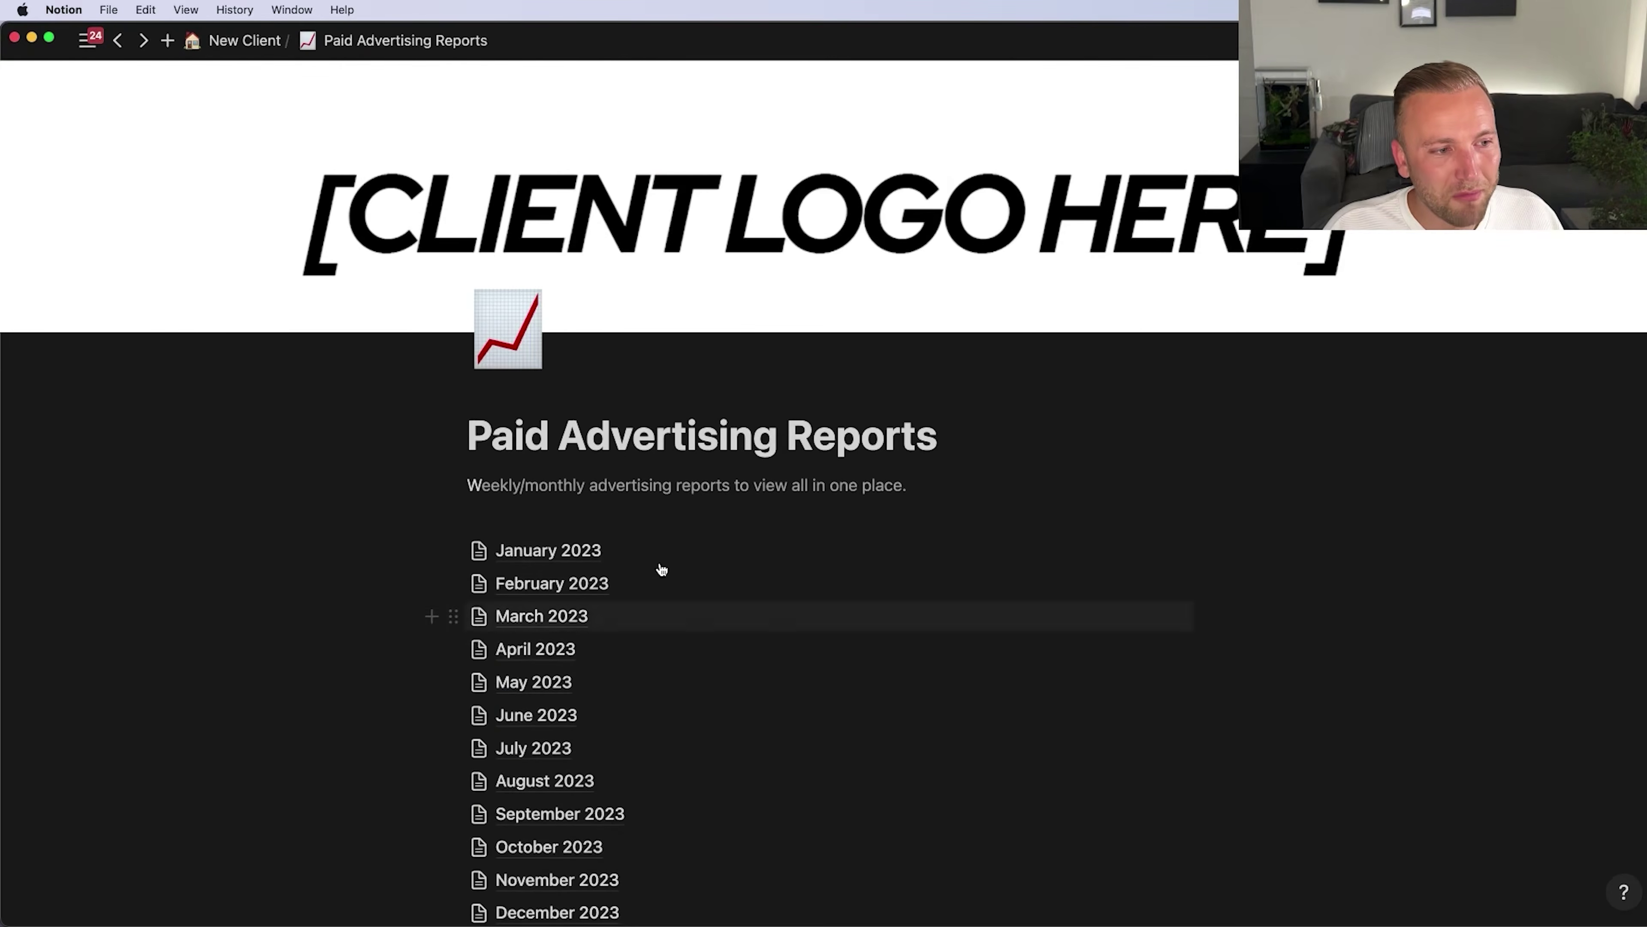
{"action": "scroll", "coordinate": [597, 640], "scroll_direction": "down", "scroll_amount": 3}
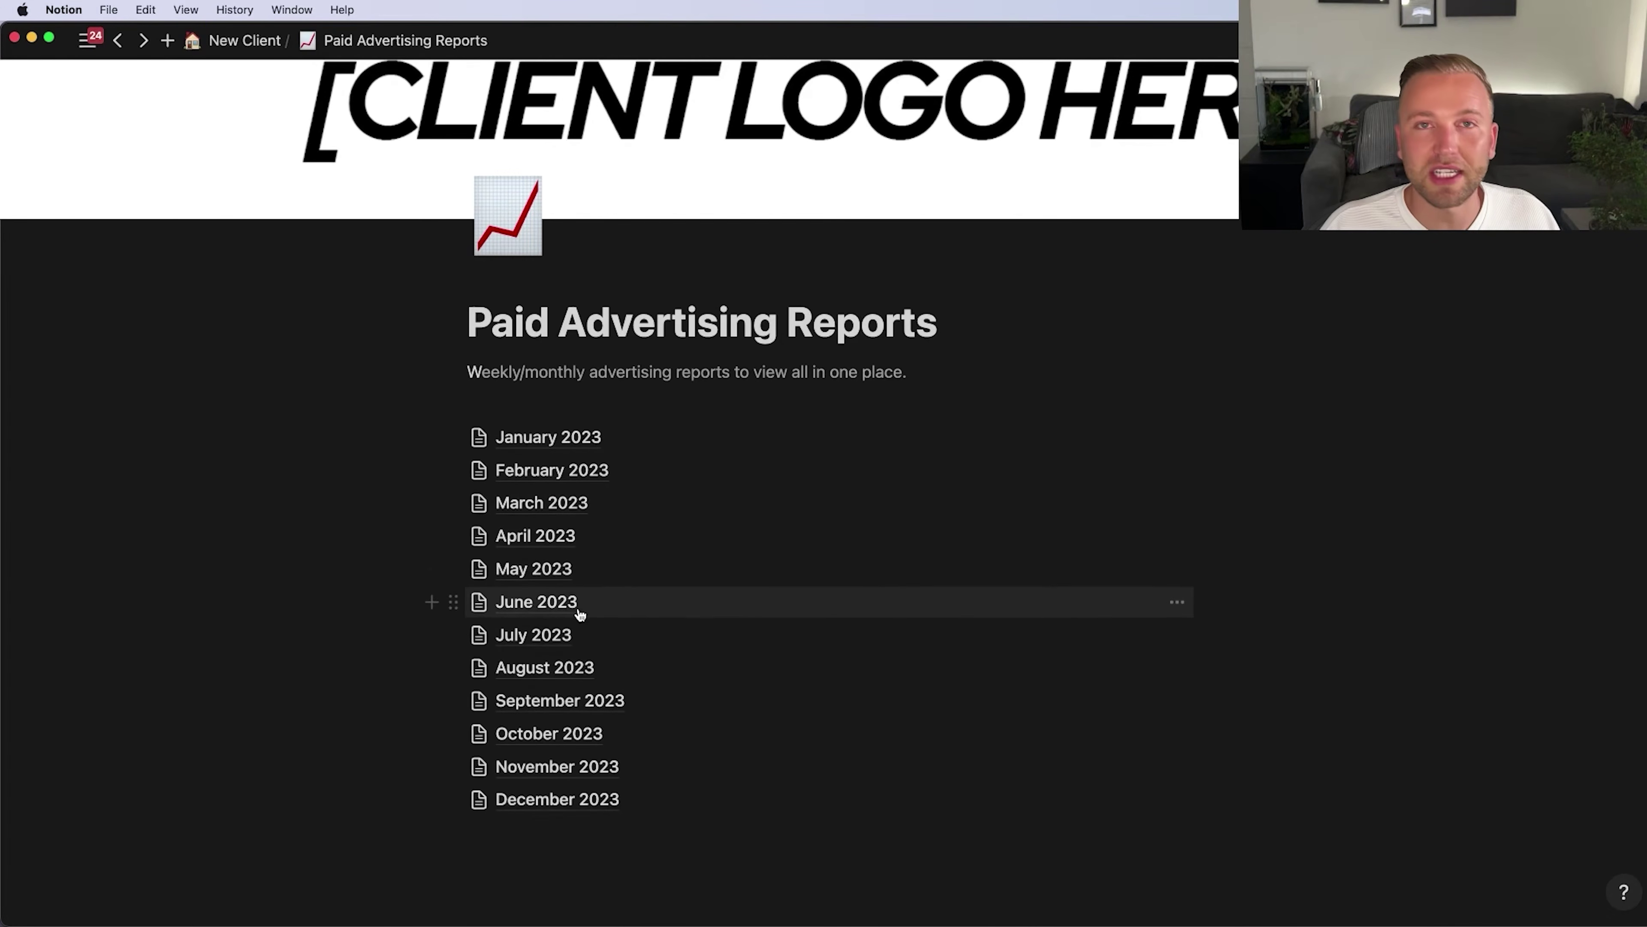
{"action": "left_click", "coordinate": [558, 634]}
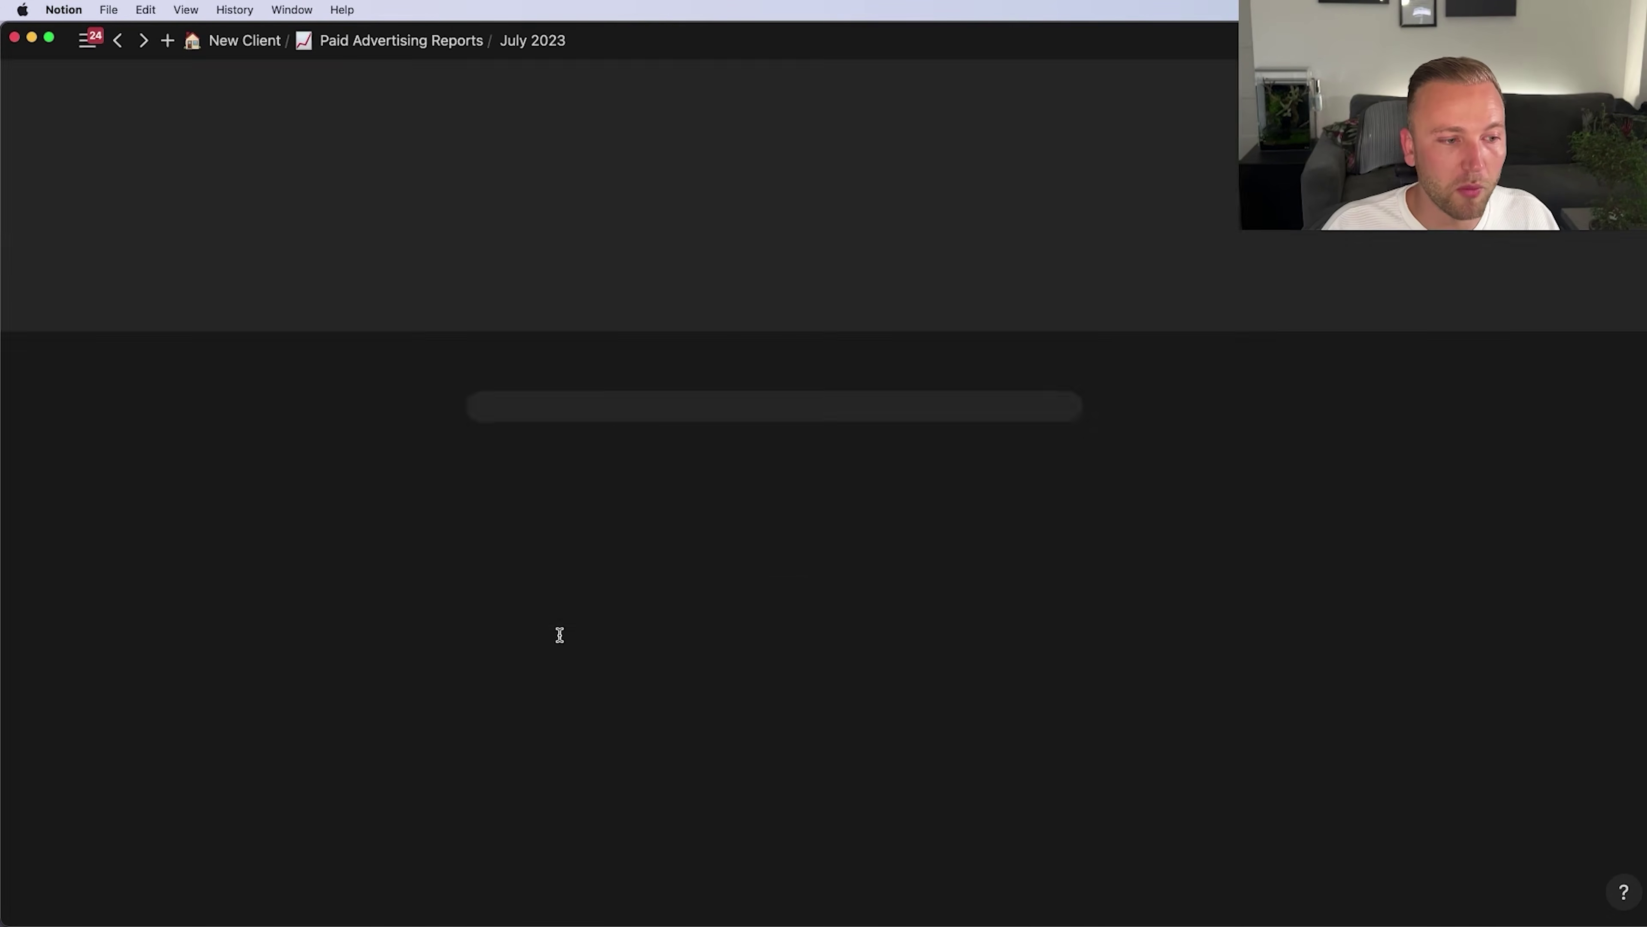
{"action": "scroll", "coordinate": [649, 617], "scroll_direction": "down", "scroll_amount": 2}
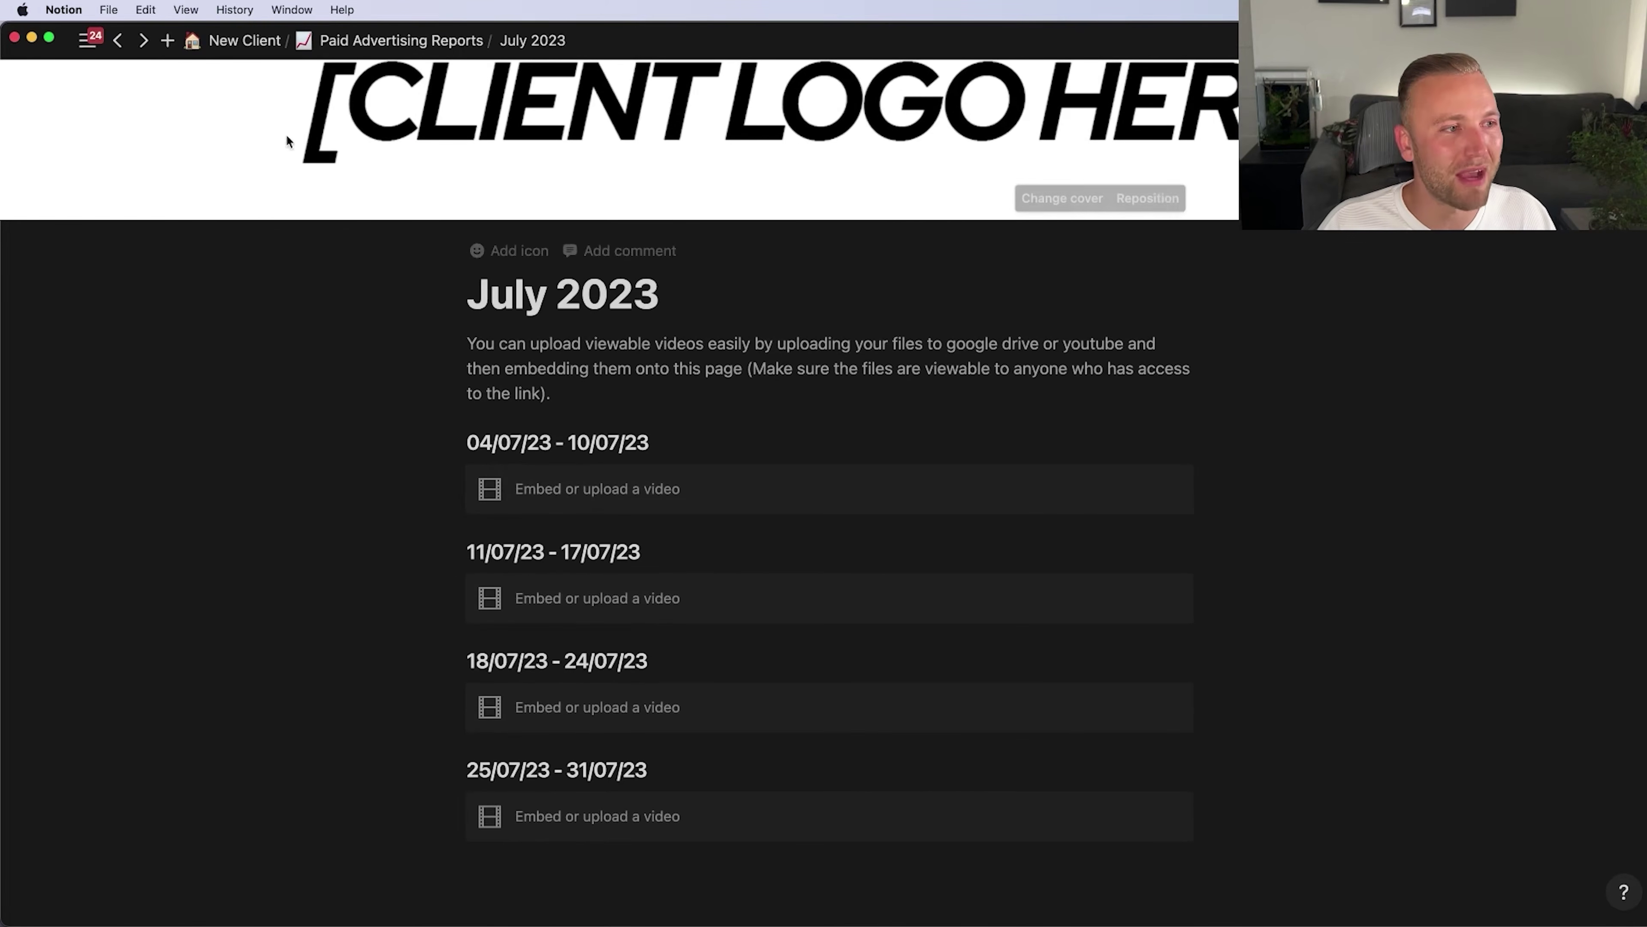
Go back to the New Client page and open its Meeting Notes page
{"action": "left_click", "coordinate": [261, 52]}
{"action": "scroll", "coordinate": [647, 610], "scroll_direction": "down", "scroll_amount": 5}
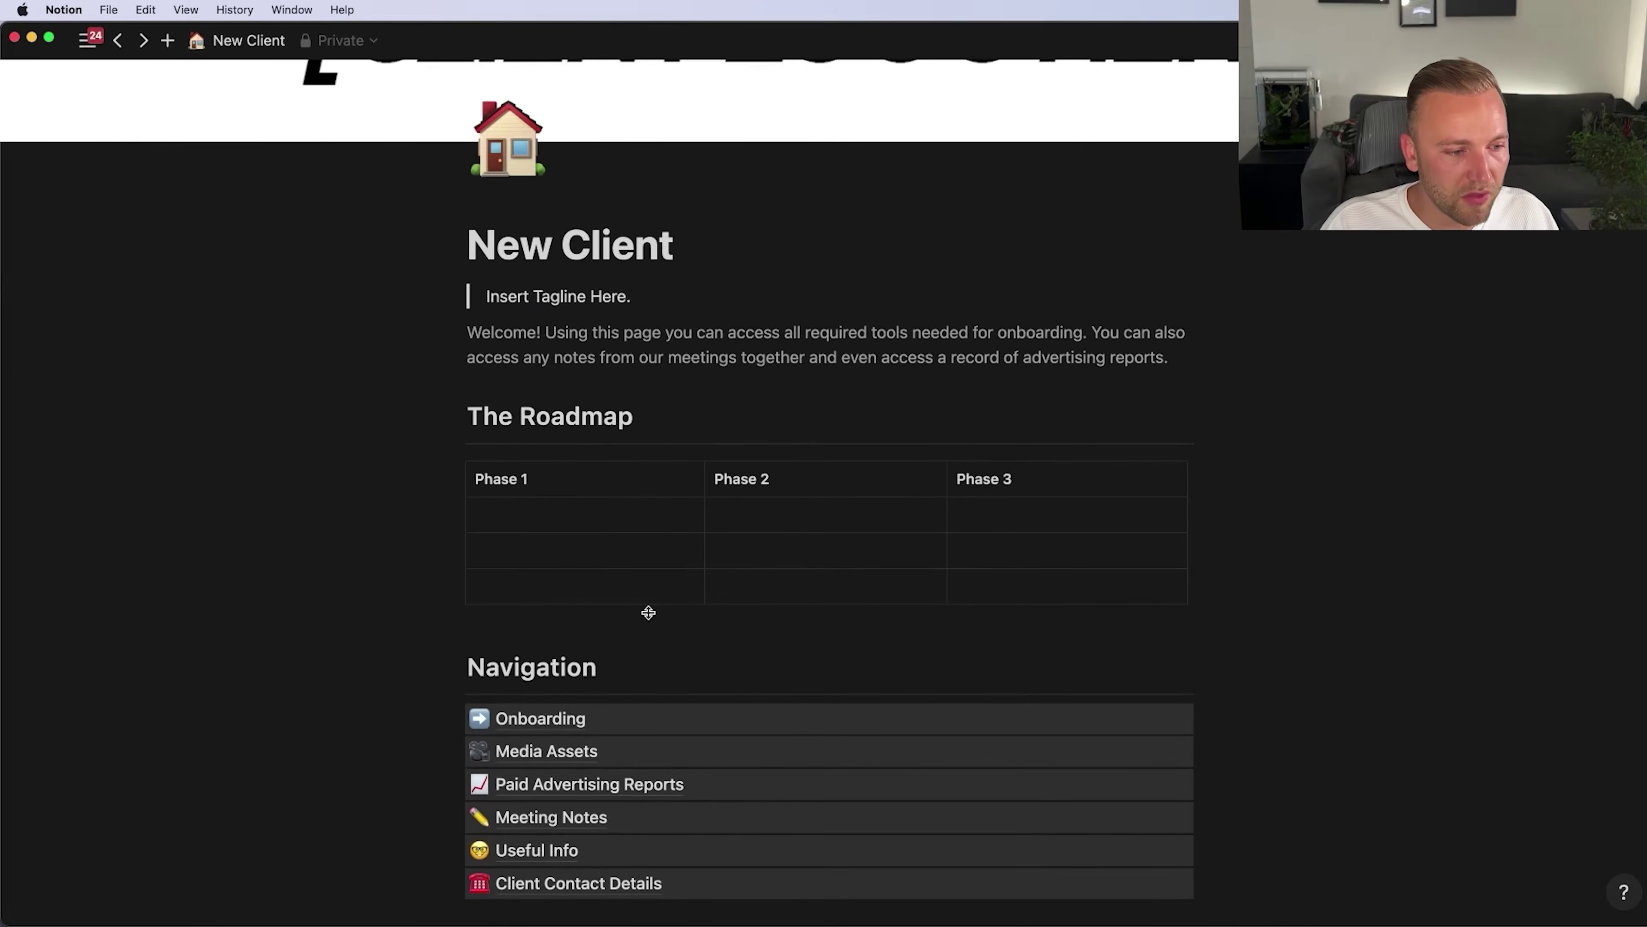
{"action": "left_click", "coordinate": [647, 710]}
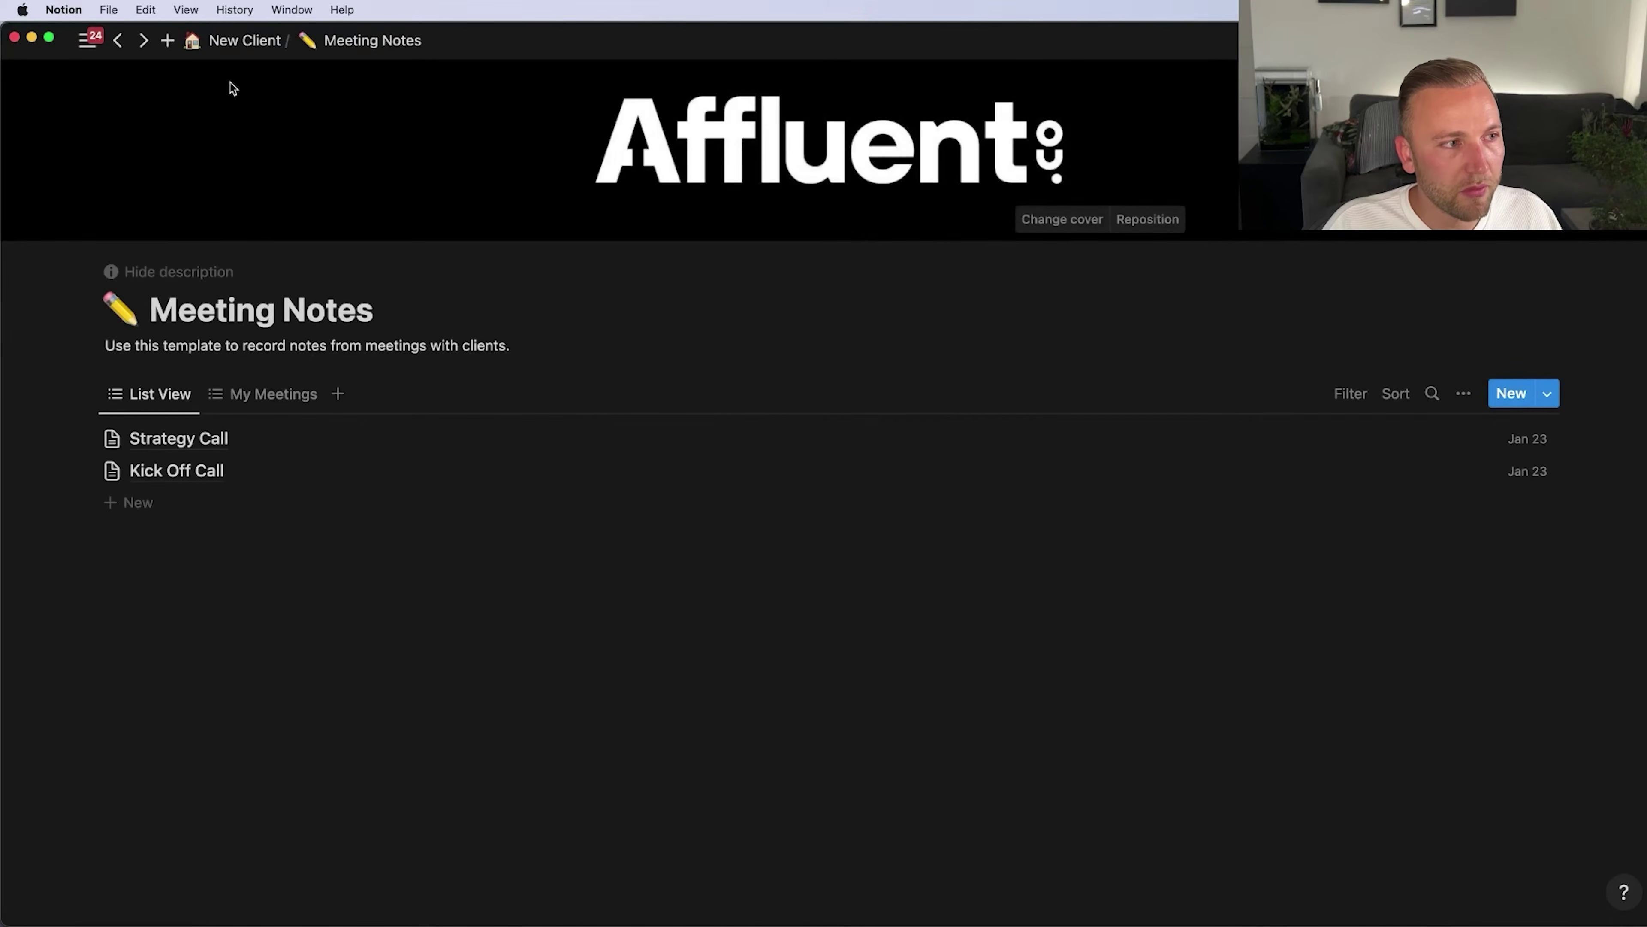
Return to the New Client page, look over its roadmap and navigation, and open the Useful Info page
{"action": "left_click", "coordinate": [230, 42]}
{"action": "scroll", "coordinate": [547, 566], "scroll_direction": "down", "scroll_amount": 5}
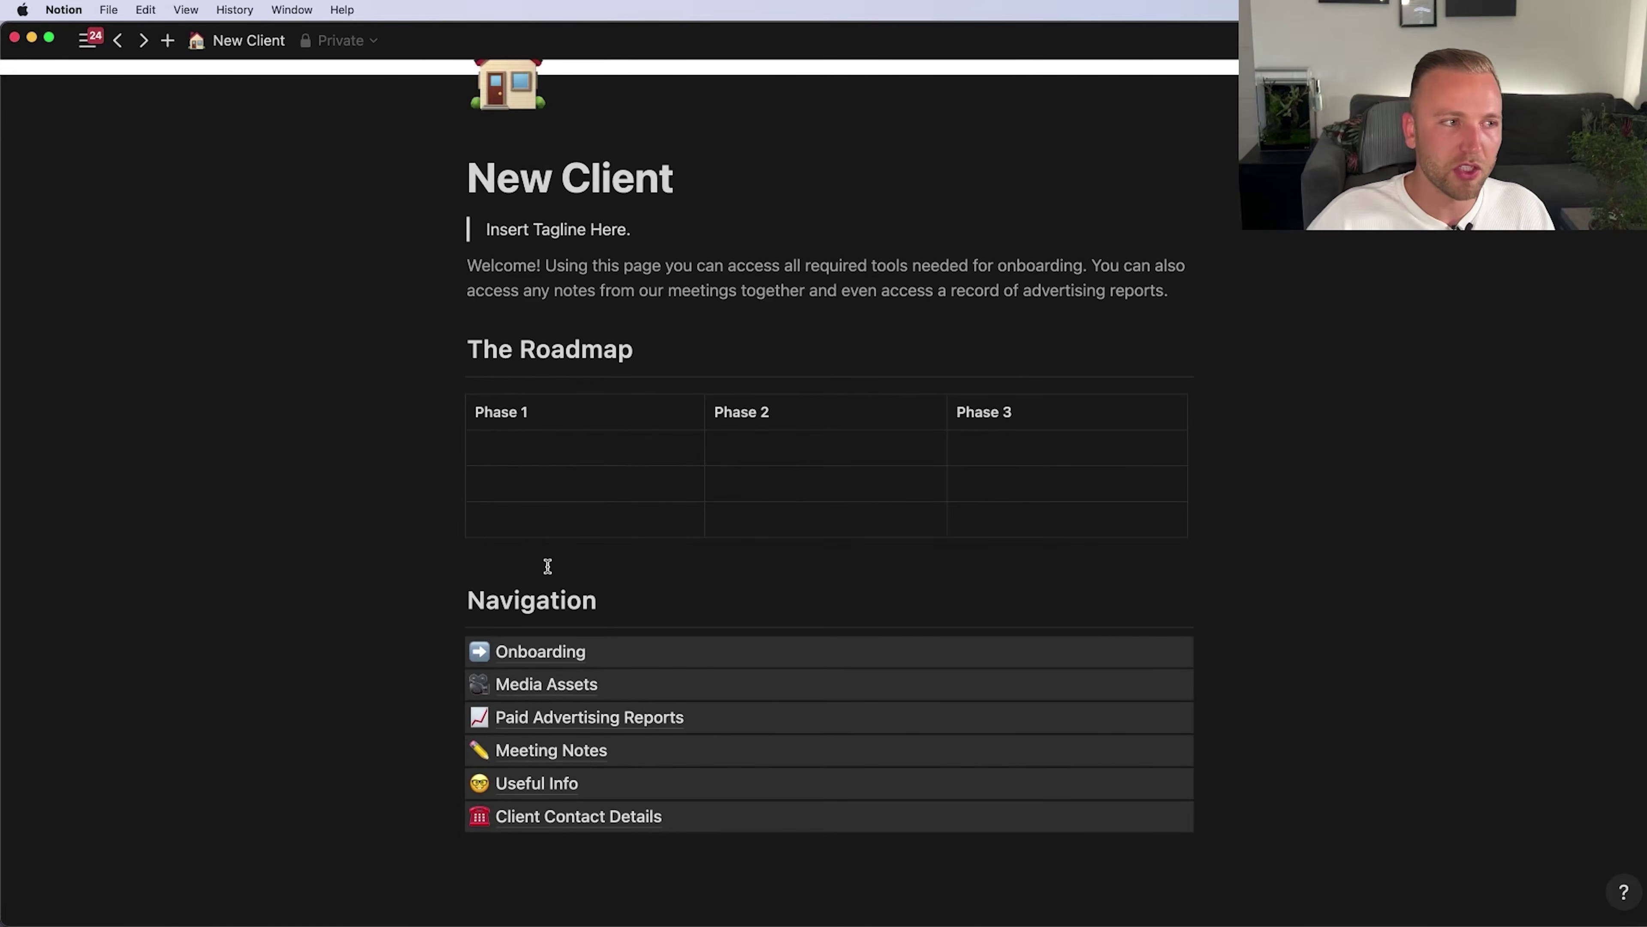
{"action": "scroll", "coordinate": [1055, 507], "scroll_direction": "up", "scroll_amount": 2}
{"action": "scroll", "coordinate": [1187, 500], "scroll_direction": "down", "scroll_amount": 3}
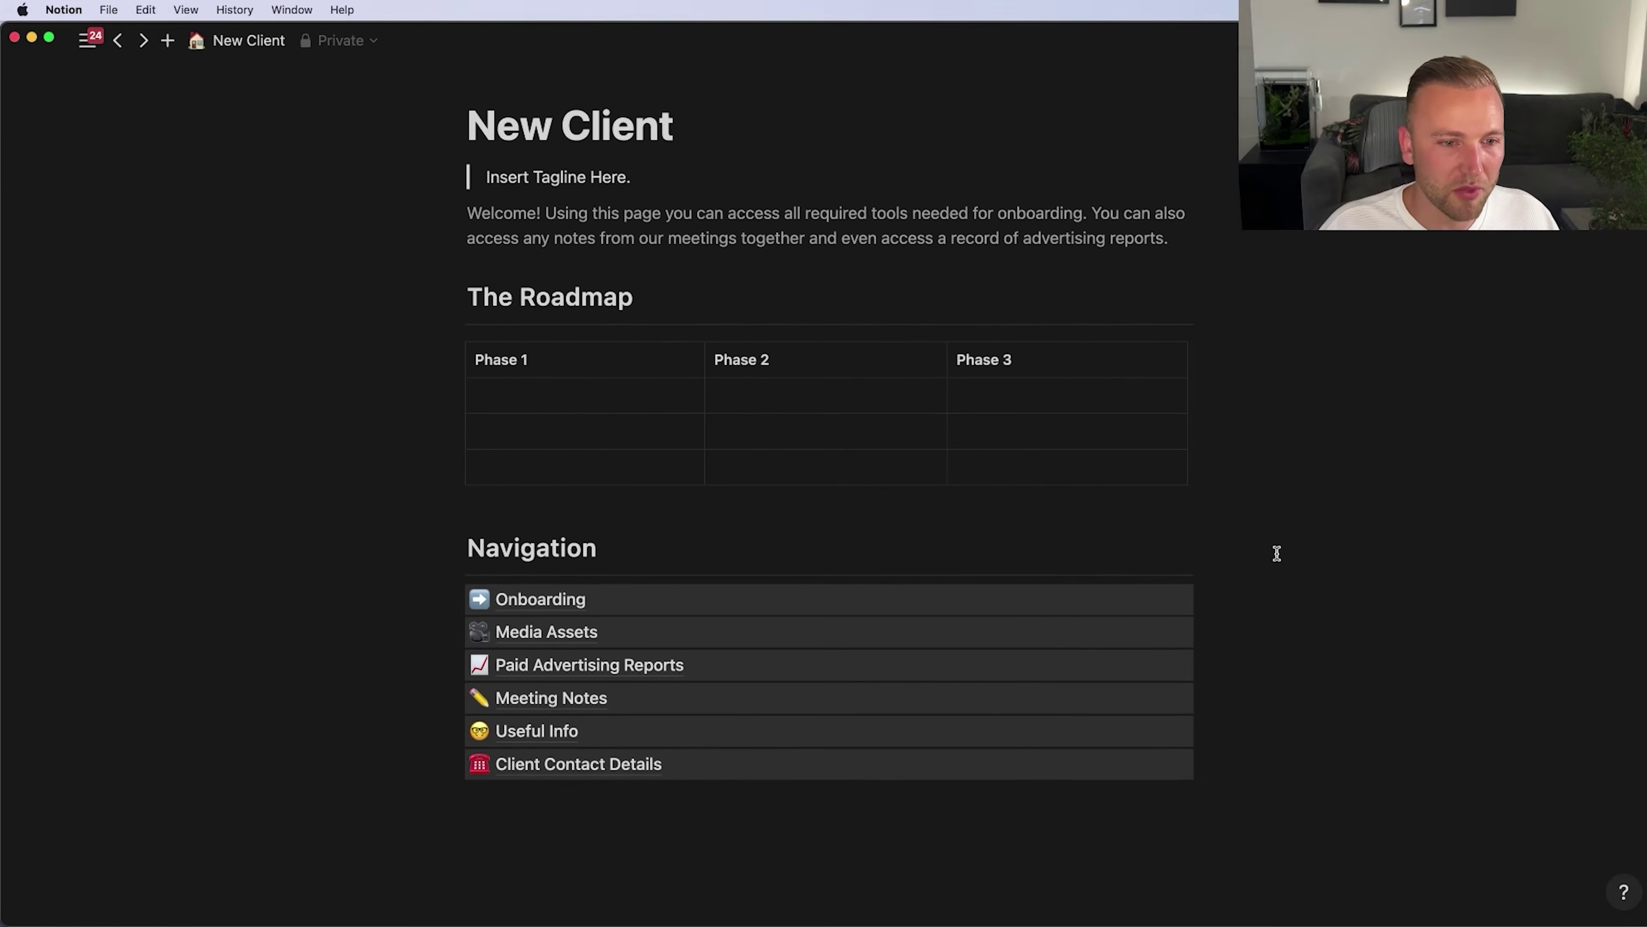
{"action": "scroll", "coordinate": [1271, 557], "scroll_direction": "down", "scroll_amount": 1}
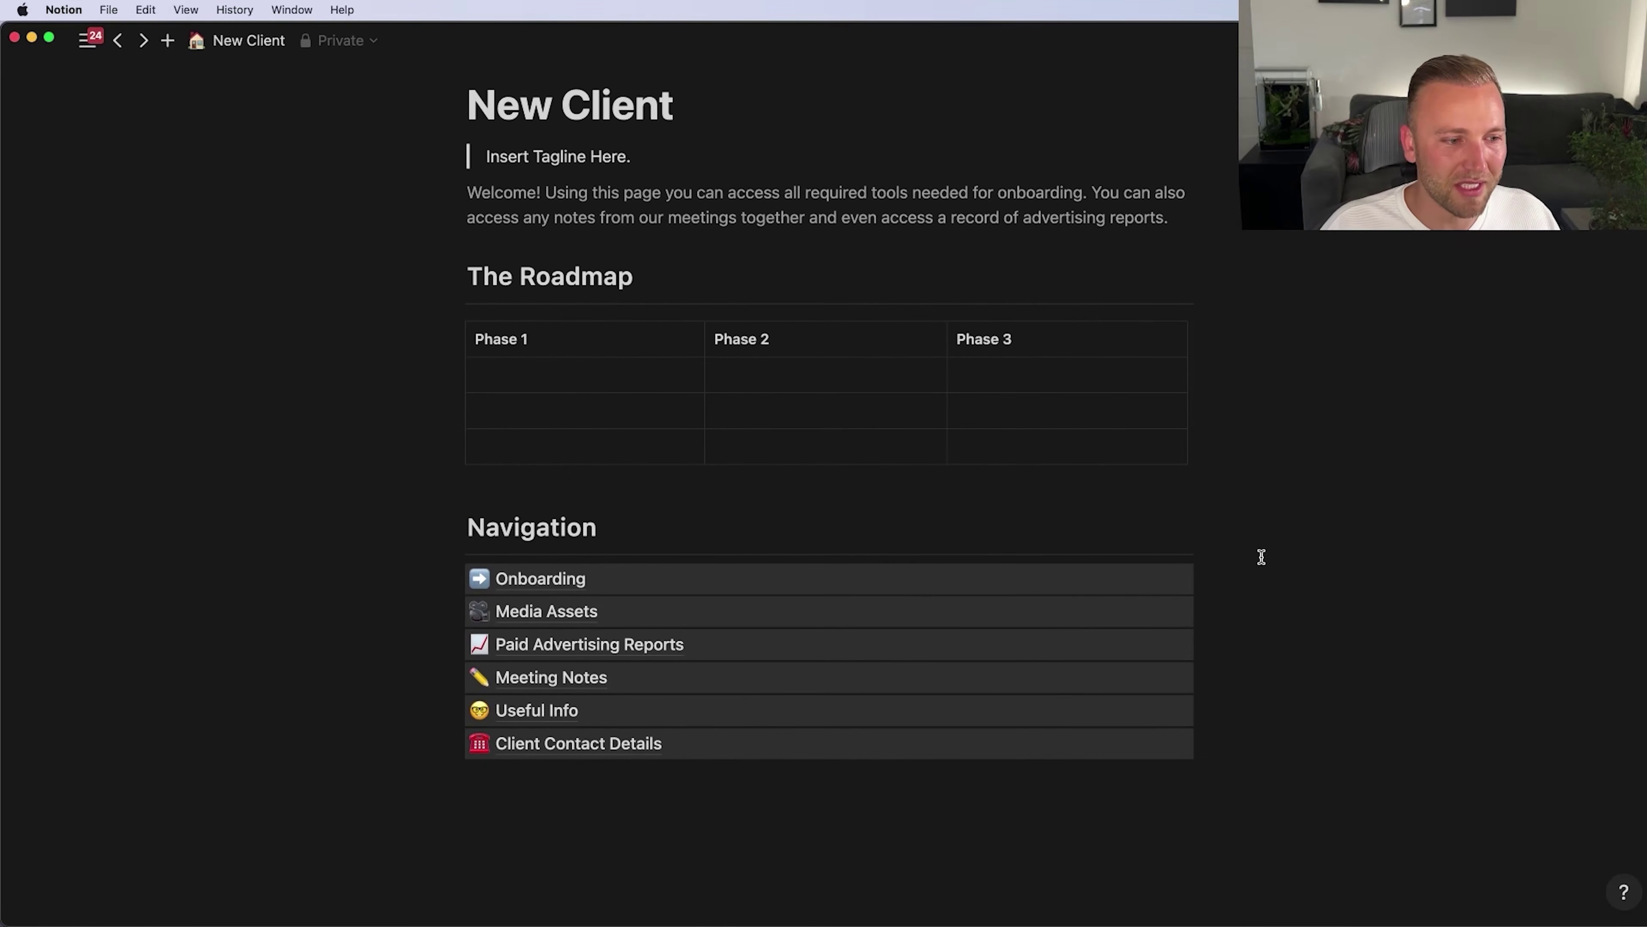
{"action": "left_click", "coordinate": [593, 715]}
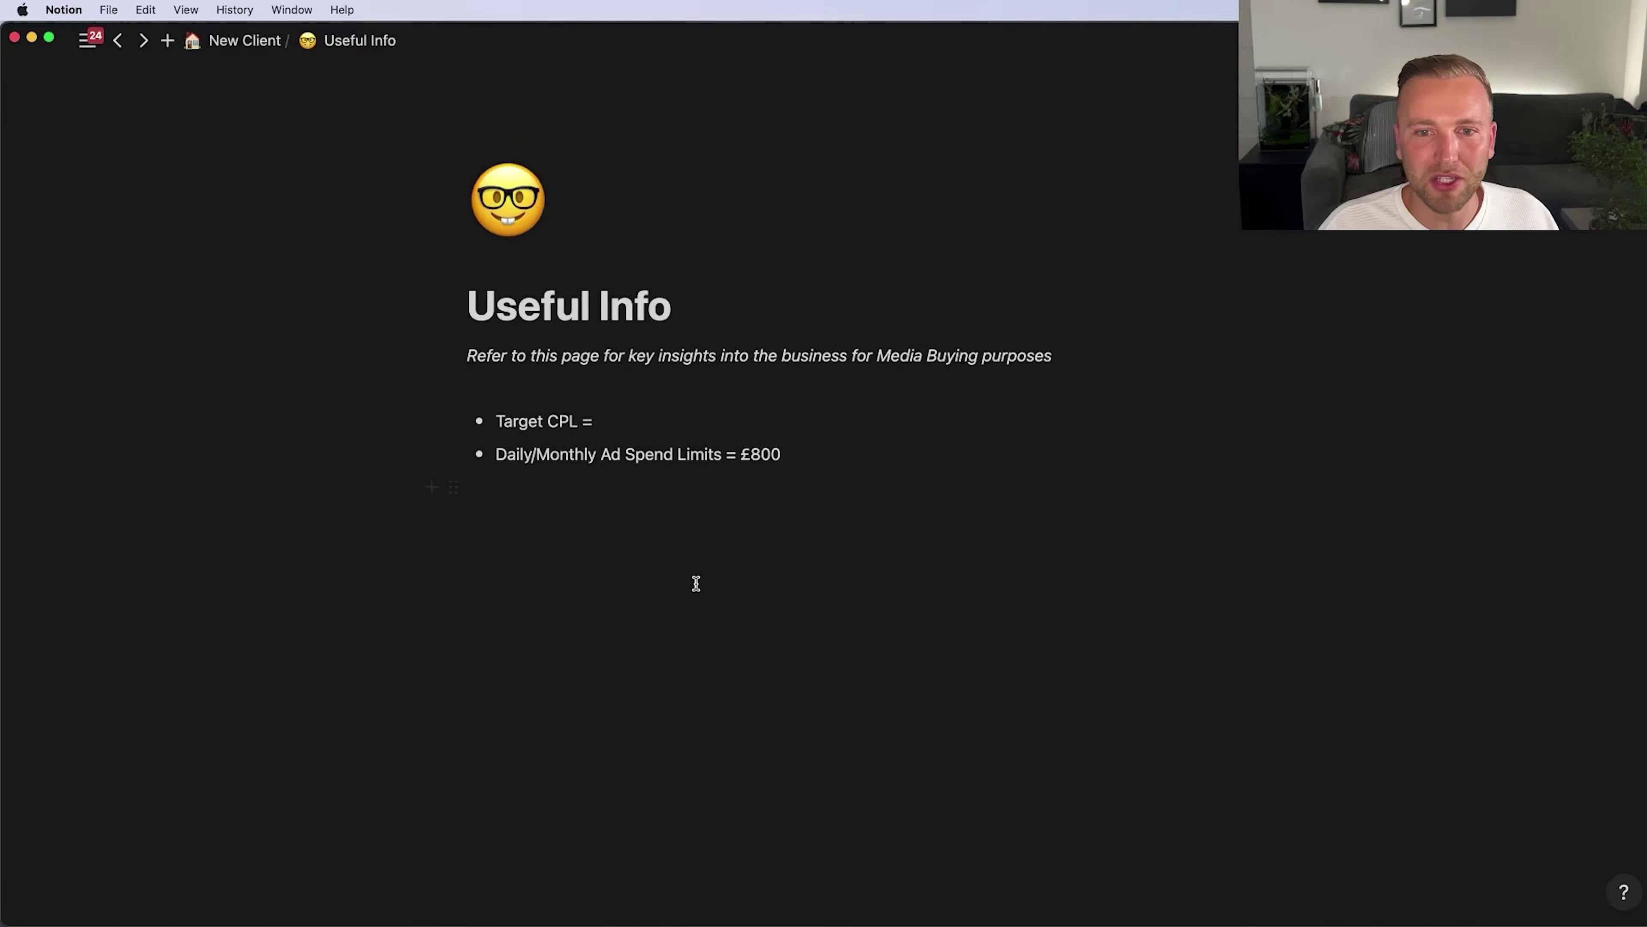
Go back to the New Client page and review its navigation list down to Client Contact Details
{"action": "left_click", "coordinate": [244, 41]}
{"action": "scroll", "coordinate": [599, 698], "scroll_direction": "down", "scroll_amount": 7}
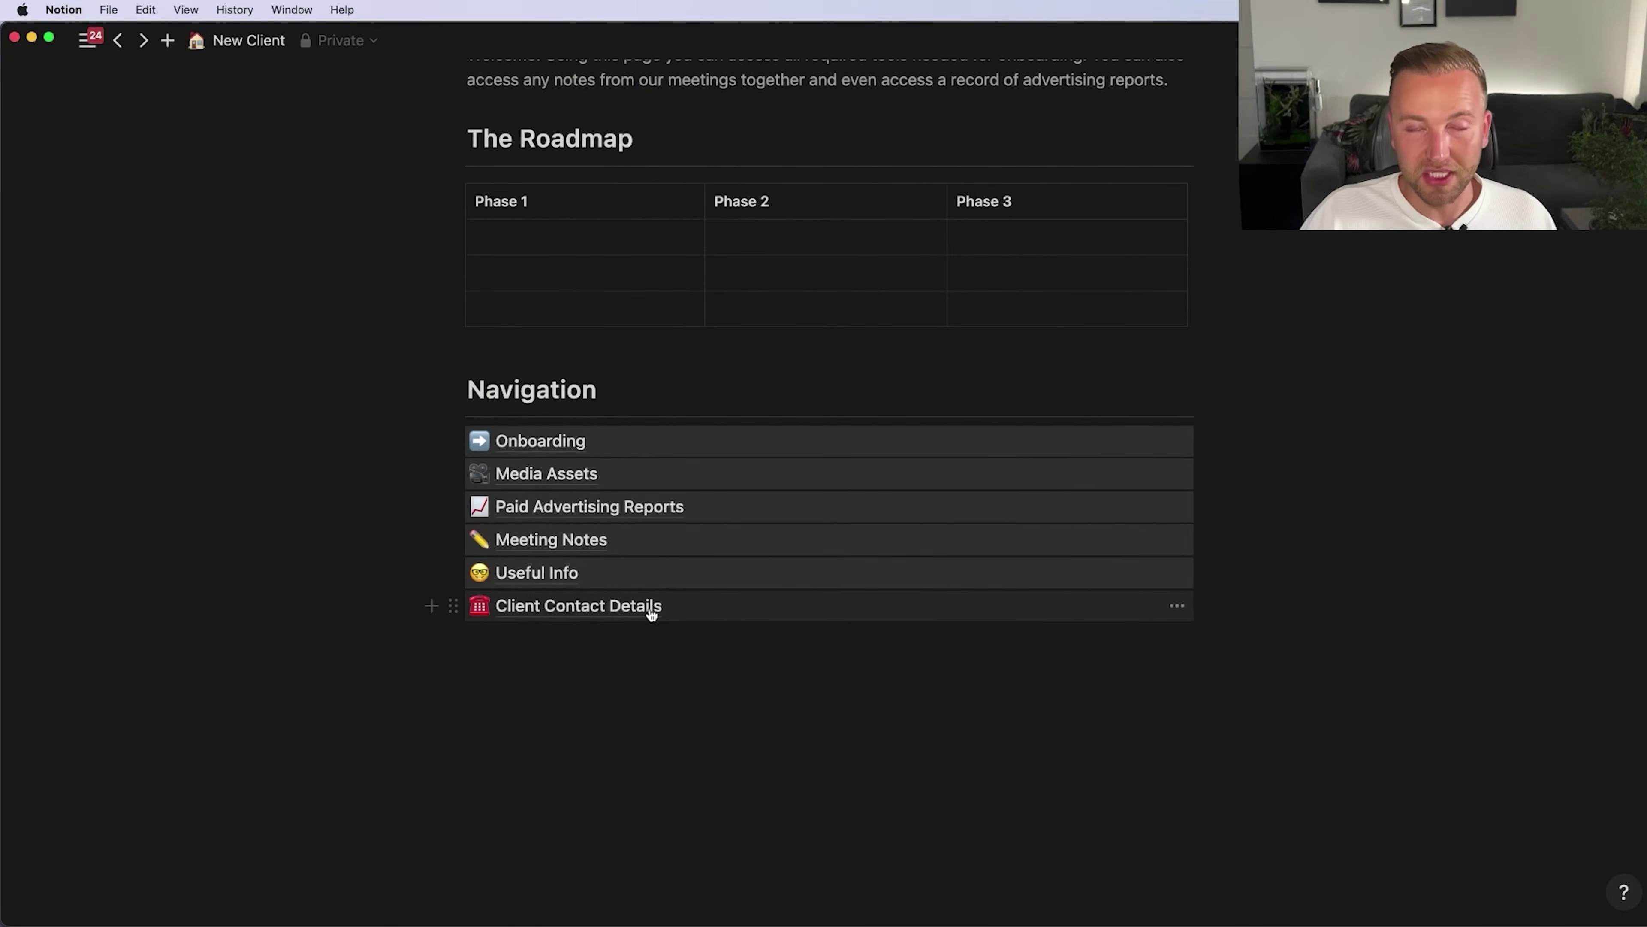
{"action": "scroll", "coordinate": [617, 448], "scroll_direction": "up", "scroll_amount": 6}
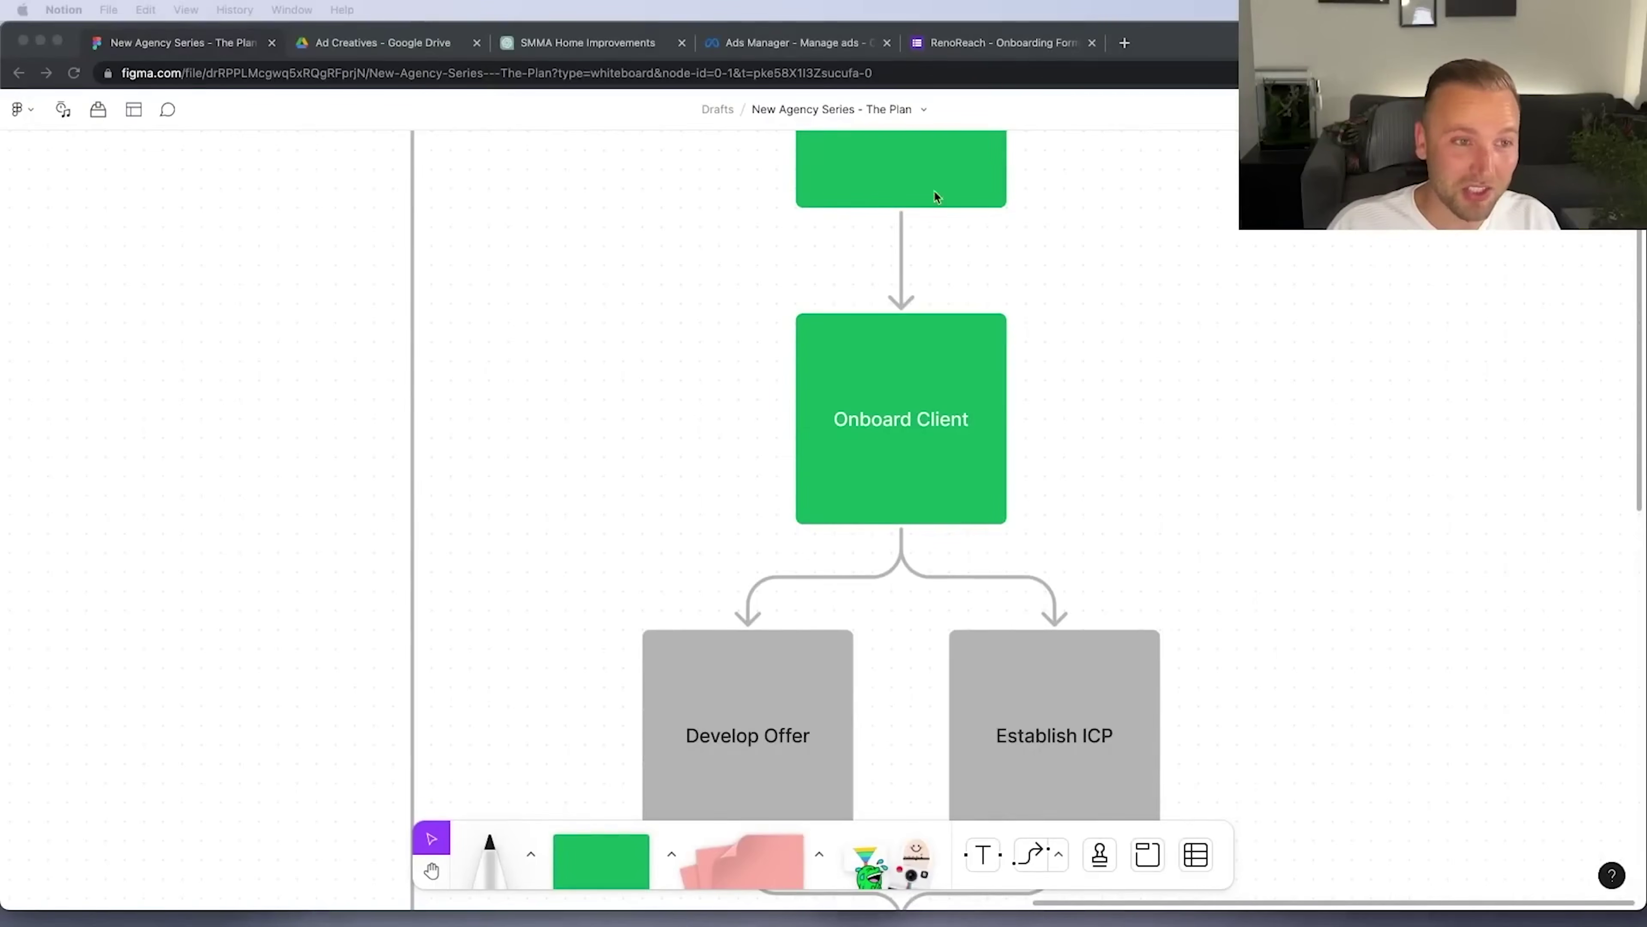
Switch to Chrome, open the RenoReach - Onboarding Form in Google Forms, and review all of its questions
{"action": "left_click", "coordinate": [1042, 217]}
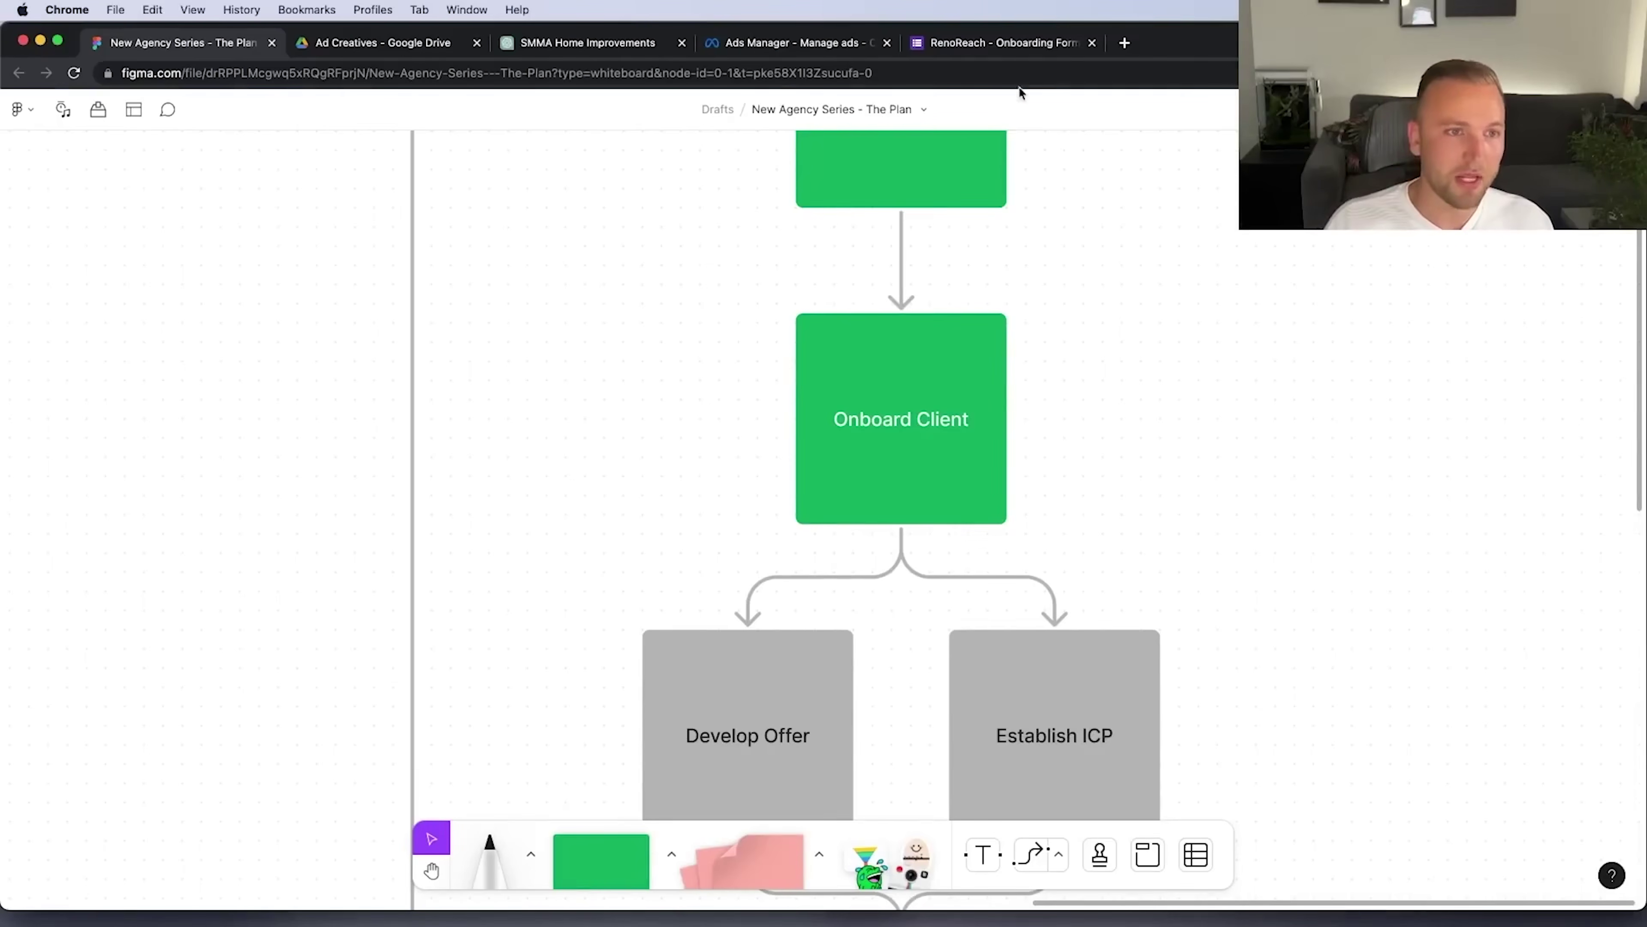
{"action": "left_click", "coordinate": [1009, 45]}
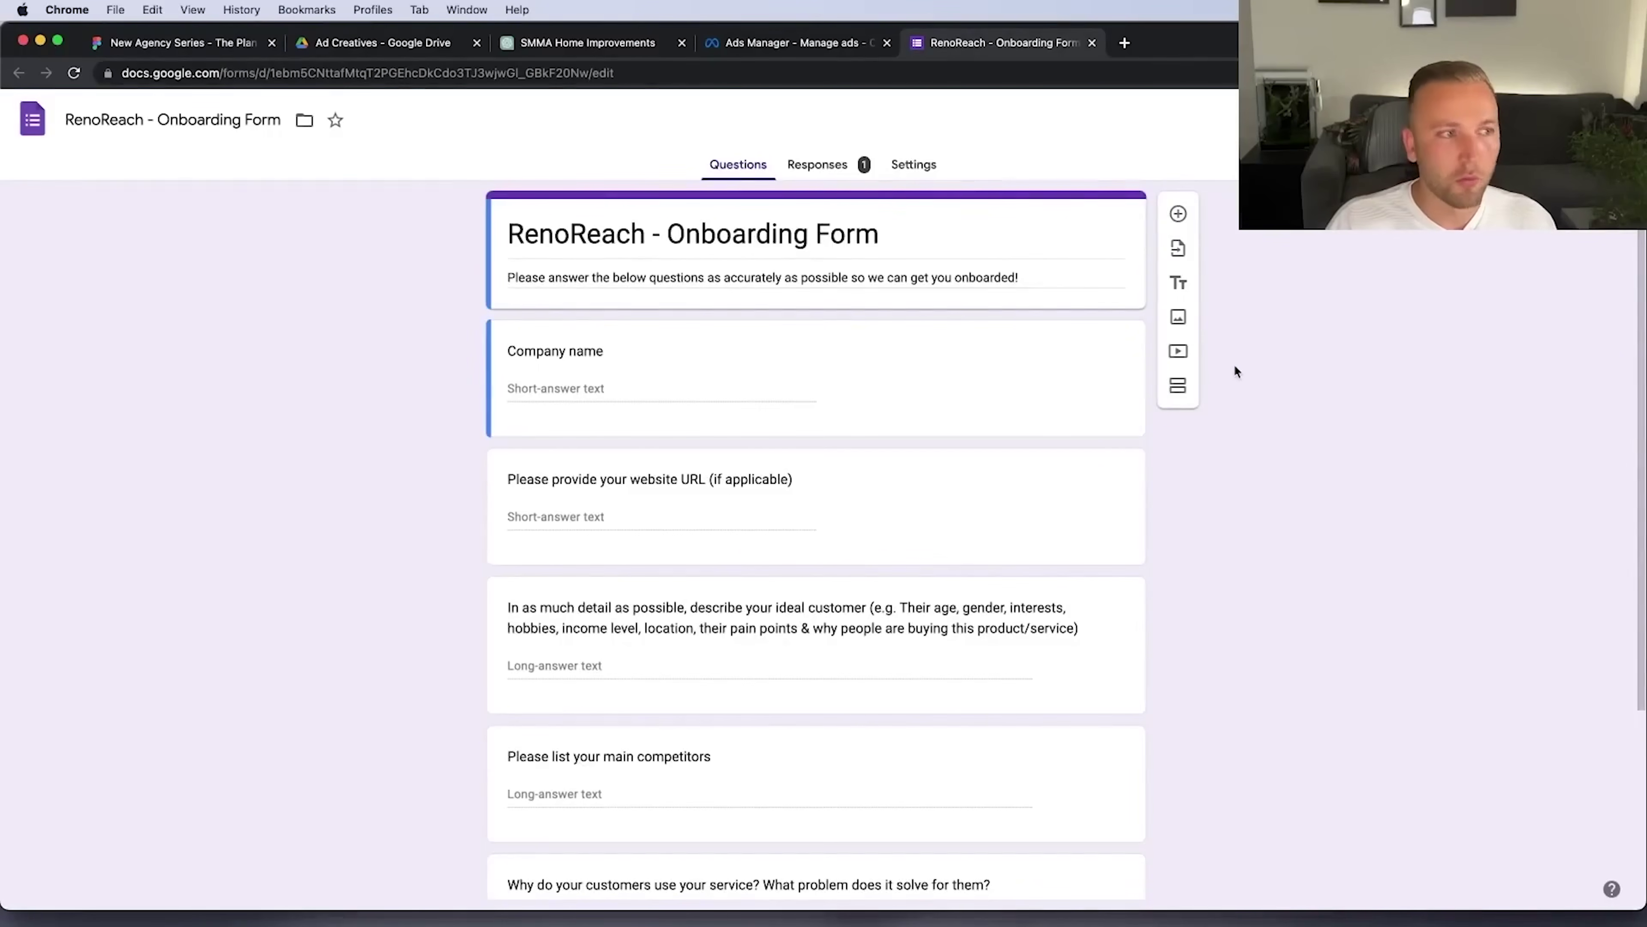
{"action": "scroll", "coordinate": [951, 402], "scroll_direction": "down", "scroll_amount": 5}
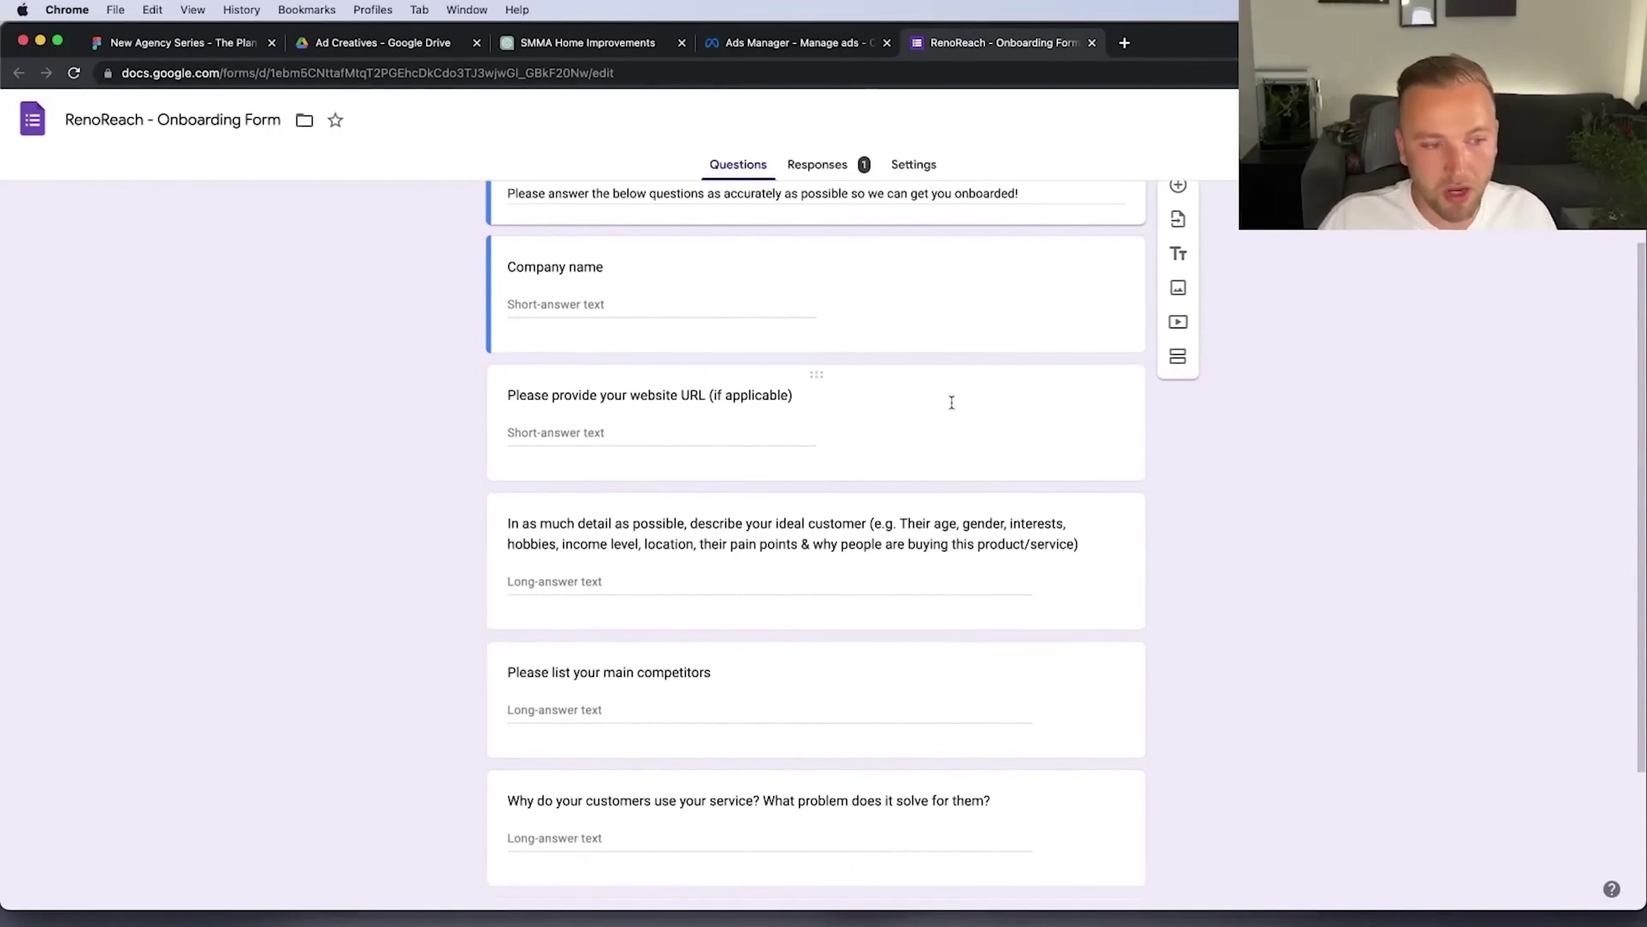
{"action": "scroll", "coordinate": [950, 400], "scroll_direction": "down", "scroll_amount": 3}
{"action": "scroll", "coordinate": [936, 395], "scroll_direction": "up", "scroll_amount": 8}
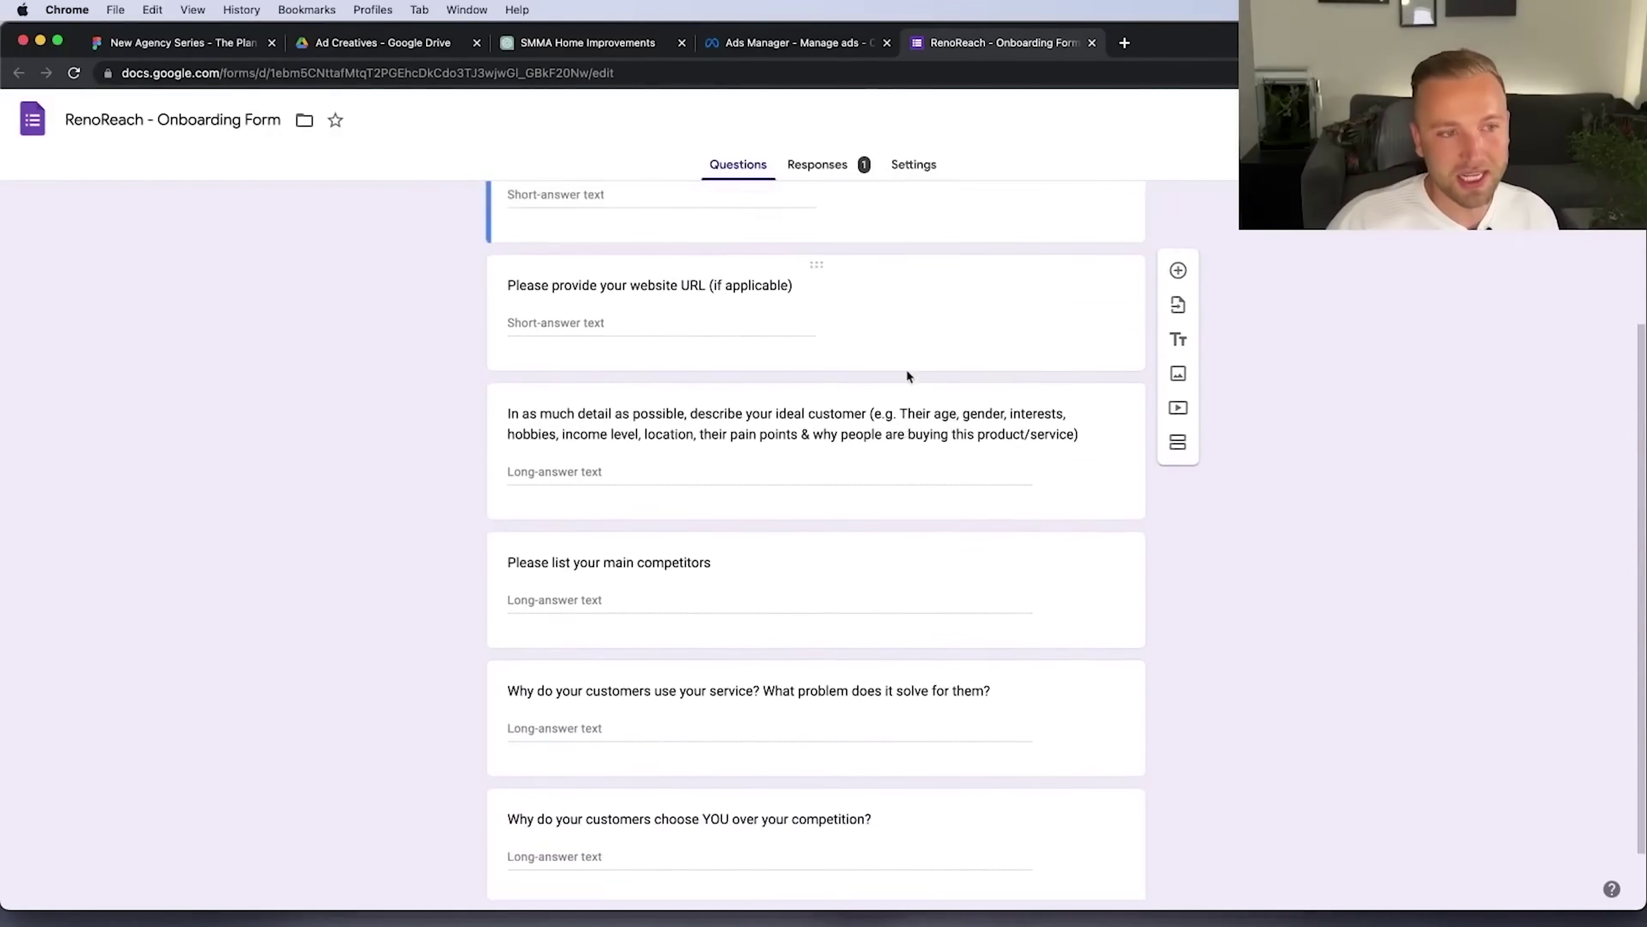
{"action": "scroll", "coordinate": [906, 376], "scroll_direction": "down", "scroll_amount": 4}
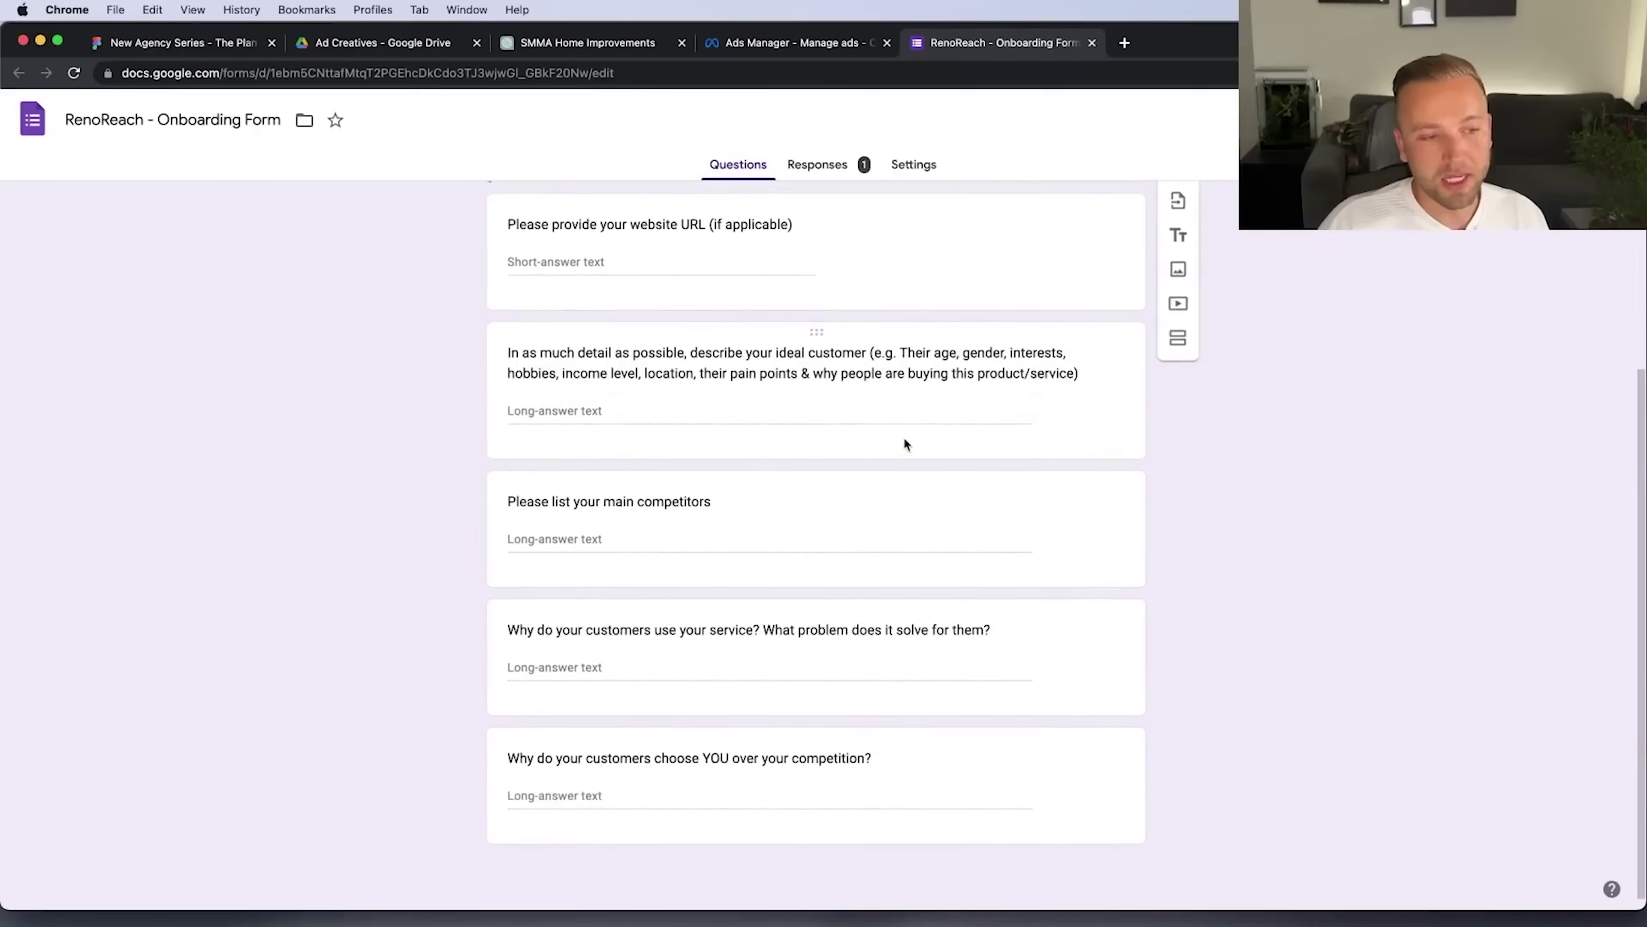
{"action": "scroll", "coordinate": [903, 437], "scroll_direction": "up", "scroll_amount": 5}
{"action": "scroll", "coordinate": [826, 652], "scroll_direction": "down", "scroll_amount": 3}
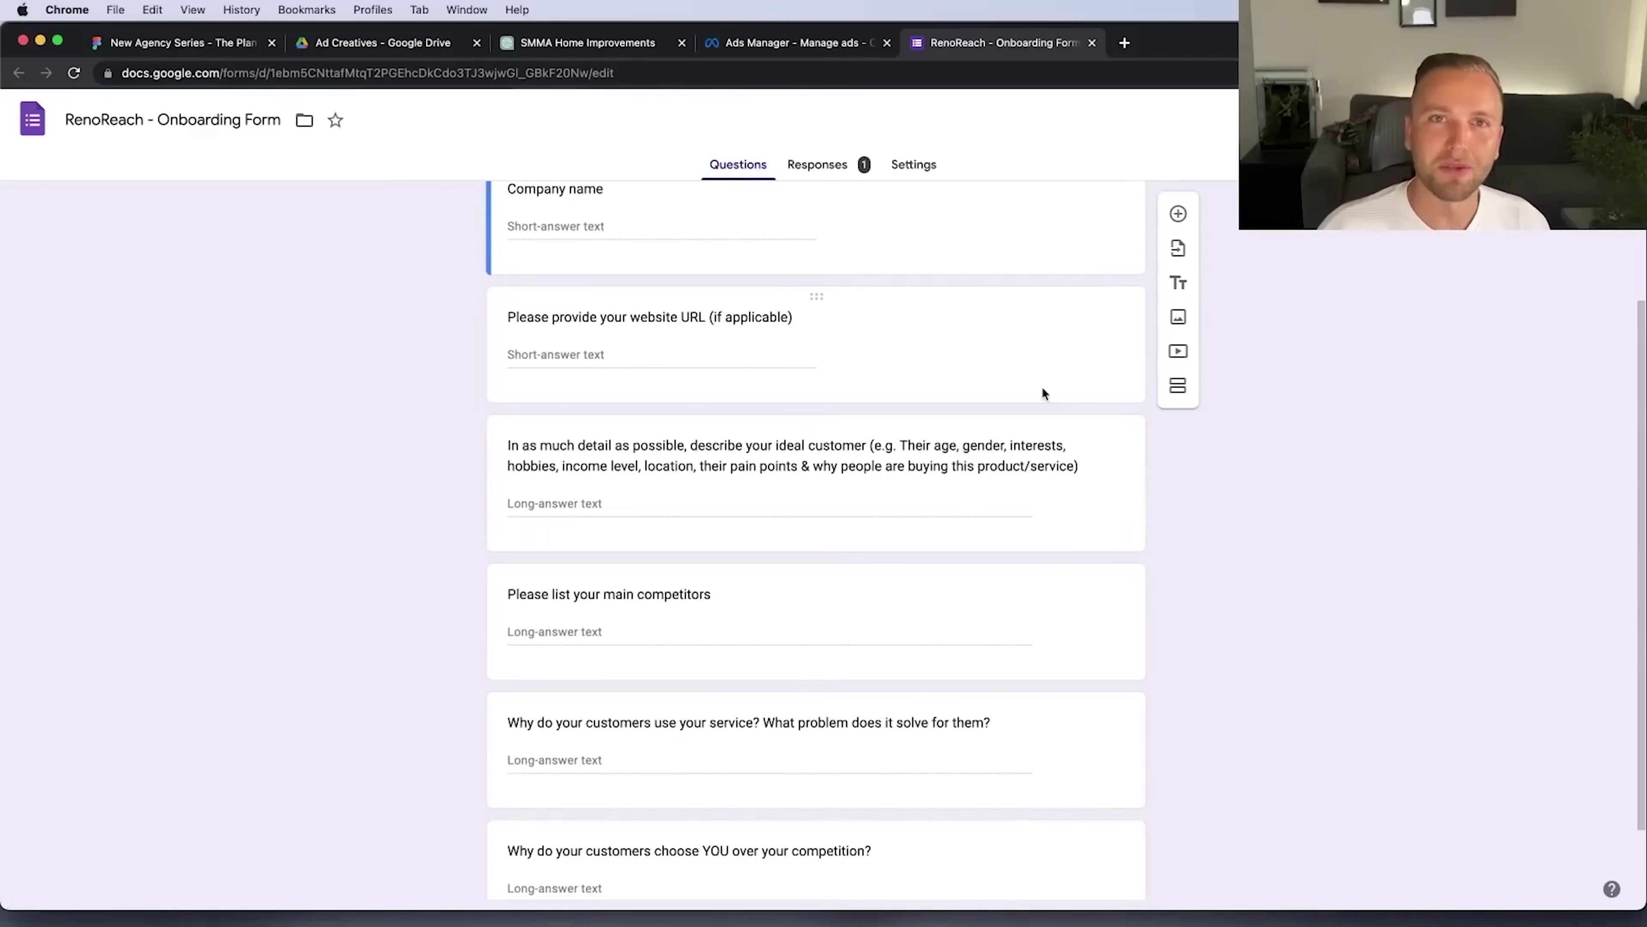
{"action": "scroll", "coordinate": [1042, 390], "scroll_direction": "down", "scroll_amount": 1}
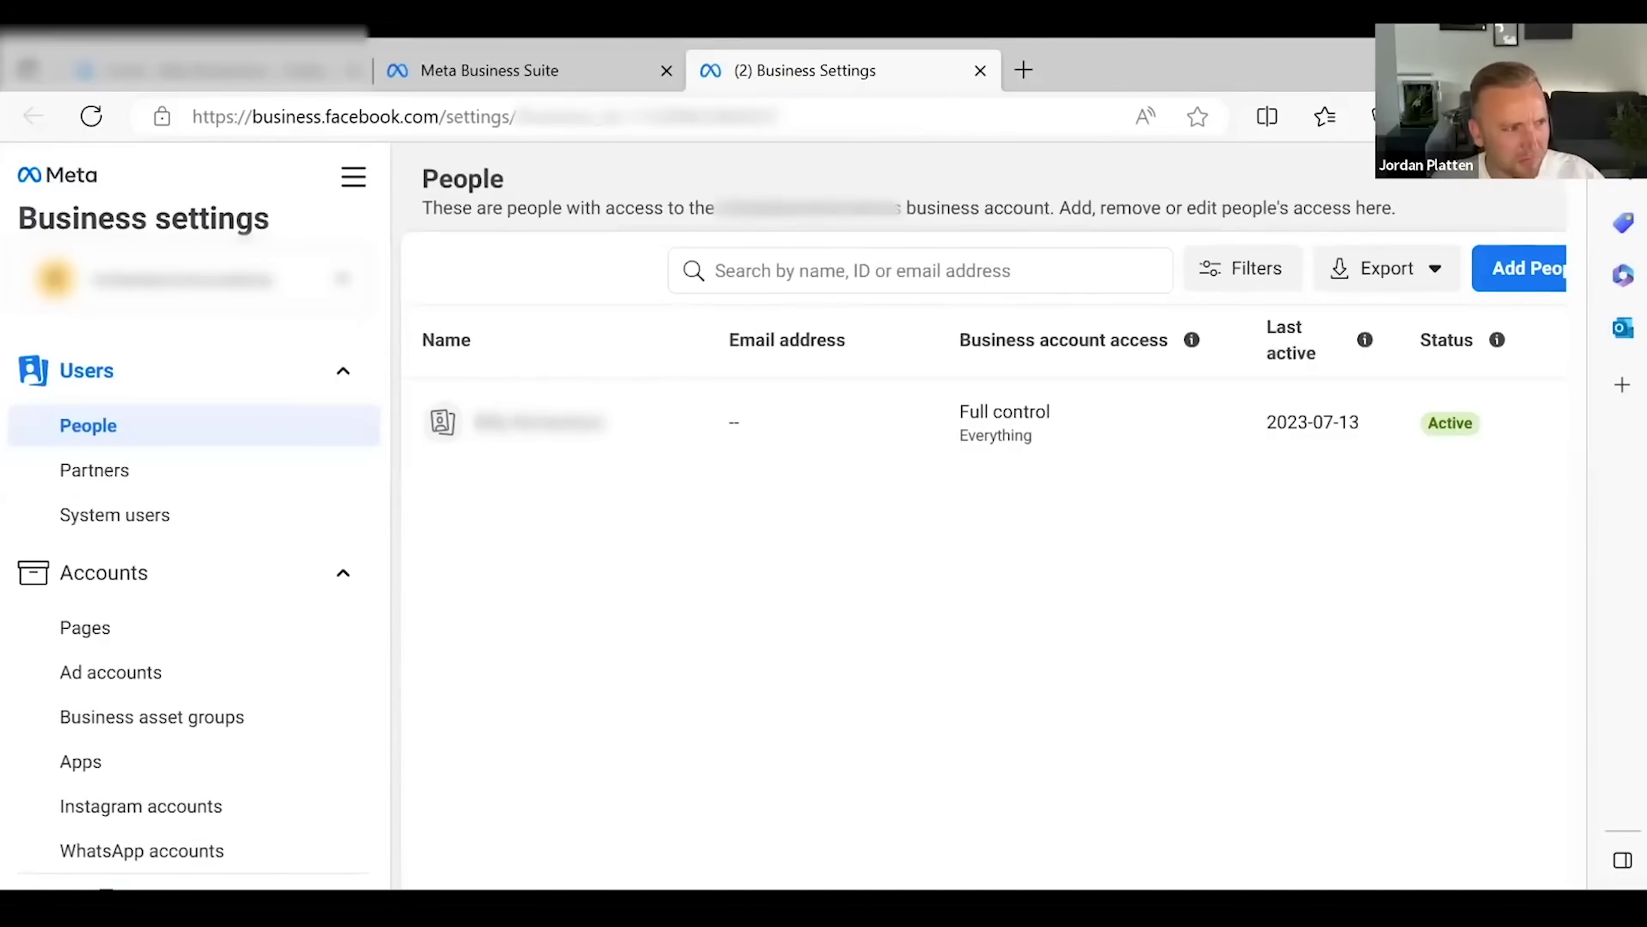
Add a new partner to share the business's assets with, entering the agency's partner business ID
{"action": "left_click", "coordinate": [96, 470]}
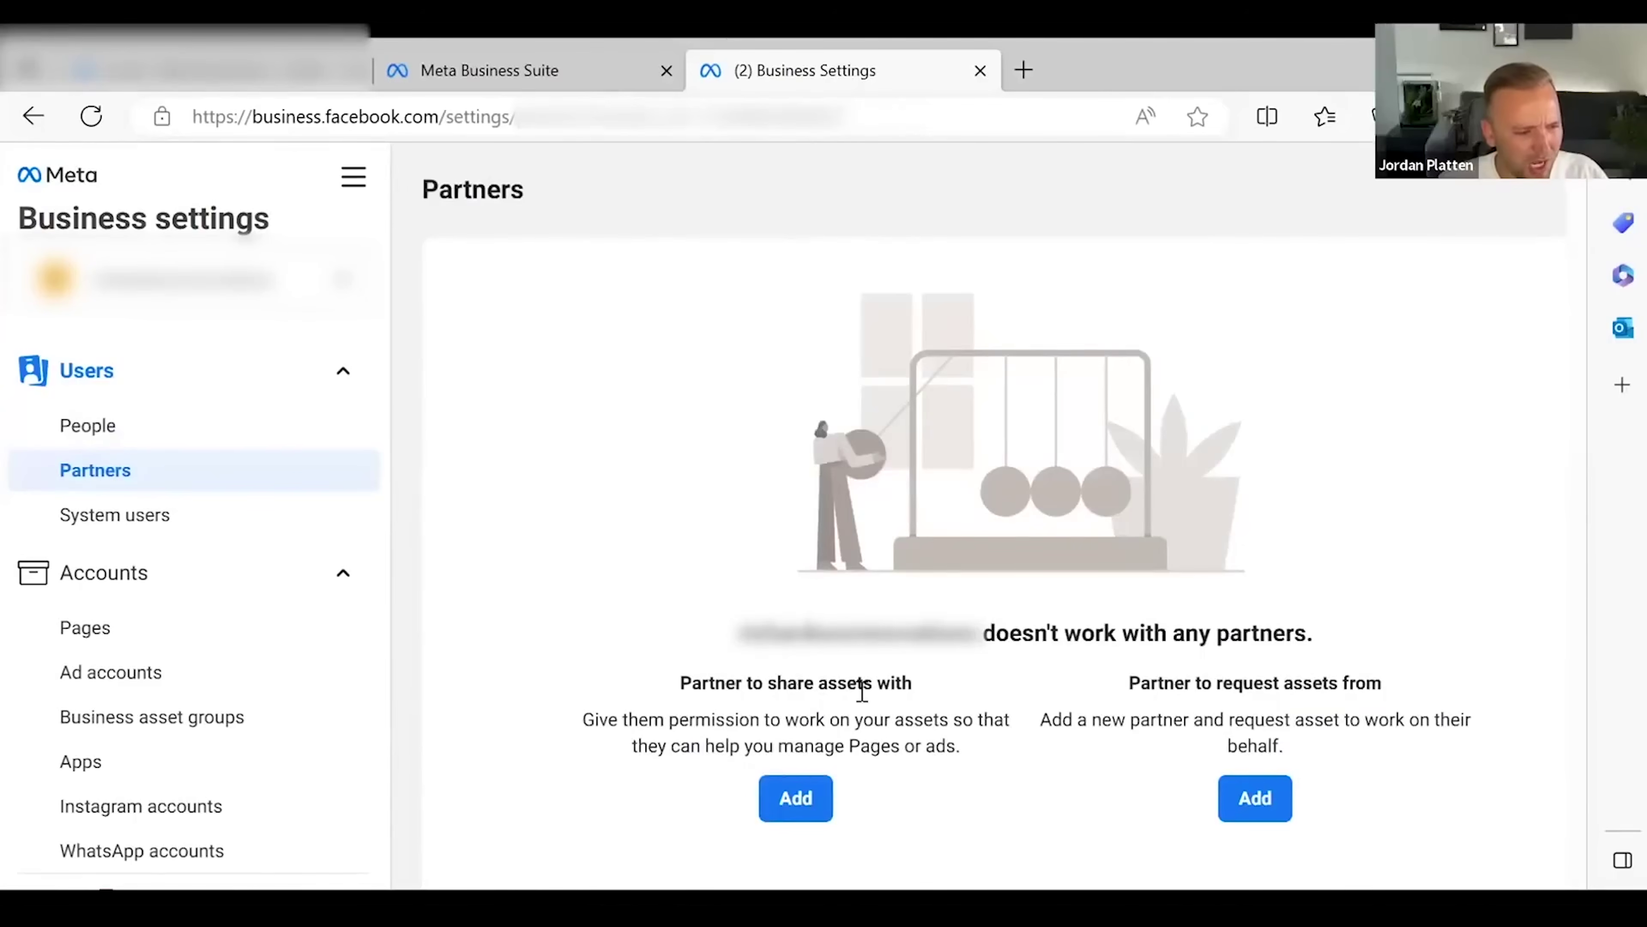
{"action": "left_click", "coordinate": [772, 811]}
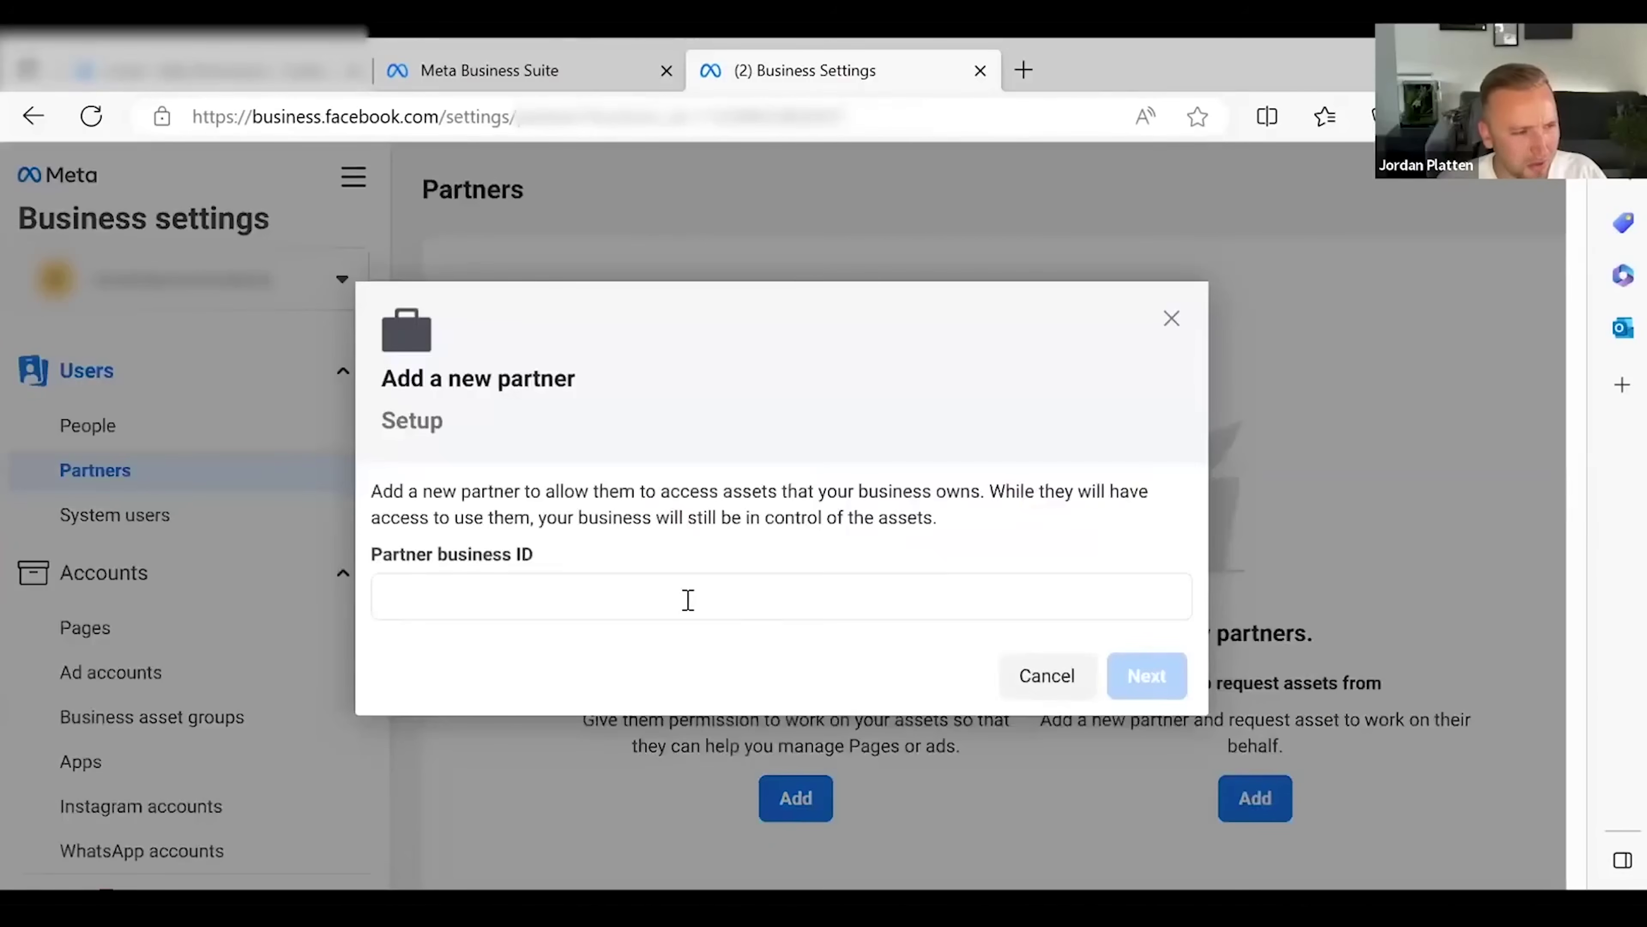
{"action": "left_click", "coordinate": [688, 600]}
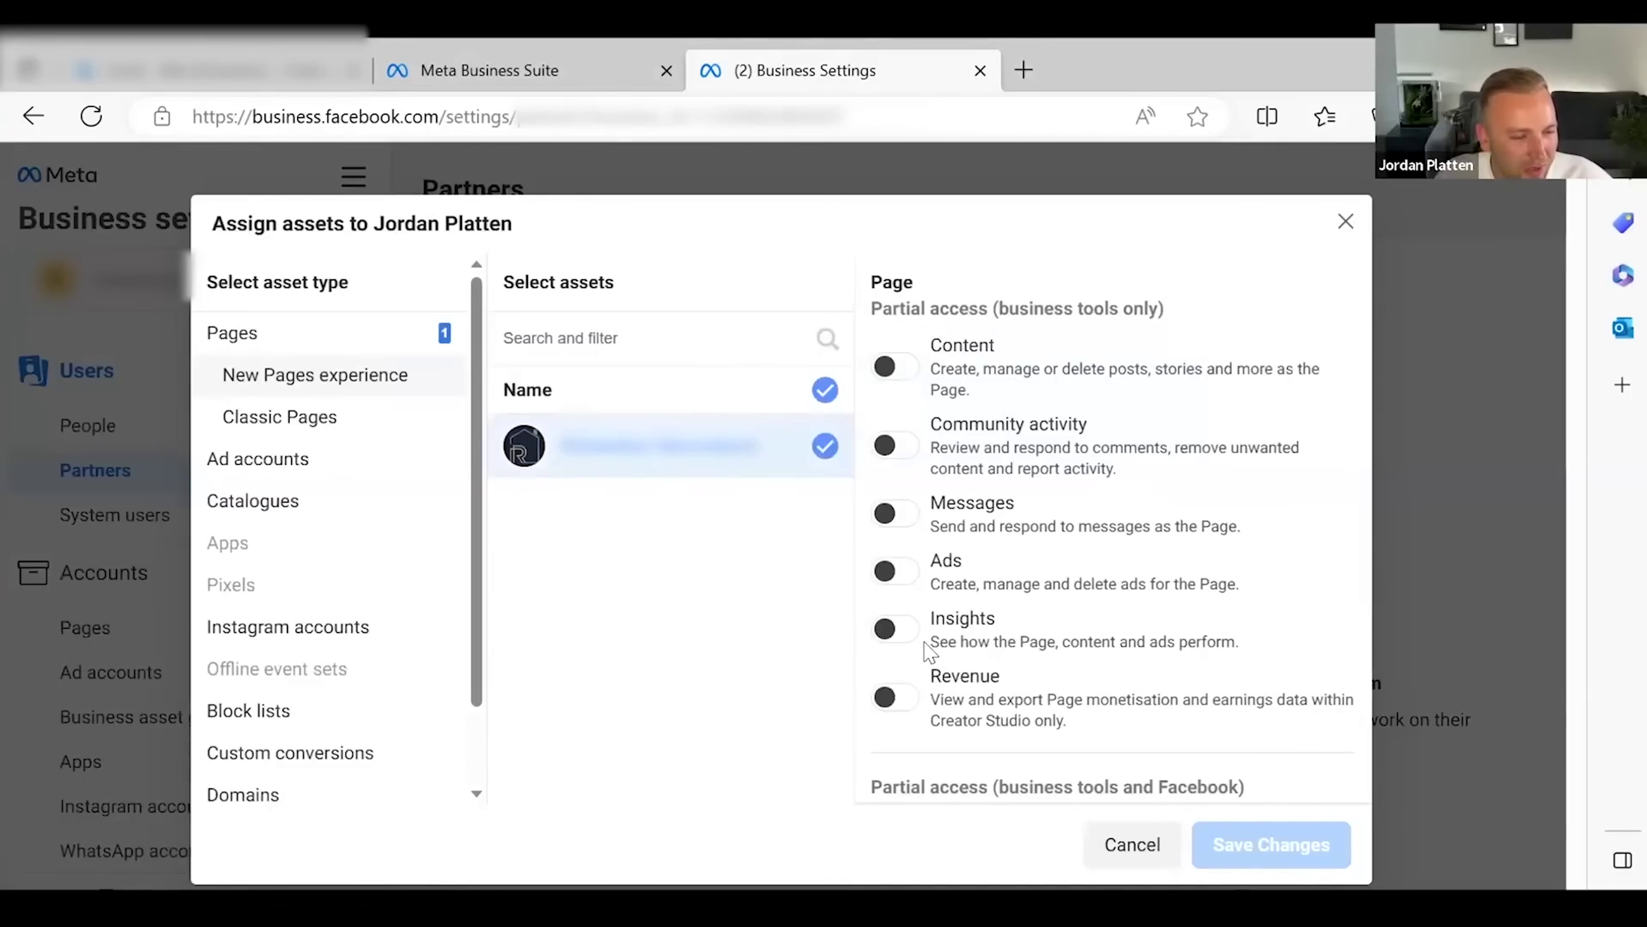
Assign the selected Page to the partner with full control, Everything (except sensitive actions), and go to the Ad accounts settings
{"action": "scroll", "coordinate": [928, 649], "scroll_direction": "down", "scroll_amount": 2}
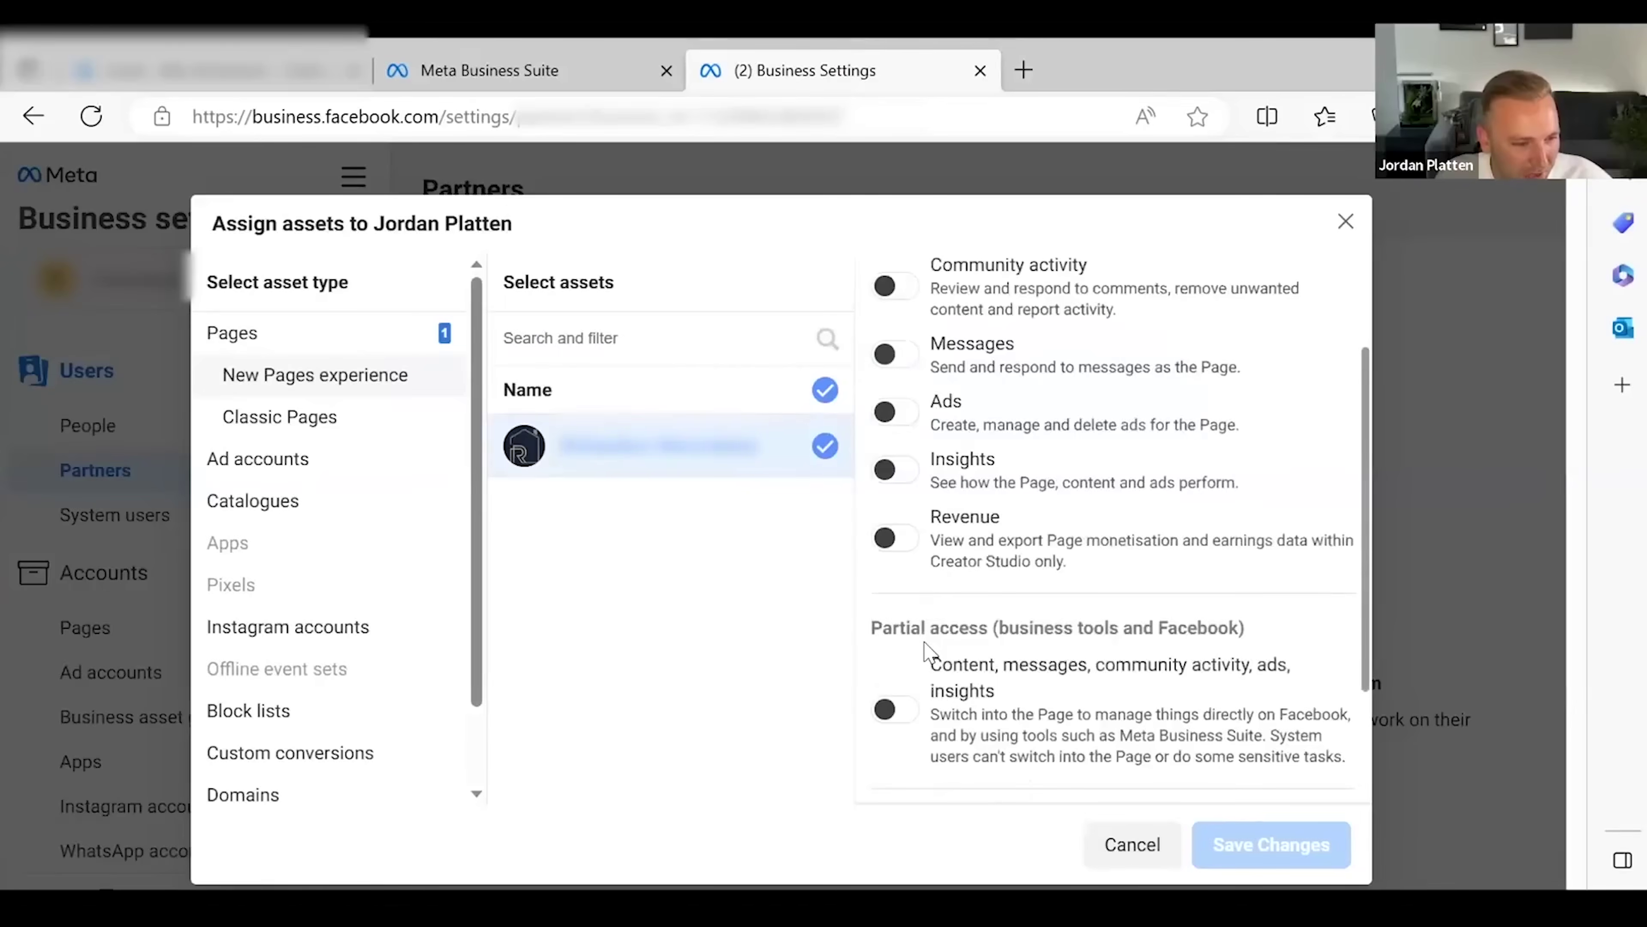
{"action": "scroll", "coordinate": [929, 649], "scroll_direction": "down", "scroll_amount": 2}
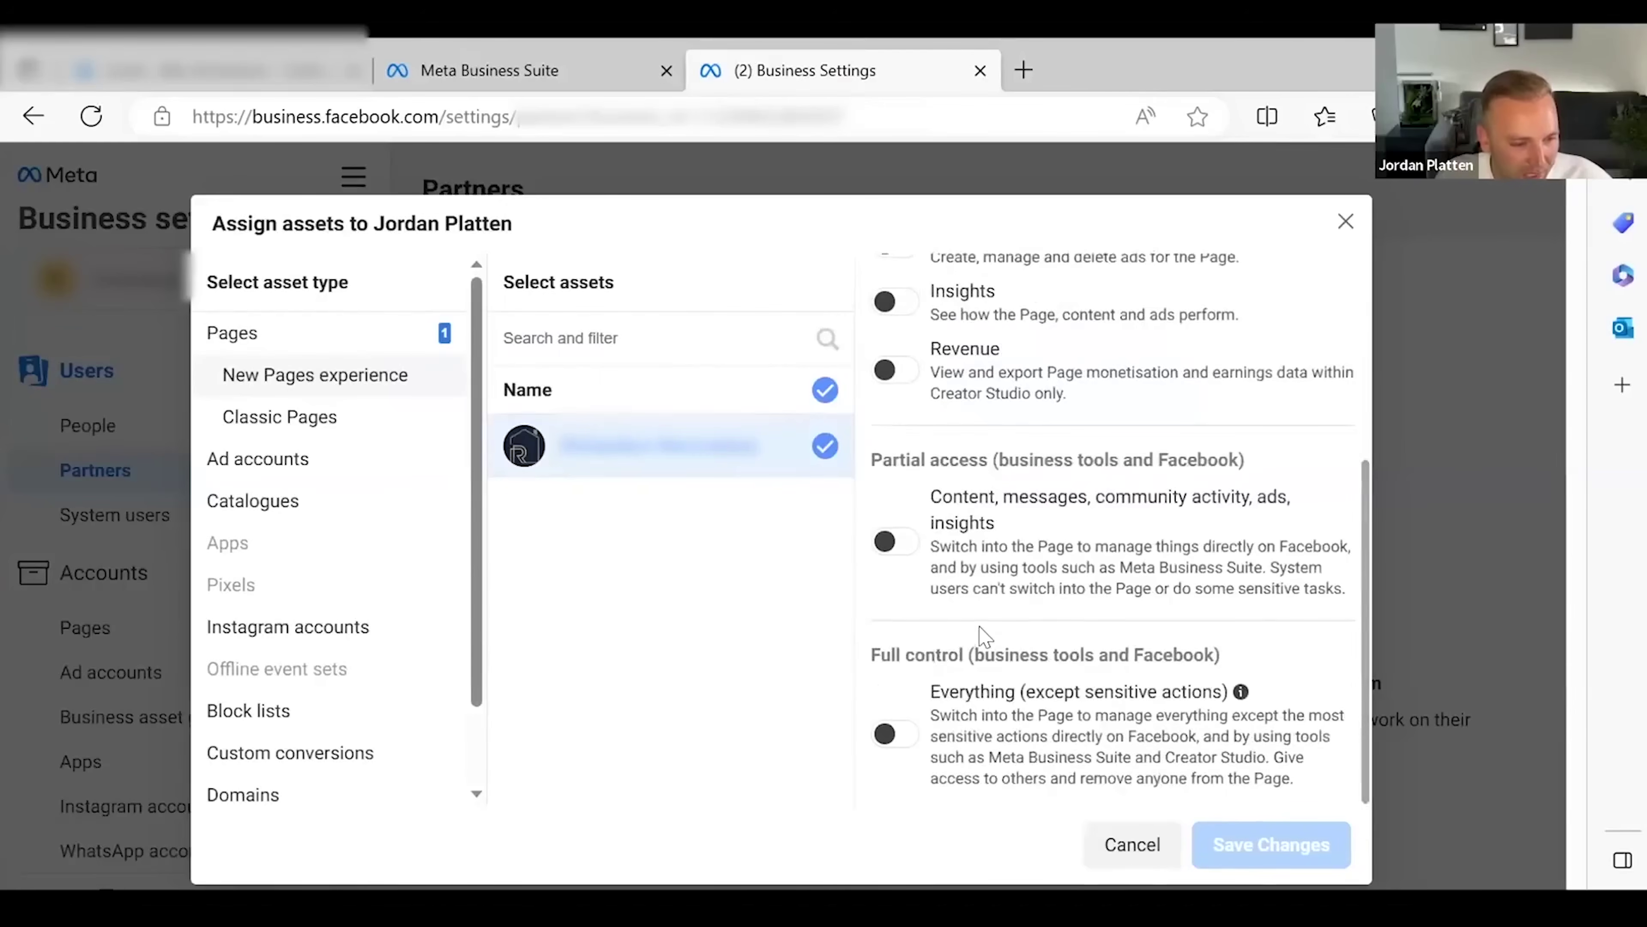
{"action": "scroll", "coordinate": [967, 672], "scroll_direction": "up", "scroll_amount": 1}
{"action": "scroll", "coordinate": [927, 720], "scroll_direction": "down", "scroll_amount": 1}
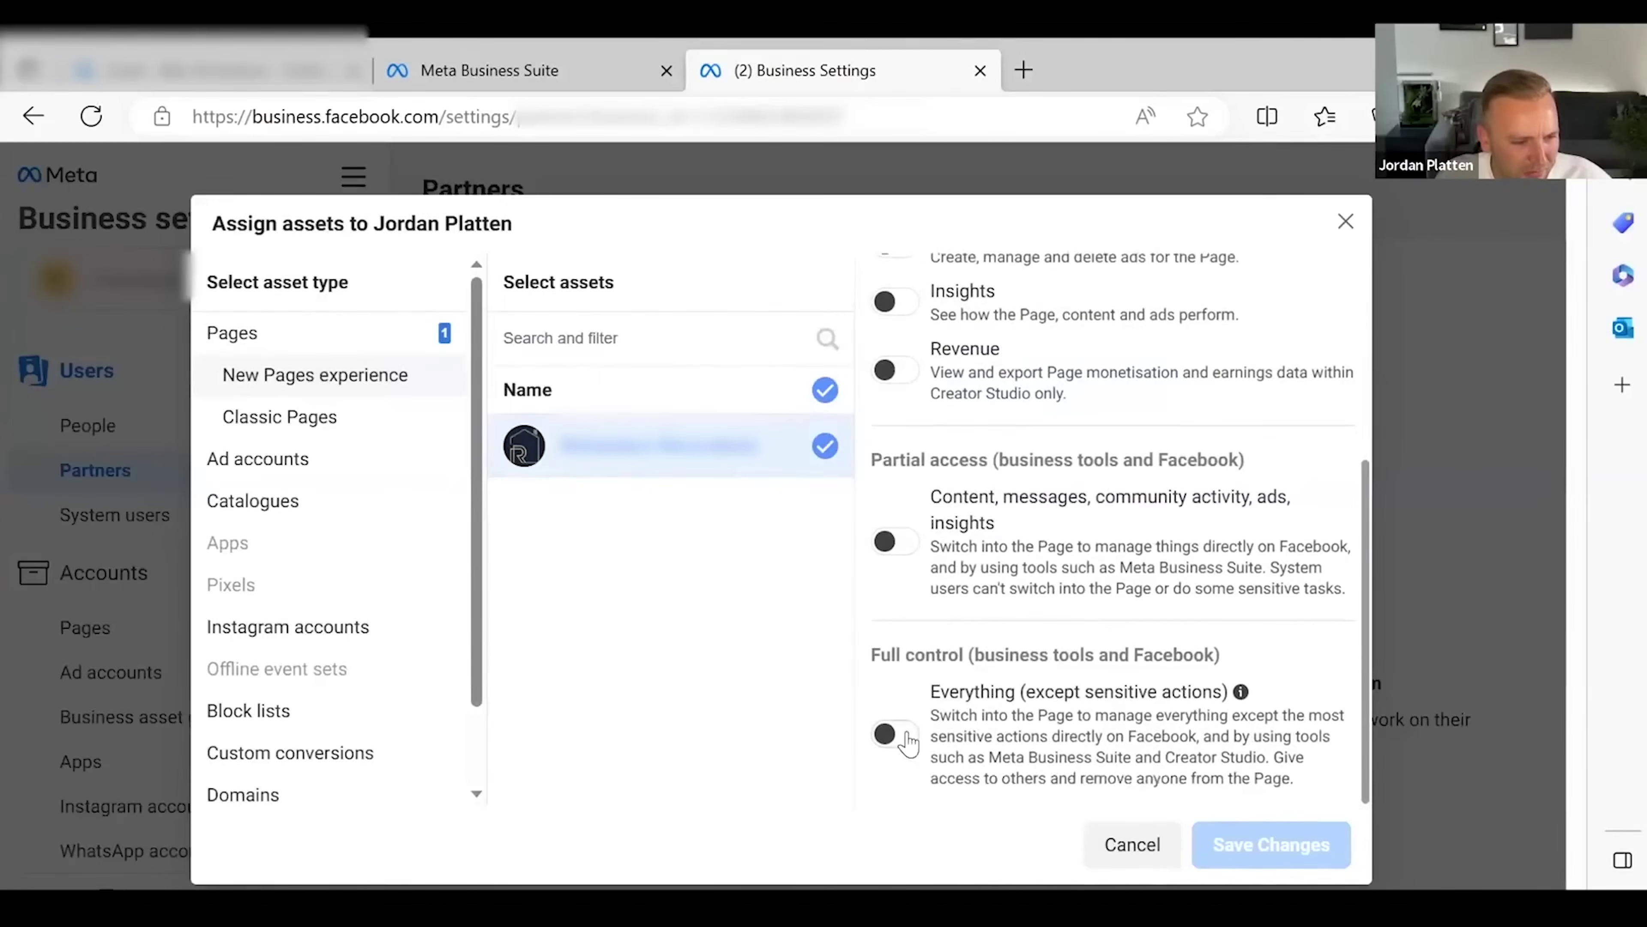
{"action": "left_click", "coordinate": [906, 736]}
{"action": "left_click", "coordinate": [1287, 862]}
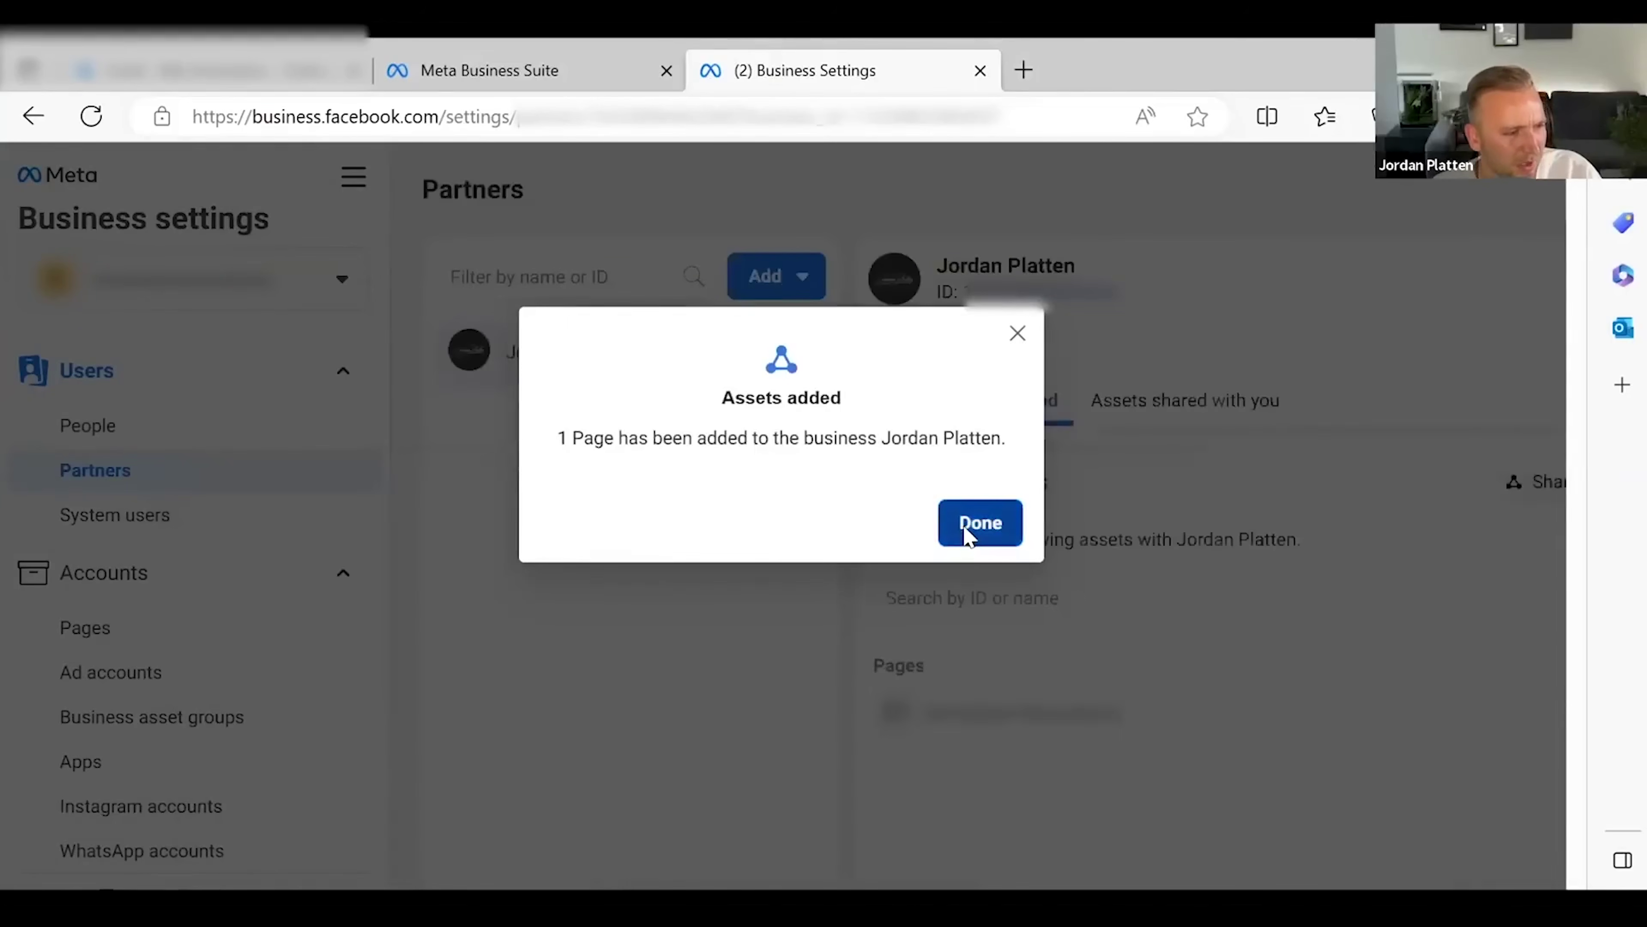
{"action": "left_click", "coordinate": [966, 536]}
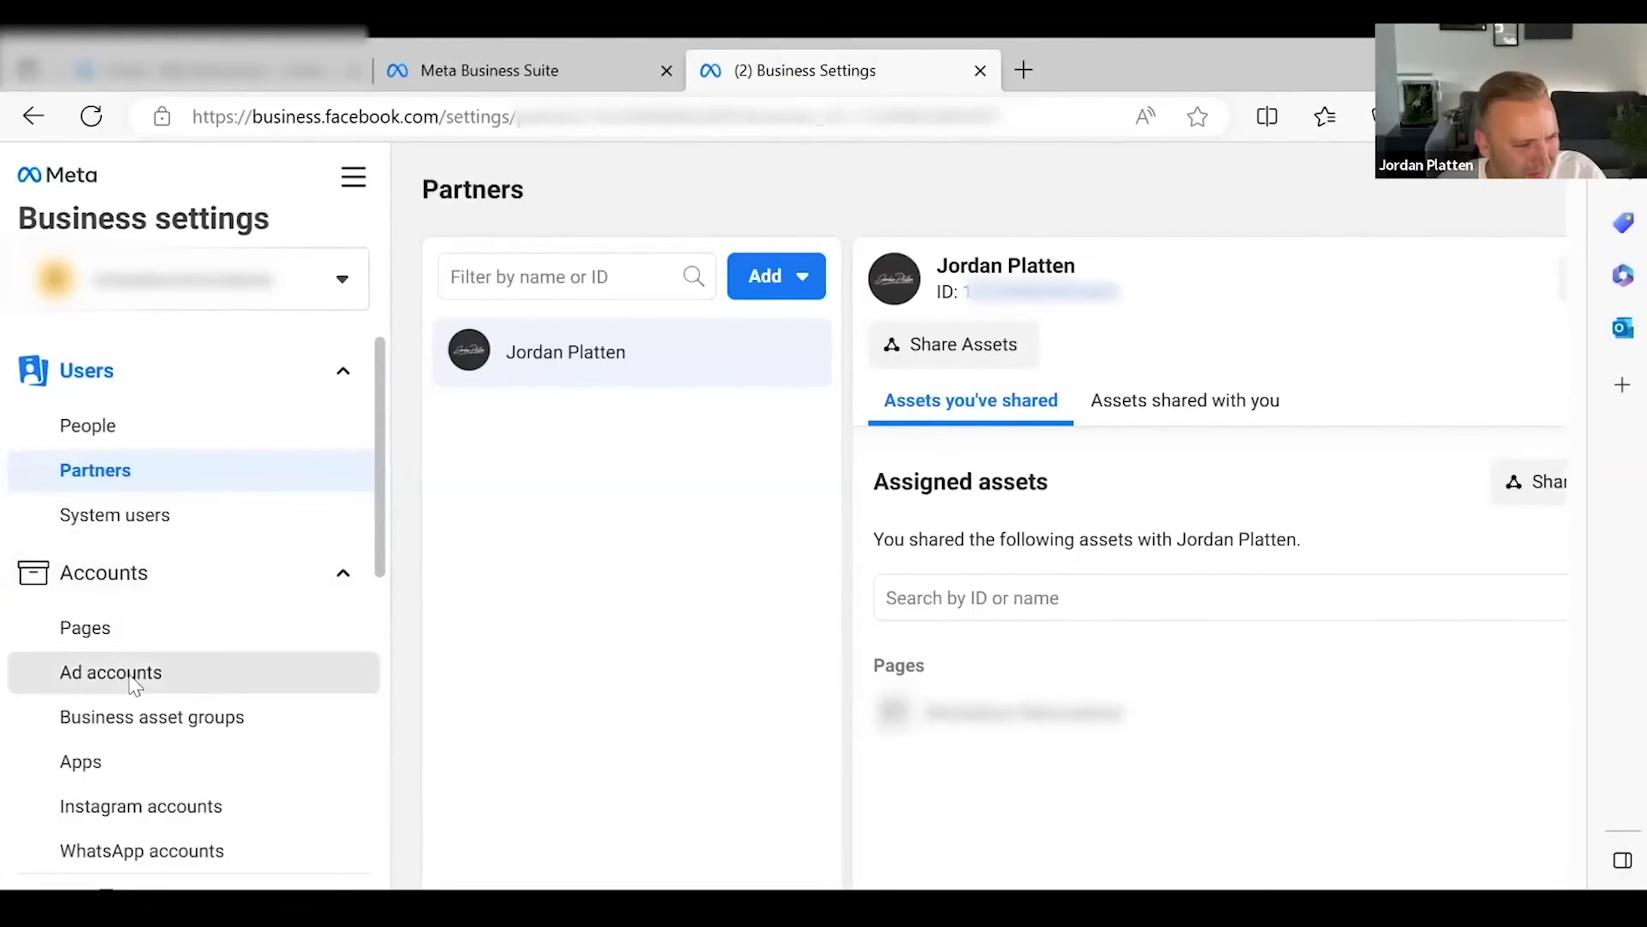
{"action": "left_click", "coordinate": [280, 669]}
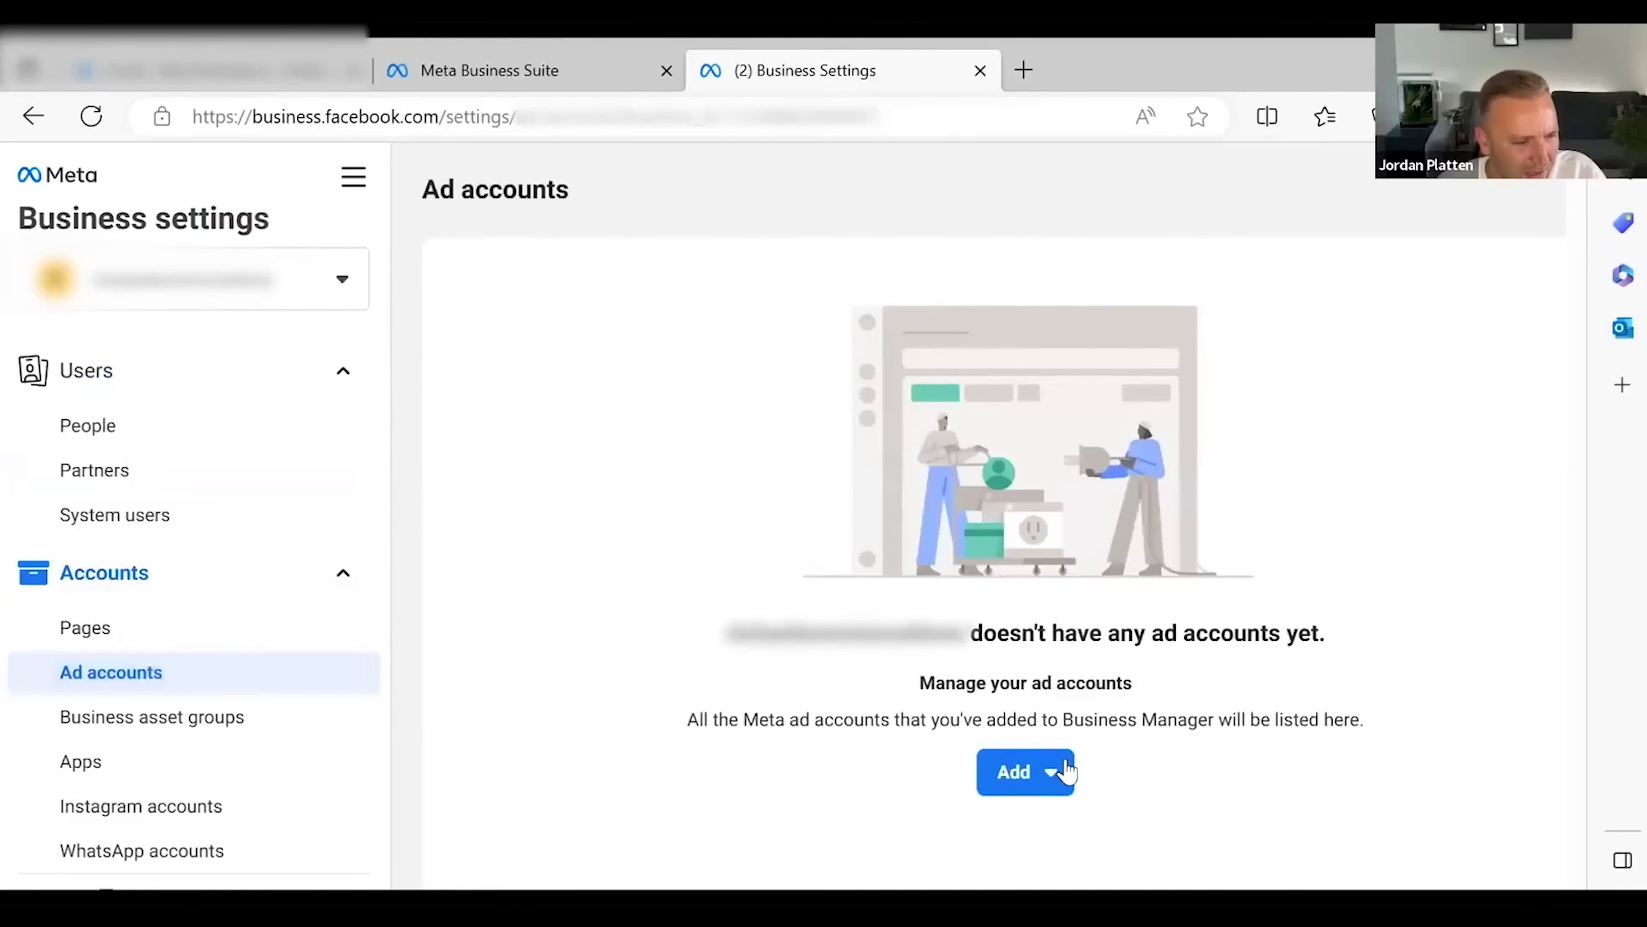
{"action": "left_click", "coordinate": [1062, 772]}
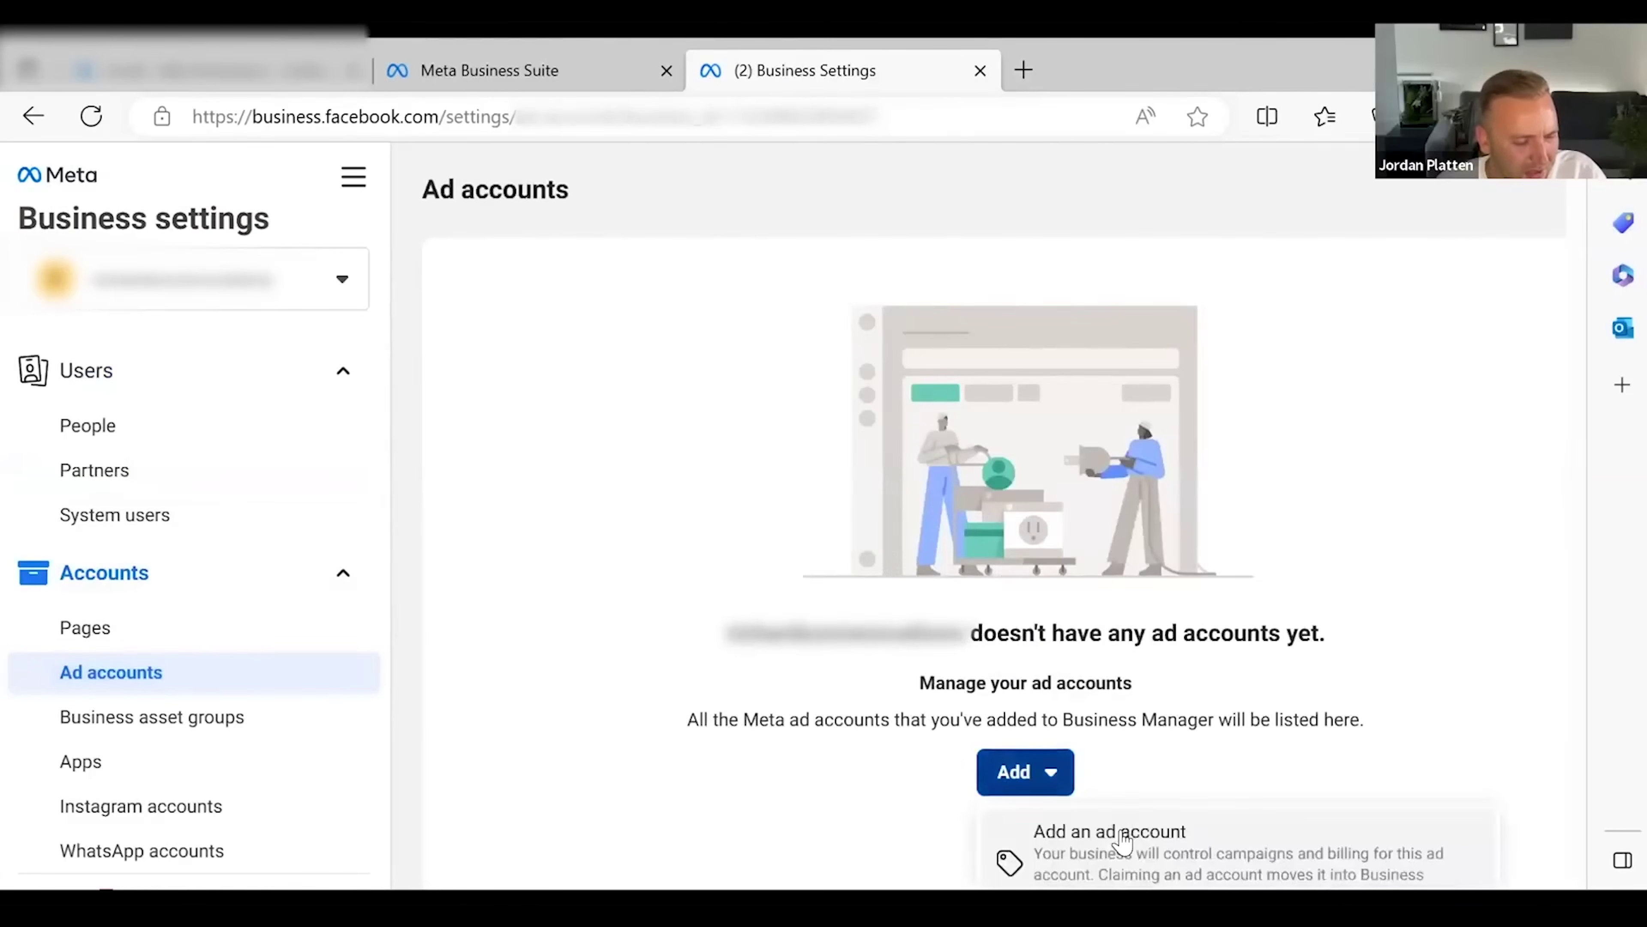
{"action": "left_click", "coordinate": [1122, 837]}
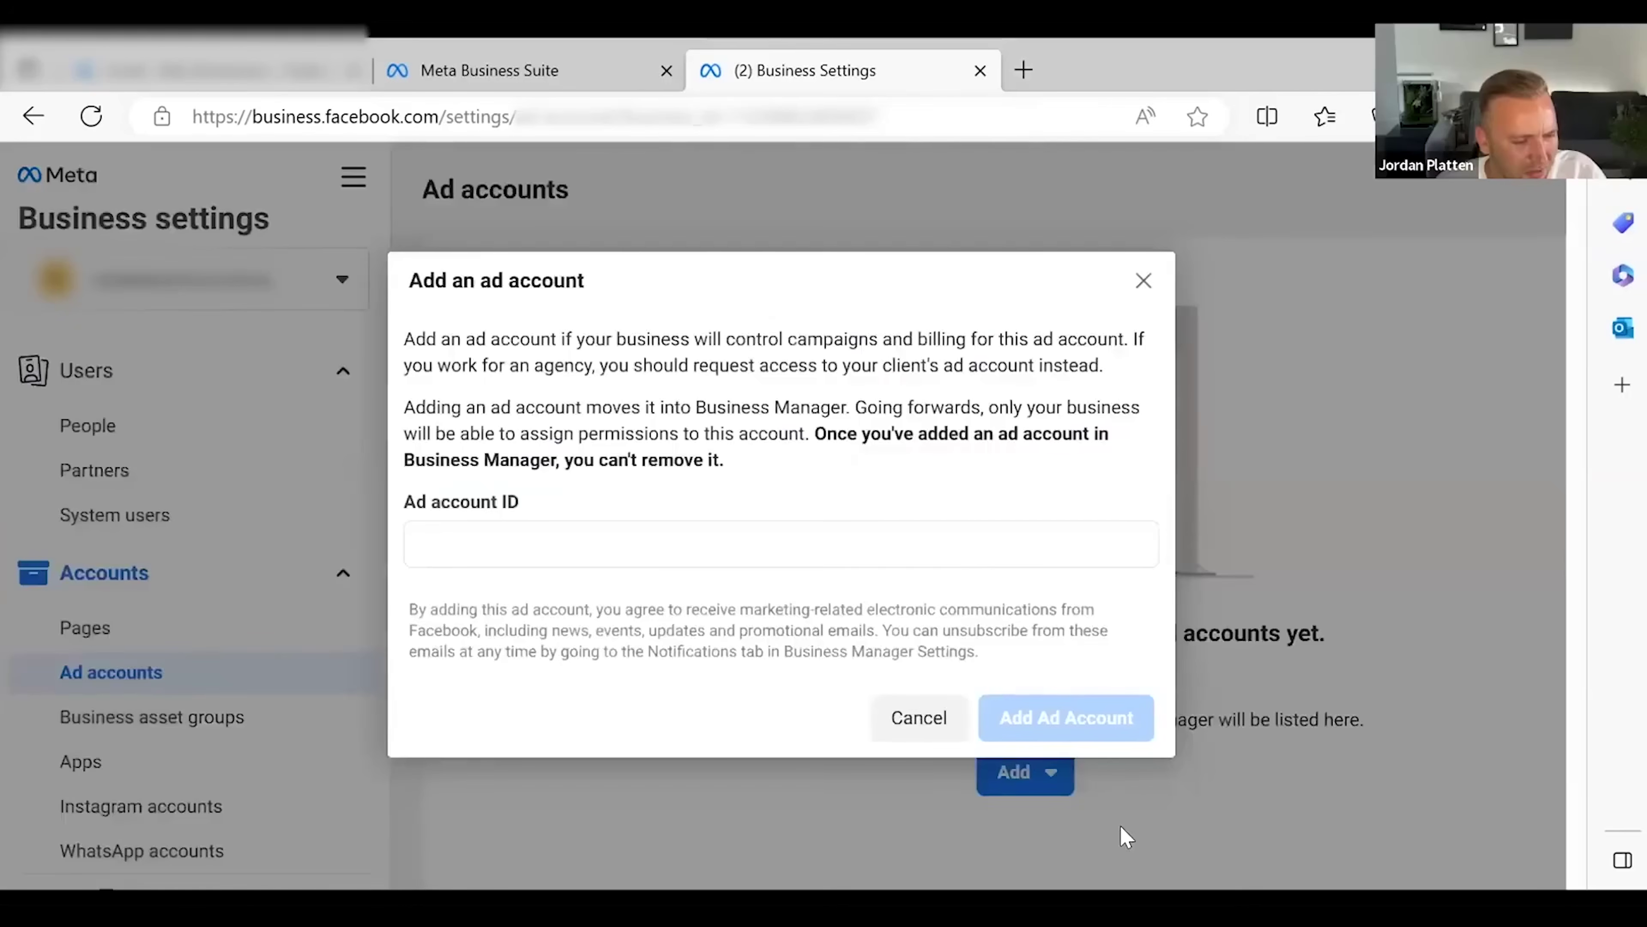
{"action": "left_click", "coordinate": [966, 549]}
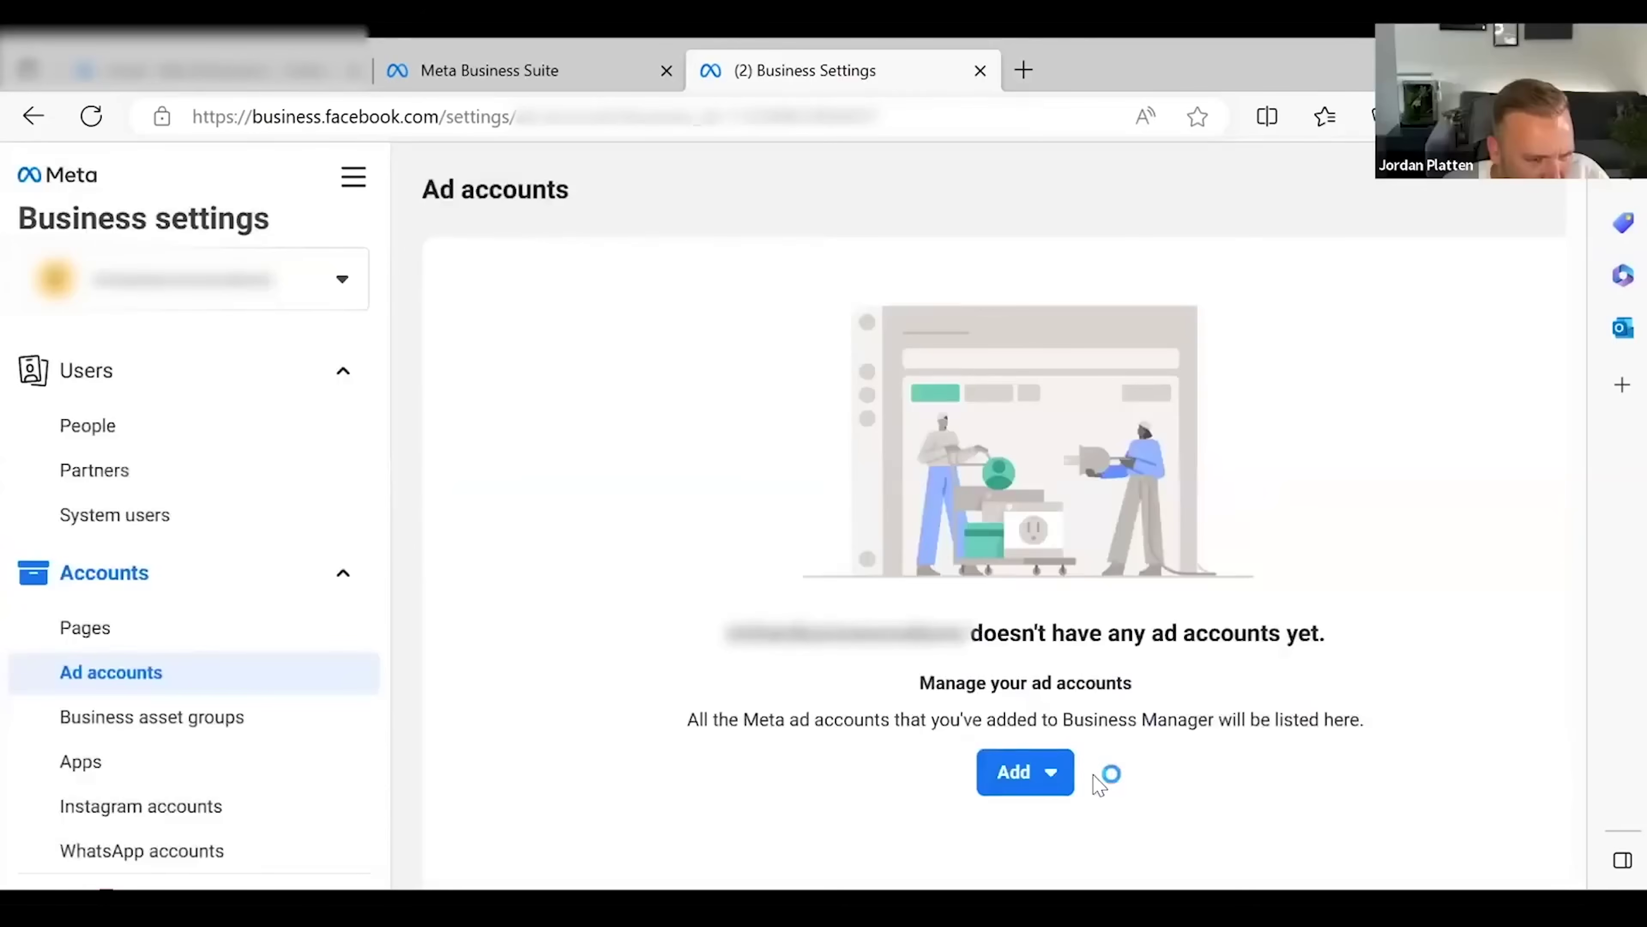
Create a new ad account named after the client's business, to be used for My business
{"action": "left_click", "coordinate": [1051, 776]}
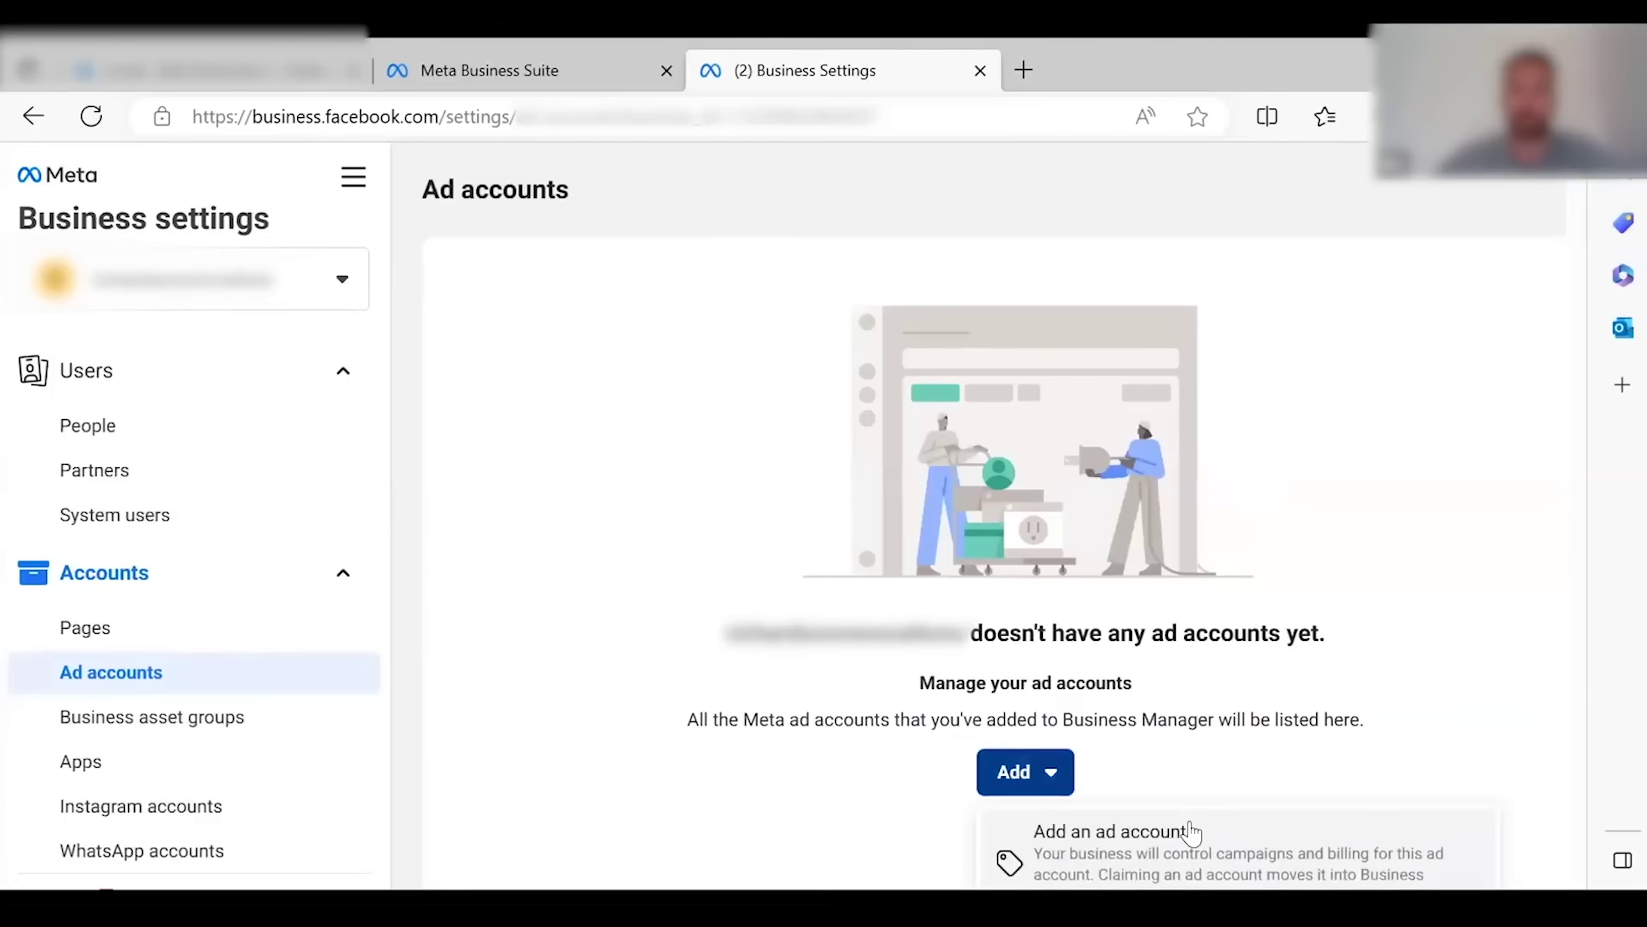
{"action": "scroll", "coordinate": [1186, 851], "scroll_direction": "down", "scroll_amount": 1}
{"action": "scroll", "coordinate": [1167, 818], "scroll_direction": "down", "scroll_amount": 2}
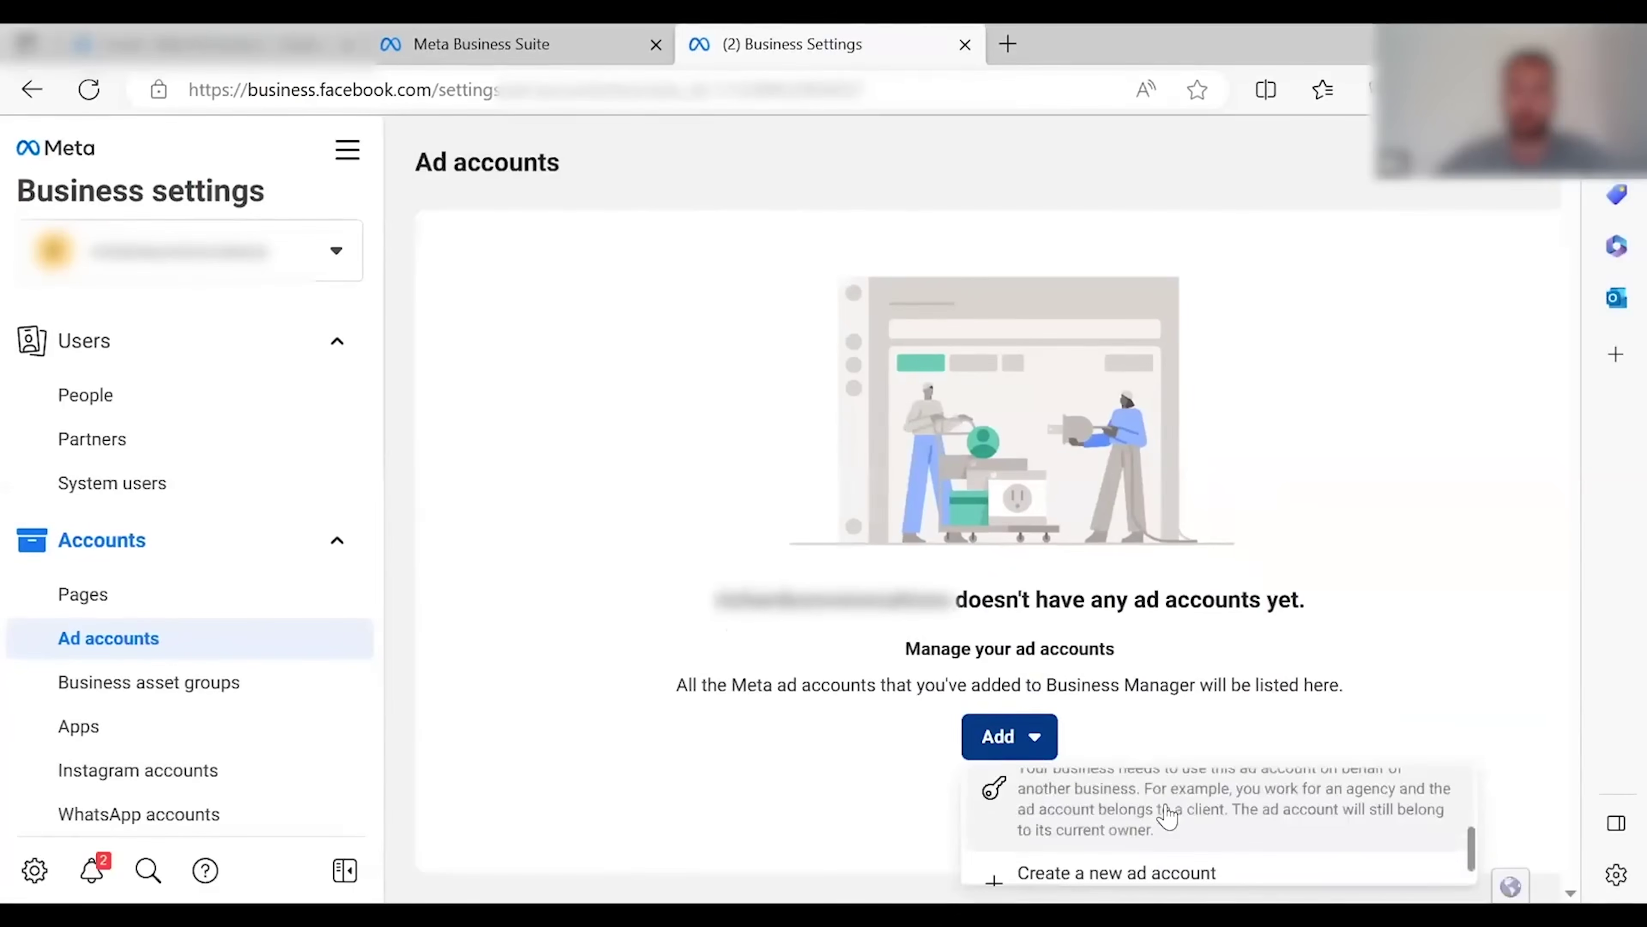
{"action": "left_click", "coordinate": [1140, 854]}
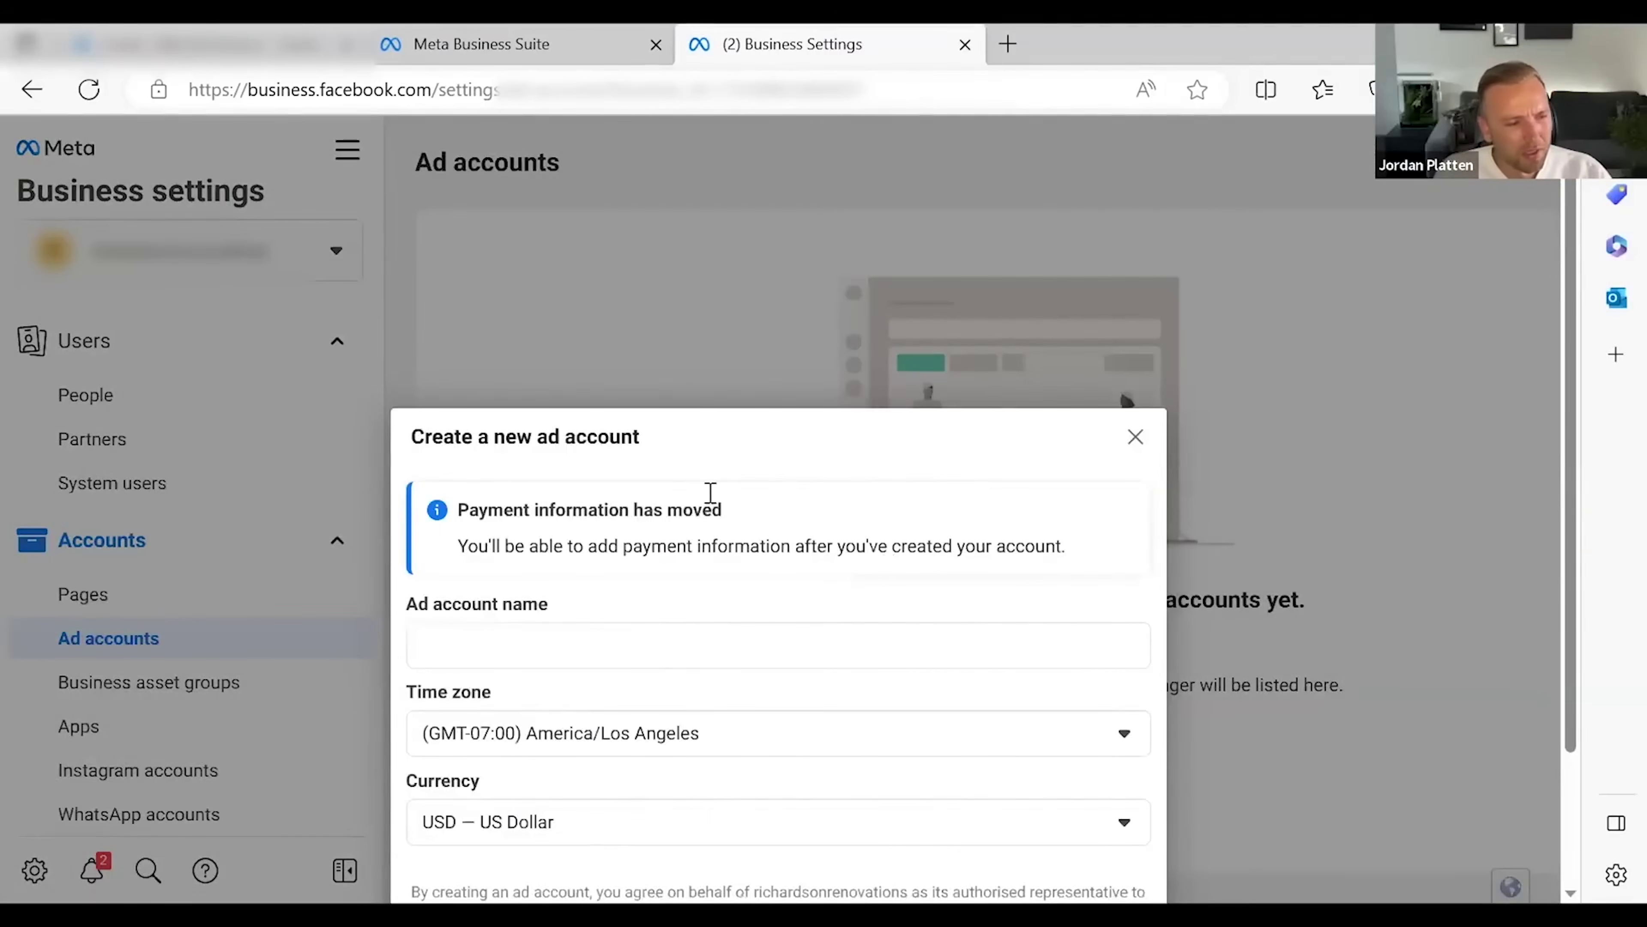
{"action": "left_click", "coordinate": [705, 651]}
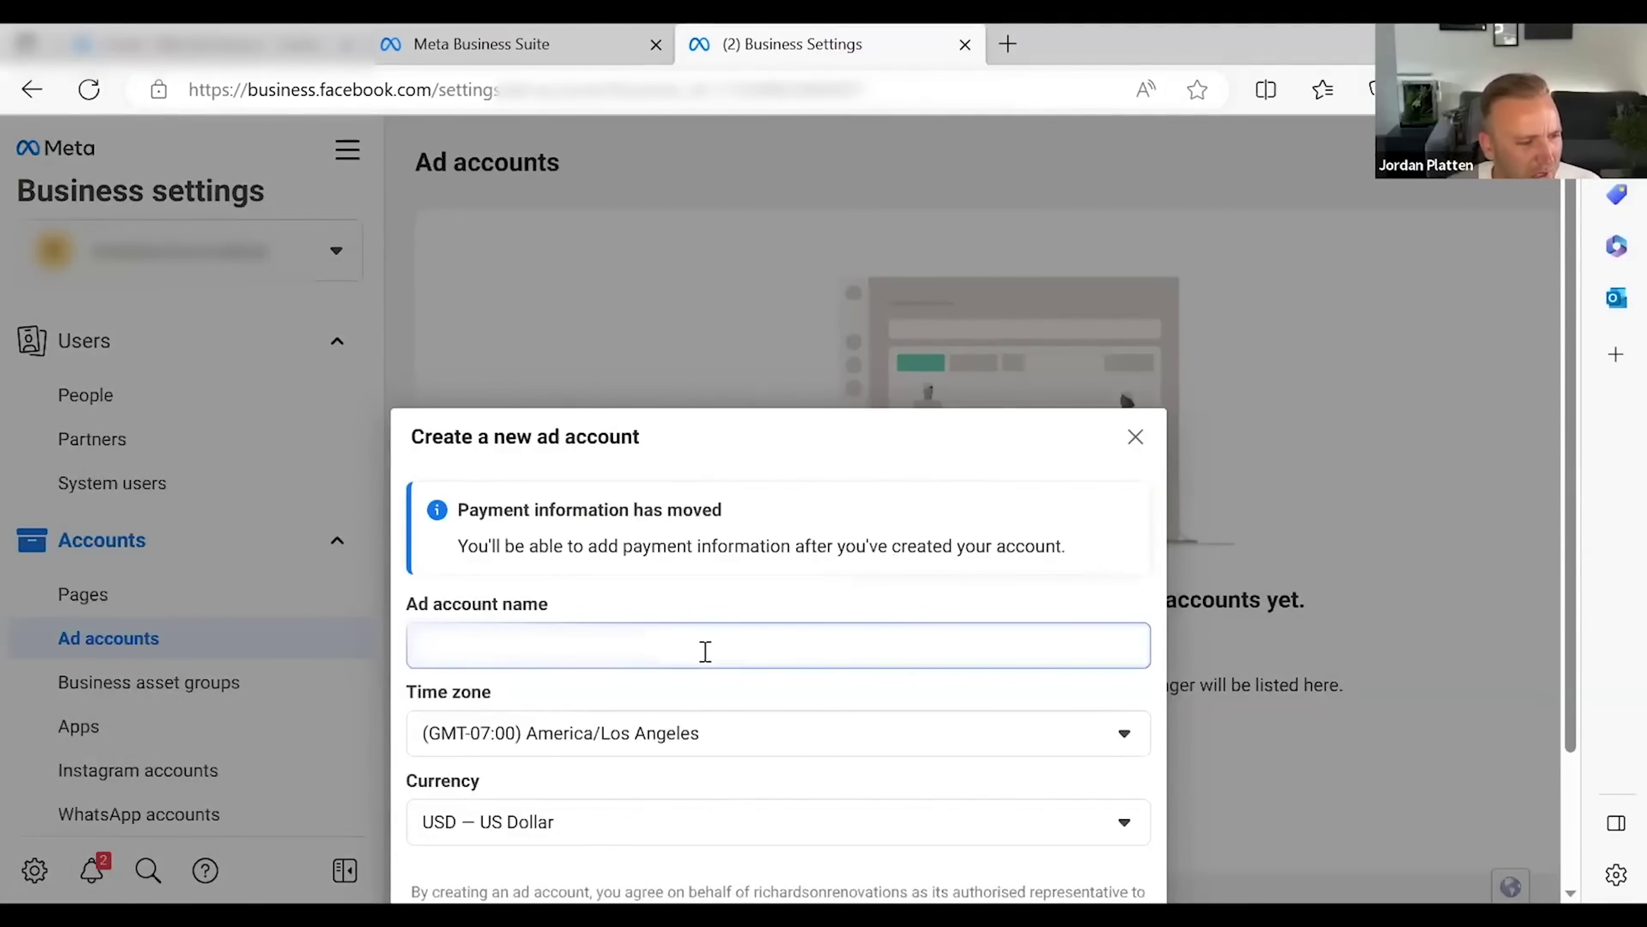
{"action": "type", "text": "Richardson"}
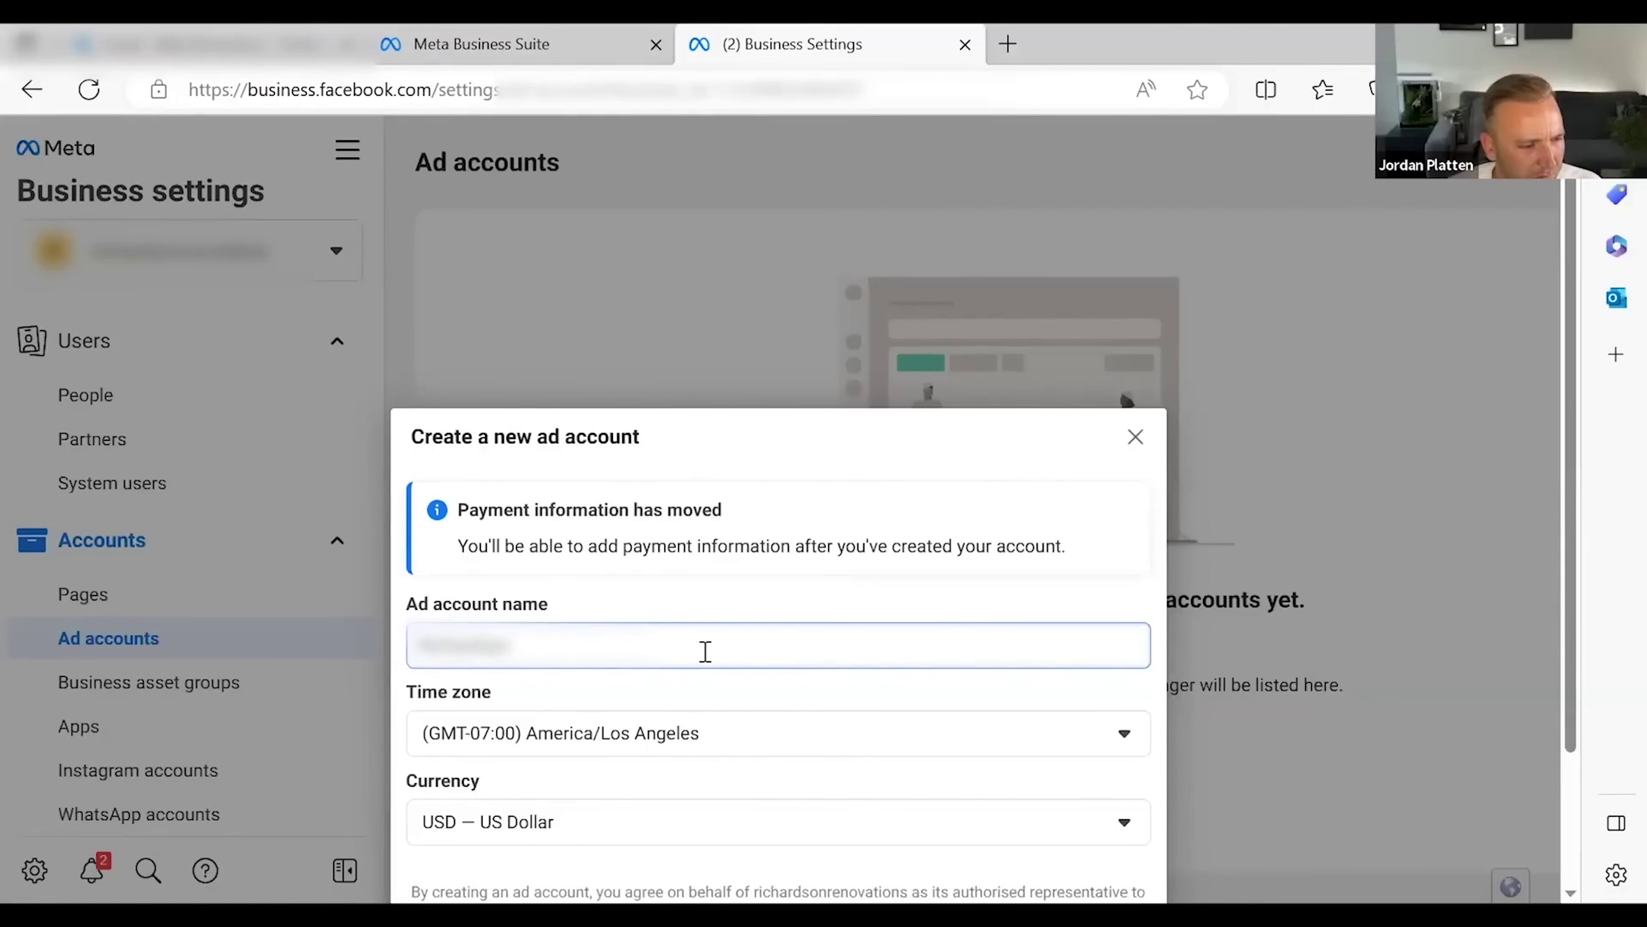
{"action": "key", "text": "Return"}
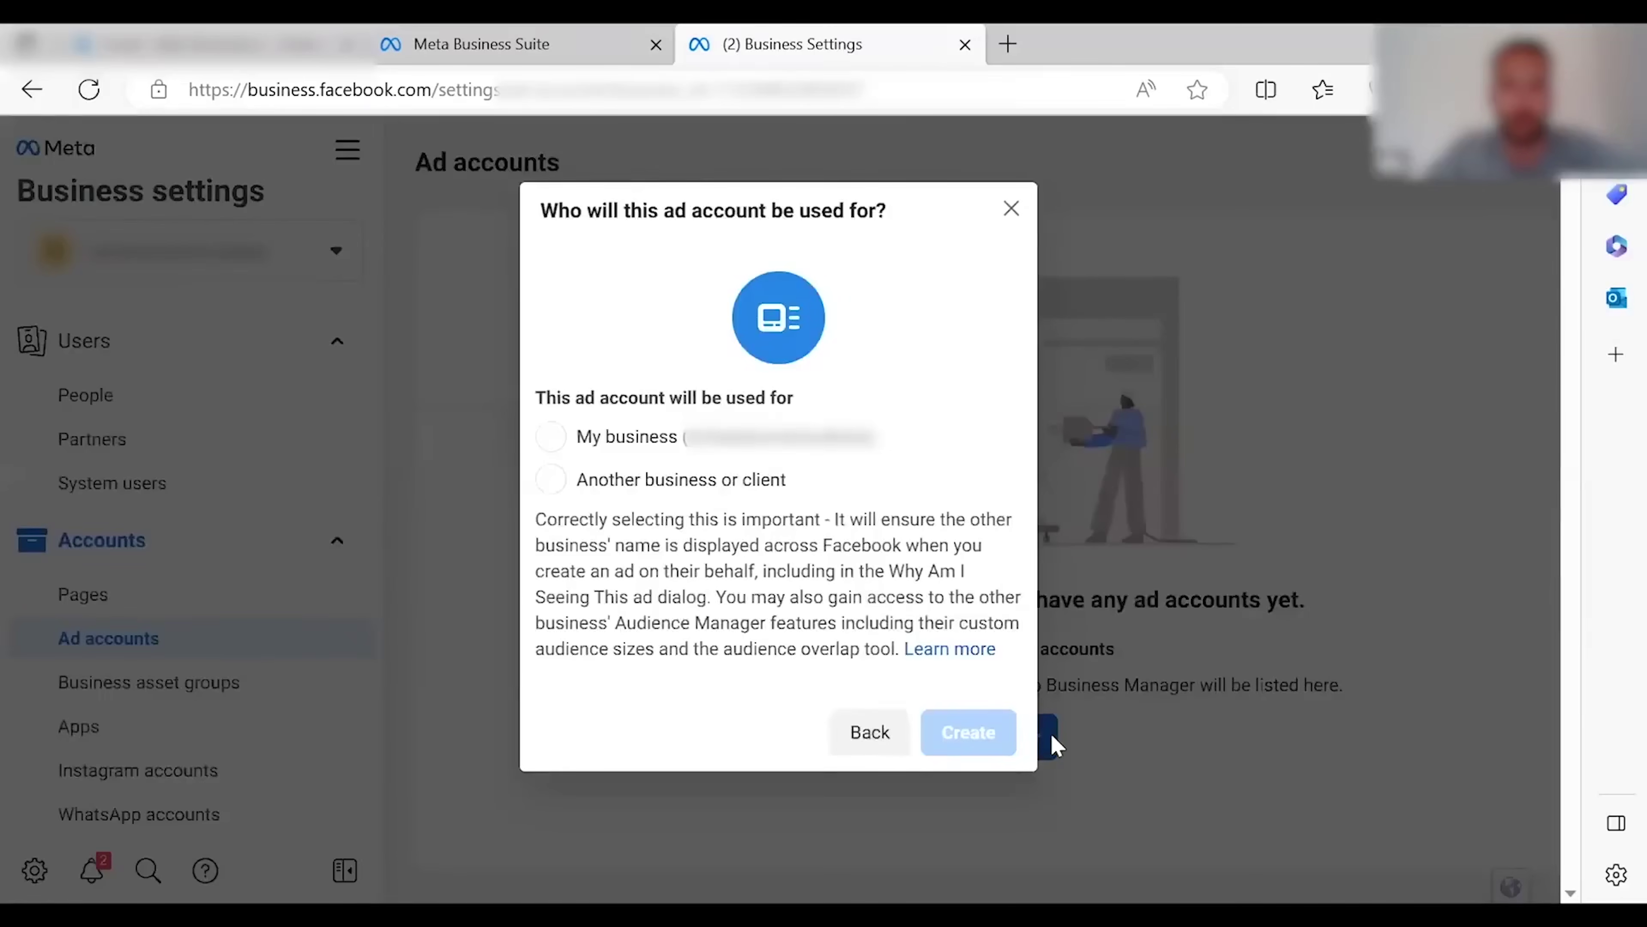
{"action": "left_click", "coordinate": [555, 441]}
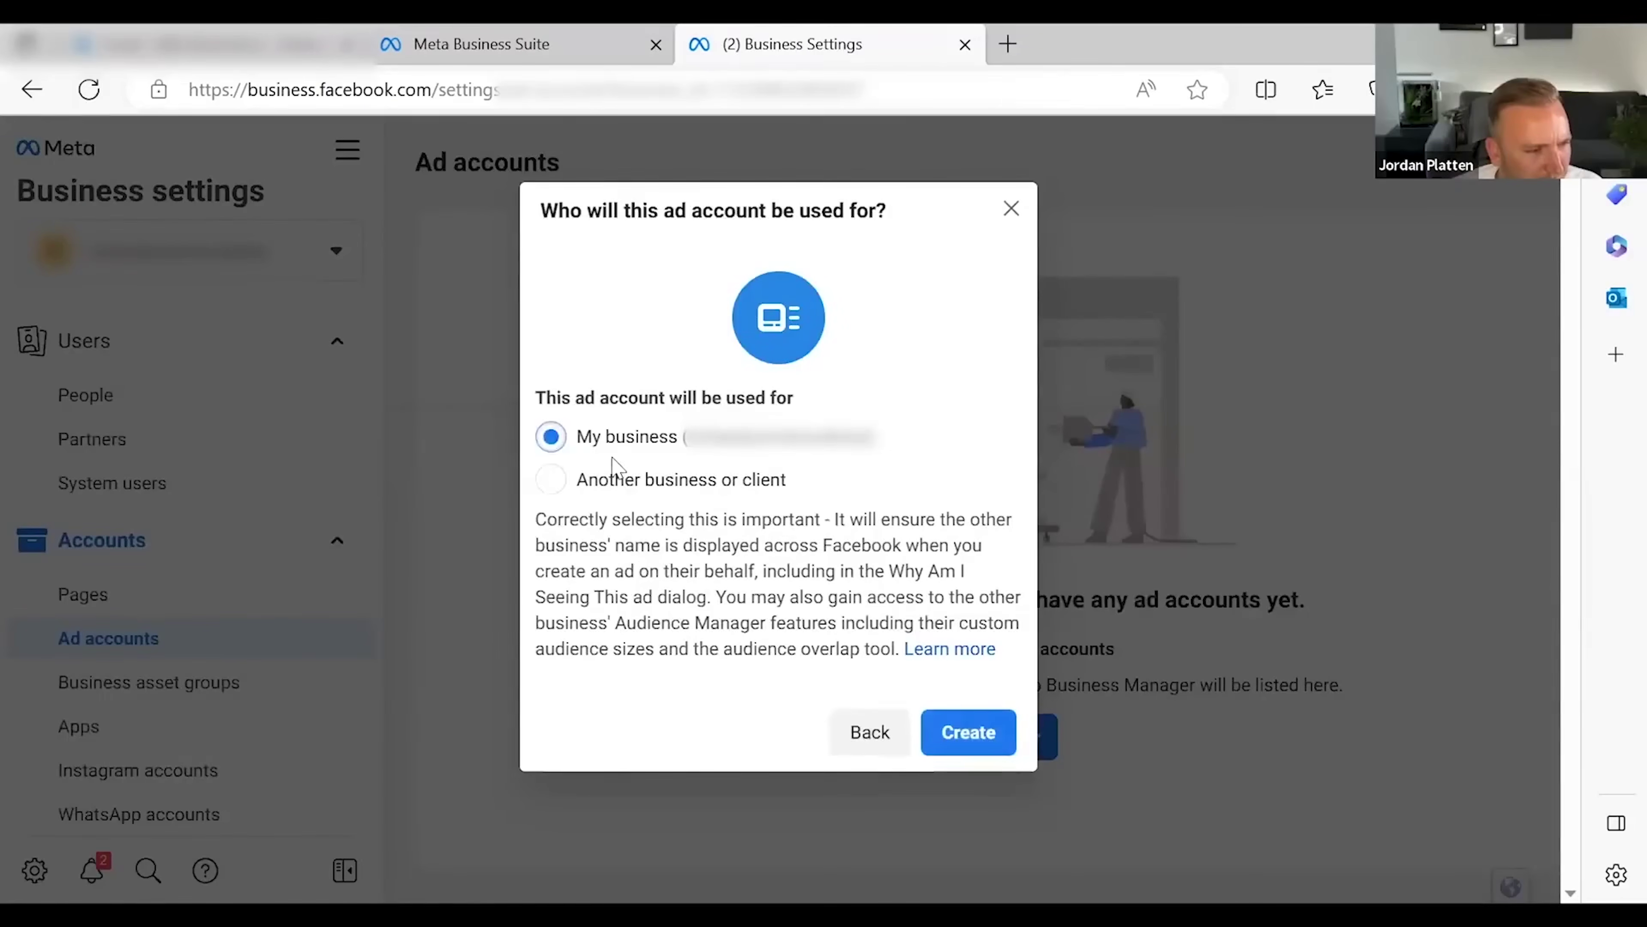
{"action": "left_click", "coordinate": [967, 737]}
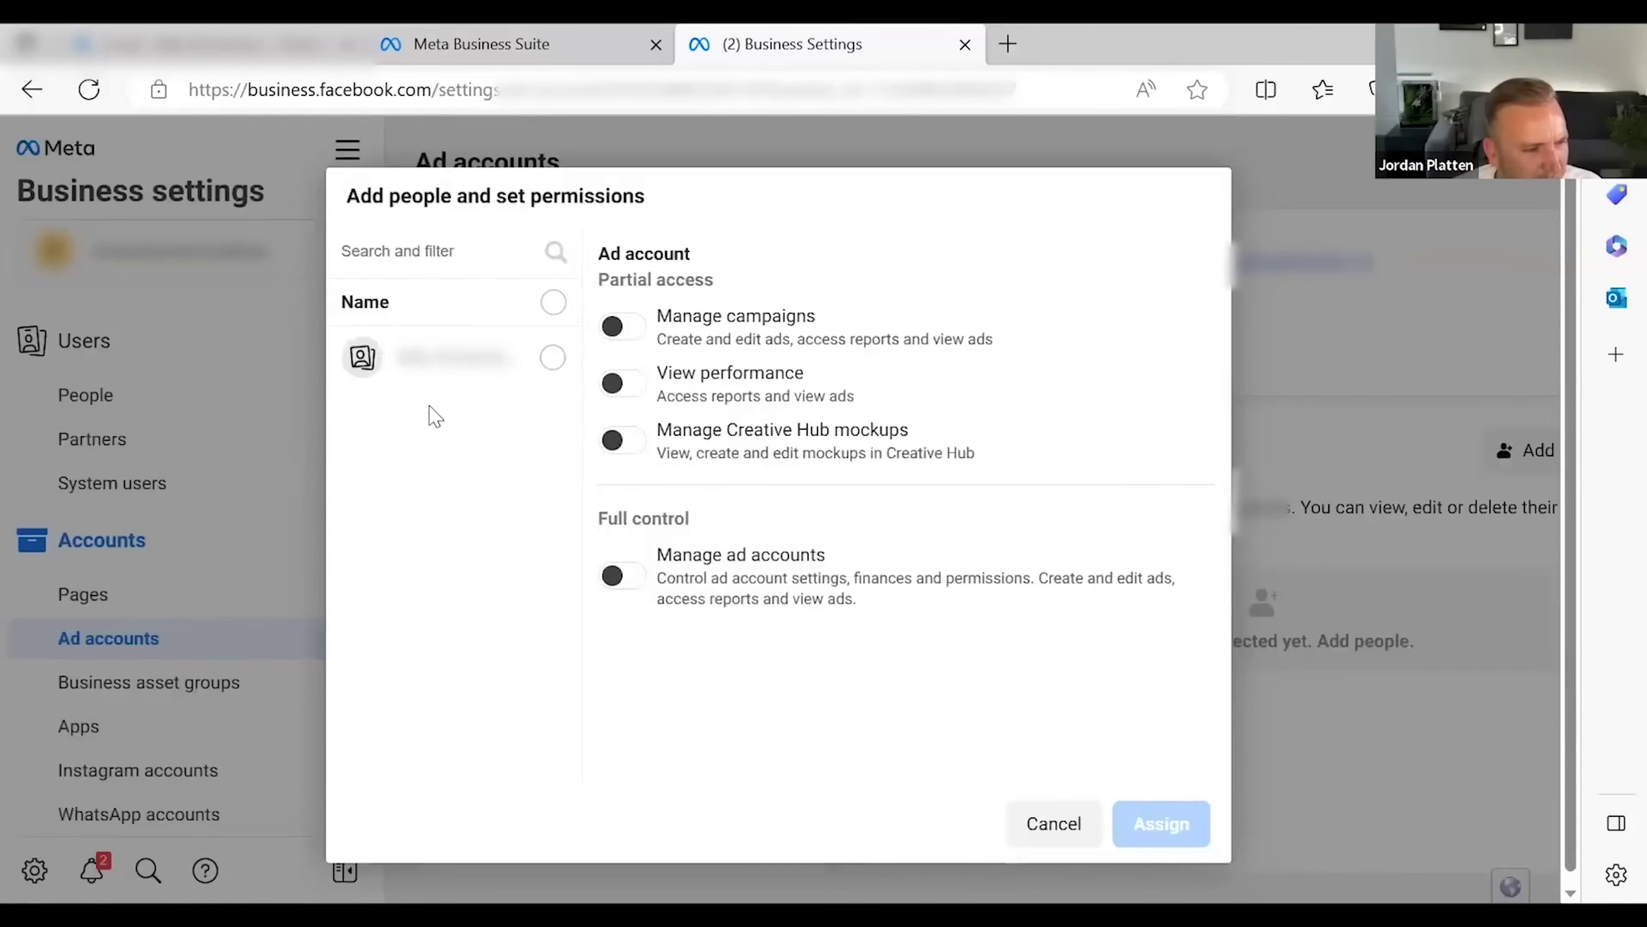
Assign the listed person full control to manage the new ad account, and exit without adding payment info
{"action": "left_click", "coordinate": [553, 357]}
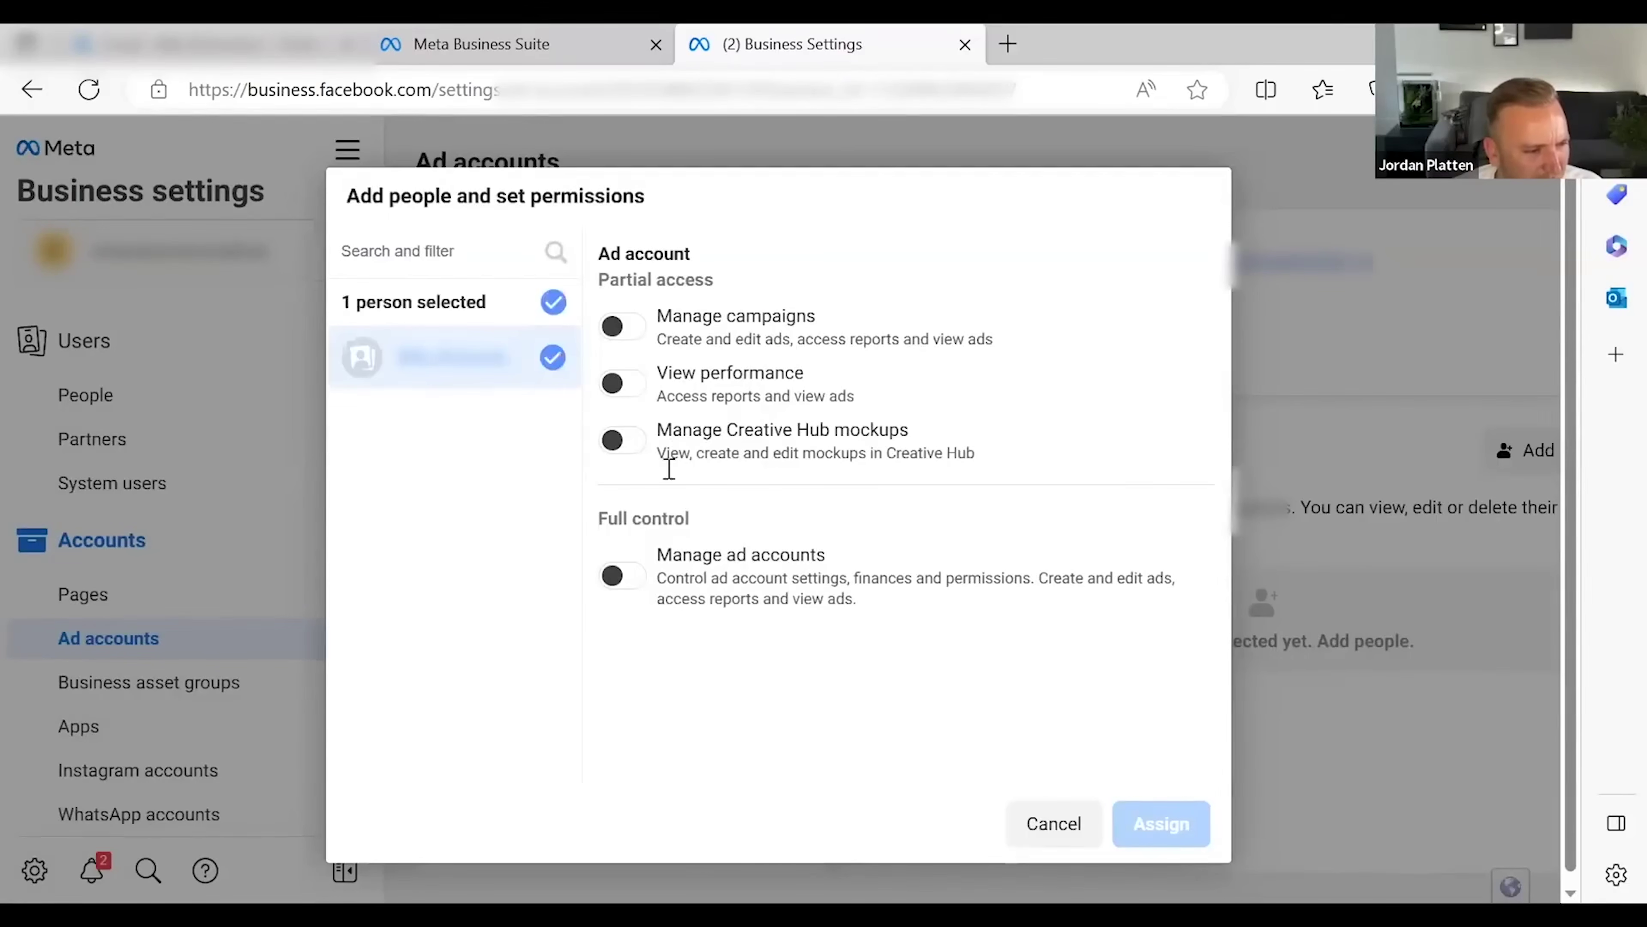
{"action": "left_click", "coordinate": [622, 574]}
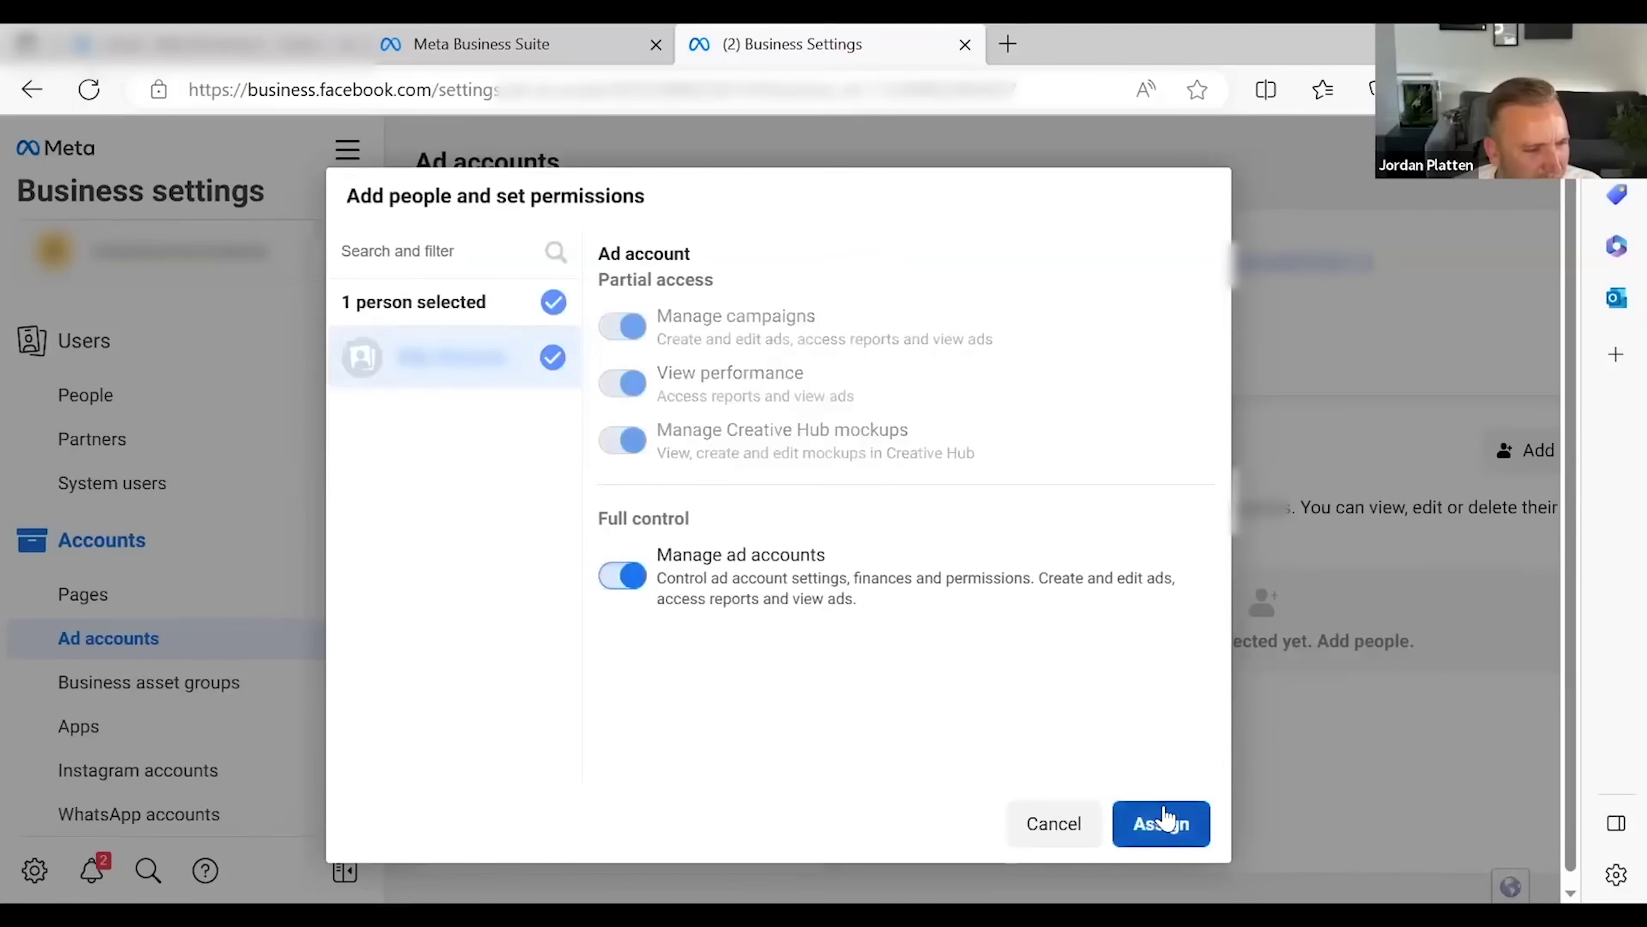
{"action": "left_click", "coordinate": [1160, 822]}
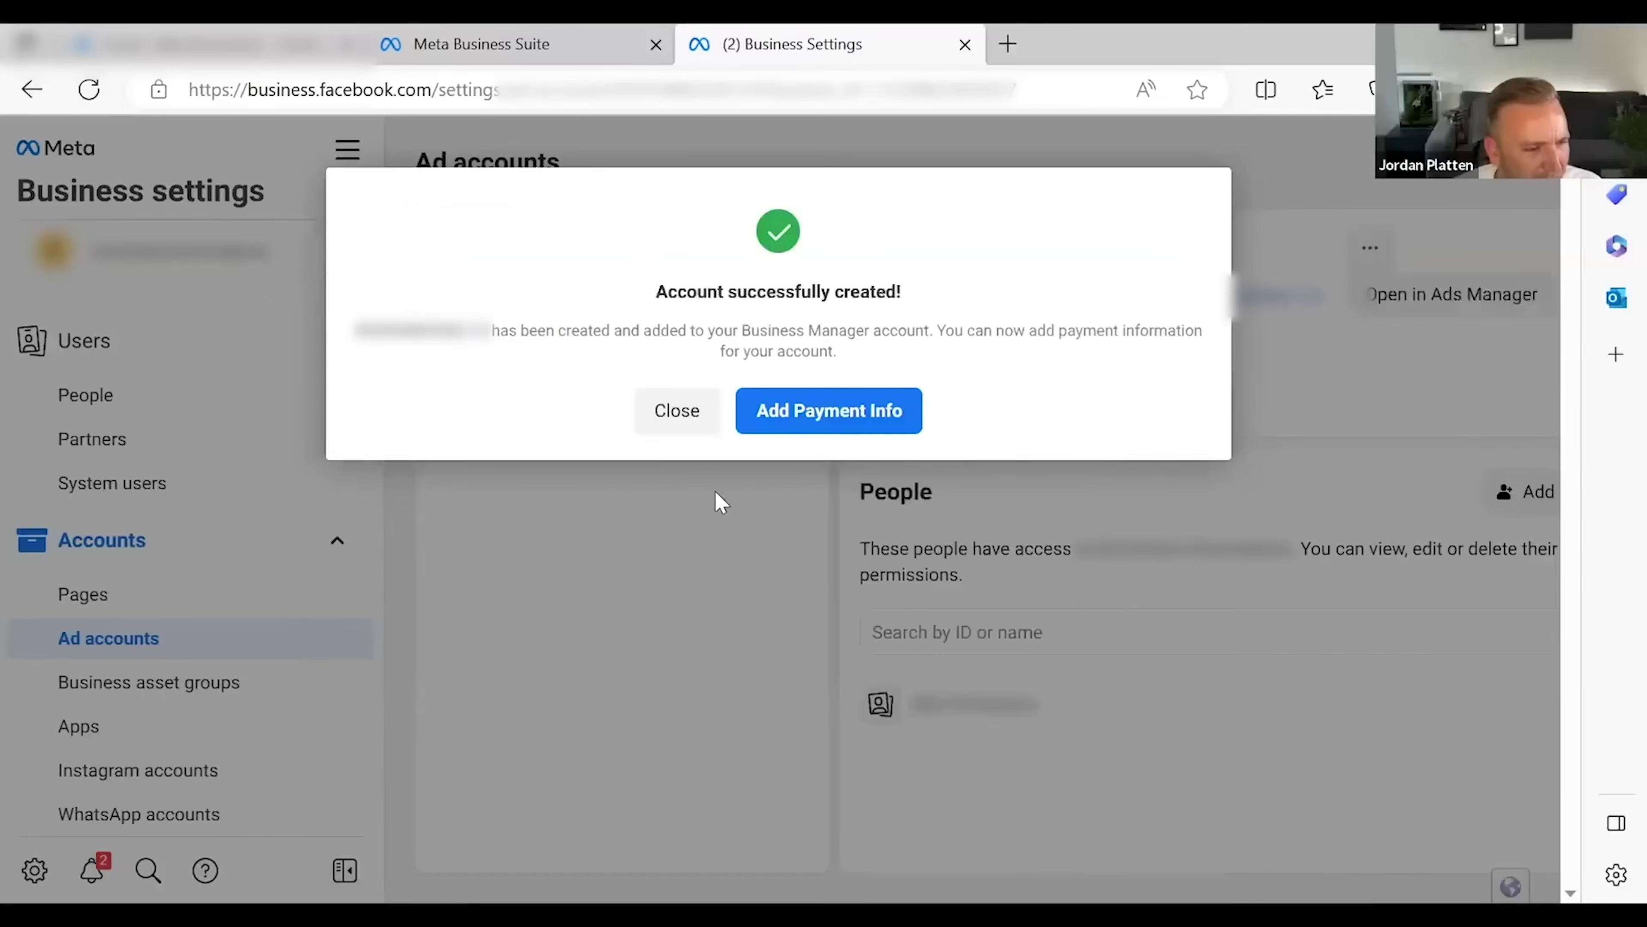
{"action": "left_click", "coordinate": [692, 433]}
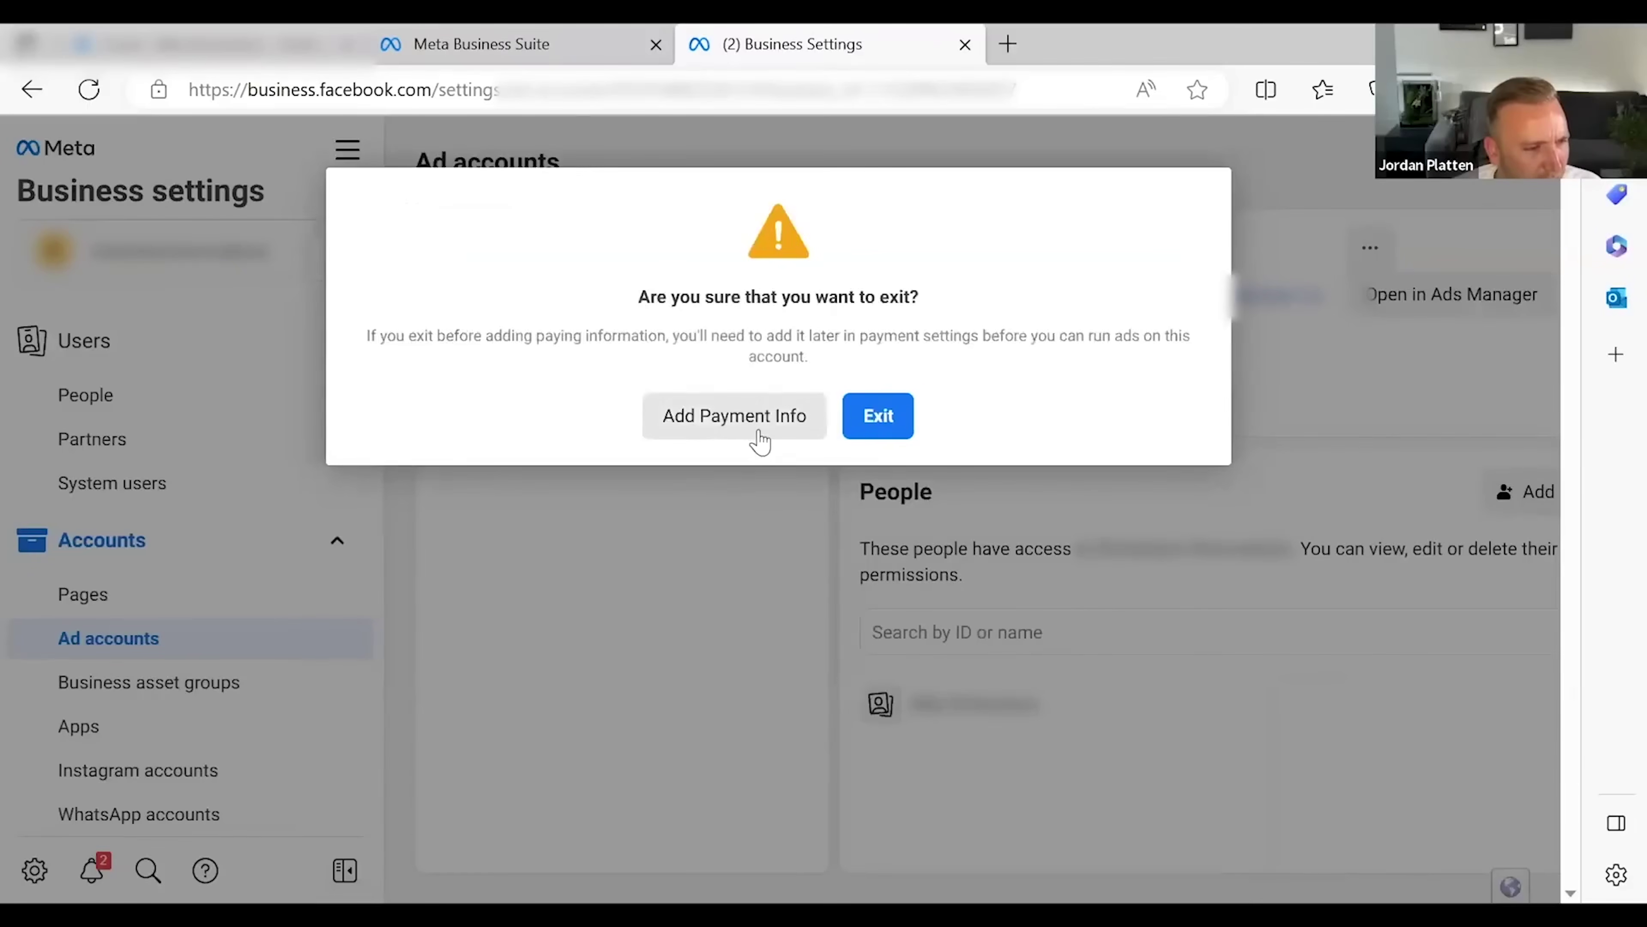
{"action": "left_click", "coordinate": [877, 419]}
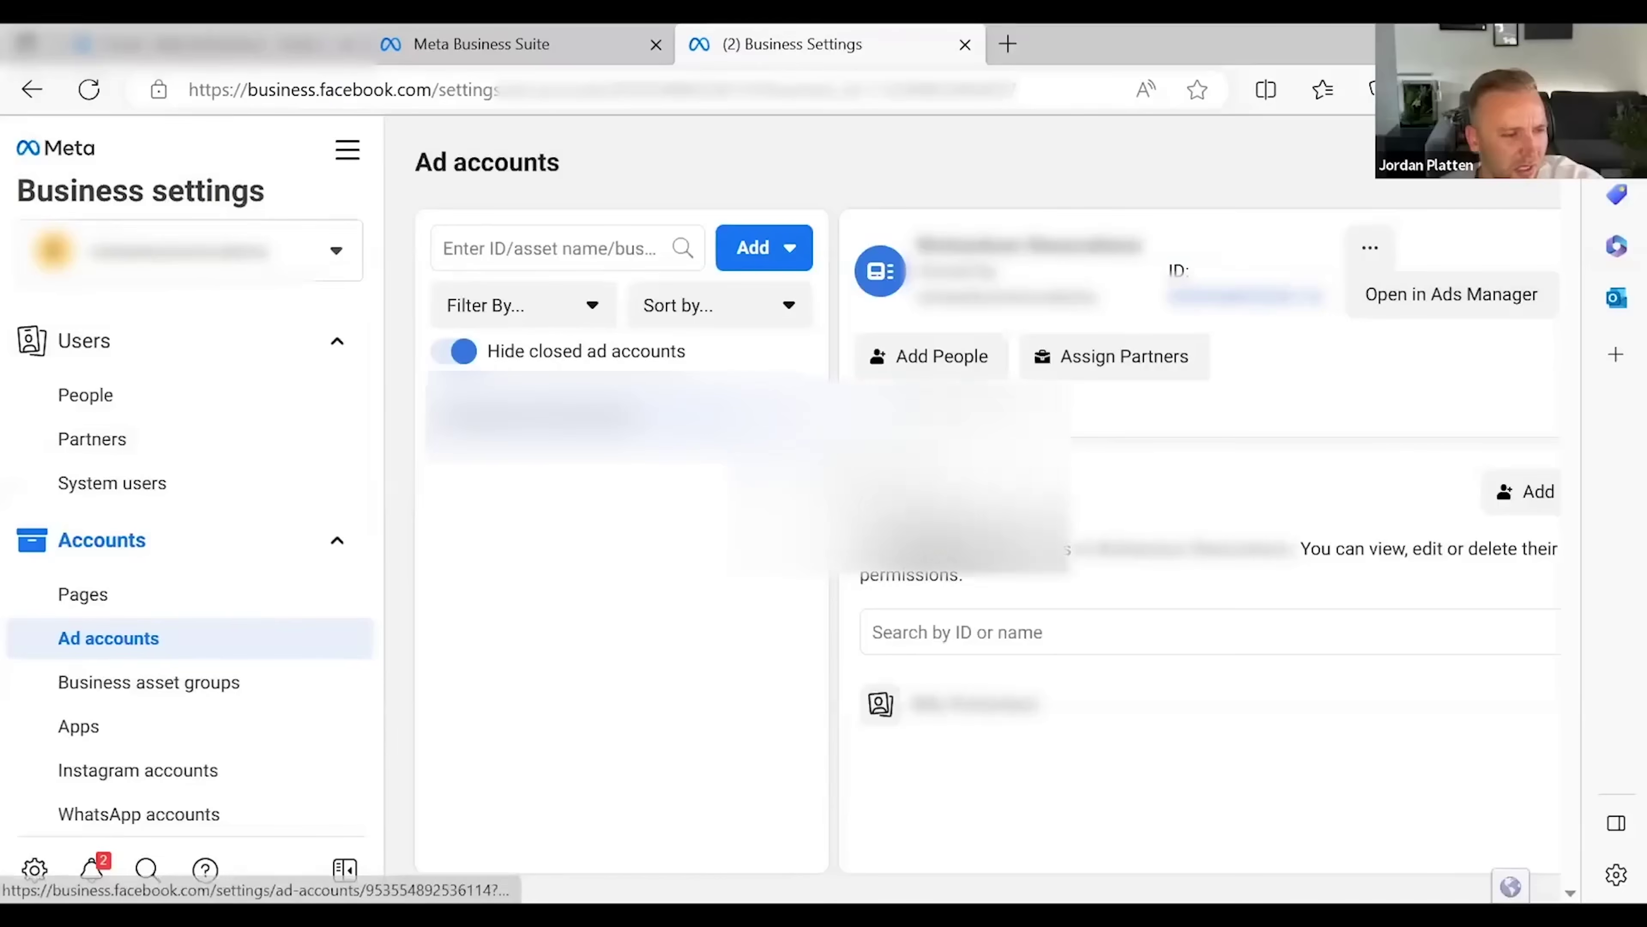
Assign a partner to the ad account by business ID, entering the agency's ID and enabling full control with Manage ad accounts
{"action": "left_click", "coordinate": [991, 419]}
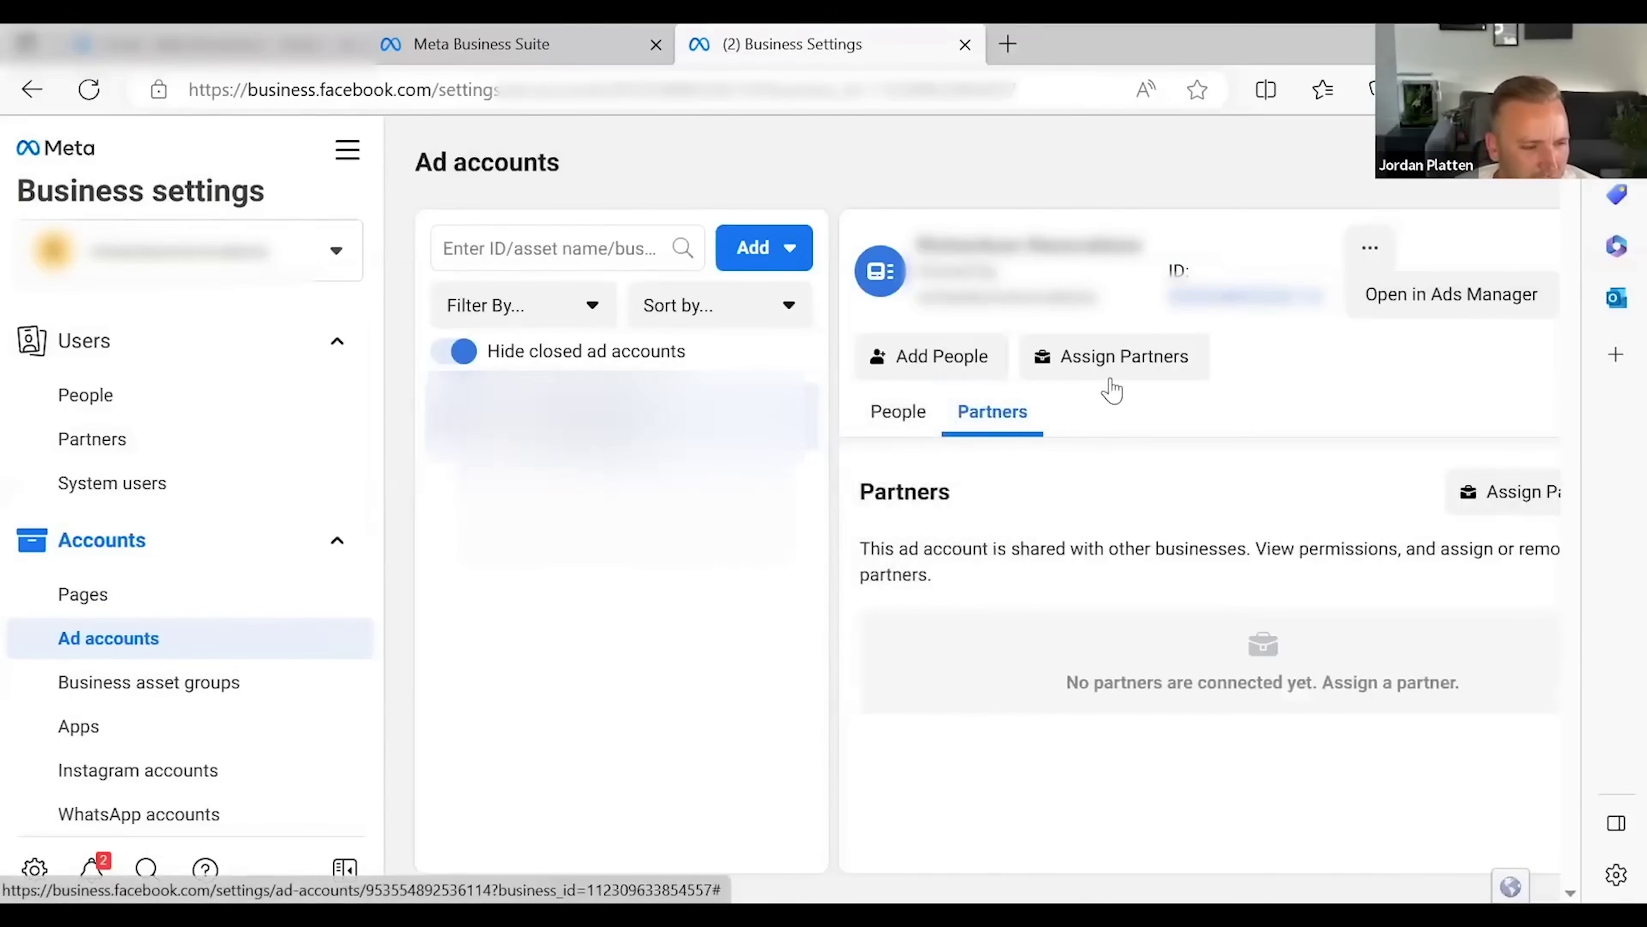
{"action": "left_click", "coordinate": [1136, 351]}
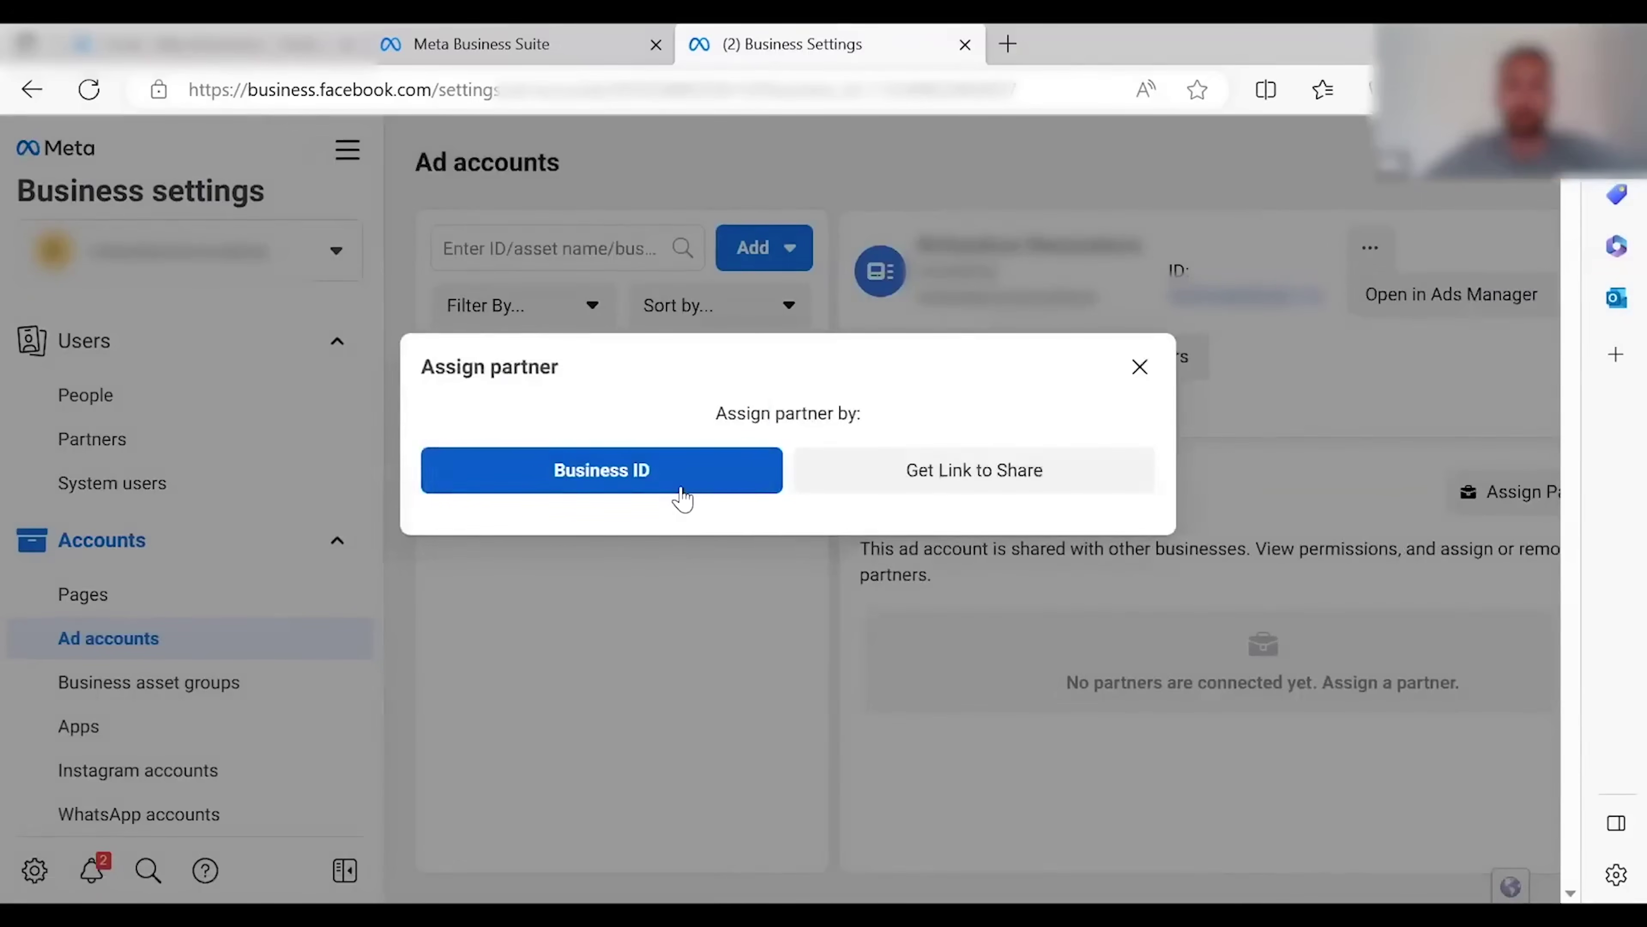
{"action": "left_click", "coordinate": [680, 491]}
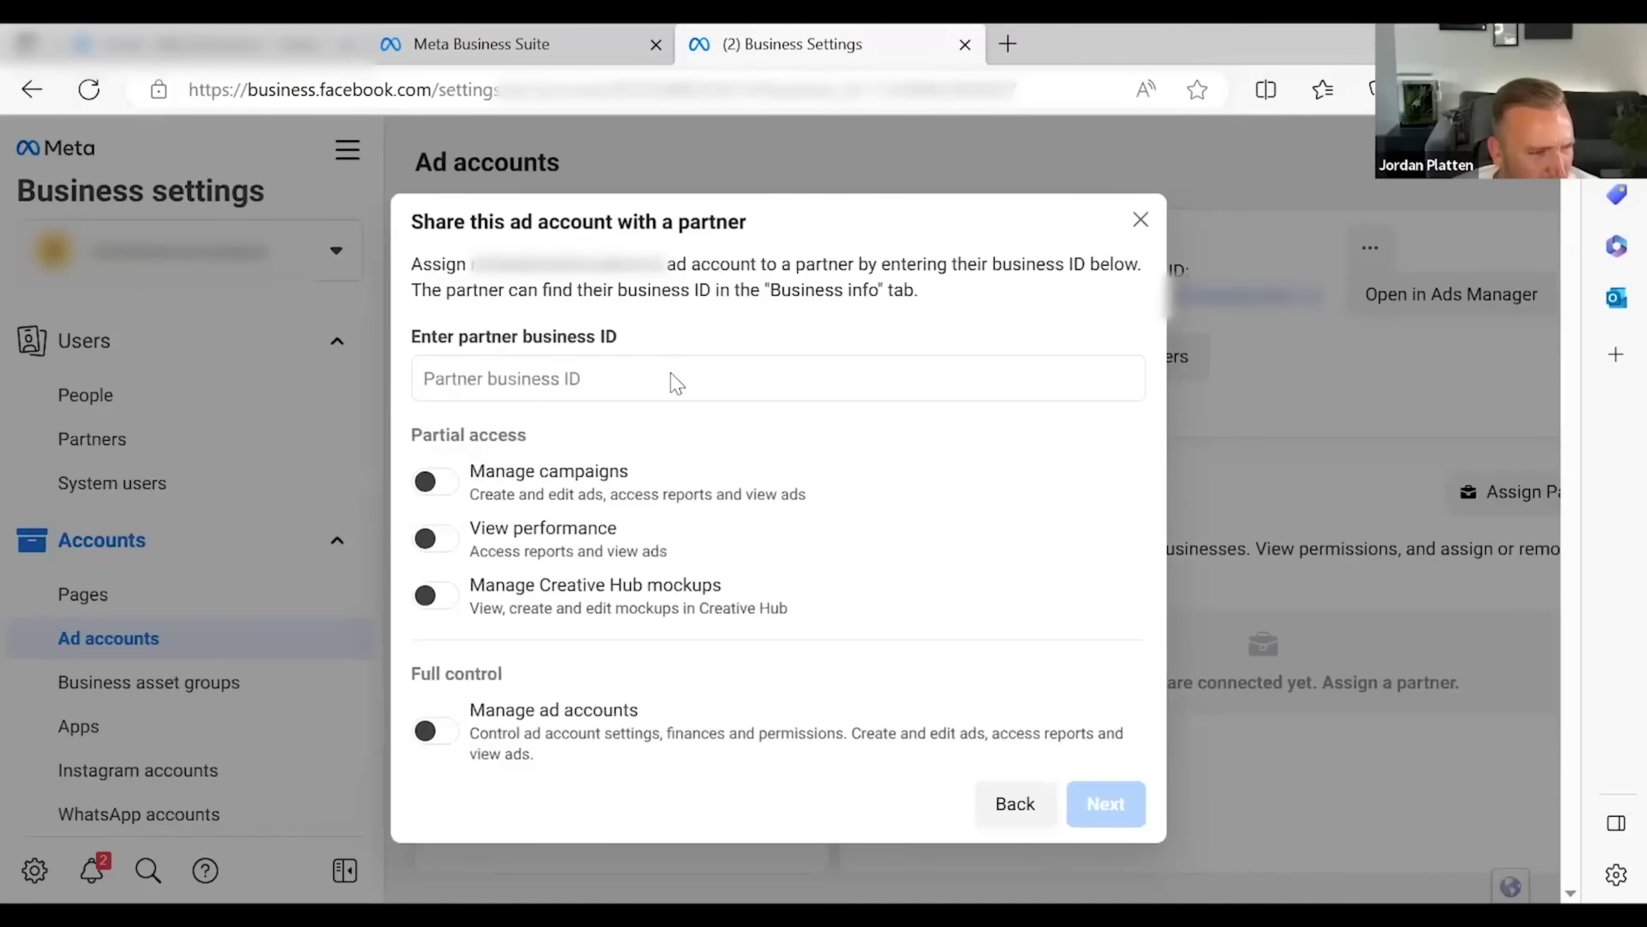
{"action": "key", "text": "ctrl+v"}
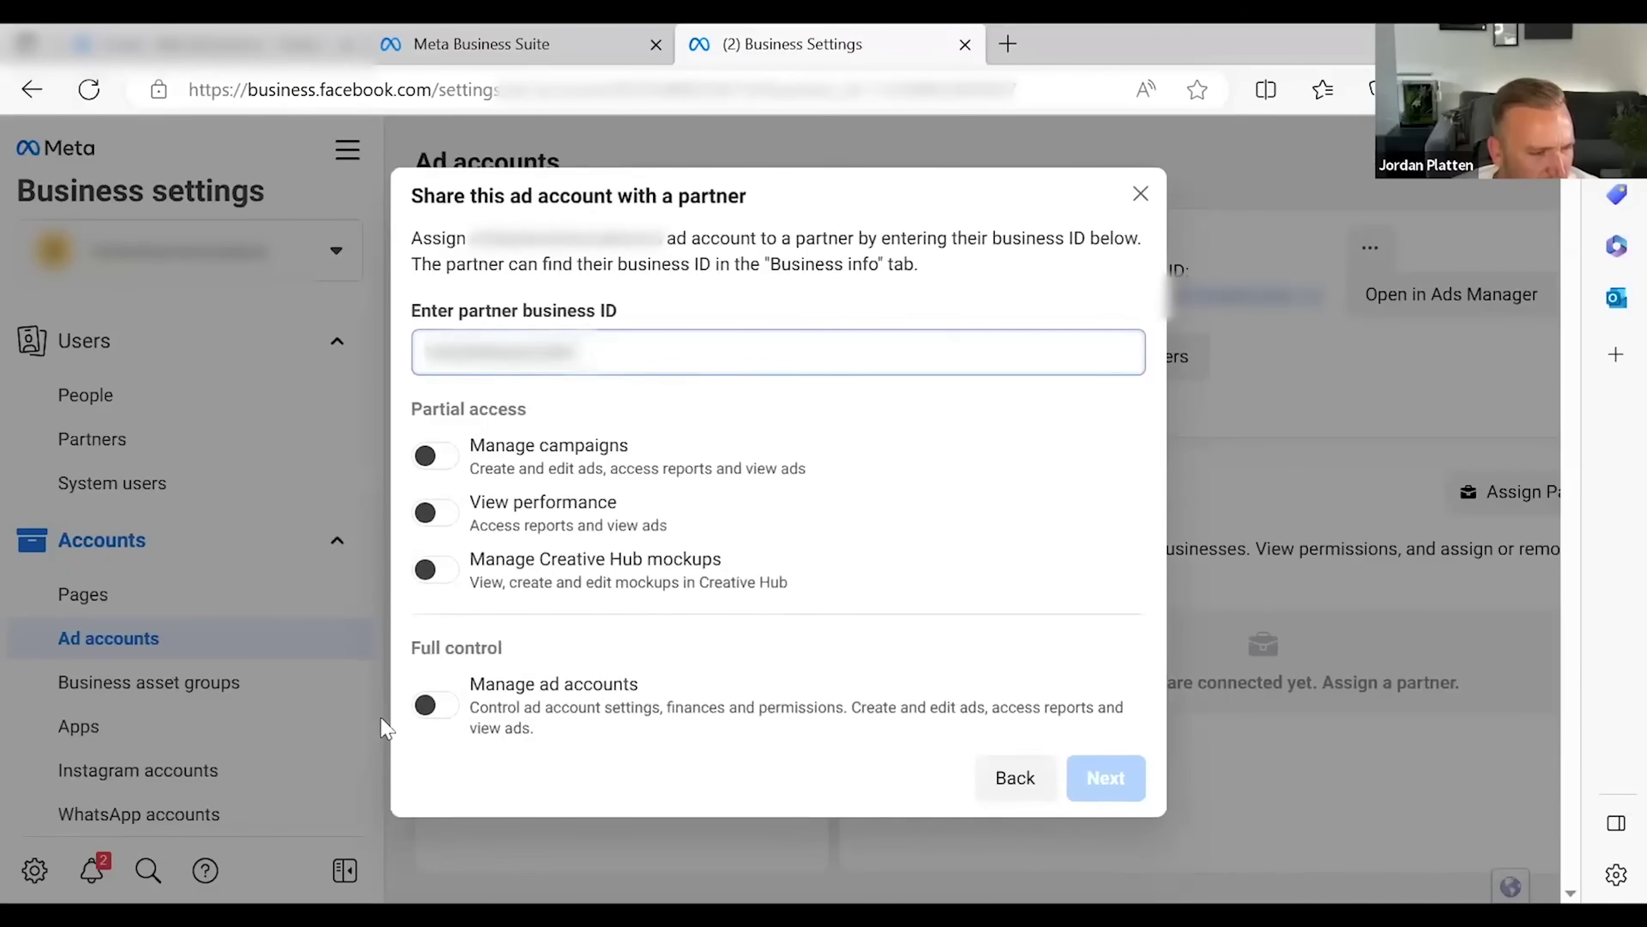
{"action": "left_click", "coordinate": [450, 706]}
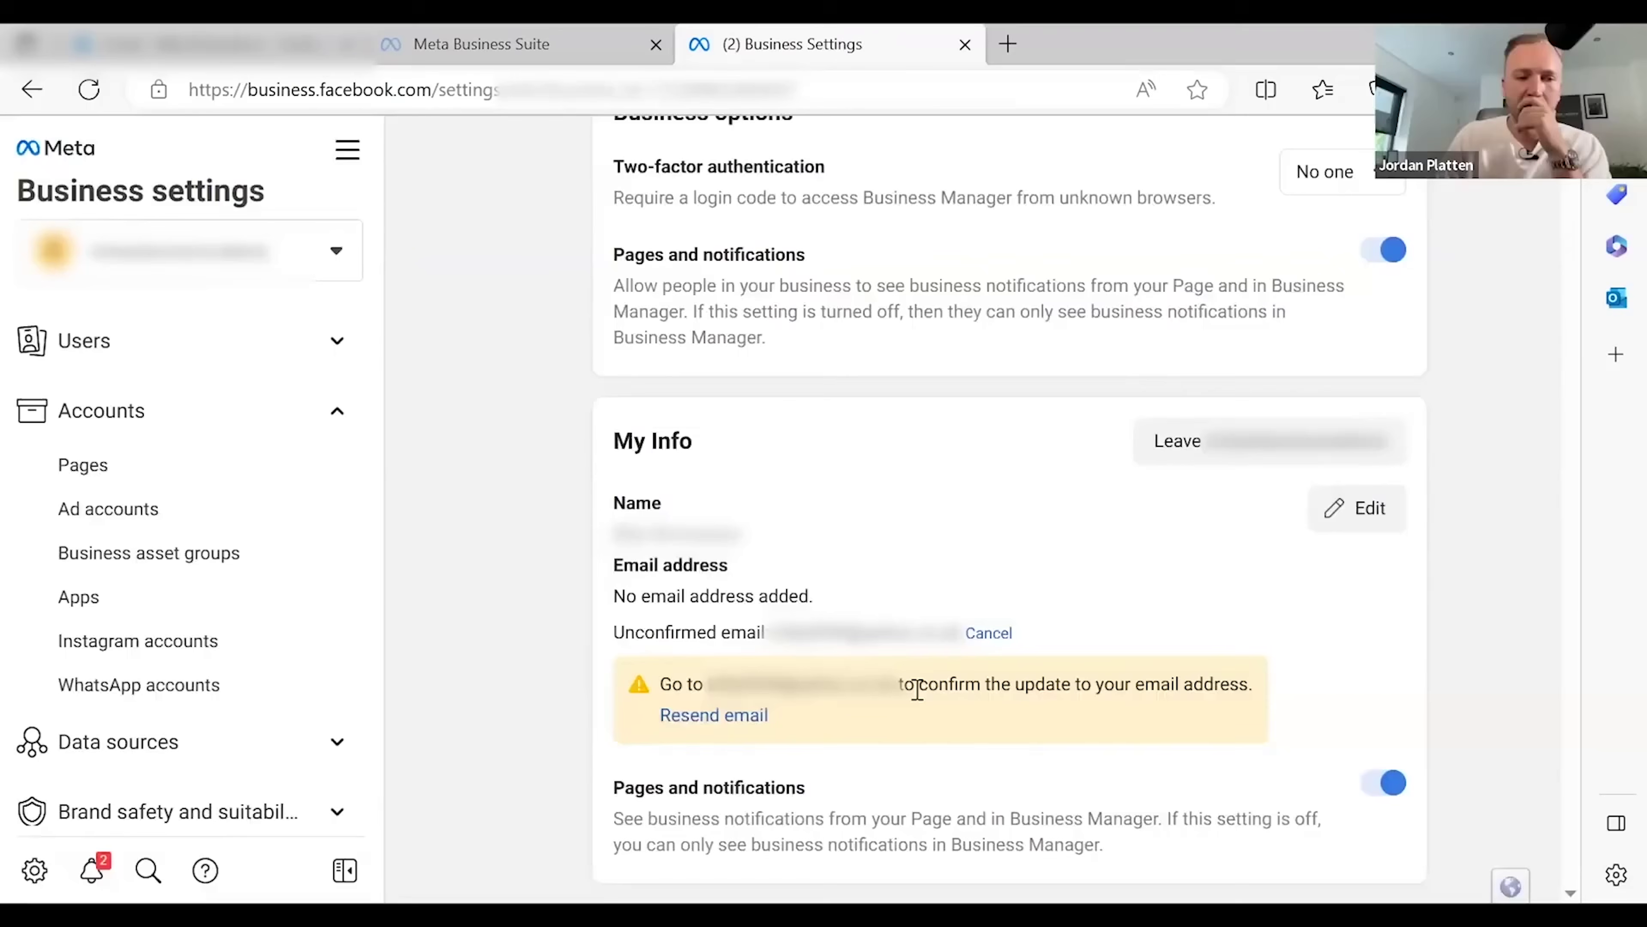
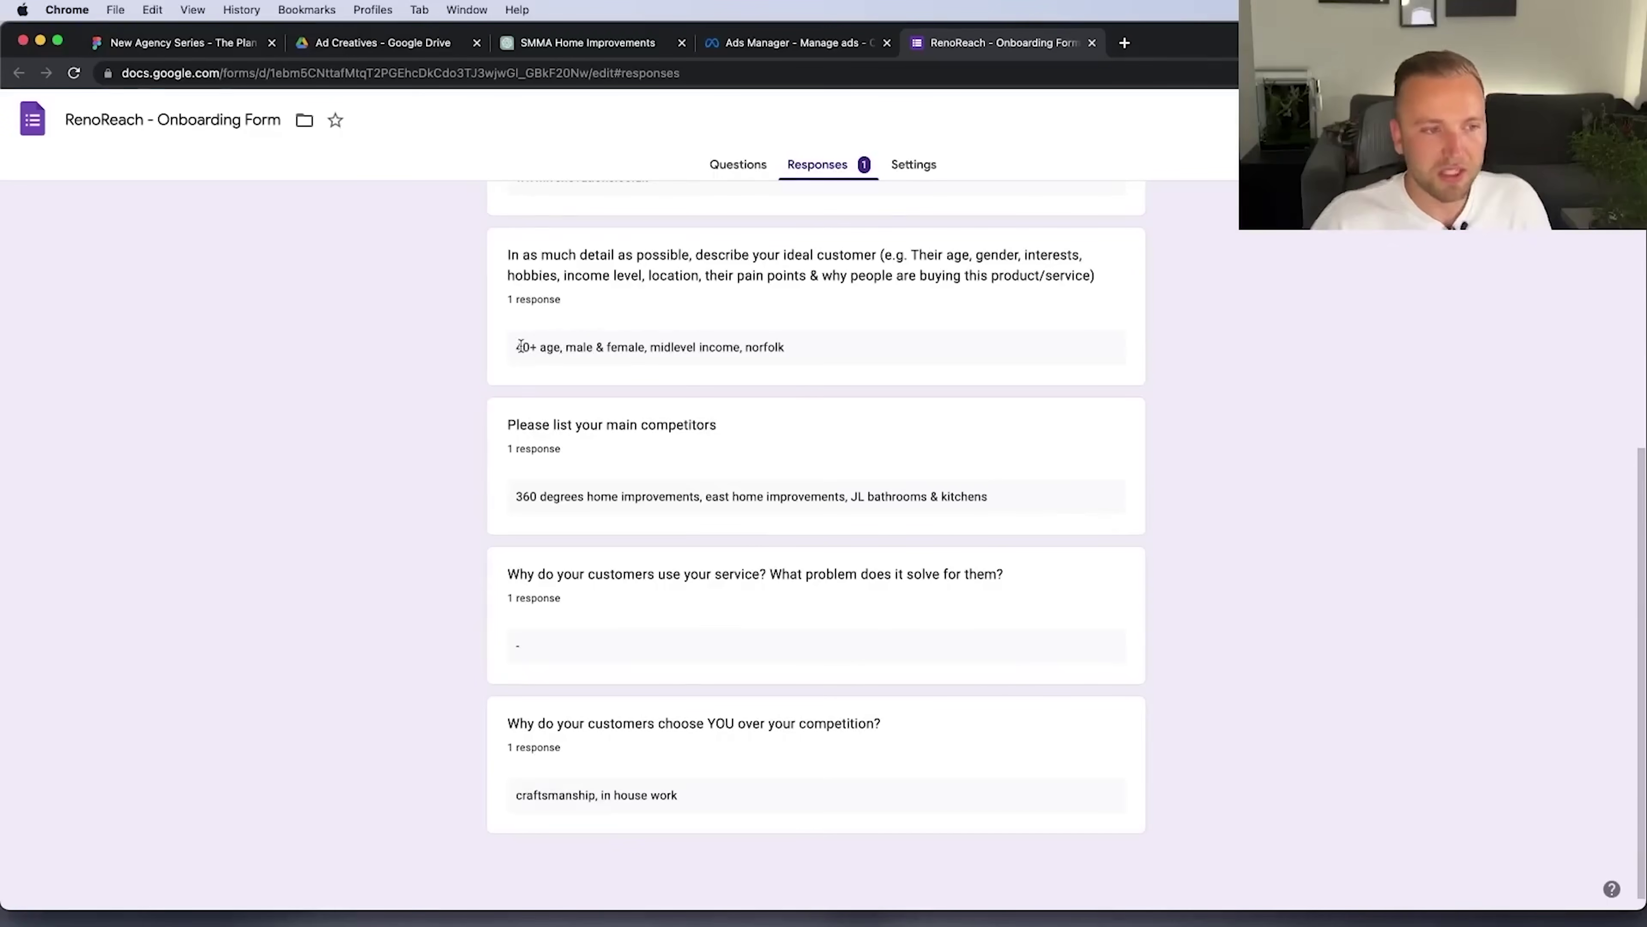
Tile the Chrome window with the onboarding form responses to the left half of the screen, and switch to Notion's RenoReach page beside it
{"action": "key", "text": "alt+space"}
{"action": "type", "text": "left"}
{"action": "key", "text": "Return"}
{"action": "left_click", "coordinate": [1537, 551]}
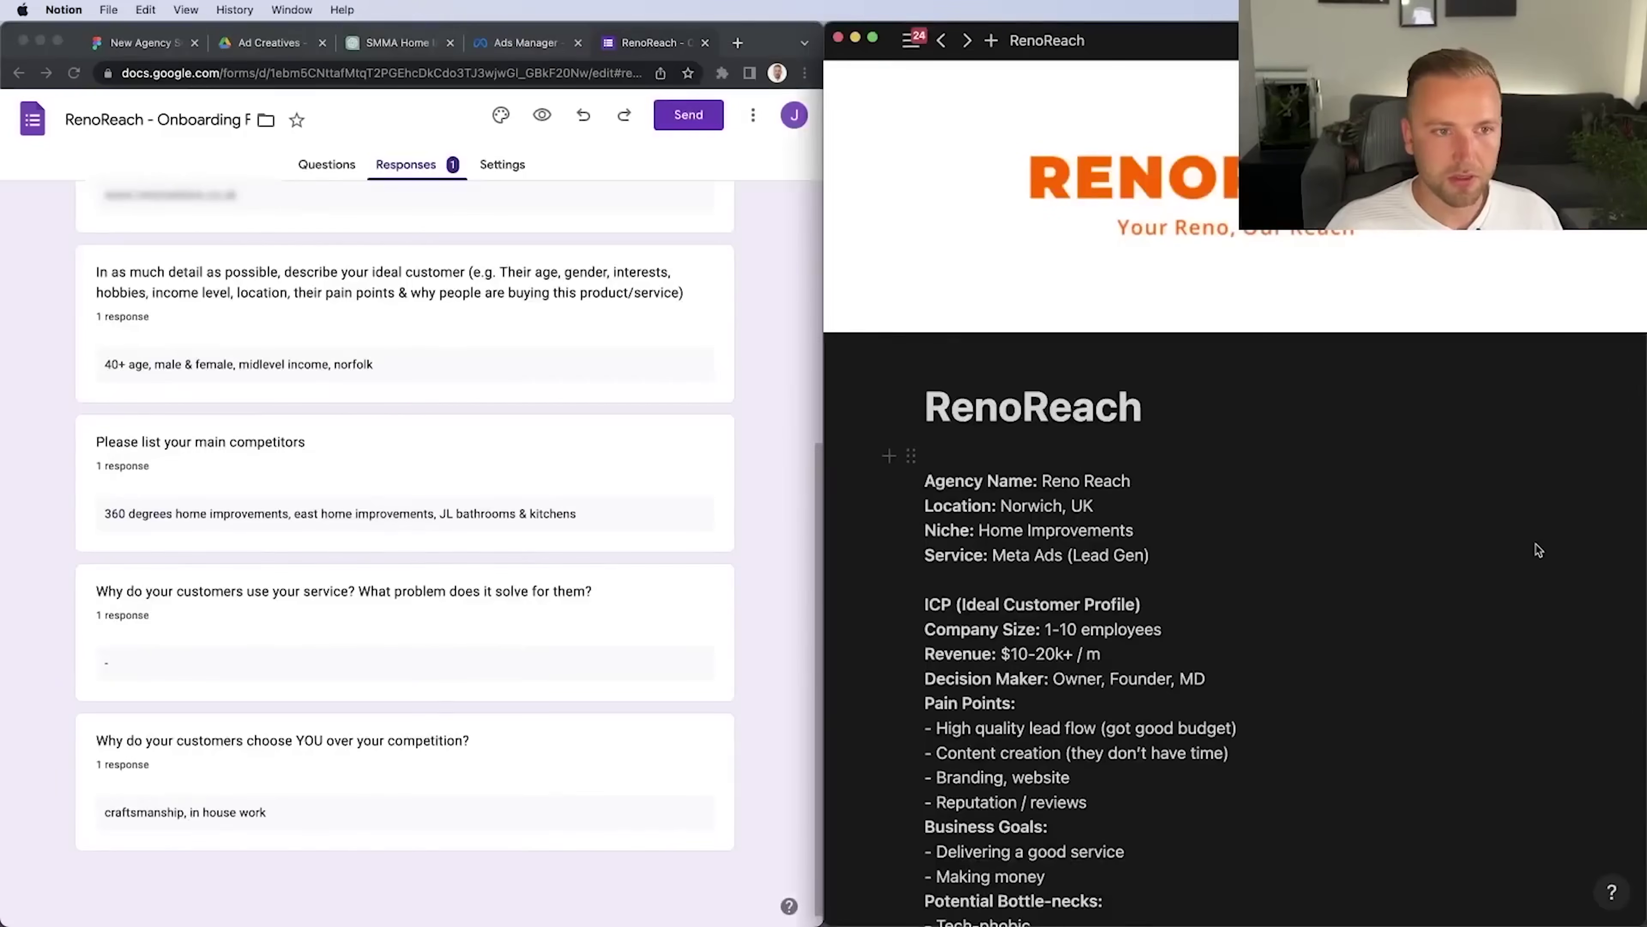
Add a new blank sub-page below Cold Email Script at the end of the RenoReach page
{"action": "scroll", "coordinate": [1284, 592], "scroll_direction": "down", "scroll_amount": 10}
{"action": "scroll", "coordinate": [1284, 593], "scroll_direction": "down", "scroll_amount": 10}
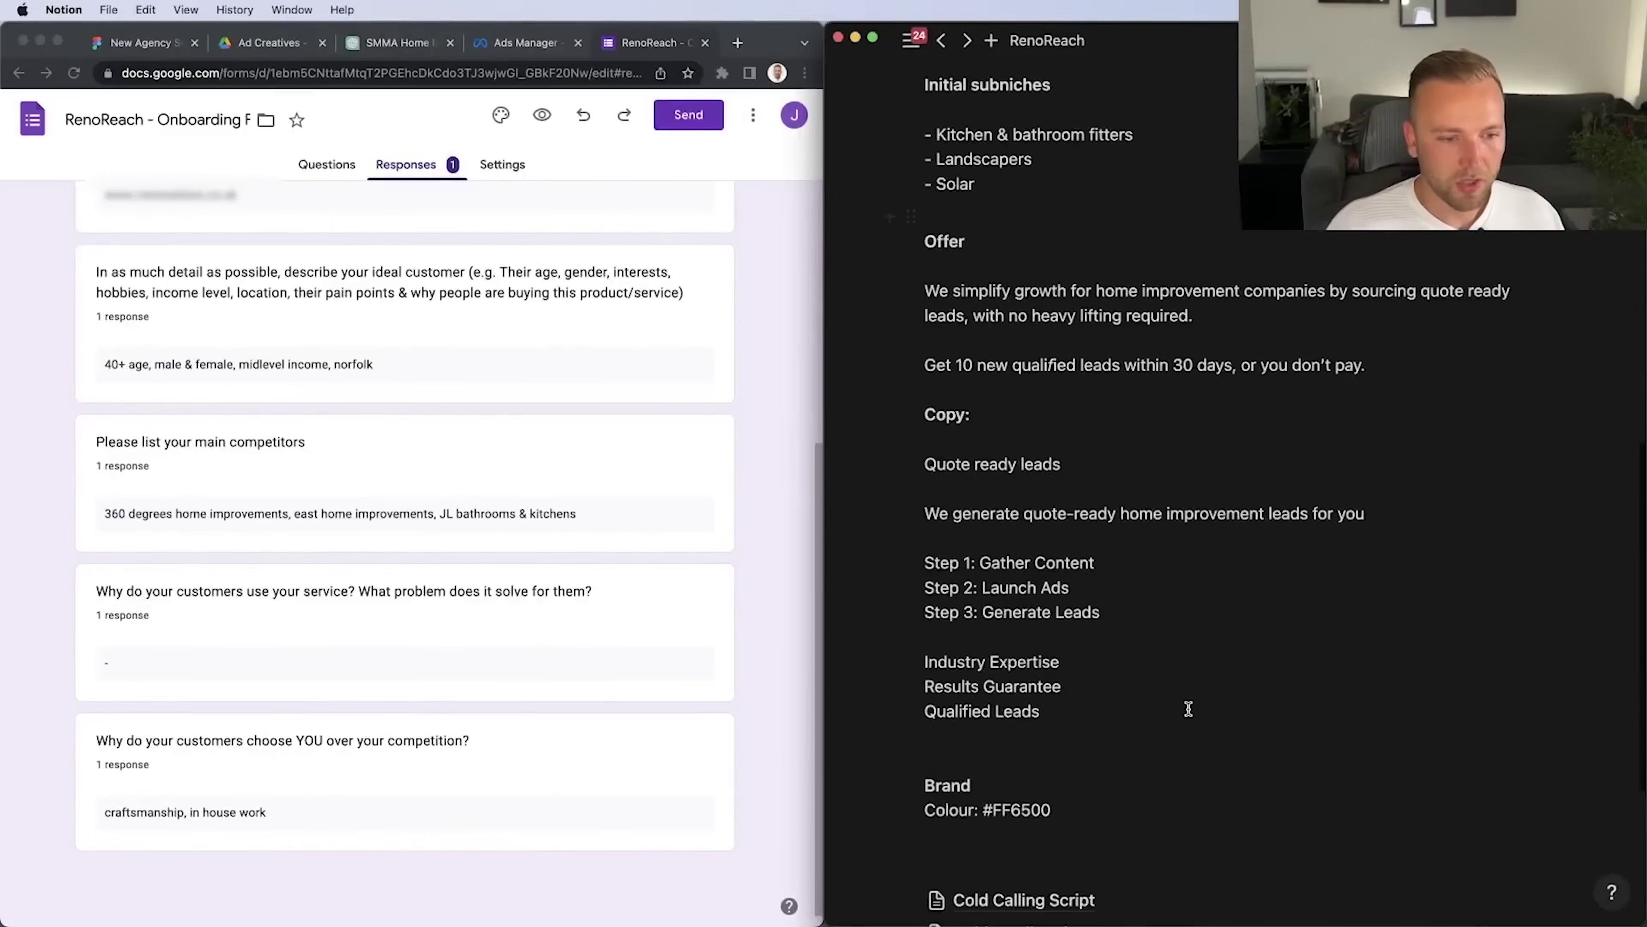
{"action": "left_click", "coordinate": [917, 639]}
{"action": "type", "text": "/"}
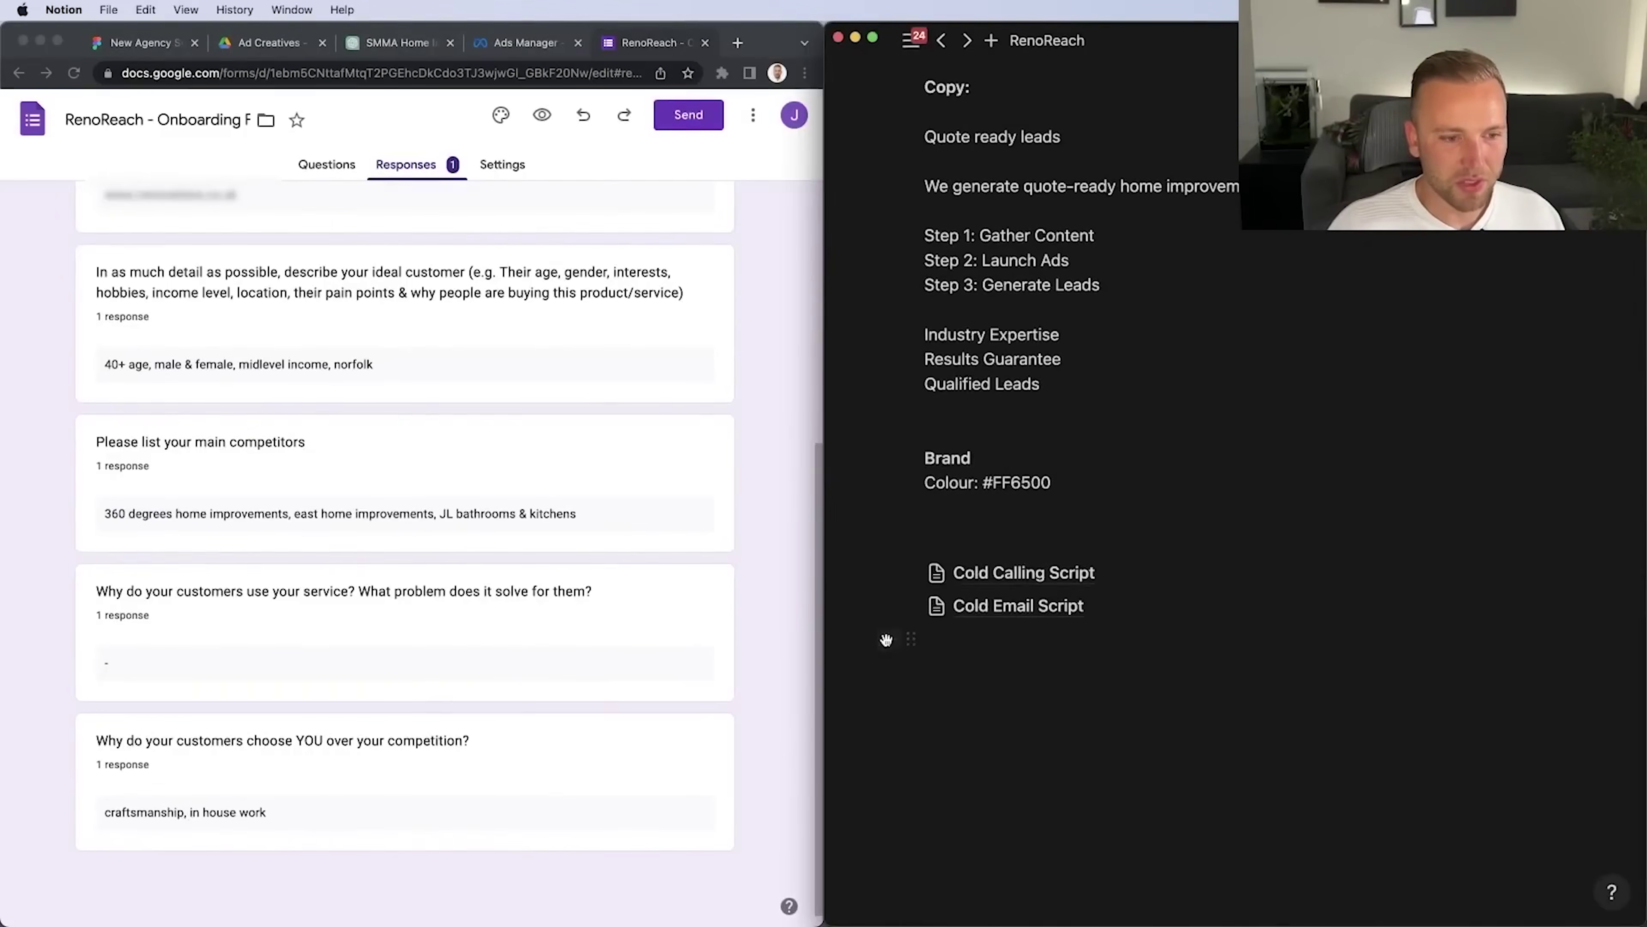
{"action": "left_click", "coordinate": [1055, 382]}
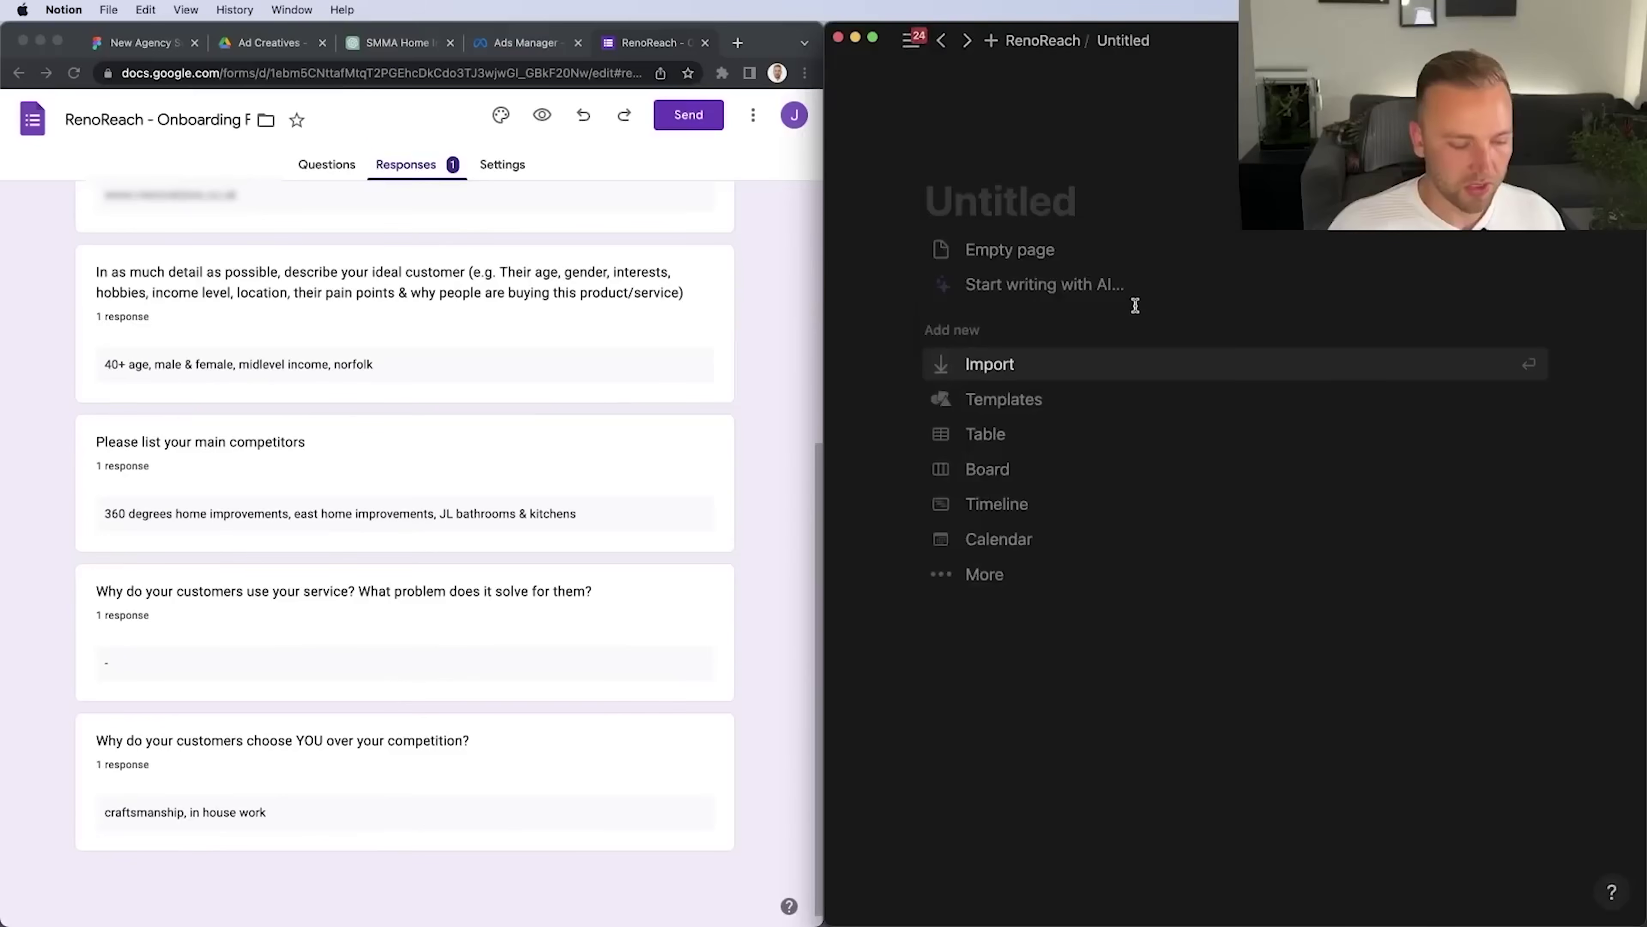
Title the new Notion page "Client 1 Marketing Plan"
{"action": "type", "text": "Clein"}
{"action": "key", "text": "BackSpace"}
{"action": "type", "text": "nt 1 -"}
{"action": "key", "text": "BackSpace"}
{"action": "type", "text": "Marketing"}
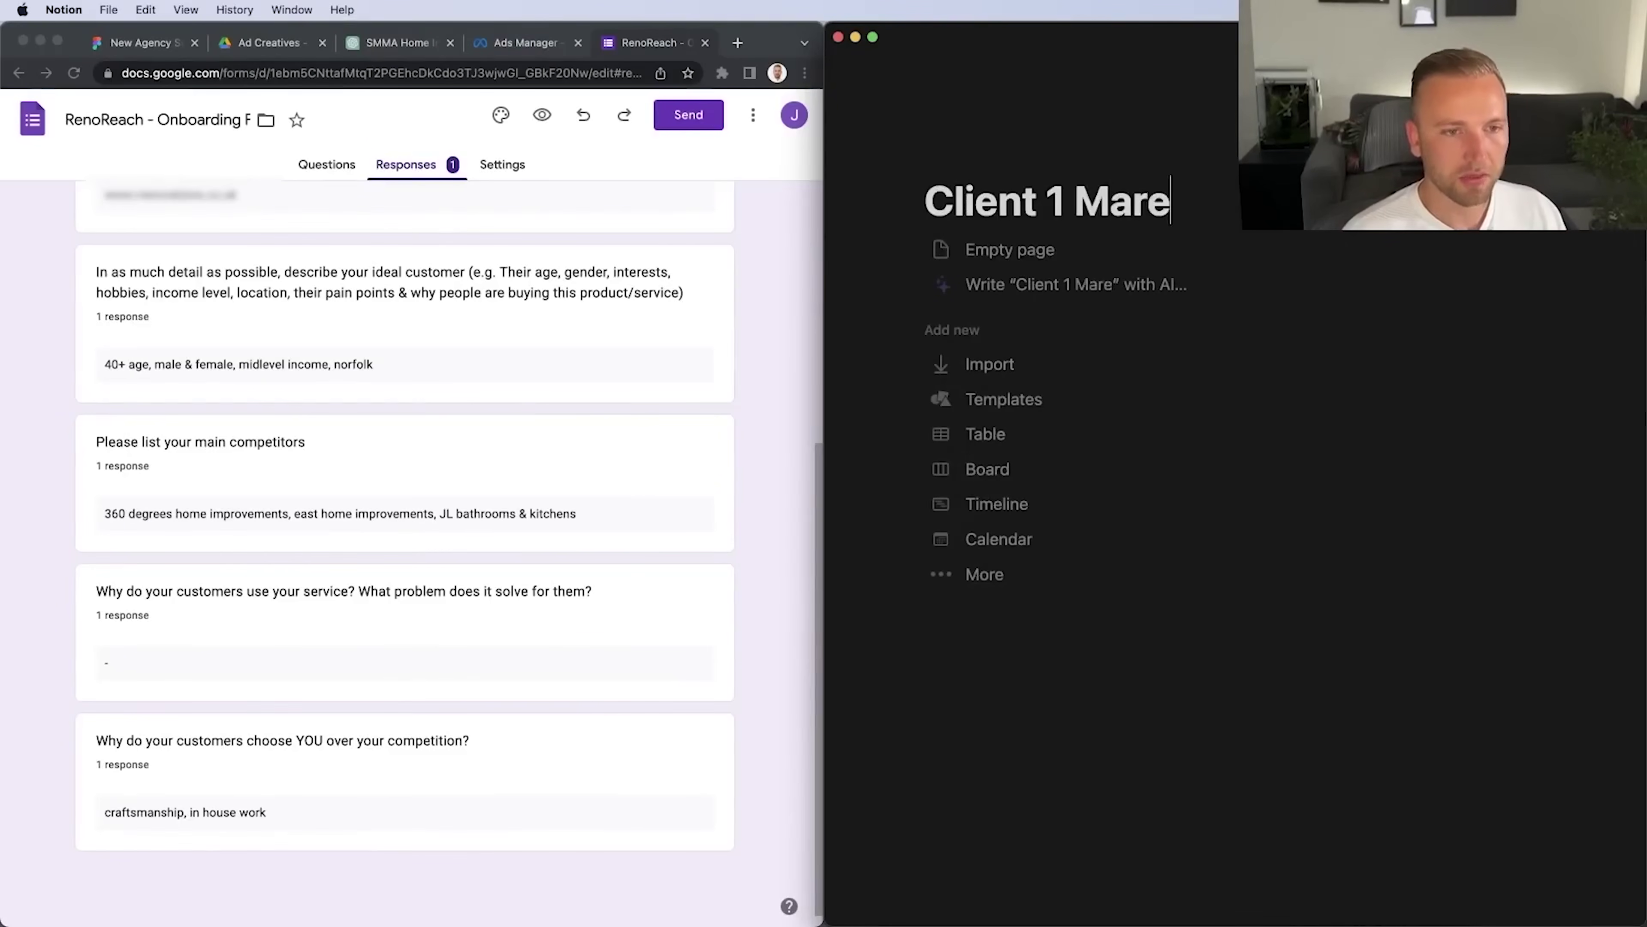
Add the line "ICP (Ideal Customer Profile)" below the title and make it bold
{"action": "key", "text": "Return"}
{"action": "type", "text": "ICP (Ideal Customer Profile)"}
{"action": "key", "text": "super+a"}
{"action": "key", "text": "super+b"}
Add the lines "Age: 30-65+" and "Gender: All" under the ICP heading
{"action": "key", "text": "Return"}
{"action": "type", "text": "Age: 30-"}
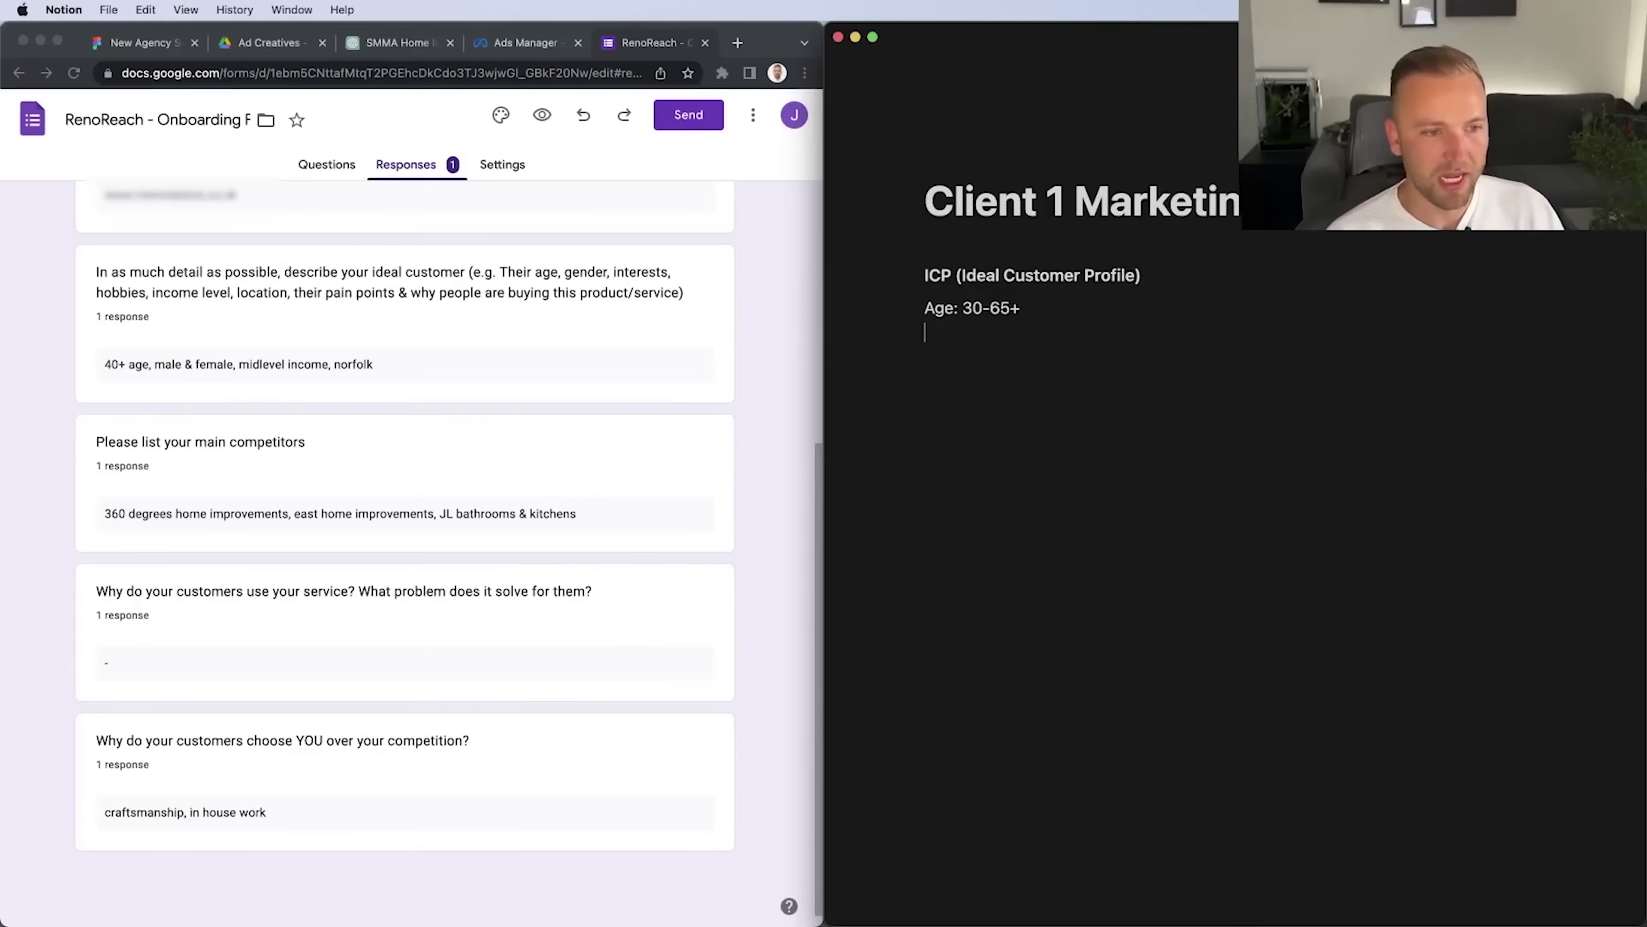
{"action": "type", "text": "Gender: M"}
{"action": "type", "text": "ale &"}
{"action": "key", "text": "BackSpace"}
{"action": "key", "text": "BackSpace"}
{"action": "key", "text": "BackSpace"}
{"action": "key", "text": "BackSpace"}
{"action": "key", "text": "BackSpace"}
{"action": "key", "text": "BackSpace"}
{"action": "type", "text": "All"}
{"action": "key", "text": "Return"}
{"action": "type", "text": "Inc"}
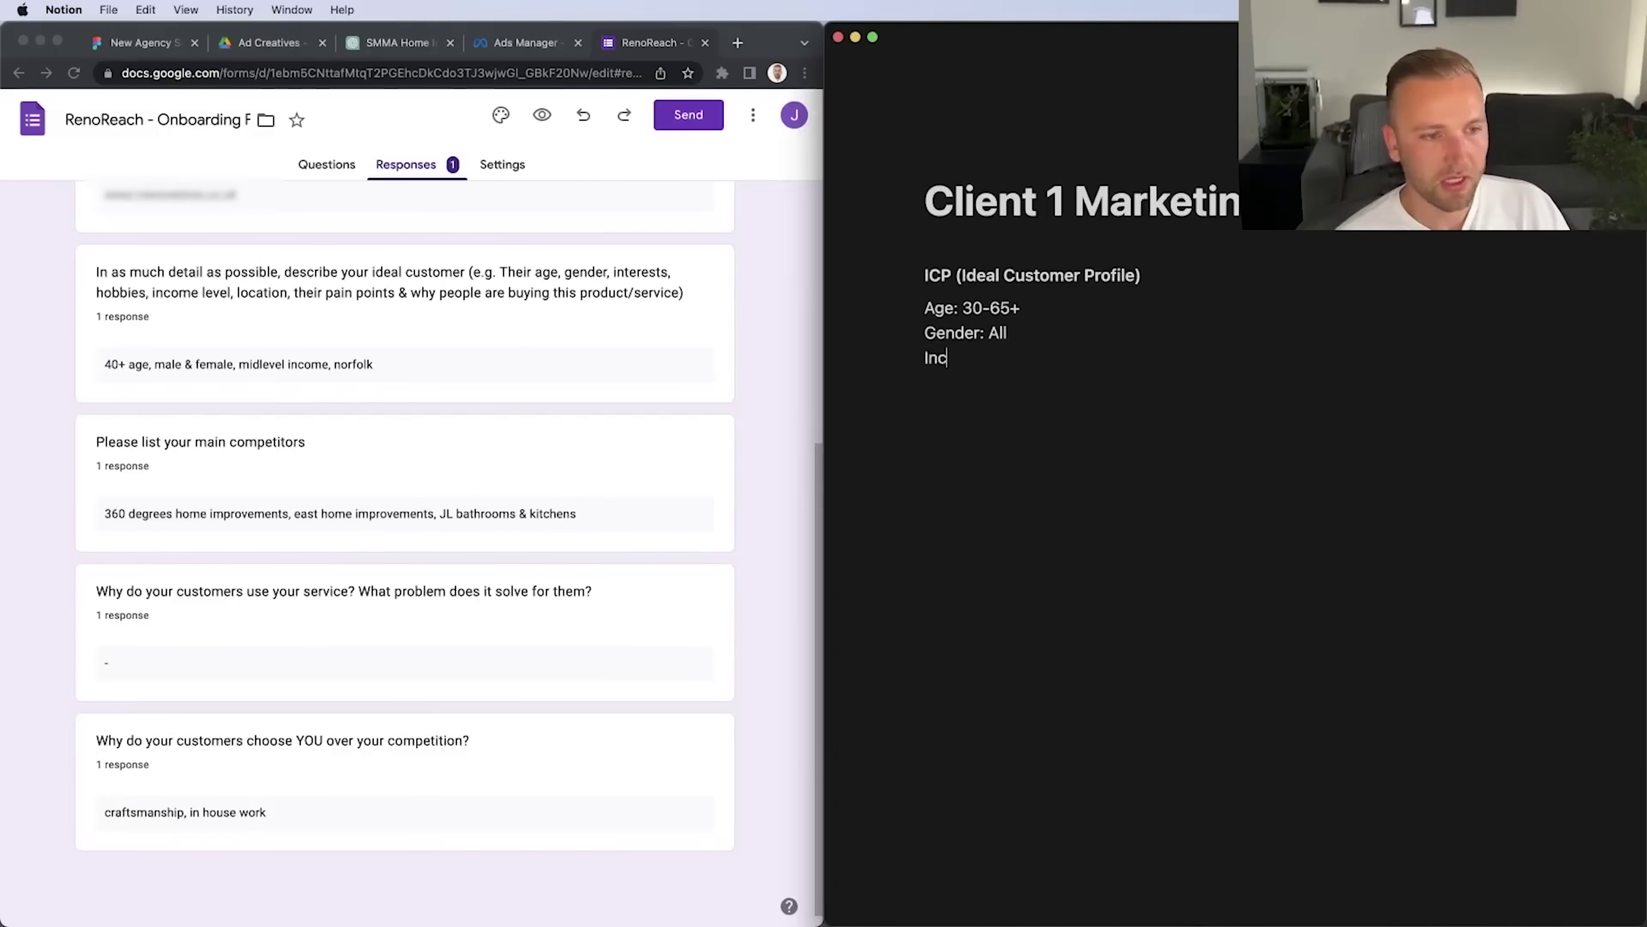
{"action": "type", "text": "ome M"}
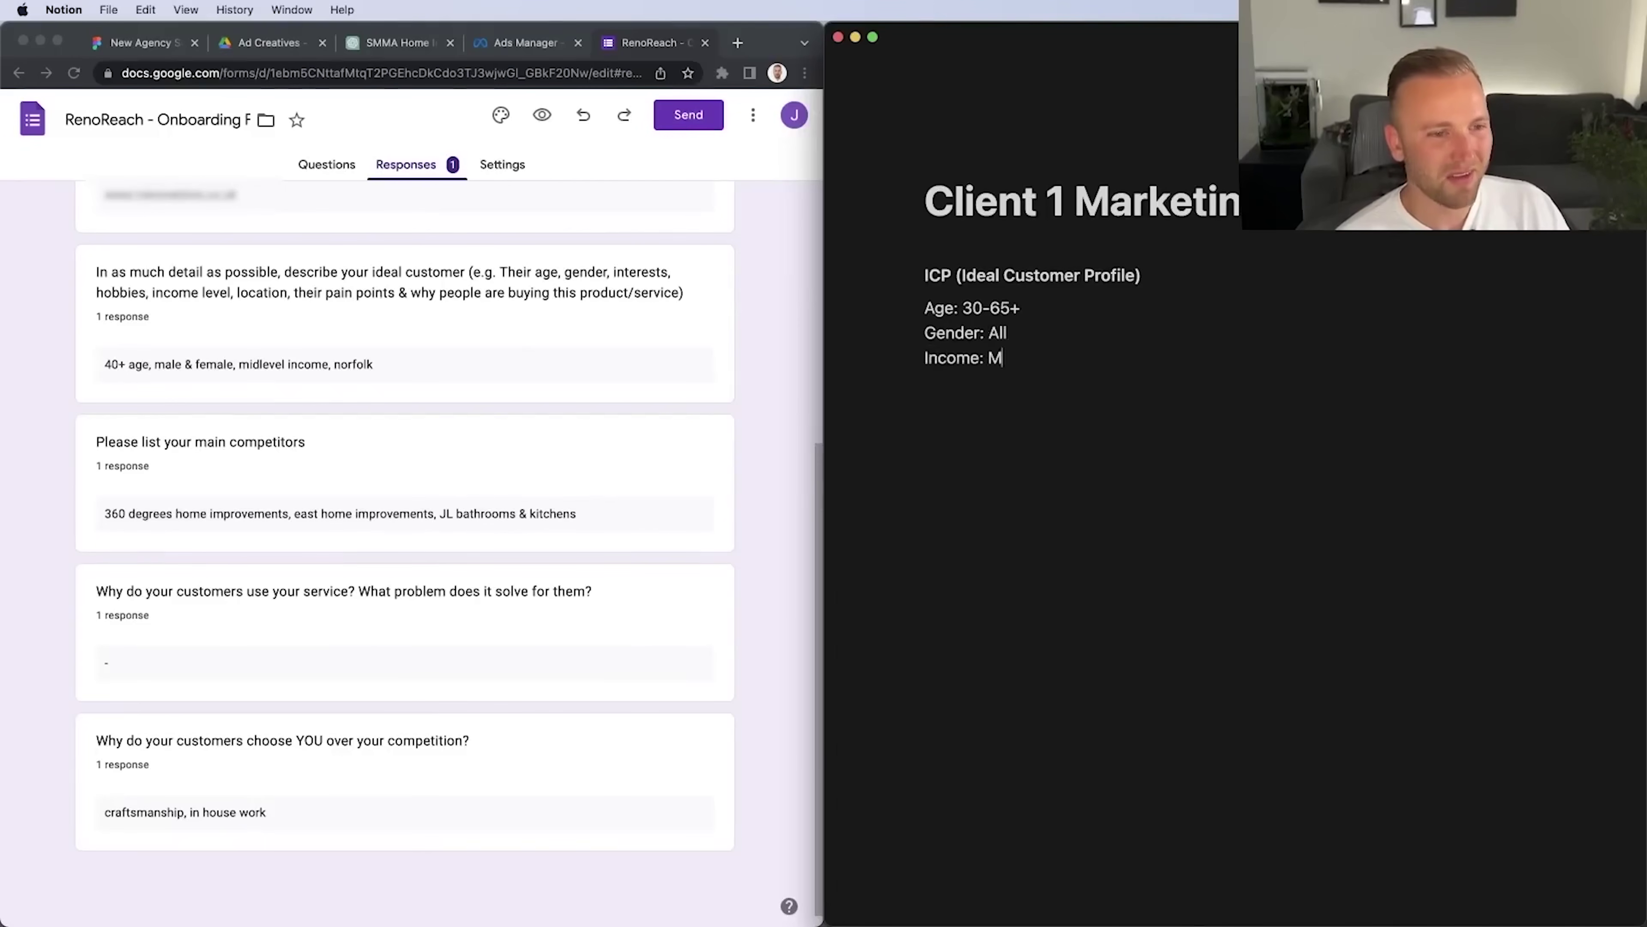
{"action": "key", "text": "BackSpace"}
{"action": "key", "text": "BackSpace"}
{"action": "key", "text": "BackSpace"}
{"action": "key", "text": "BackSpace"}
{"action": "key", "text": "BackSpace"}
{"action": "key", "text": "BackSpace"}
{"action": "key", "text": "BackSpace"}
{"action": "key", "text": "BackSpace"}
{"action": "key", "text": "BackSpace"}
Add the lines "Homeowner" and "In Norfolk" to the profile and remove the blank line above them
{"action": "type", "text": "Homeowner"}
{"action": "key", "text": "Return"}
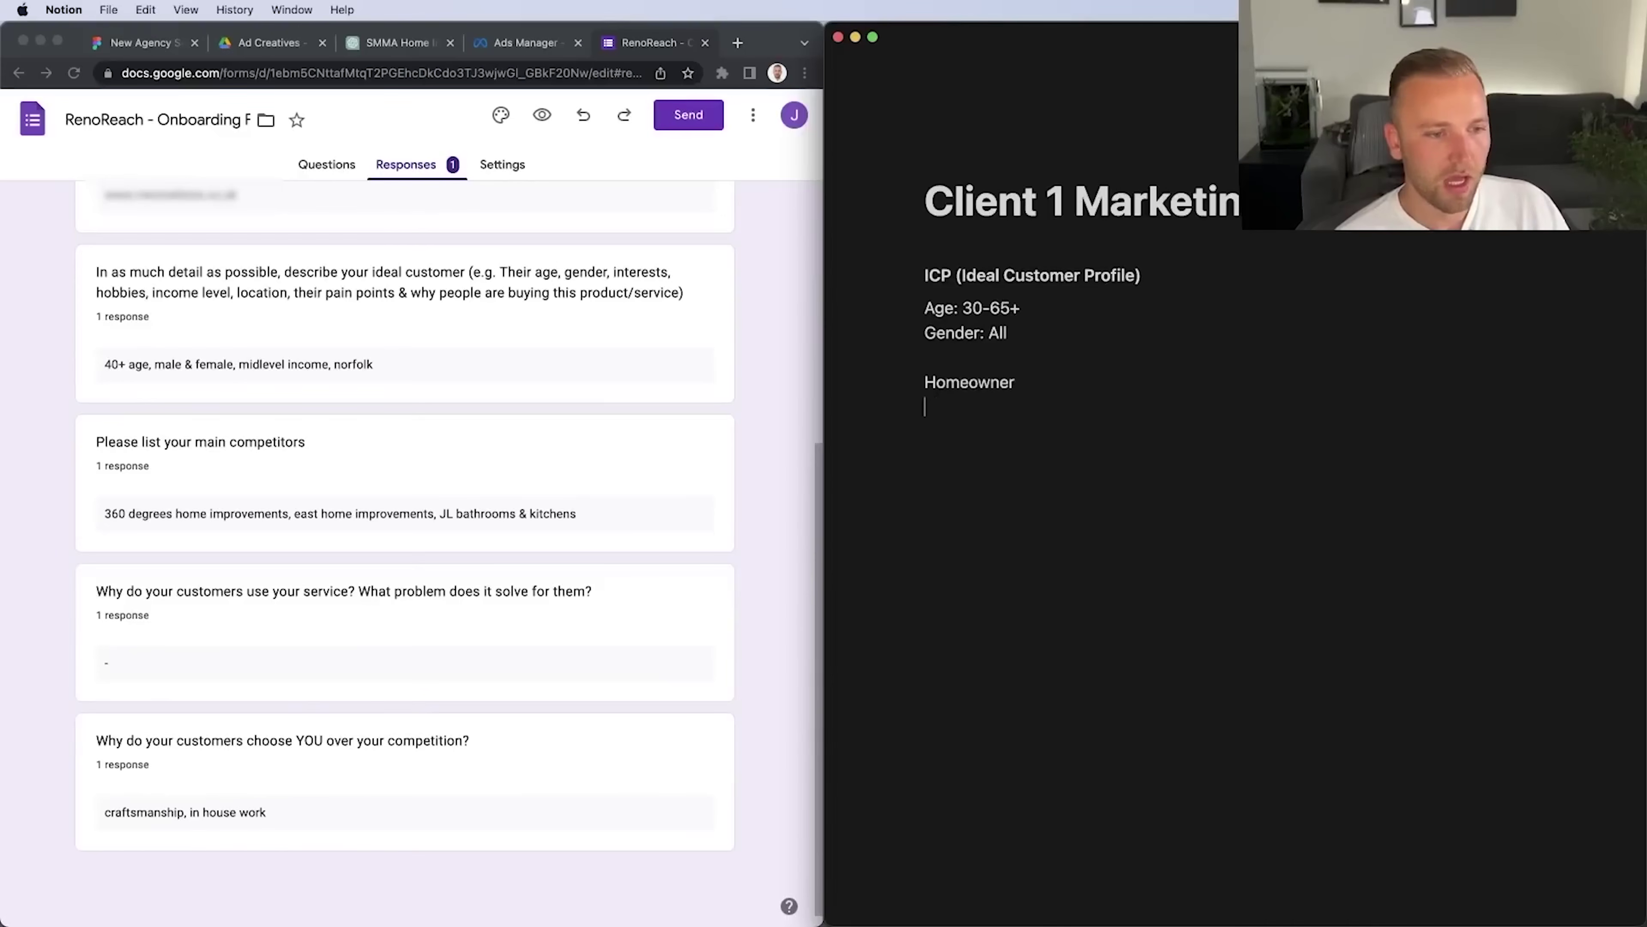
{"action": "type", "text": "In Norfolk"}
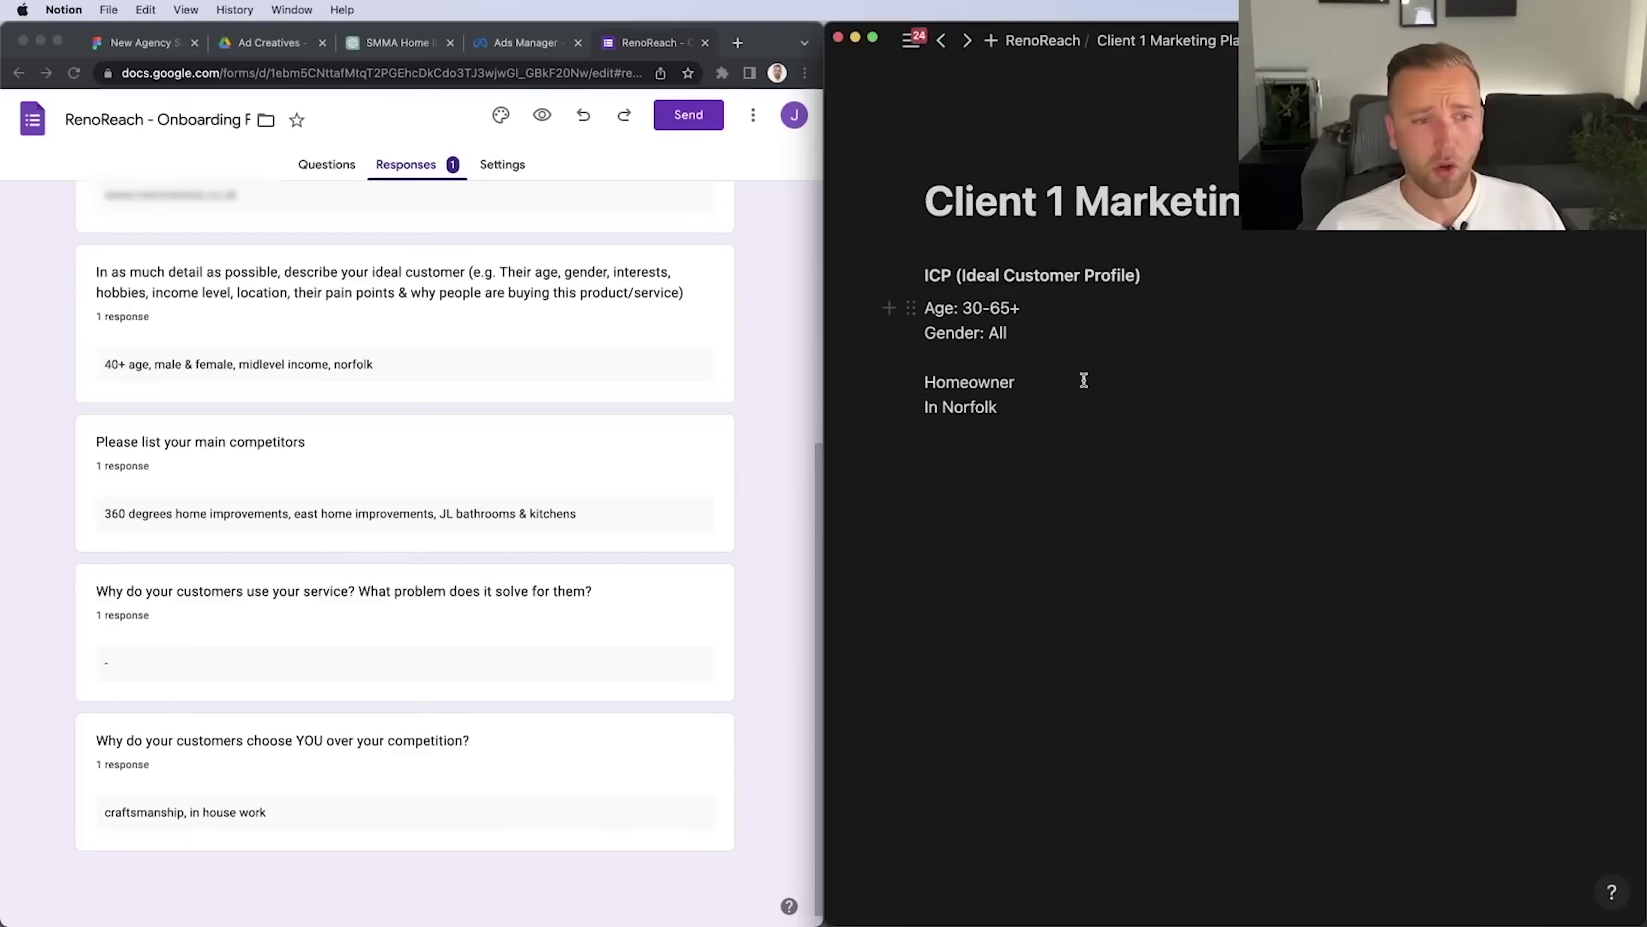
{"action": "left_click", "coordinate": [970, 367]}
{"action": "key", "text": "Delete"}
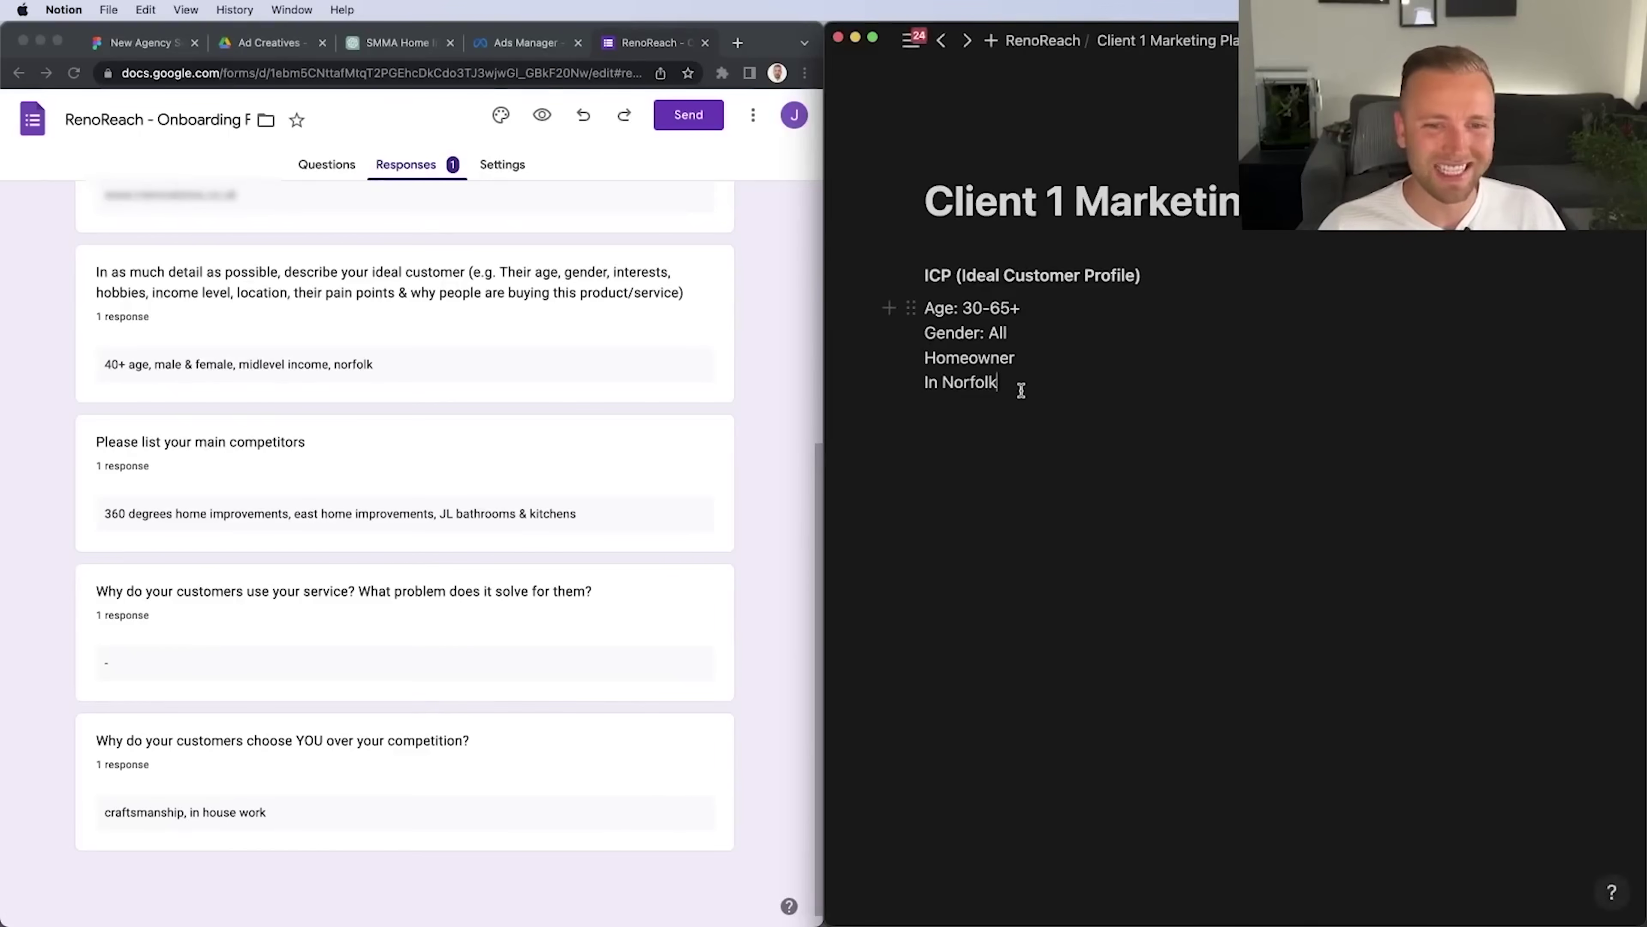
Prefix the Homeowner and In Norfolk lines with a dash
{"action": "left_click", "coordinate": [1083, 342]}
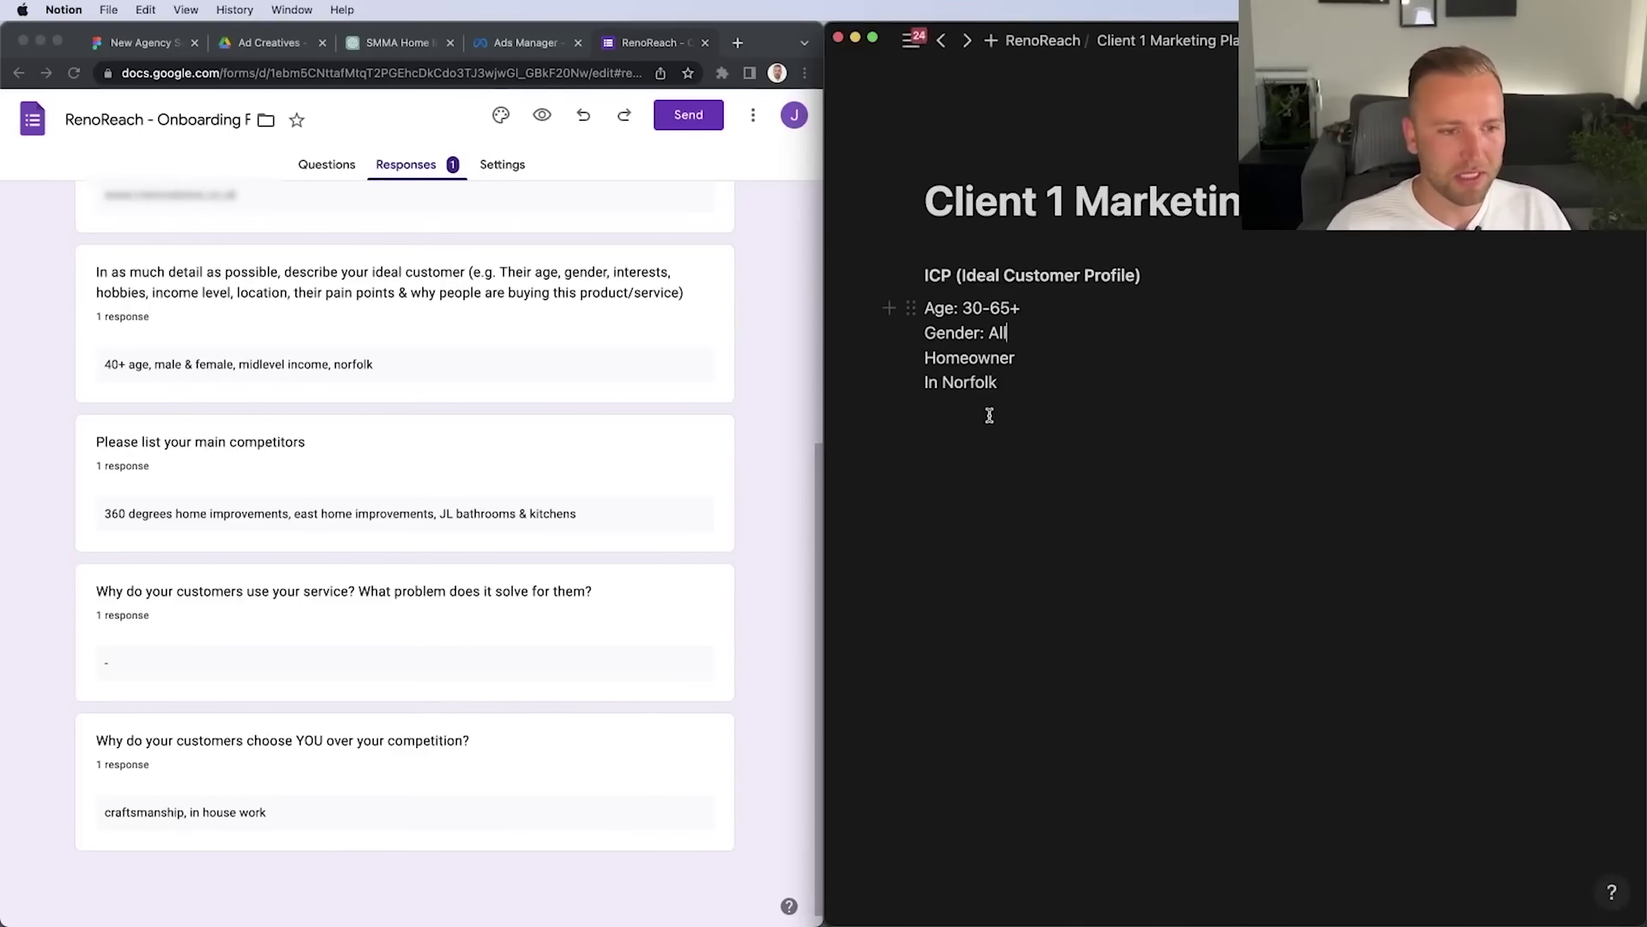
{"action": "left_click", "coordinate": [925, 358]}
{"action": "type", "text": "-"}
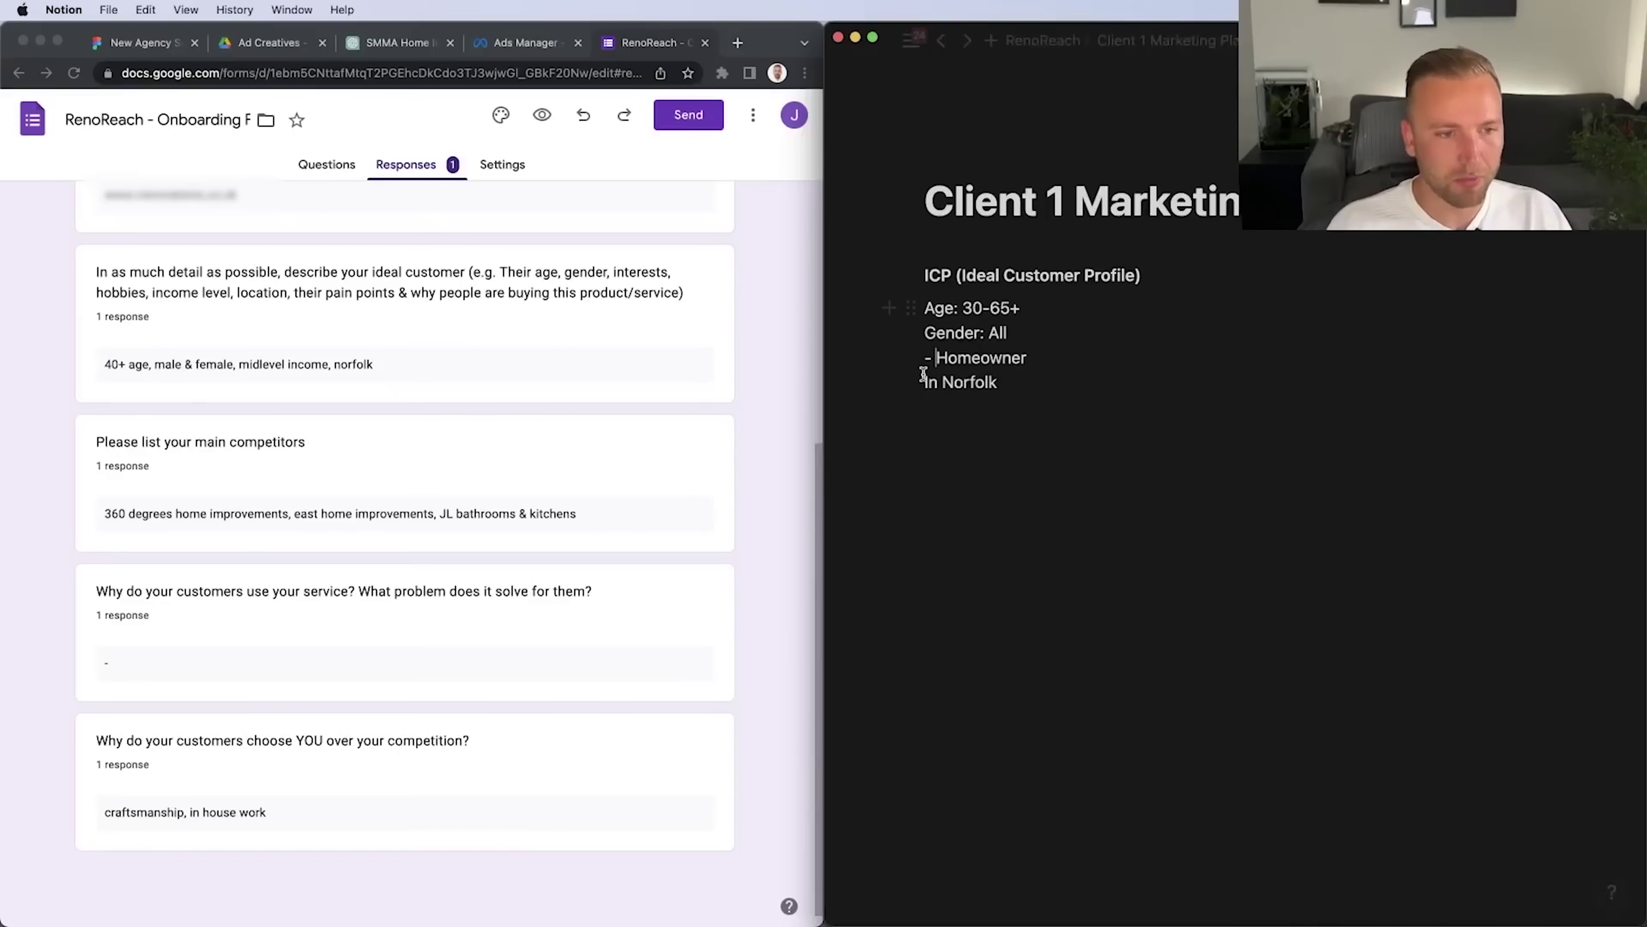
{"action": "left_click", "coordinate": [925, 381]}
{"action": "type", "text": "-"}
Add the line "- Looking for home renovations (kitchens and bathrooms)" below In Norfolk, followed by an empty line
{"action": "left_click", "coordinate": [1030, 385]}
{"action": "key", "text": "Return"}
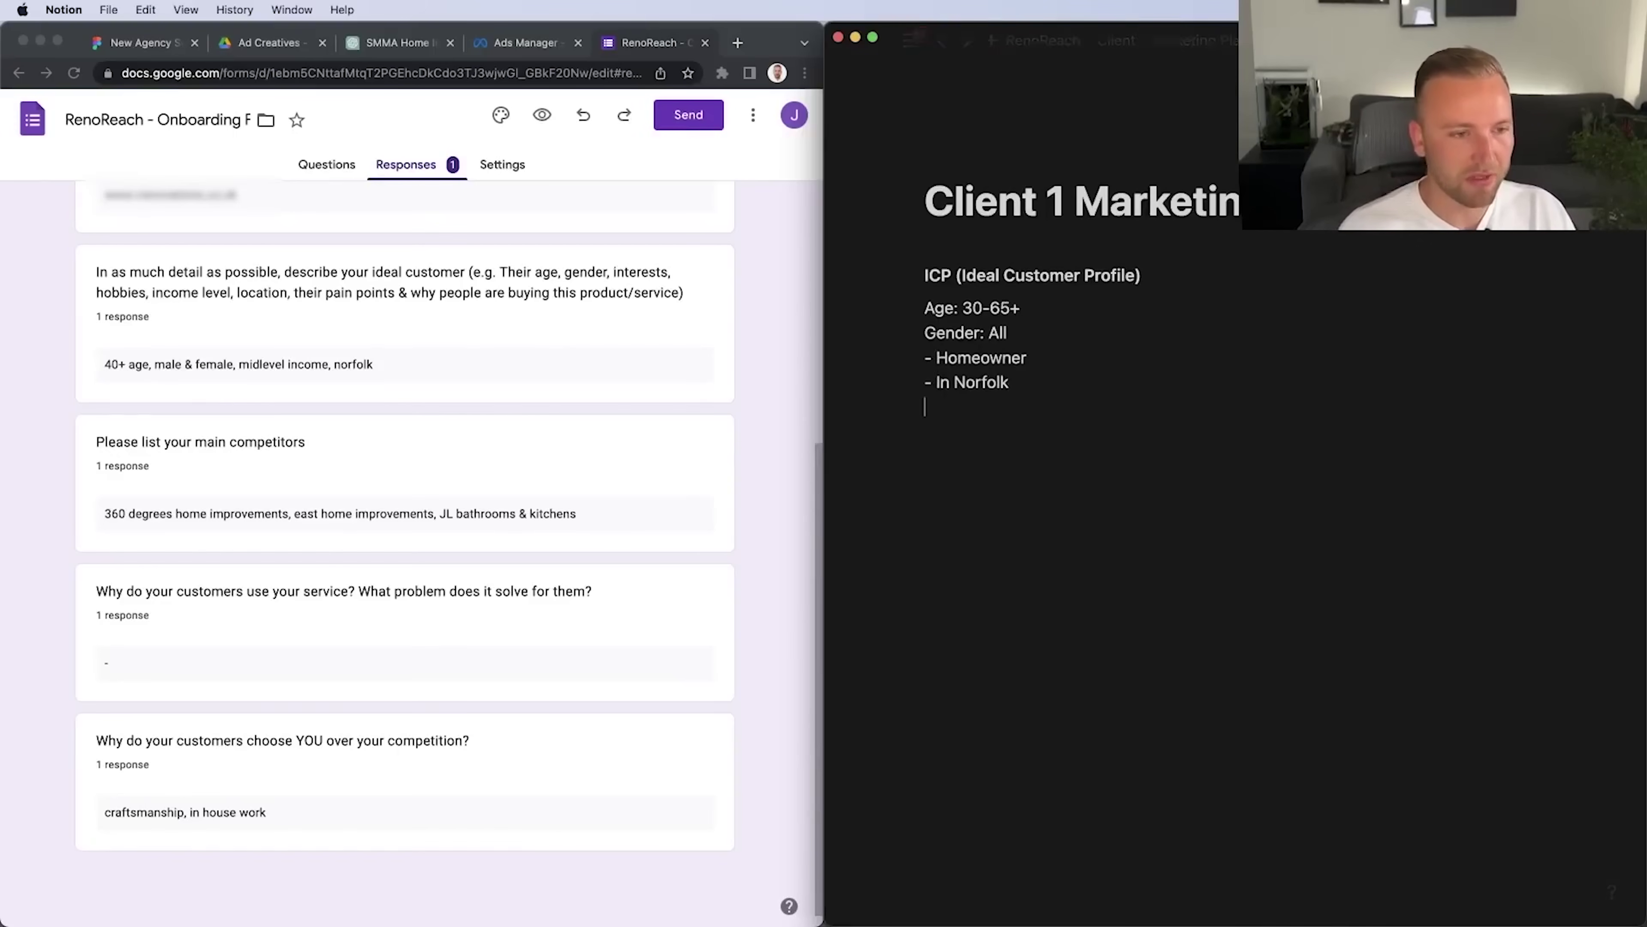
{"action": "type", "text": "0"}
{"action": "key", "text": "BackSpace"}
{"action": "type", "text": "- Looking for h"}
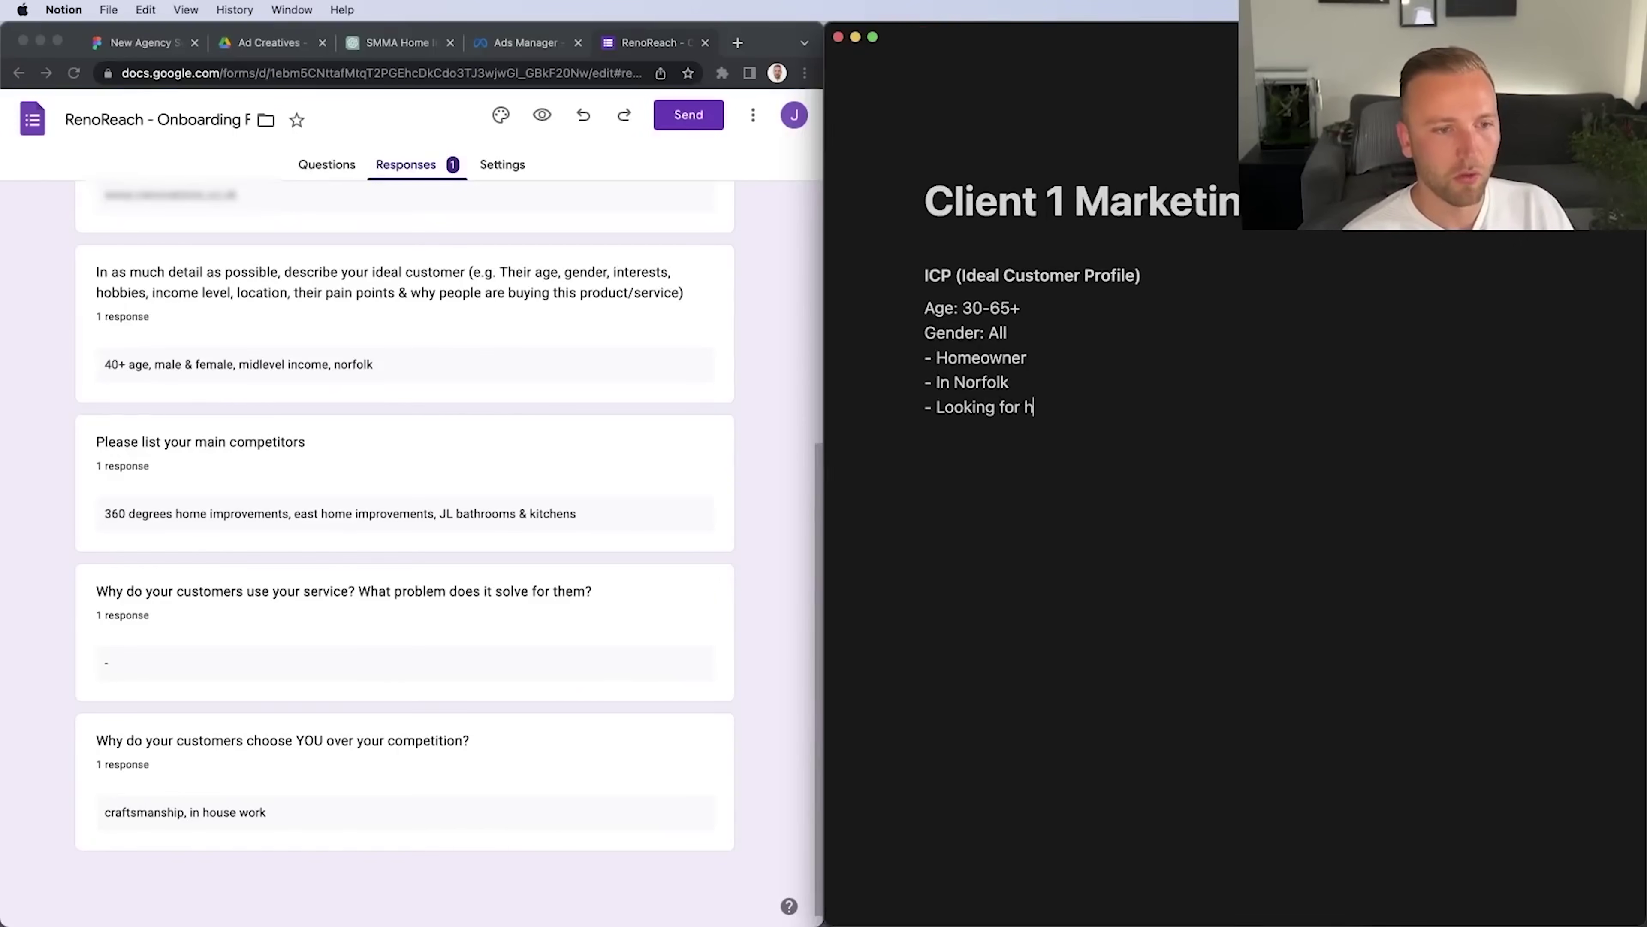
{"action": "type", "text": "ome remnov"}
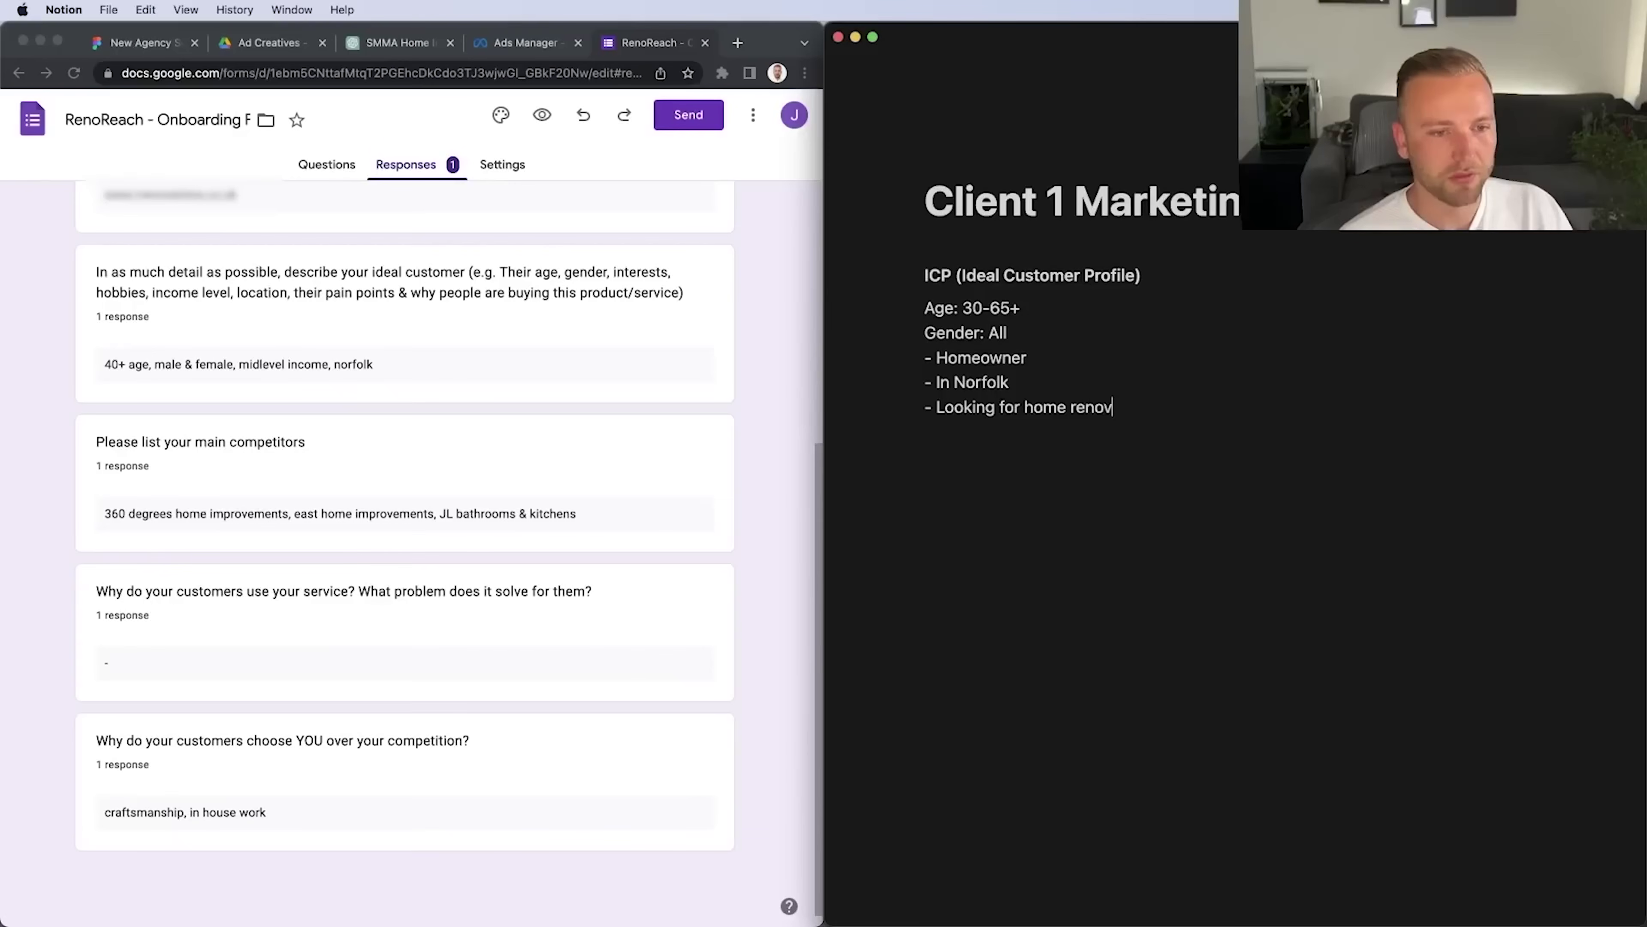
{"action": "type", "text": "ations (kitchens and bathrooms"}
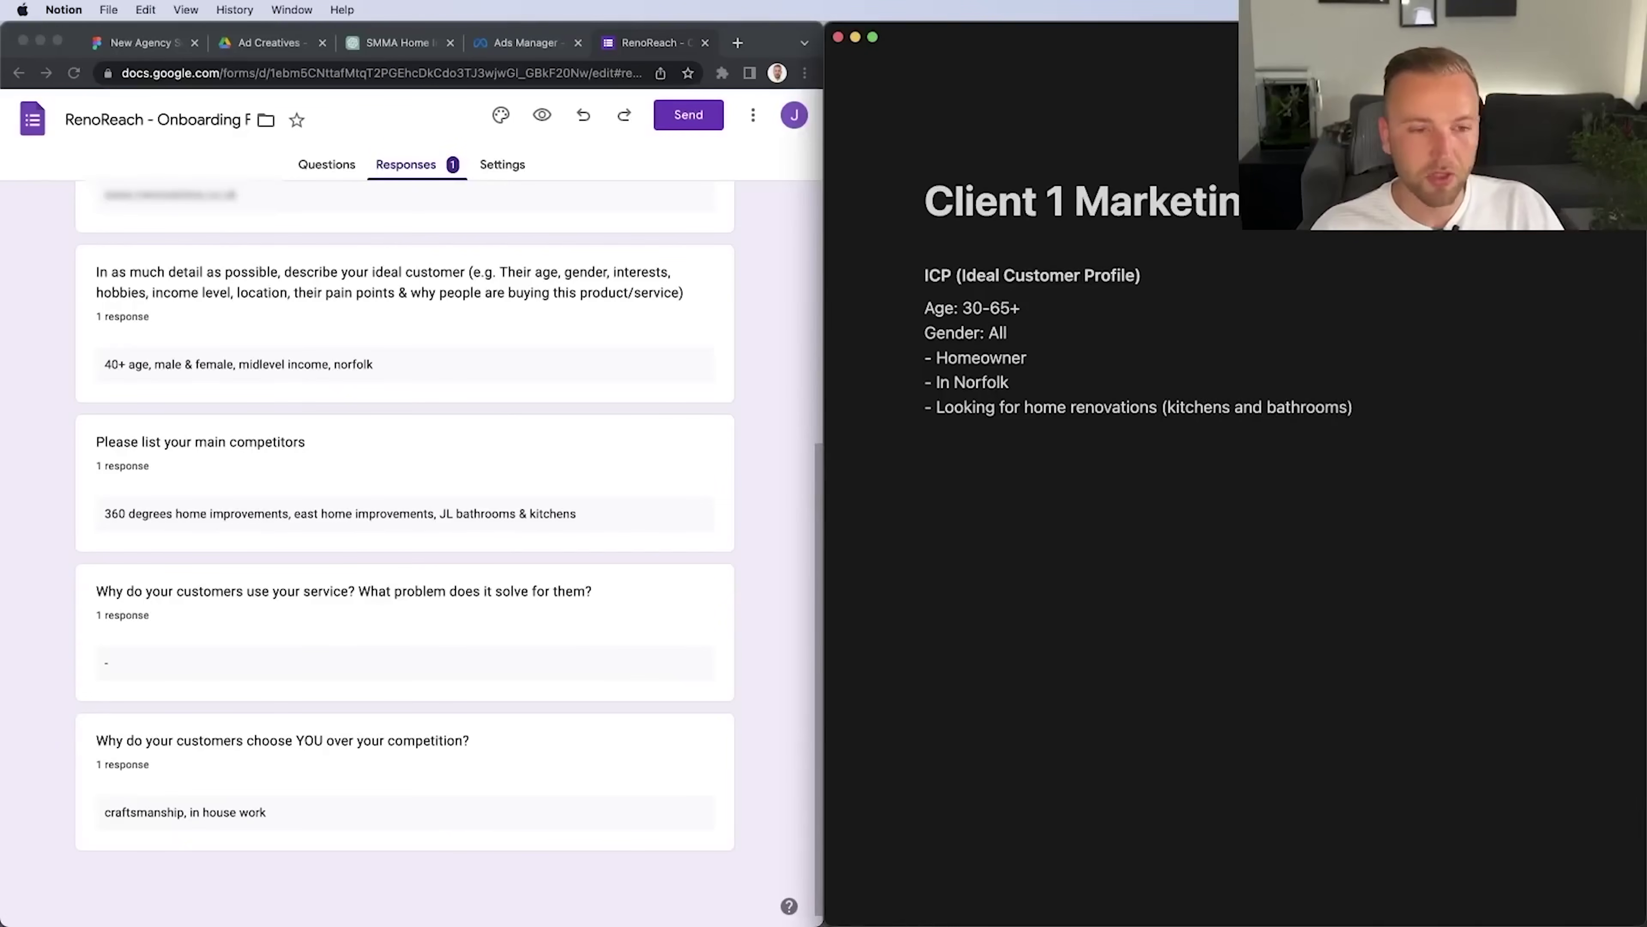
{"action": "key", "text": "Return"}
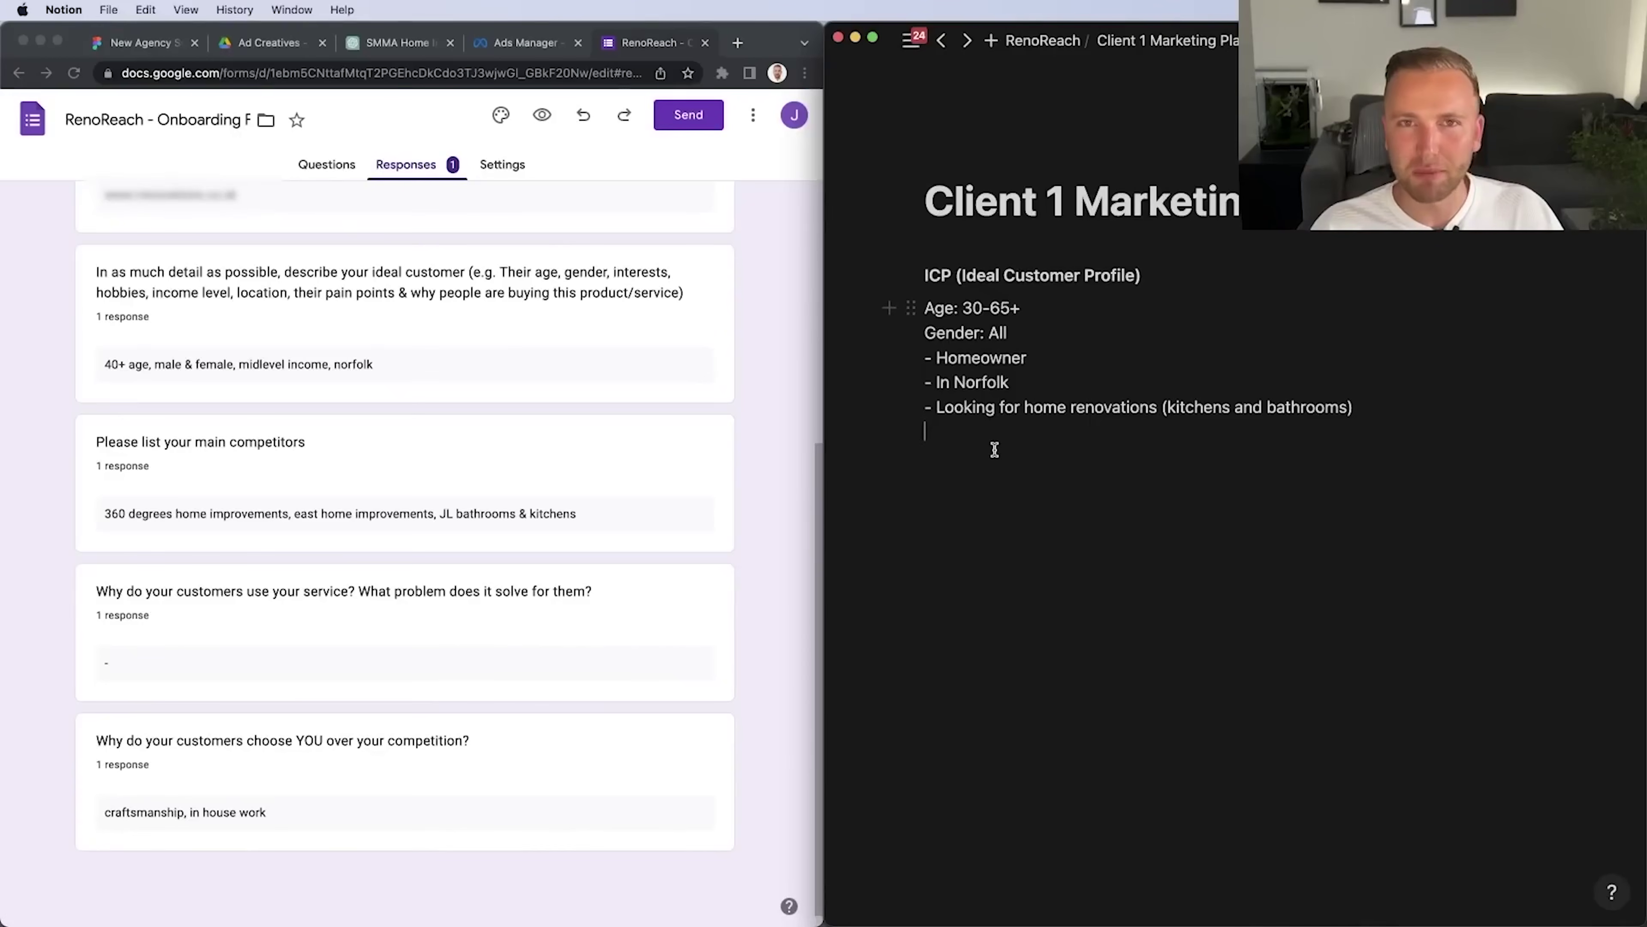
{"action": "key", "text": "shift+Return"}
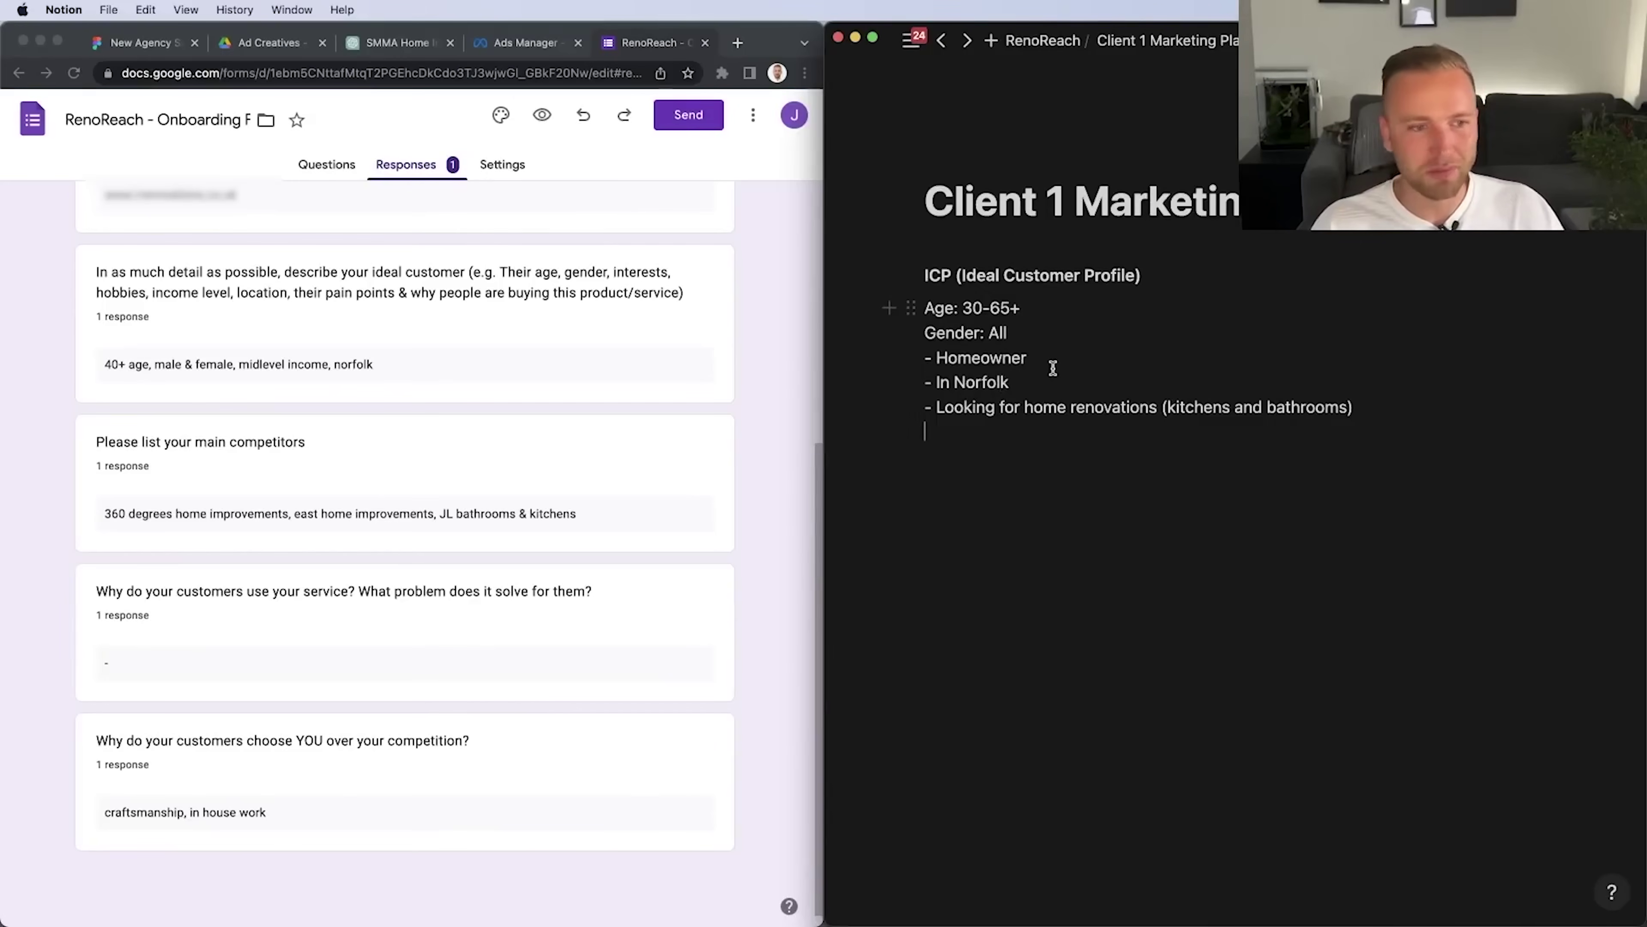
{"action": "left_click_drag", "start_coordinate": [965, 309], "coordinate": [1073, 314]}
{"action": "left_click", "coordinate": [1072, 314]}
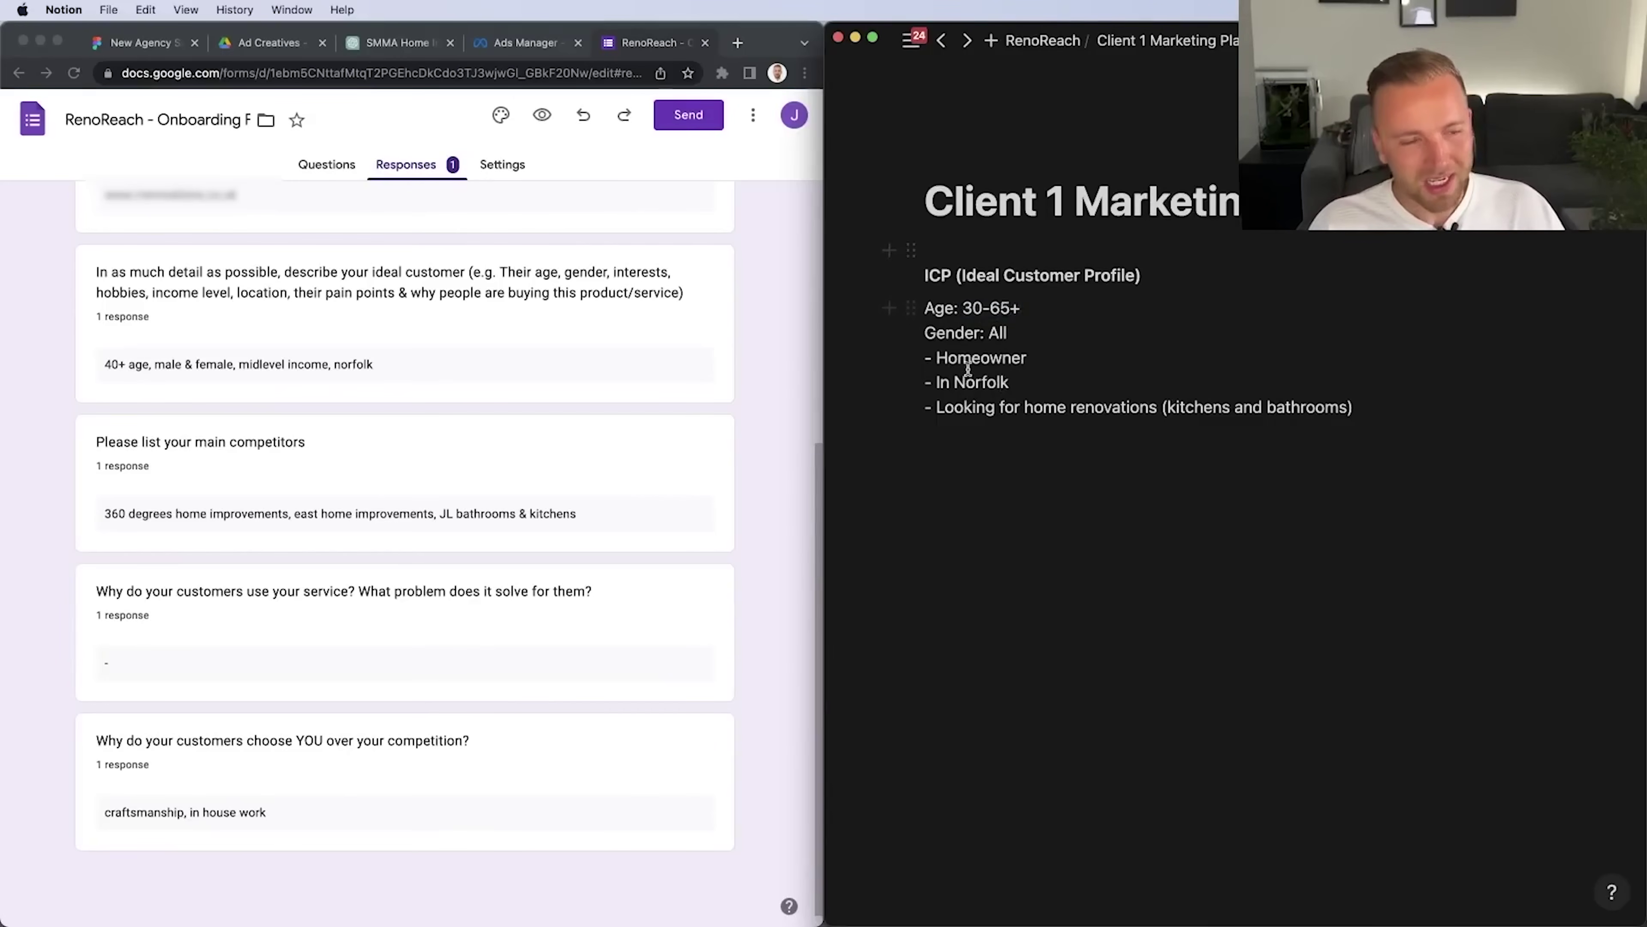
{"action": "left_click", "coordinate": [1050, 496]}
{"action": "left_click", "coordinate": [1005, 445]}
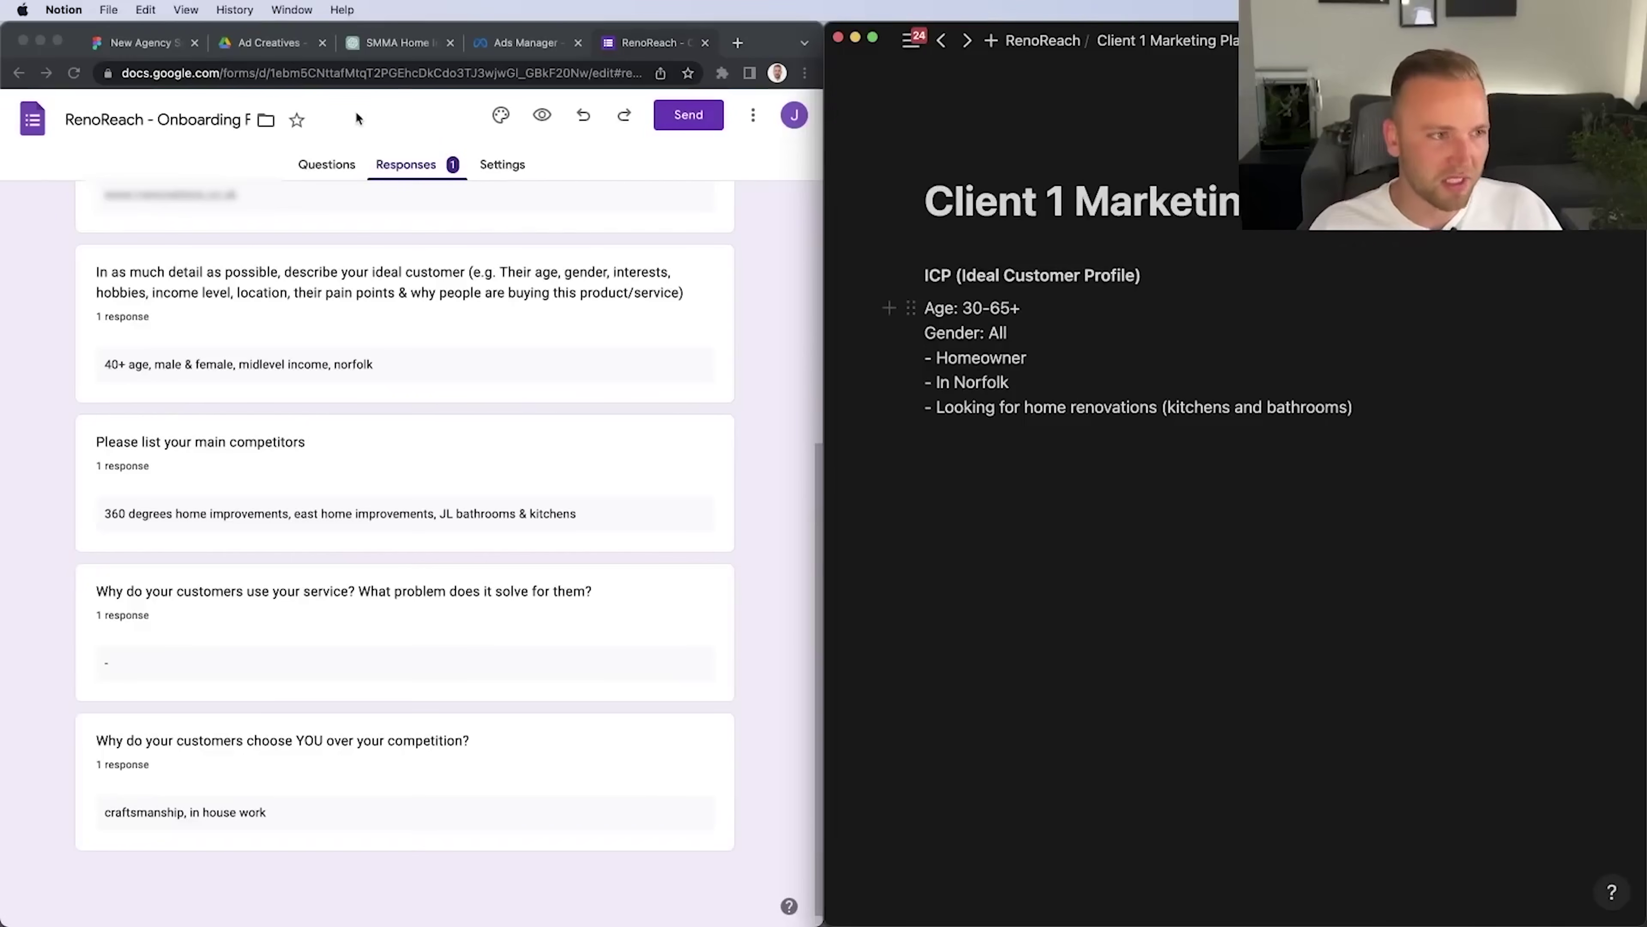
Switch to the Figma agency plan board and fill the Develop Offer box with green
{"action": "left_click", "coordinate": [159, 45]}
{"action": "scroll", "coordinate": [596, 467], "scroll_direction": "right", "scroll_amount": 10}
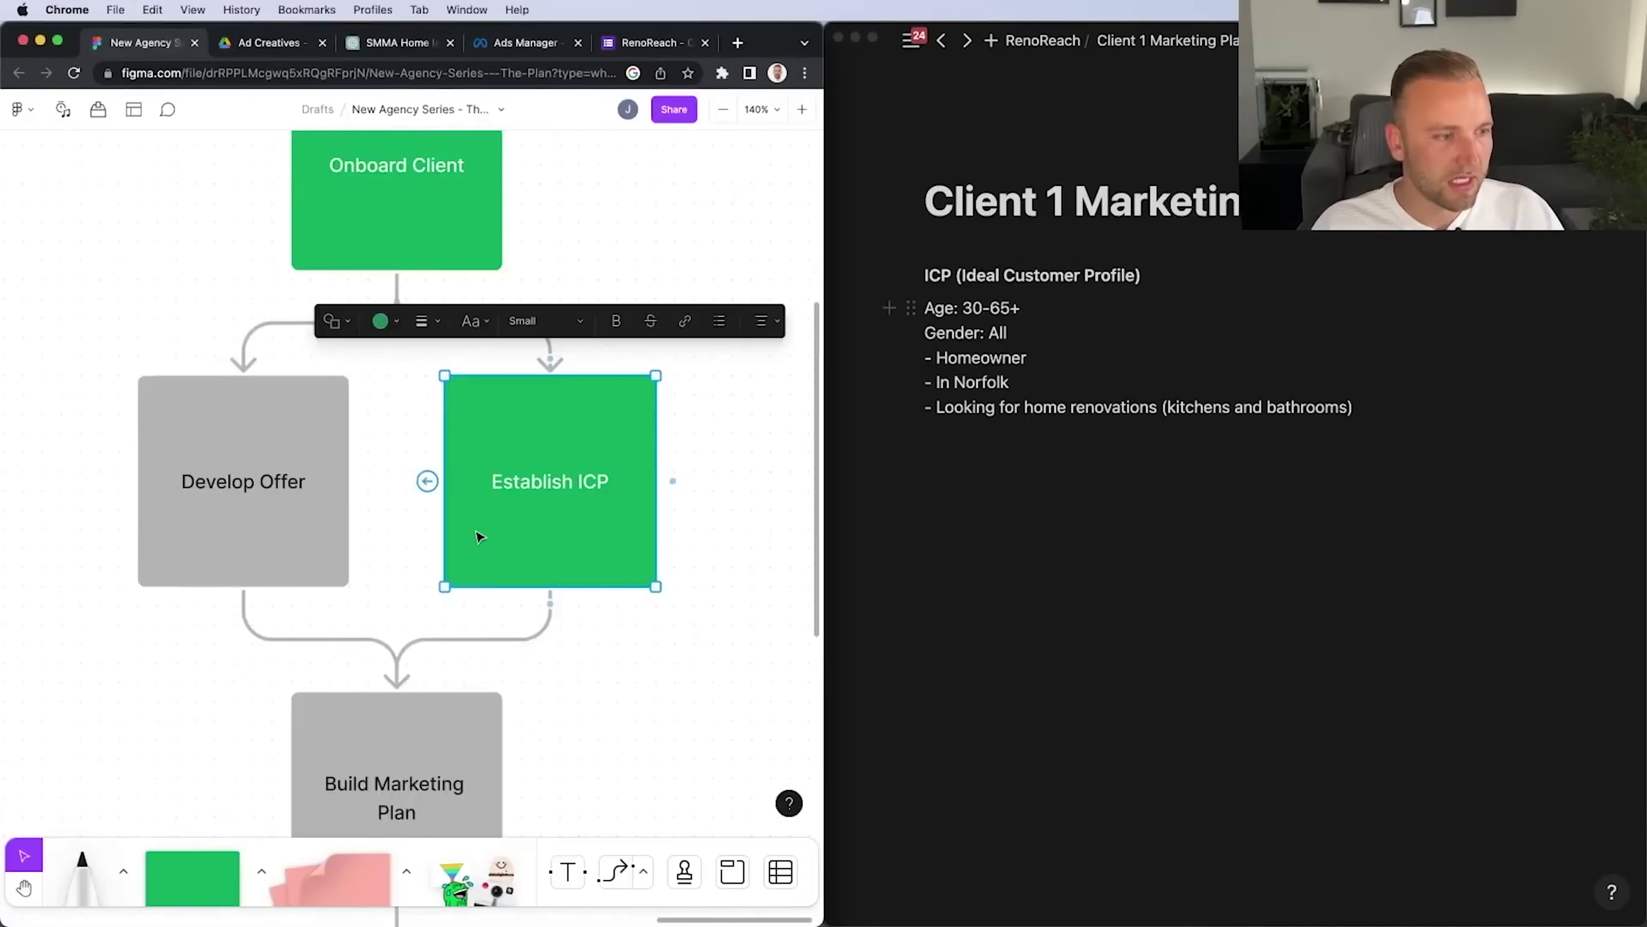
{"action": "left_click", "coordinate": [294, 515]}
{"action": "left_click", "coordinate": [84, 320]}
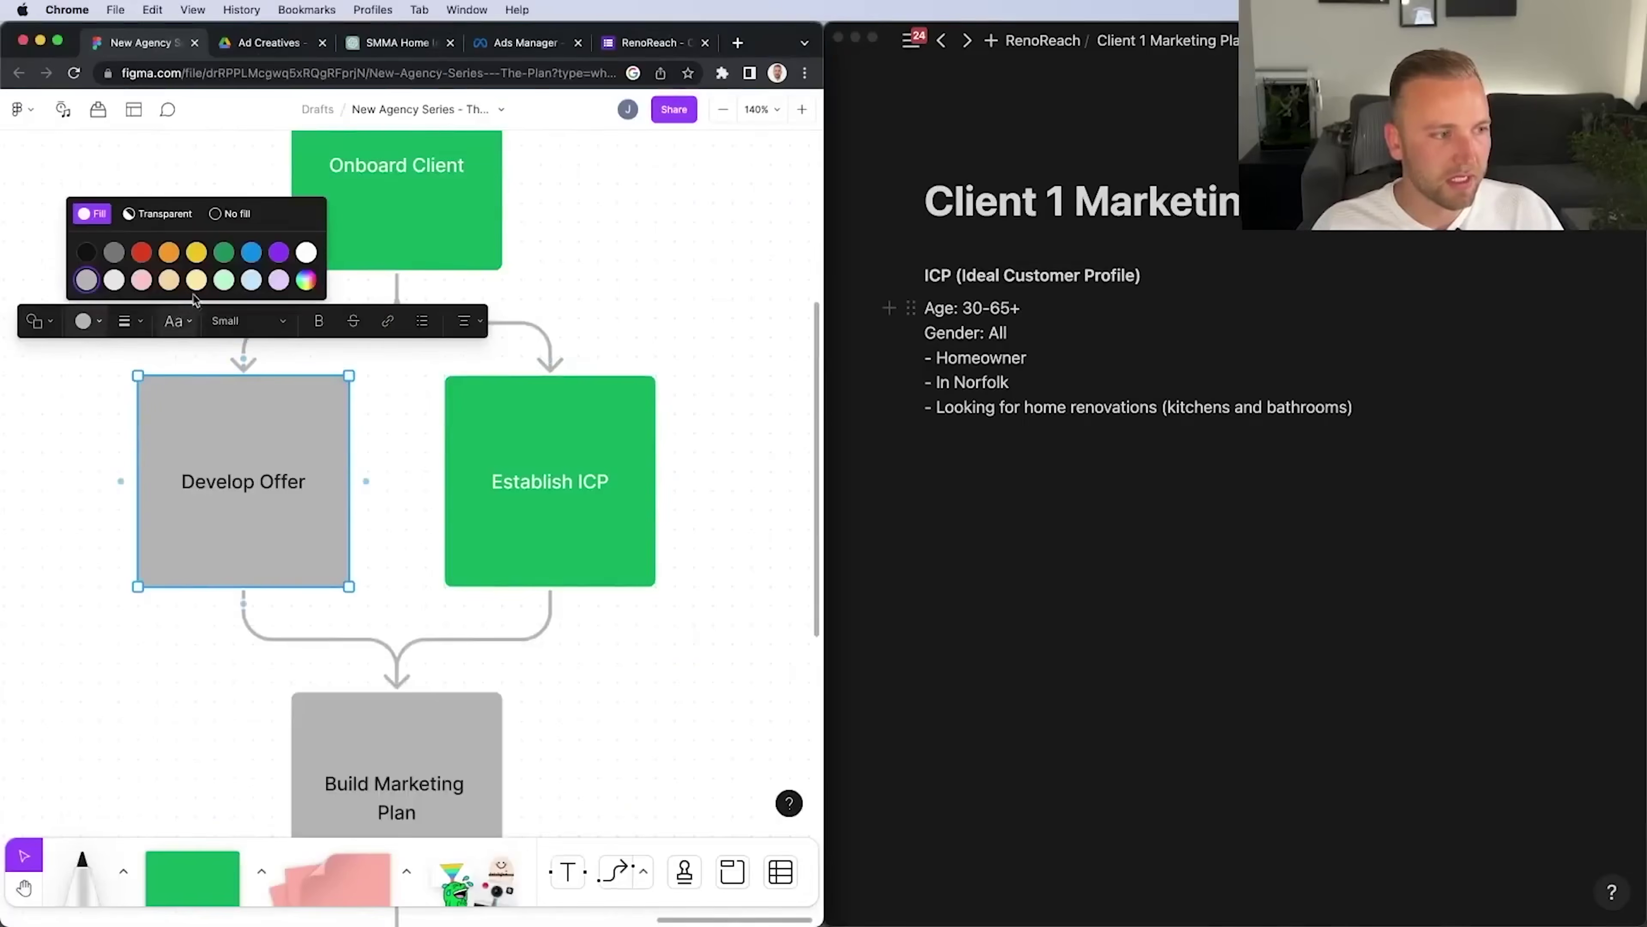
{"action": "left_click", "coordinate": [225, 252]}
Copy "360 degrees home improvements" from the form's competitors answer, search Google for it in a new tab, and open its Facebook page
{"action": "left_click", "coordinate": [613, 45]}
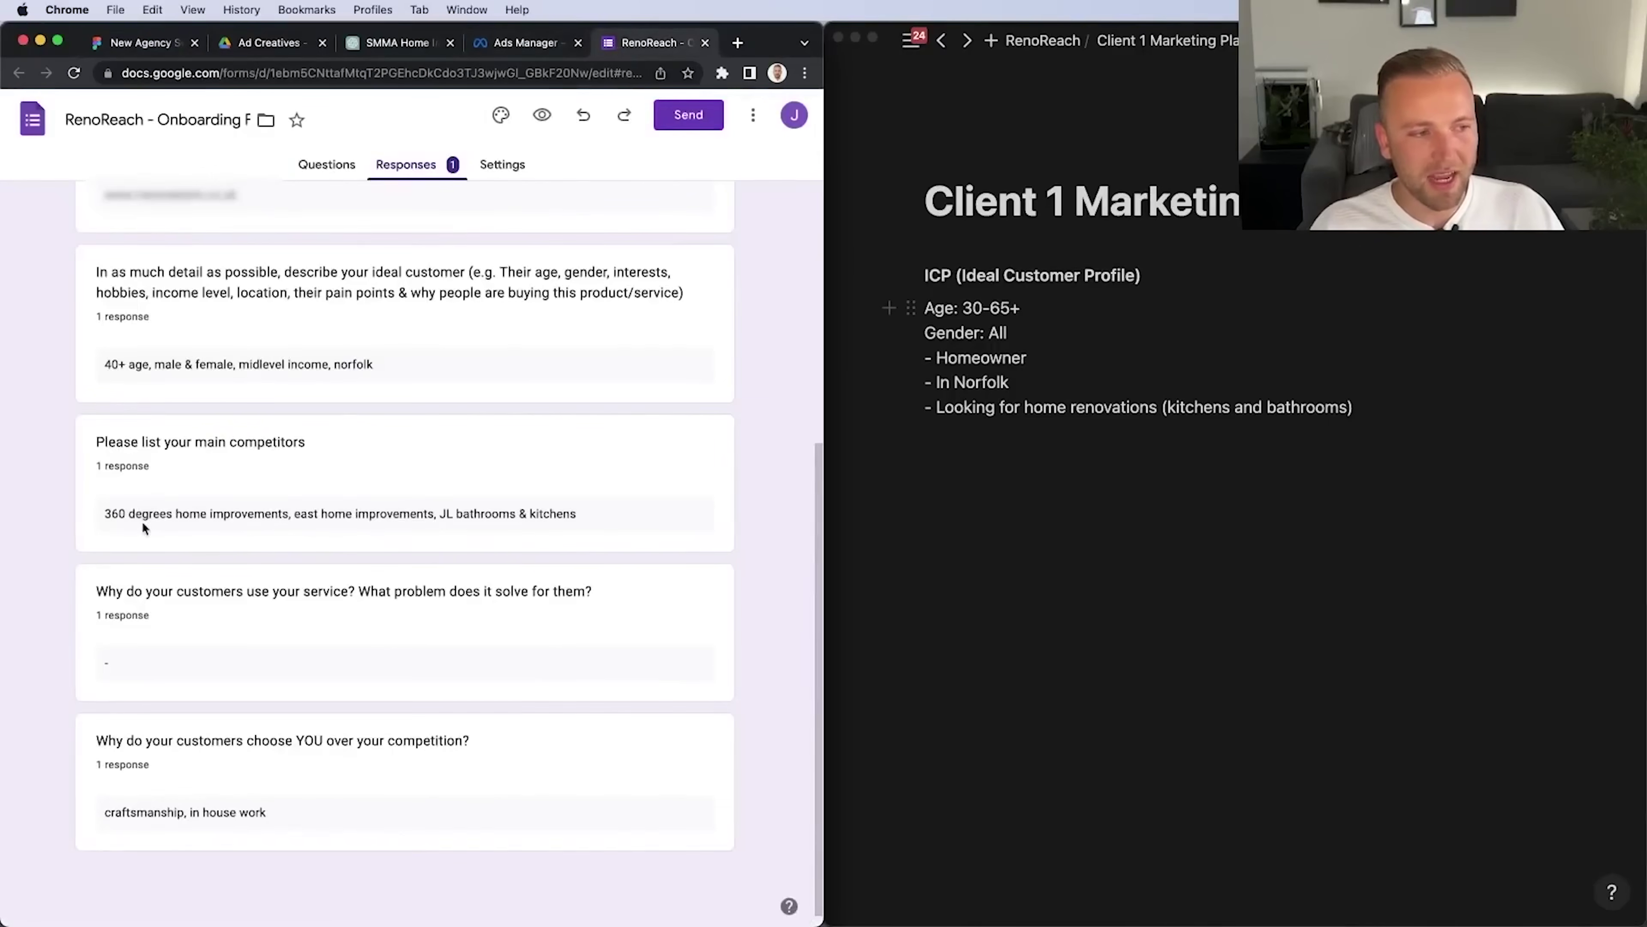
{"action": "left_click_drag", "start_coordinate": [288, 514], "coordinate": [128, 511]}
{"action": "key", "text": "super+c"}
{"action": "left_click", "coordinate": [738, 42]}
{"action": "key", "text": "super+v"}
{"action": "key", "text": "Return"}
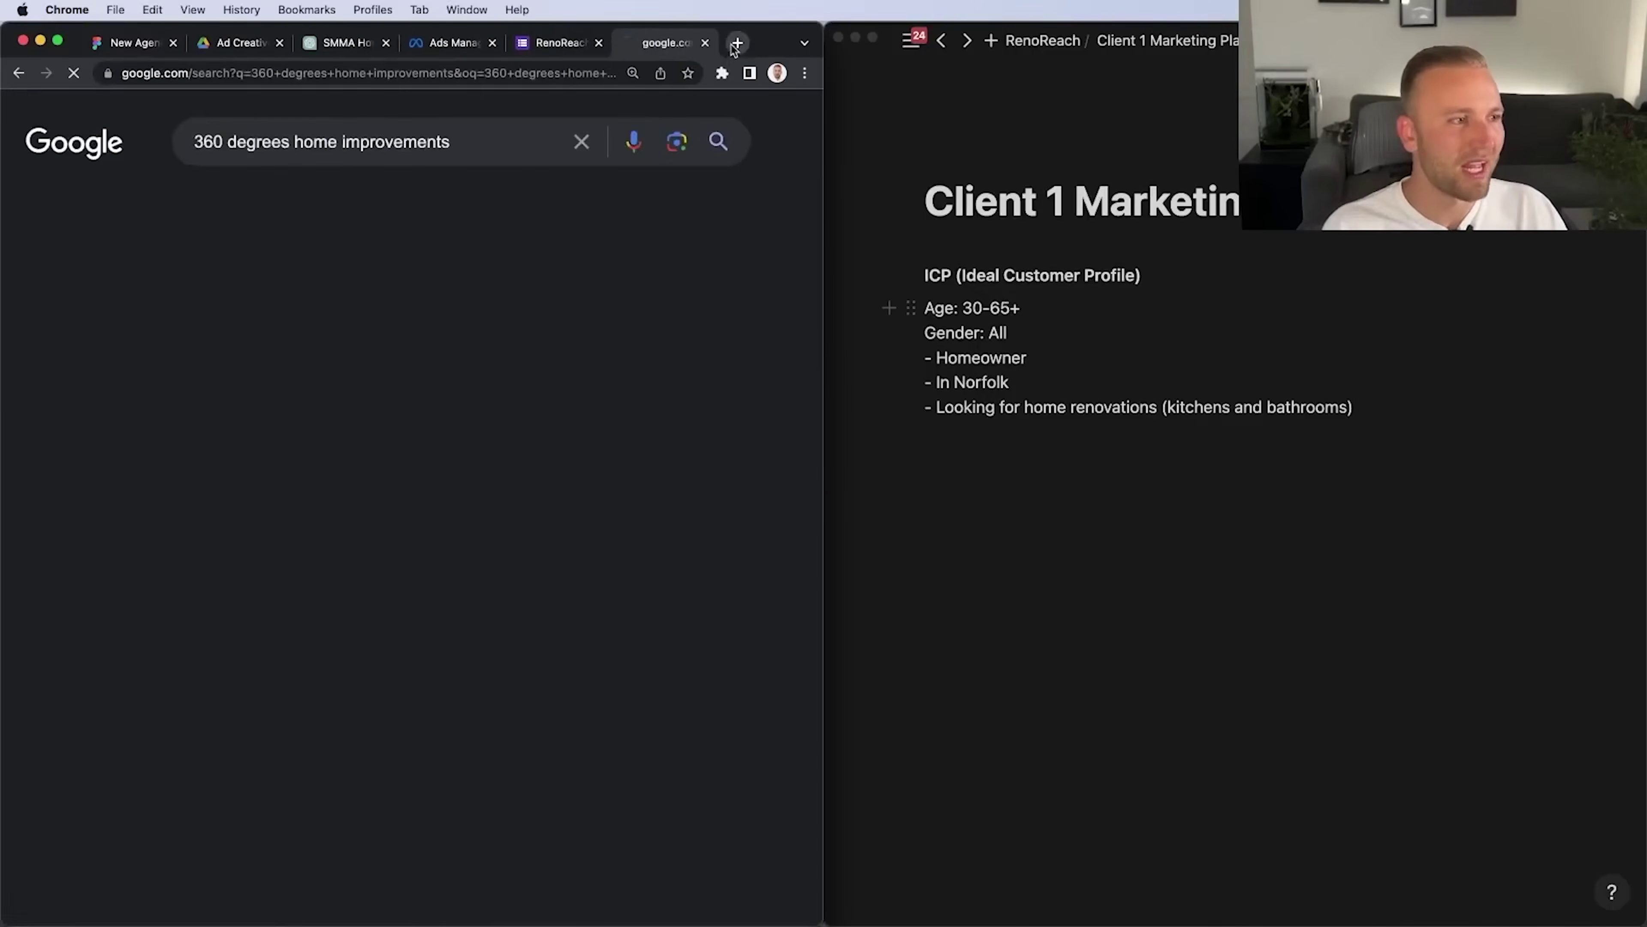
{"action": "left_click", "coordinate": [378, 363]}
Copy the competitor name "east home improvements" from the form responses and search Google for it in a new tab
{"action": "left_click", "coordinate": [545, 44]}
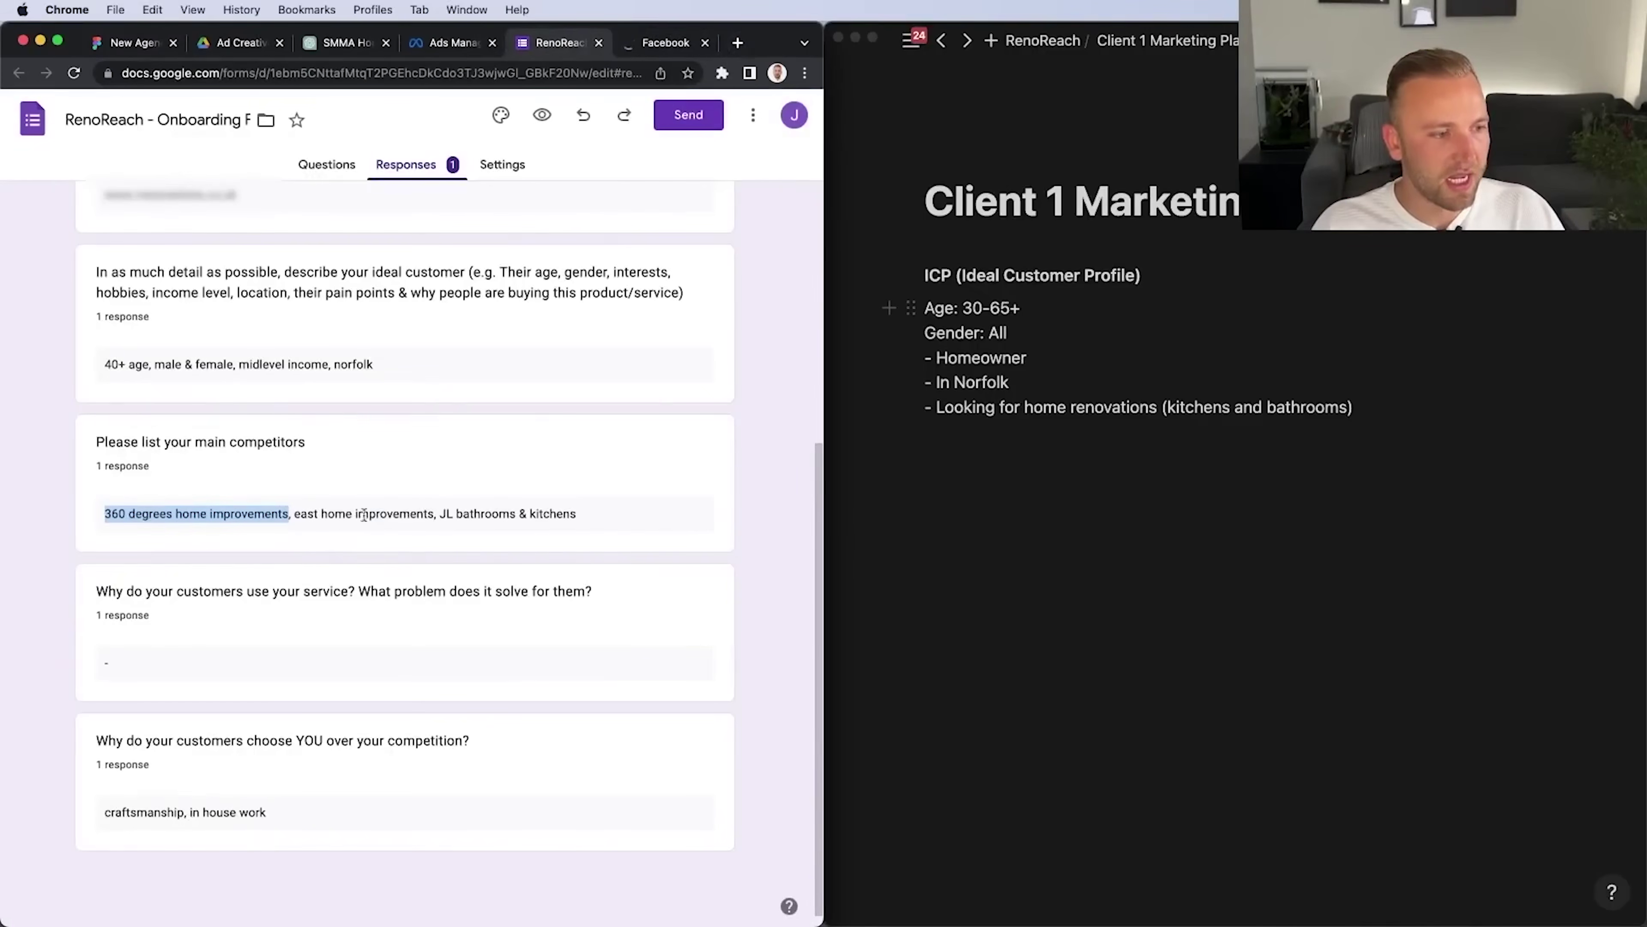
{"action": "left_click_drag", "start_coordinate": [293, 513], "coordinate": [434, 513]}
{"action": "key", "text": "super+c"}
{"action": "left_click", "coordinate": [738, 43]}
{"action": "key", "text": "super+v"}
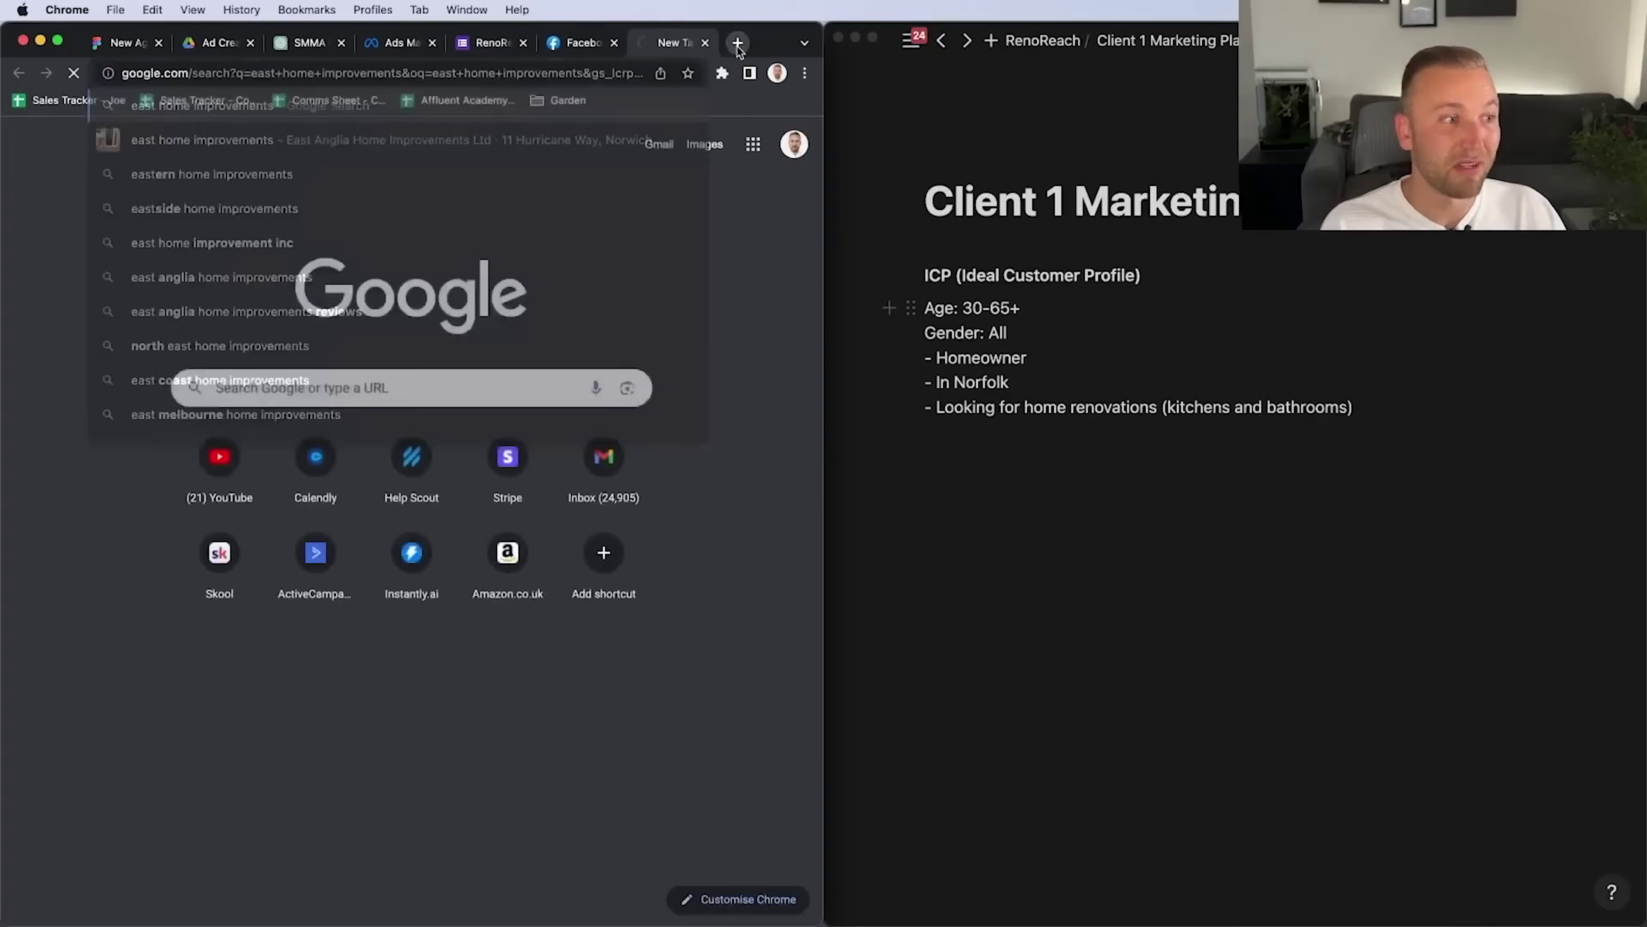
{"action": "key", "text": "Return"}
Copy the competitor name "JL bathrooms & kitchens" from the form responses and search Google for it in a new tab
{"action": "left_click", "coordinate": [491, 42]}
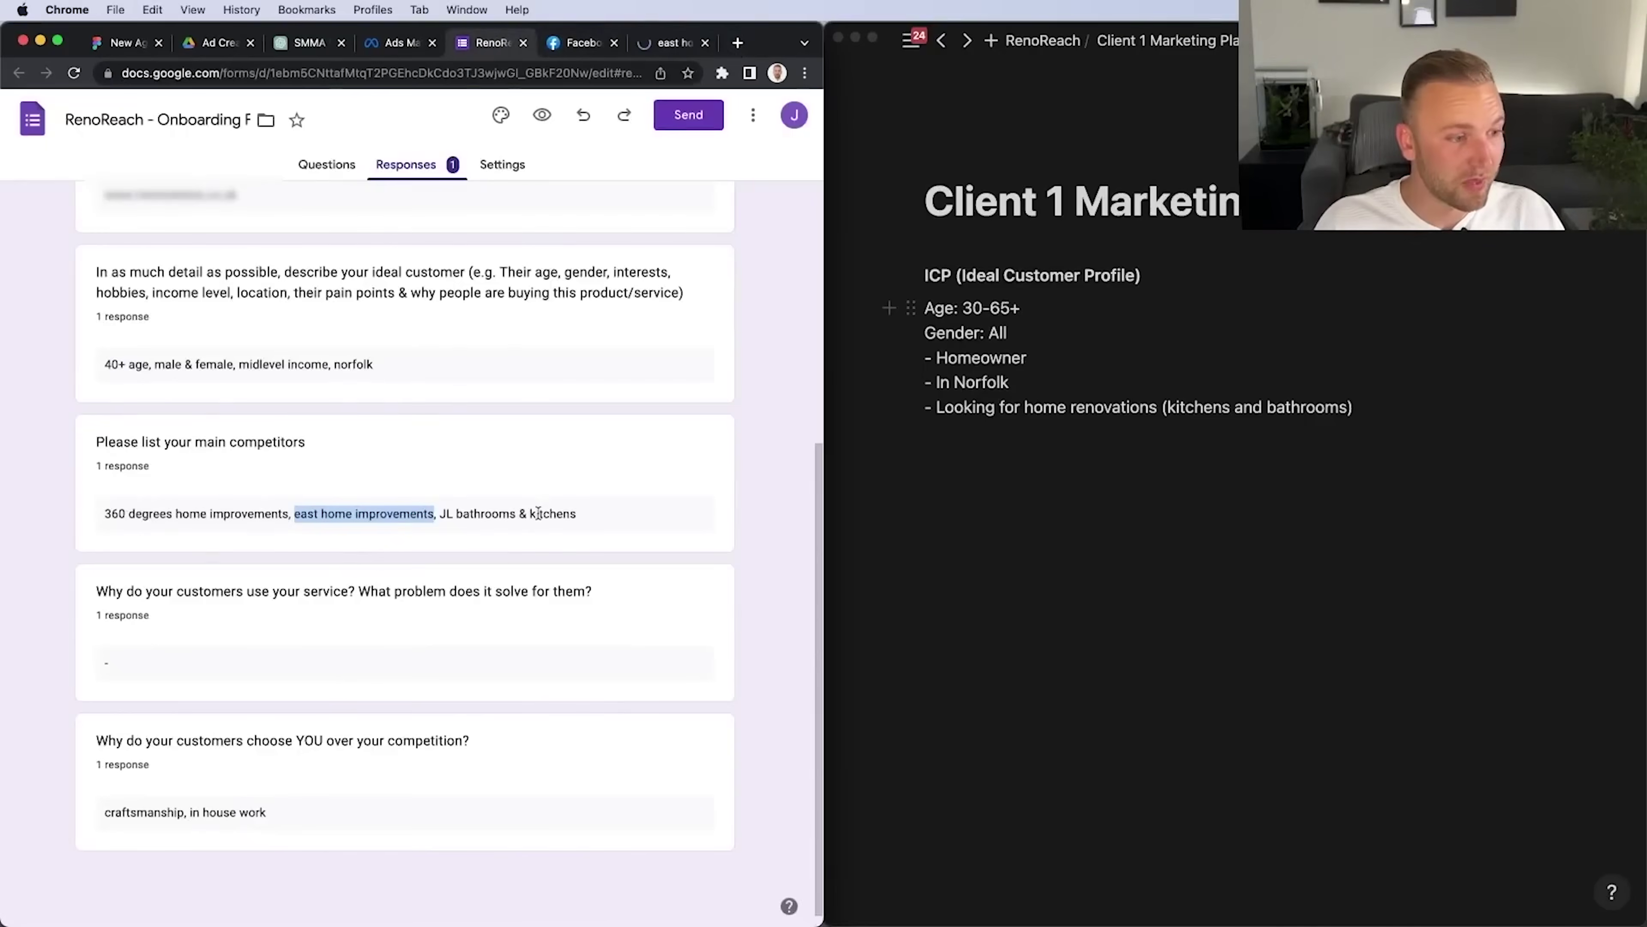
{"action": "left_click", "coordinate": [440, 514]}
{"action": "left_click_drag", "start_coordinate": [440, 514], "coordinate": [602, 516]}
{"action": "key", "text": "super+c"}
{"action": "left_click", "coordinate": [737, 43]}
{"action": "key", "text": "super+v"}
{"action": "key", "text": "Return"}
Examine the intro, posts and About section of the 360 Degrees Home Improvements Facebook page
{"action": "left_click", "coordinate": [528, 44]}
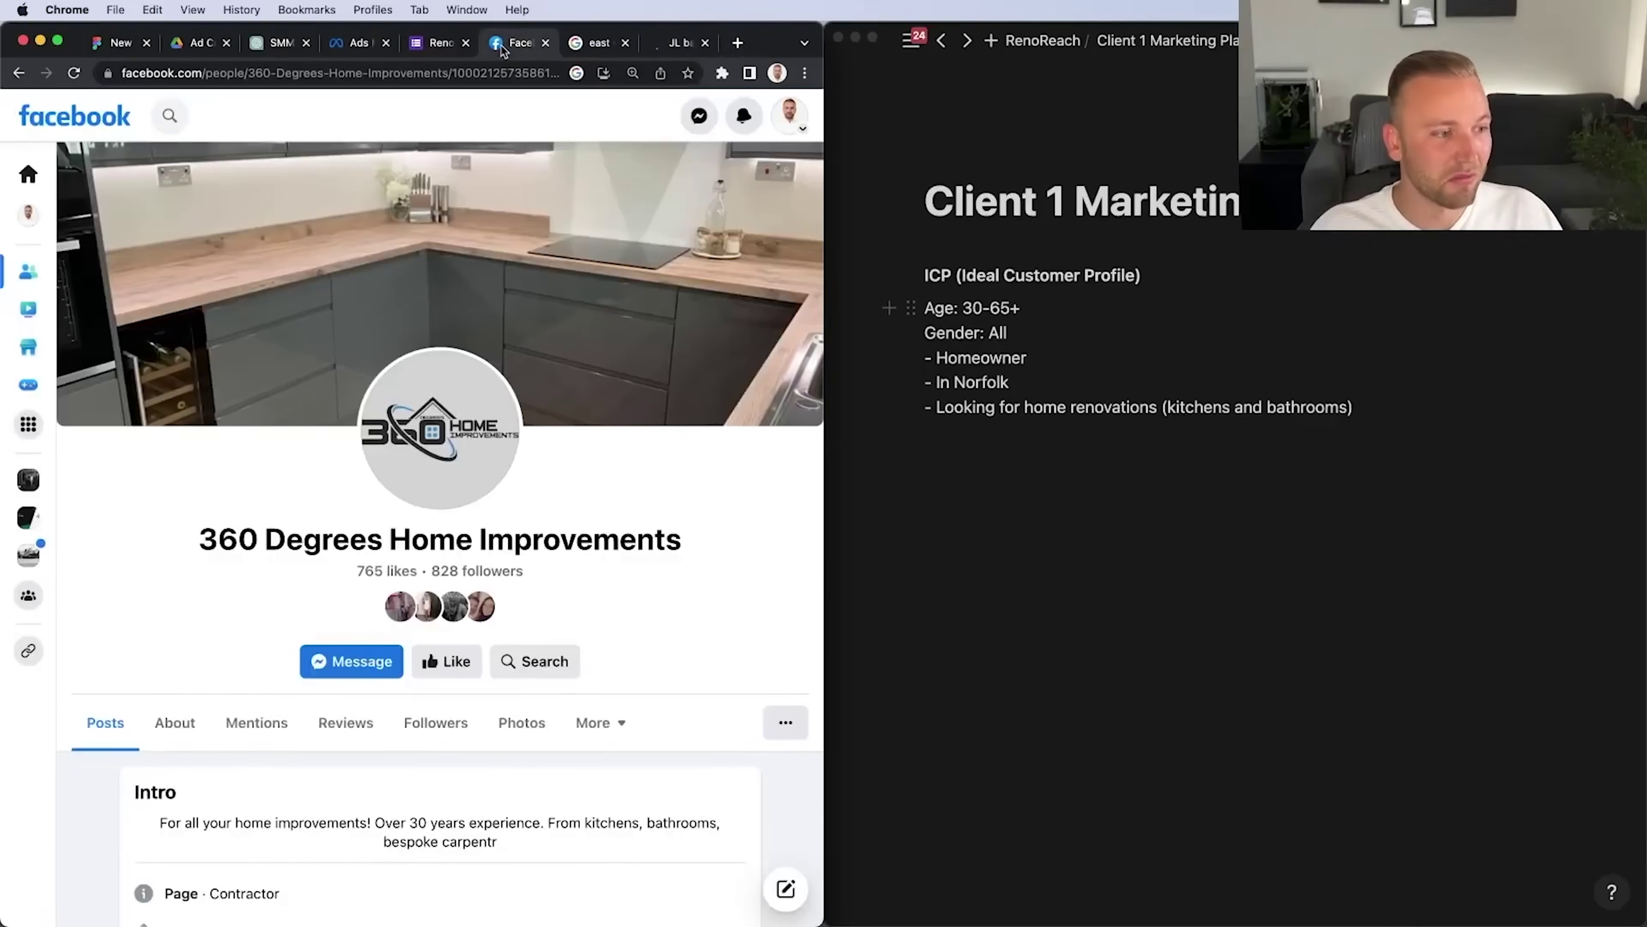
{"action": "scroll", "coordinate": [541, 437], "scroll_direction": "down", "scroll_amount": 4}
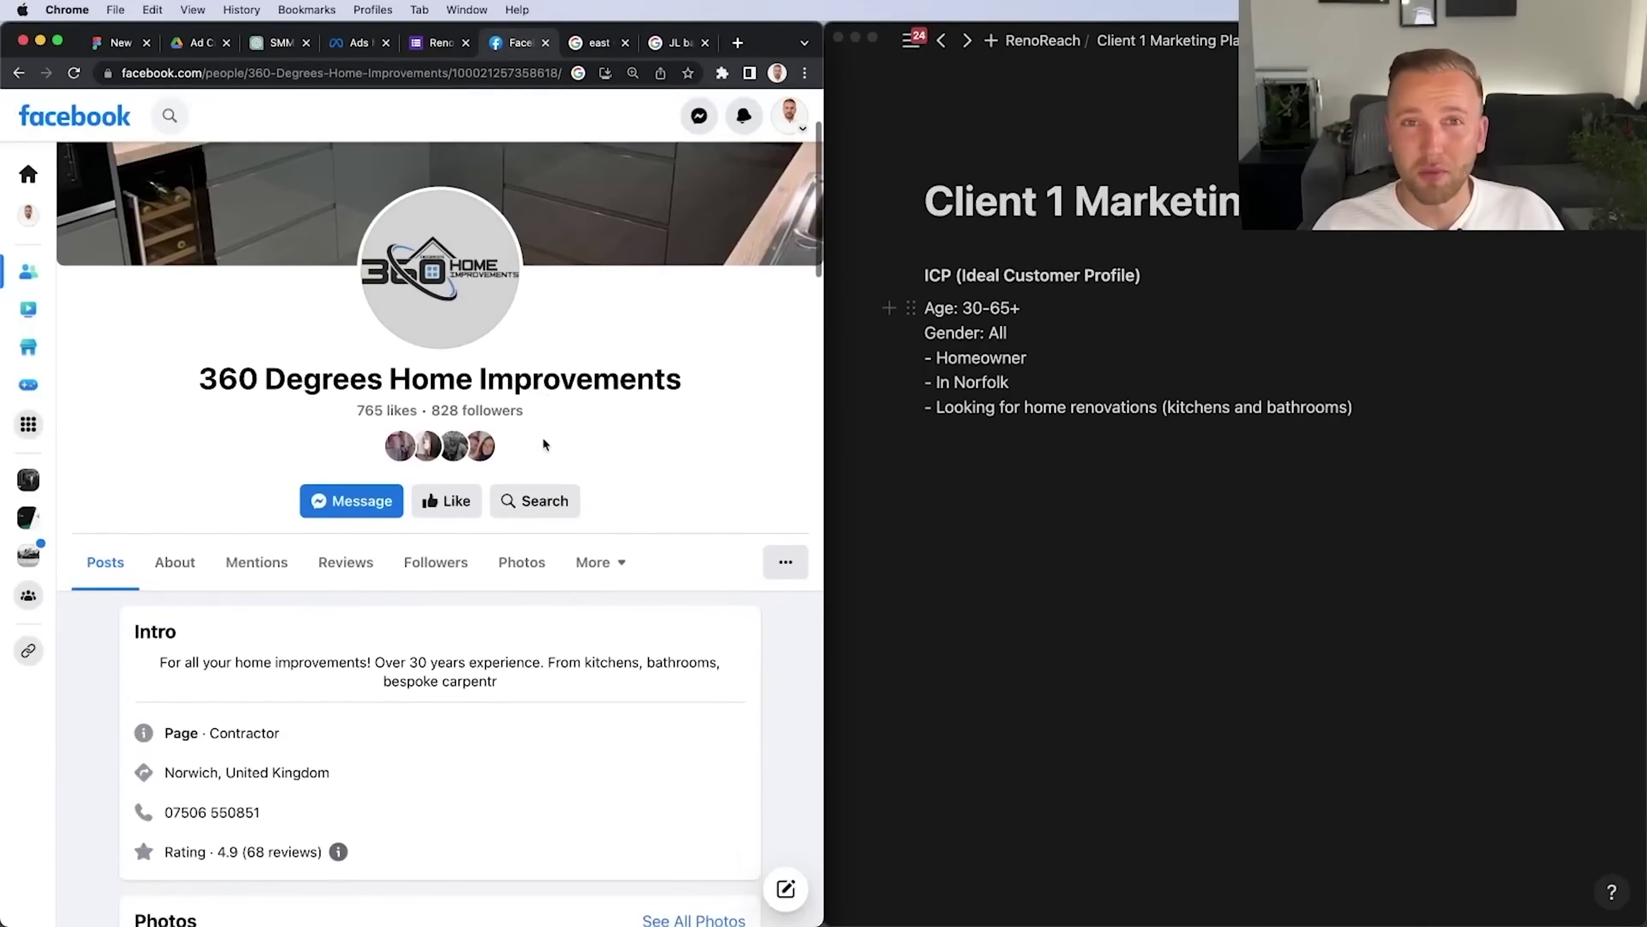
{"action": "scroll", "coordinate": [541, 436], "scroll_direction": "down", "scroll_amount": 4}
{"action": "scroll", "coordinate": [543, 438], "scroll_direction": "down", "scroll_amount": 15}
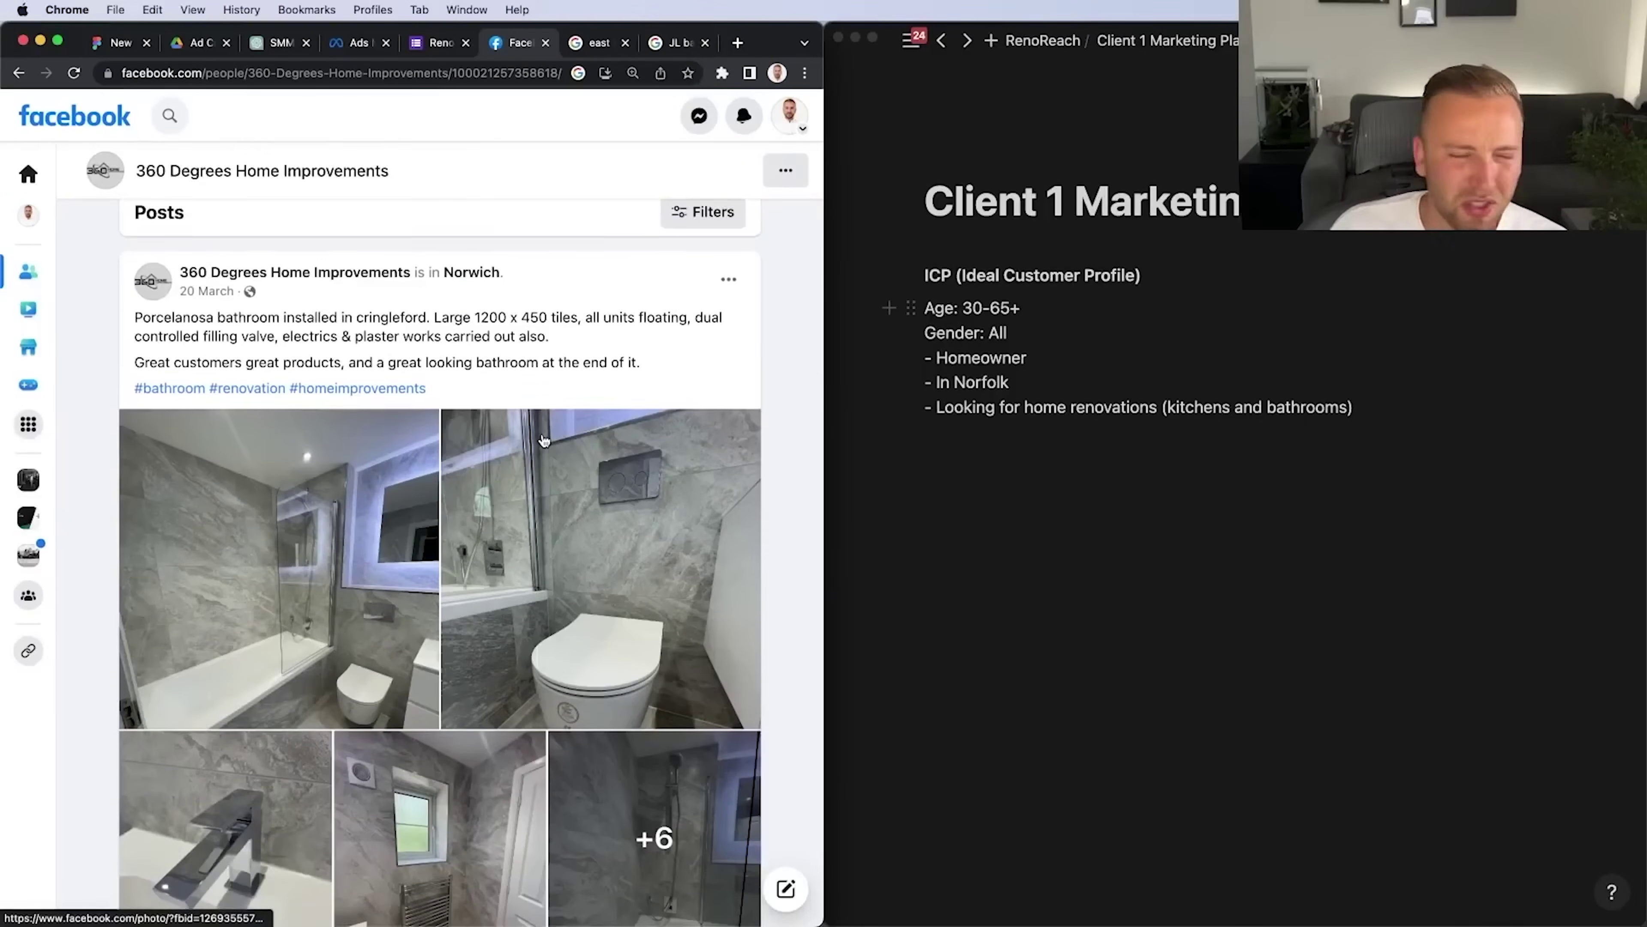
{"action": "scroll", "coordinate": [543, 440], "scroll_direction": "down", "scroll_amount": 15}
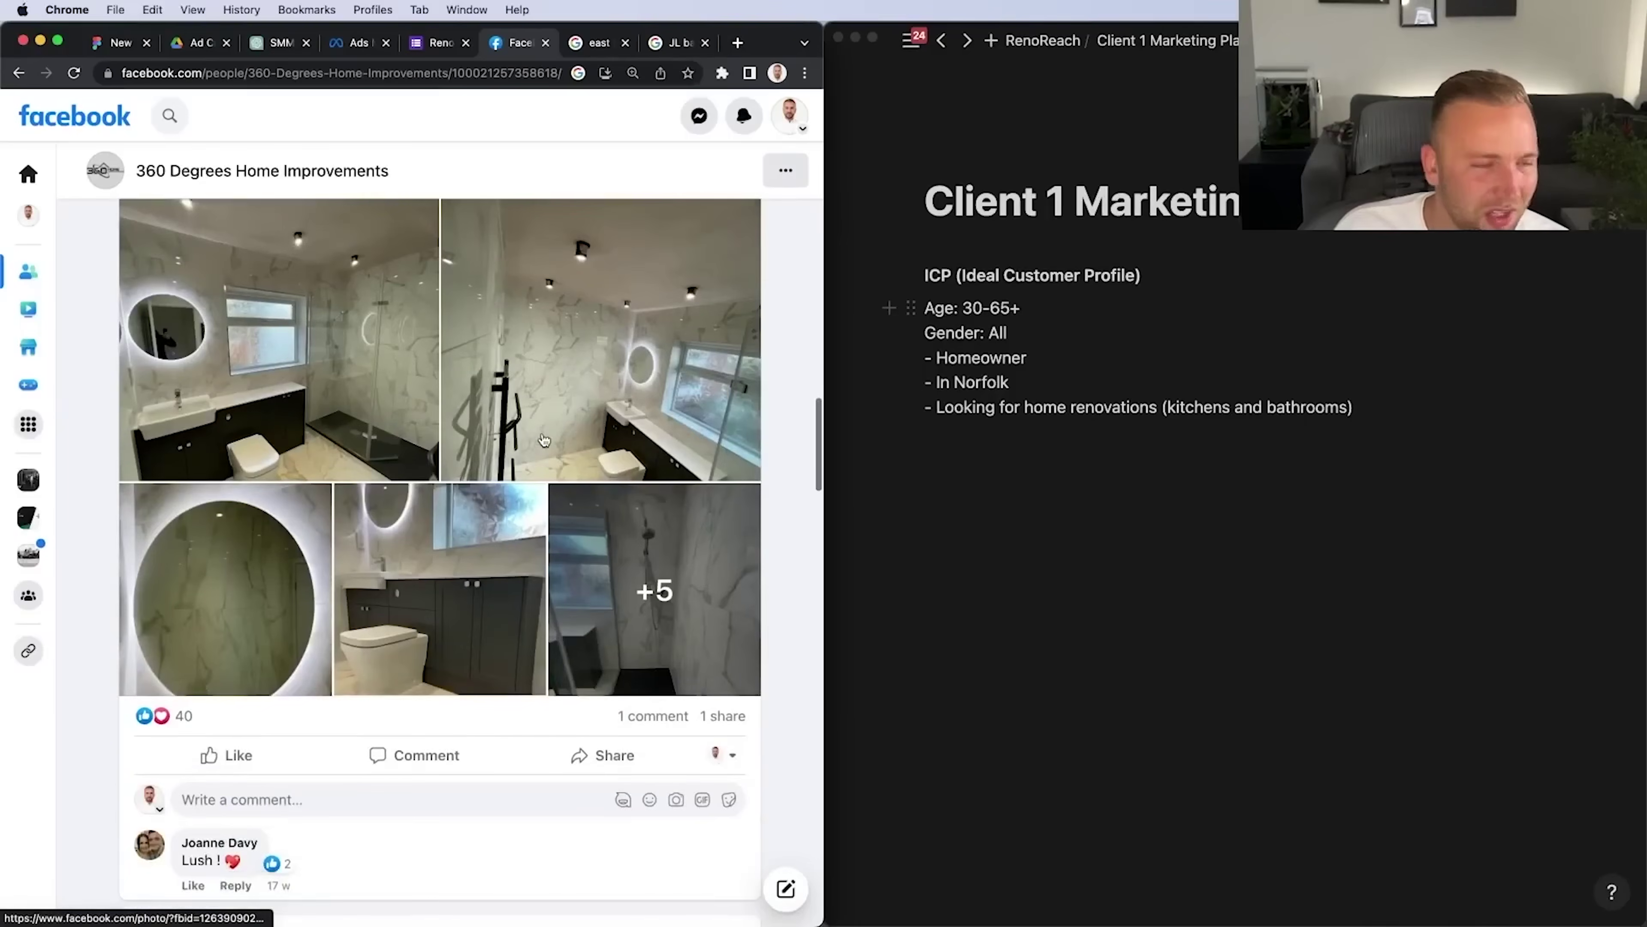
{"action": "scroll", "coordinate": [542, 434], "scroll_direction": "up", "scroll_amount": 15}
{"action": "scroll", "coordinate": [542, 434], "scroll_direction": "down", "scroll_amount": 12}
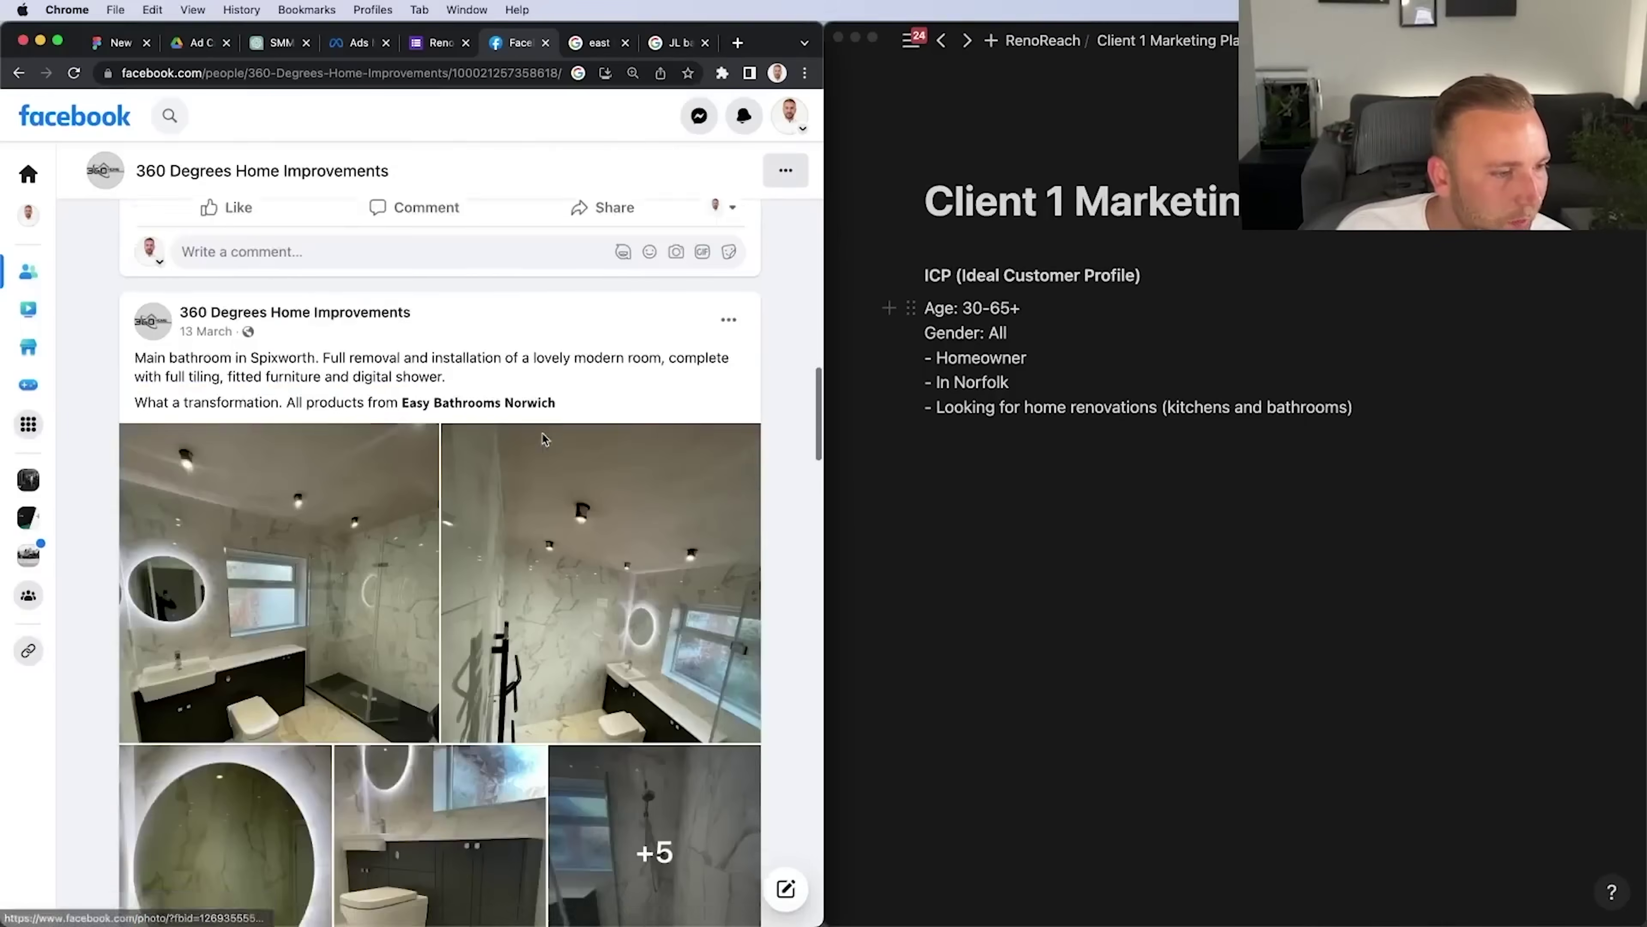
{"action": "scroll", "coordinate": [541, 434], "scroll_direction": "down", "scroll_amount": 5}
{"action": "scroll", "coordinate": [541, 434], "scroll_direction": "up", "scroll_amount": 3}
{"action": "scroll", "coordinate": [542, 435], "scroll_direction": "down", "scroll_amount": 12}
{"action": "scroll", "coordinate": [542, 433], "scroll_direction": "up", "scroll_amount": 20}
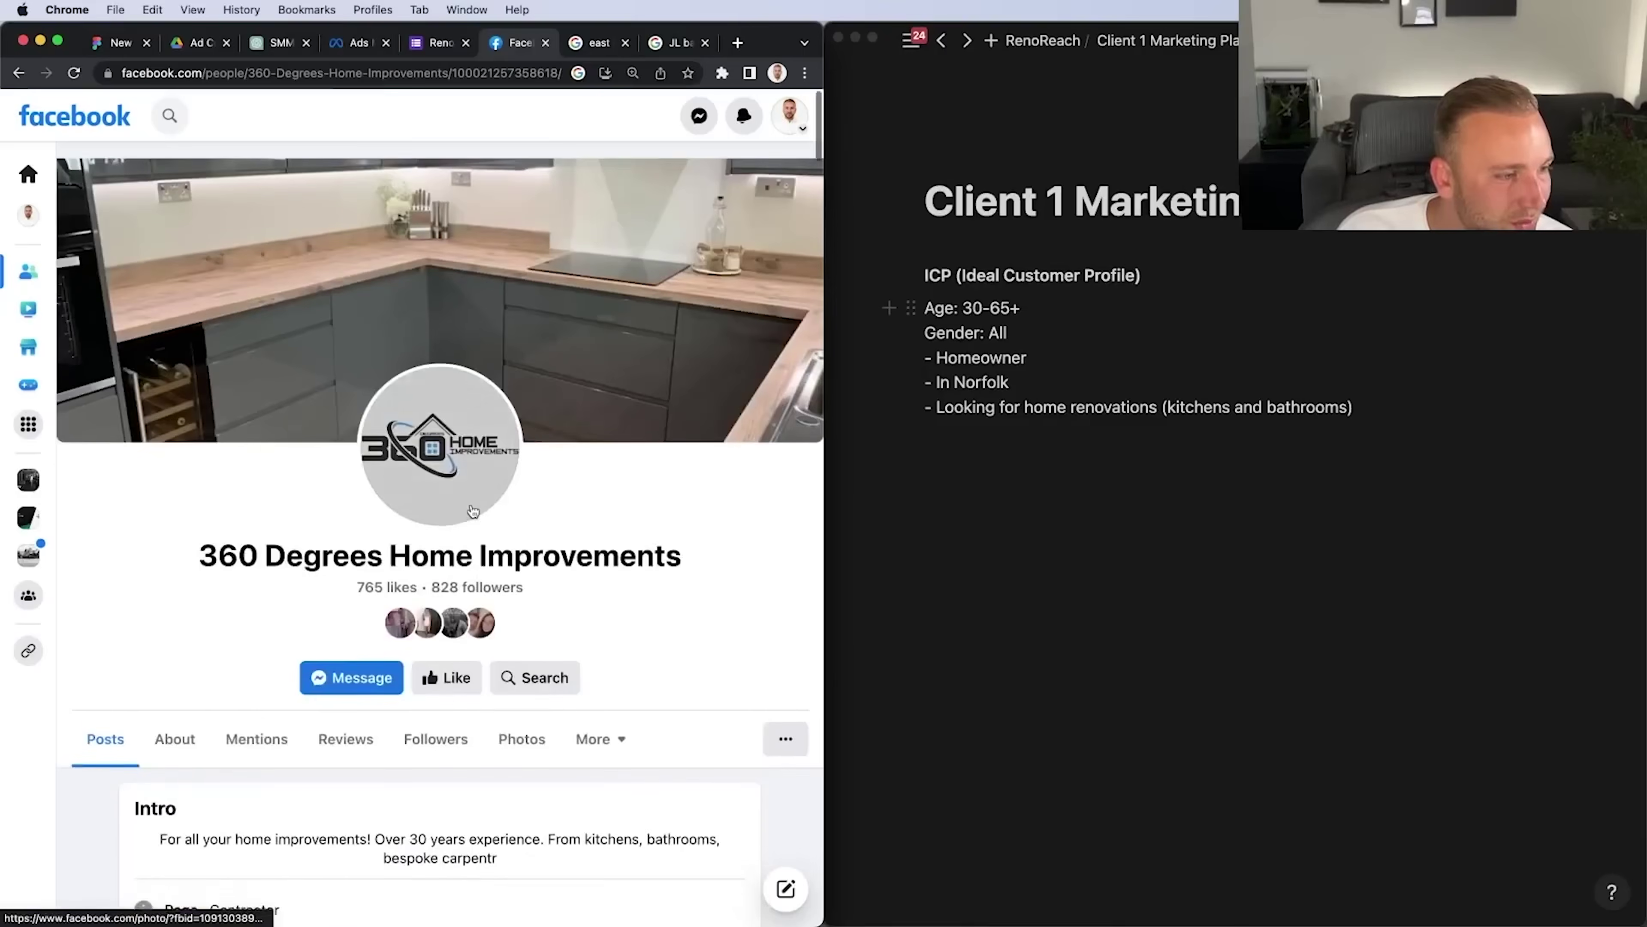
{"action": "scroll", "coordinate": [473, 511], "scroll_direction": "down", "scroll_amount": 8}
{"action": "scroll", "coordinate": [302, 405], "scroll_direction": "up", "scroll_amount": 5}
{"action": "left_click", "coordinate": [187, 435]}
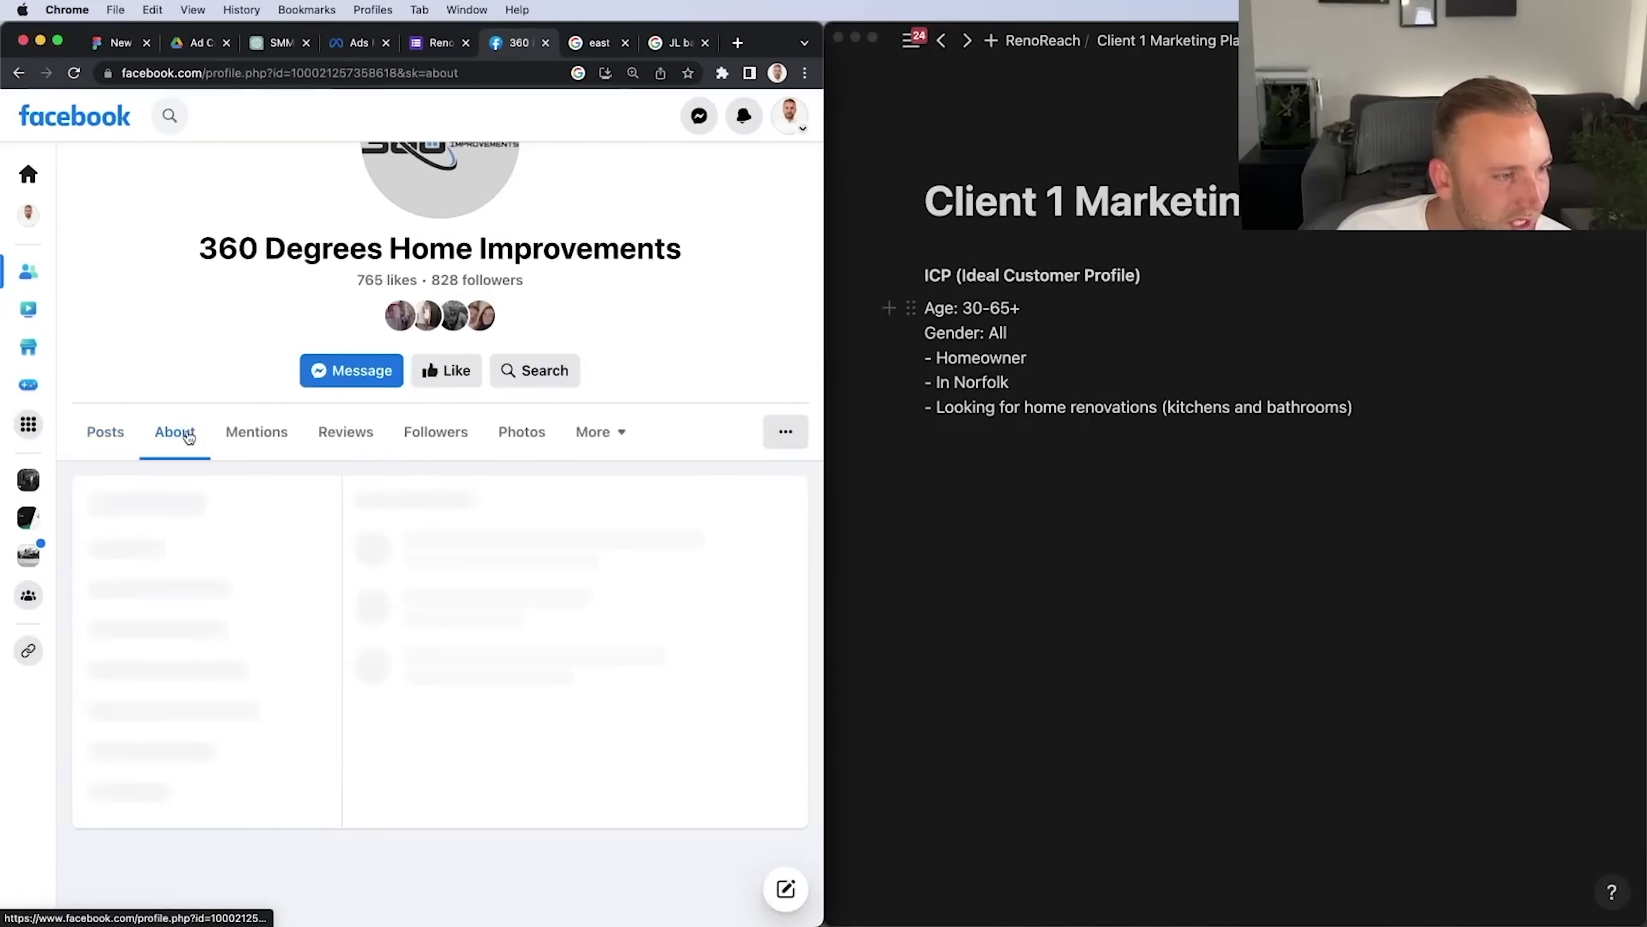
Go back to the Google results for 360 degrees home improvements, skim the listings, and close that tab
{"action": "key", "text": "super+bracketleft"}
{"action": "scroll", "coordinate": [588, 705], "scroll_direction": "down", "scroll_amount": 10}
{"action": "scroll", "coordinate": [405, 618], "scroll_direction": "left", "scroll_amount": 3}
{"action": "scroll", "coordinate": [423, 596], "scroll_direction": "up", "scroll_amount": 10}
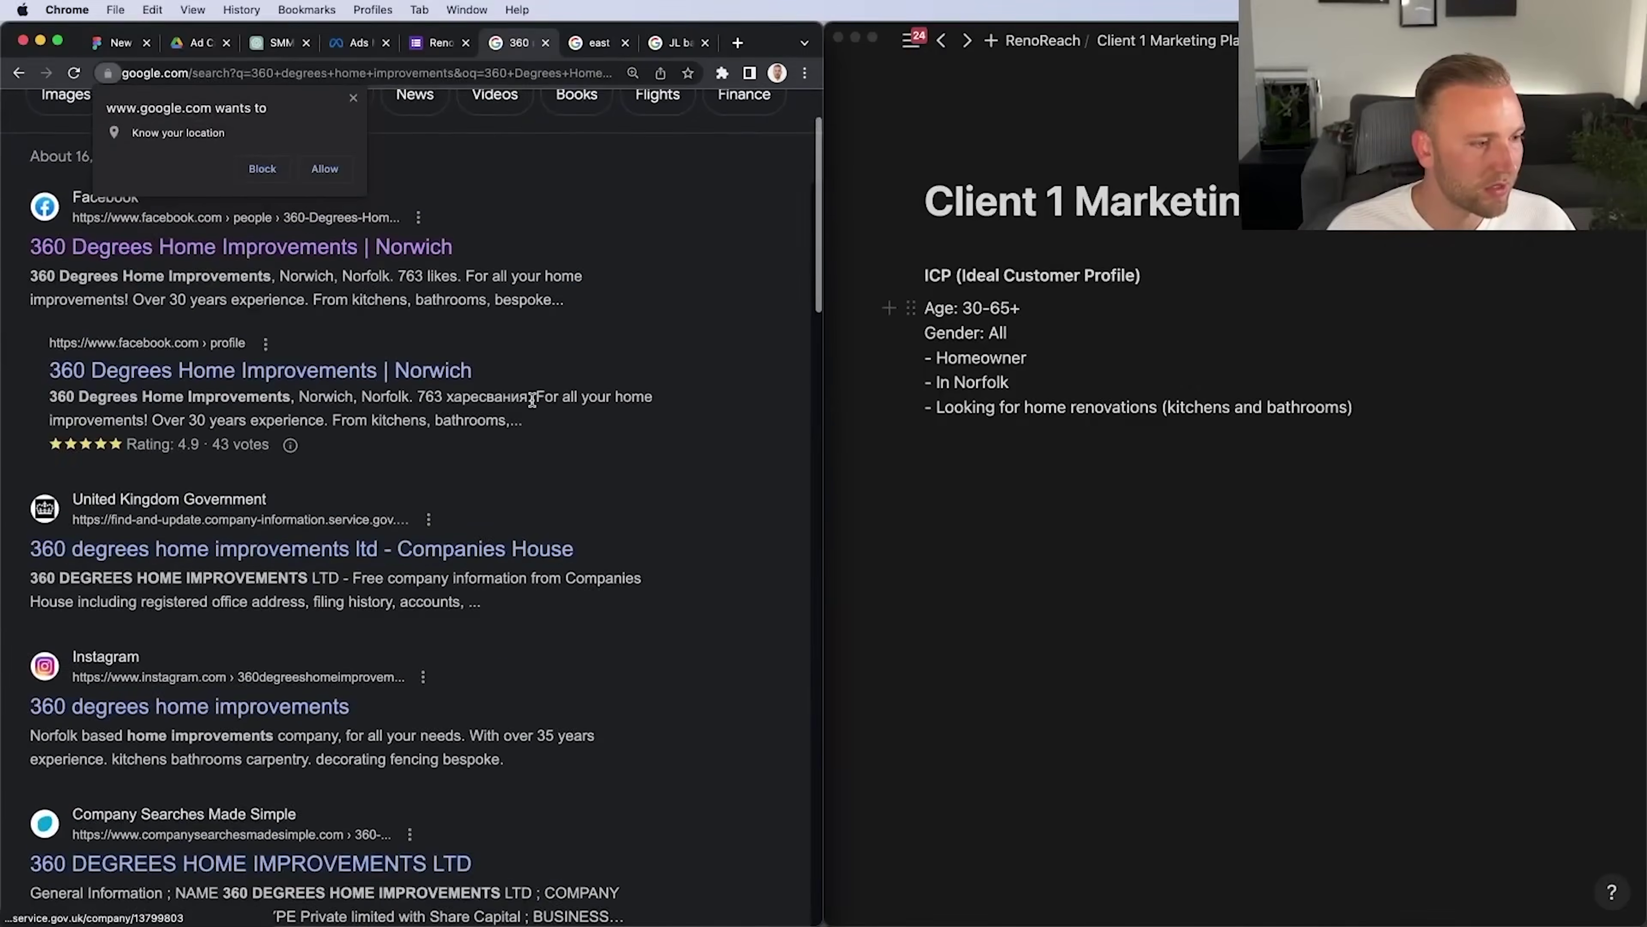
{"action": "scroll", "coordinate": [531, 399], "scroll_direction": "up", "scroll_amount": 3}
{"action": "key", "text": "super+w"}
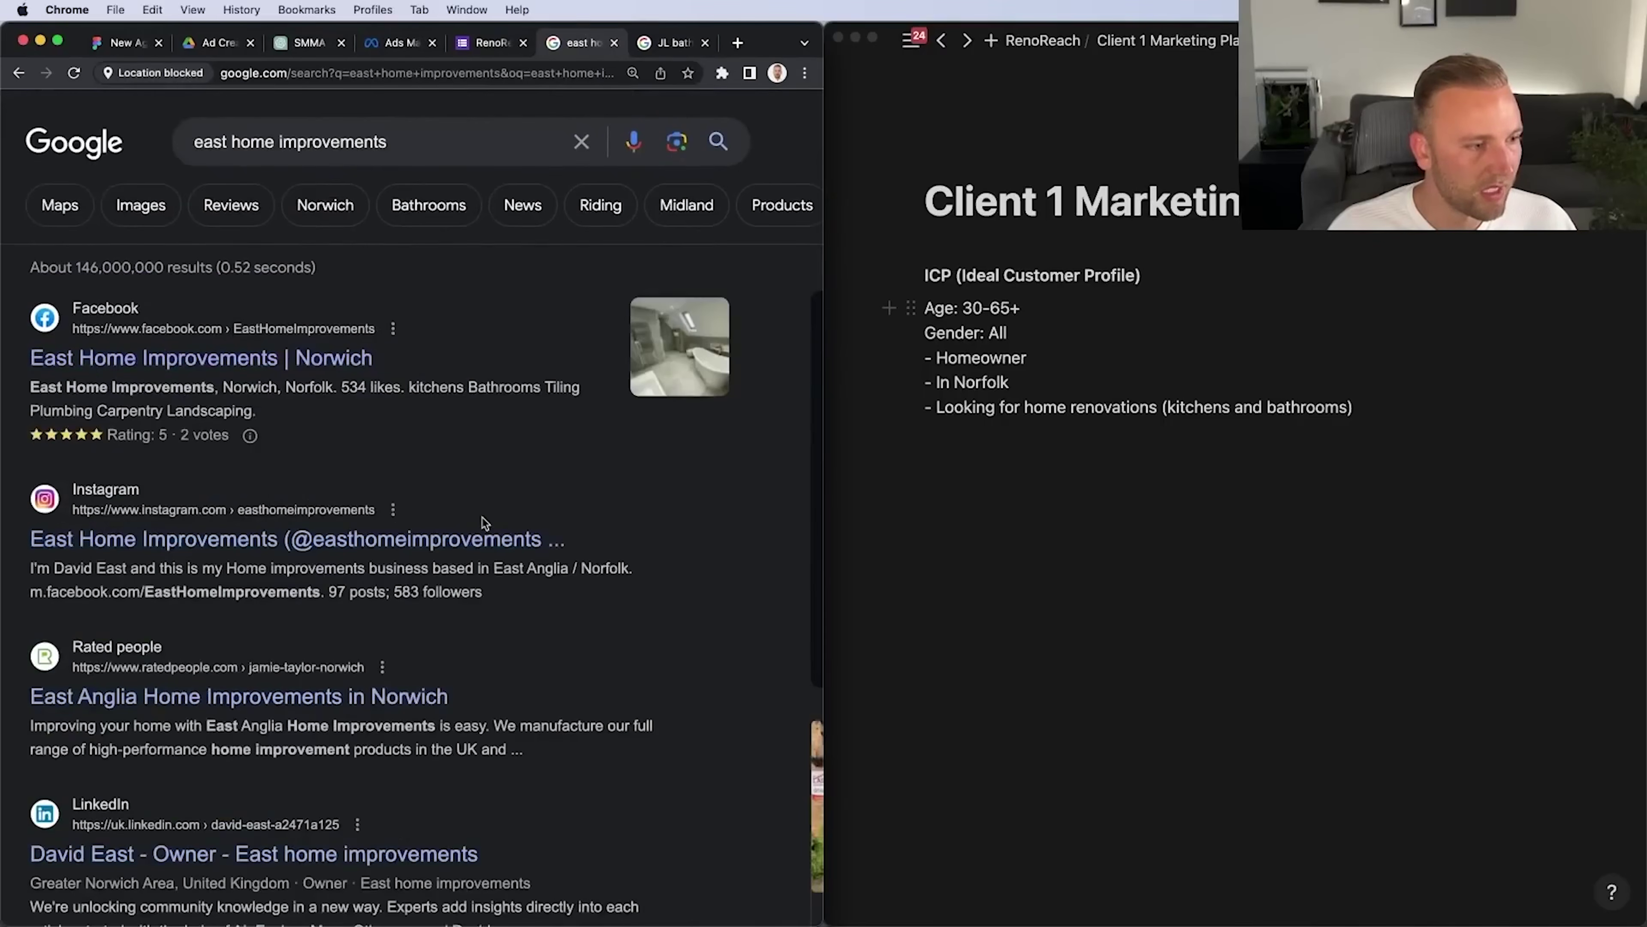
Open the East Home Improvements Instagram profile from the search results and look through its posts
{"action": "left_click", "coordinate": [483, 539]}
{"action": "scroll", "coordinate": [626, 367], "scroll_direction": "down", "scroll_amount": 5}
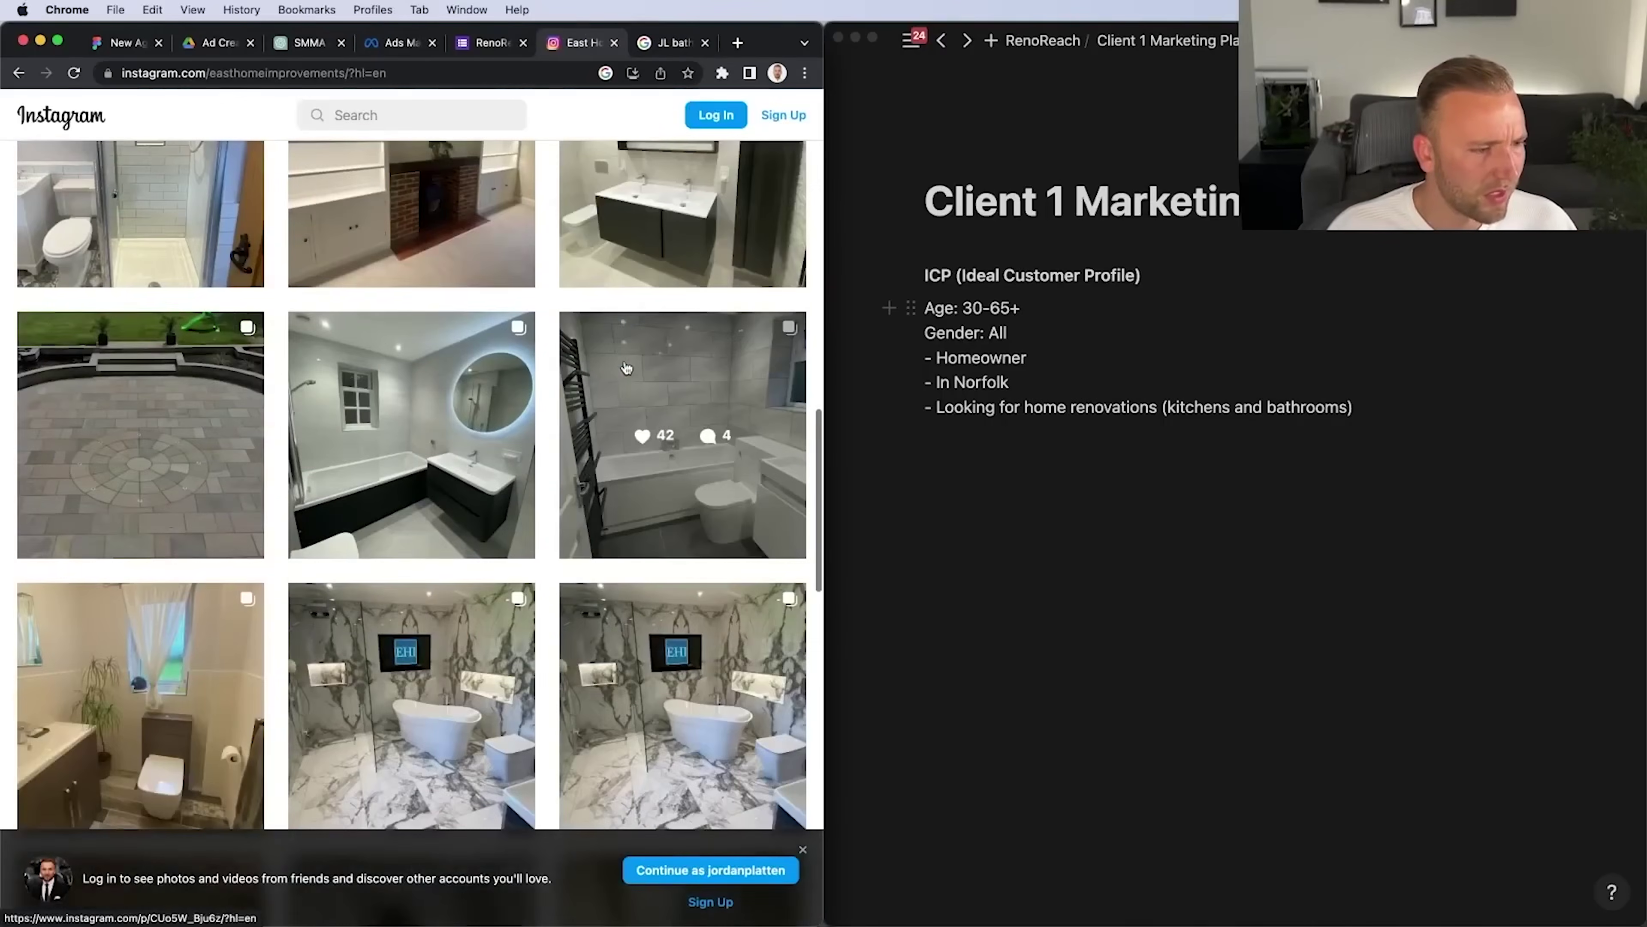
{"action": "scroll", "coordinate": [626, 367], "scroll_direction": "down", "scroll_amount": 8}
{"action": "scroll", "coordinate": [626, 370], "scroll_direction": "down", "scroll_amount": 12}
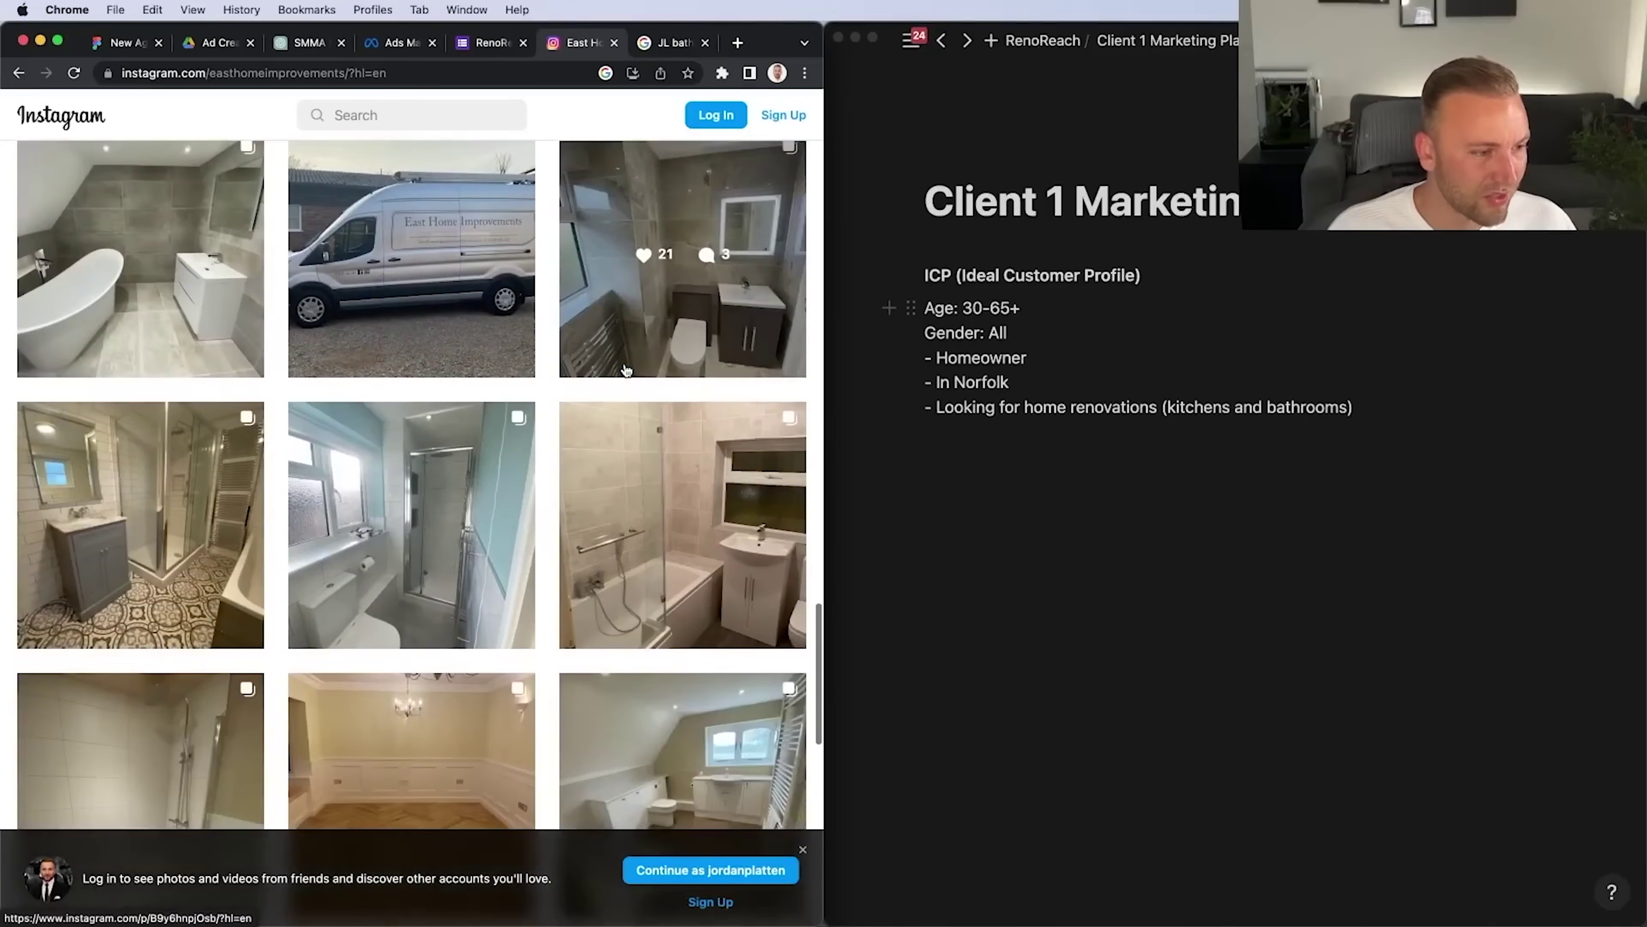
Close the East Home Improvements profile, open the JL Bathrooms and Kitchens Facebook page from the search results, and view its intro and photos
{"action": "left_click", "coordinate": [613, 43]}
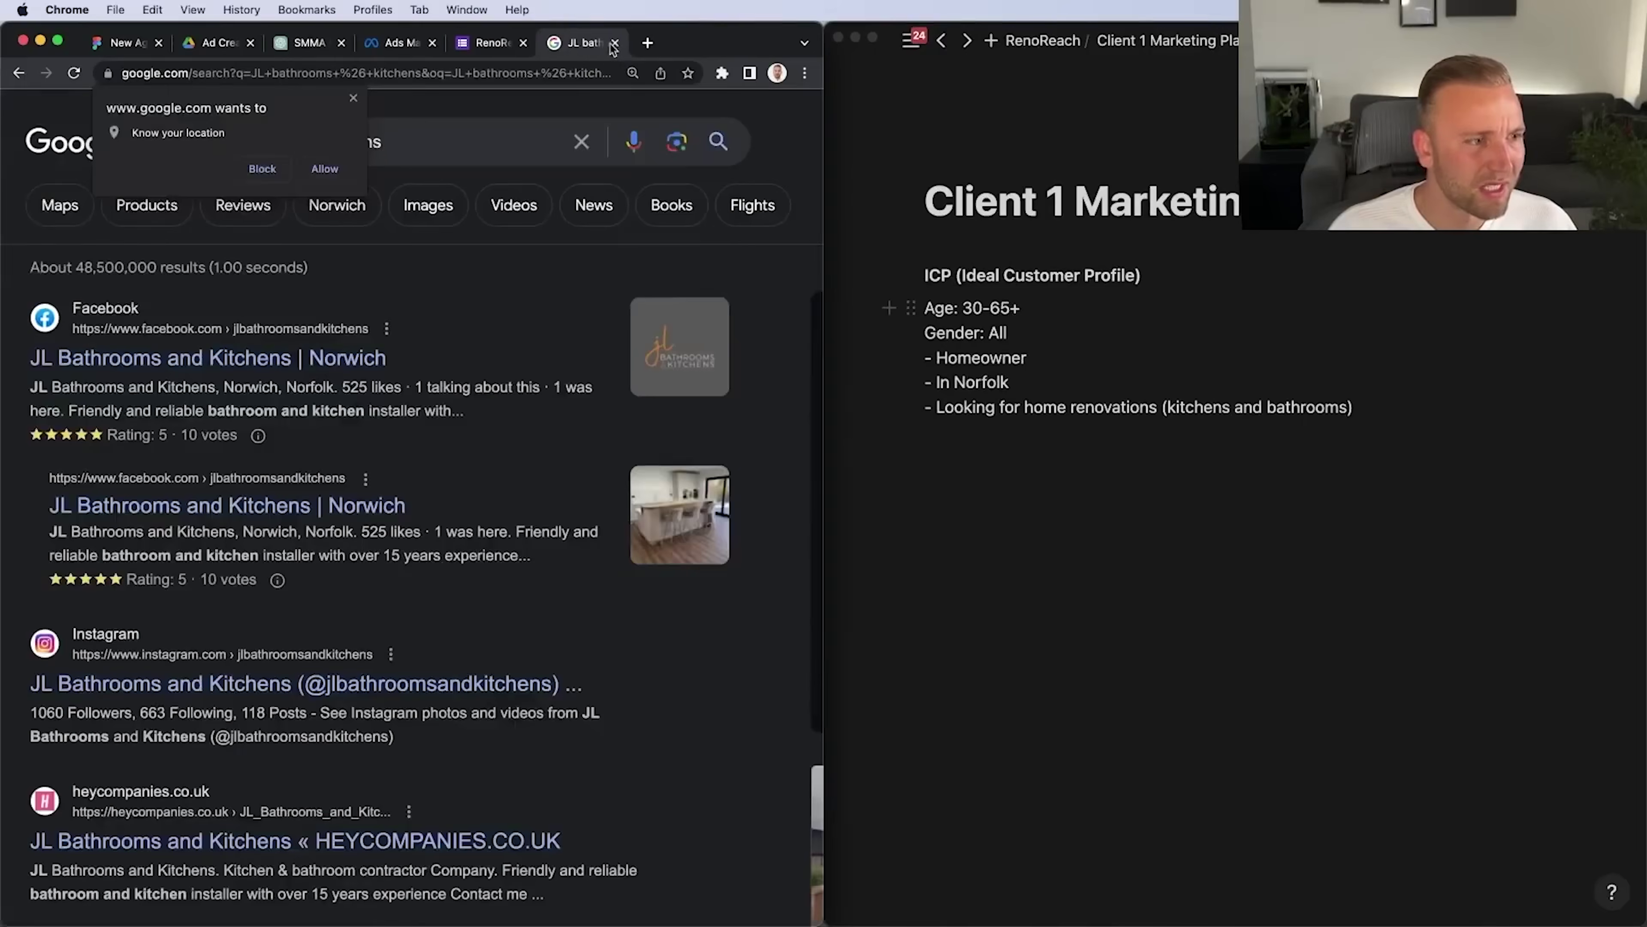
{"action": "left_click", "coordinate": [614, 43]}
{"action": "scroll", "coordinate": [617, 501], "scroll_direction": "down", "scroll_amount": 6}
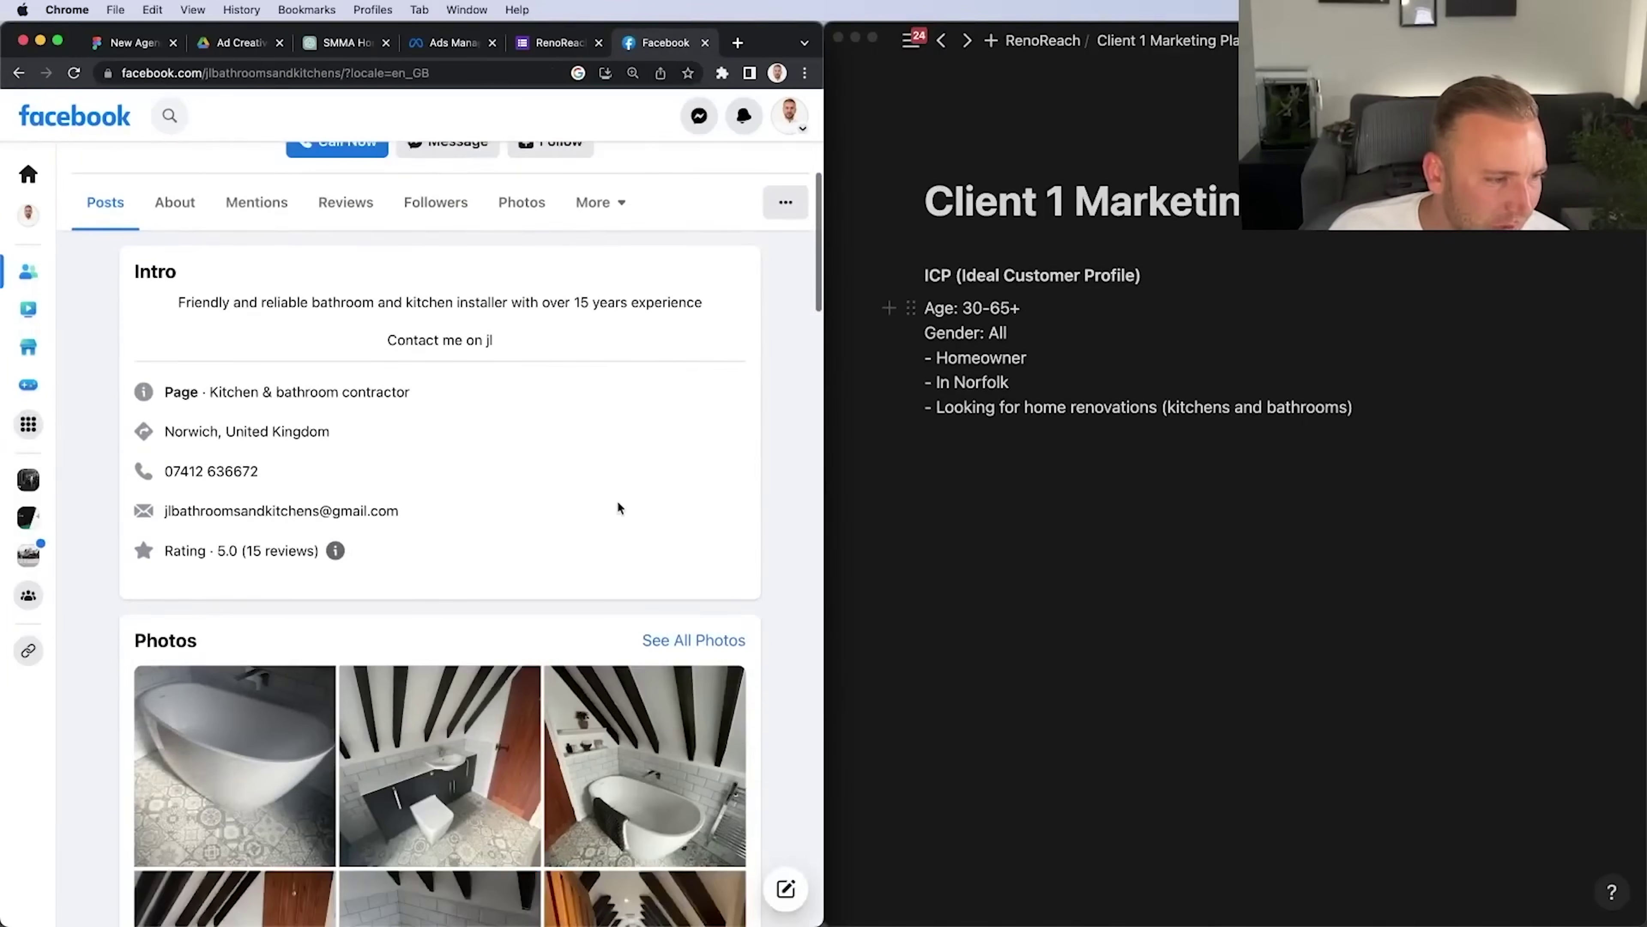
{"action": "scroll", "coordinate": [617, 500], "scroll_direction": "down", "scroll_amount": 12}
{"action": "scroll", "coordinate": [618, 484], "scroll_direction": "up", "scroll_amount": 11}
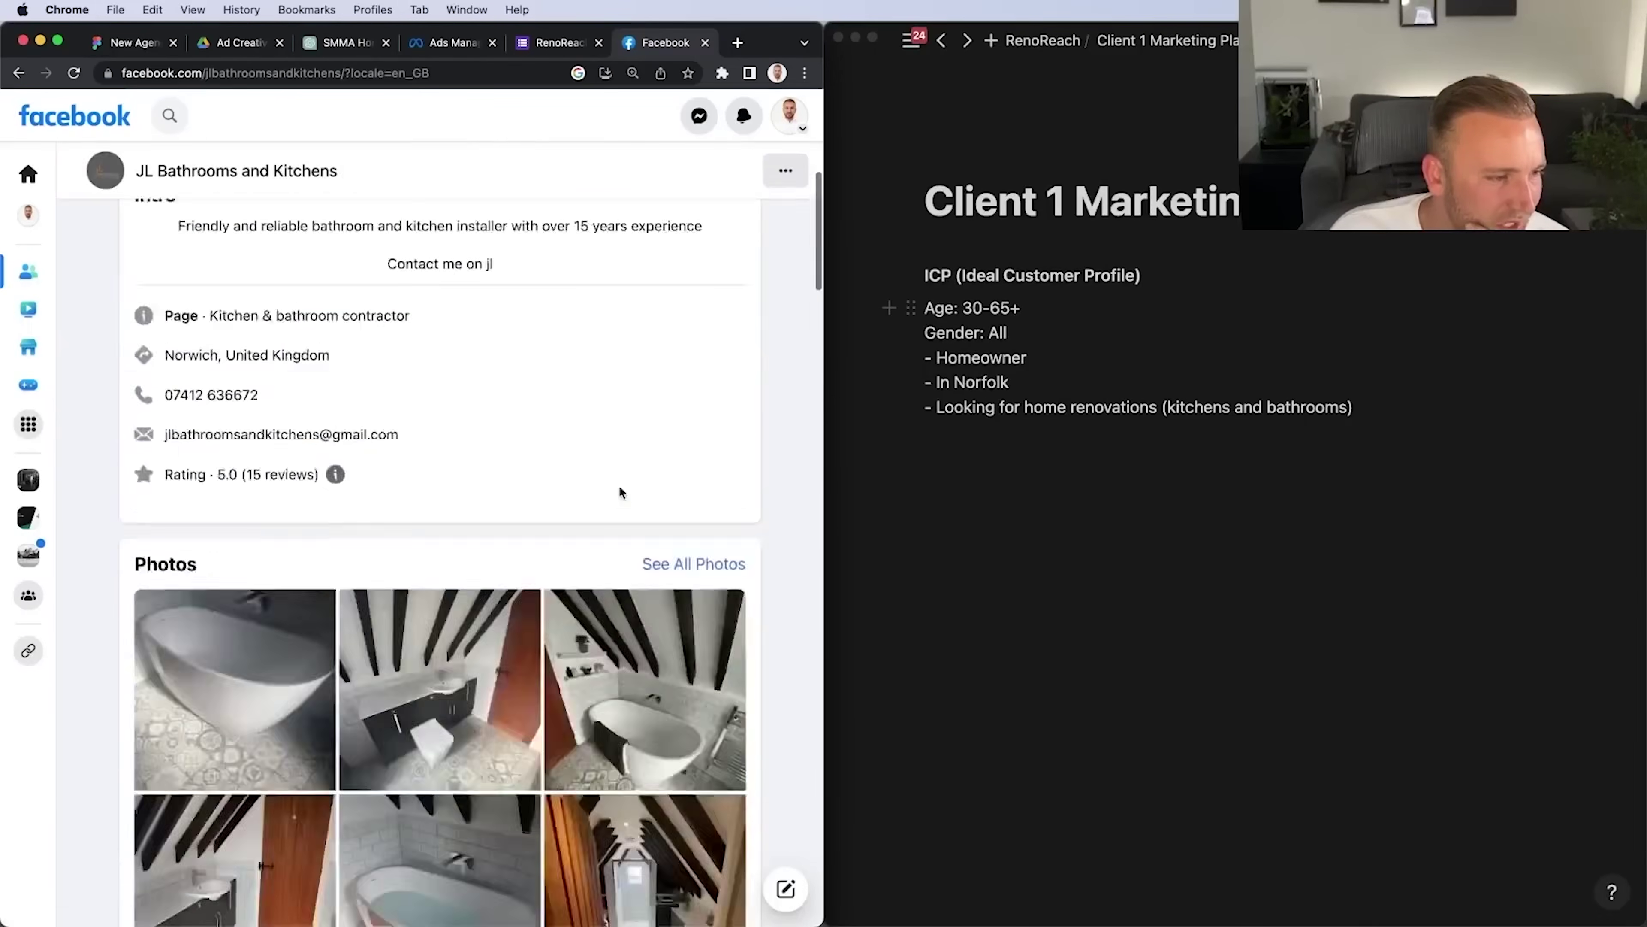
{"action": "scroll", "coordinate": [618, 484], "scroll_direction": "up", "scroll_amount": 5}
Check the page transparency details of JL Bathrooms and Kitchens for ads, and close them
{"action": "left_click", "coordinate": [174, 349]}
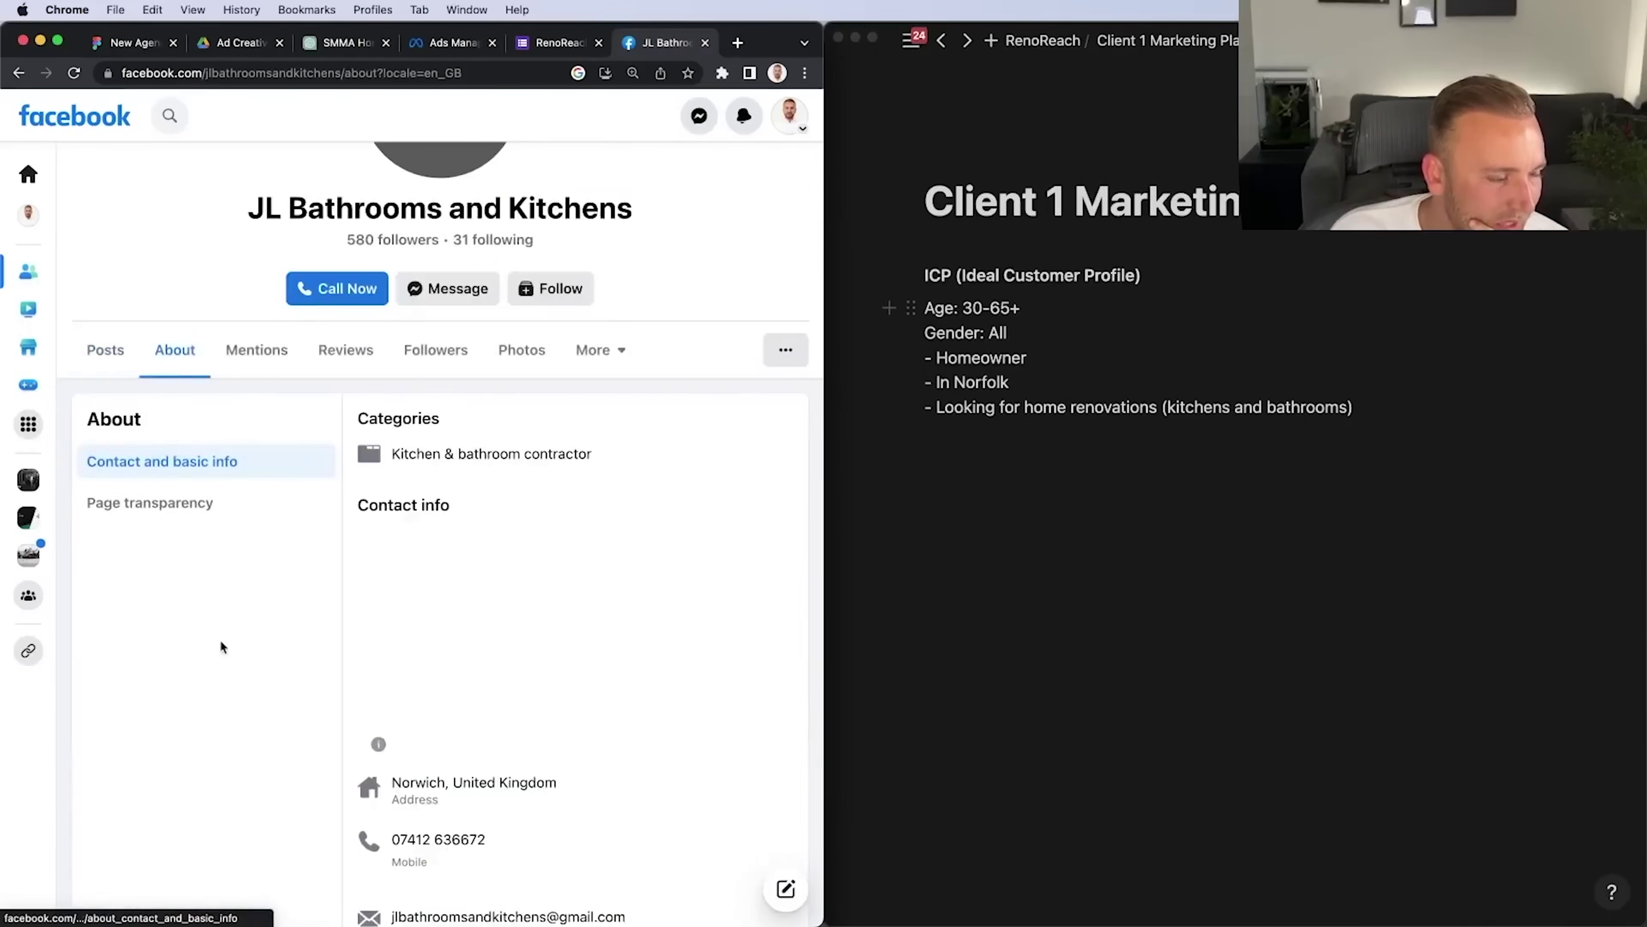
{"action": "left_click", "coordinate": [187, 510]}
{"action": "left_click", "coordinate": [474, 682]}
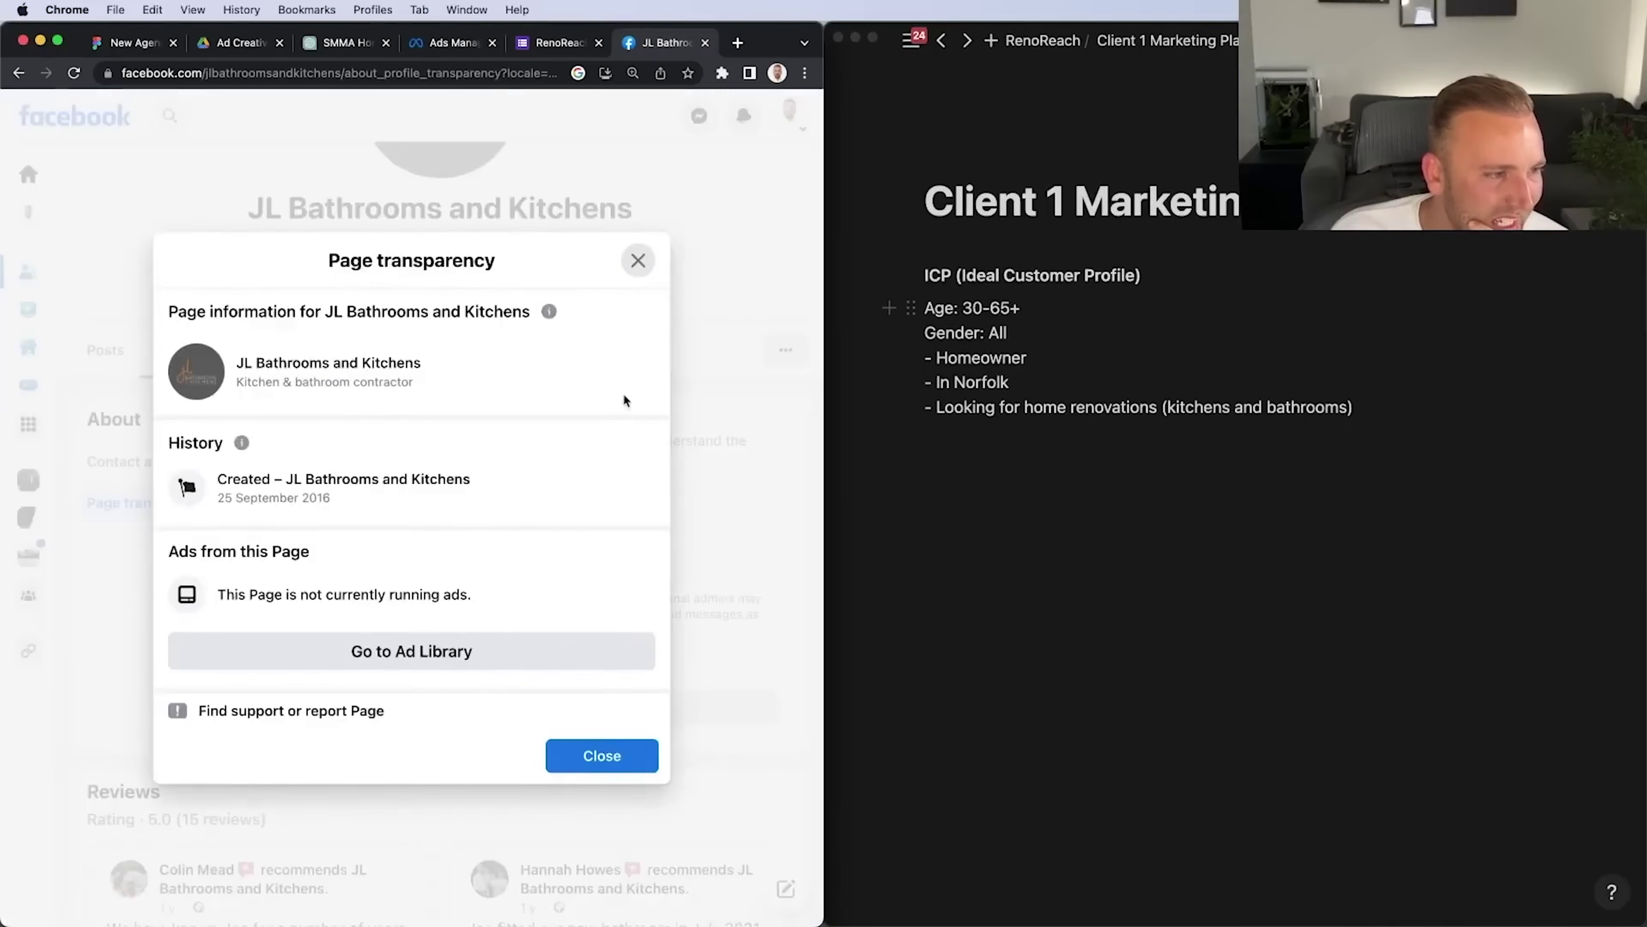
{"action": "left_click", "coordinate": [638, 260]}
Browse the before-and-after project posts on the JL Bathrooms and Kitchens page back to 2021, and close the page
{"action": "scroll", "coordinate": [497, 582], "scroll_direction": "down", "scroll_amount": 15}
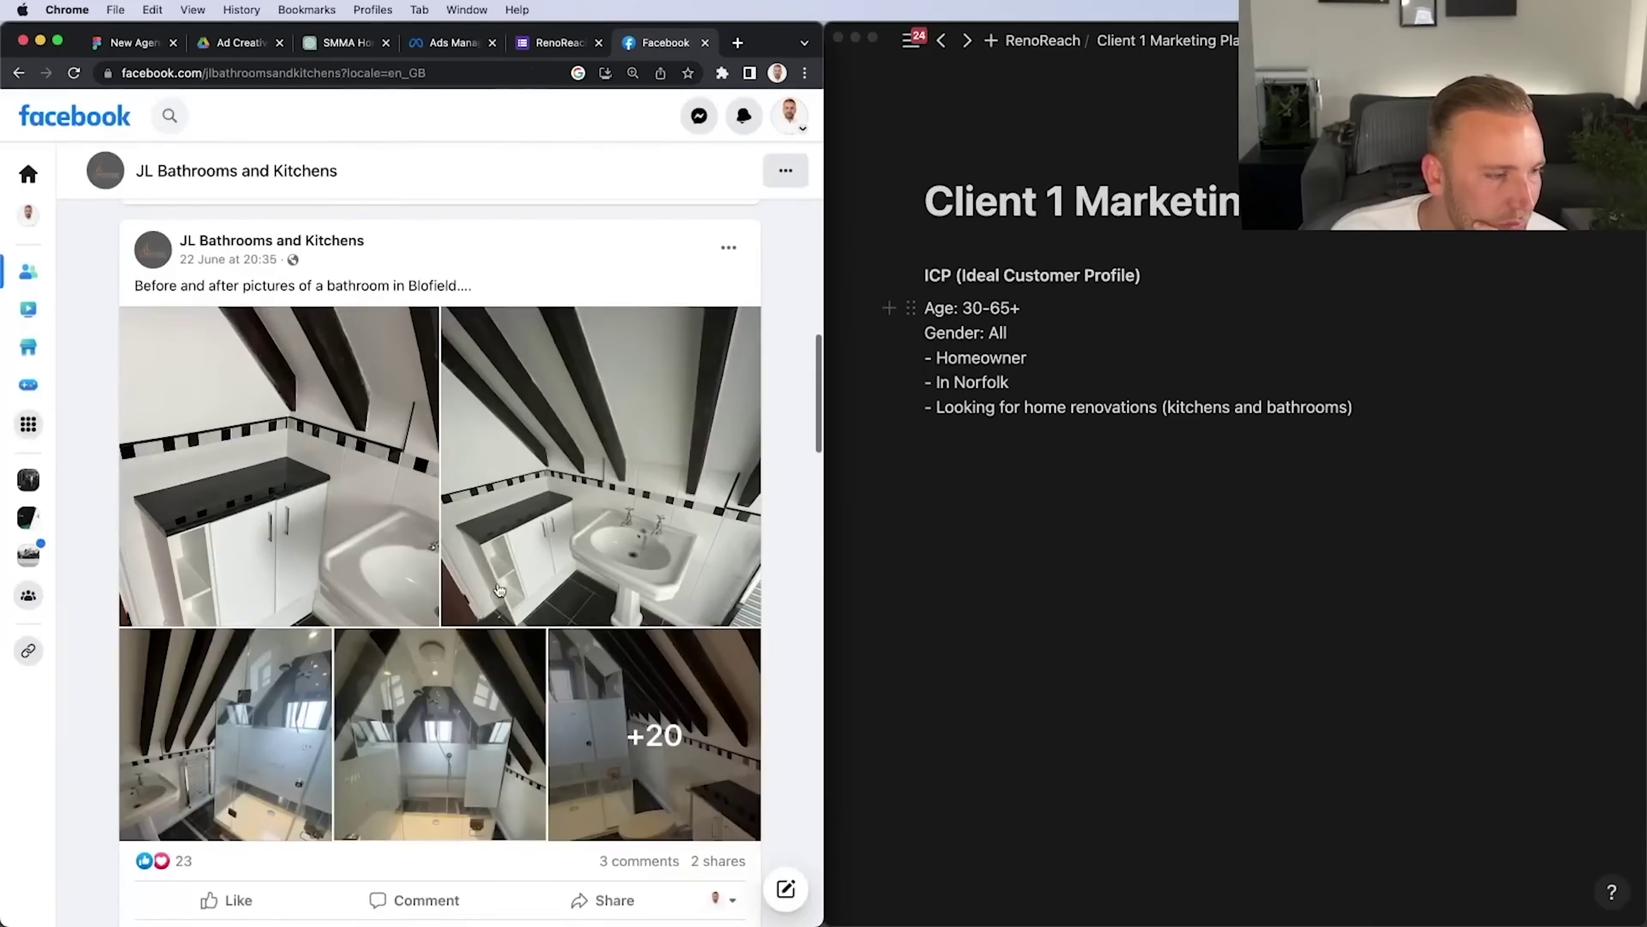
{"action": "scroll", "coordinate": [500, 589], "scroll_direction": "down", "scroll_amount": 10}
{"action": "scroll", "coordinate": [500, 589], "scroll_direction": "down", "scroll_amount": 12}
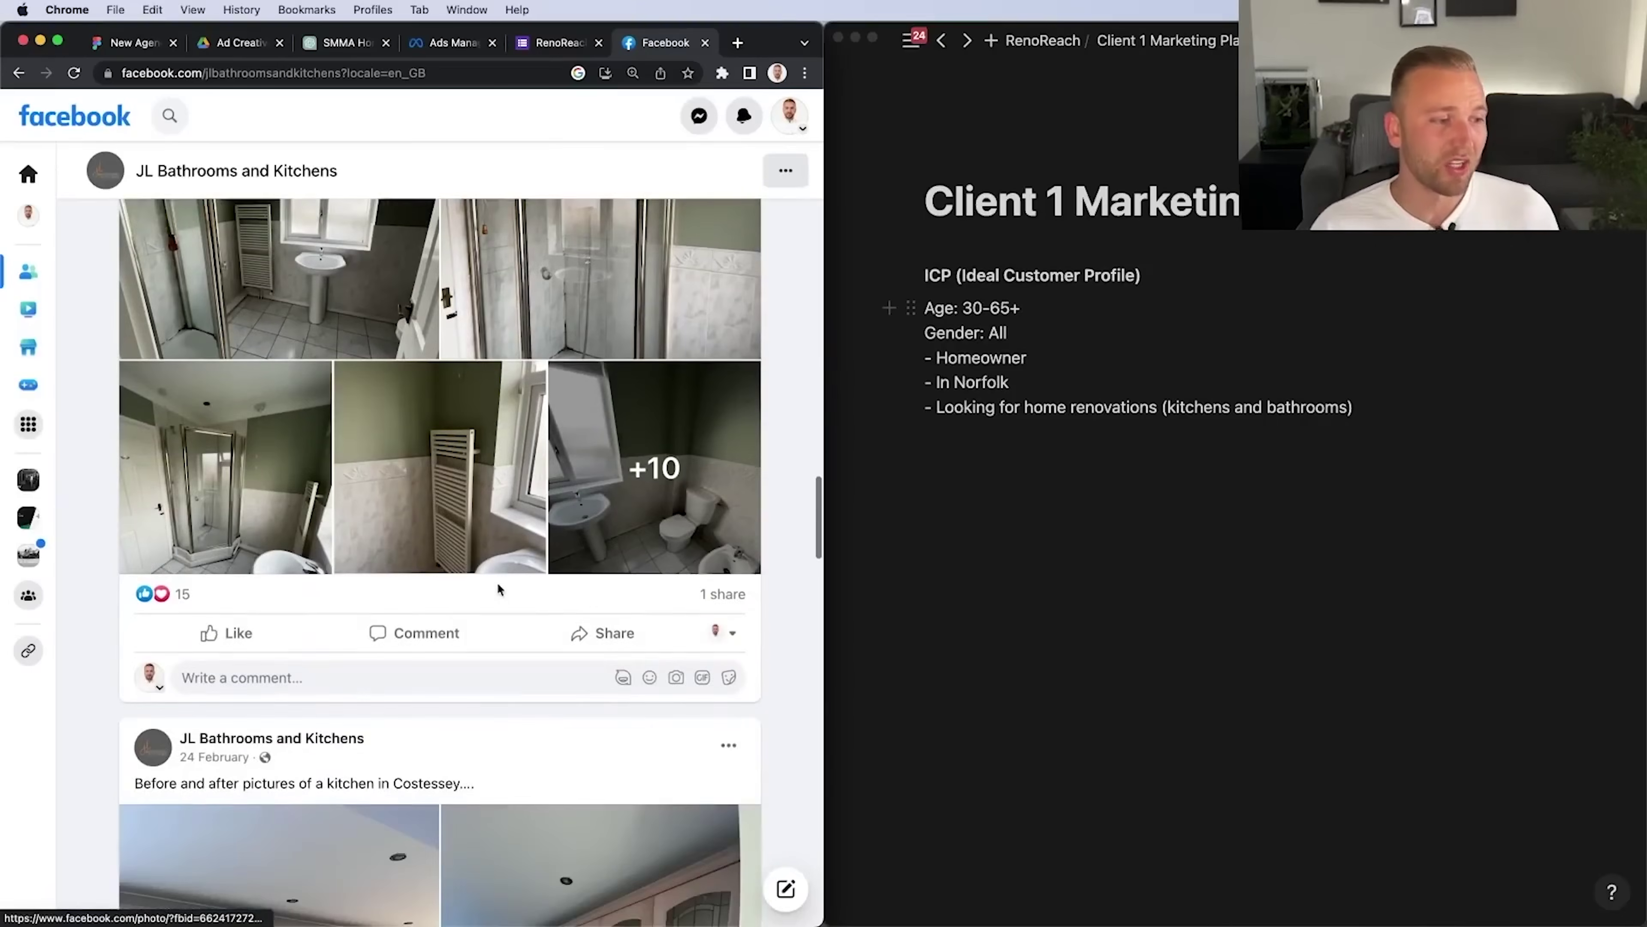
{"action": "scroll", "coordinate": [497, 582], "scroll_direction": "down", "scroll_amount": 8}
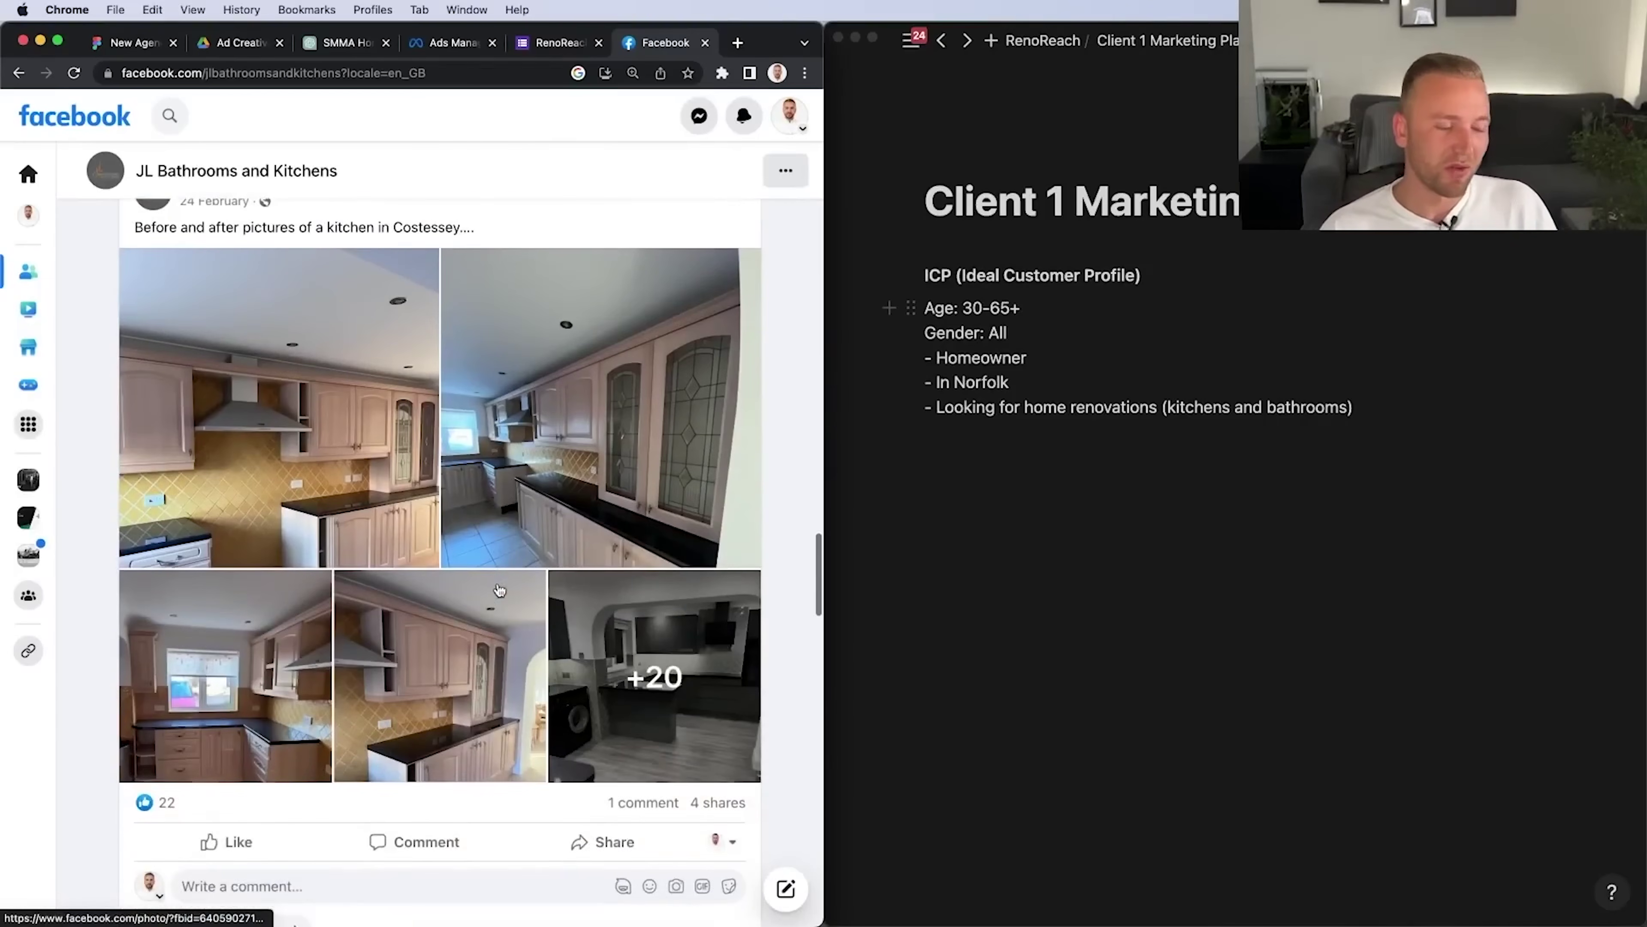
{"action": "scroll", "coordinate": [498, 588], "scroll_direction": "down", "scroll_amount": 8}
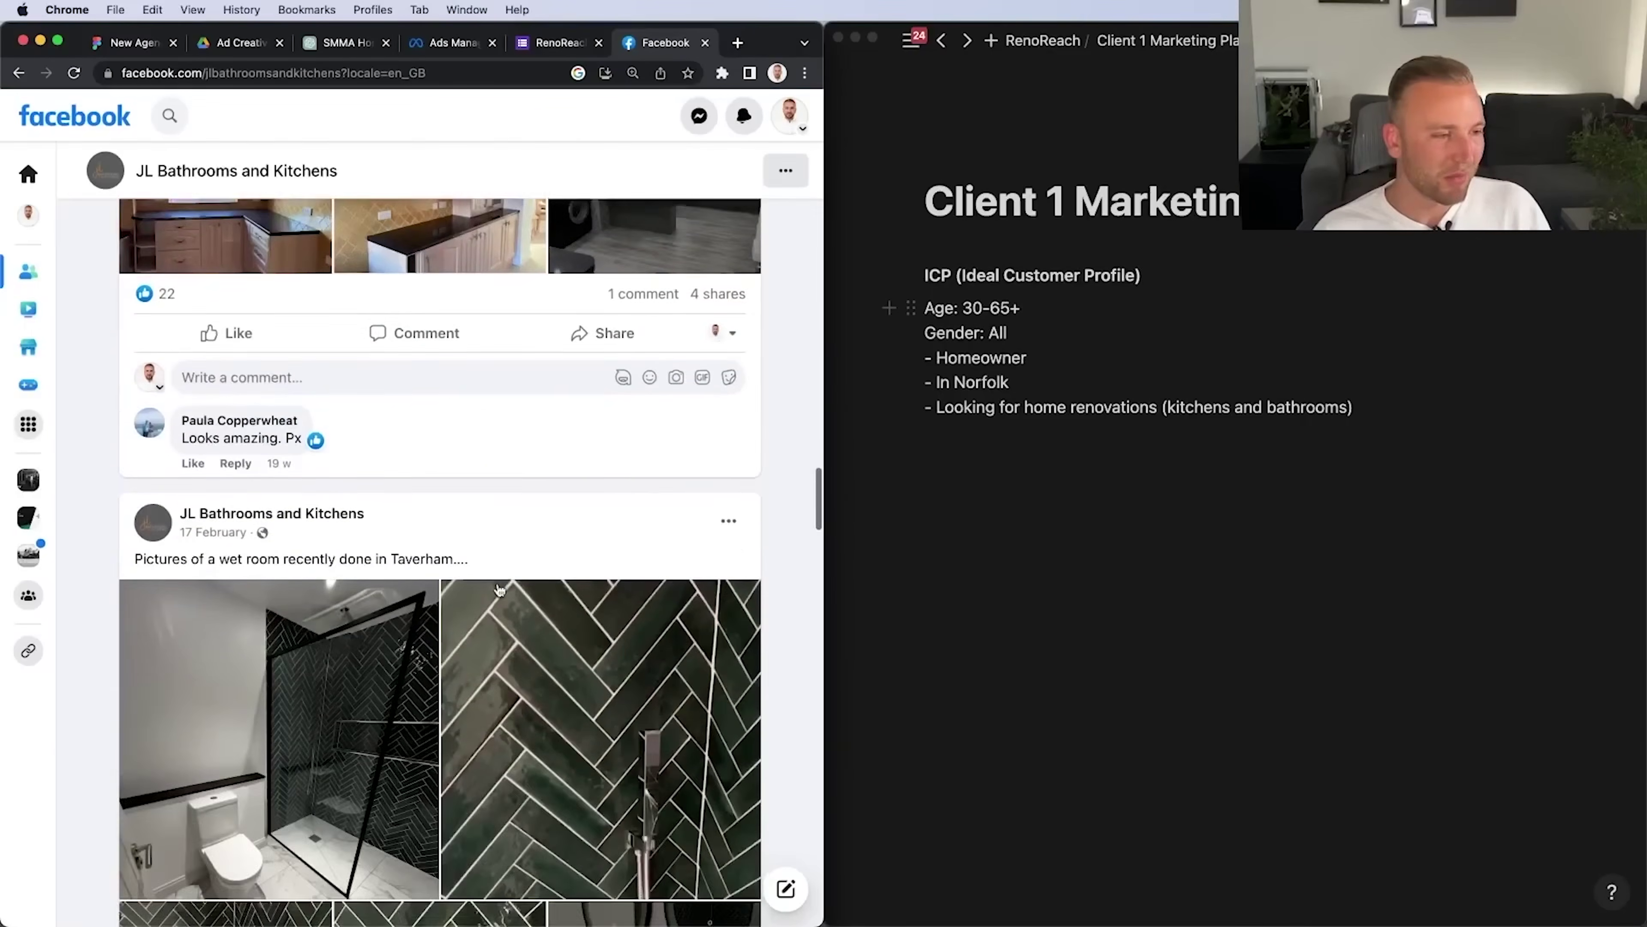
{"action": "scroll", "coordinate": [499, 589], "scroll_direction": "down", "scroll_amount": 10}
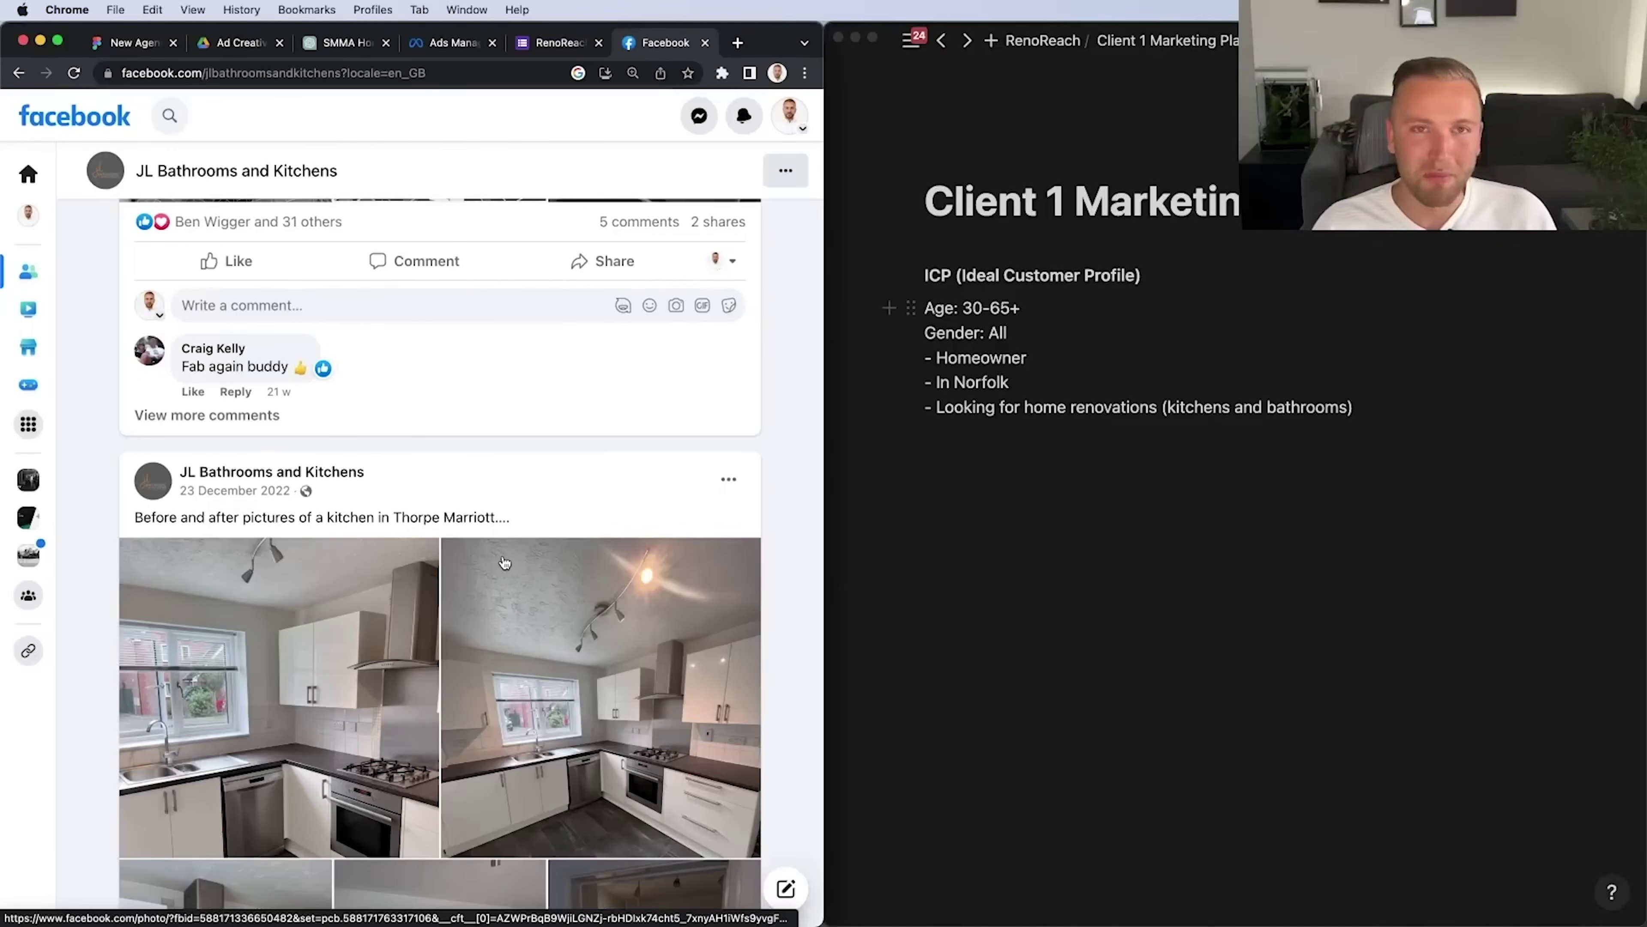
{"action": "scroll", "coordinate": [505, 562], "scroll_direction": "down", "scroll_amount": 20}
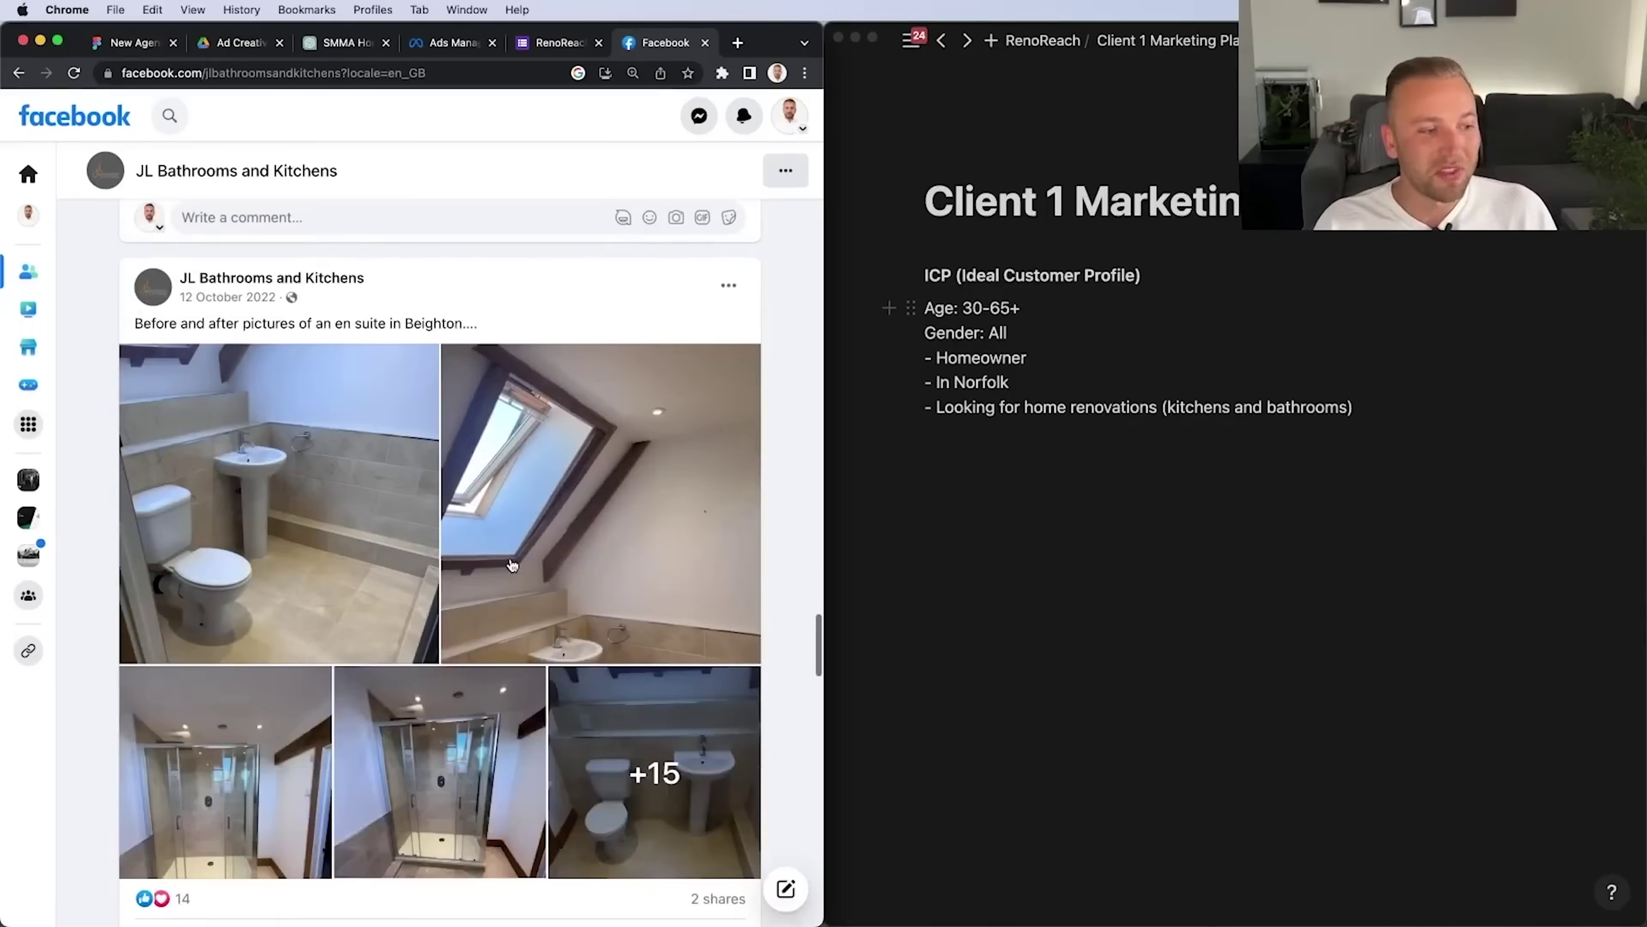
{"action": "scroll", "coordinate": [513, 566], "scroll_direction": "down", "scroll_amount": 20}
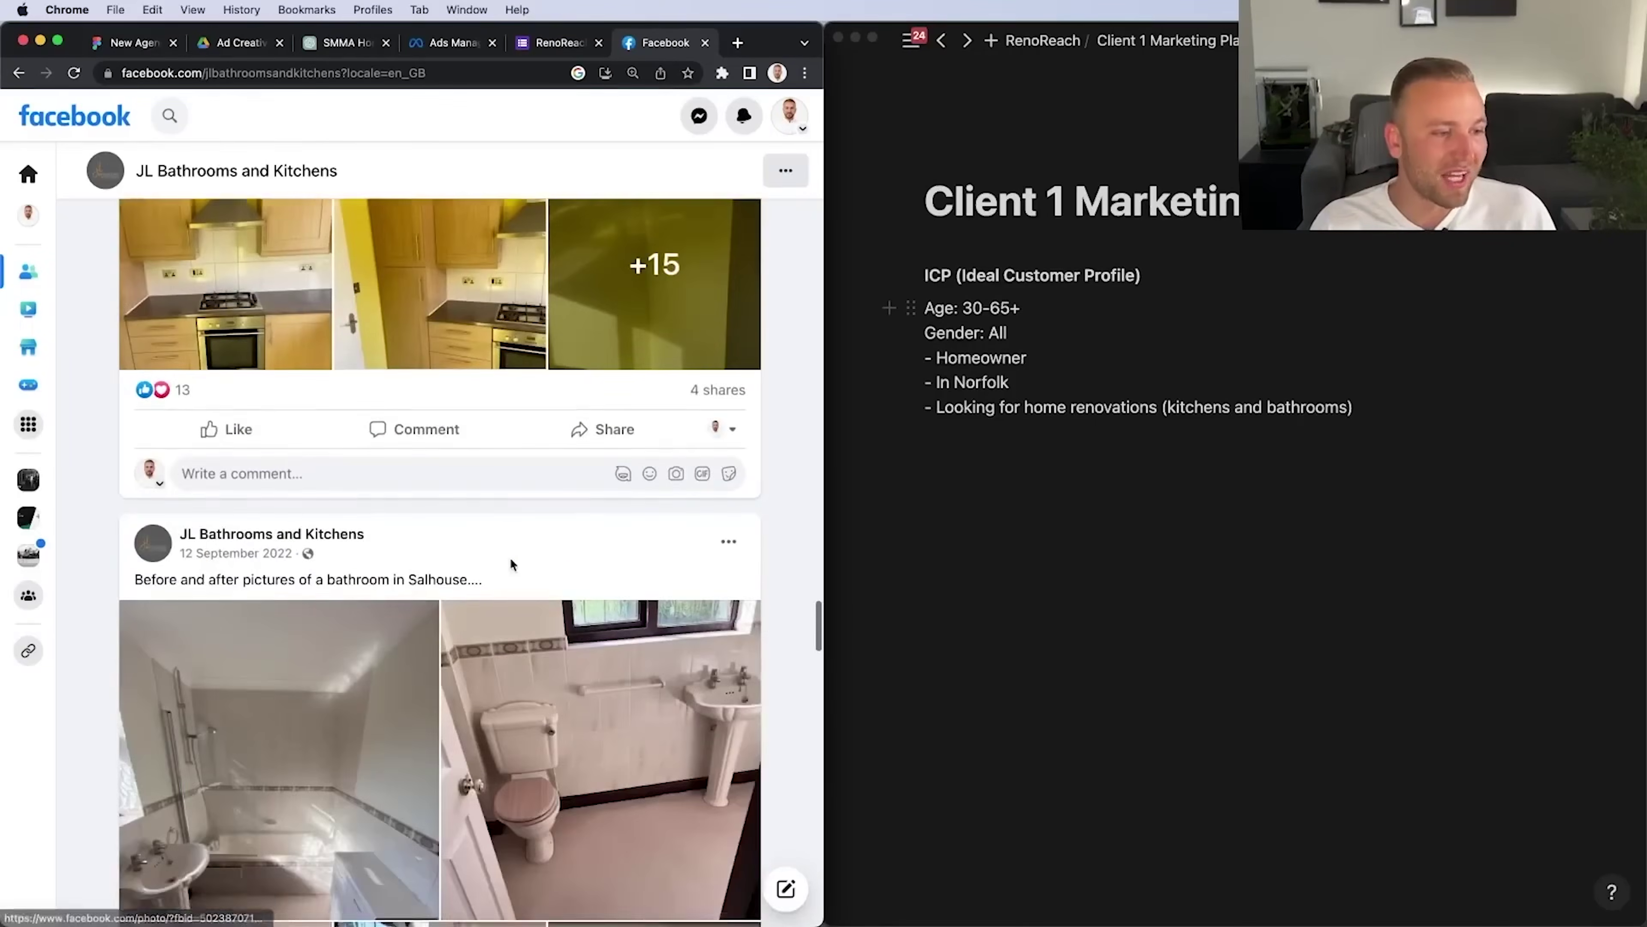
{"action": "scroll", "coordinate": [511, 558], "scroll_direction": "down", "scroll_amount": 15}
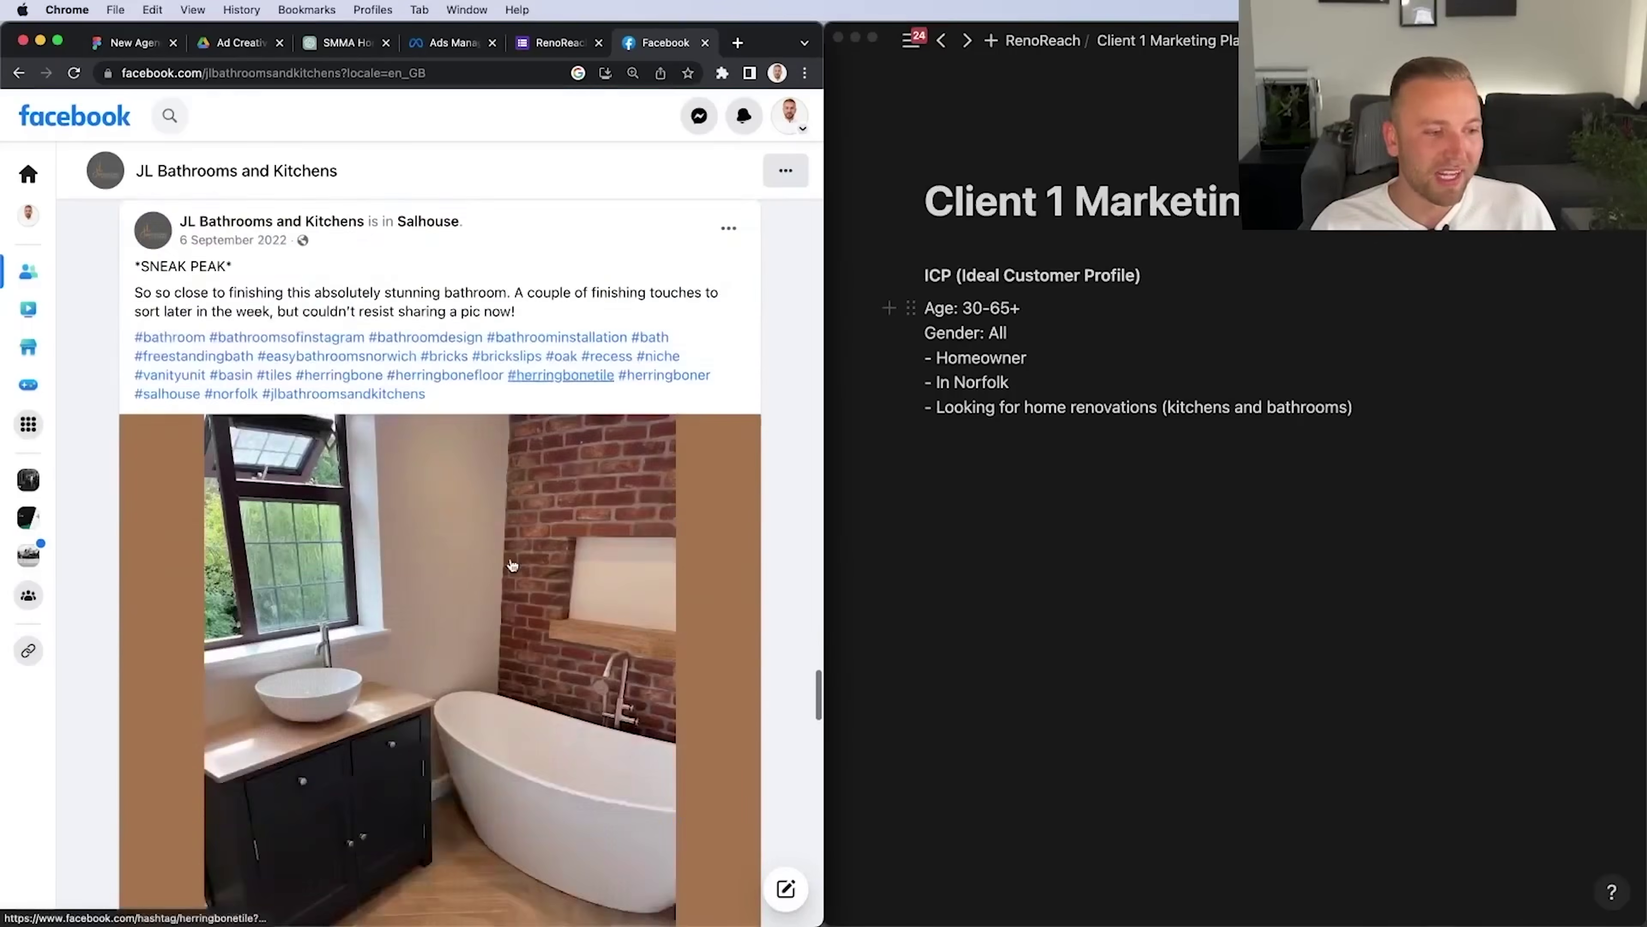
{"action": "scroll", "coordinate": [511, 550], "scroll_direction": "down", "scroll_amount": 20}
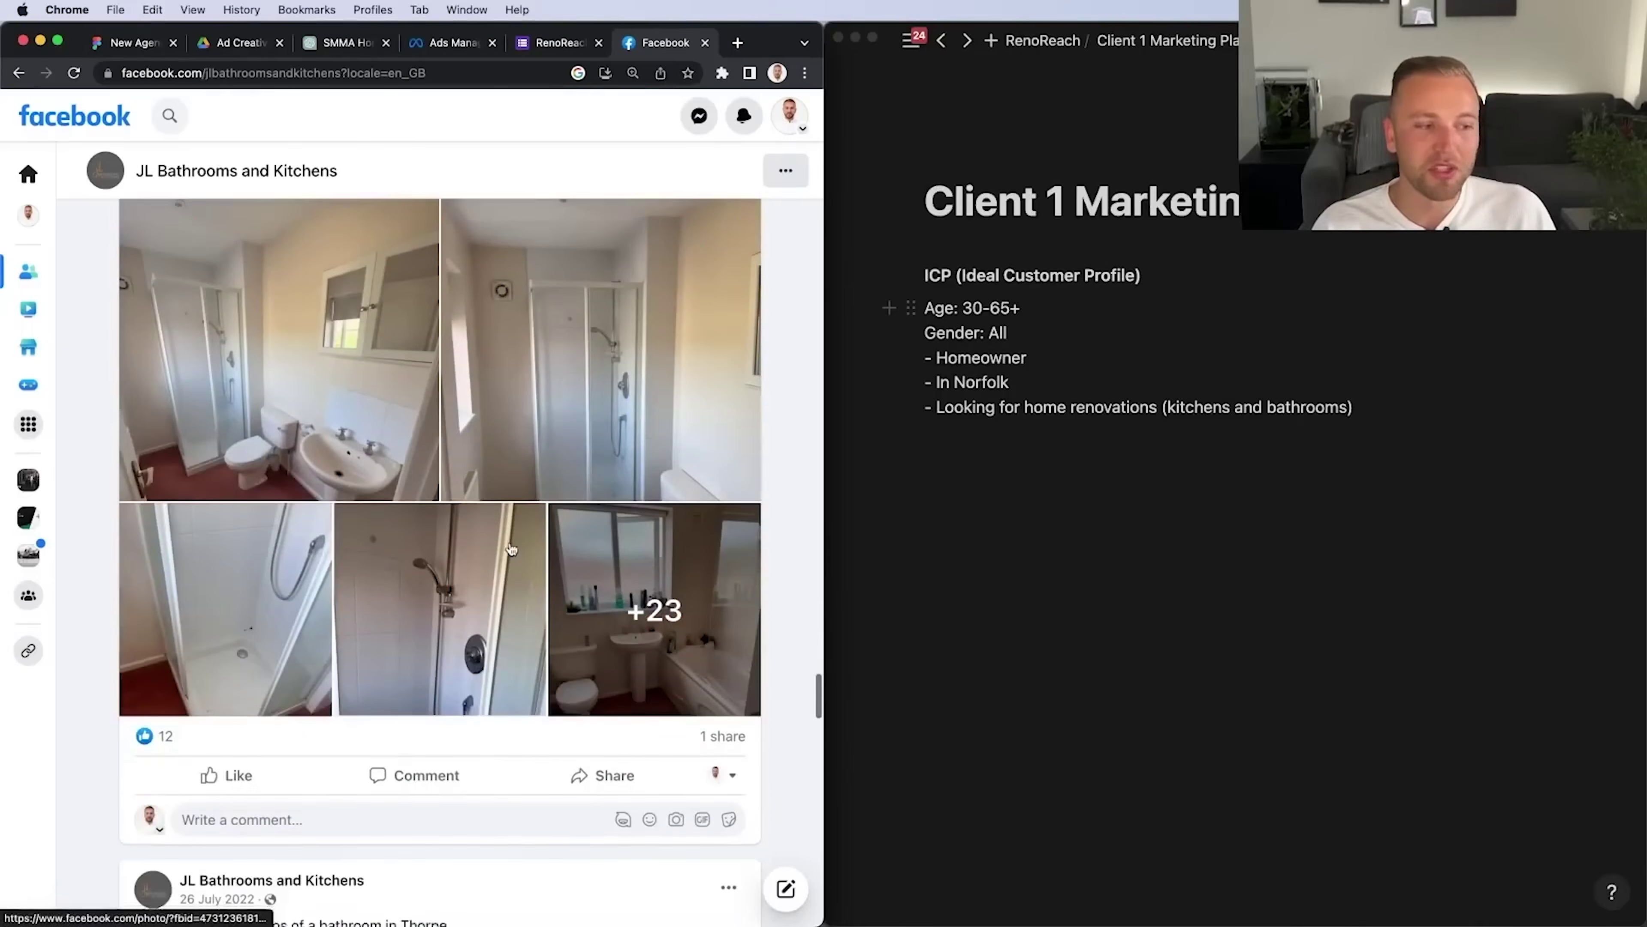
{"action": "scroll", "coordinate": [511, 549], "scroll_direction": "down", "scroll_amount": 20}
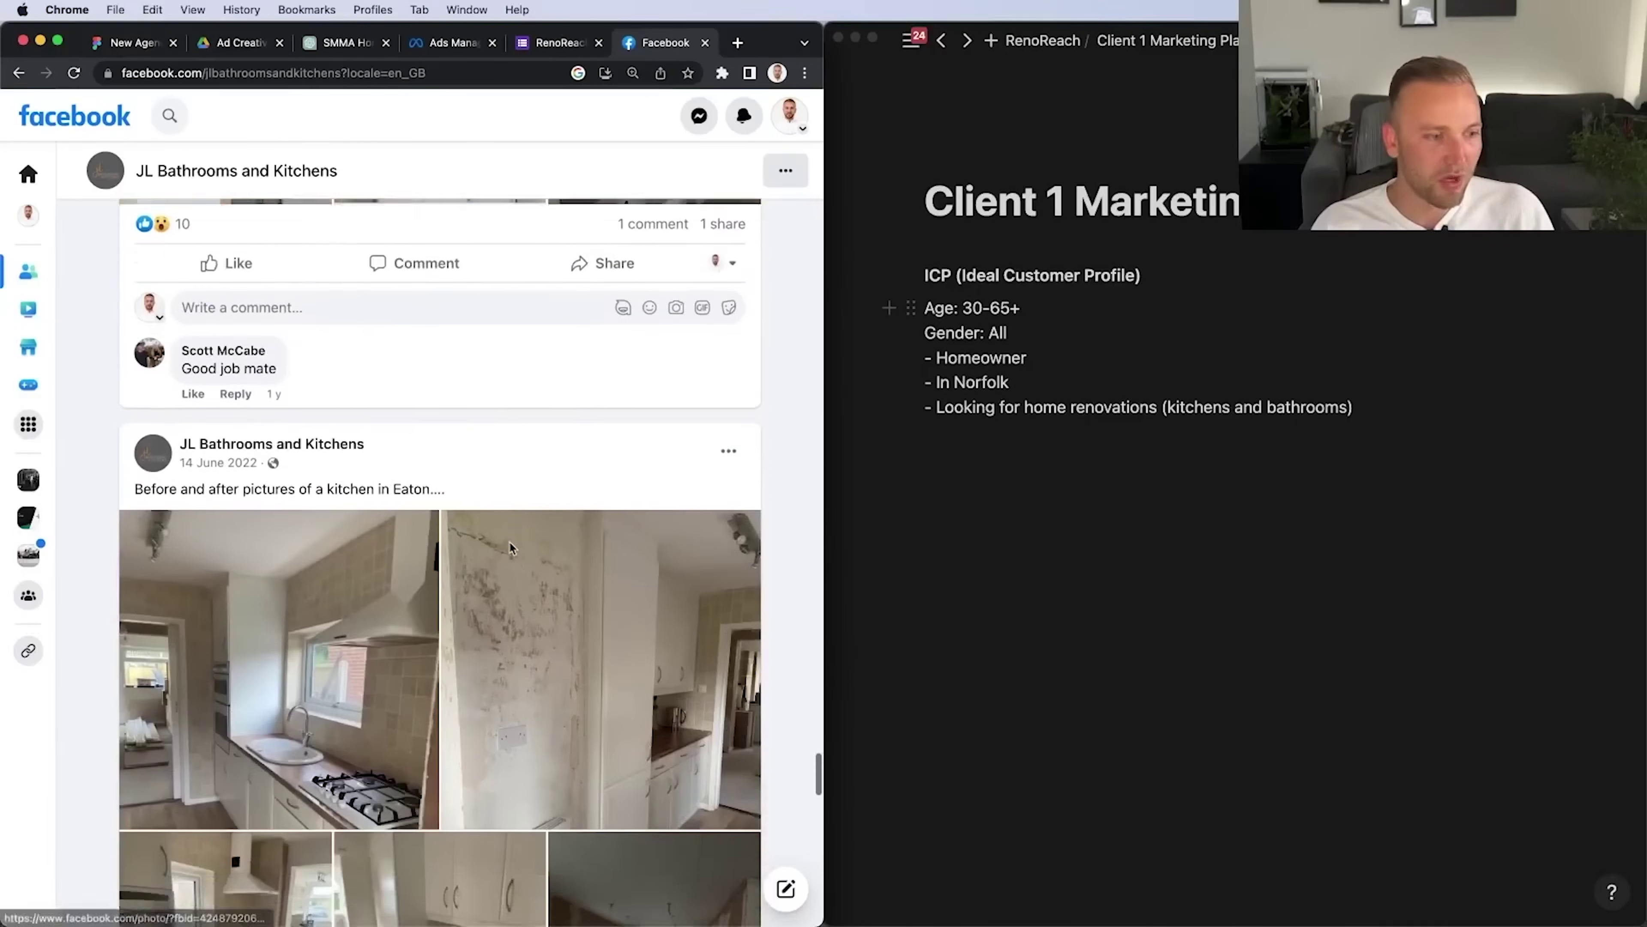
{"action": "scroll", "coordinate": [510, 549], "scroll_direction": "down", "scroll_amount": 20}
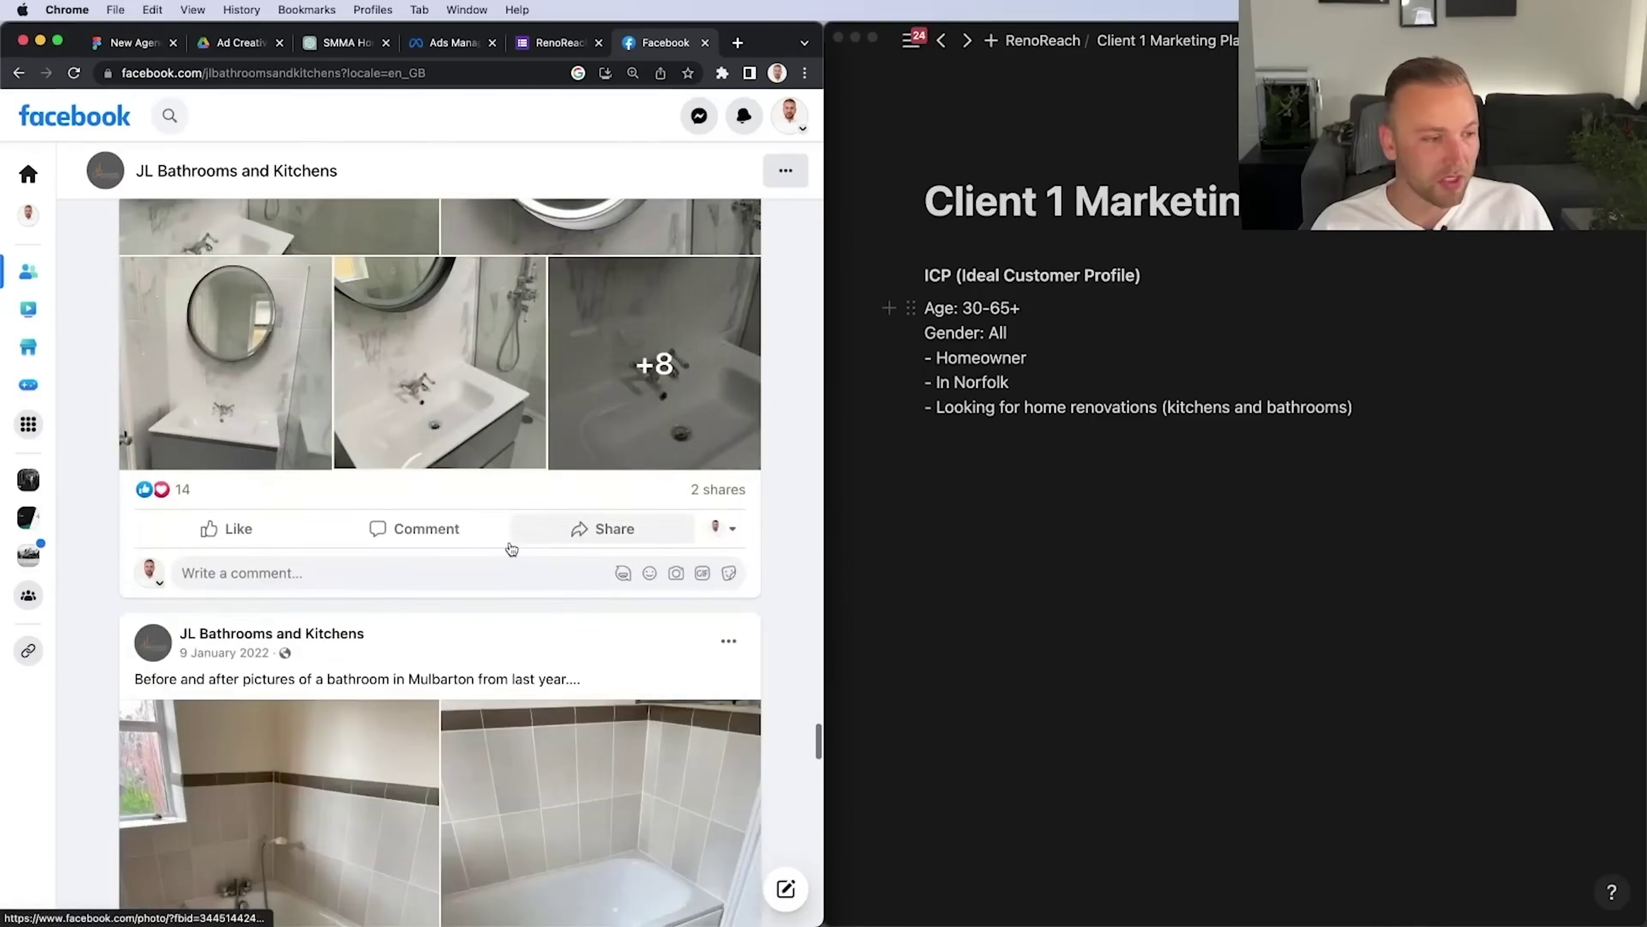
{"action": "scroll", "coordinate": [509, 547], "scroll_direction": "down", "scroll_amount": 20}
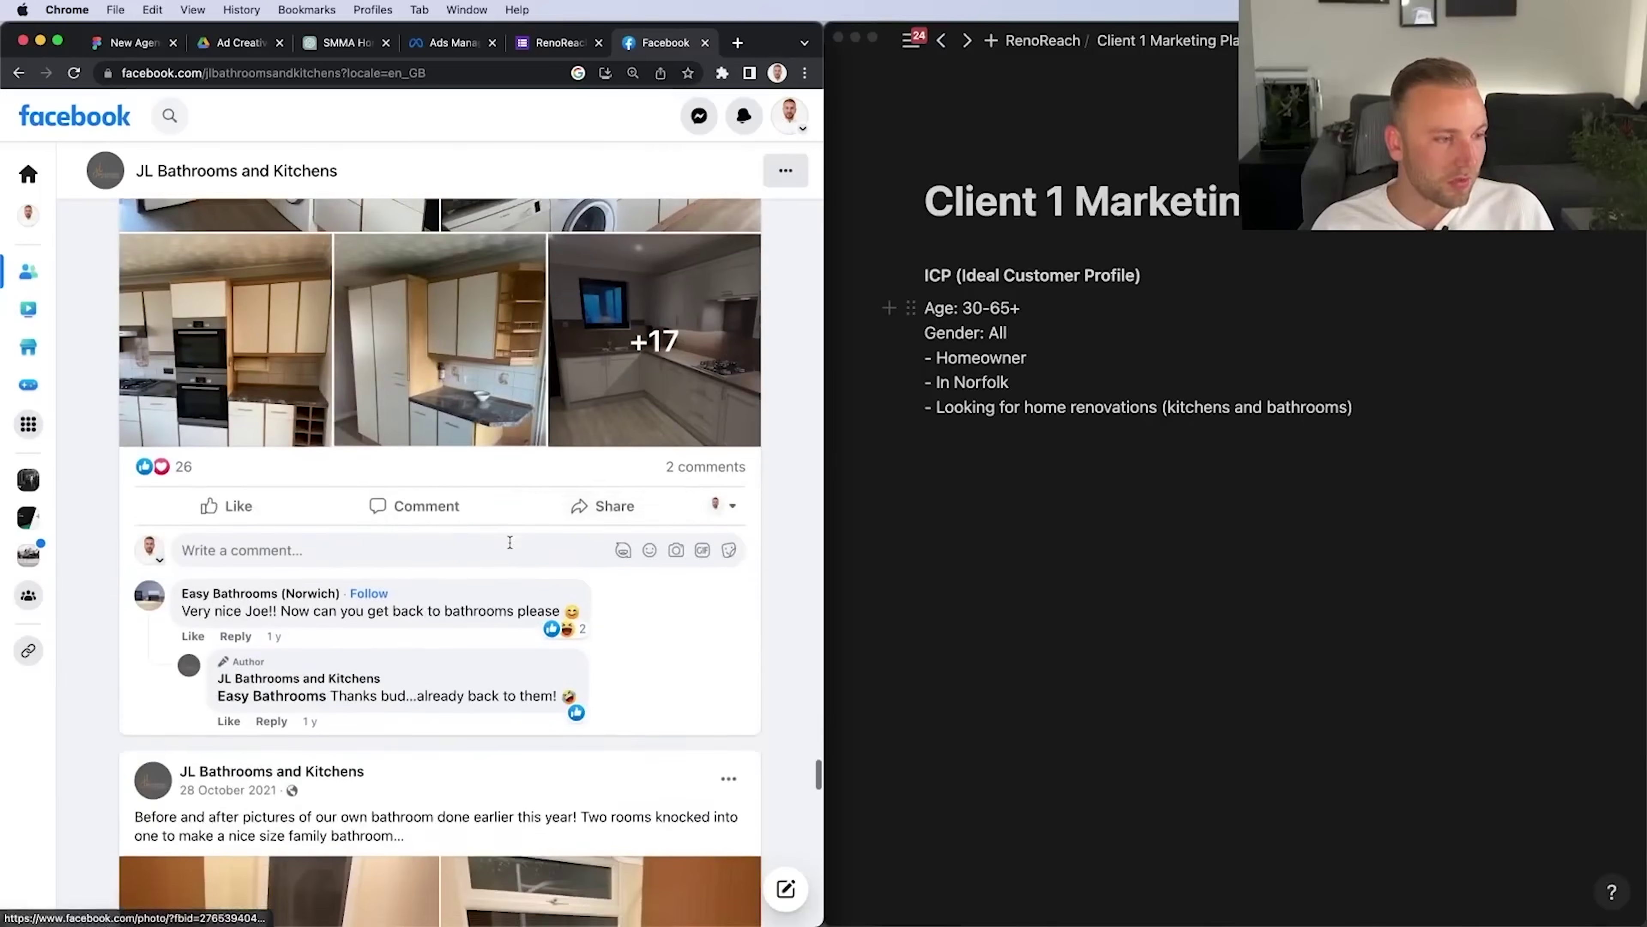
{"action": "left_click", "coordinate": [705, 42]}
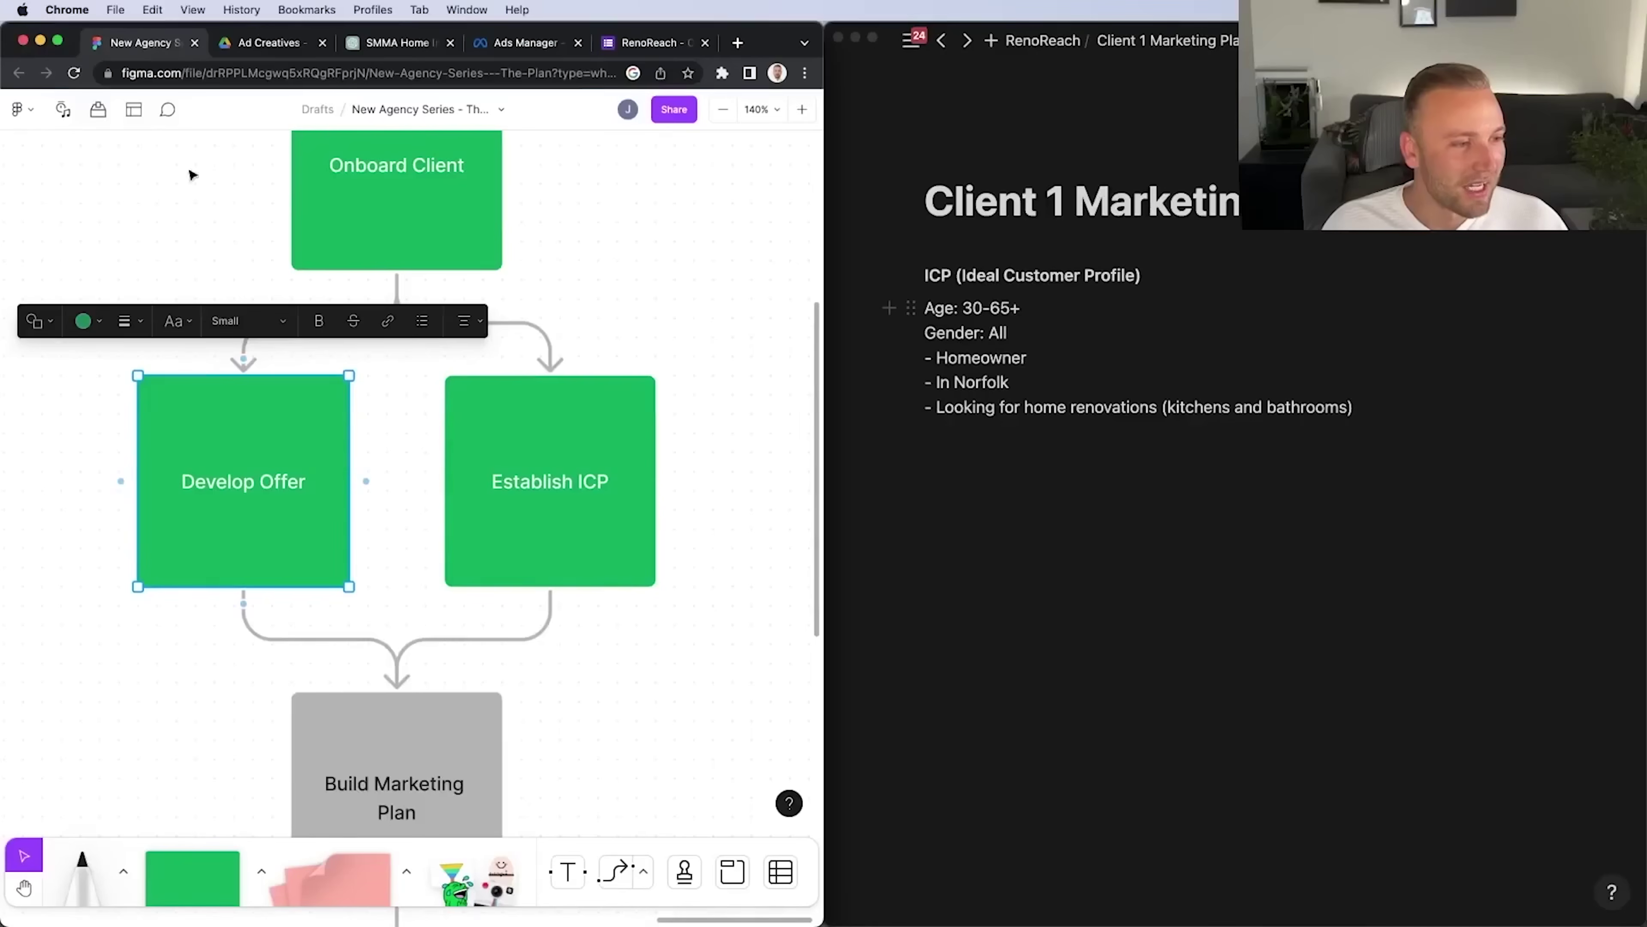
Add a bold "Offer" heading below the ICP section of the Notion marketing plan
{"action": "left_click", "coordinate": [927, 454]}
{"action": "type", "text": "Offer"}
{"action": "left_click_drag", "start_coordinate": [956, 462], "coordinate": [876, 462]}
{"action": "key", "text": "super+b"}
{"action": "left_click", "coordinate": [941, 489]}
List "- Free consultation", "- % Discount" and "- £X Off" on separate lines under the Offer heading
{"action": "left_click", "coordinate": [1044, 460]}
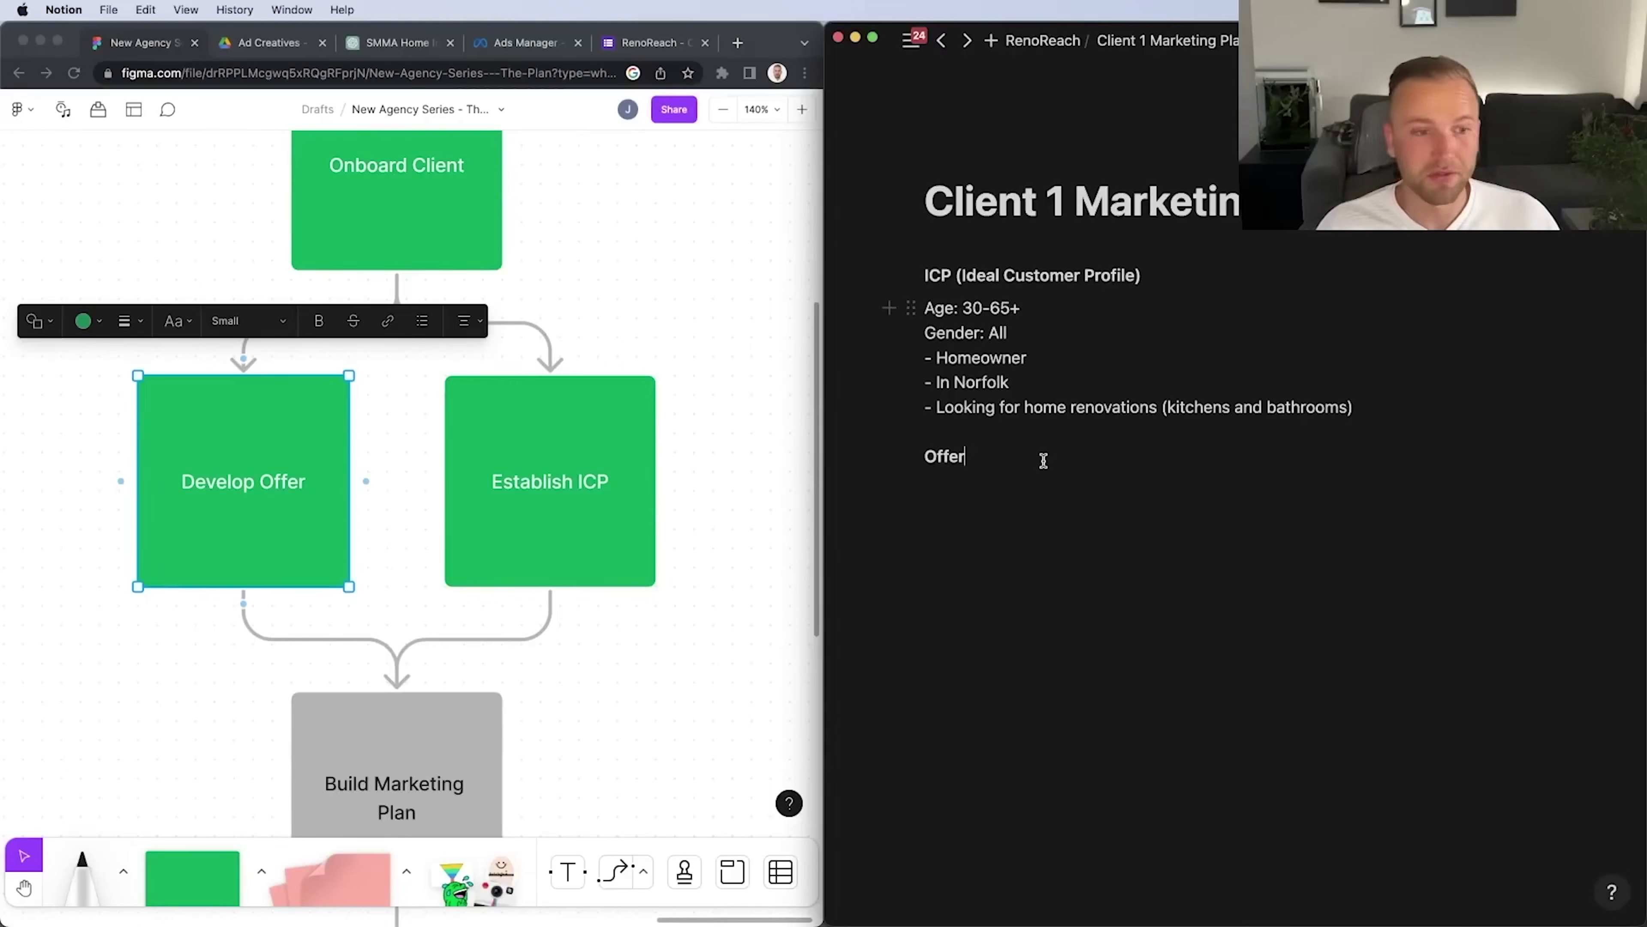
{"action": "left_click", "coordinate": [1044, 460]}
{"action": "key", "text": "Return"}
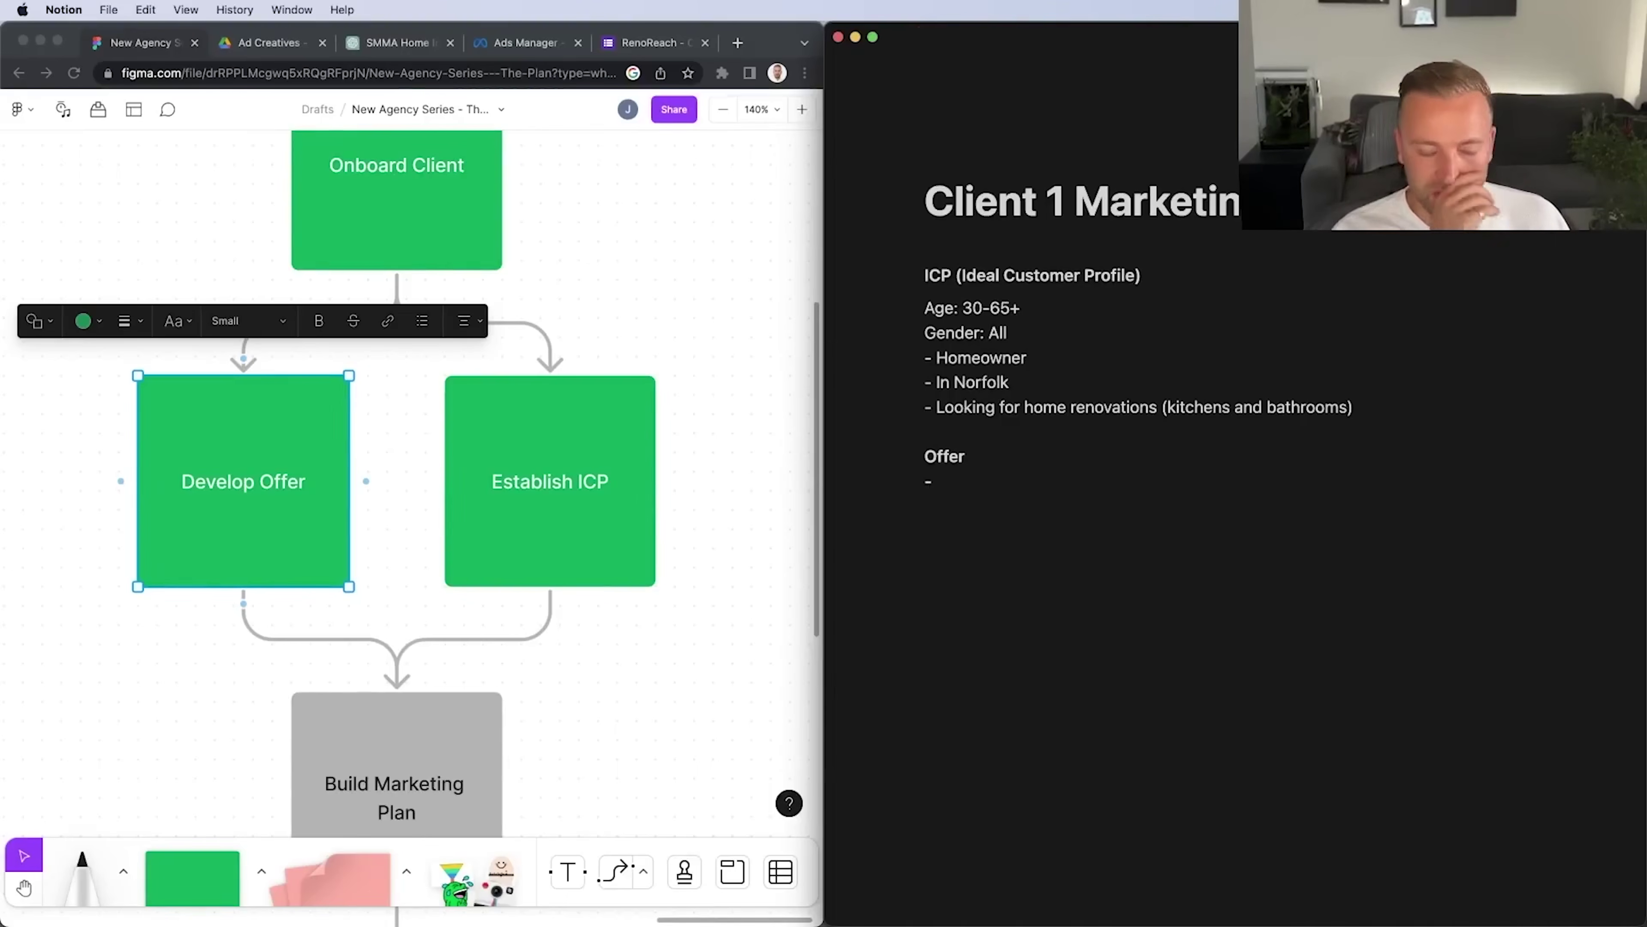
{"action": "type", "text": "- Free consultation"}
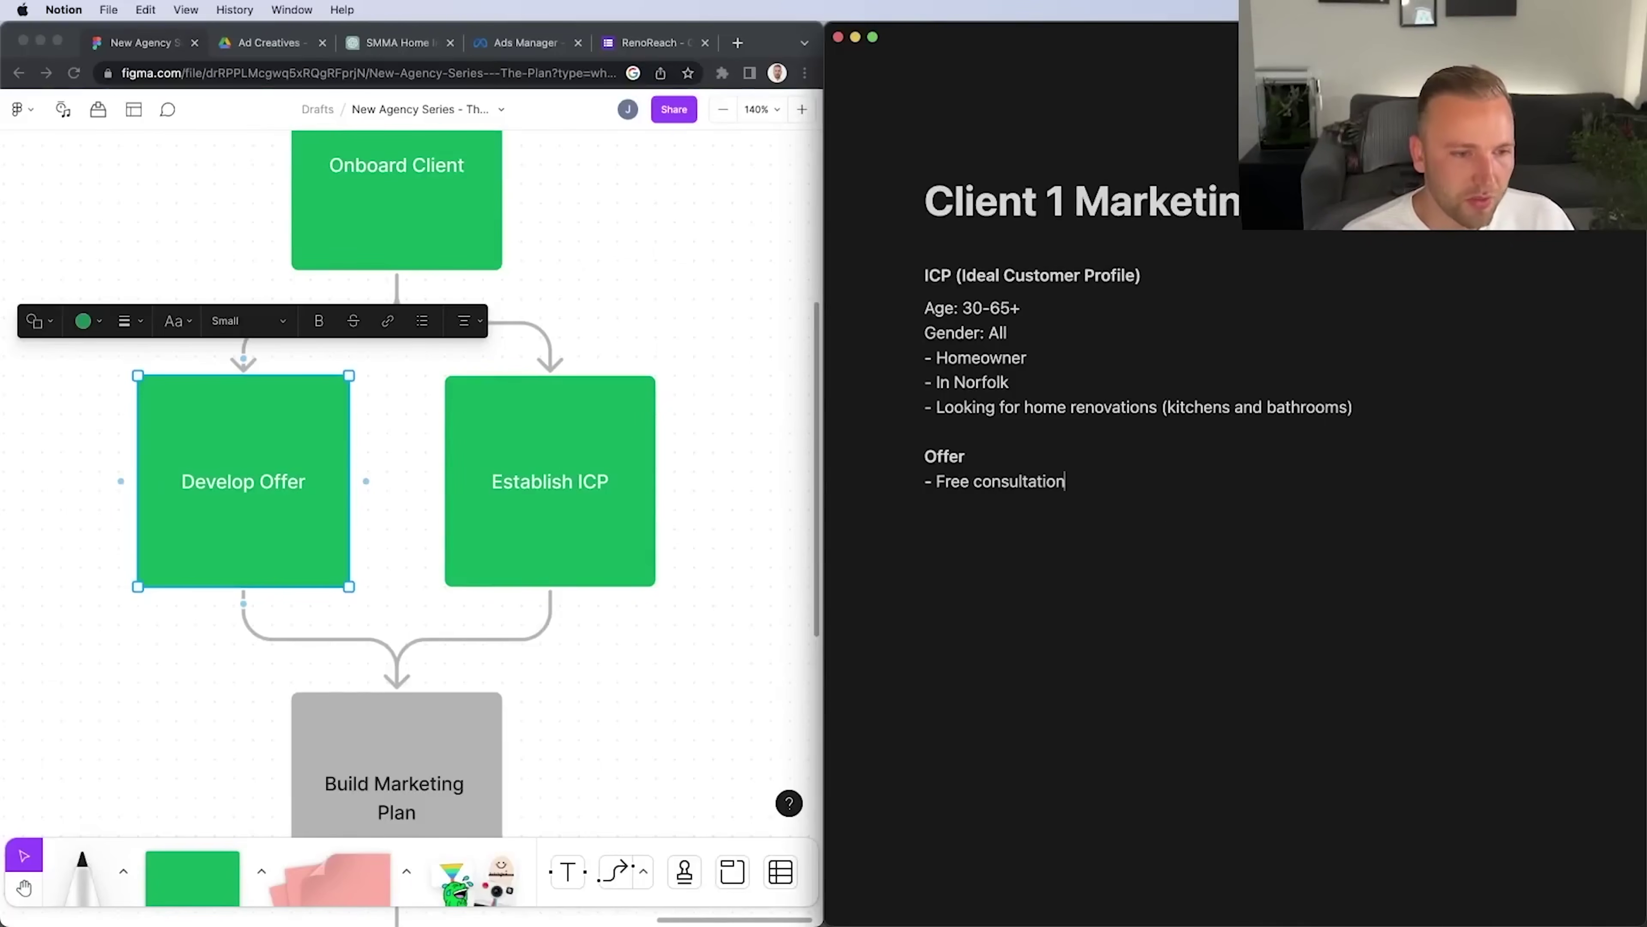
{"action": "type", "text": " - Discount"}
{"action": "key", "text": "Return"}
{"action": "type", "text": "- #"}
{"action": "key", "text": "BackSpace"}
{"action": "type", "text": "£X off"}
{"action": "key", "text": "BackSpace"}
{"action": "key", "text": "BackSpace"}
{"action": "key", "text": "BackSpace"}
{"action": "type", "text": "Off"}
{"action": "left_click", "coordinate": [936, 506]}
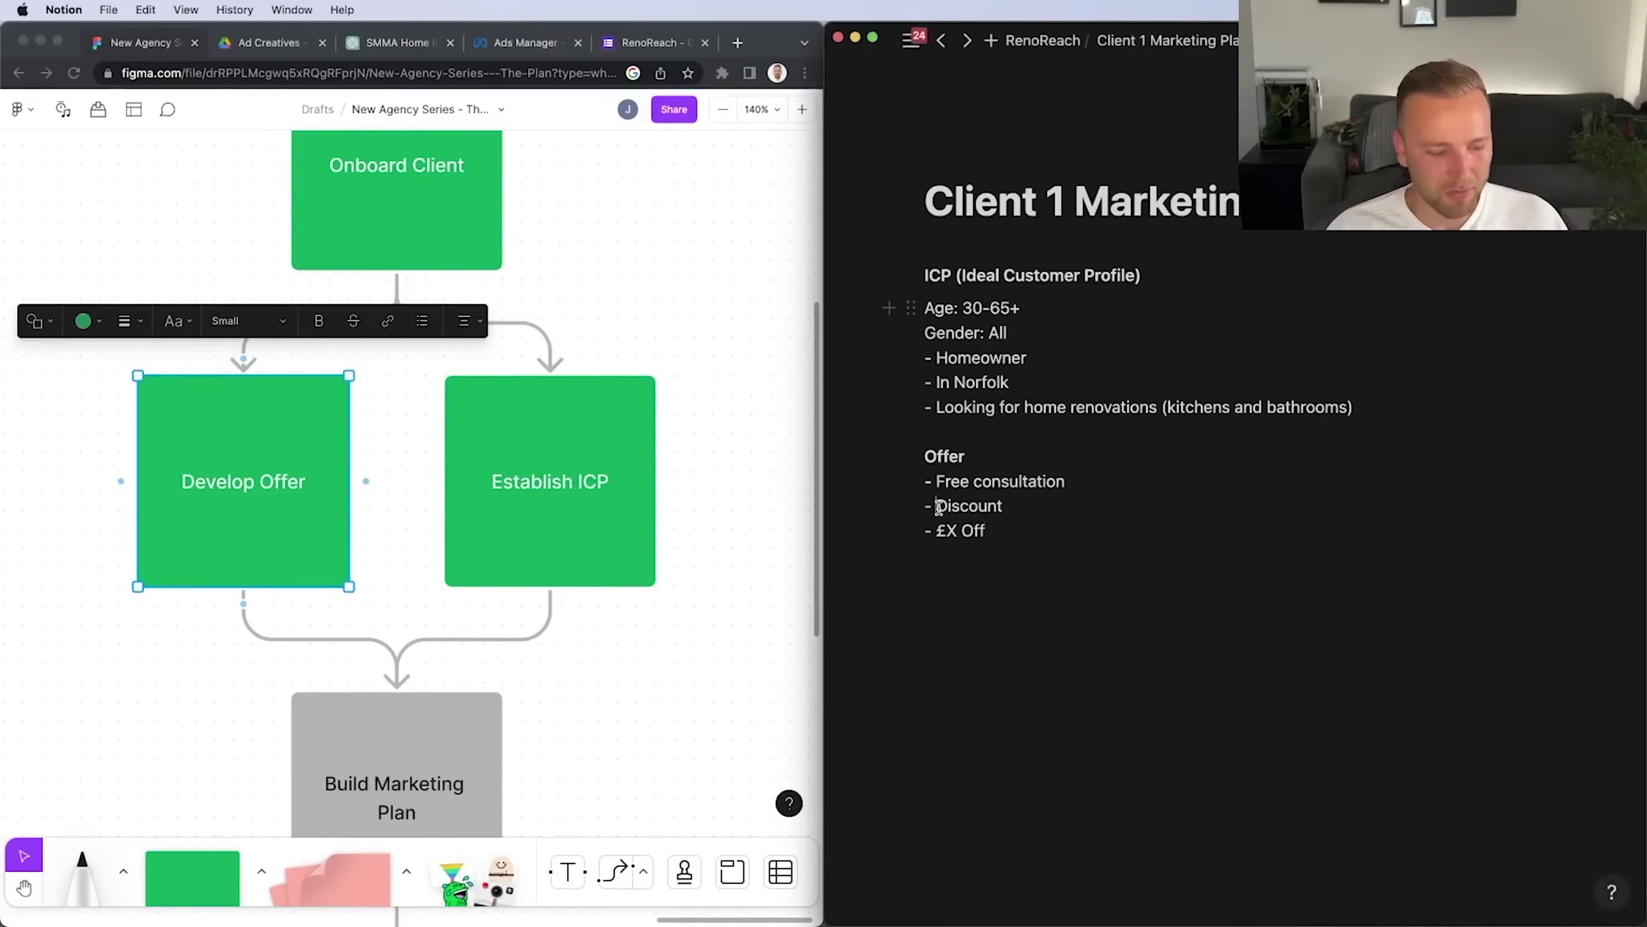
{"action": "type", "text": "%"}
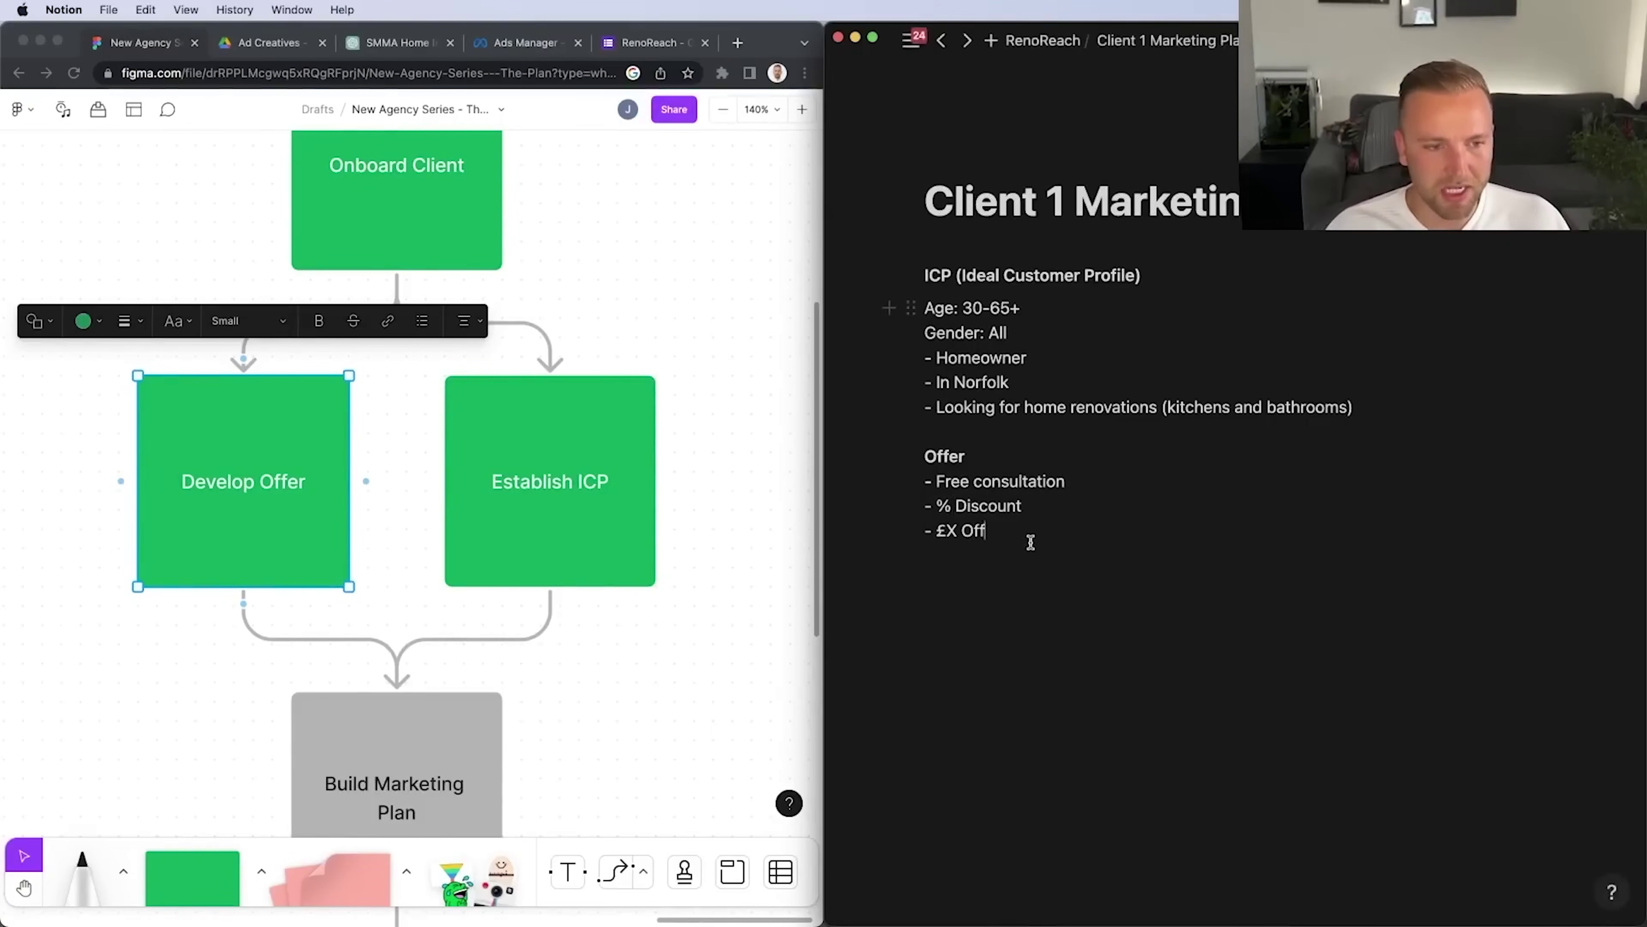
Bring up the SMMA home improvement ChatGPT conversation and review the offer ideas listed in the marketing plan
{"action": "left_click", "coordinate": [403, 49]}
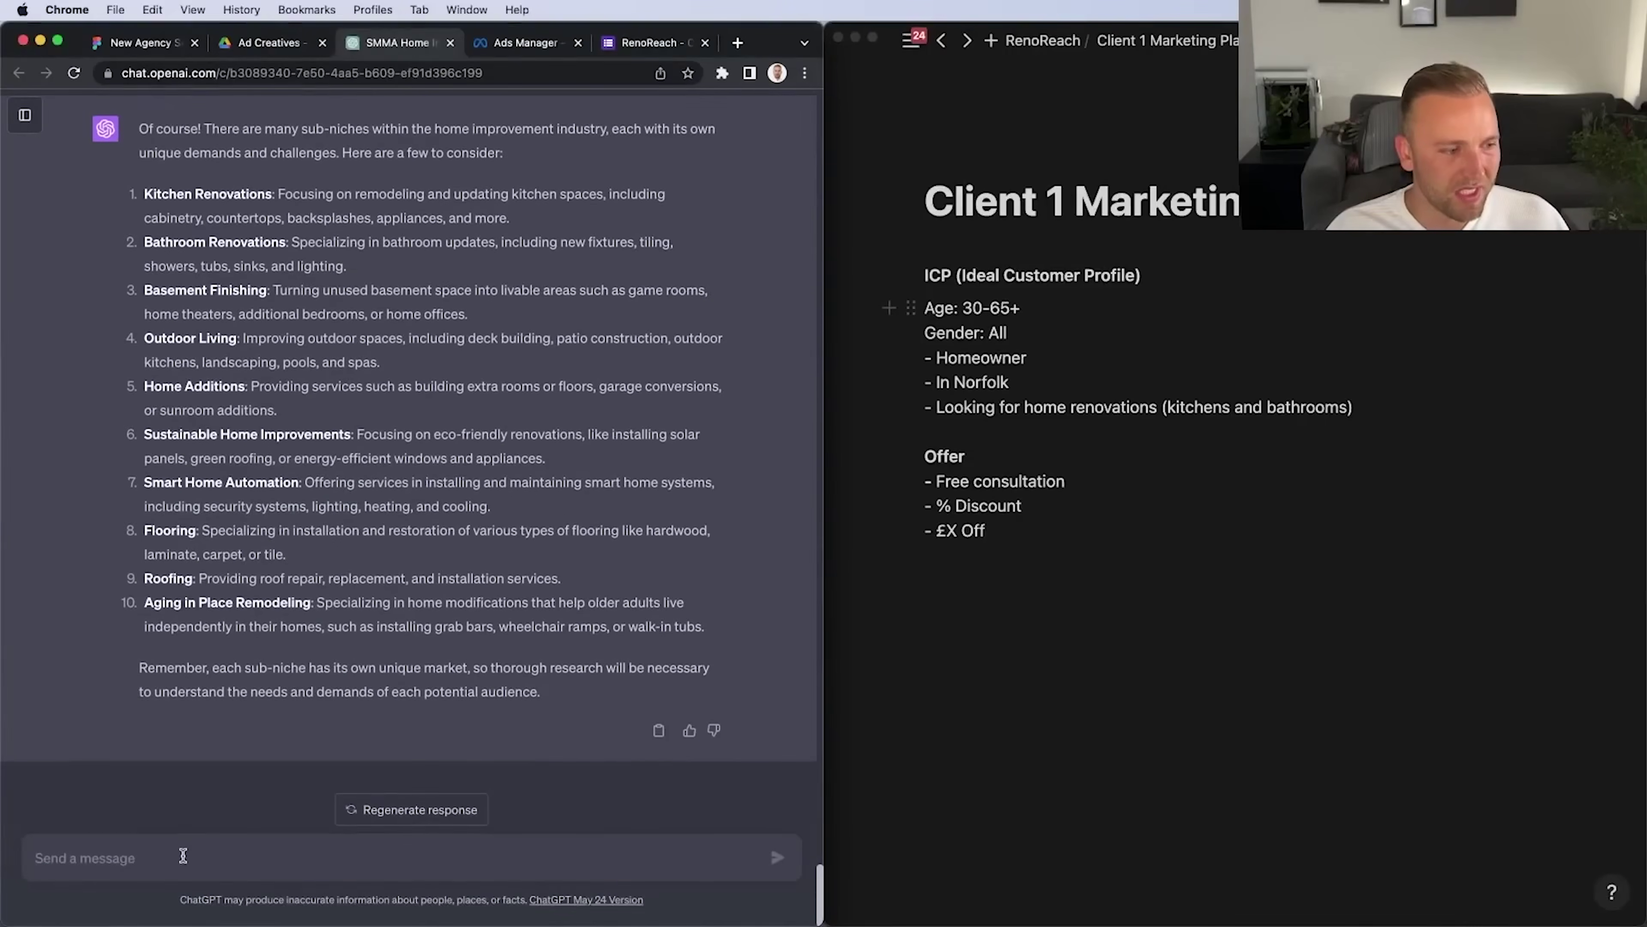
{"action": "left_click", "coordinate": [1075, 480]}
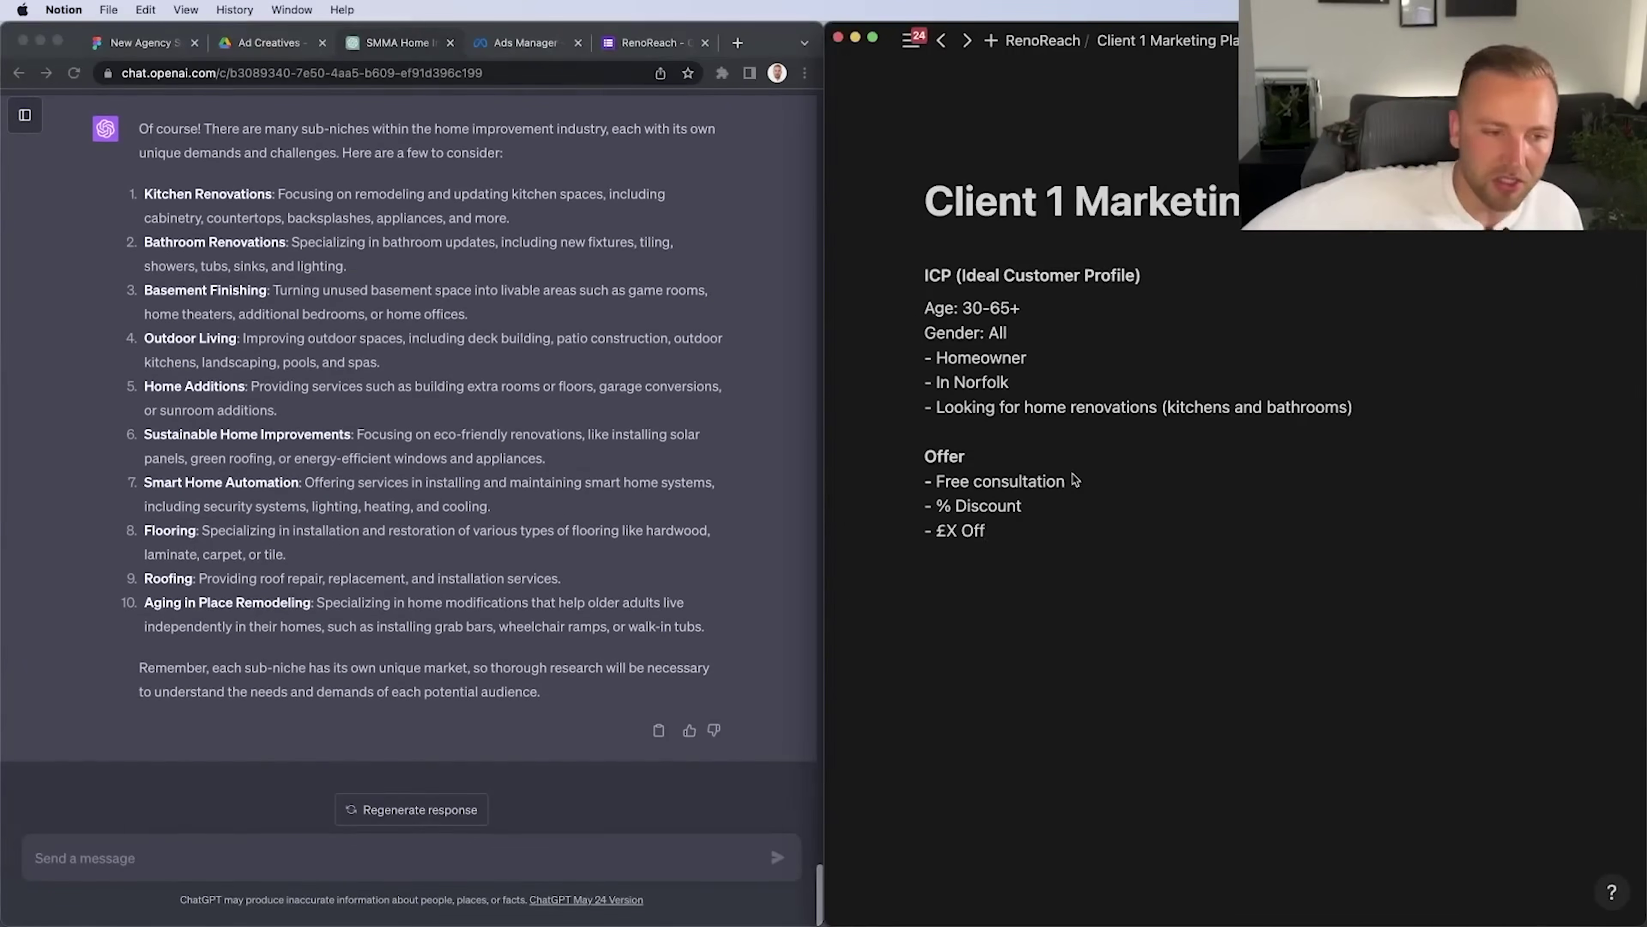
{"action": "left_click_drag", "start_coordinate": [1025, 512], "coordinate": [932, 530]}
{"action": "left_click_drag", "start_coordinate": [1089, 481], "coordinate": [889, 478]}
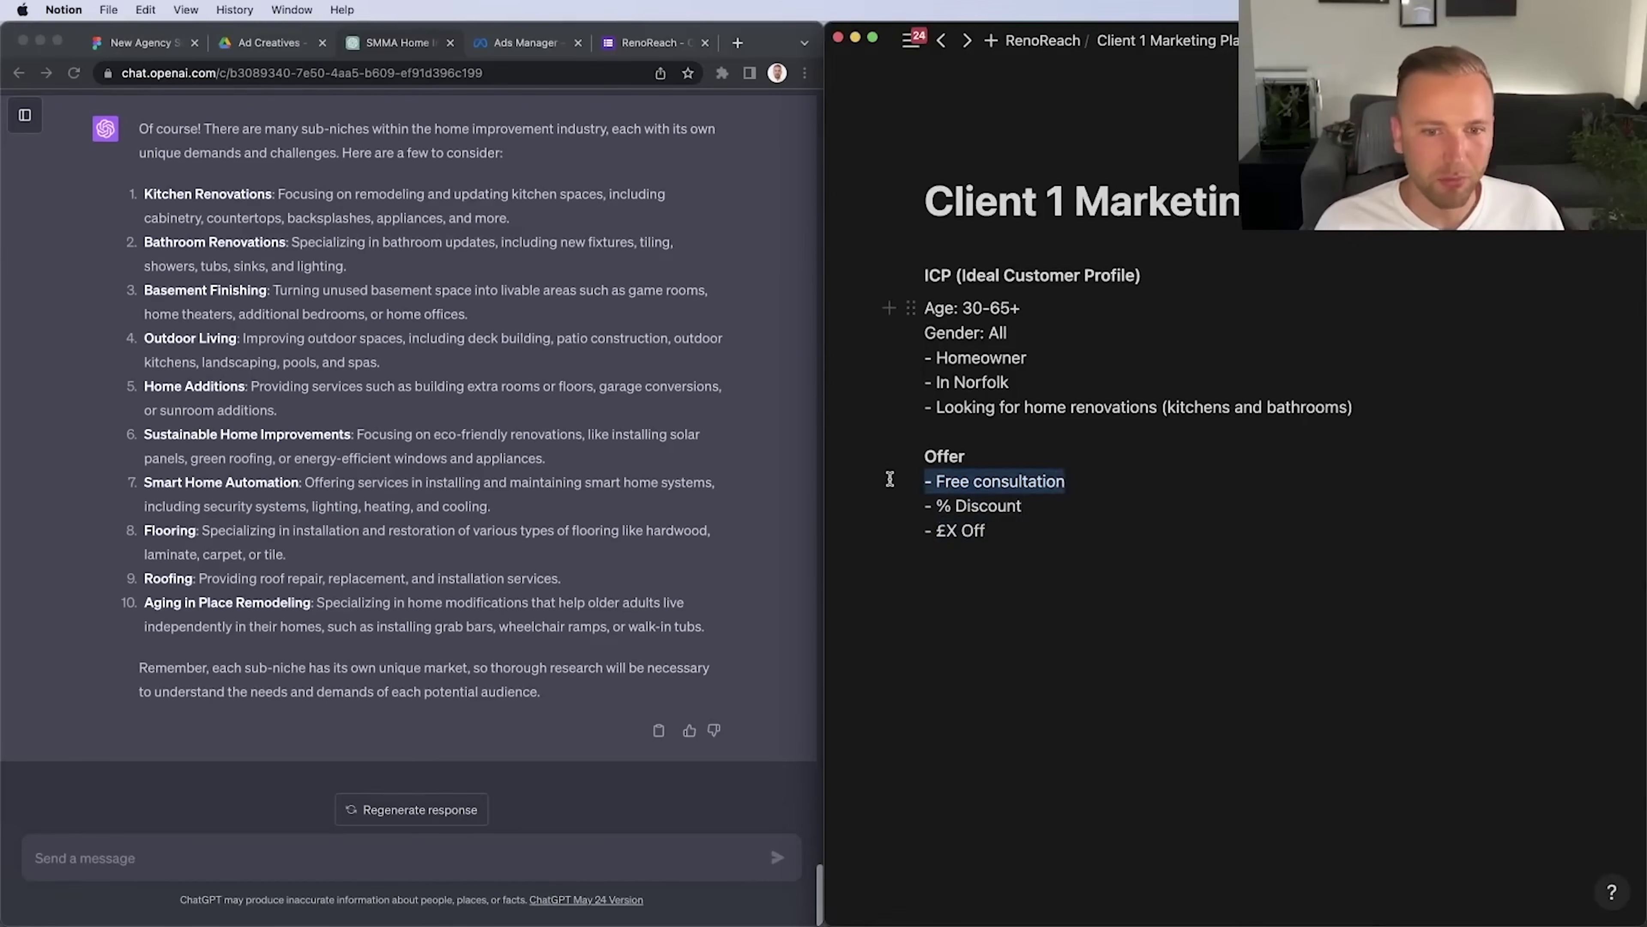
{"action": "left_click_drag", "start_coordinate": [934, 482], "coordinate": [1089, 479]}
{"action": "left_click", "coordinate": [1090, 481]}
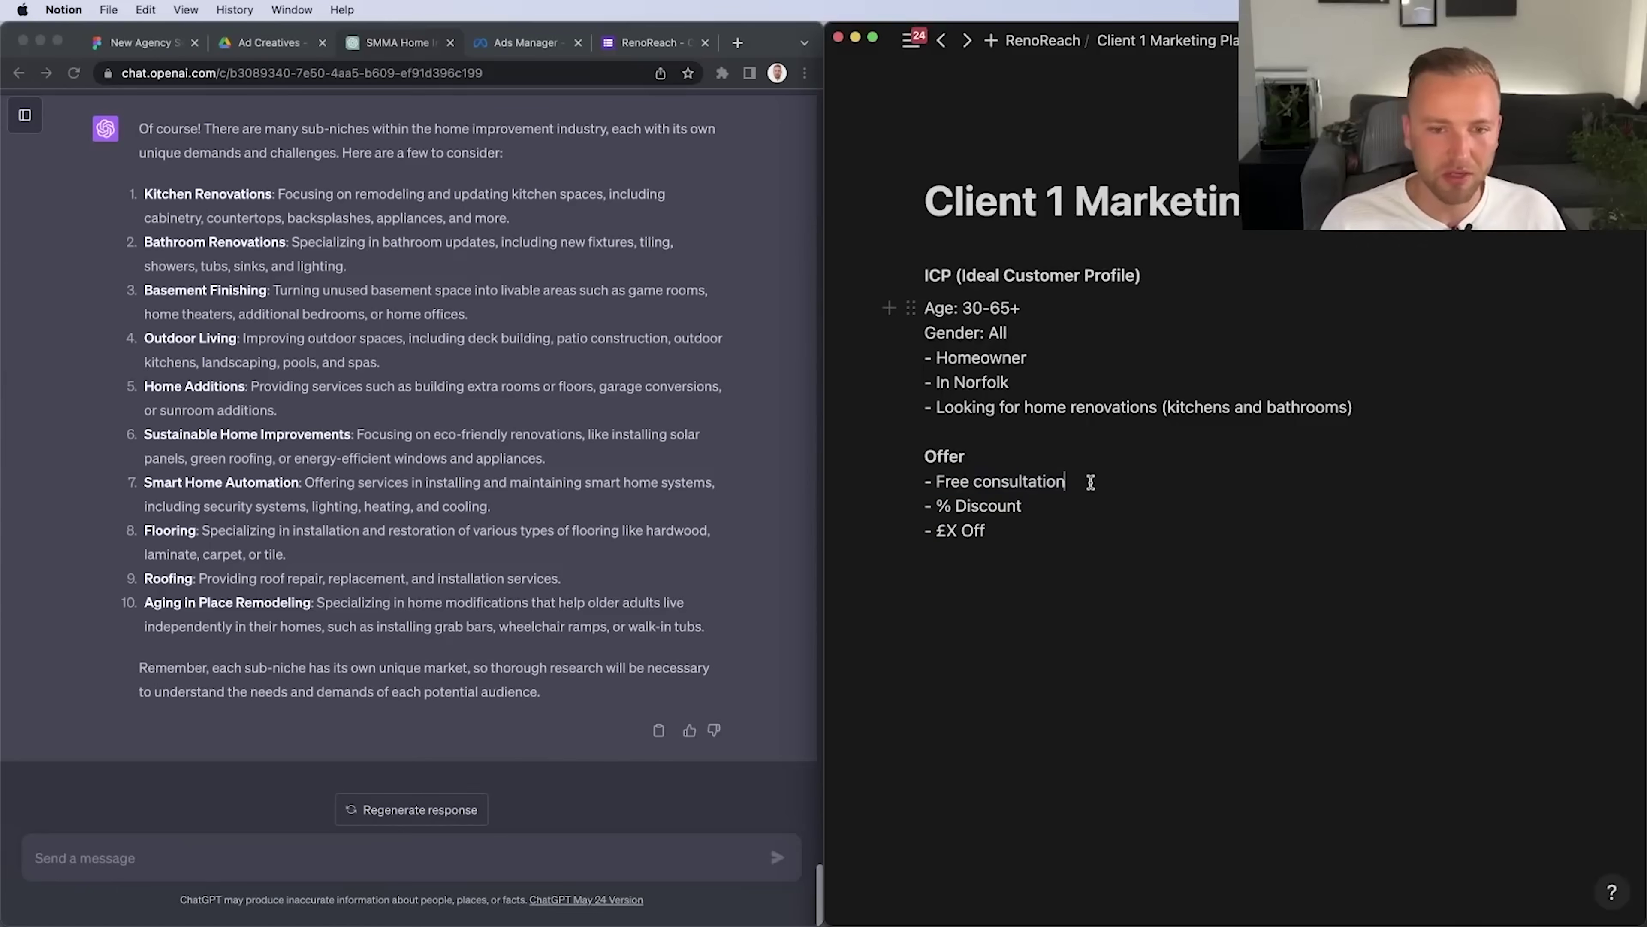
Tell ChatGPT about signing a kitchen and bathroom renovations client for the SMMA and ask for 10 offer ideas for their Facebook lead generation ads
{"action": "left_click", "coordinate": [464, 873]}
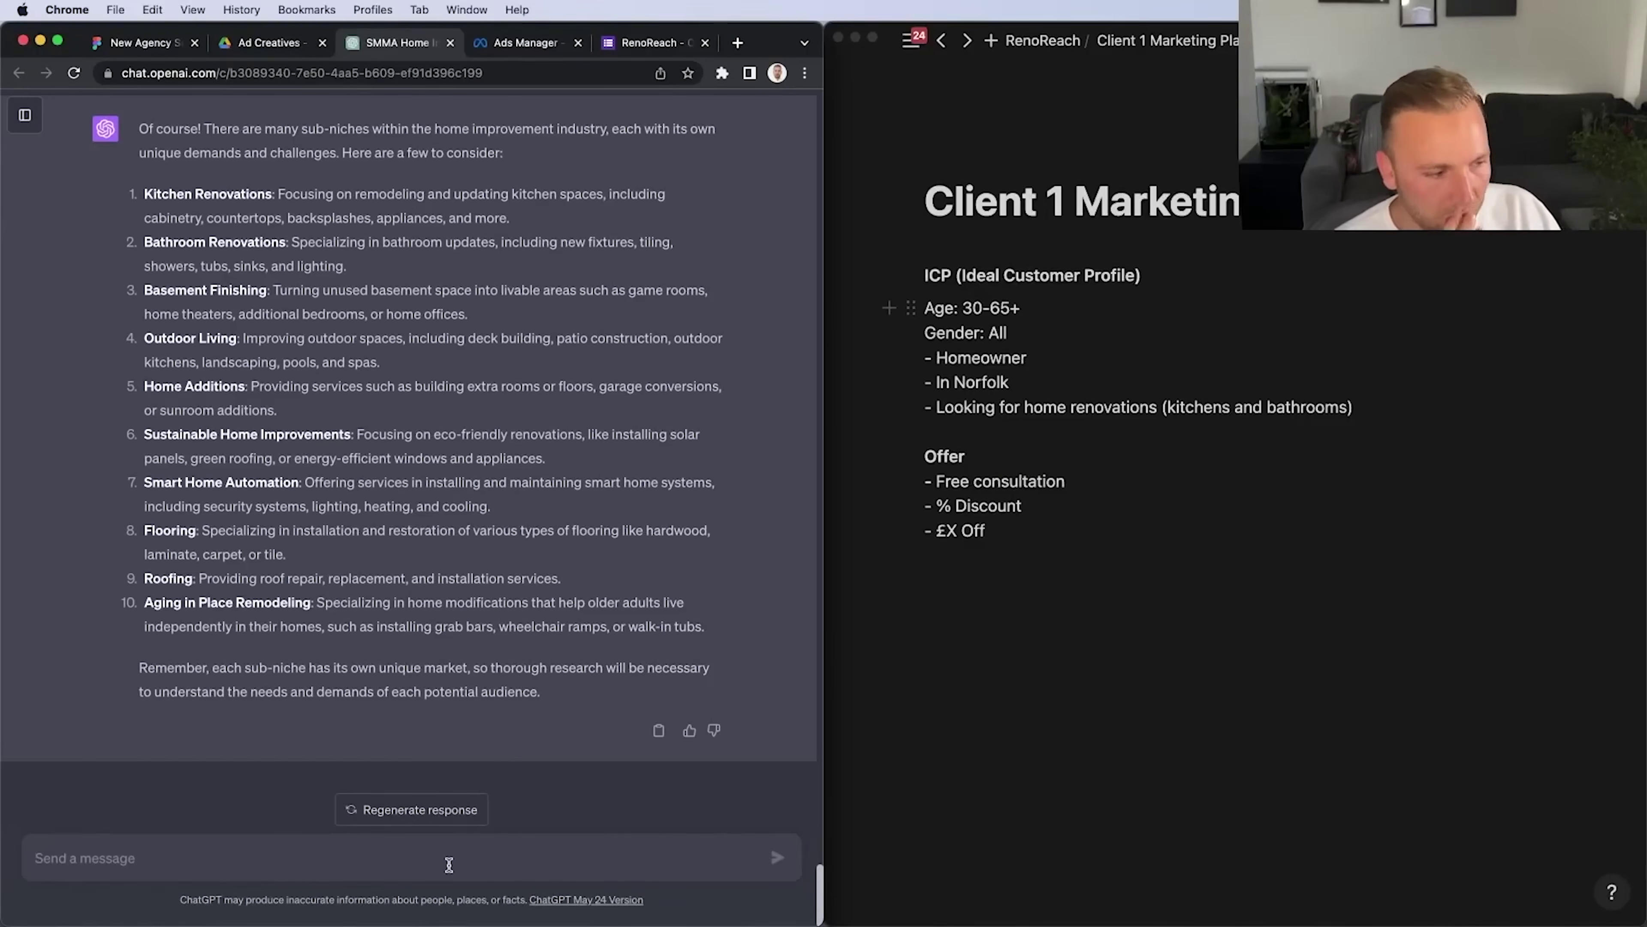
{"action": "left_click", "coordinate": [449, 865]}
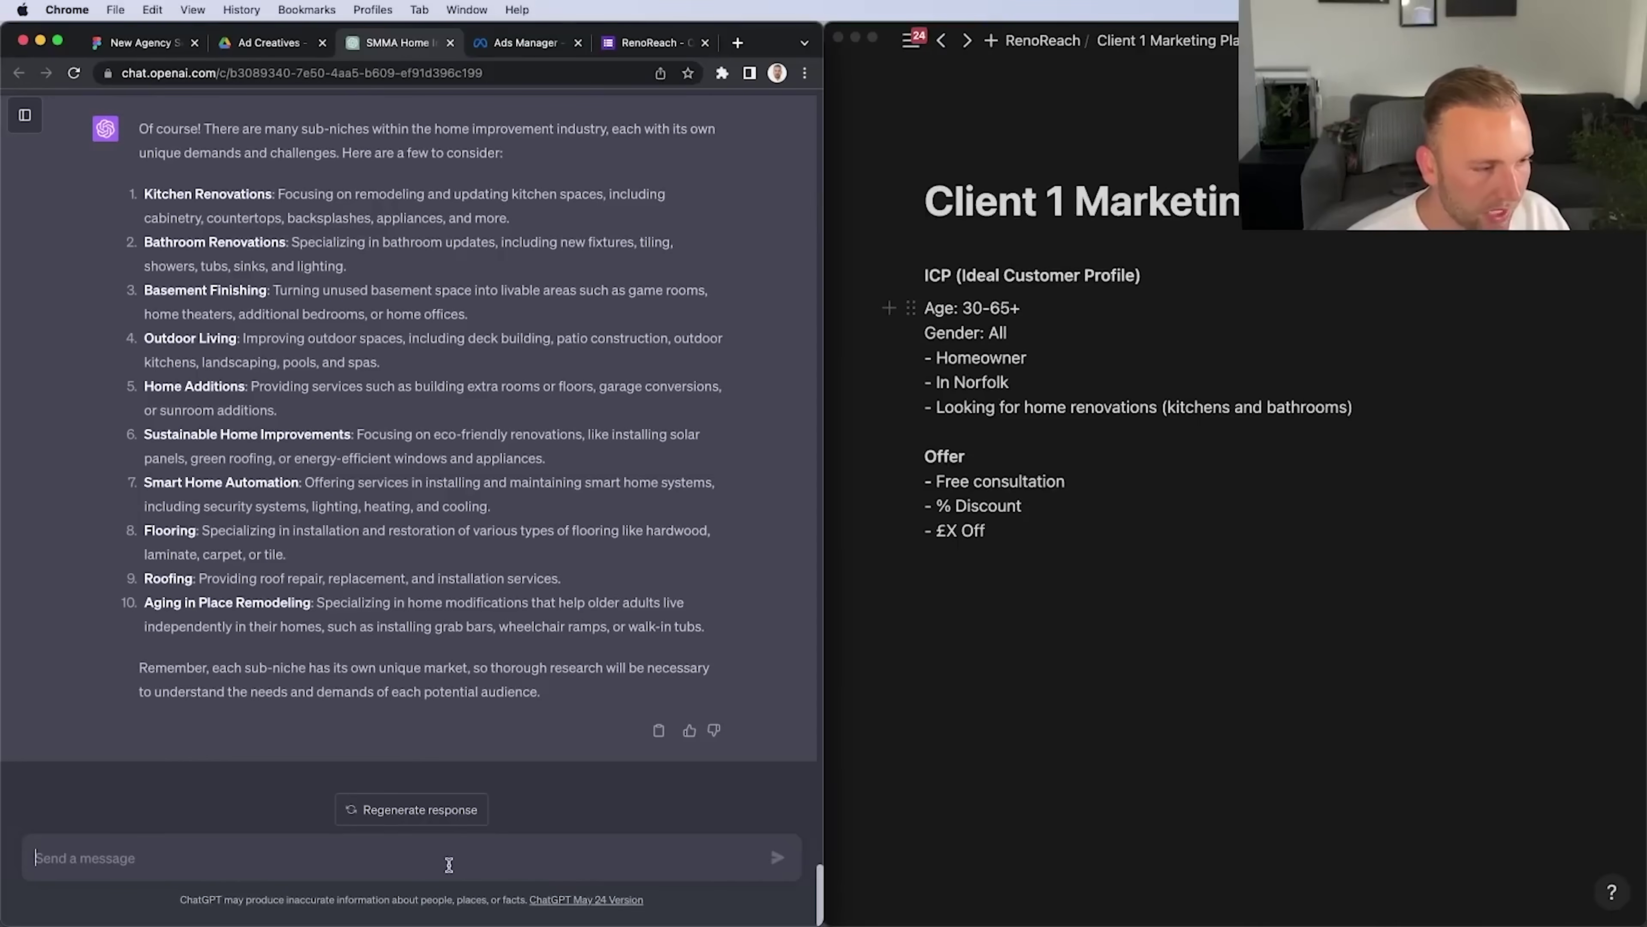
{"action": "type", "text": "I've signed up a kitchen and "}
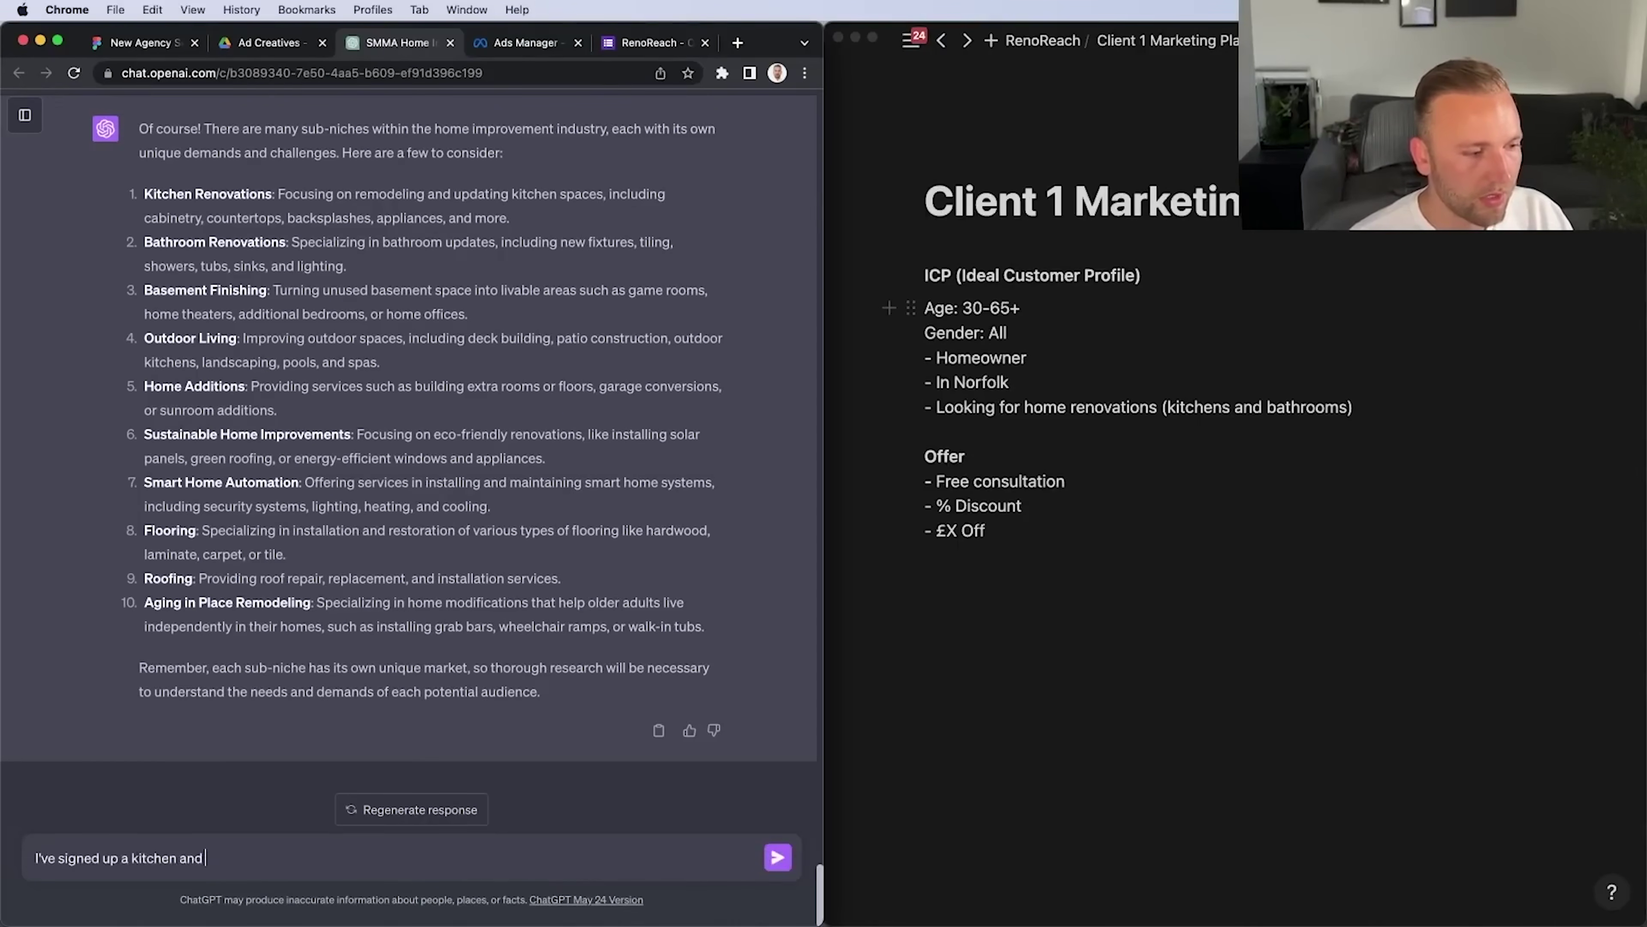
{"action": "type", "text": "bathroom renovati"}
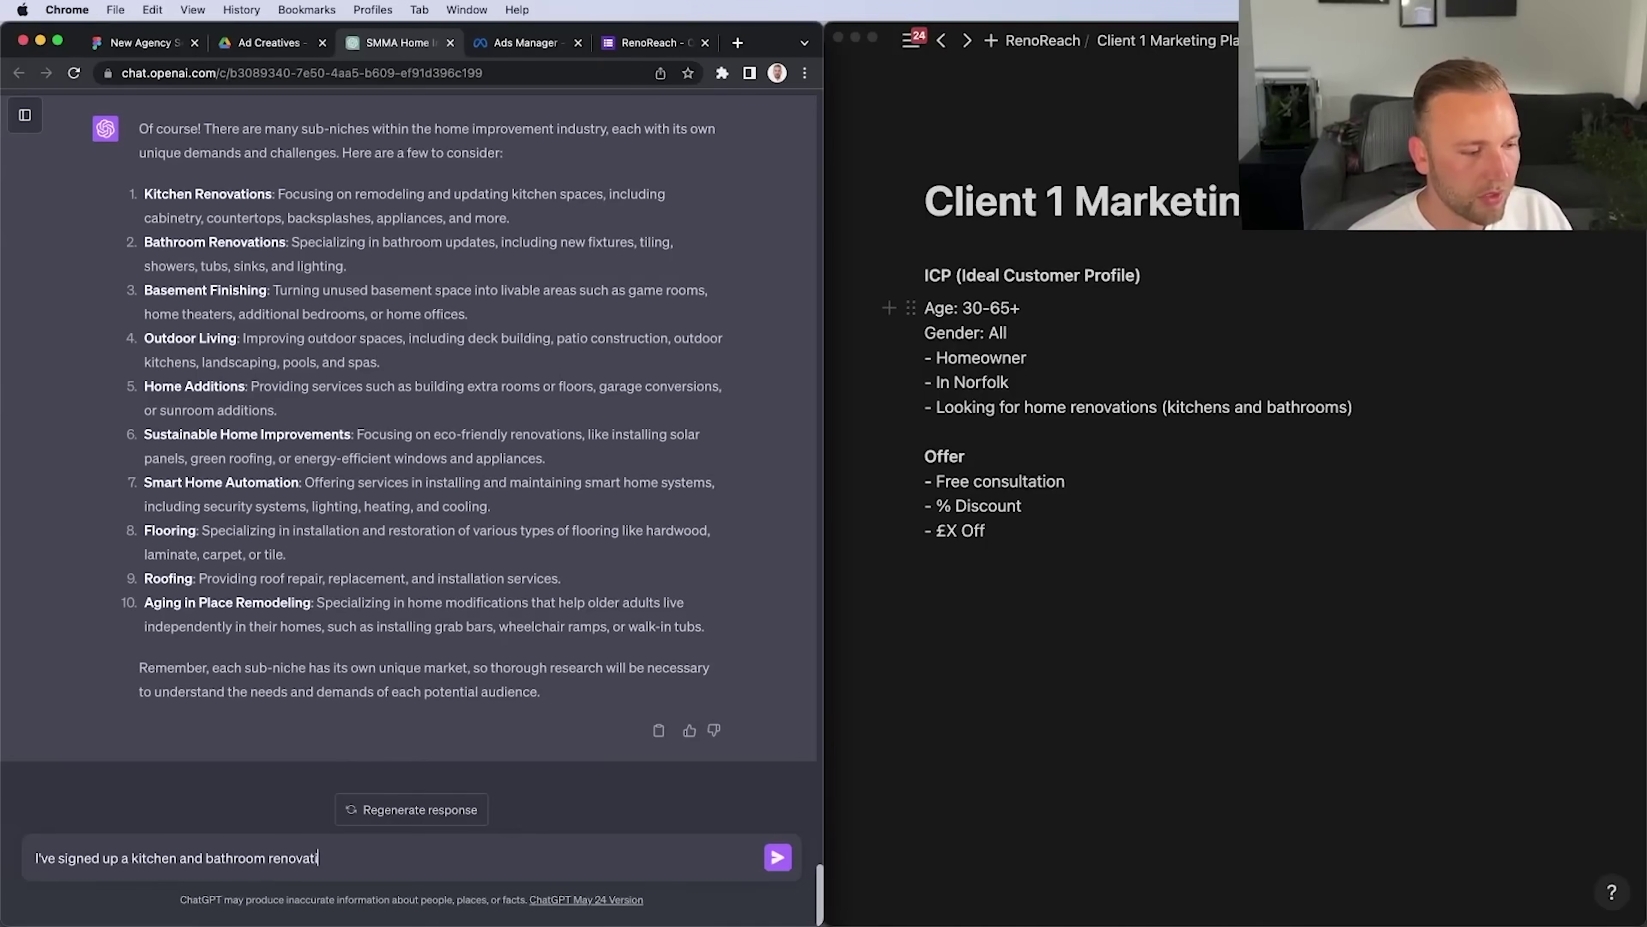
{"action": "type", "text": "ons client for my "}
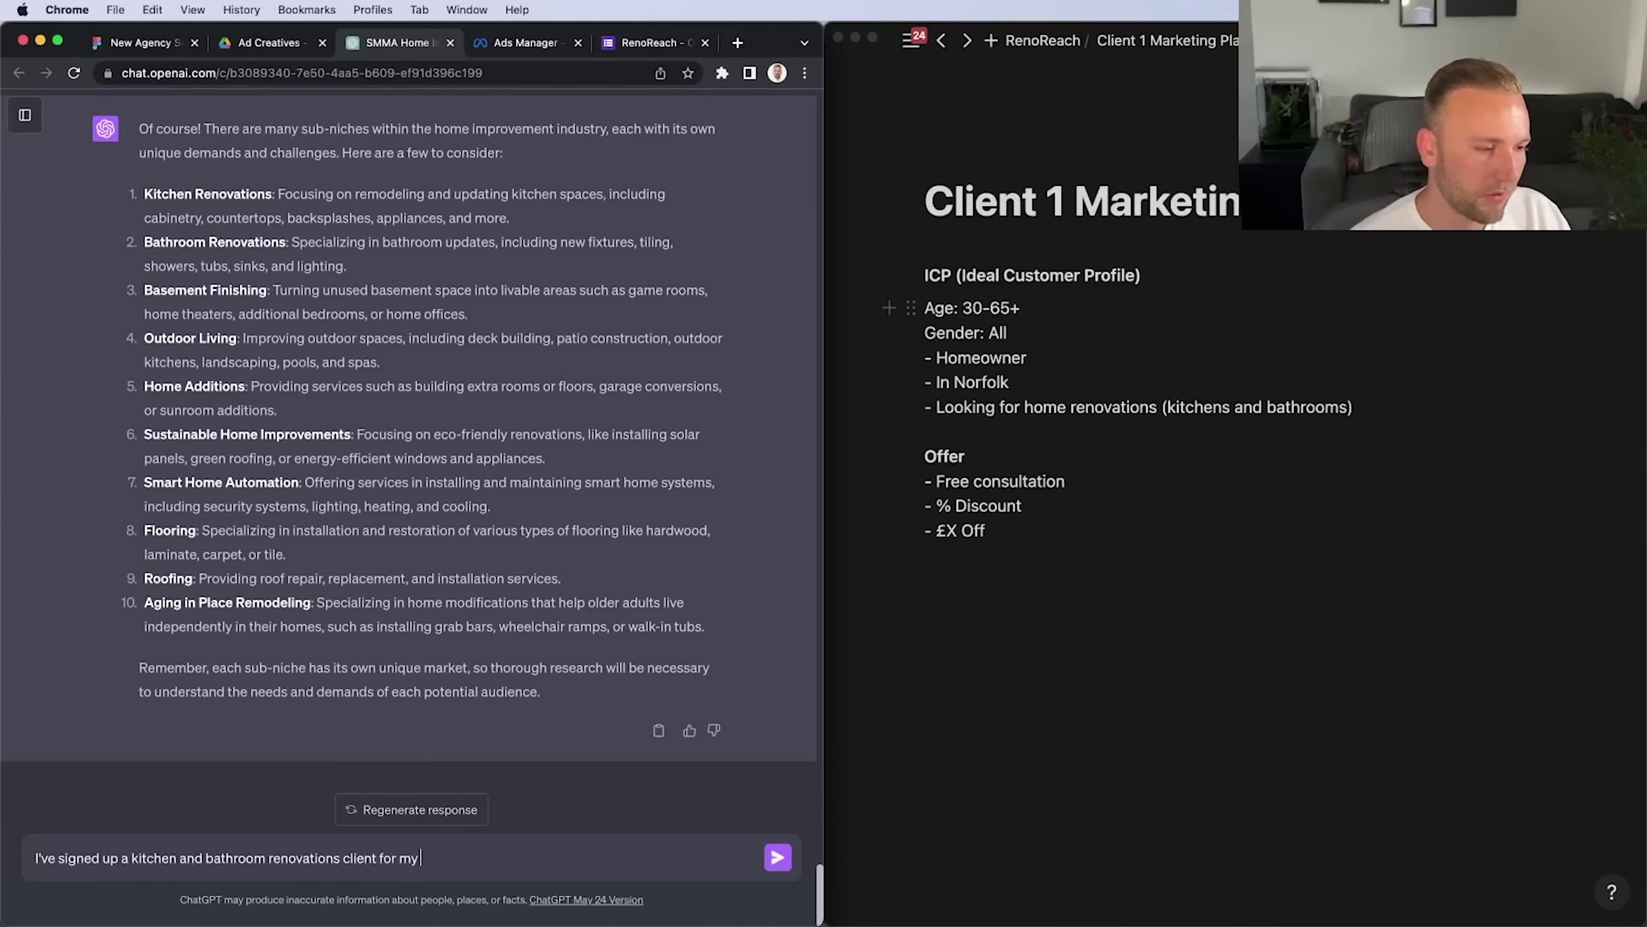
{"action": "type", "text": "smma, can you help me"}
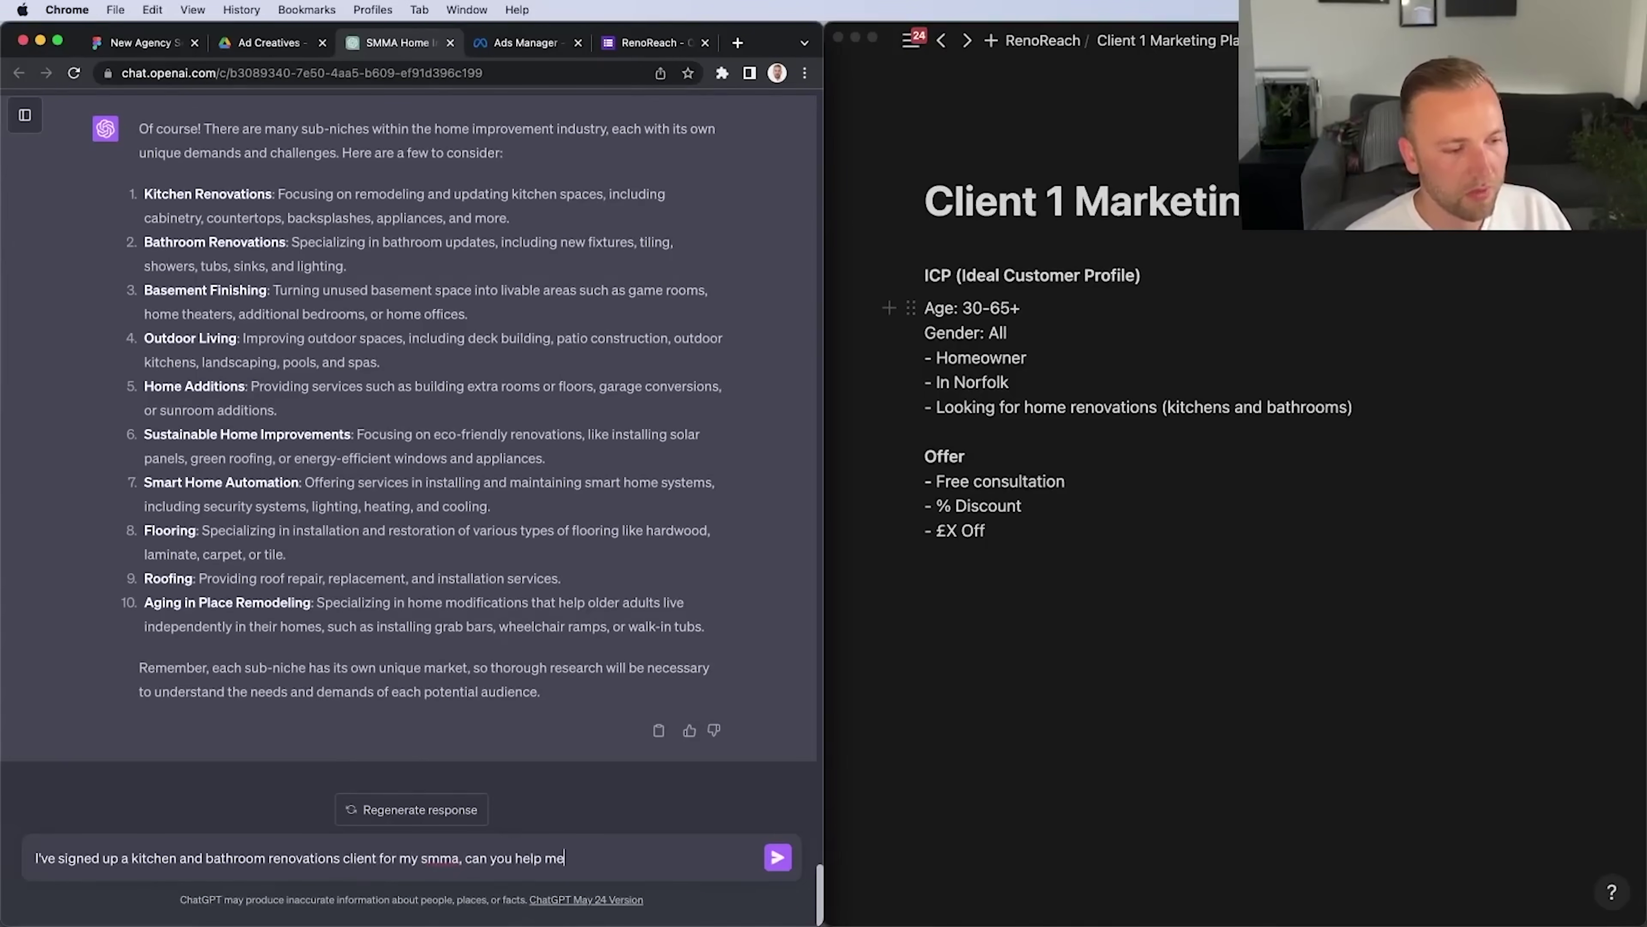
{"action": "type", "text": " come up with 10 of"}
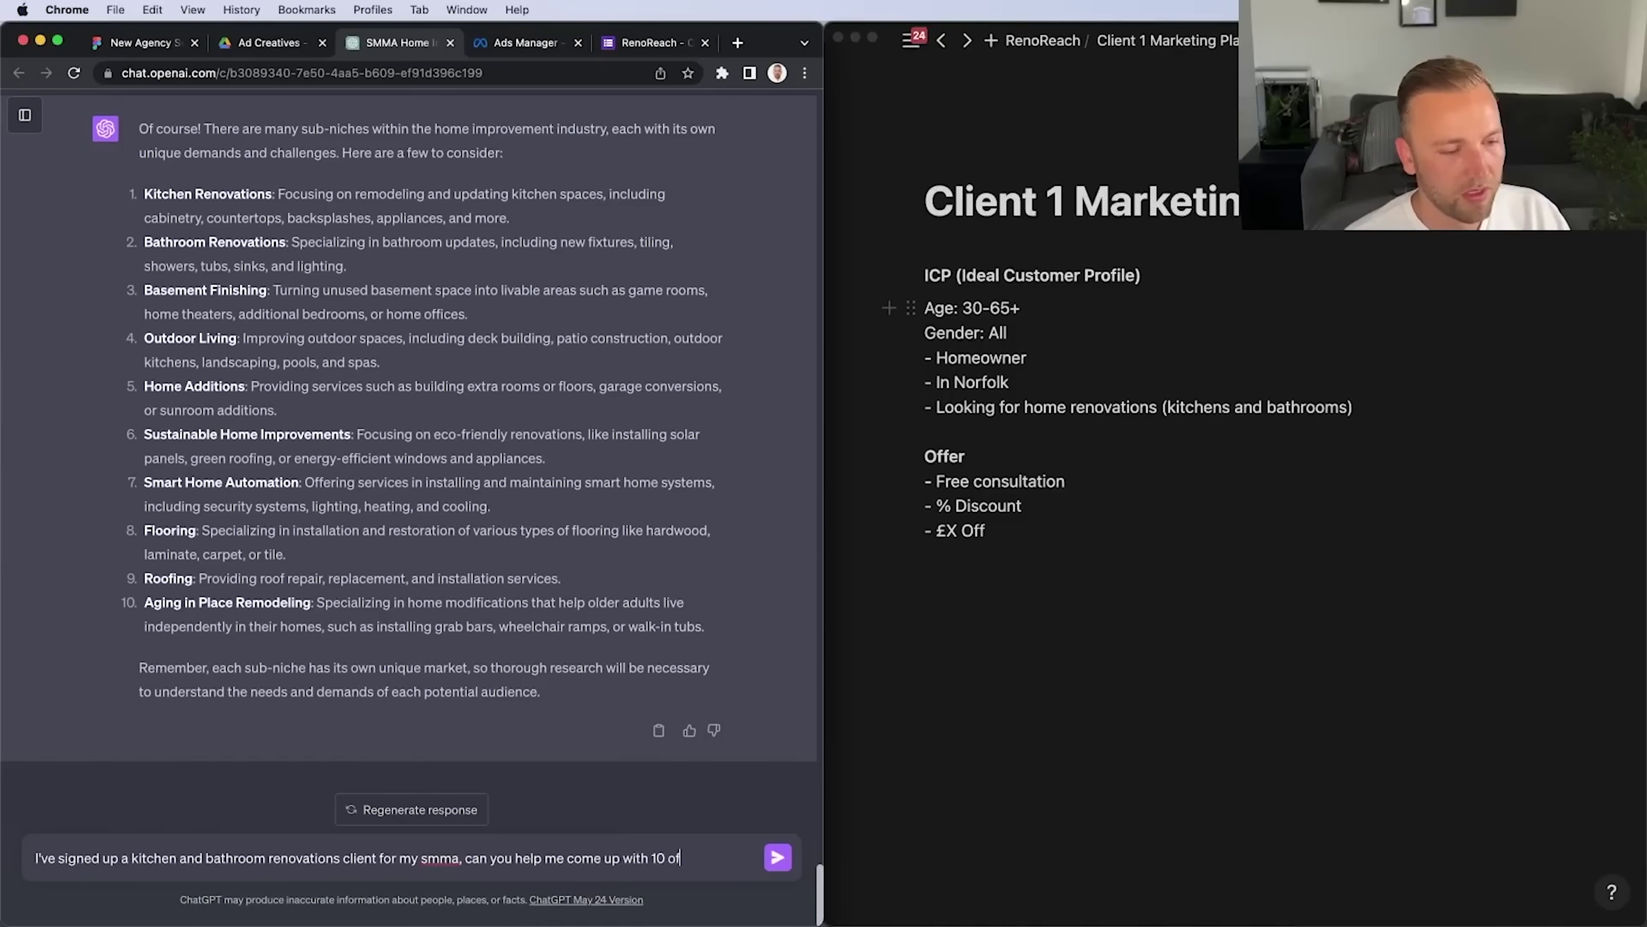
{"action": "type", "text": "fer ideas f"}
{"action": "key", "text": "BackSpace"}
{"action": "type", "text": "deas for their faeb"}
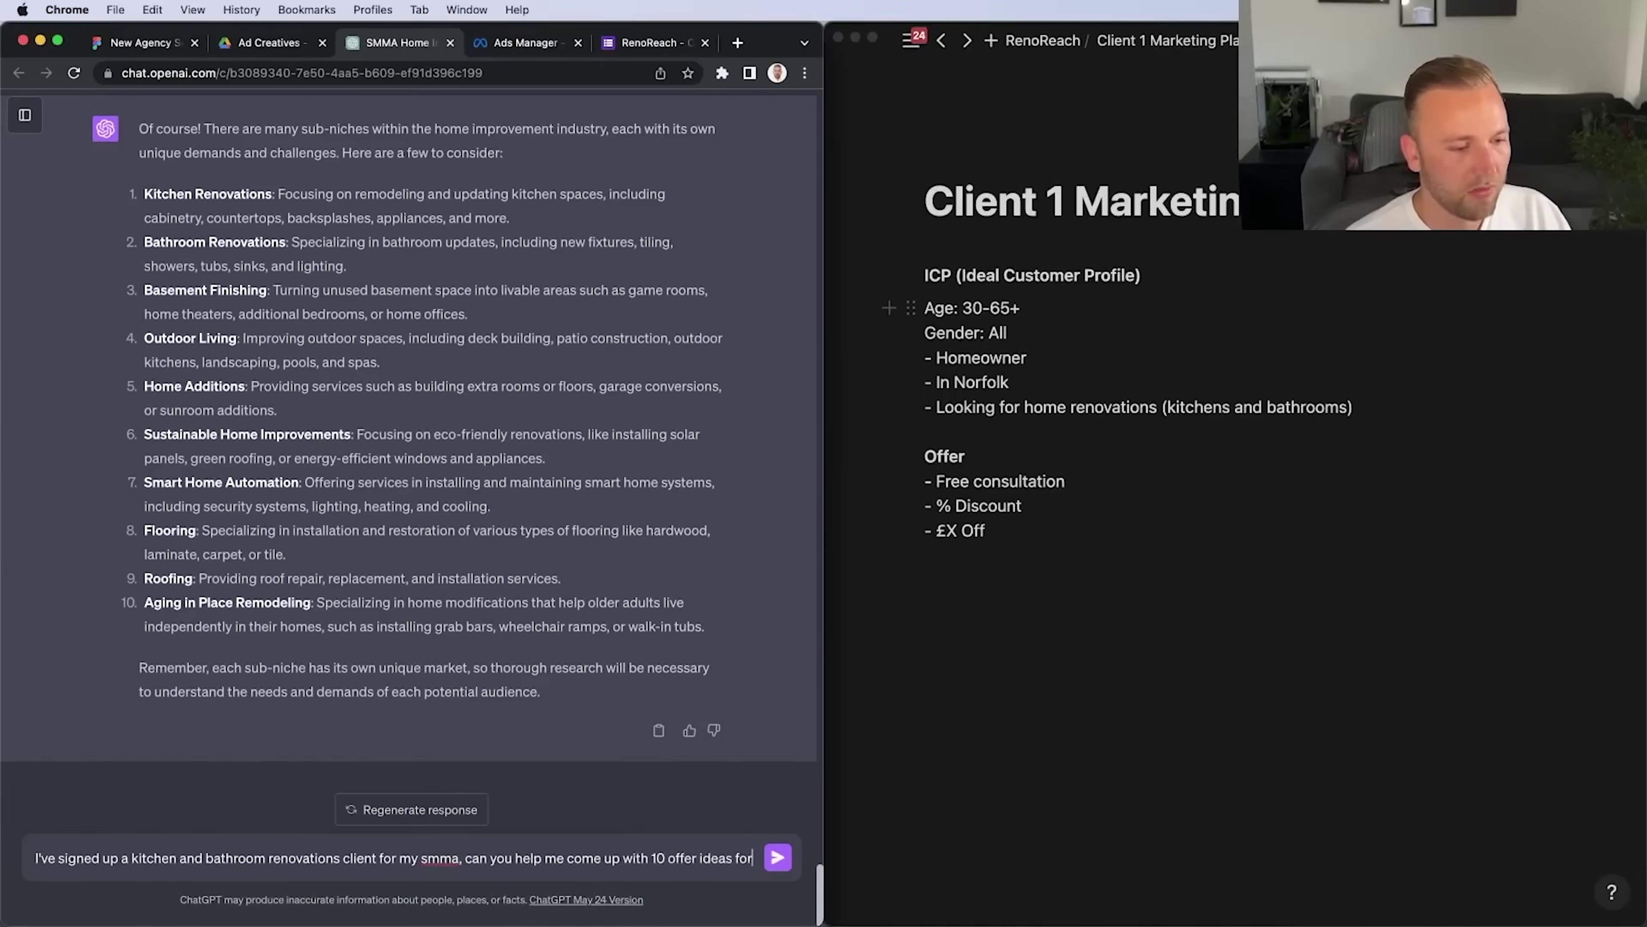
{"action": "key", "text": "BackSpace"}
{"action": "key", "text": "BackSpace"}
{"action": "type", "text": "cebook lead"}
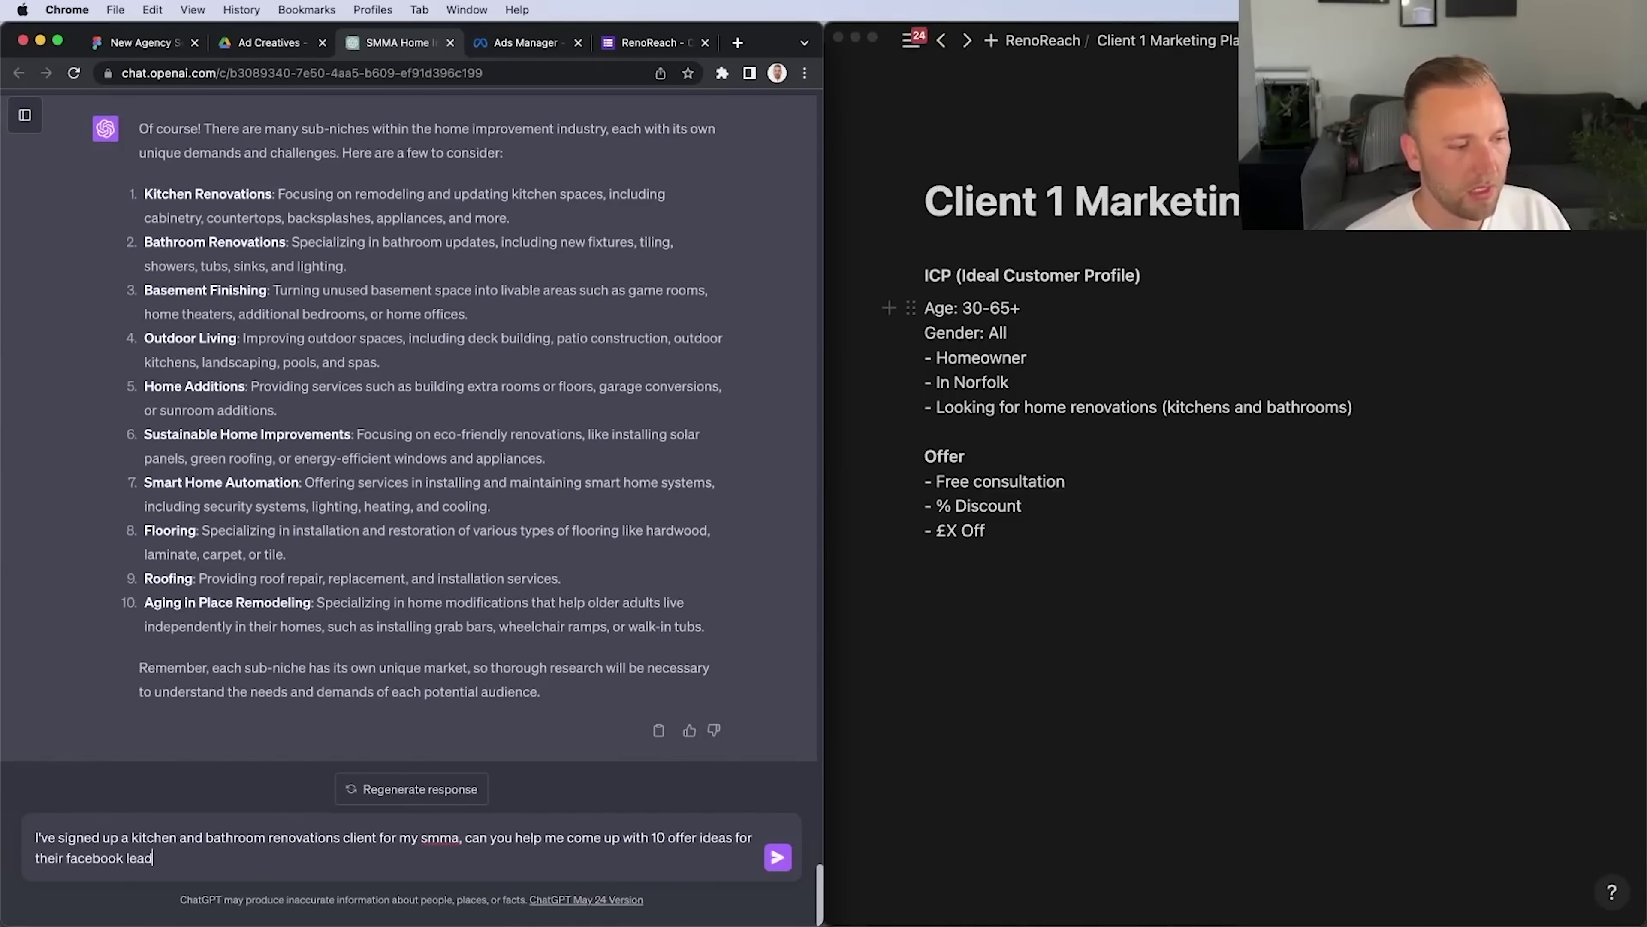
{"action": "type", "text": " generation ads"}
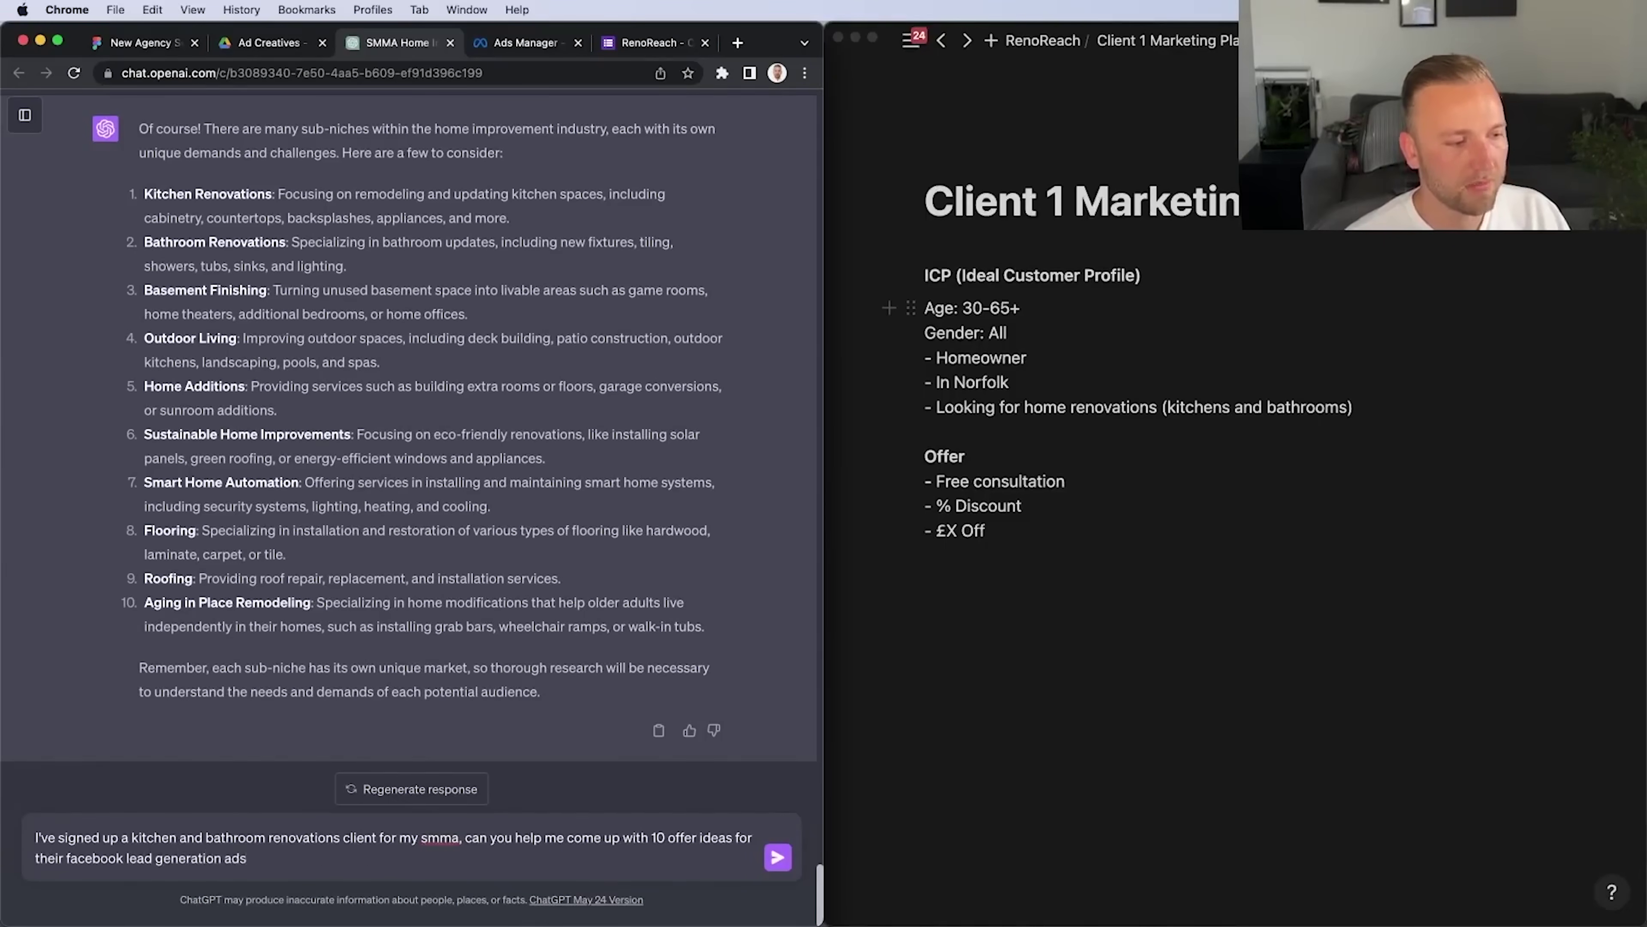
{"action": "key", "text": "Return"}
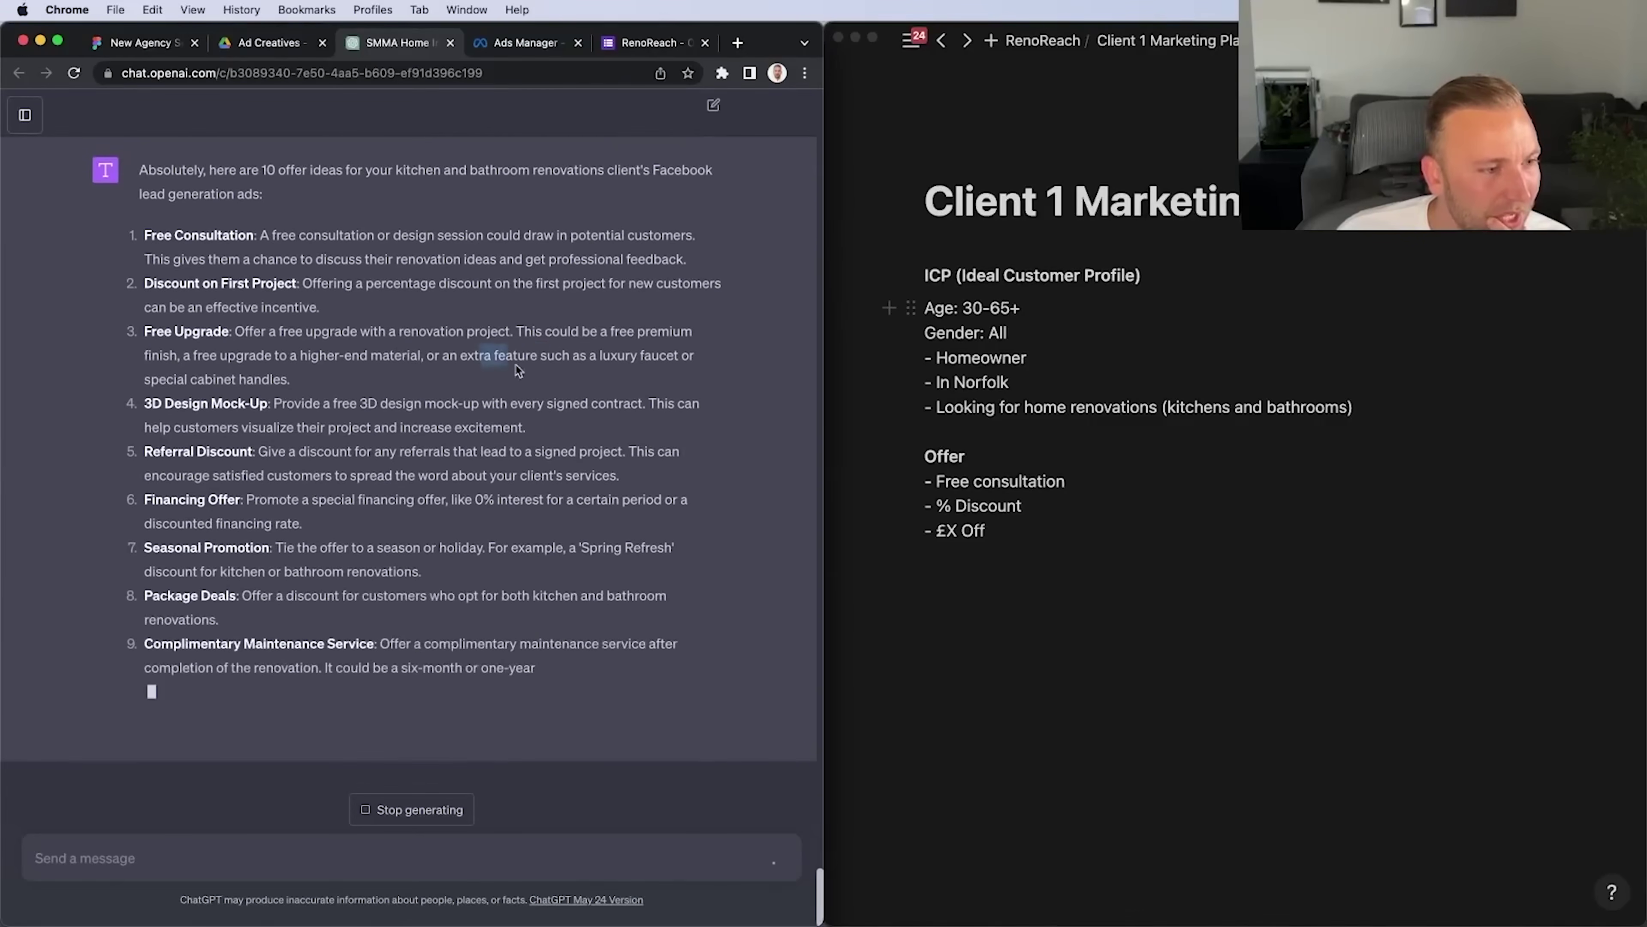
Add "- 3D Design Mock-Up" and "- Financing Offer" on separate lines at the end of the Offer list in Notion
{"action": "left_click_drag", "start_coordinate": [163, 287], "coordinate": [271, 287]}
{"action": "left_click", "coordinate": [271, 287]}
{"action": "left_click", "coordinate": [1002, 558]}
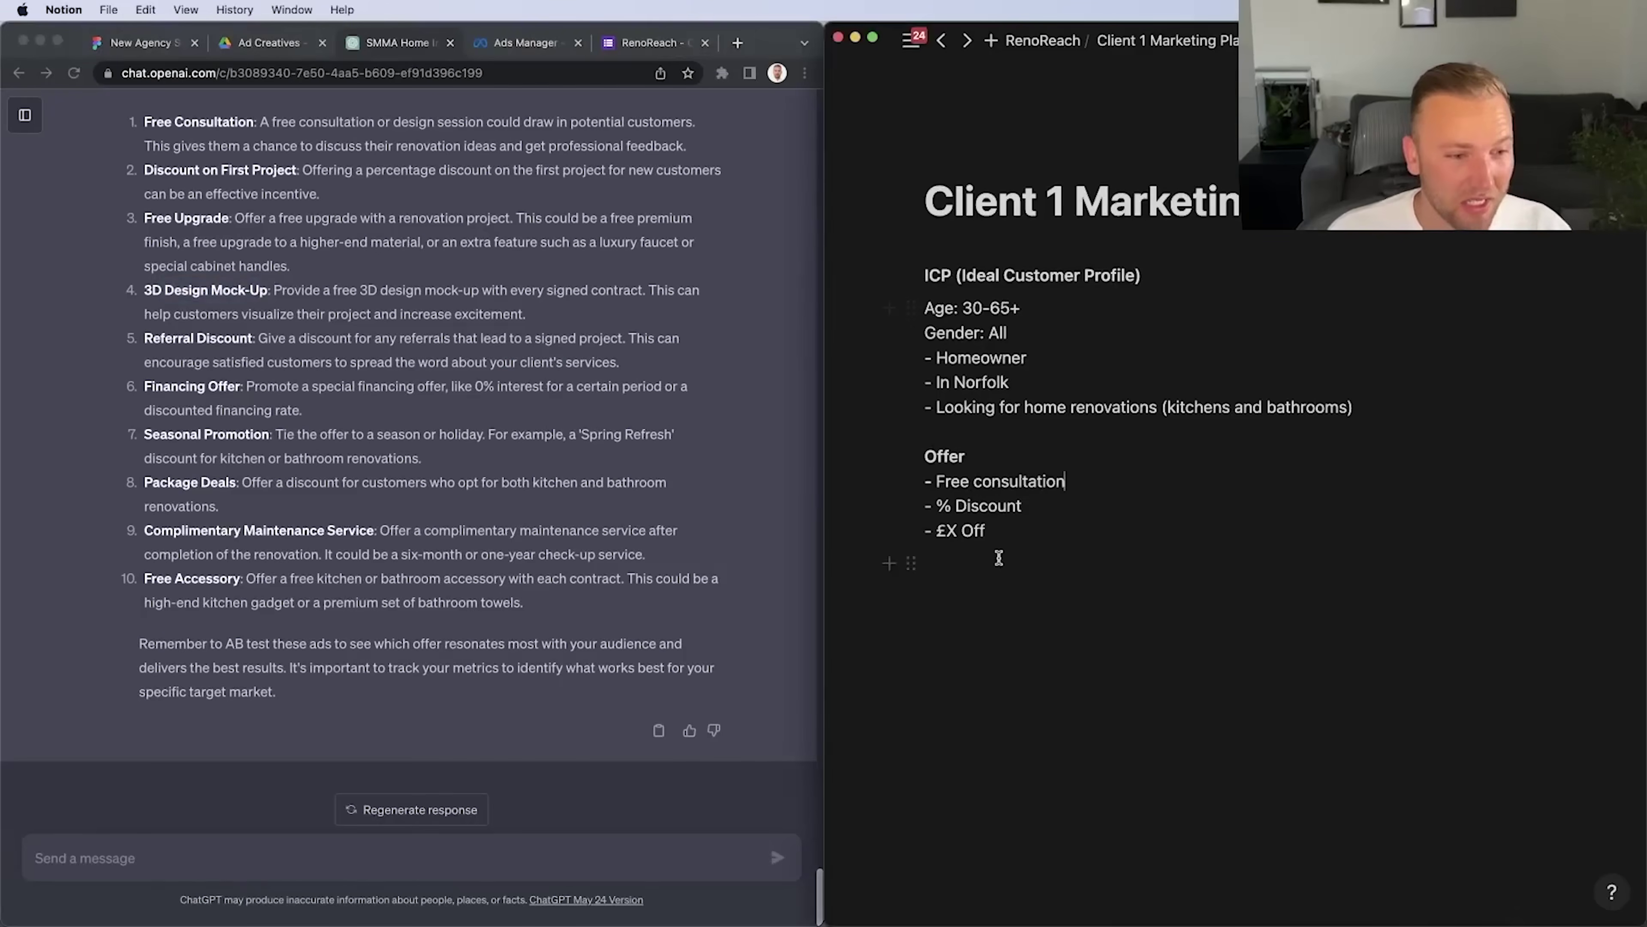
{"action": "type", "text": "- 3d"}
{"action": "key", "text": "BackSpace"}
{"action": "type", "text": "D Design Mock-U"}
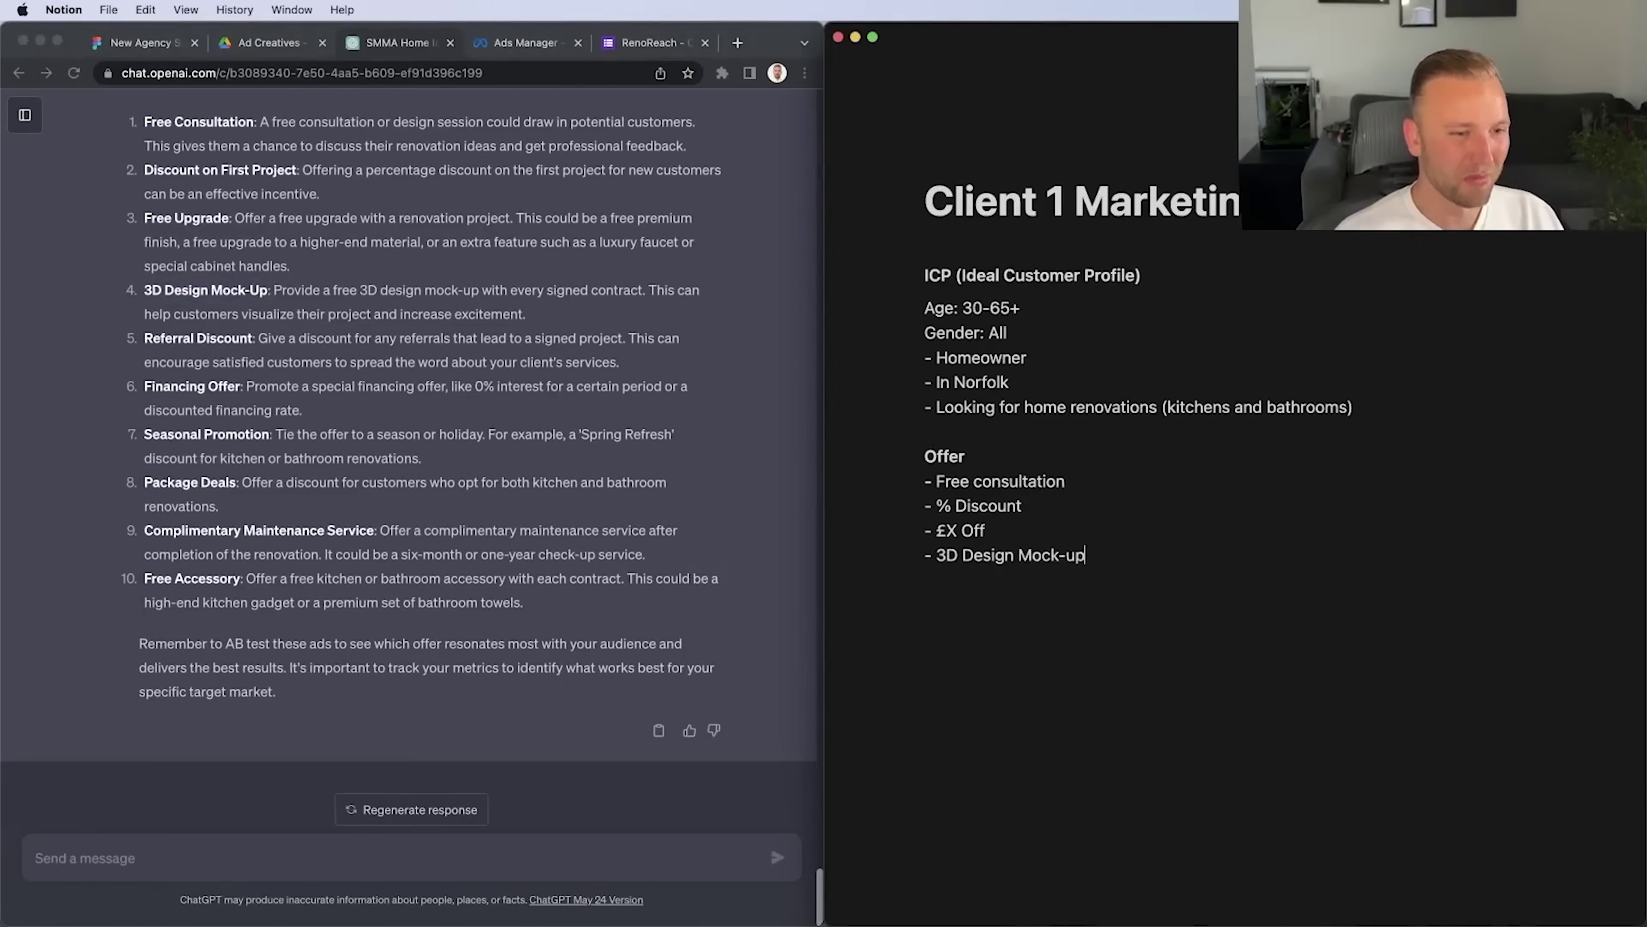
{"action": "type", "text": "p"}
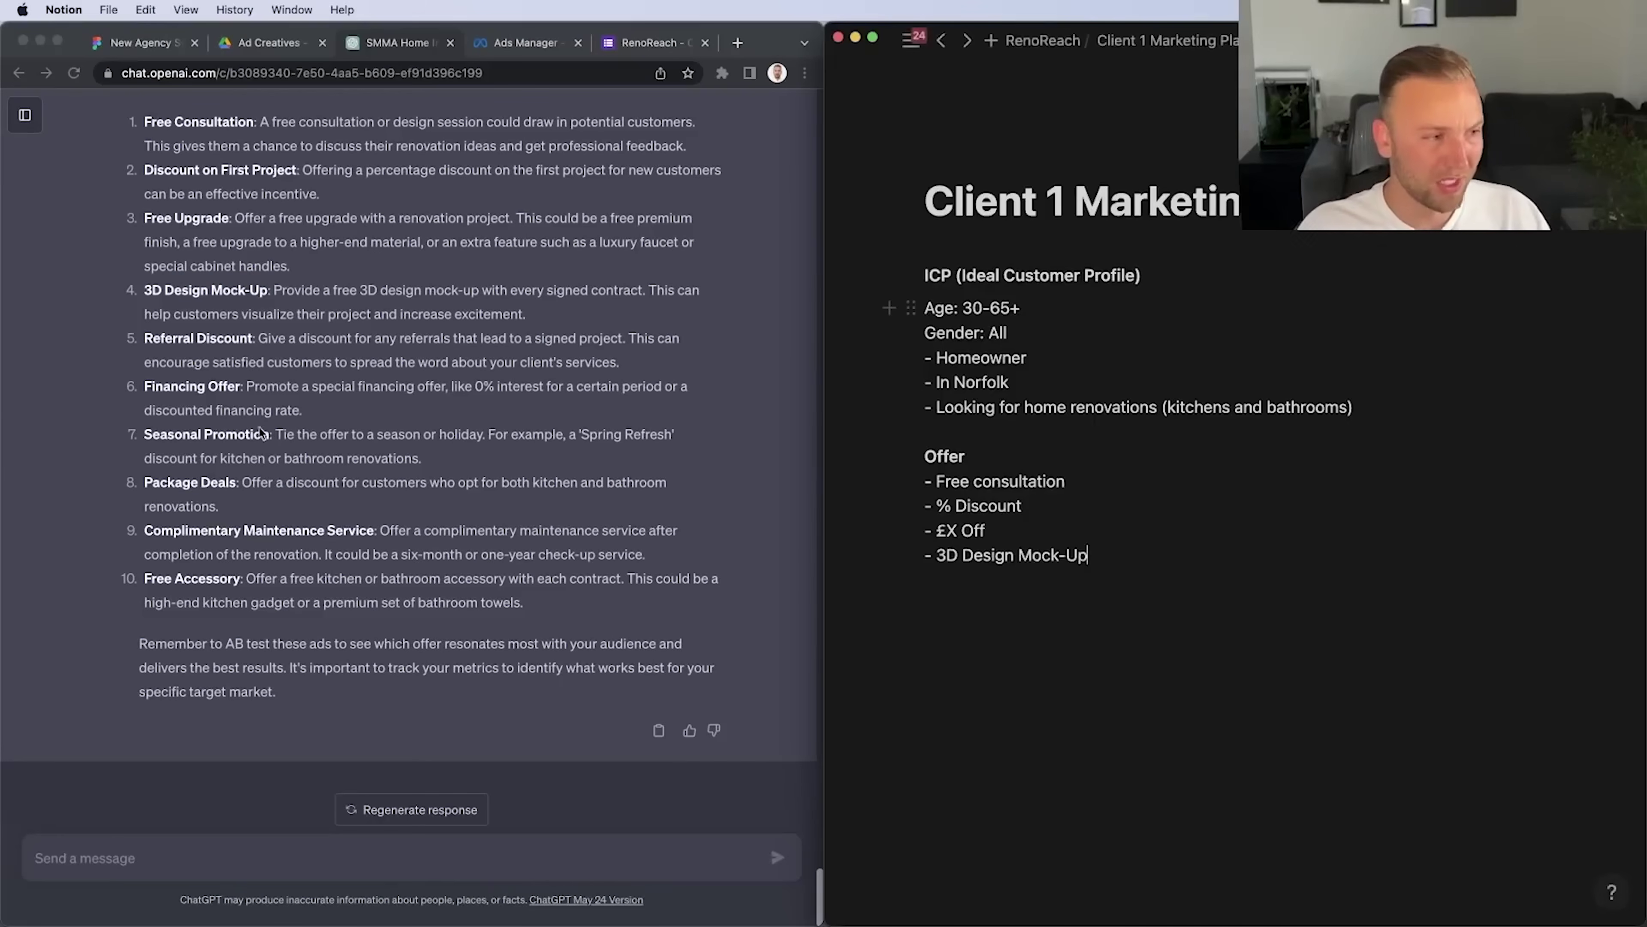
{"action": "left_click", "coordinate": [1158, 579]}
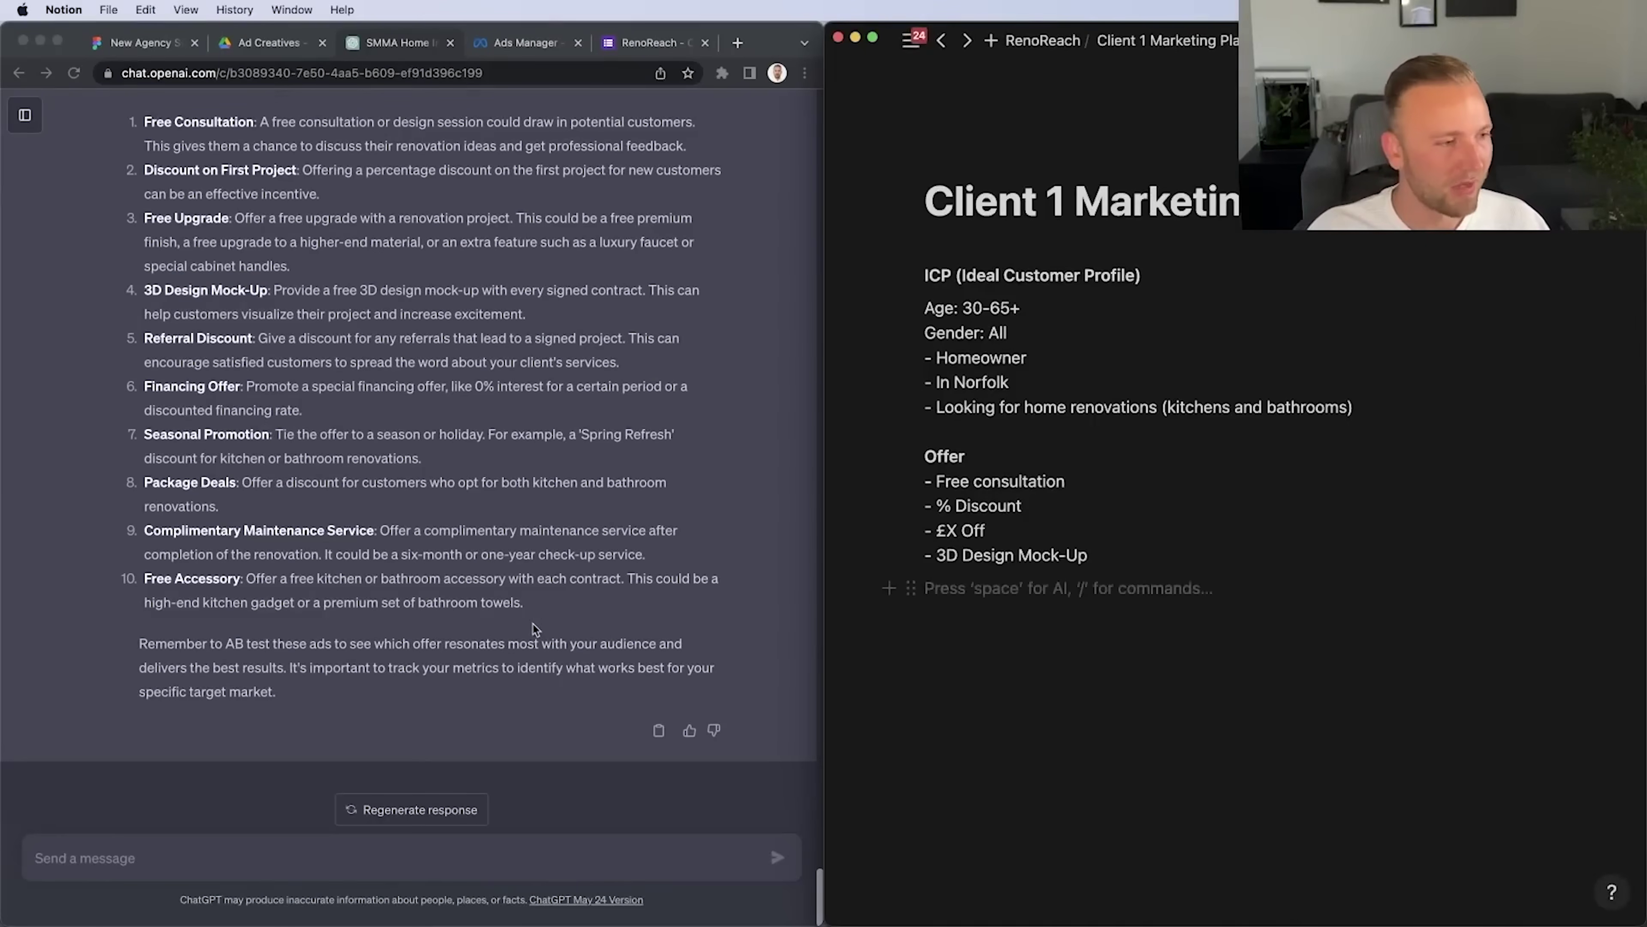
{"action": "type", "text": "- Financing Offer"}
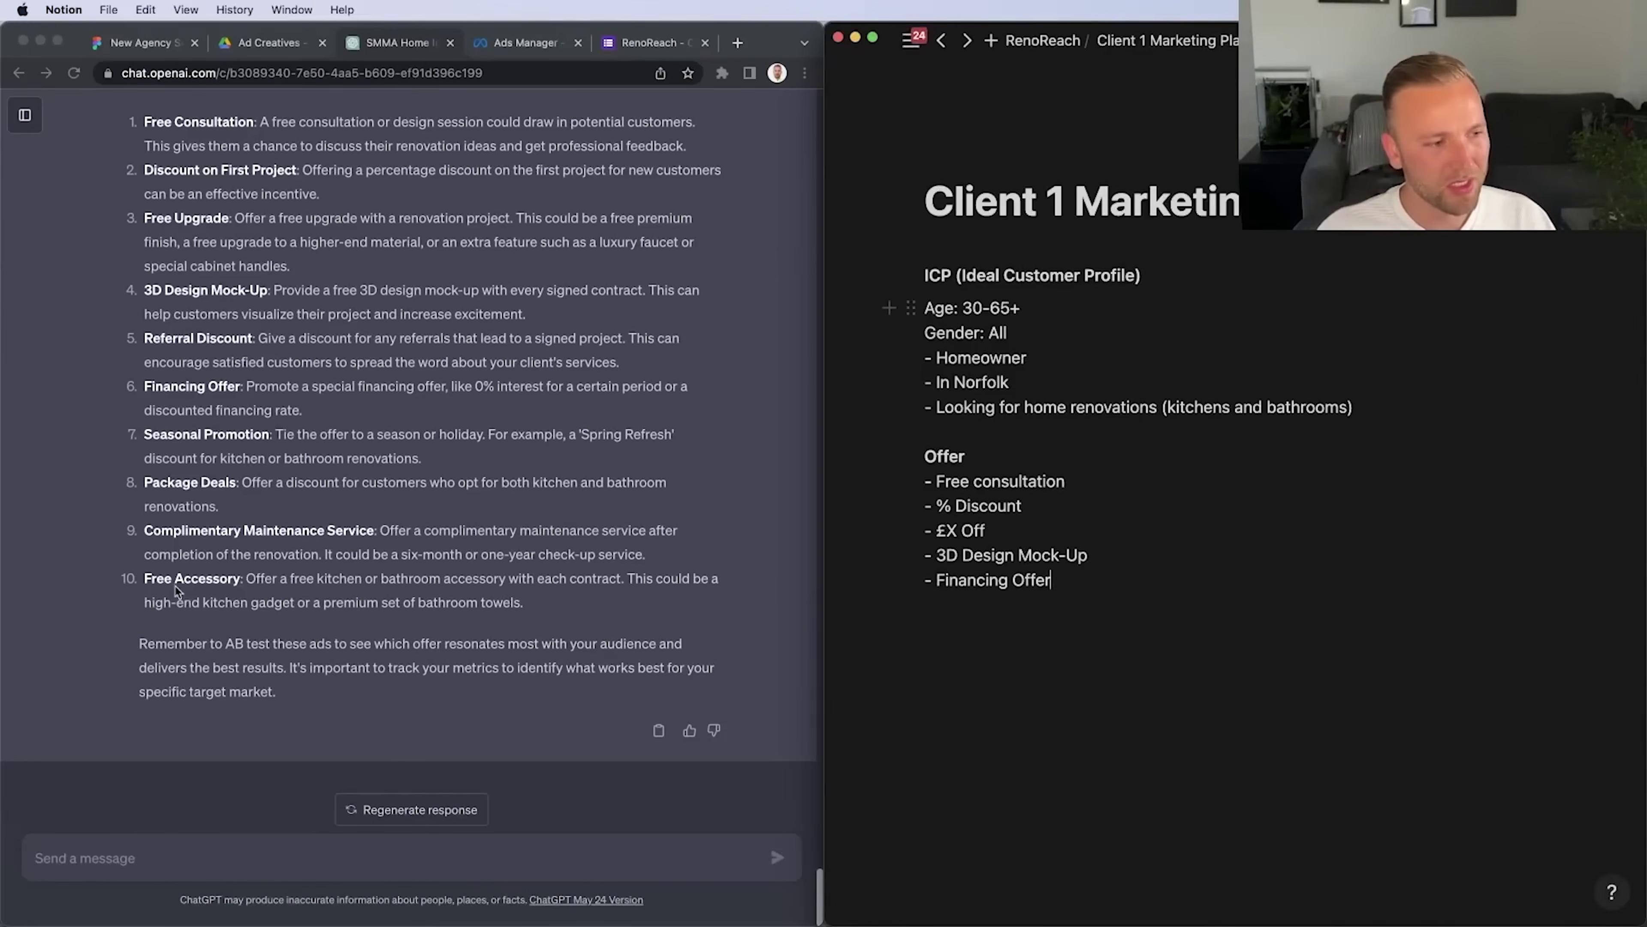
Tell ChatGPT the free consultation will be tested first and ask for 10 ways to butter it up so it doesn't sound so standard
{"action": "left_click", "coordinate": [385, 323]}
{"action": "type", "text": "I like a free"}
{"action": "type", "text": " consultation, i'm going t"}
{"action": "type", "text": "o do that first before "}
{"action": "type", "text": "I test others"}
{"action": "key", "text": "shift+Return"}
{"action": "type", "text": "Can you give "}
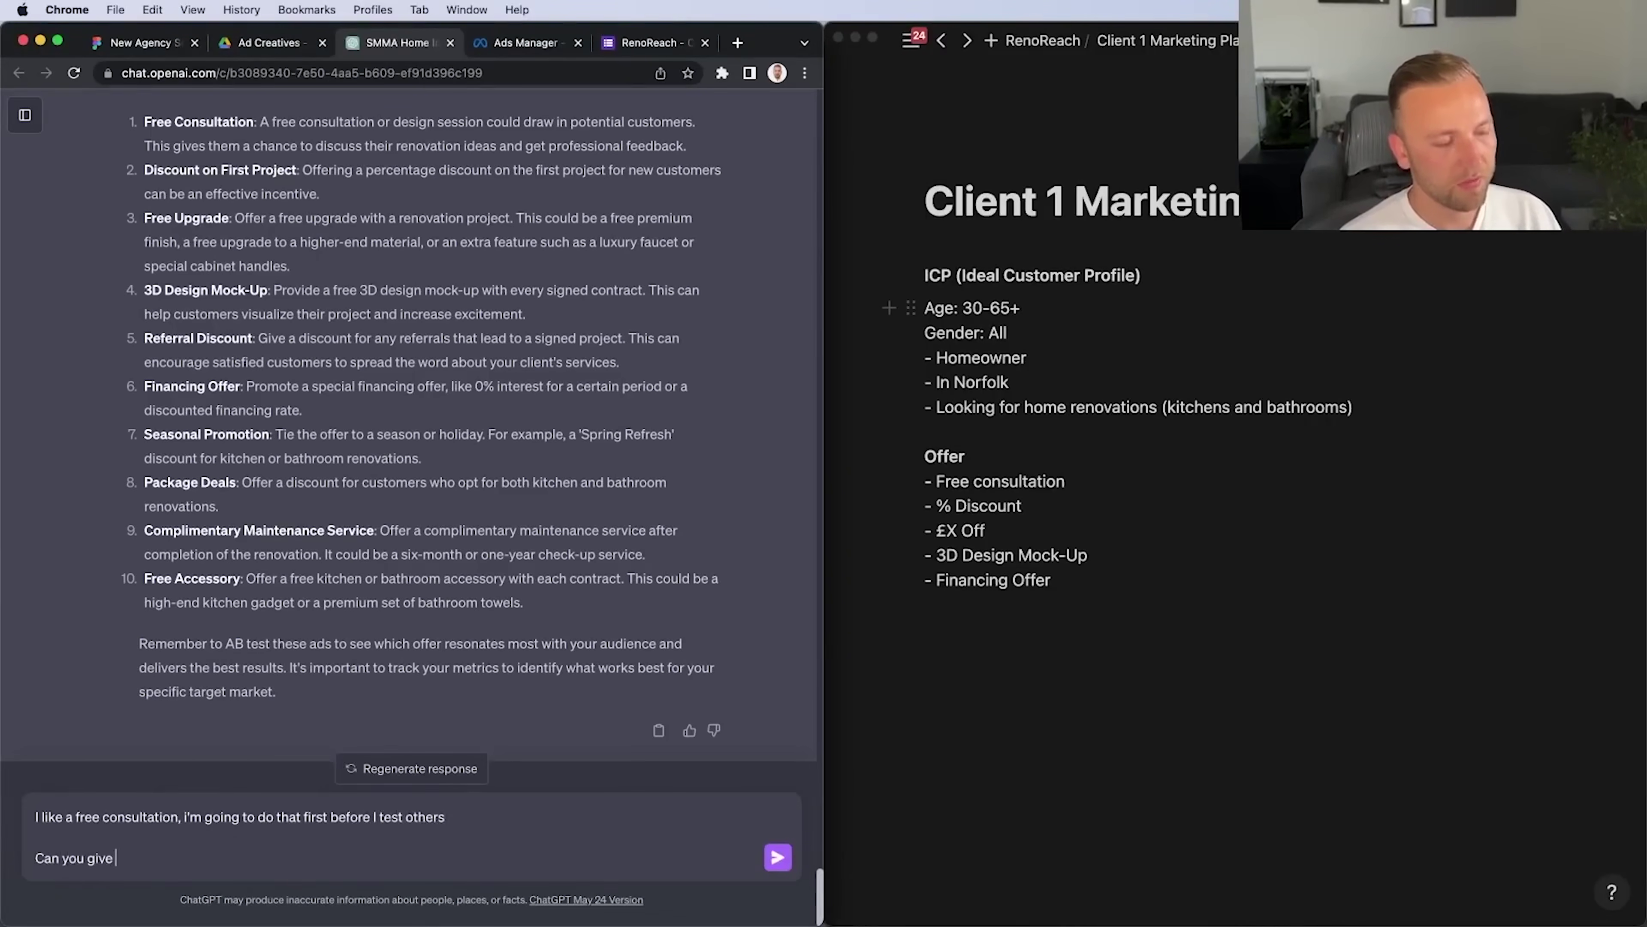
{"action": "type", "text": "me 10 ways to b"}
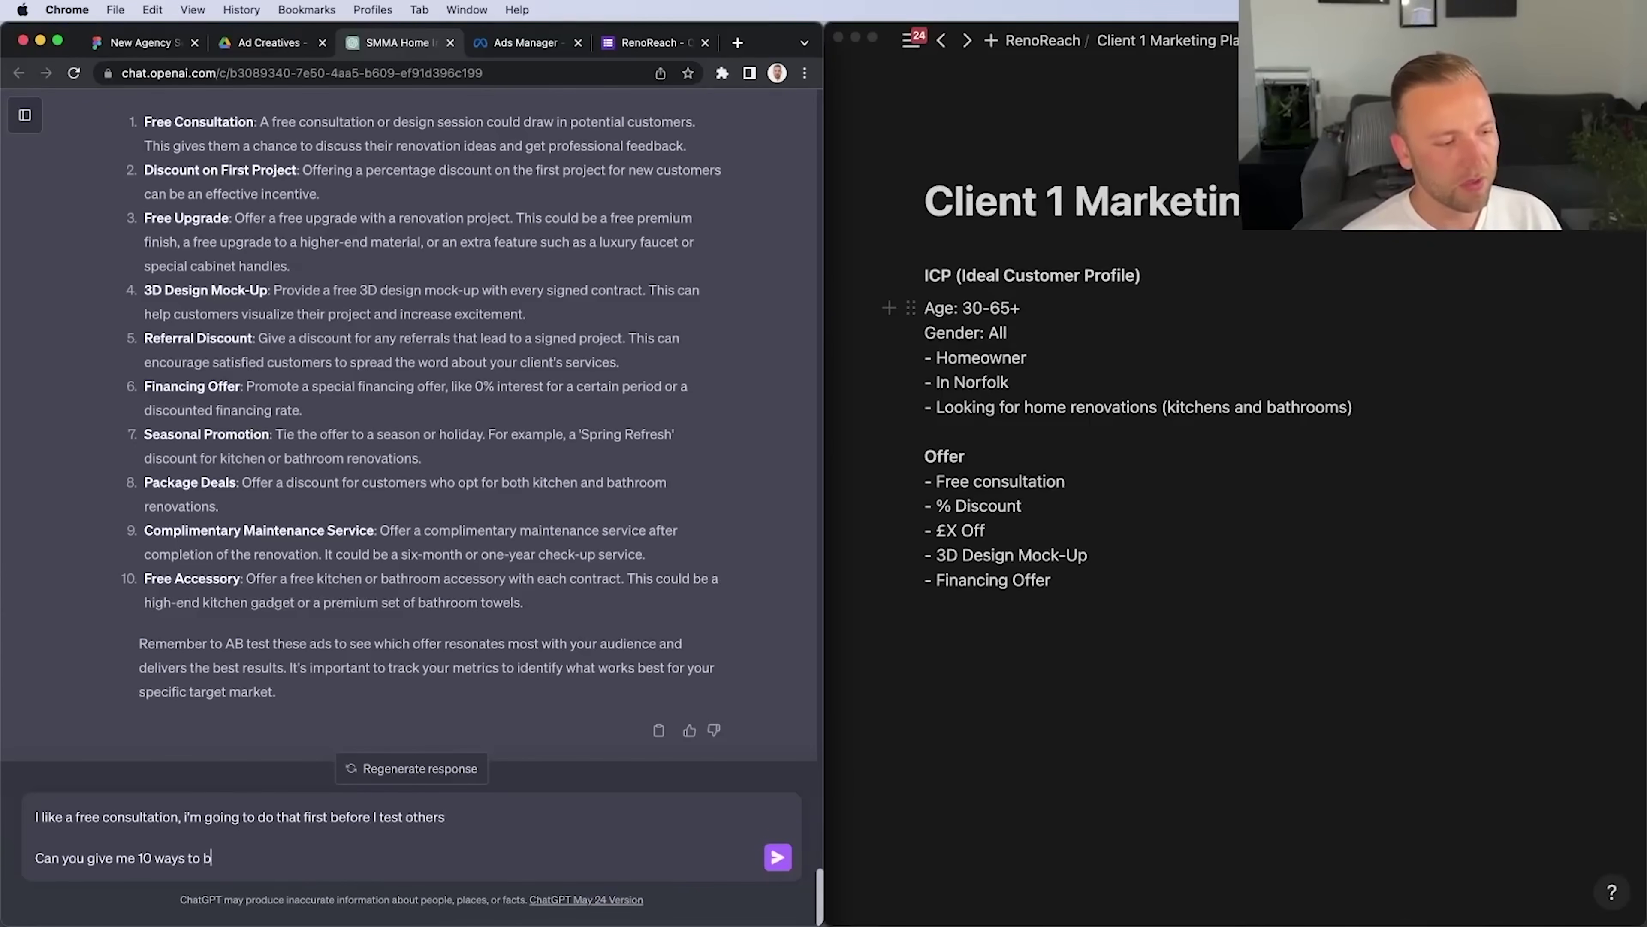
{"action": "type", "text": "utter up a free co"}
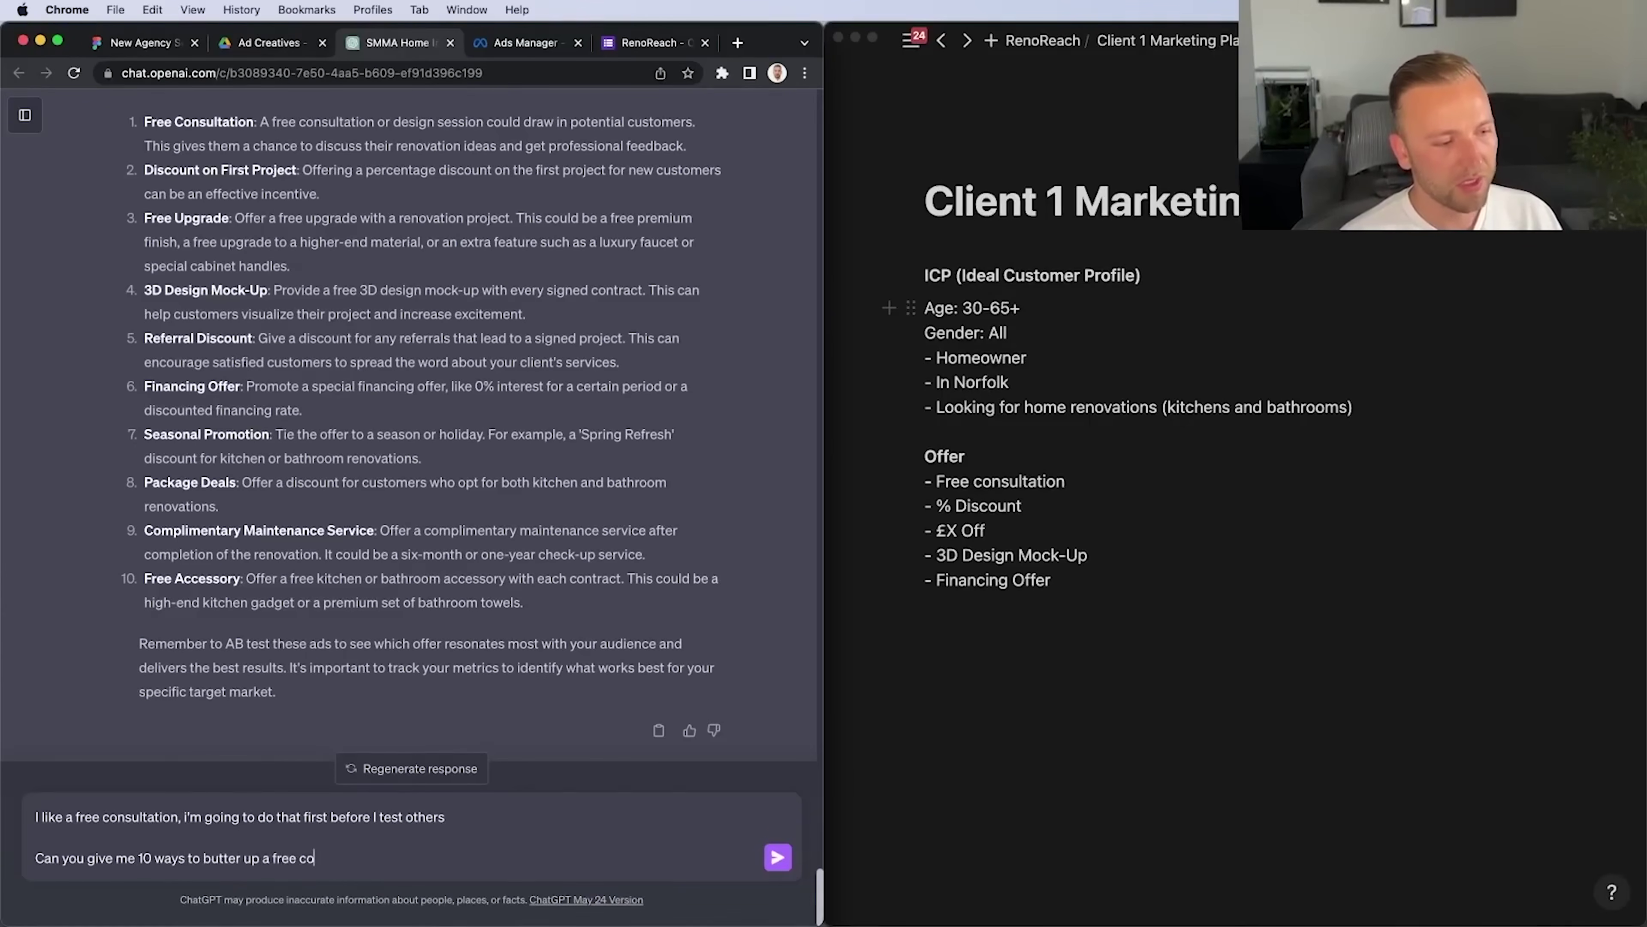
{"action": "type", "text": "nsultation so it do"}
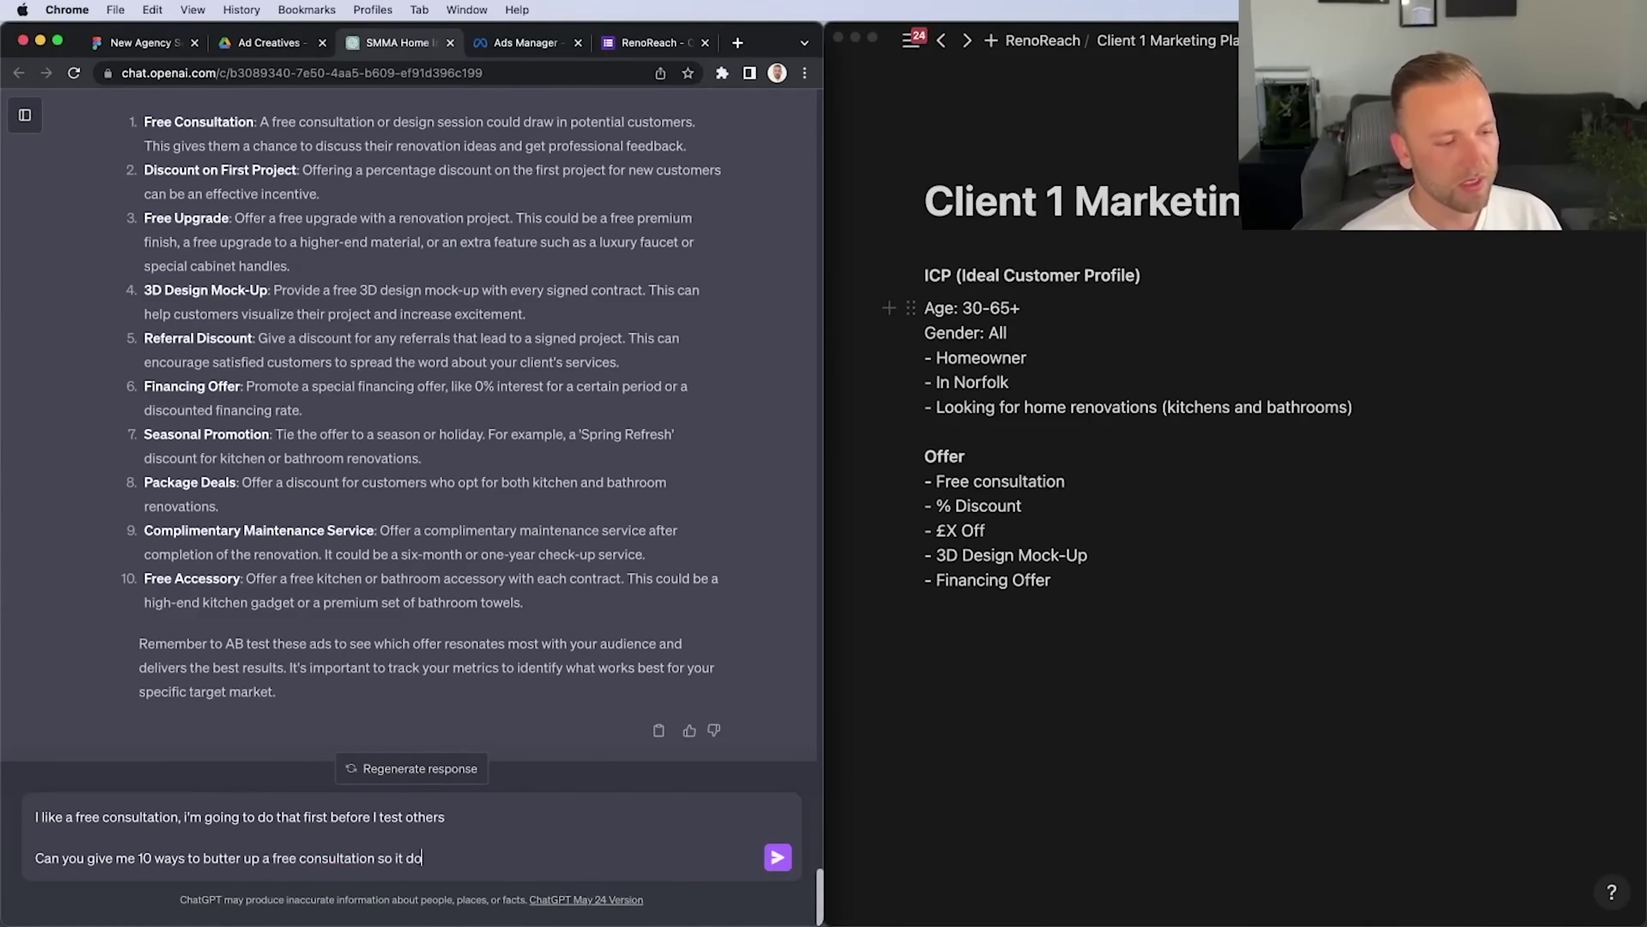
{"action": "type", "text": "esnt sound so standard"}
{"action": "key", "text": "Return"}
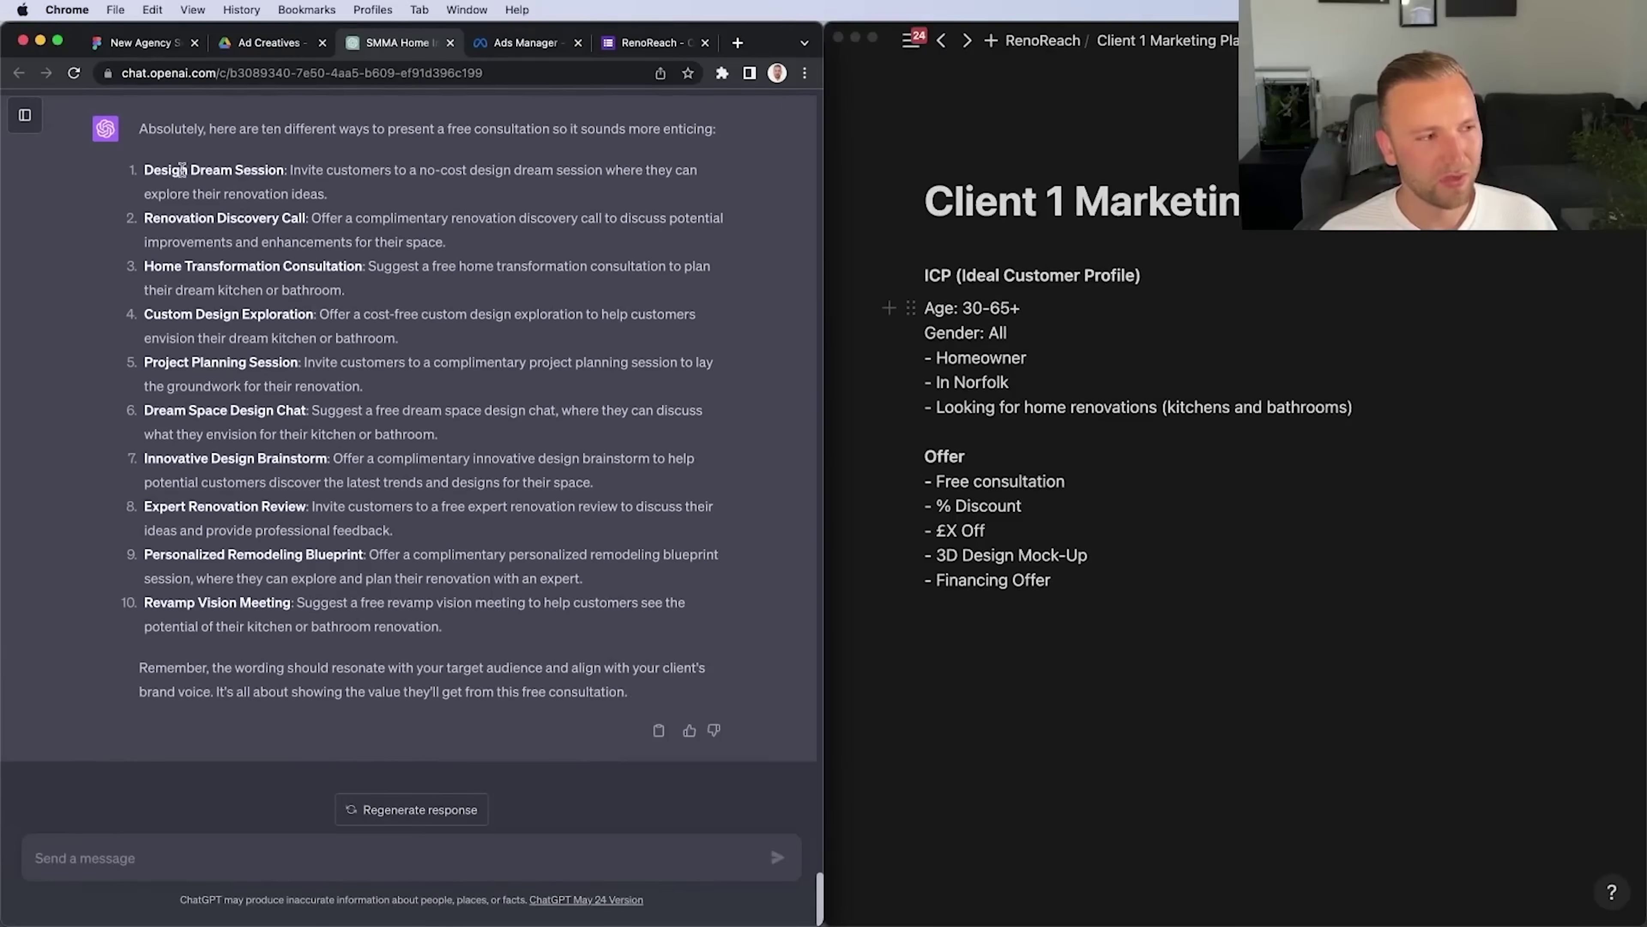
Reword the first offer in the Notion list as "Free design consultation" and review the remaining offers
{"action": "left_click", "coordinate": [975, 483]}
{"action": "type", "text": "design"}
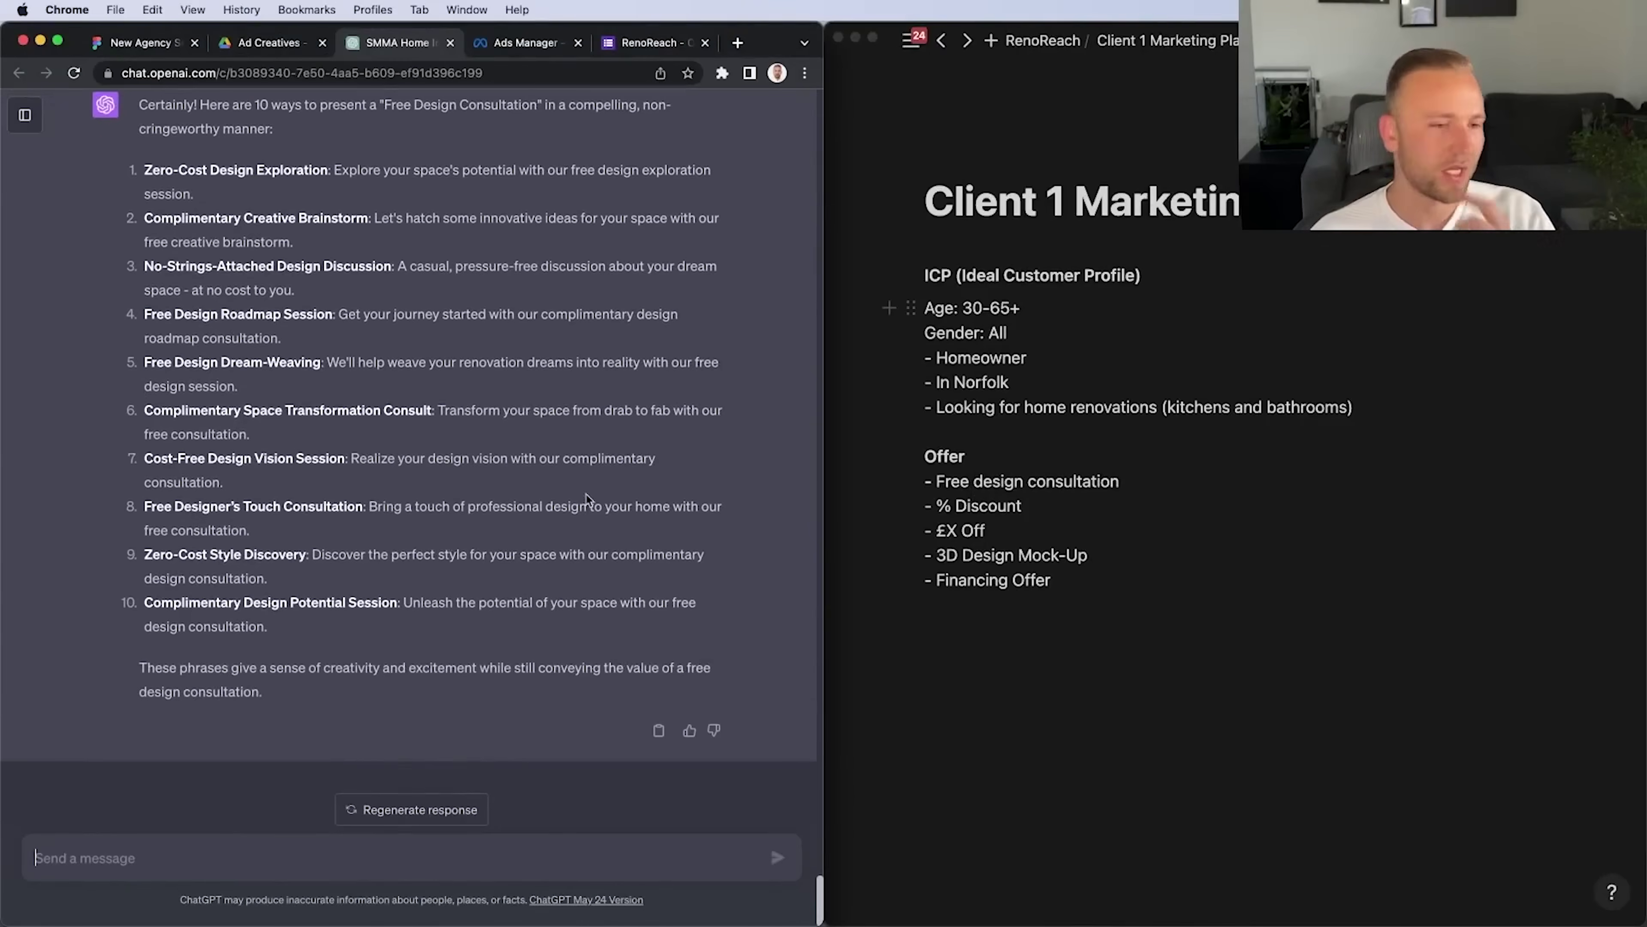
{"action": "left_click_drag", "start_coordinate": [1120, 481], "coordinate": [911, 477]}
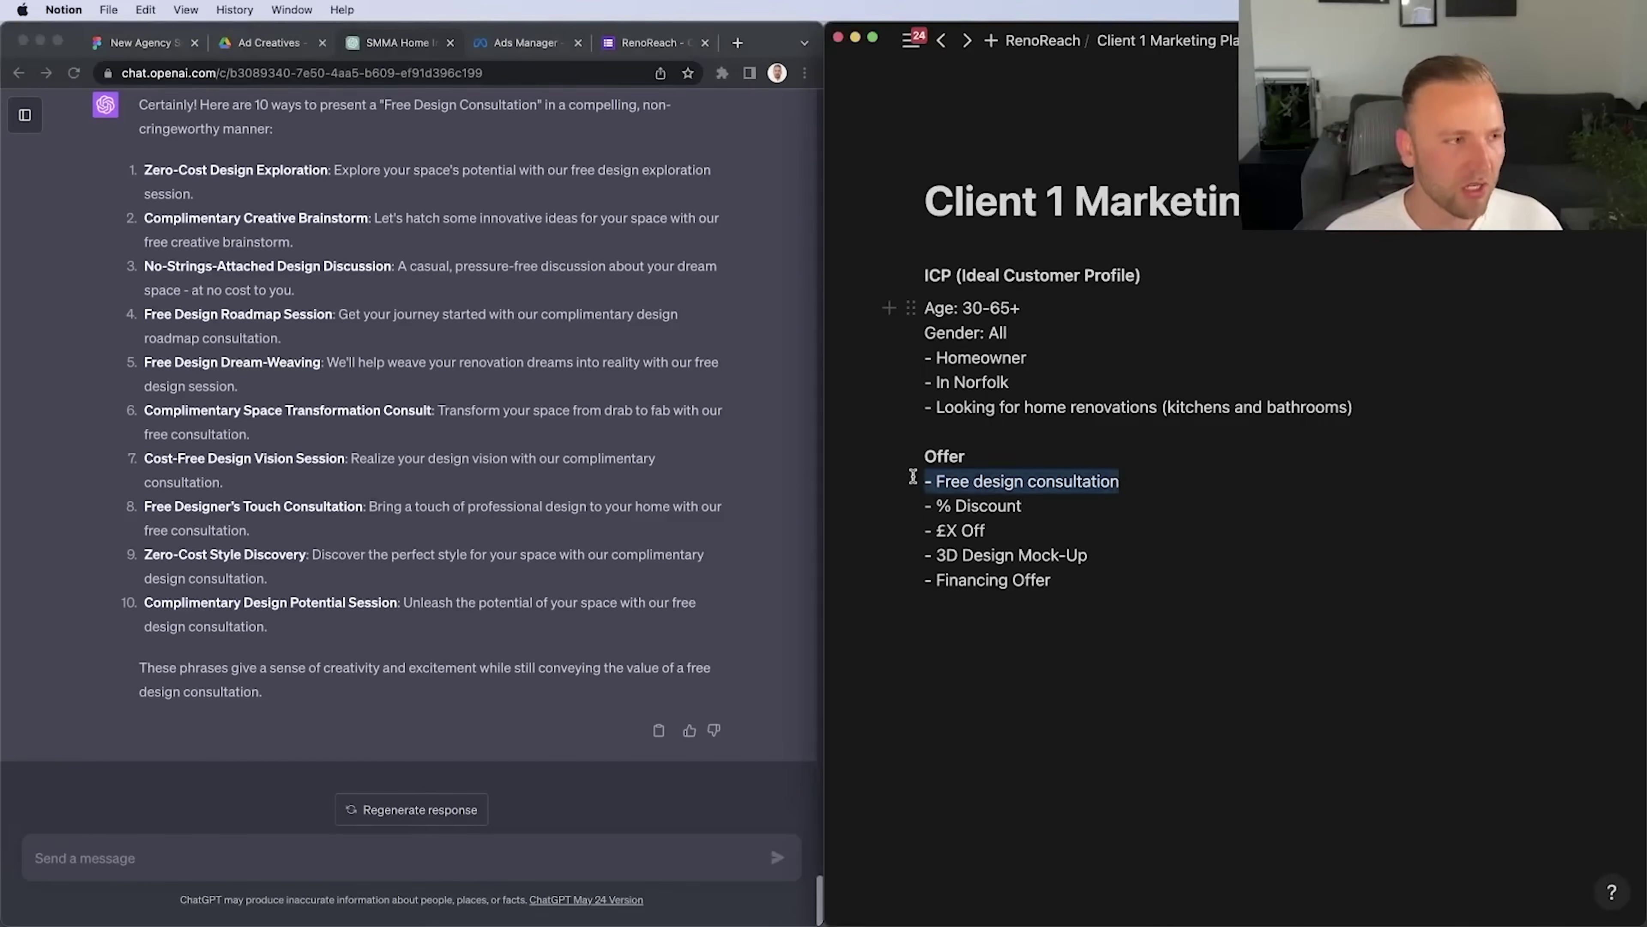
{"action": "left_click_drag", "start_coordinate": [1111, 480], "coordinate": [937, 500]}
{"action": "left_click", "coordinate": [938, 500]}
{"action": "left_click_drag", "start_coordinate": [1072, 481], "coordinate": [931, 481]}
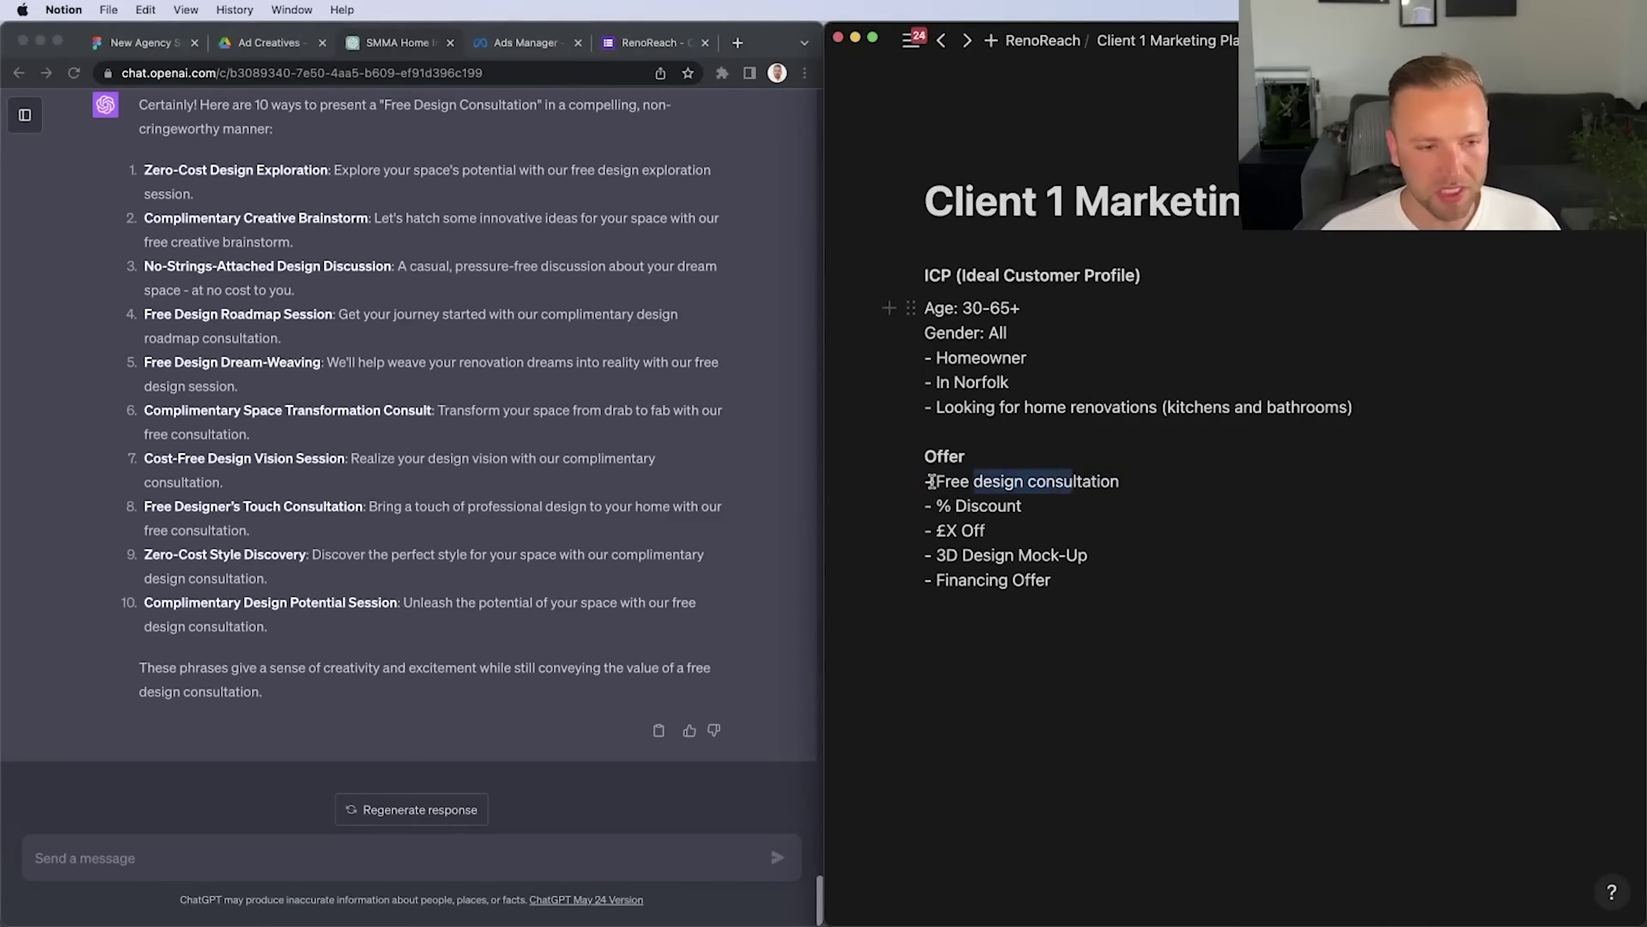
{"action": "left_click", "coordinate": [1120, 524]}
{"action": "left_click", "coordinate": [985, 523]}
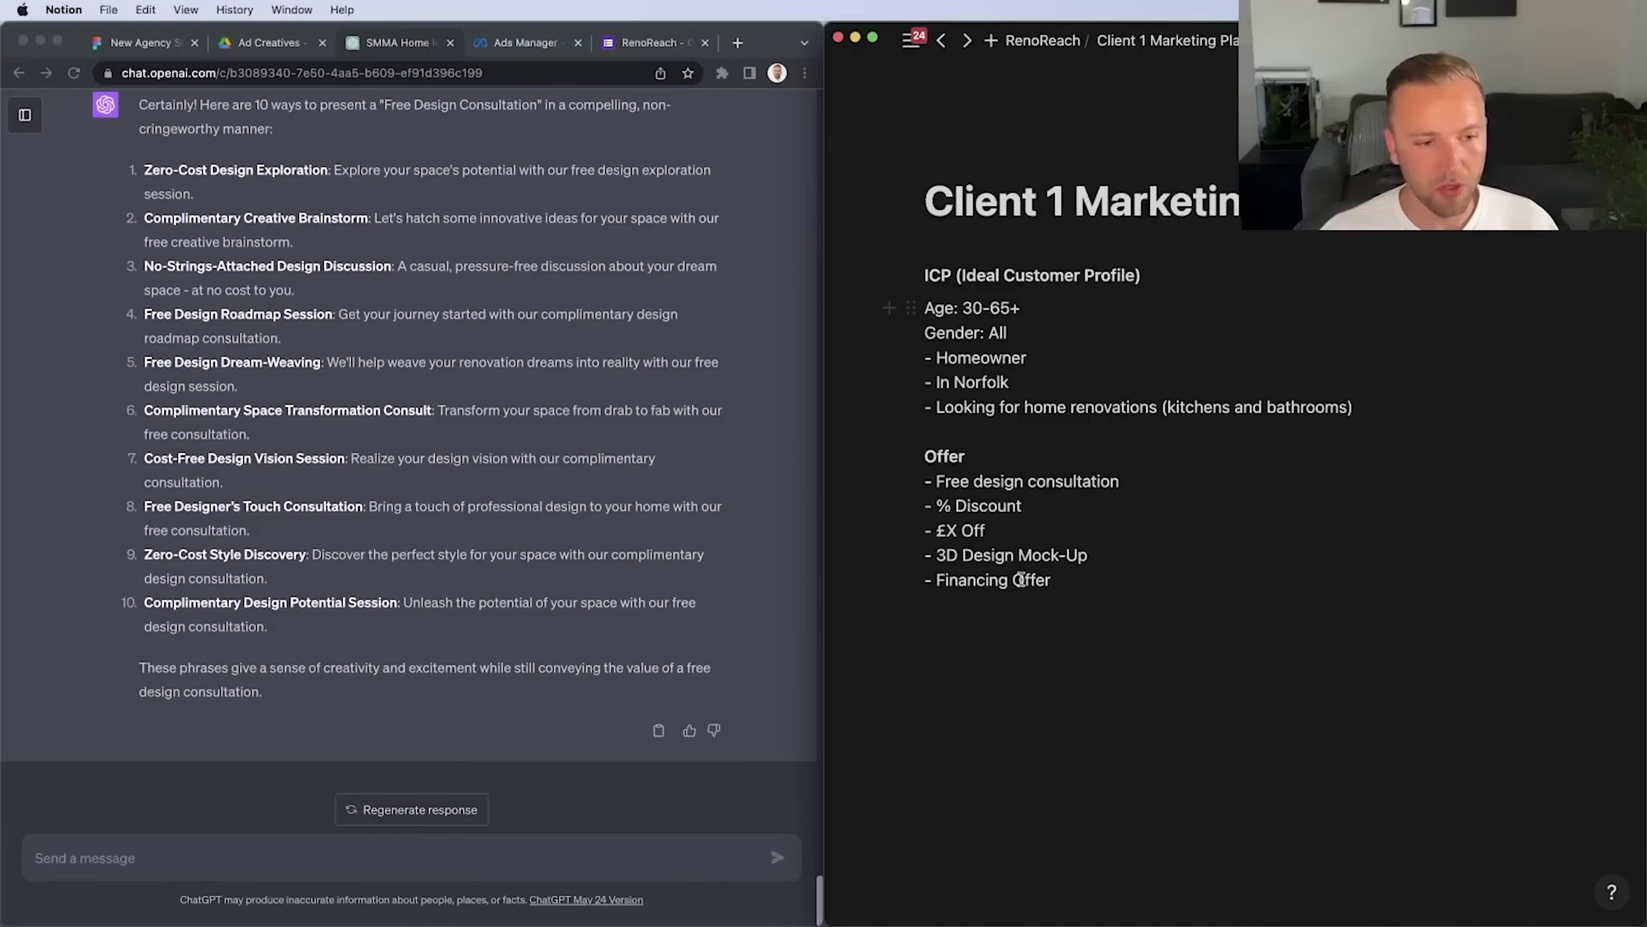
Move the "3D Design Mock-Up" line directly below "Free design consultation" and remove the leftover blank line above "Financing Offer"
{"action": "left_click_drag", "start_coordinate": [1089, 556], "coordinate": [1027, 513]}
{"action": "left_click", "coordinate": [1038, 580]}
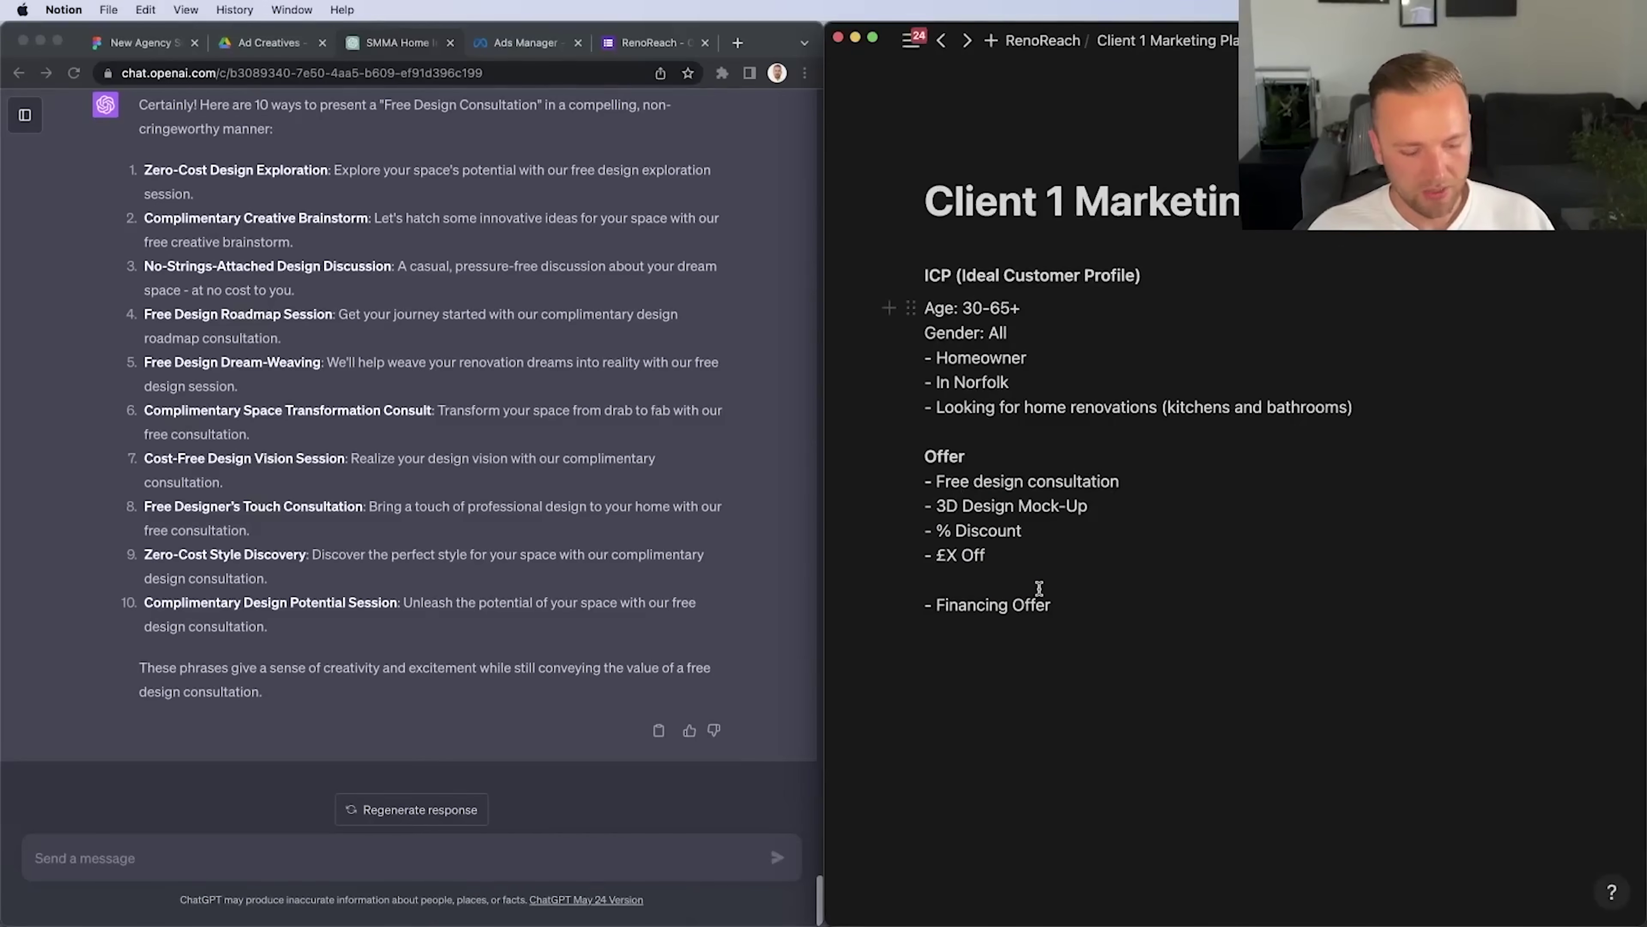
{"action": "key", "text": "BackSpace"}
Change the capitalisation of the offers to "3D design mock-up" and "Financing offer"
{"action": "left_click", "coordinate": [973, 507]}
{"action": "key", "text": "BackSpace"}
{"action": "type", "text": "d"}
{"action": "key", "text": "alt+Right"}
{"action": "key", "text": "Right"}
{"action": "key", "text": "Right"}
{"action": "key", "text": "BackSpace"}
{"action": "type", "text": "m"}
{"action": "key", "text": "alt+Right"}
{"action": "key", "text": "Right"}
{"action": "key", "text": "Right"}
{"action": "key", "text": "BackSpace"}
{"action": "type", "text": "u"}
{"action": "left_click", "coordinate": [1027, 580]}
{"action": "key", "text": "BackSpace"}
{"action": "type", "text": "o"}
Make the "- Free design consultation" line bold and bring up the New Agency Series plan in Figma
{"action": "triple_click", "coordinate": [913, 475]}
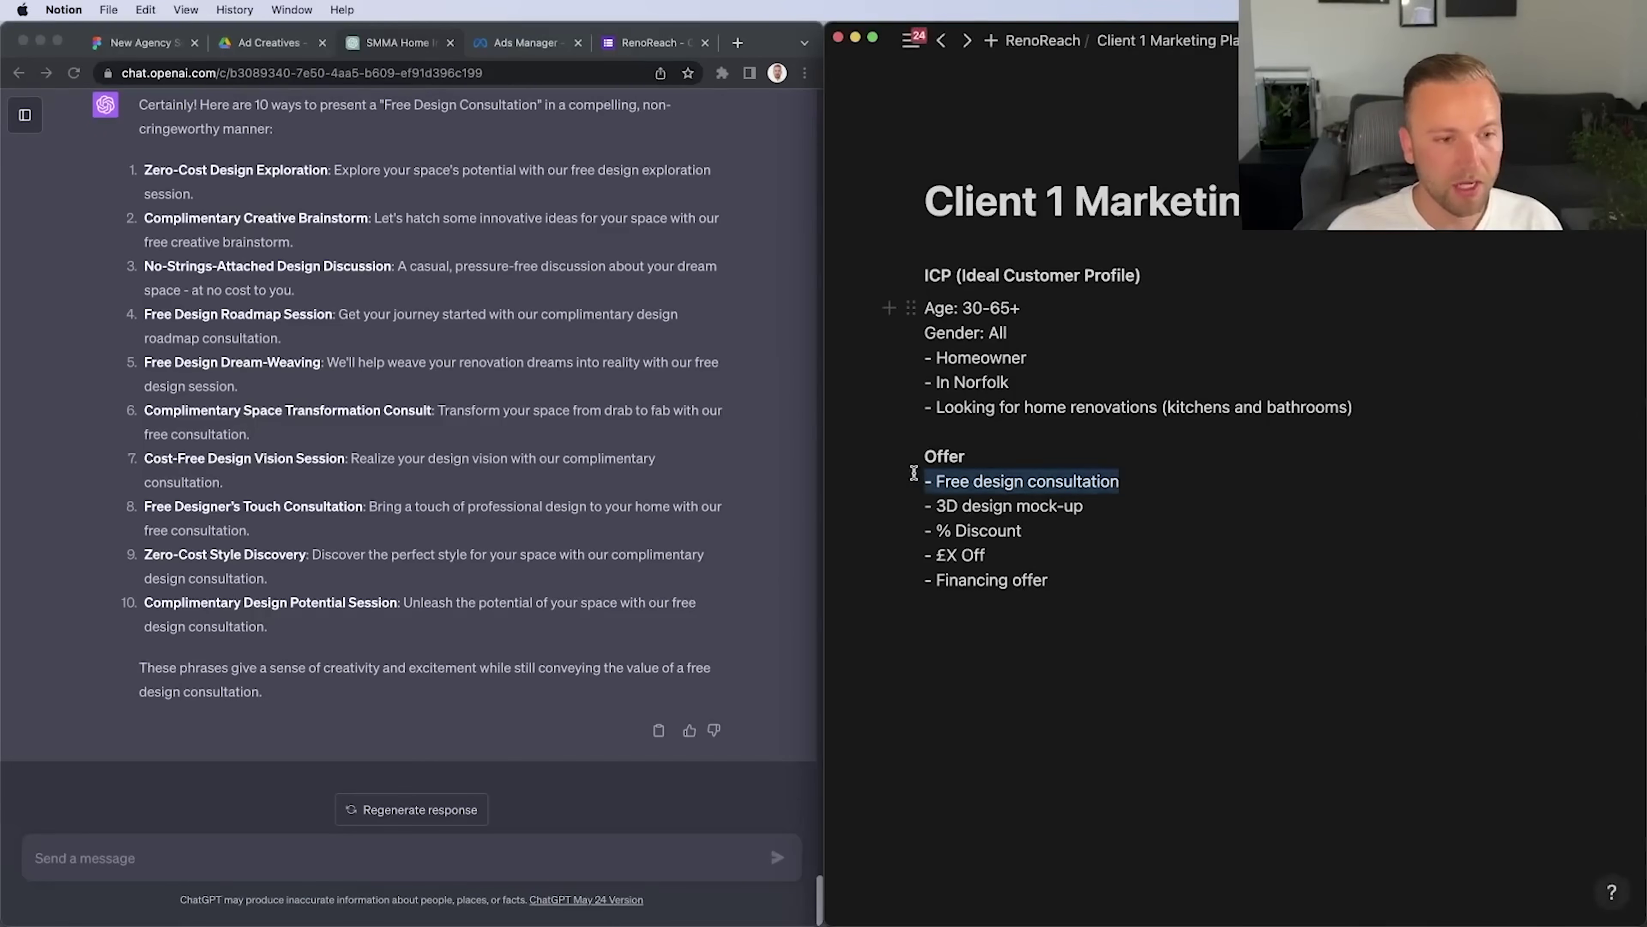
{"action": "key", "text": "super+b"}
{"action": "left_click", "coordinate": [971, 505]}
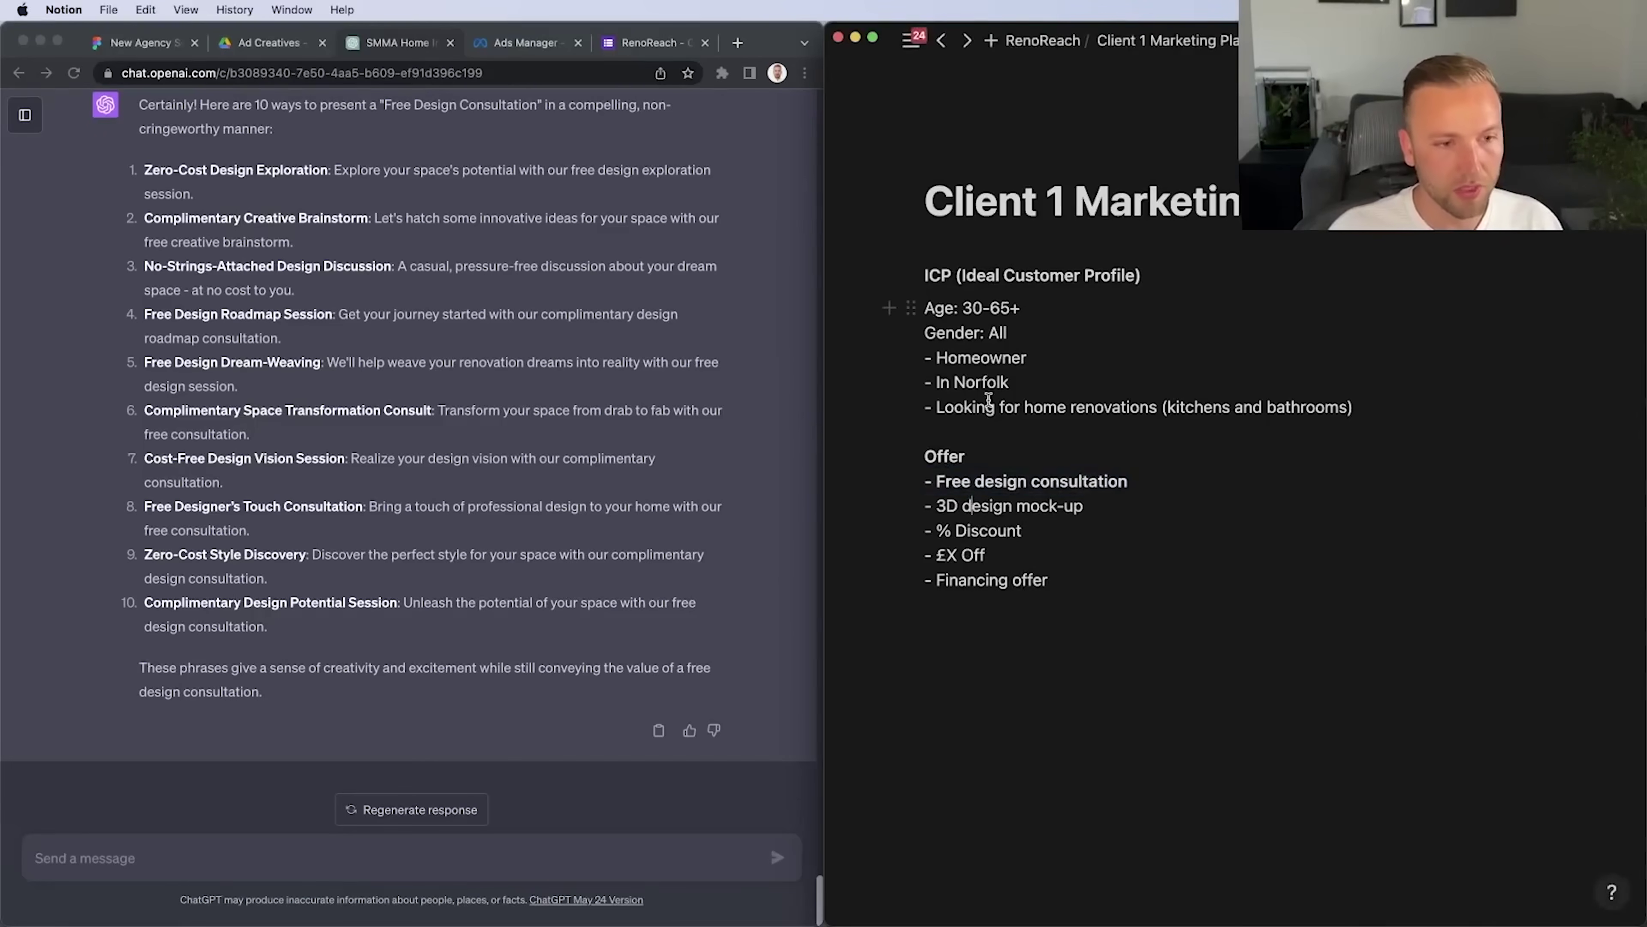
{"action": "left_click", "coordinate": [573, 605]}
{"action": "key", "text": "super+1"}
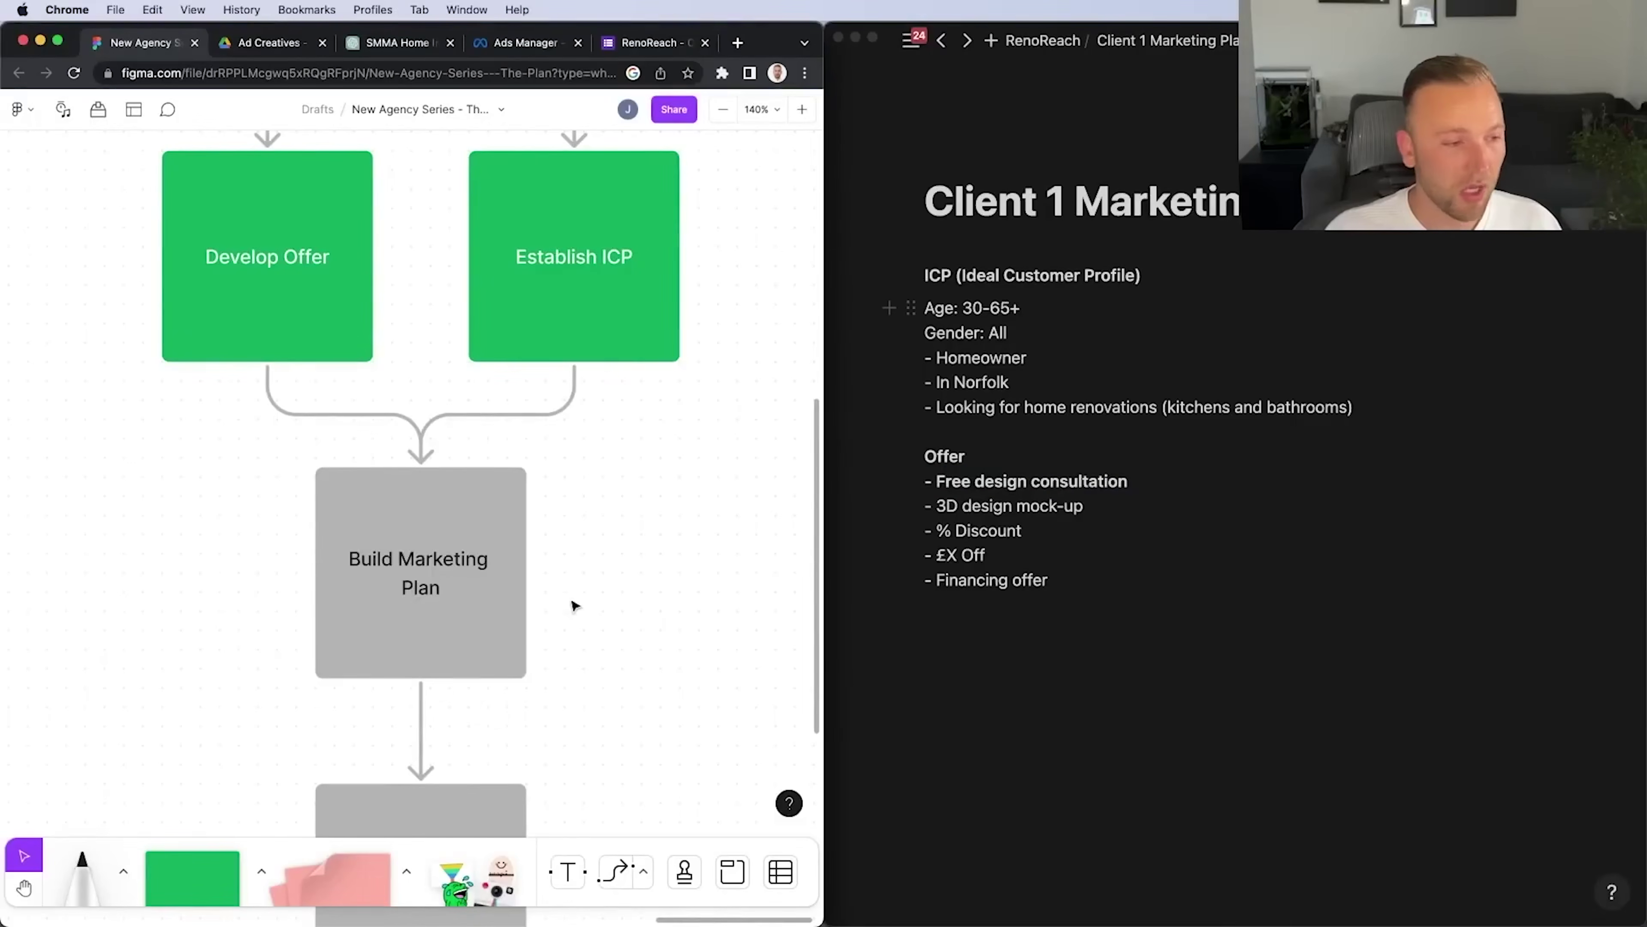
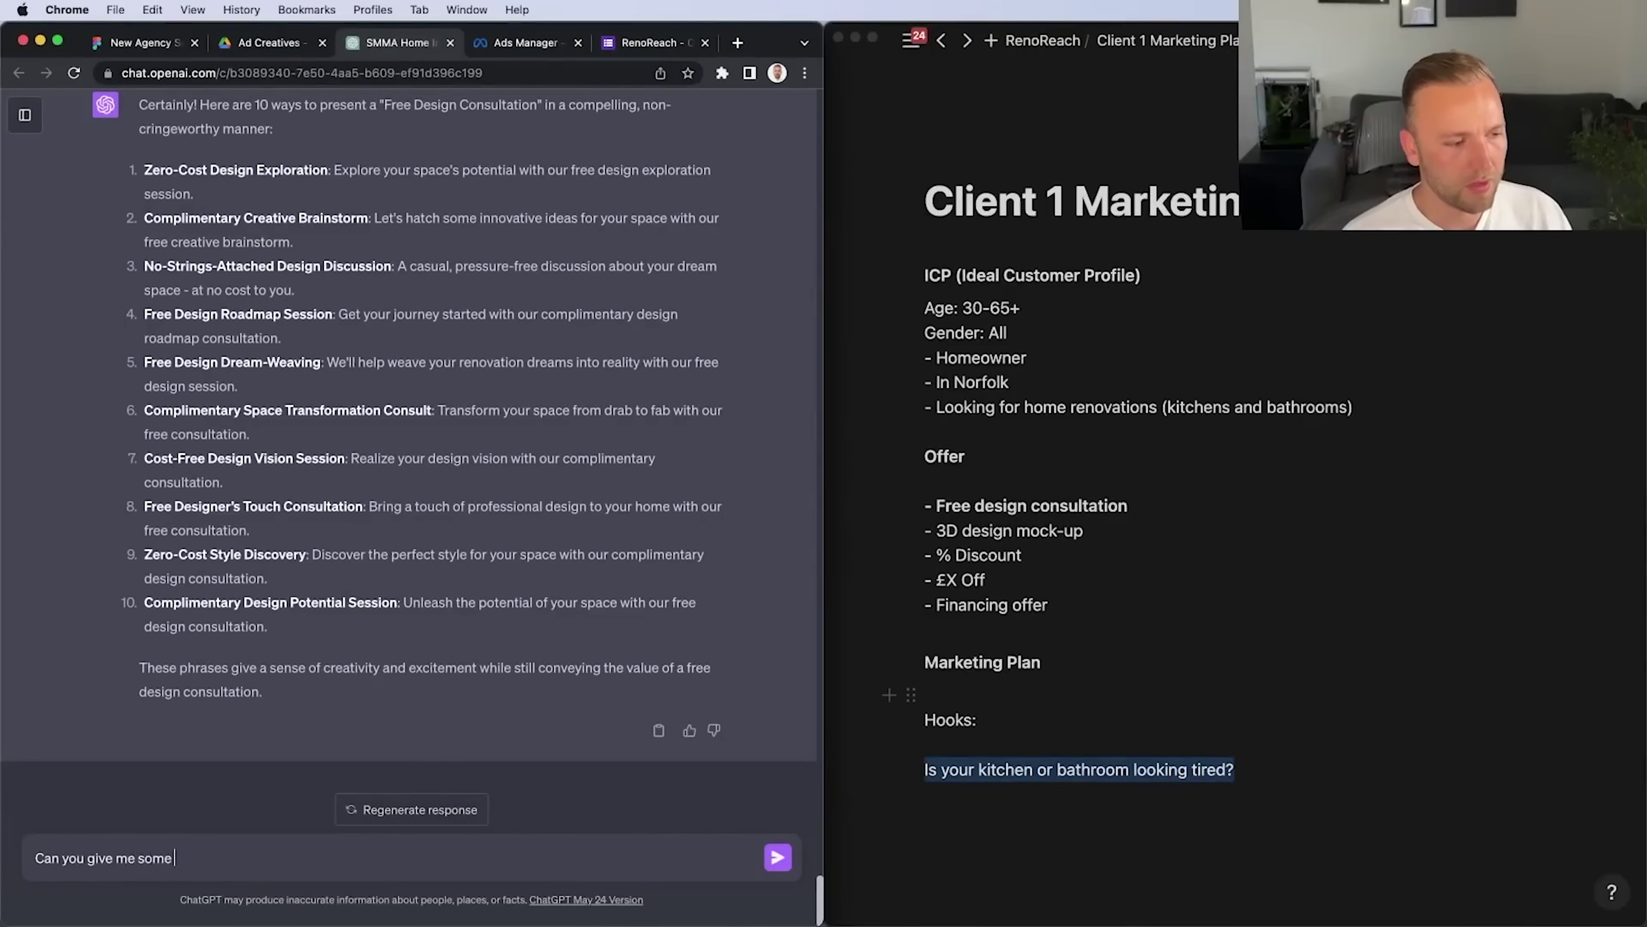
Ask ChatGPT for some hook ideas based on the line "Is your kitchen or bathroom looking tired?"
{"action": "type", "text": "ook iodeas"}
{"action": "key", "text": "Return"}
{"action": "type", "text": "Based on this"}
Add the hooks "Is your kitchen or bathroom in need of a facelift?" and "Is your kitchen or bathroom showing it's age?" in Notion
{"action": "type", "text": "your"}
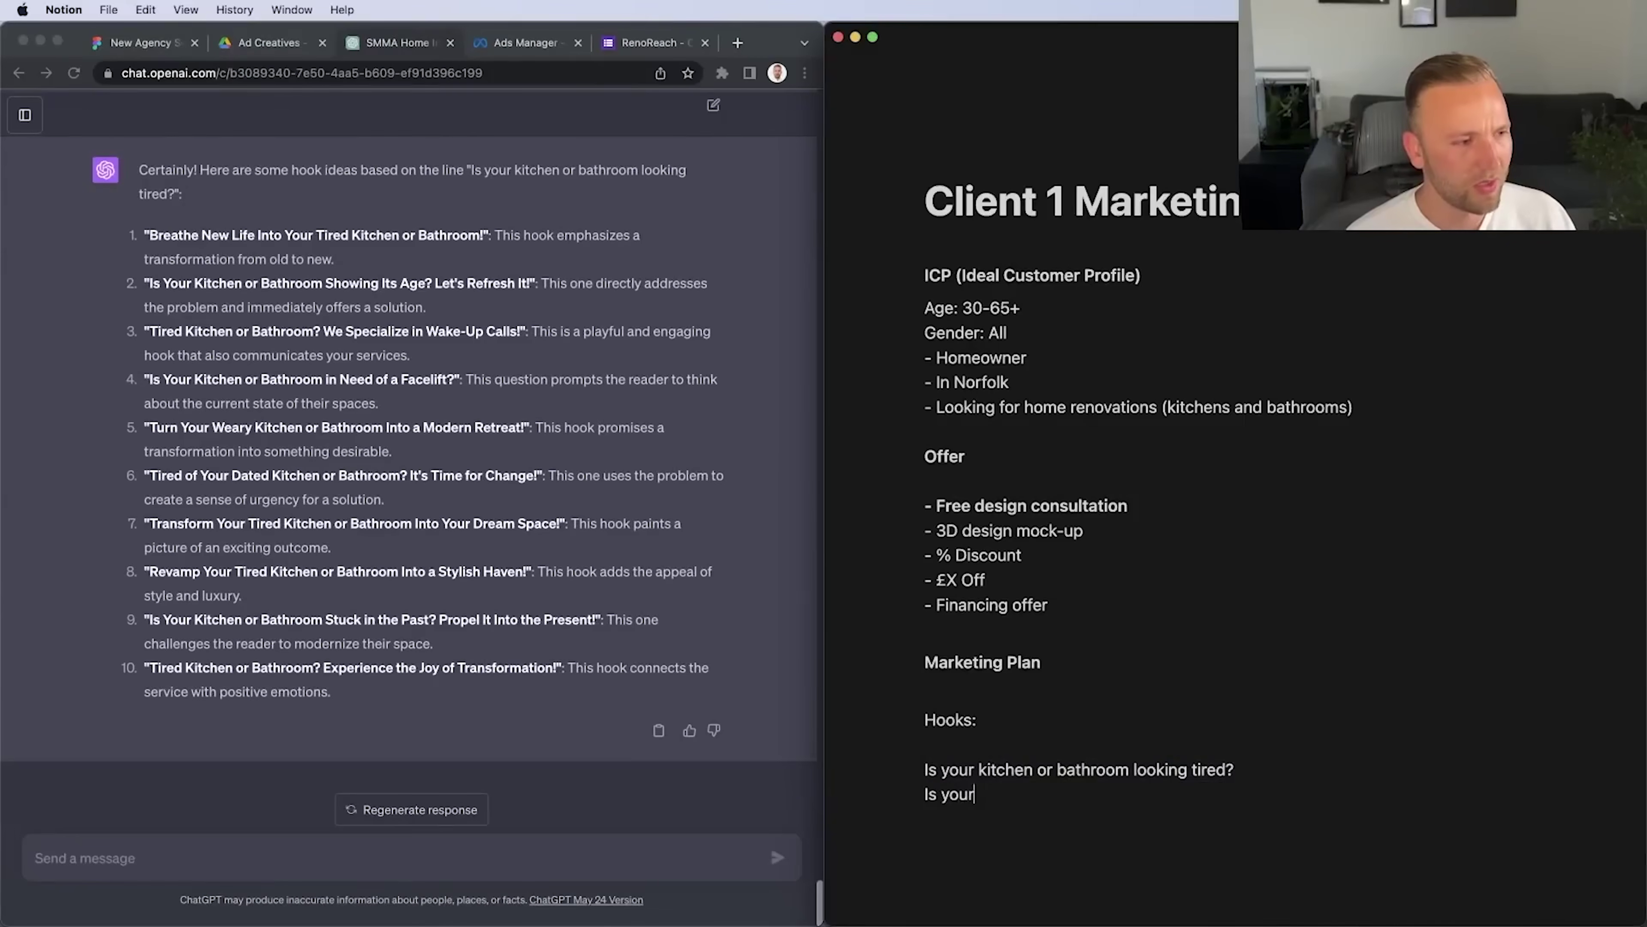
{"action": "type", "text": " kitchen or bathro"}
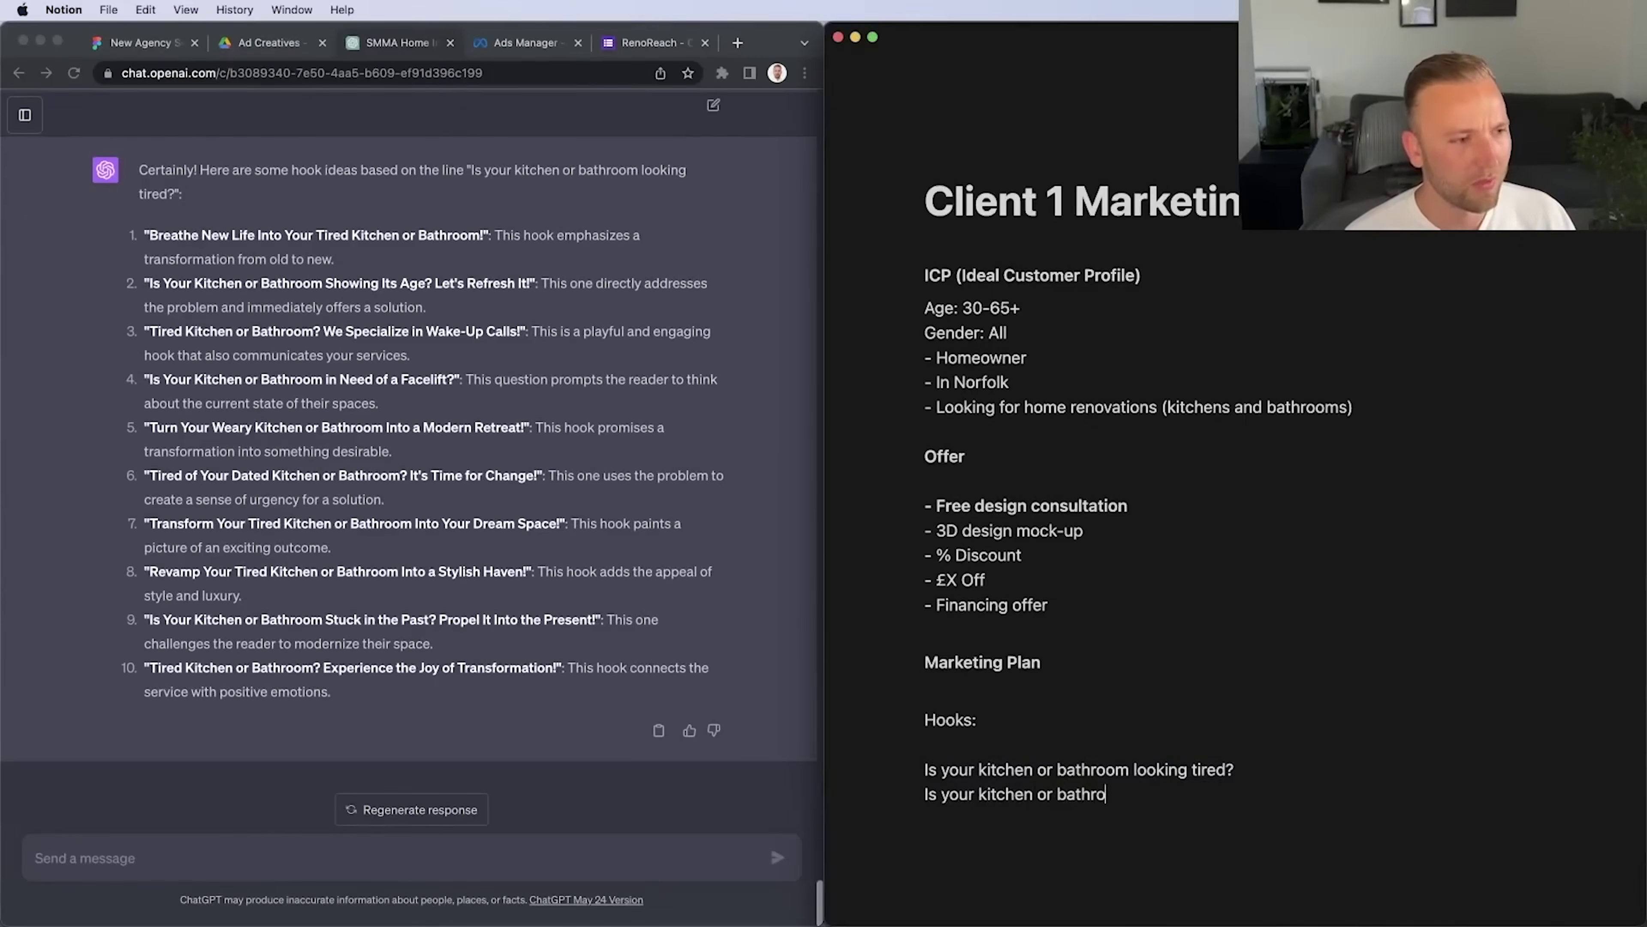
{"action": "type", "text": "om in need of a facelift>"}
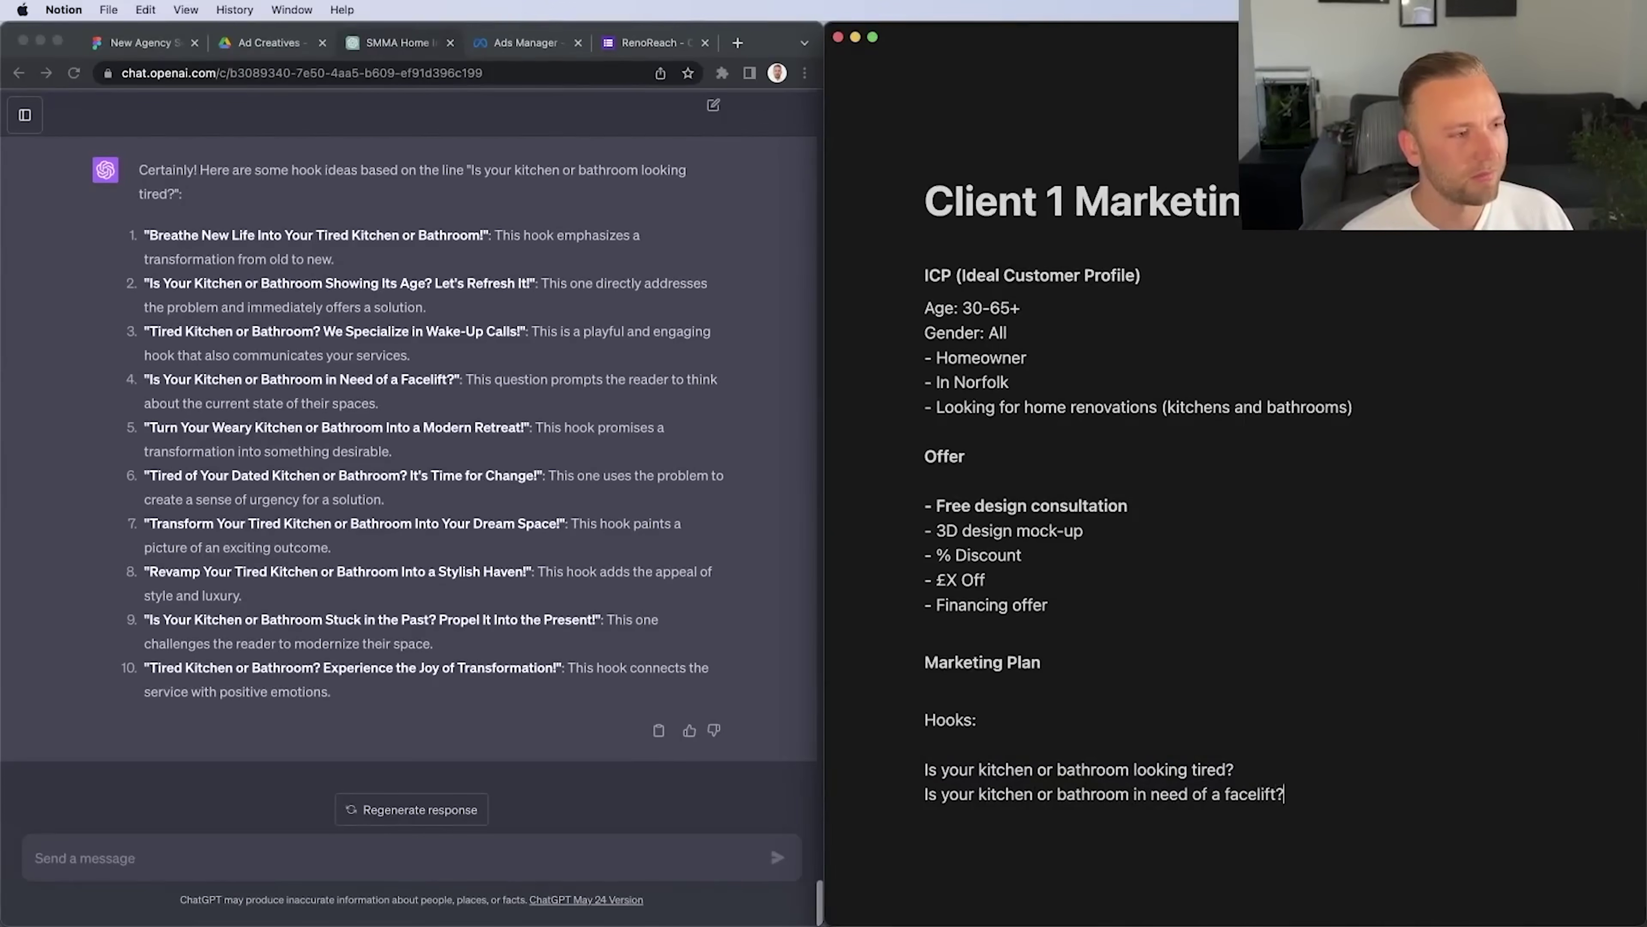
{"action": "key", "text": "Return"}
{"action": "type", "text": "Is your kitchen or bathroom showing it's age?"}
Add the hook "Is your kitcen or bathroom stuck in the past?" at the end of the Hooks list
{"action": "key", "text": "Return"}
{"action": "type", "text": "Is your kitceh nor bath"}
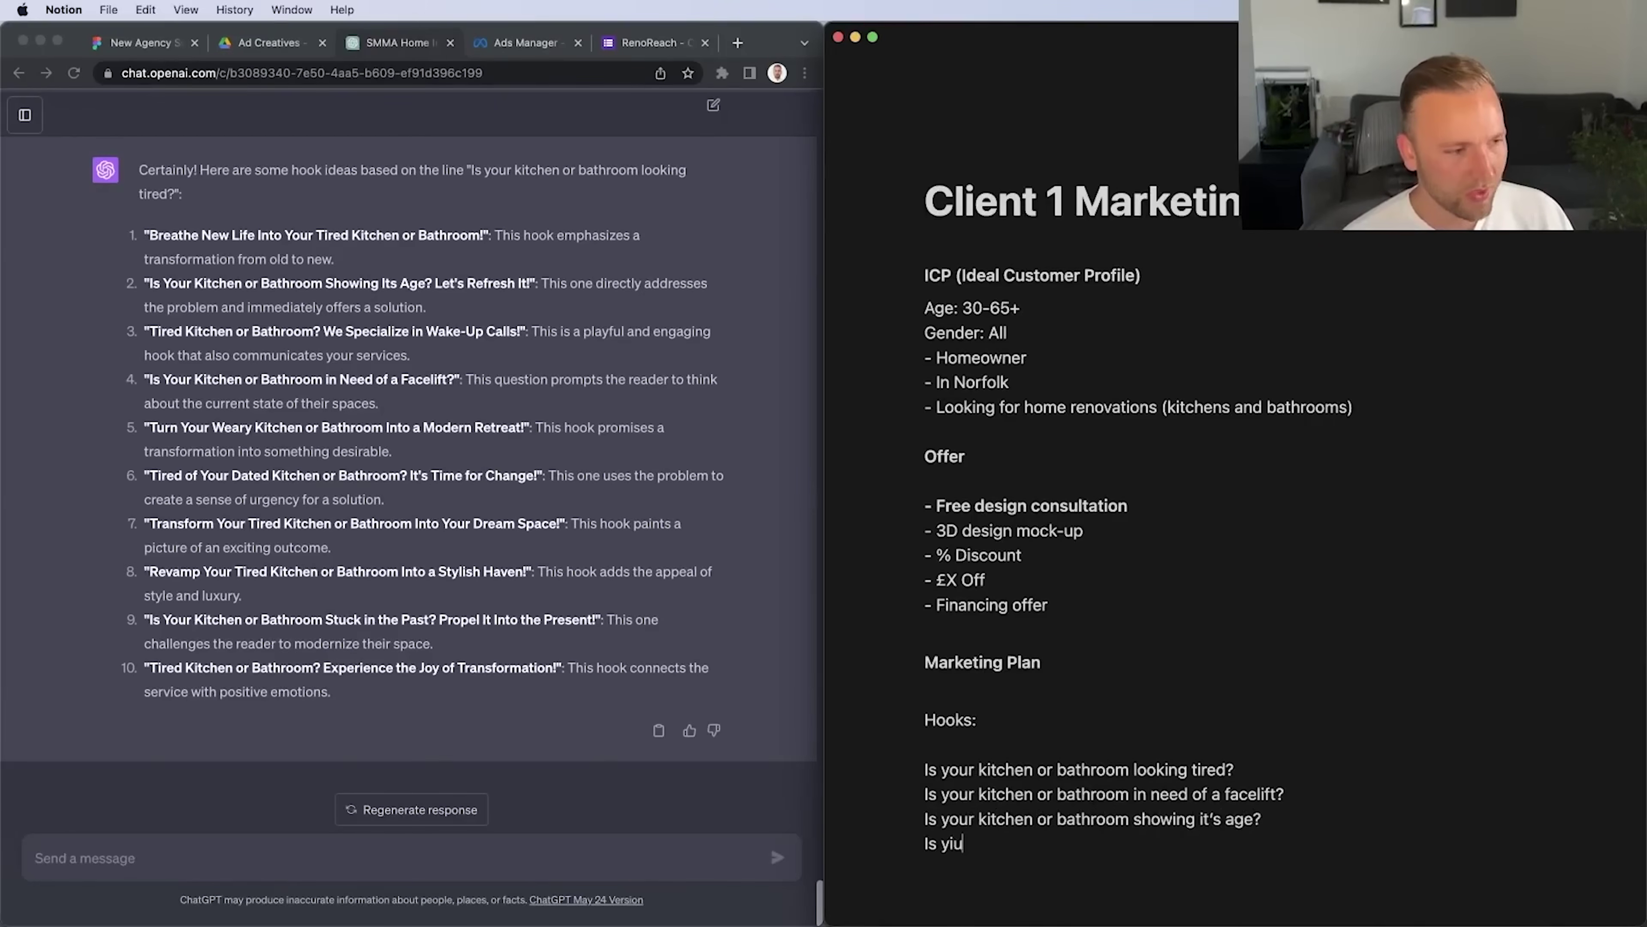
{"action": "type", "text": "roo"}
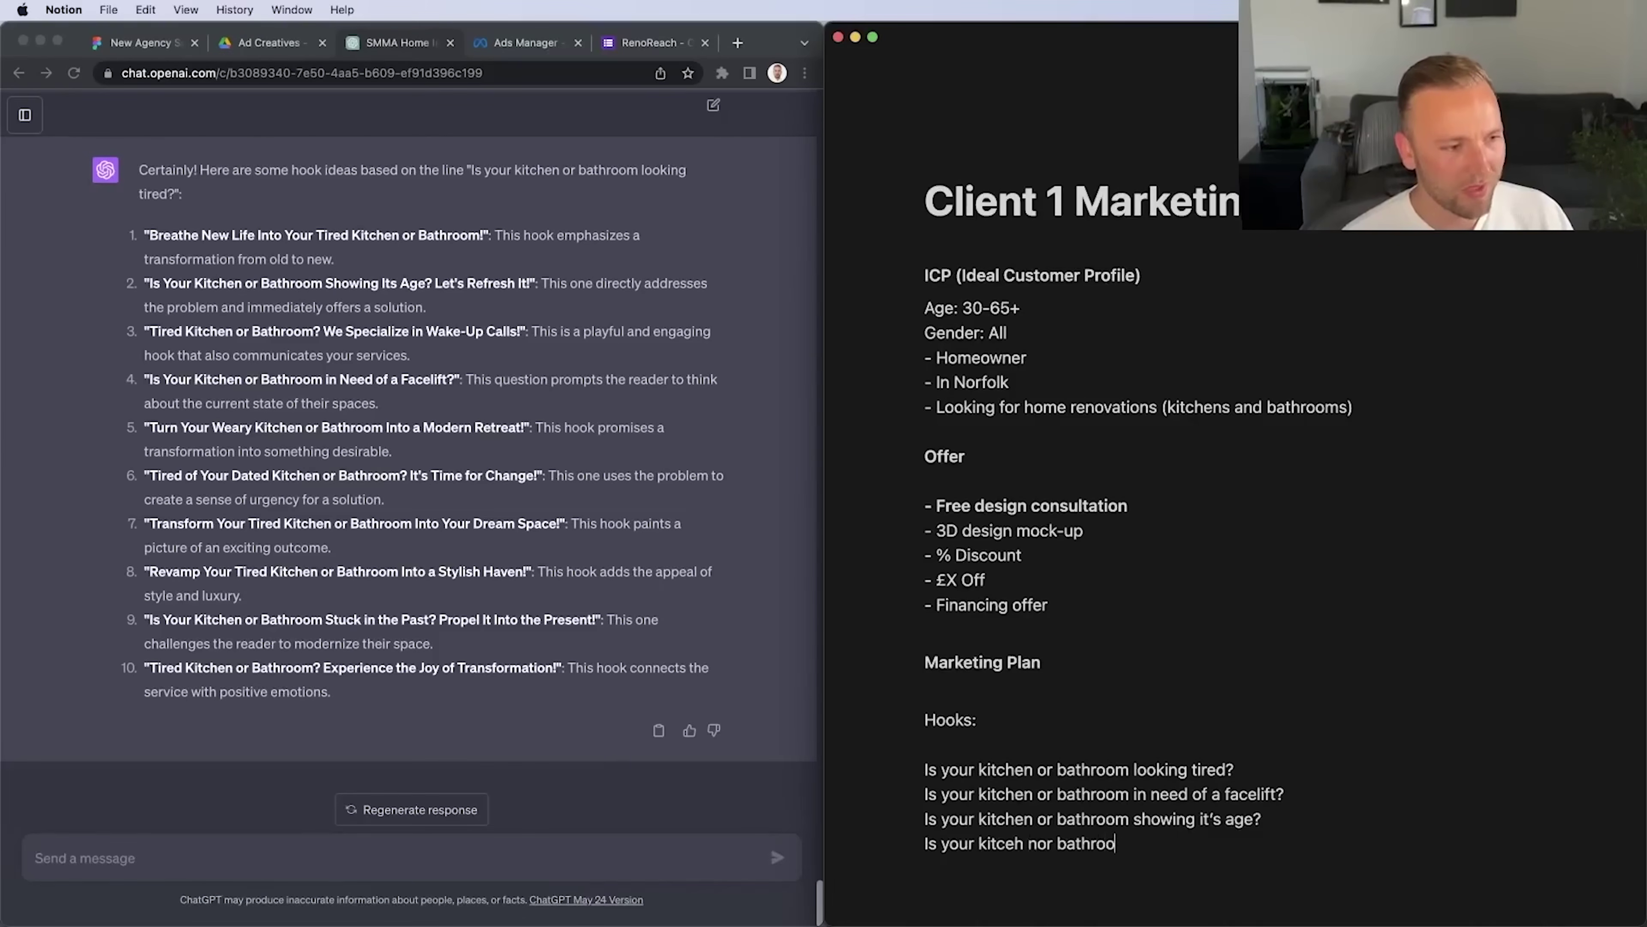
{"action": "type", "text": "m stuck in the past"}
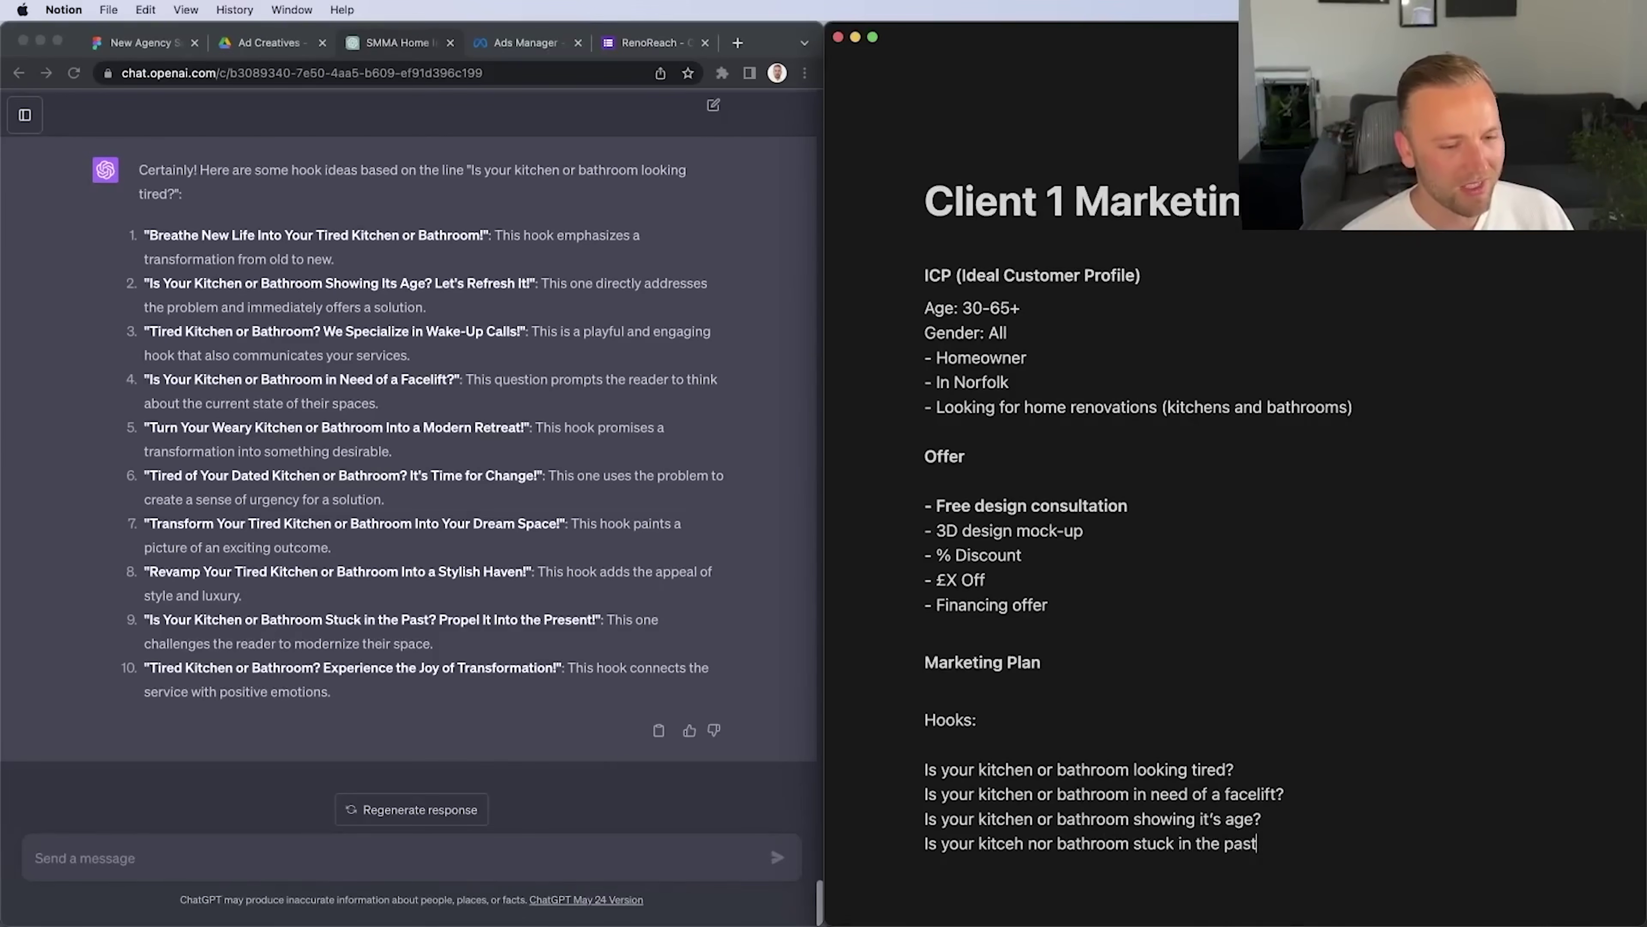
{"action": "left_click", "coordinate": [1038, 843]}
{"action": "key", "text": "BackSpace"}
{"action": "key", "text": "BackSpace"}
{"action": "key", "text": "BackSpace"}
{"action": "type", "text": "n"}
Move the "stuck in the past?" hook directly below "Is your kitchen or bathroom looking tired?"
{"action": "left_click_drag", "start_coordinate": [1298, 850], "coordinate": [920, 805]}
{"action": "key", "text": "super+c"}
{"action": "key", "text": "BackSpace"}
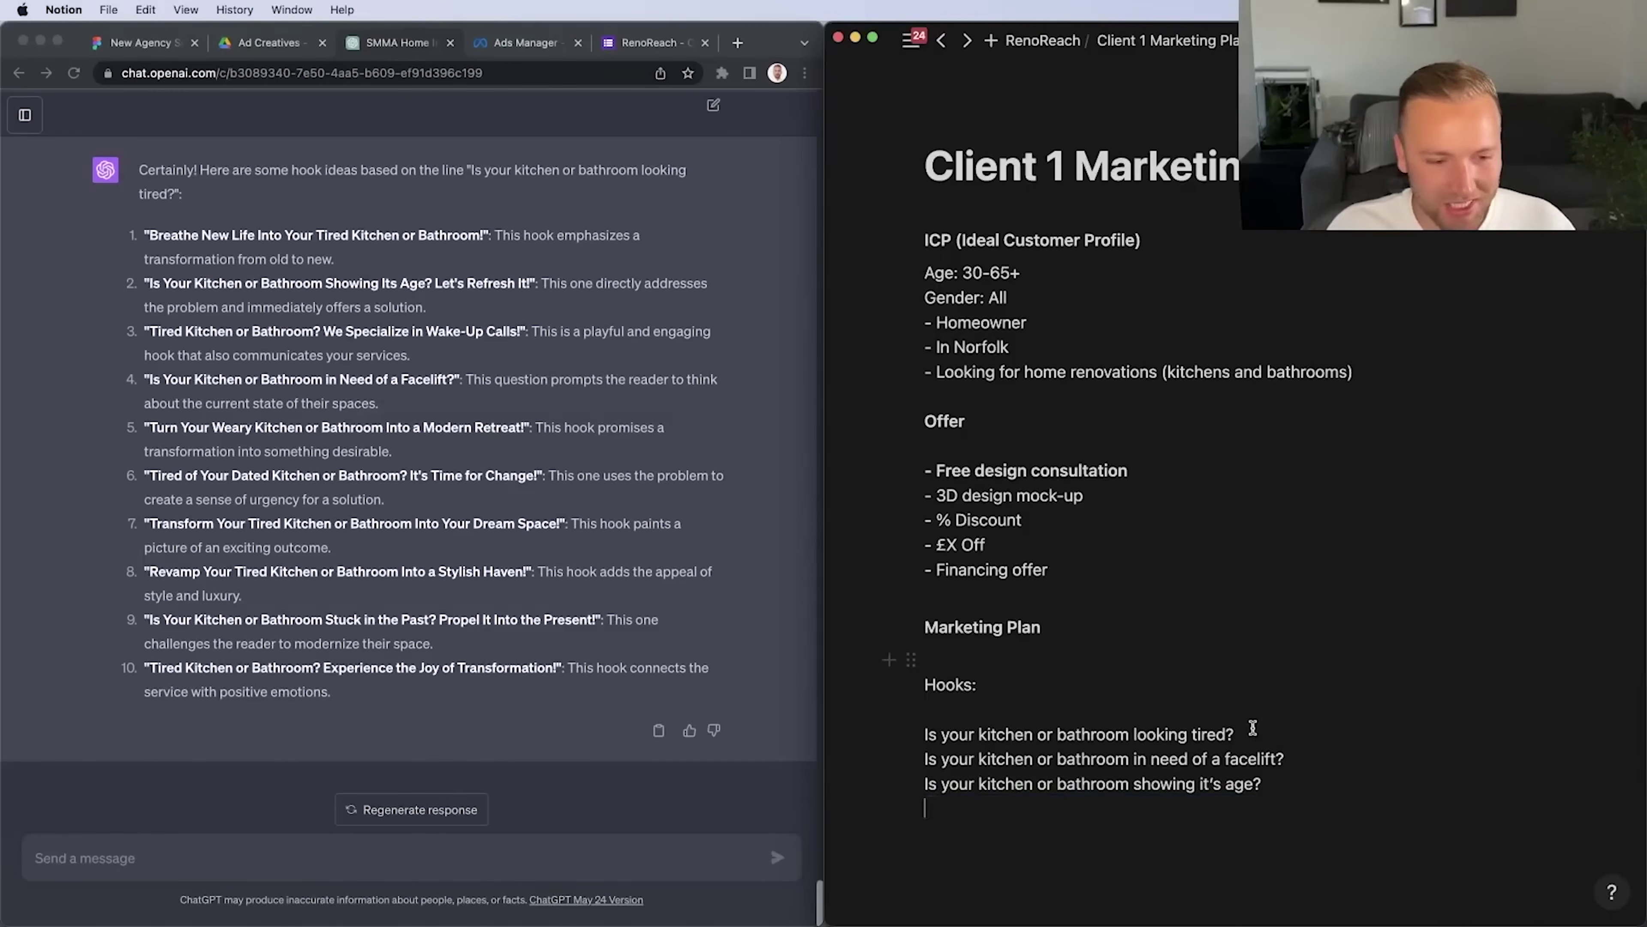
{"action": "left_click", "coordinate": [1276, 728]}
{"action": "key", "text": "Return"}
{"action": "key", "text": "super+v"}
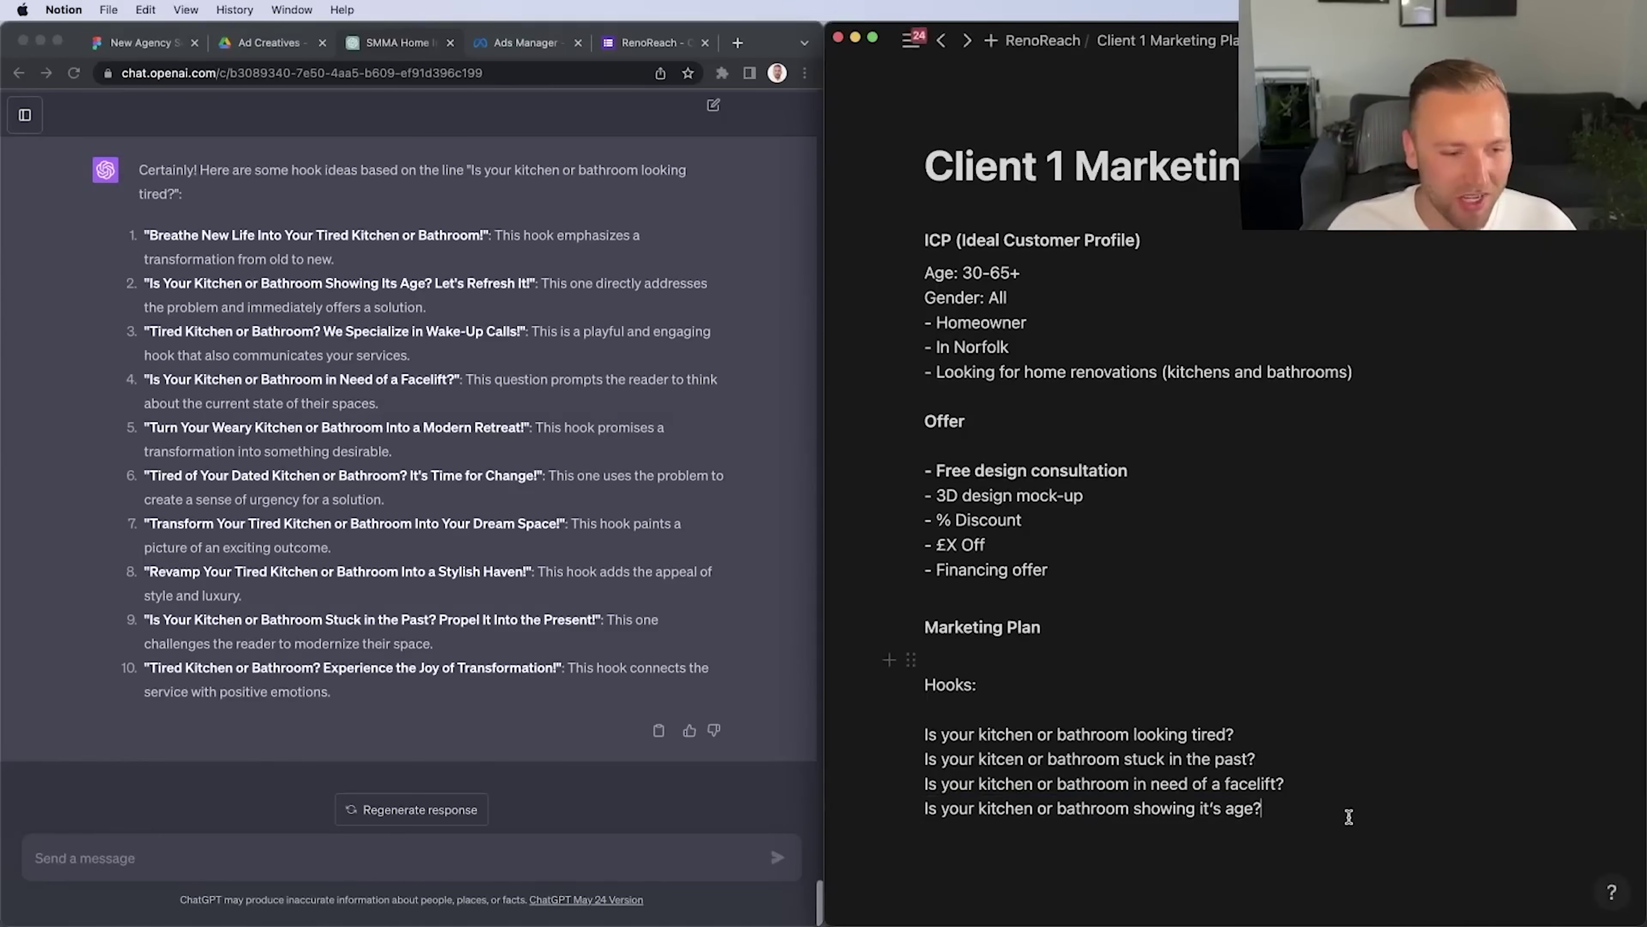
Make the hook "Is your kitchen or bathroom looking tired?" bold
{"action": "left_click_drag", "start_coordinate": [1235, 734], "coordinate": [843, 734]}
{"action": "scroll", "coordinate": [1103, 454], "scroll_direction": "down", "scroll_amount": 1}
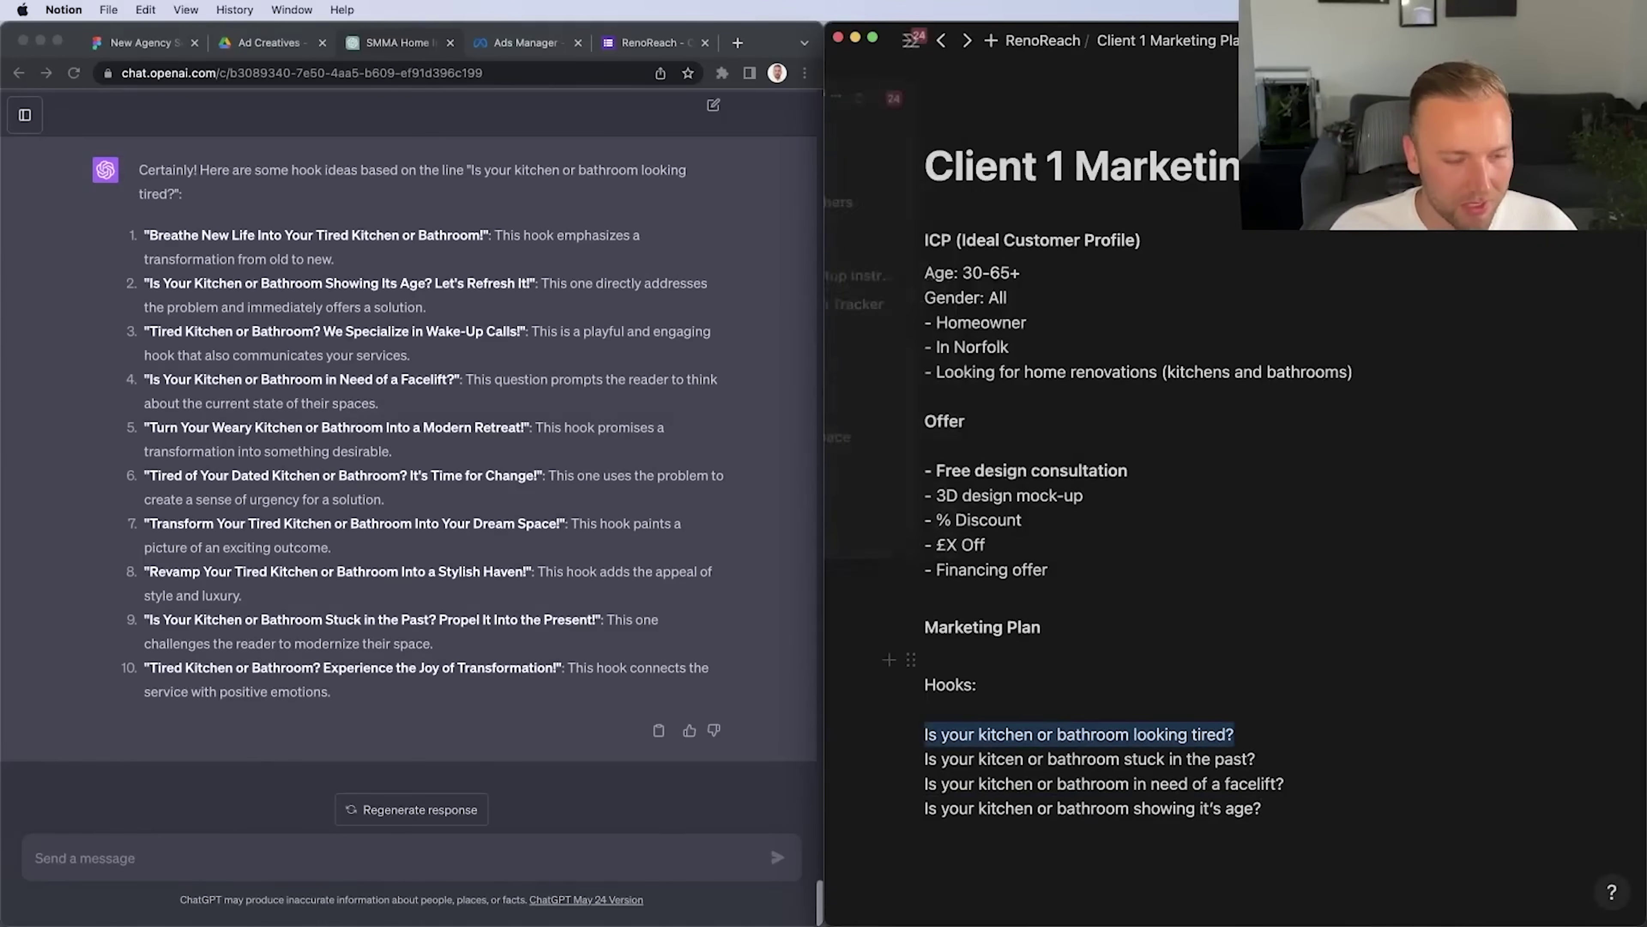
{"action": "key", "text": "super+b"}
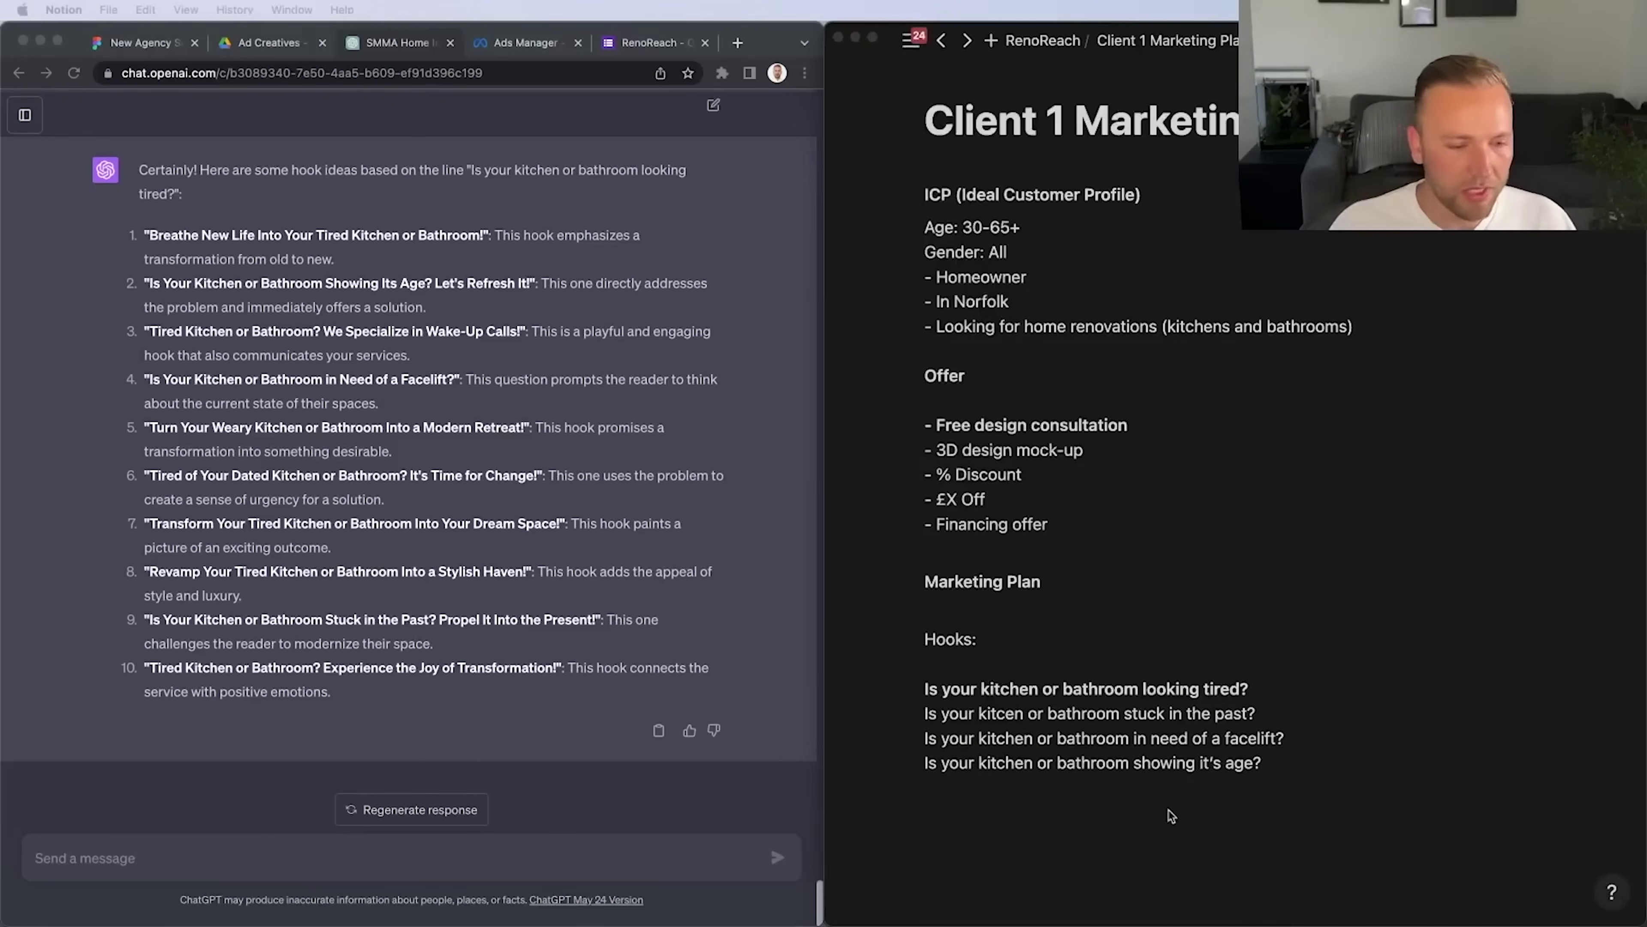
Start a "Things to mention:" section below the hooks with the line "- Norfolk based"
{"action": "left_click", "coordinate": [1171, 816]}
{"action": "type", "text": "Offer"}
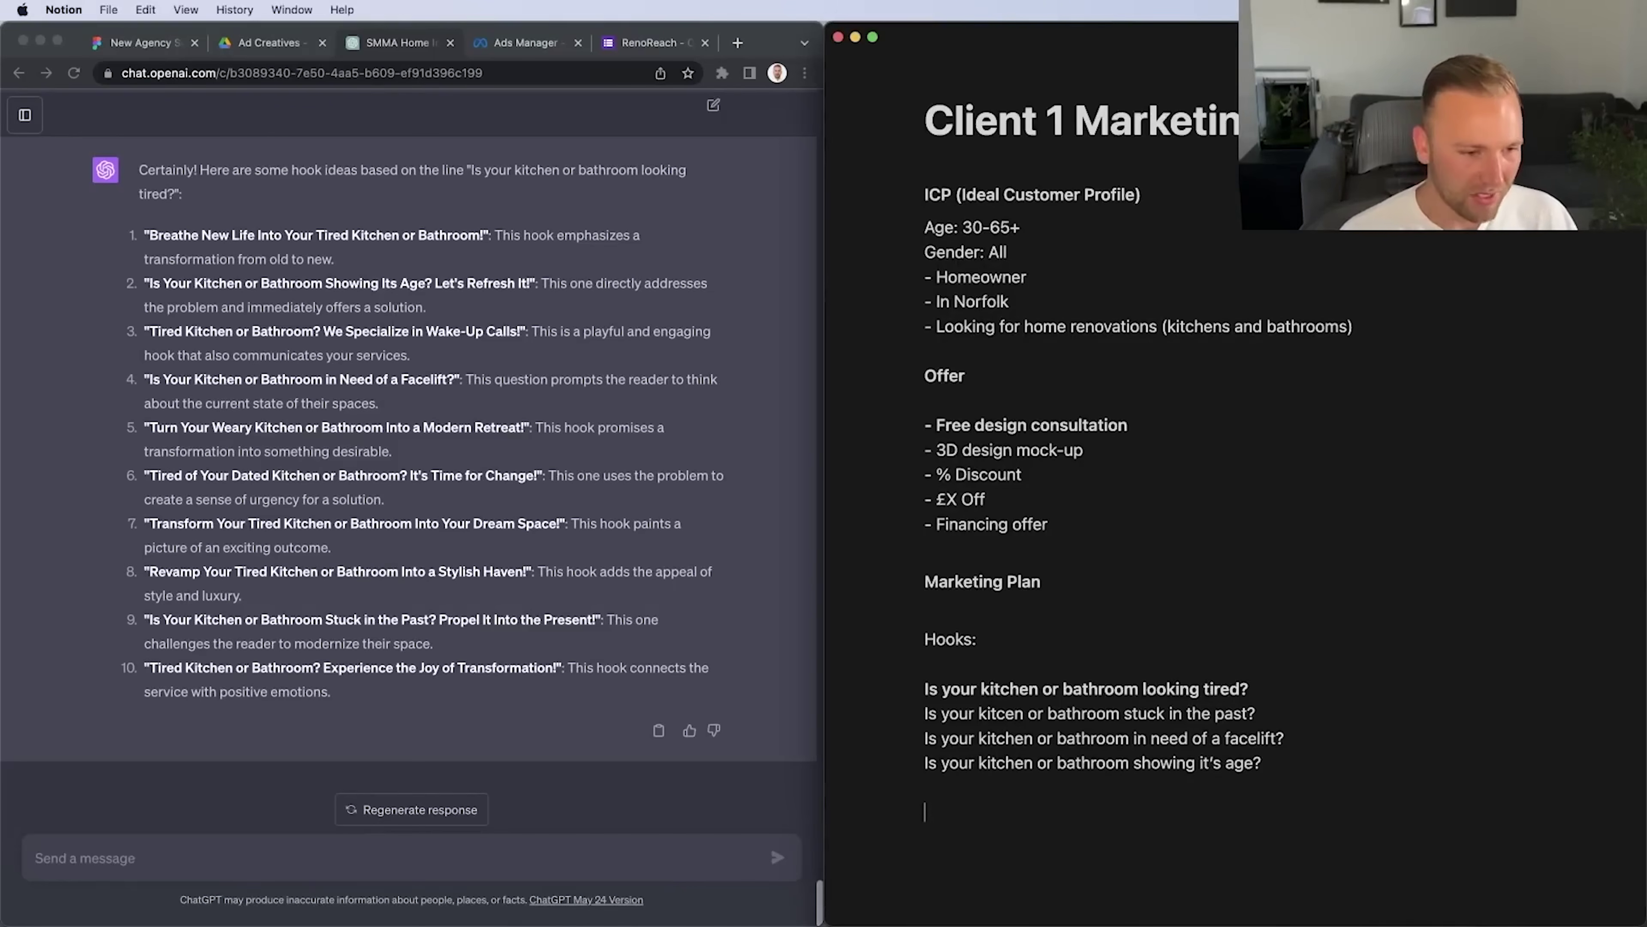
{"action": "type", "text": "Things to mention:"}
{"action": "key", "text": "Return"}
{"action": "key", "text": "Return"}
{"action": "type", "text": "-"}
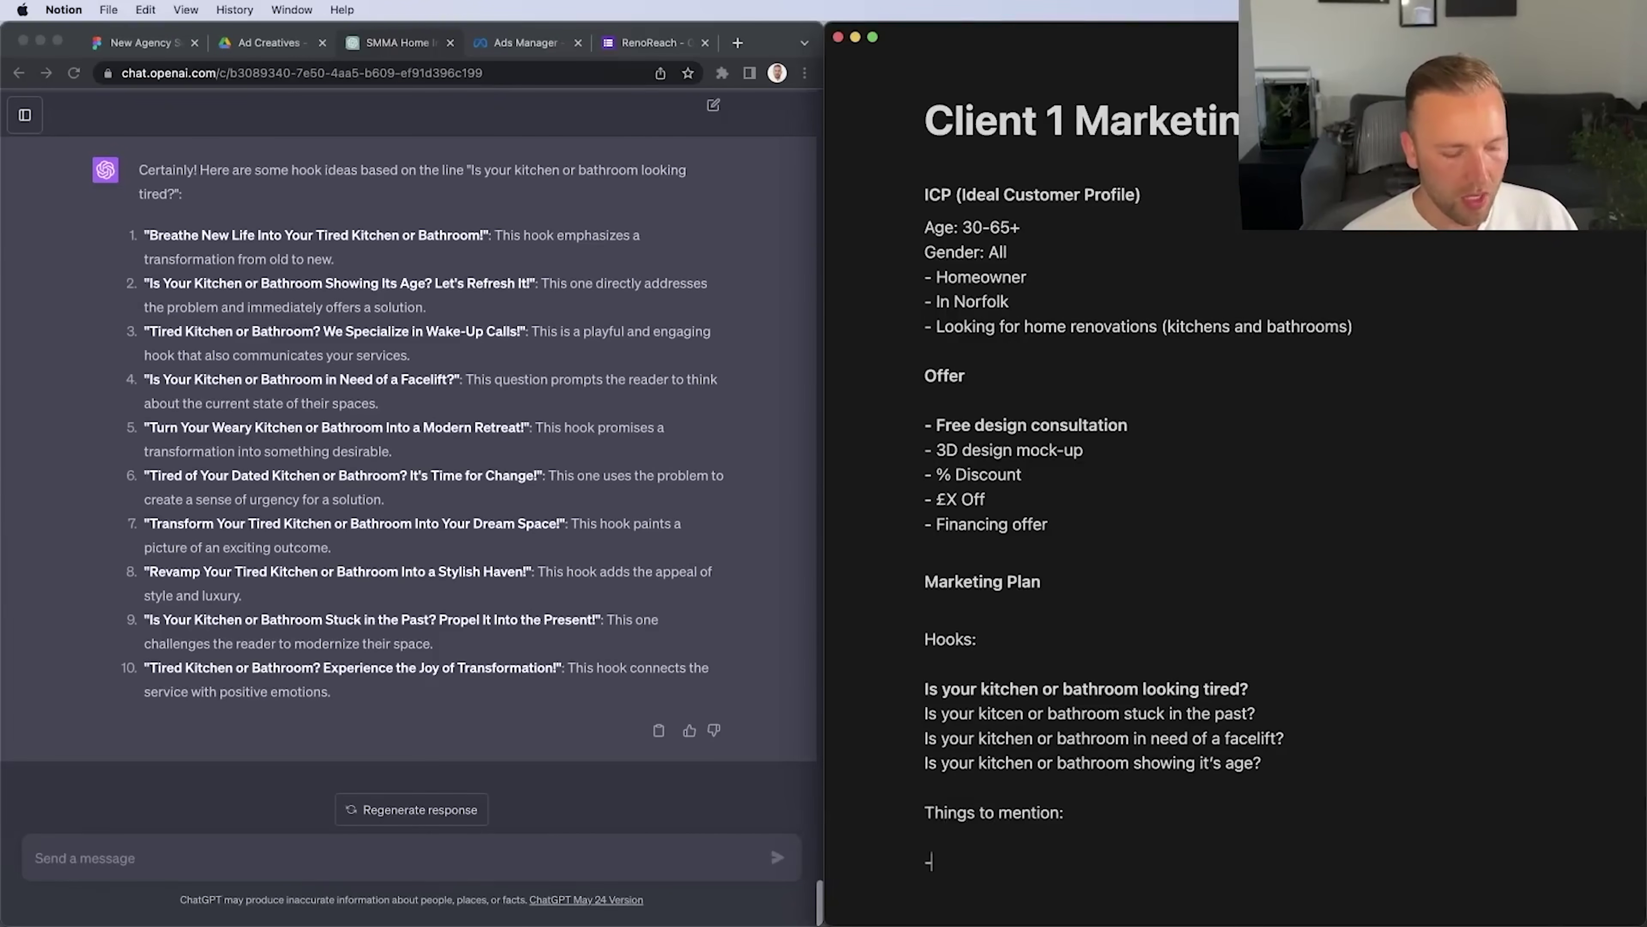
{"action": "type", "text": " Norfolk based"}
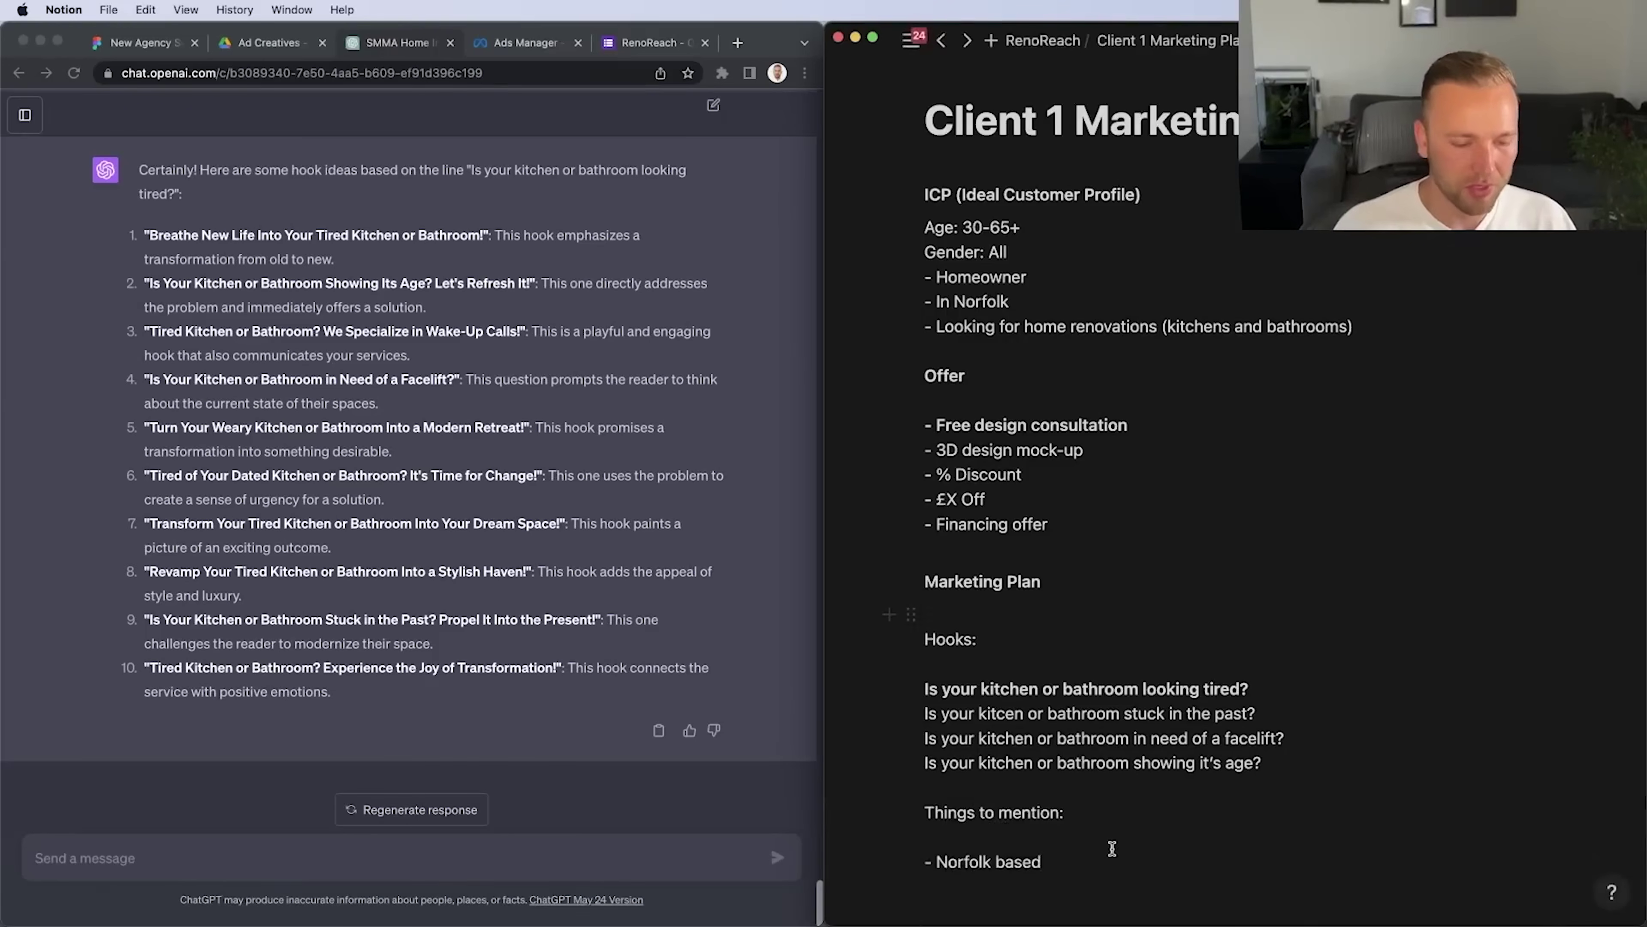
Add the lines "- Quality craftsmanship" and "- Competitive Pricing" under Things to mention
{"action": "key", "text": "Return"}
{"action": "type", "text": "-"}
{"action": "scroll", "coordinate": [1122, 774], "scroll_direction": "down", "scroll_amount": 4}
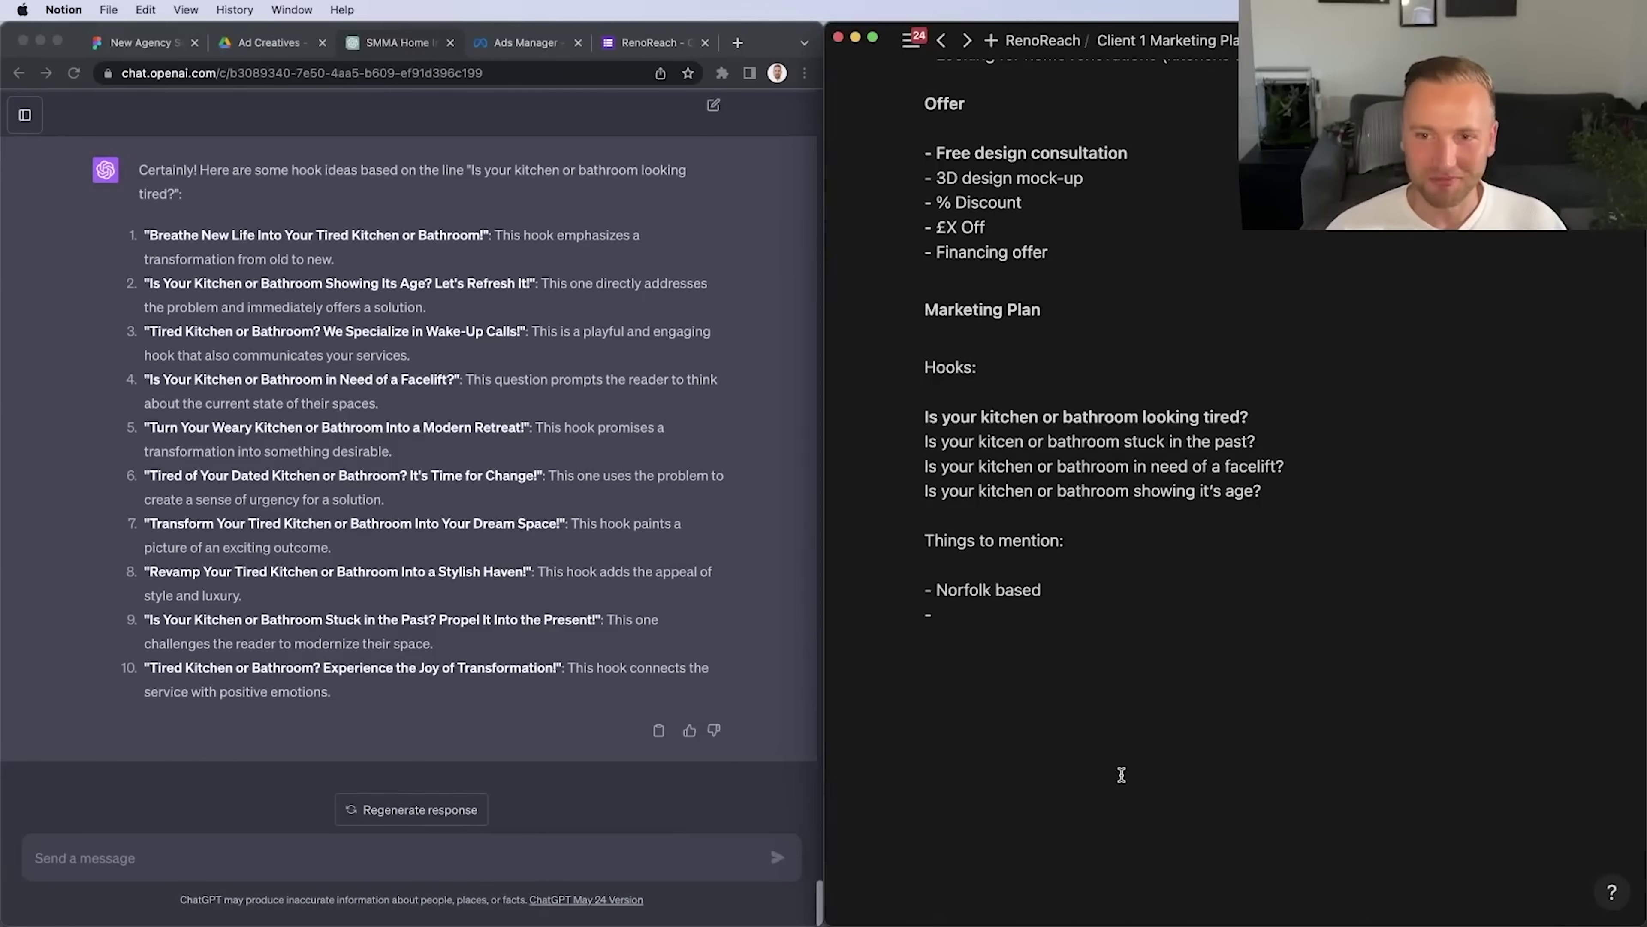
{"action": "type", "text": "Quality craftsmanship"}
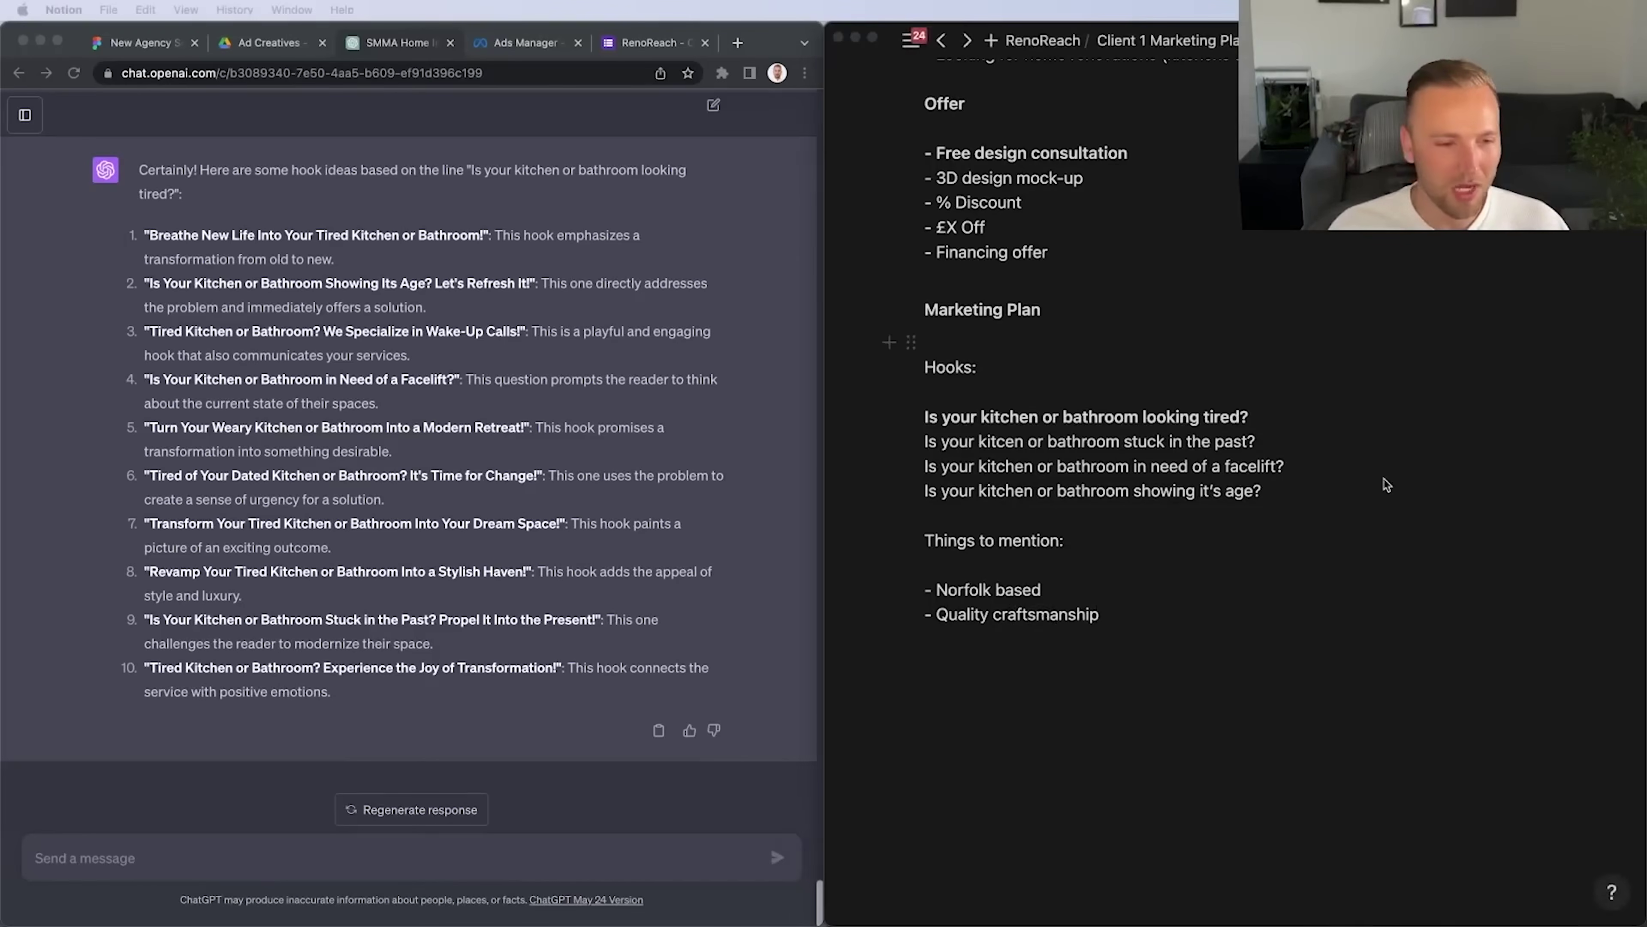
{"action": "left_click", "coordinate": [1261, 632]}
{"action": "key", "text": "Return"}
{"action": "type", "text": "- "}
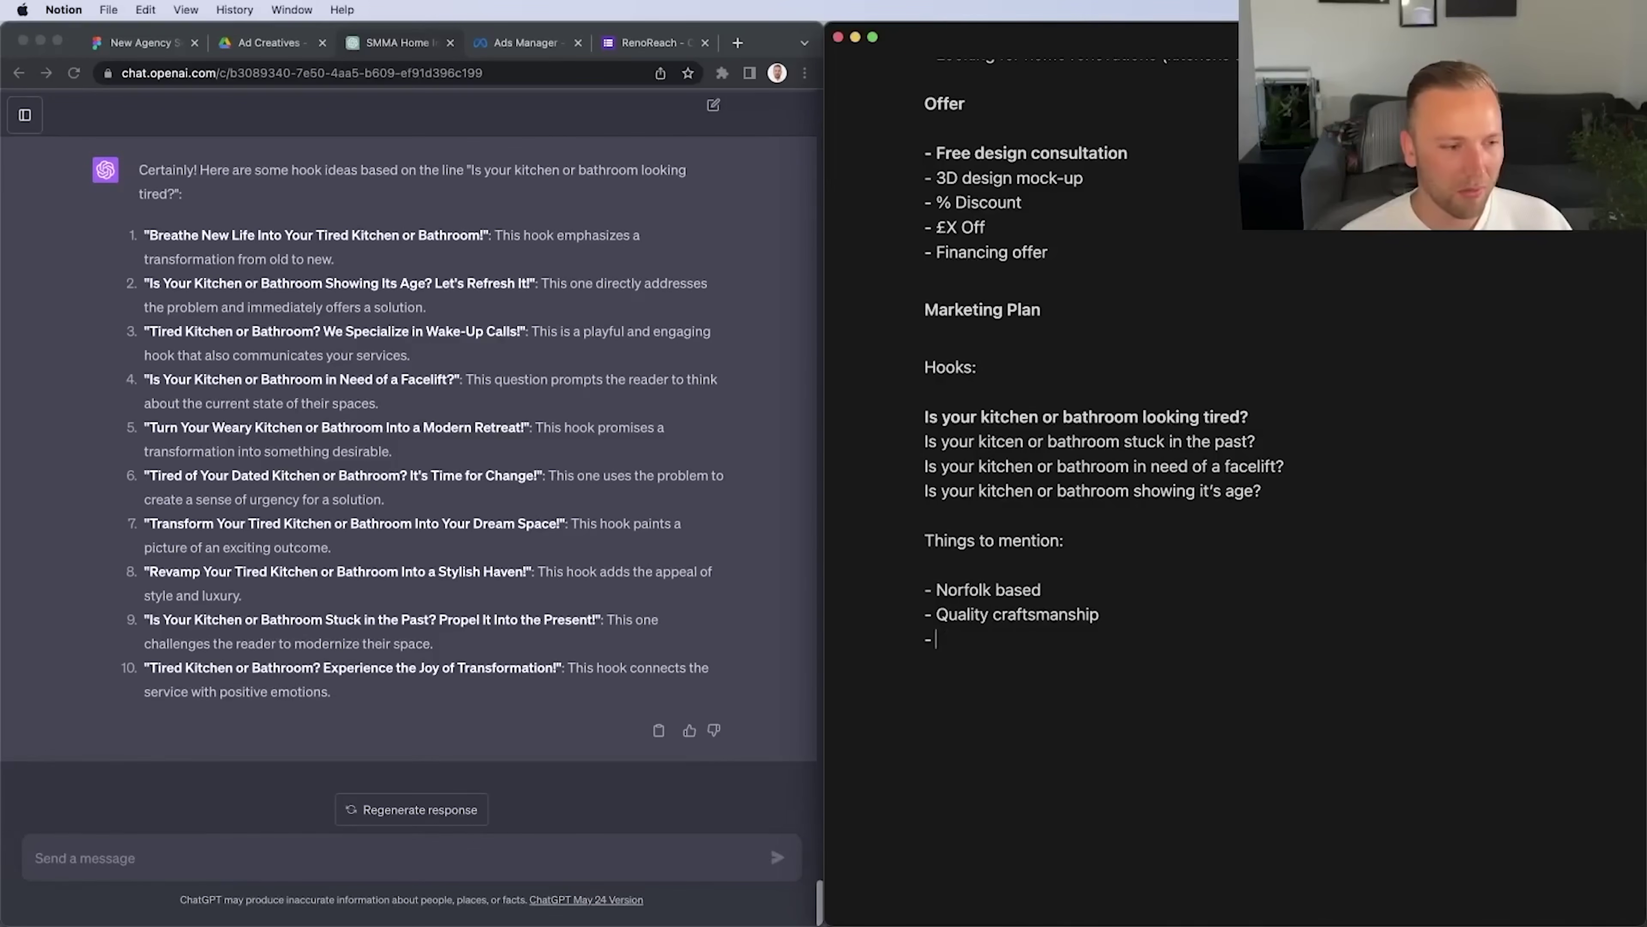
{"action": "type", "text": "ComPricing"}
{"action": "left_click", "coordinate": [940, 639]}
{"action": "type", "text": "Com,"}
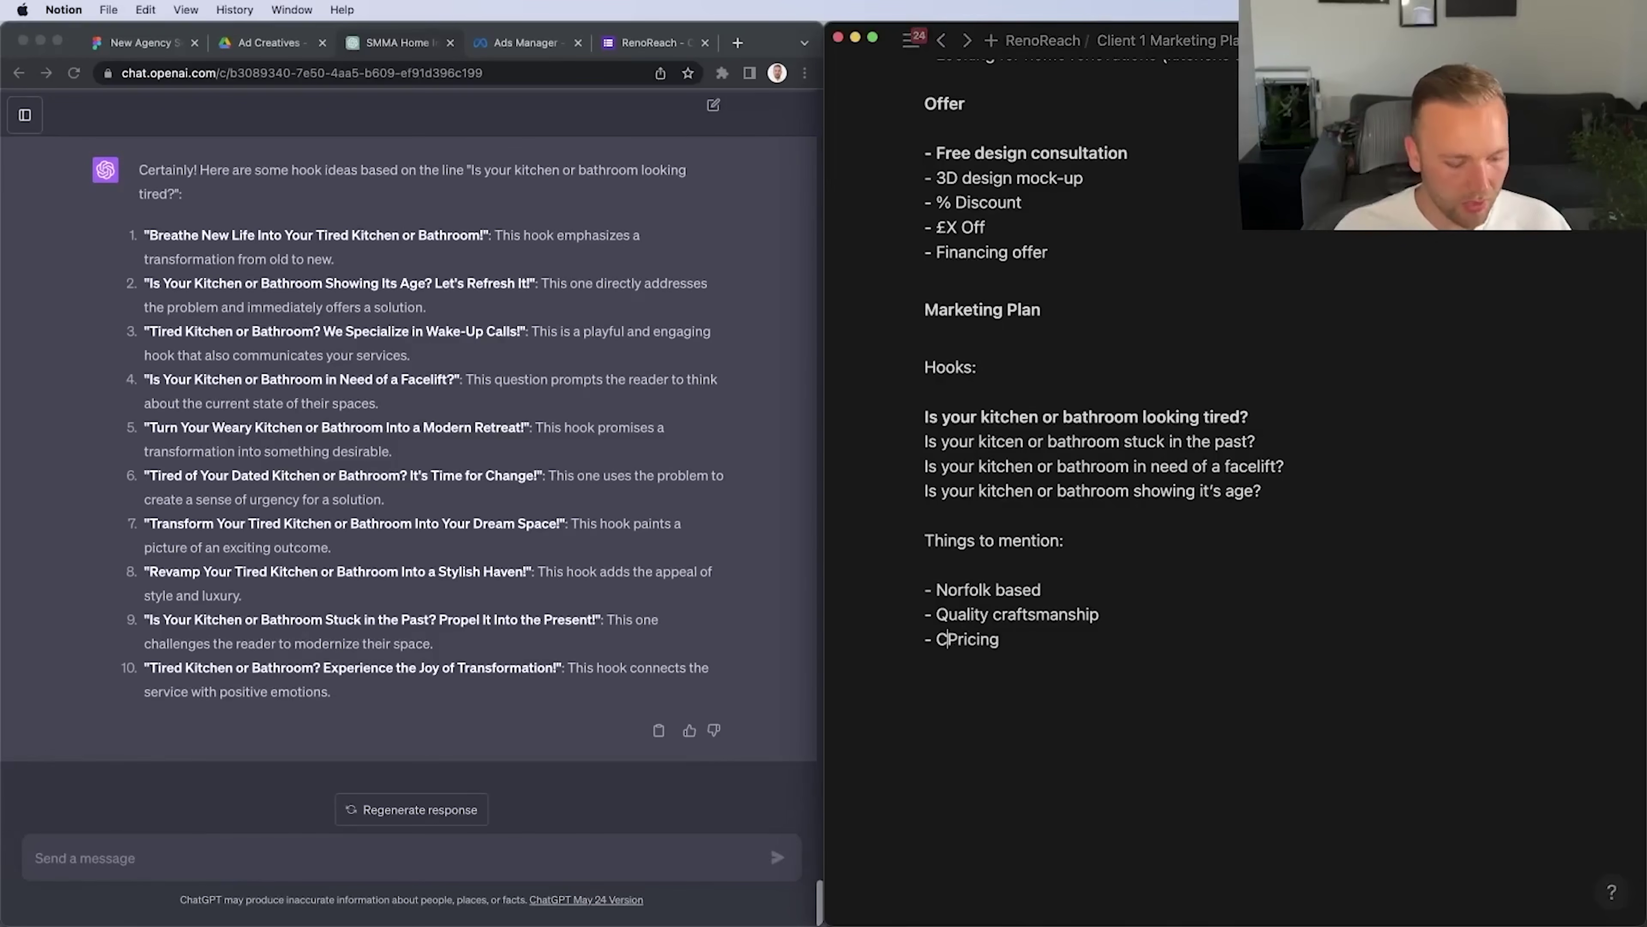
{"action": "type", "text": "petitive"}
Ask ChatGPT "what would you say are some important things to mention in the ad copy for this client"
{"action": "left_click", "coordinate": [259, 857]}
{"action": "type", "text": "what would you say are some importan"}
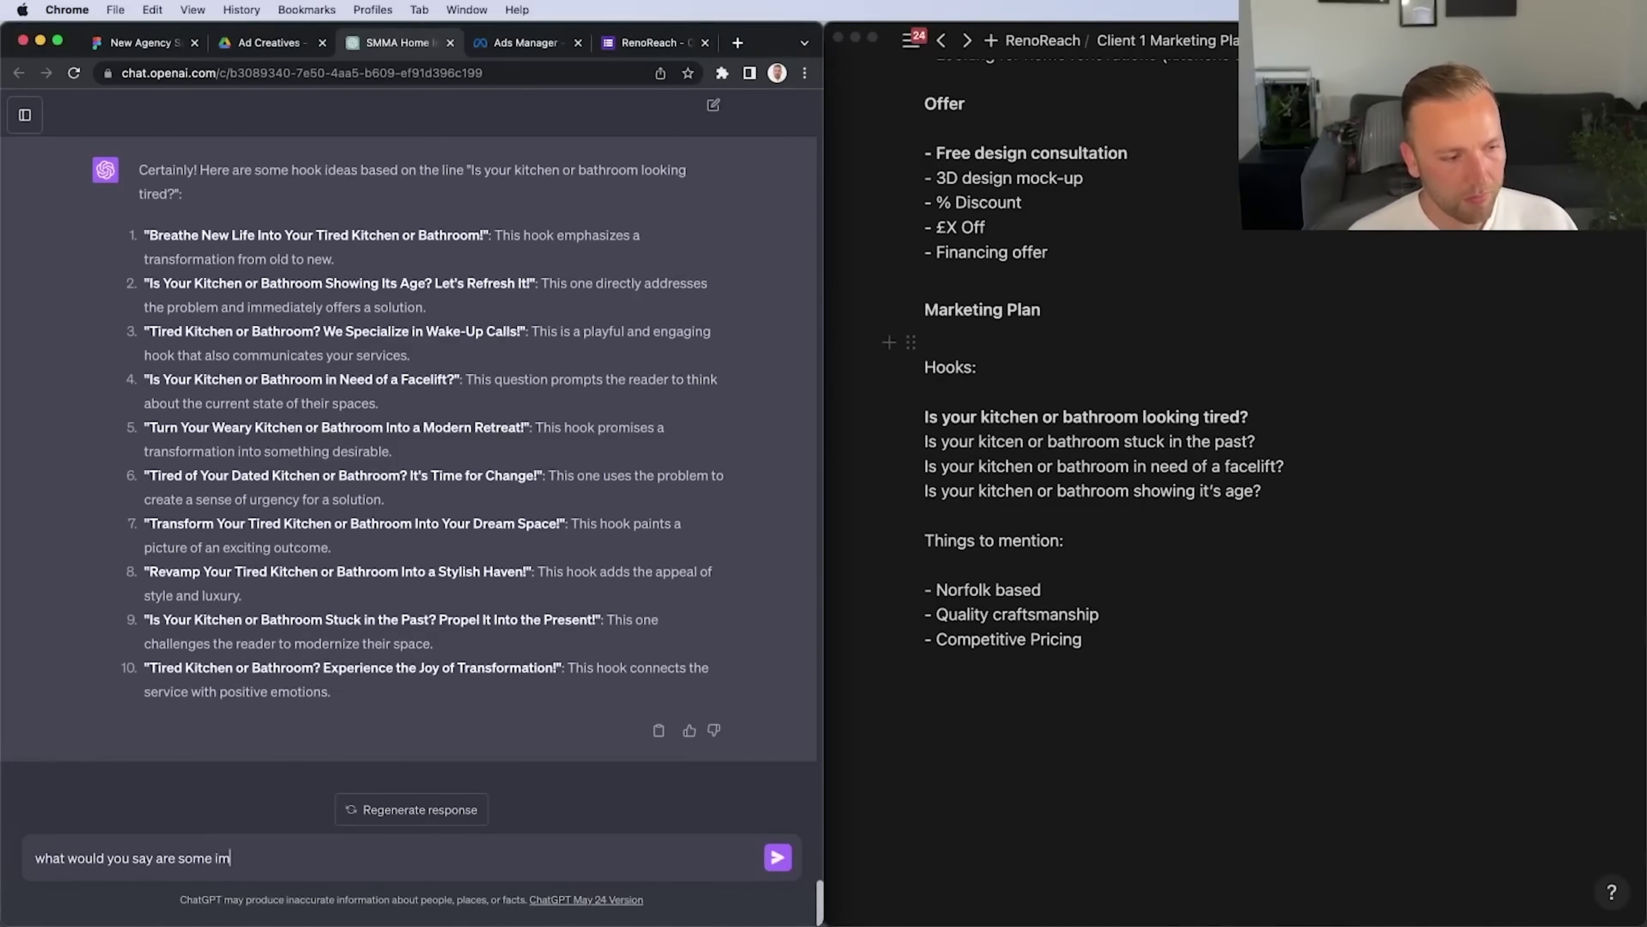
{"action": "type", "text": "t things to mention in the ad copy for this client"}
{"action": "key", "text": "Return"}
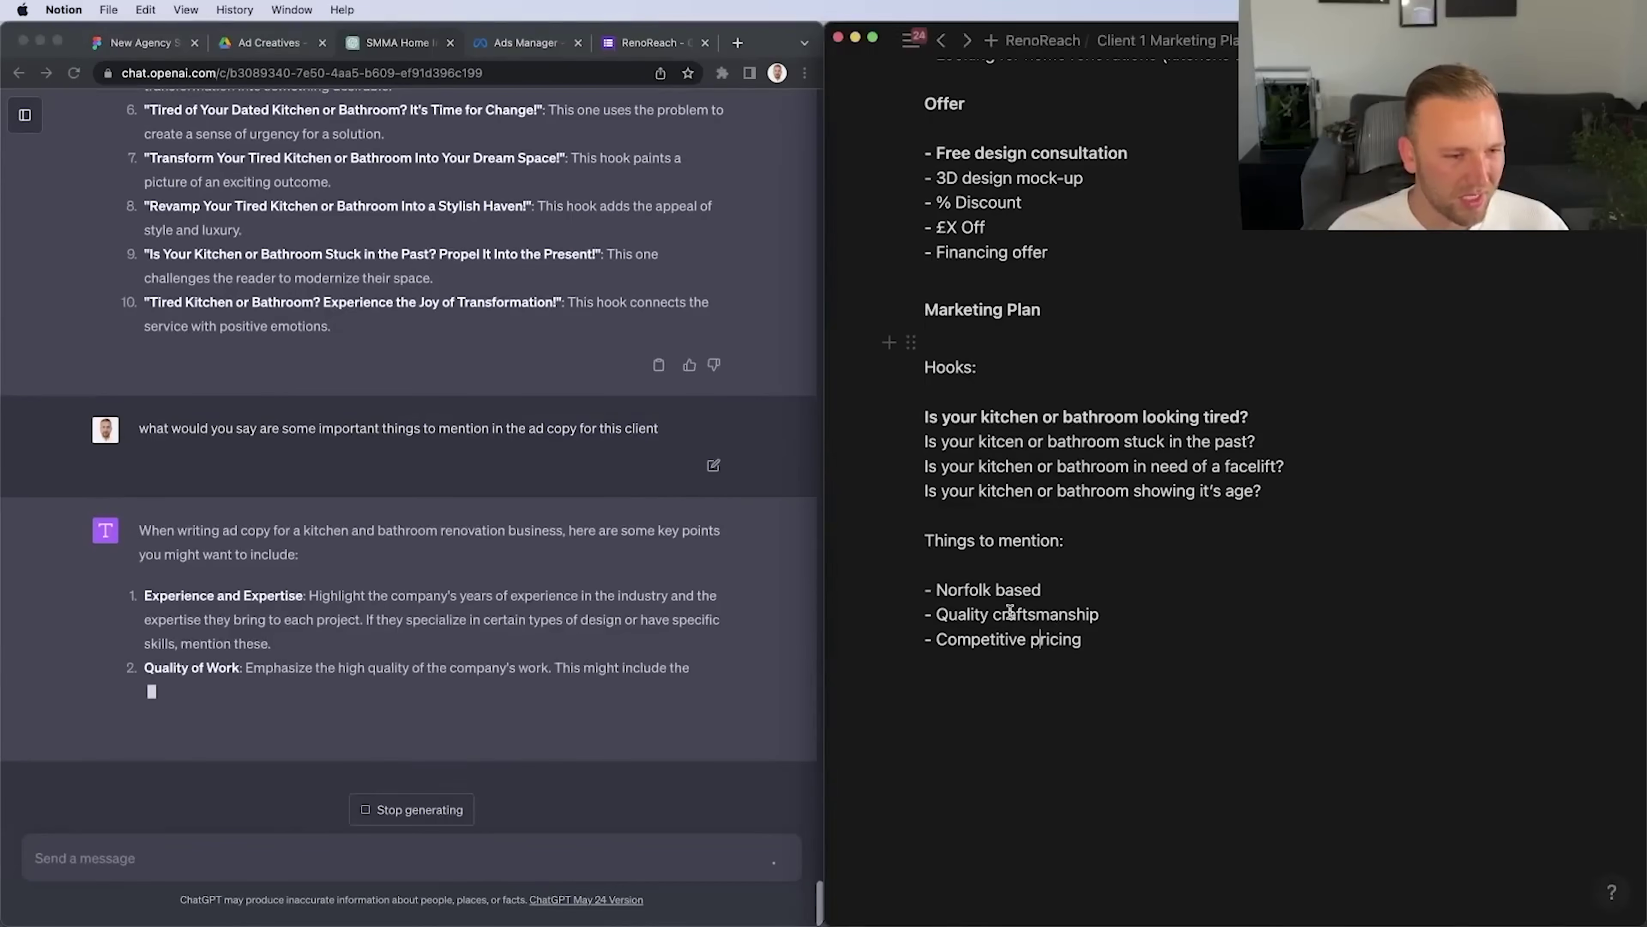
Insert the line "- Bespoke" below "Quality craftsmanship" in the Notion list of things to mention
{"action": "left_click", "coordinate": [1009, 614]}
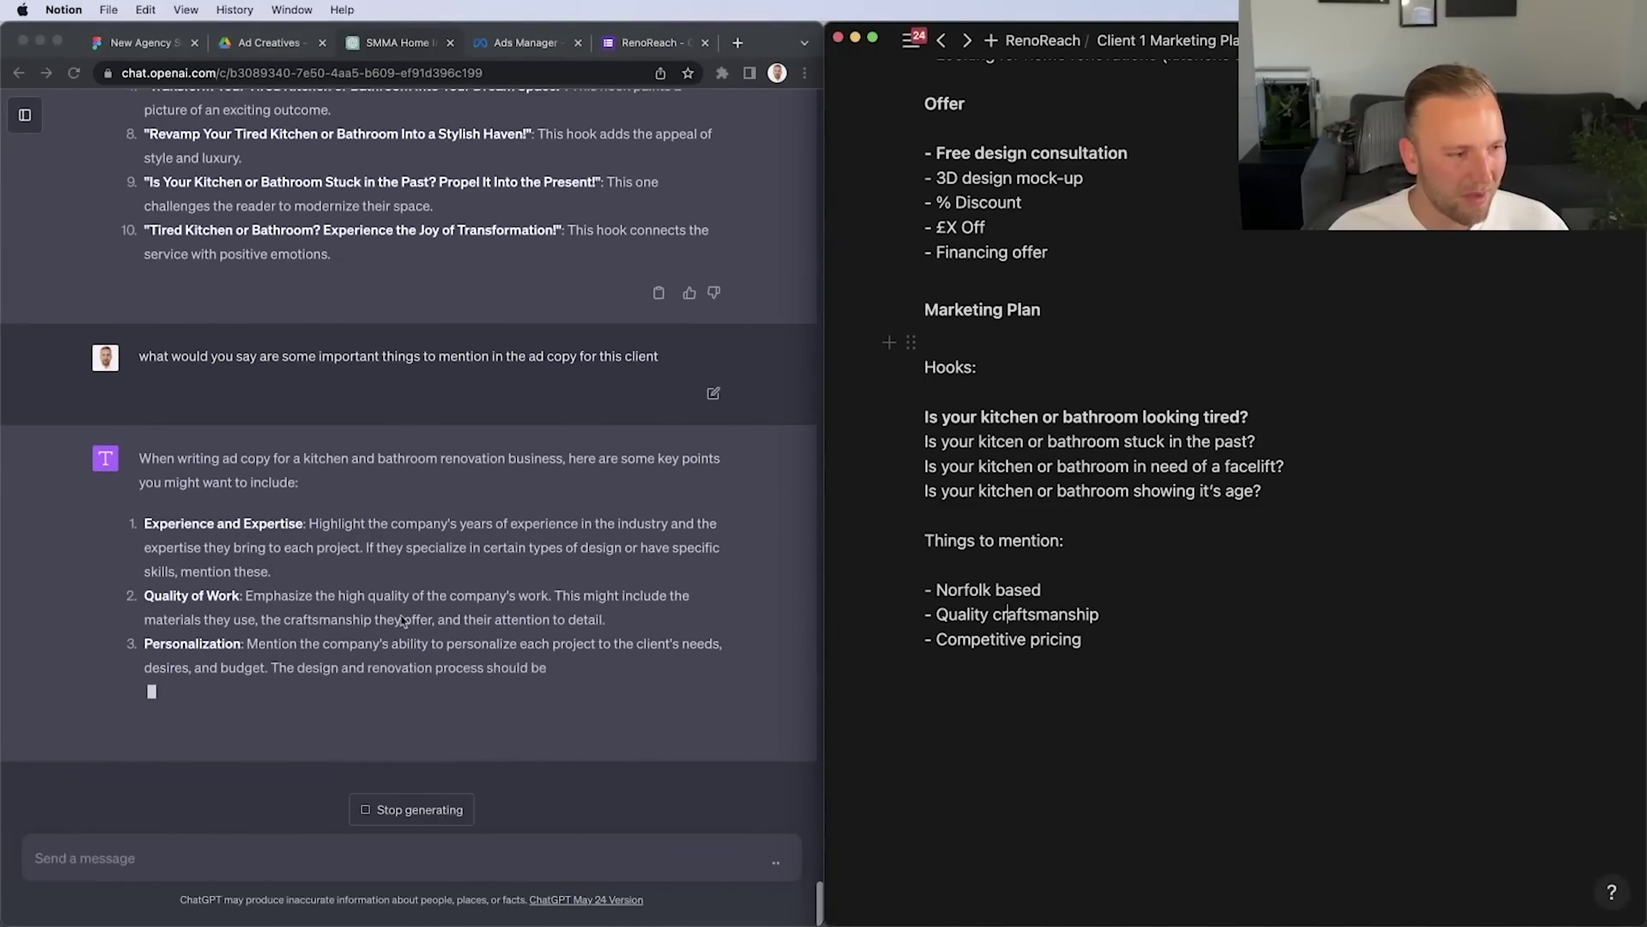
{"action": "left_click", "coordinate": [402, 620]}
{"action": "left_click", "coordinate": [1068, 593]}
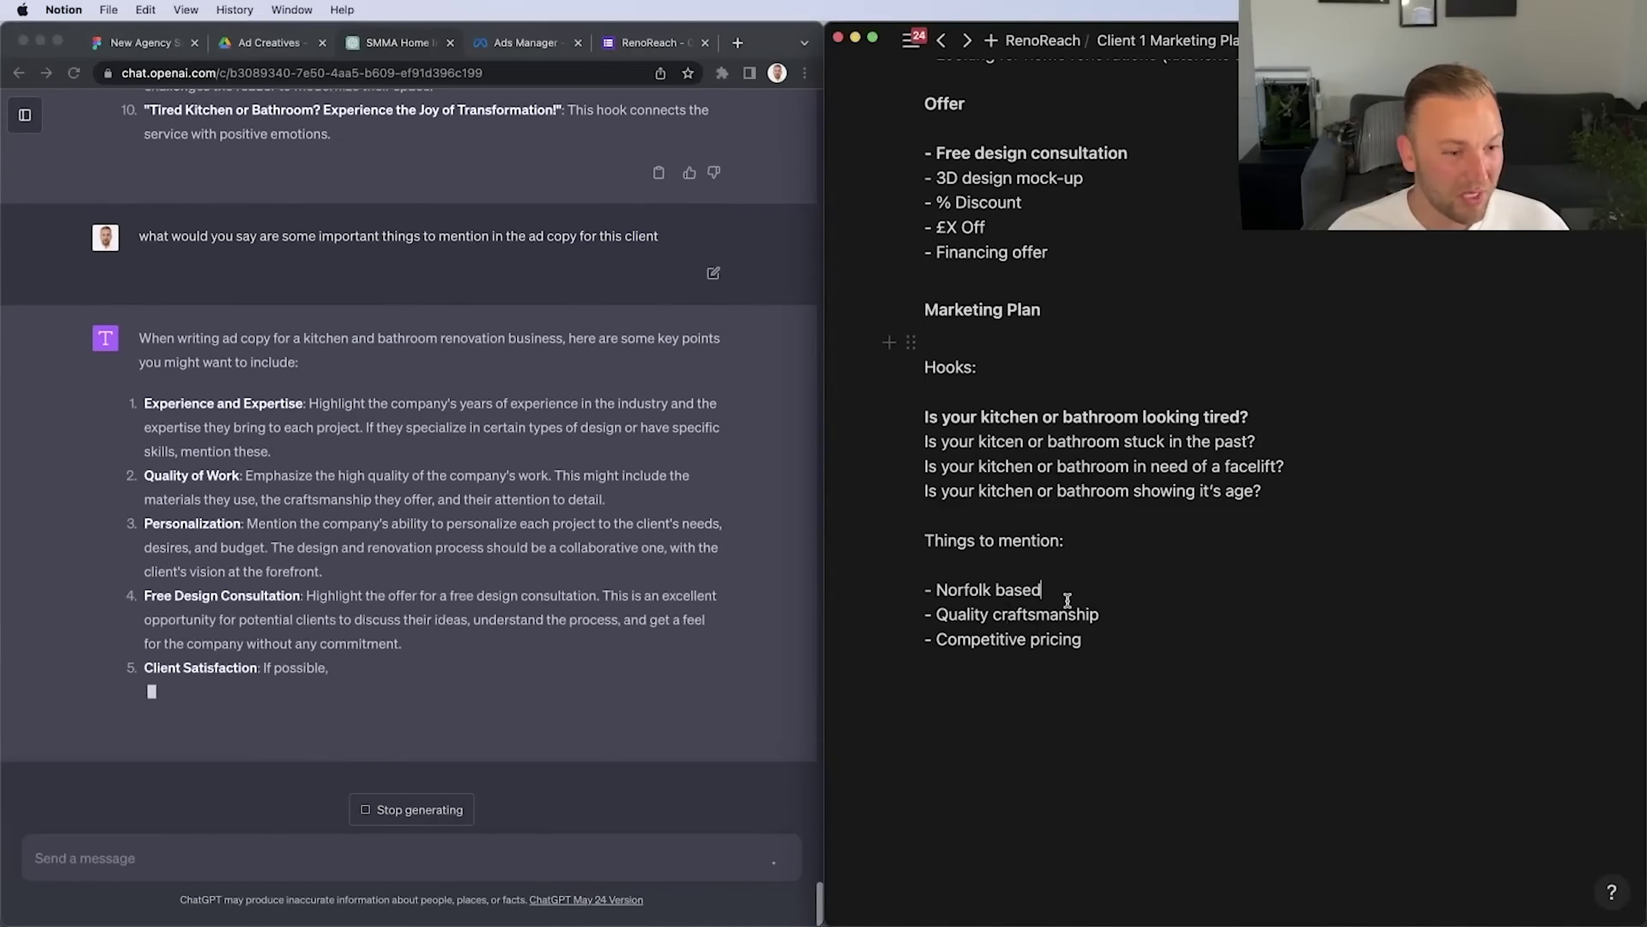
{"action": "left_click", "coordinate": [1103, 614]}
{"action": "key", "text": "Return"}
{"action": "type", "text": "- Bespoke"}
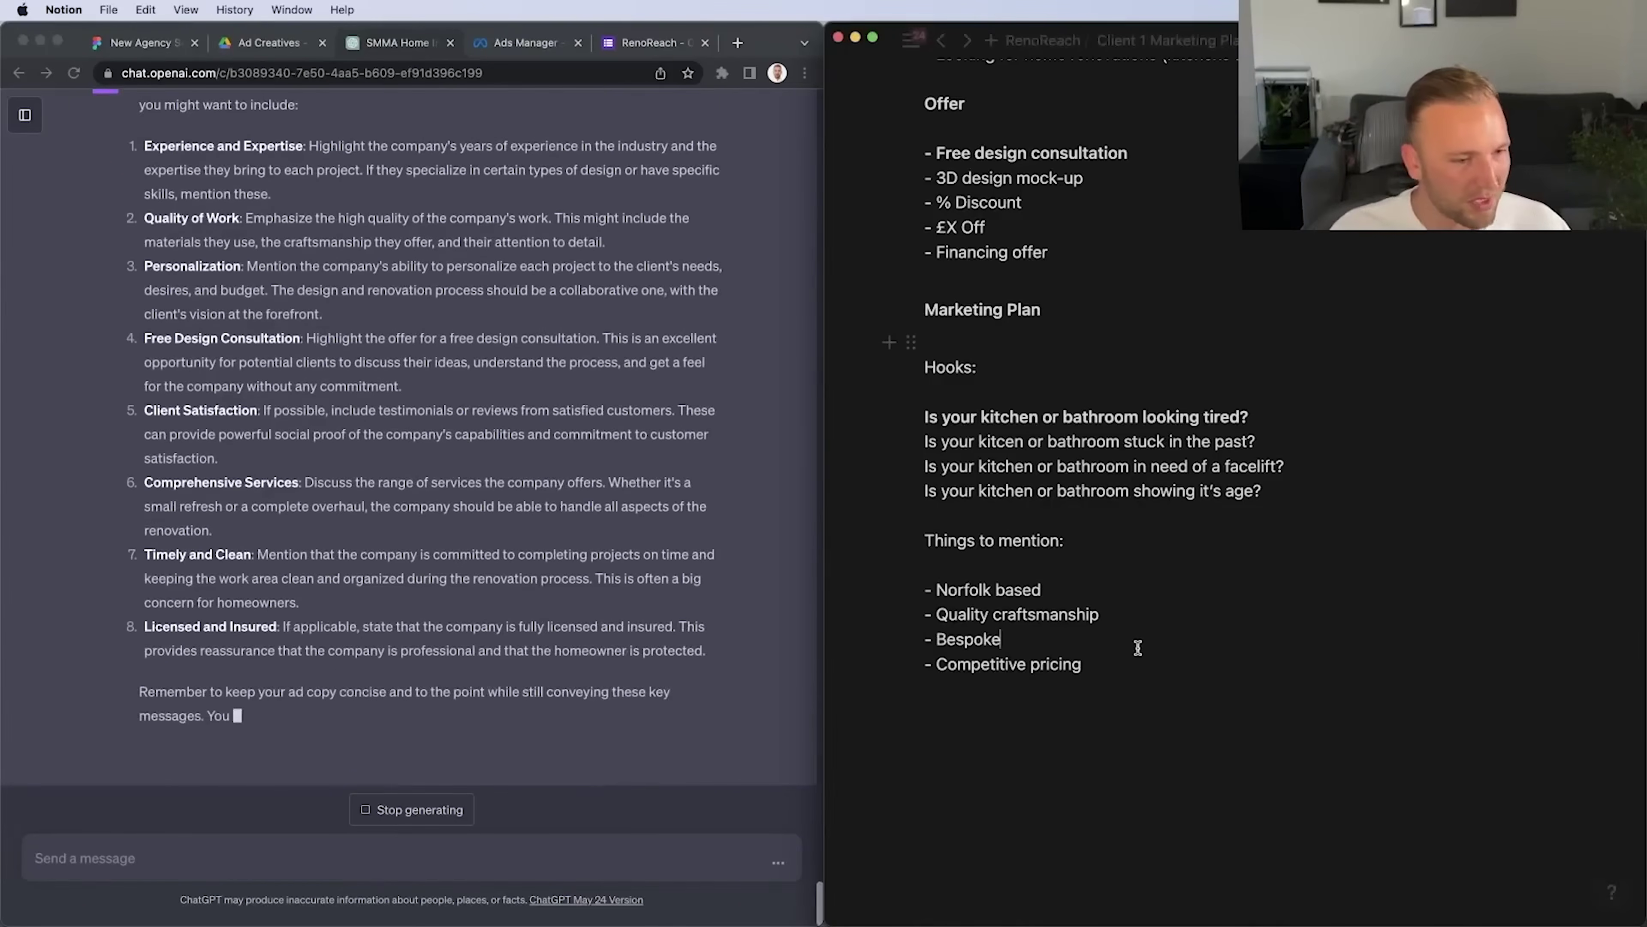
Reword the craftsmanship point as "Bespoke craftsmanship" and replace the separate "Bespoke" line with "Timely"
{"action": "double_click", "coordinate": [961, 614]}
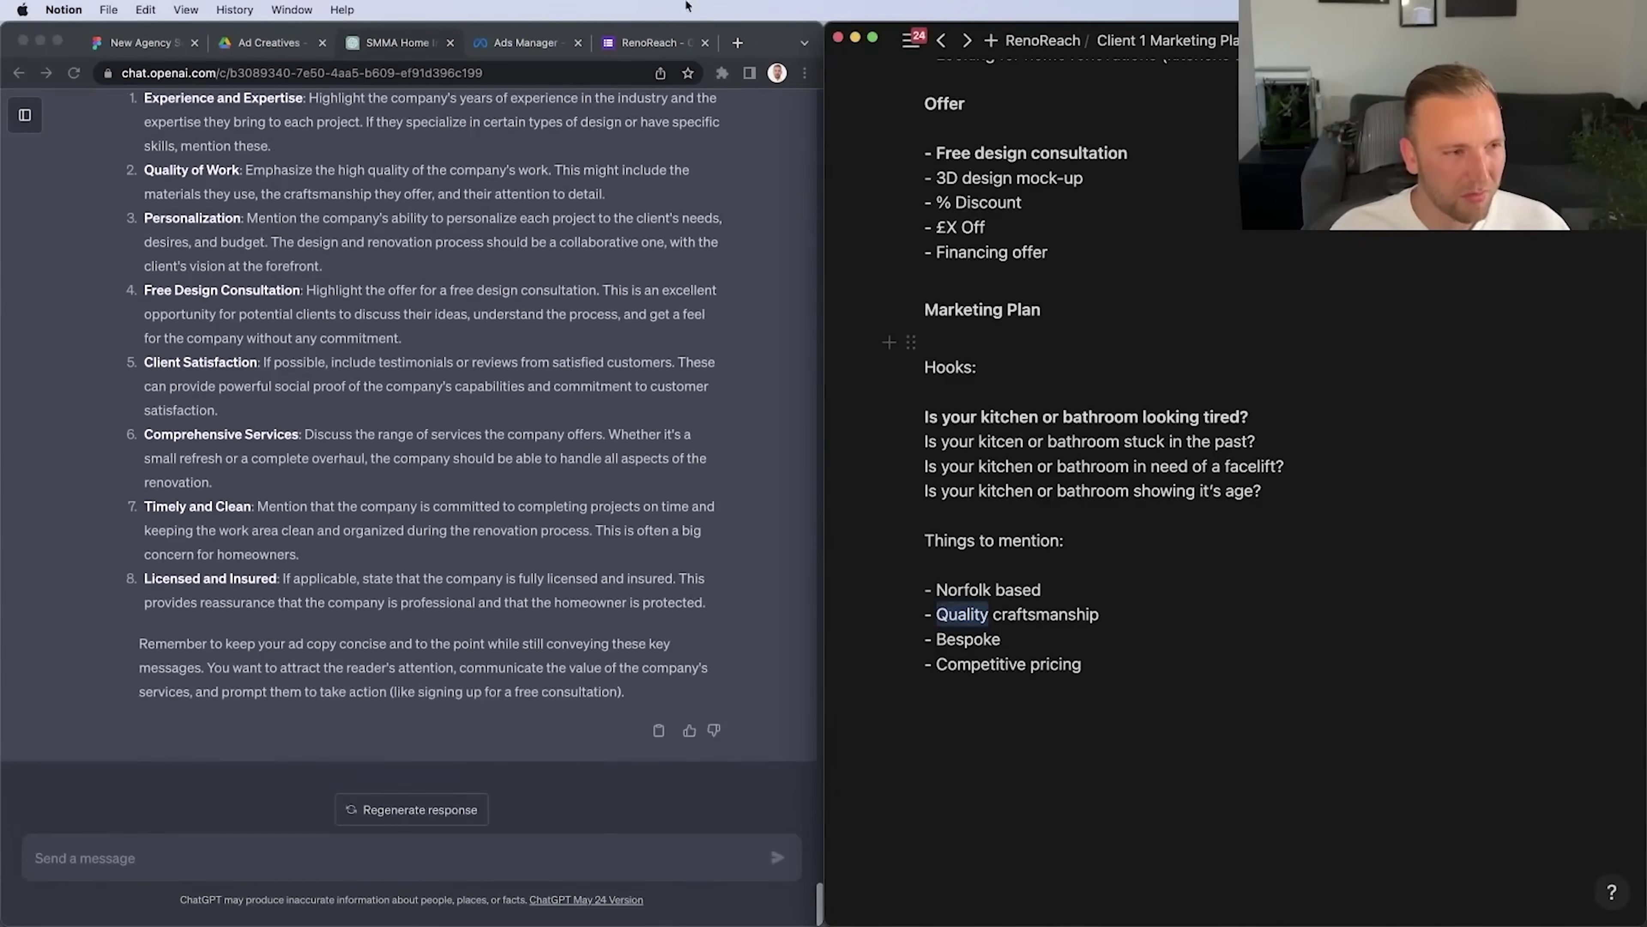
{"action": "type", "text": "Bespoke"}
{"action": "left_click", "coordinate": [658, 382]}
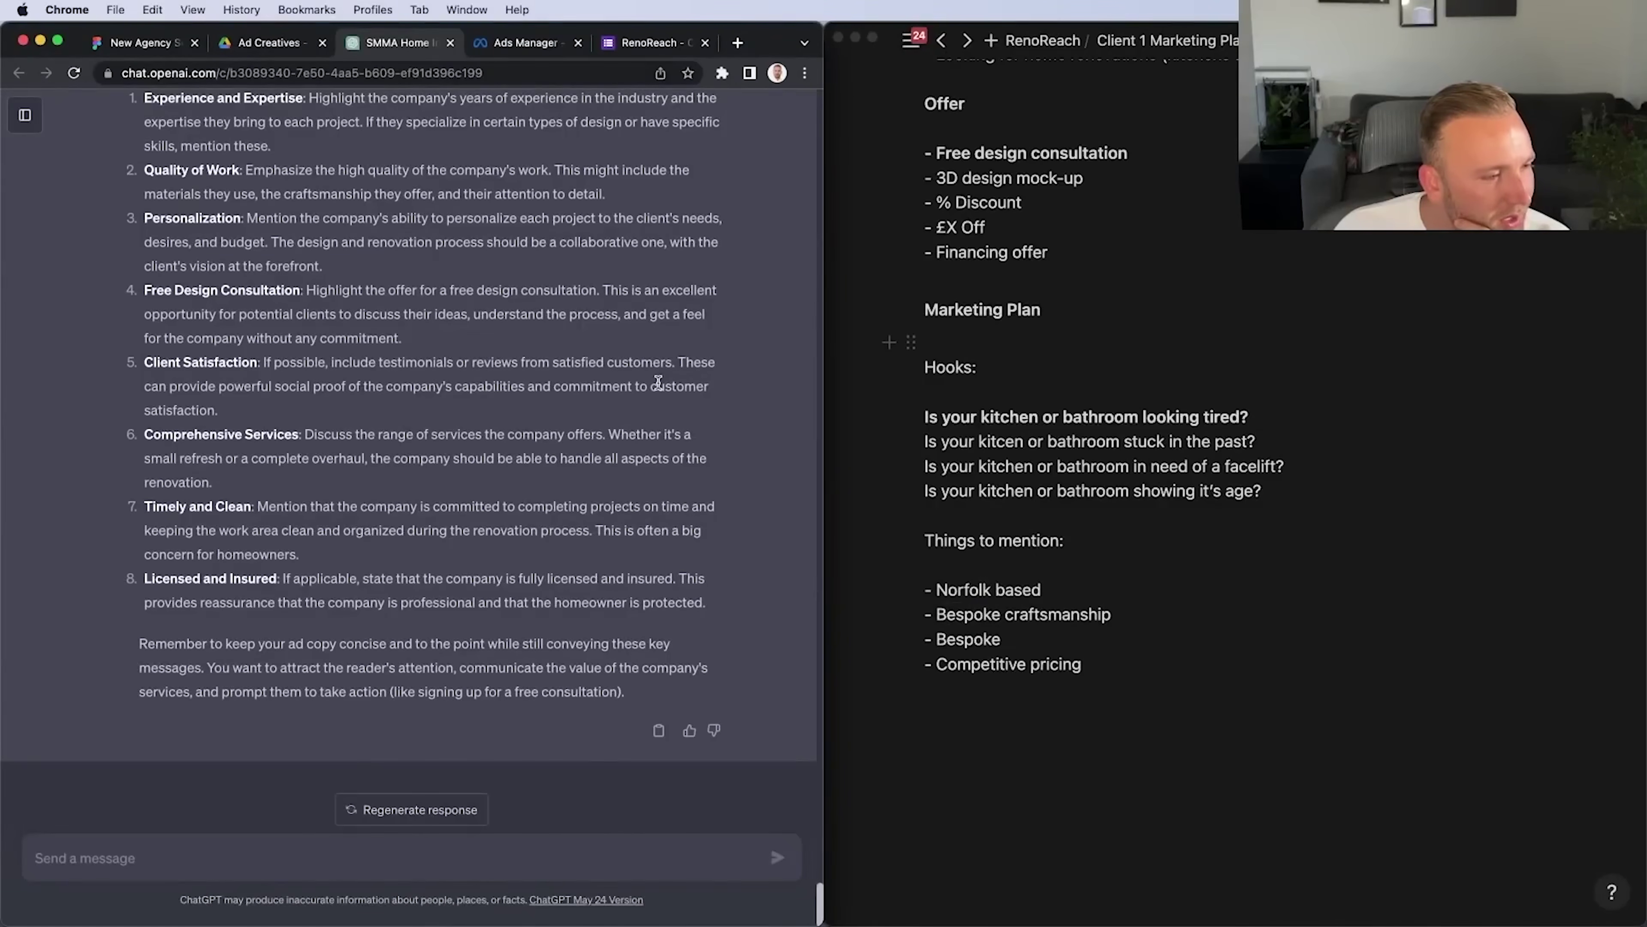
{"action": "left_click", "coordinate": [985, 641]}
{"action": "double_click", "coordinate": [967, 639]}
{"action": "type", "text": "Timely"}
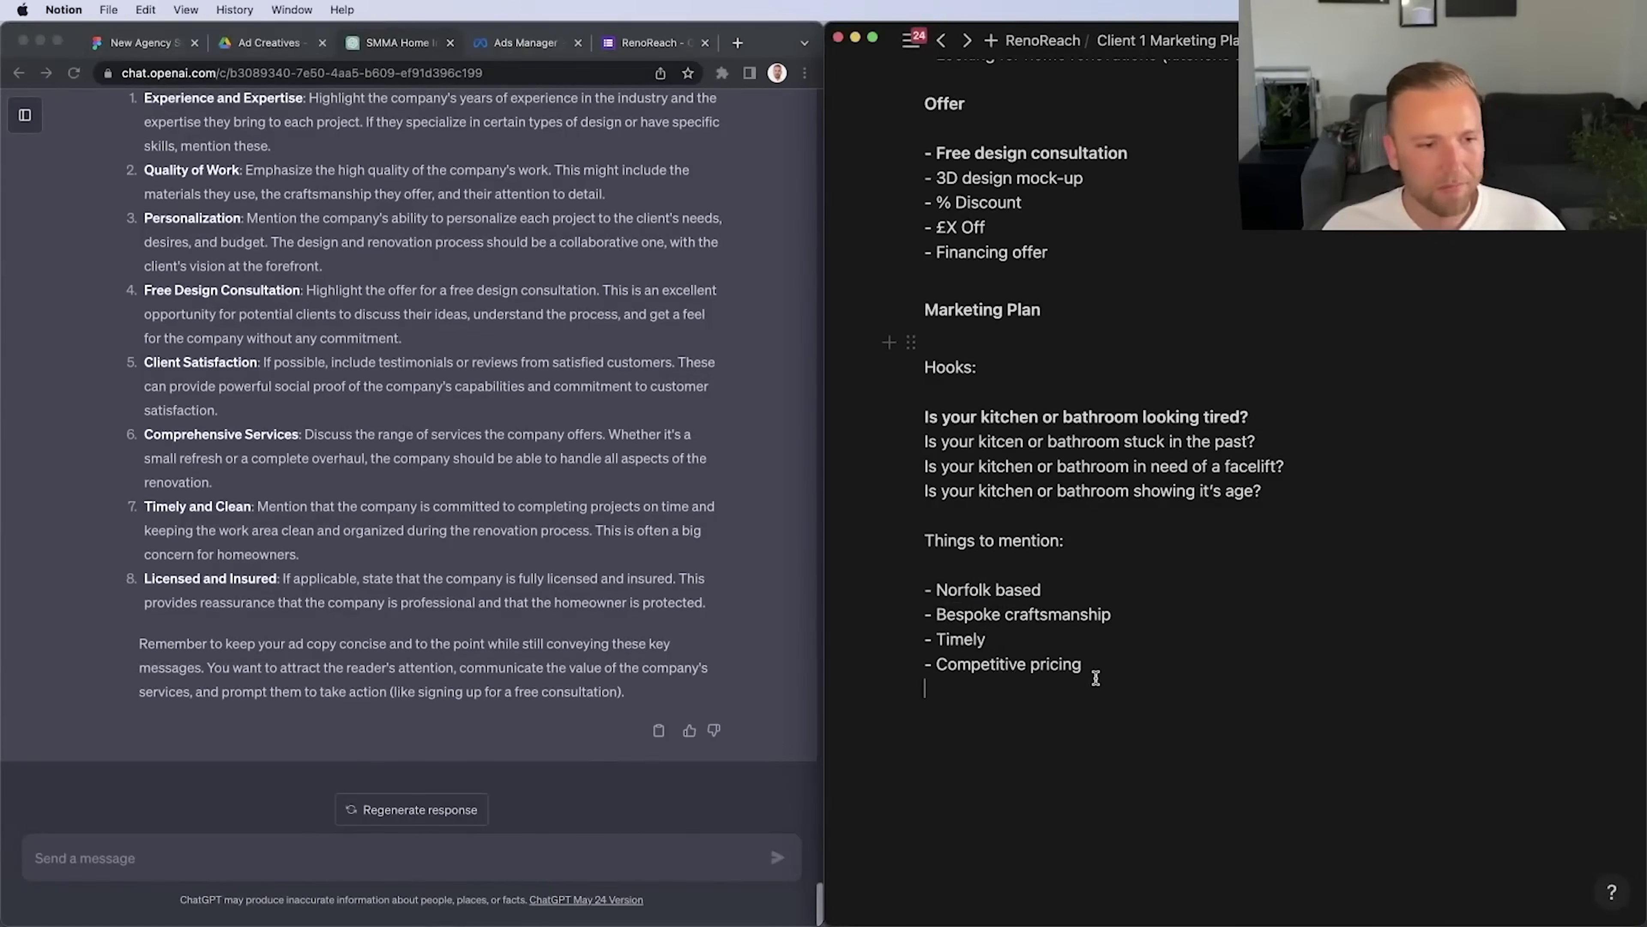
Start an "Ad strategy:" section below the list with the line "Budget: £800 (£25 per day)"
{"action": "left_click", "coordinate": [1128, 725]}
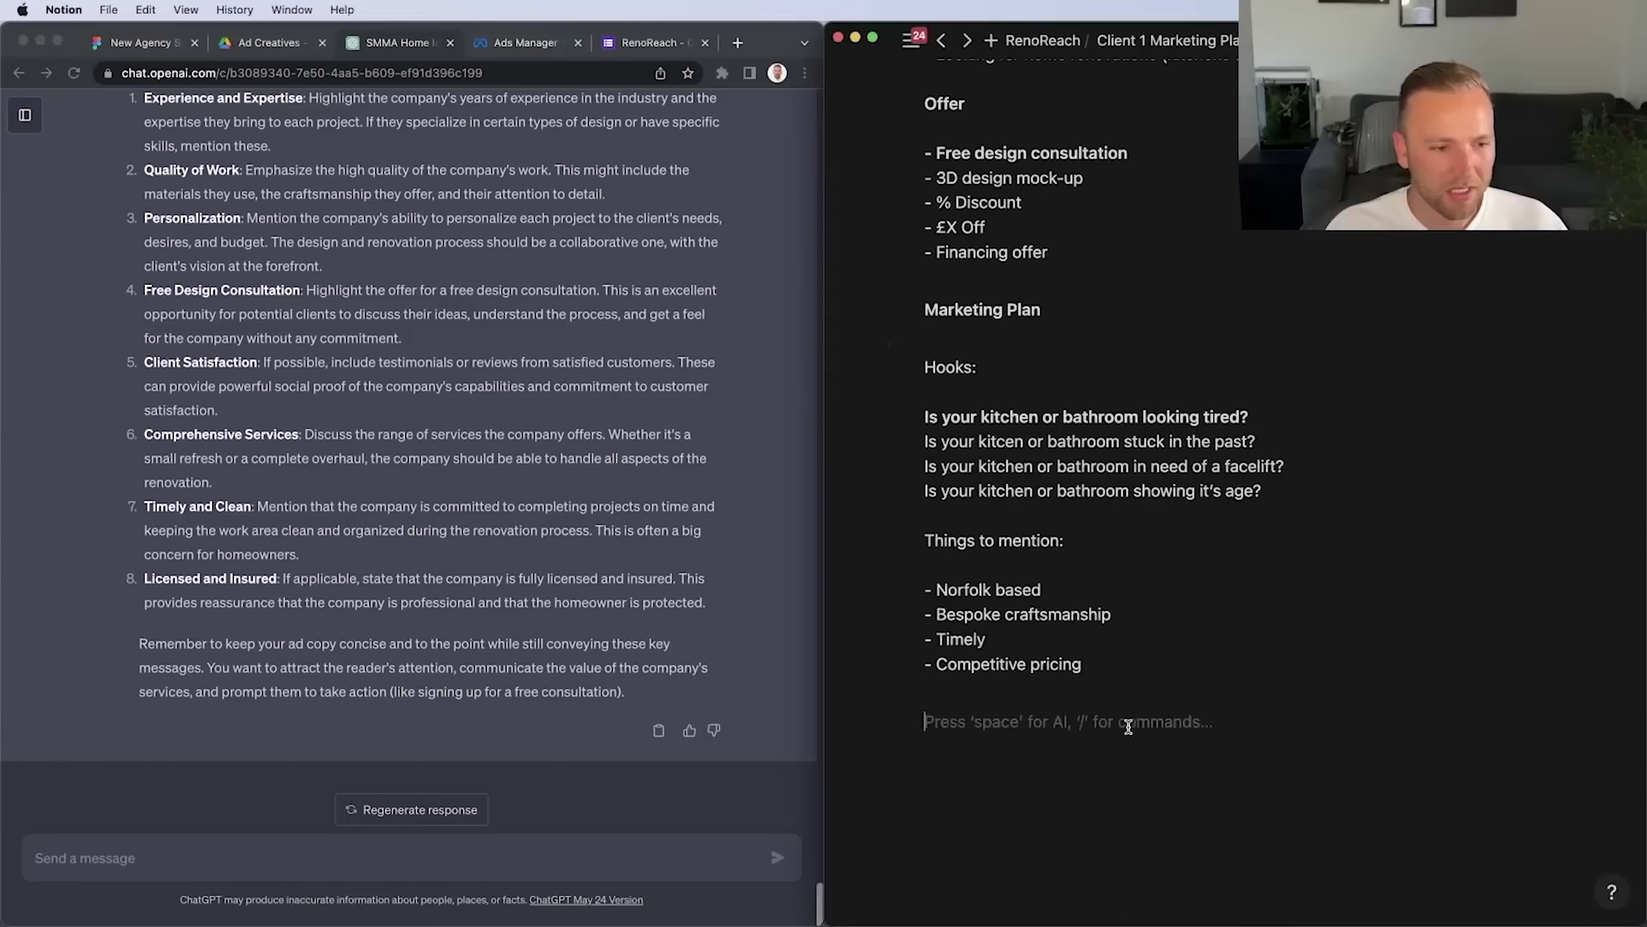
{"action": "key", "text": "BackSpace"}
{"action": "type", "text": "Ad strategy:"}
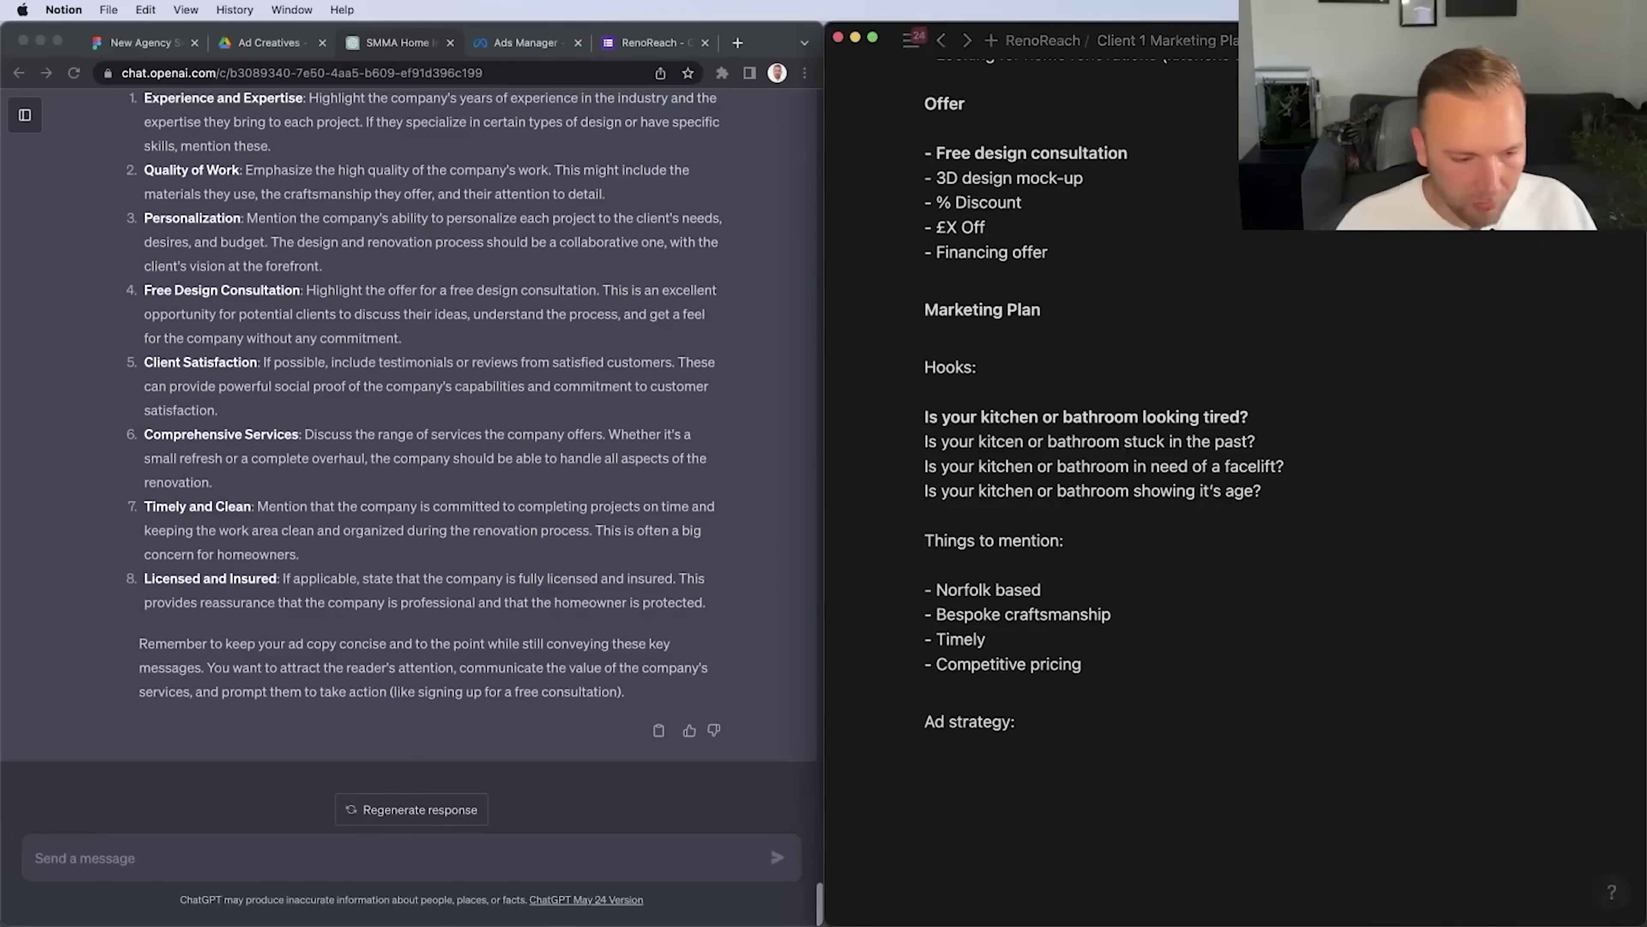
{"action": "type", "text": "Budget: #"}
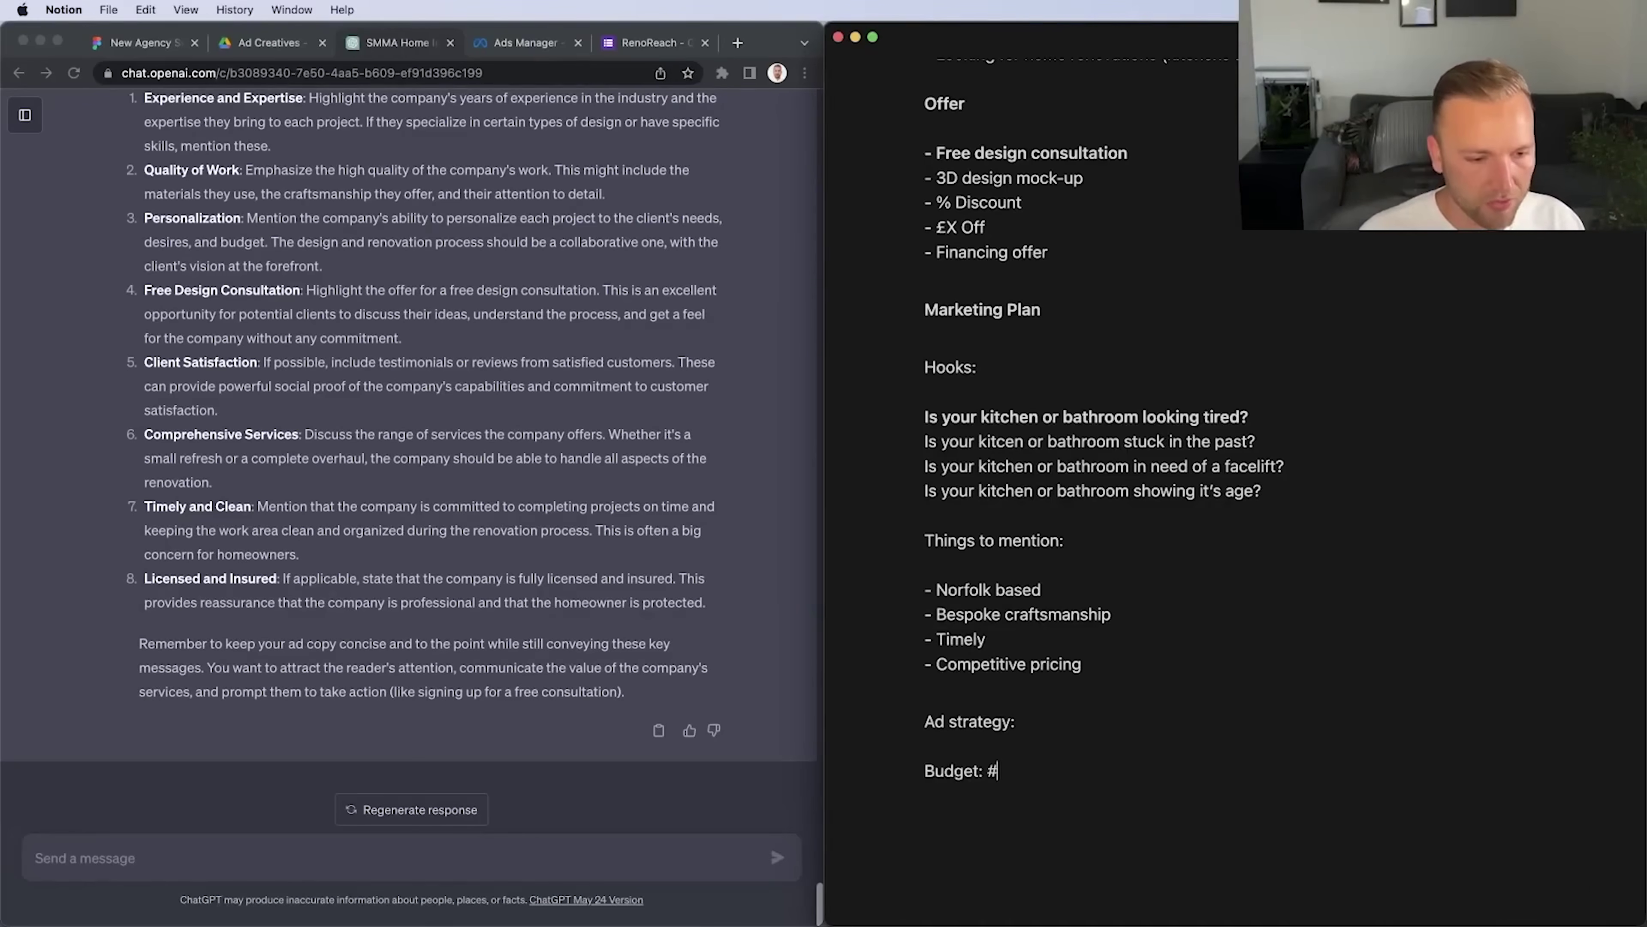
{"action": "type", "text": "800"}
{"action": "key", "text": "super+Tab"}
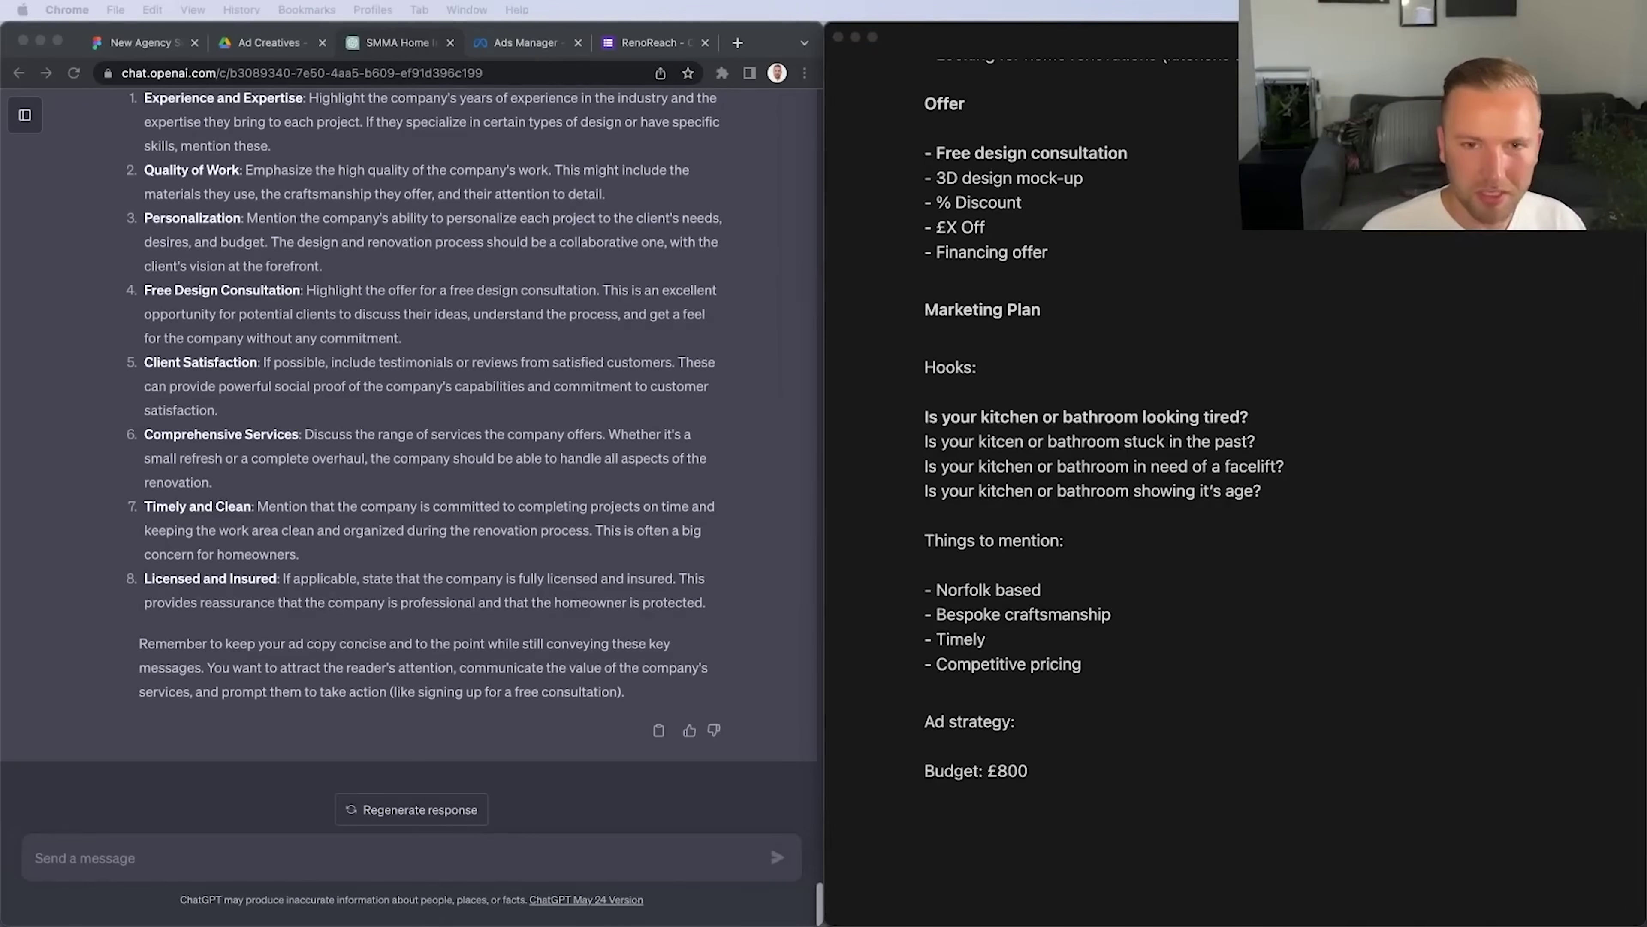
{"action": "left_click", "coordinate": [1179, 790]}
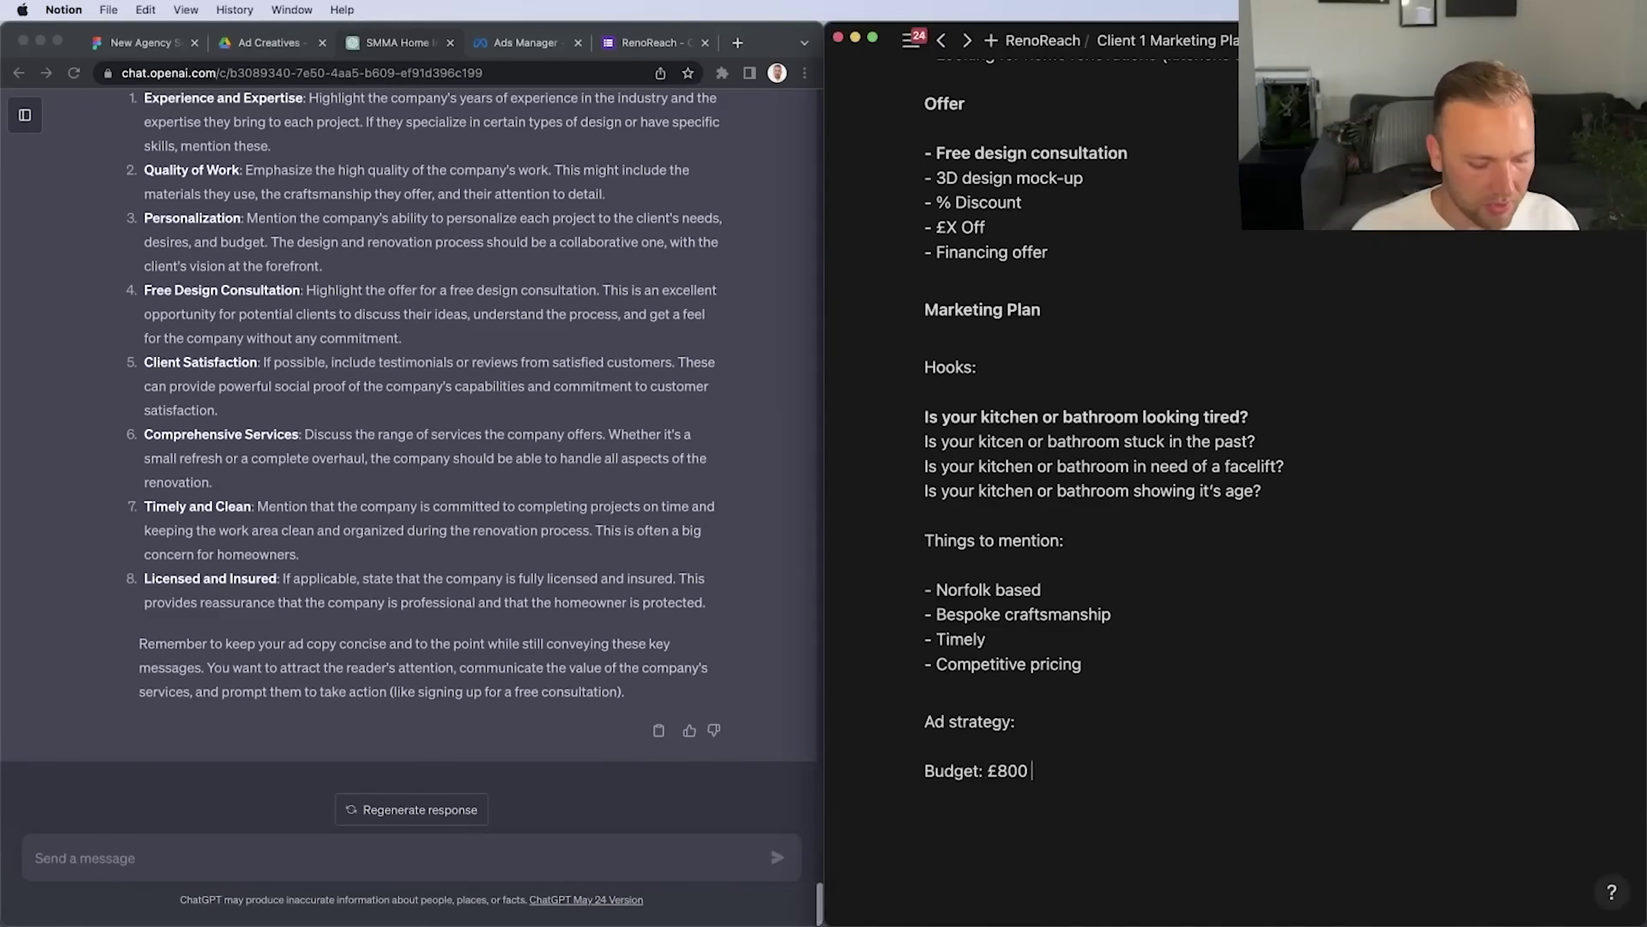
{"action": "type", "text": "(£25 per day)"}
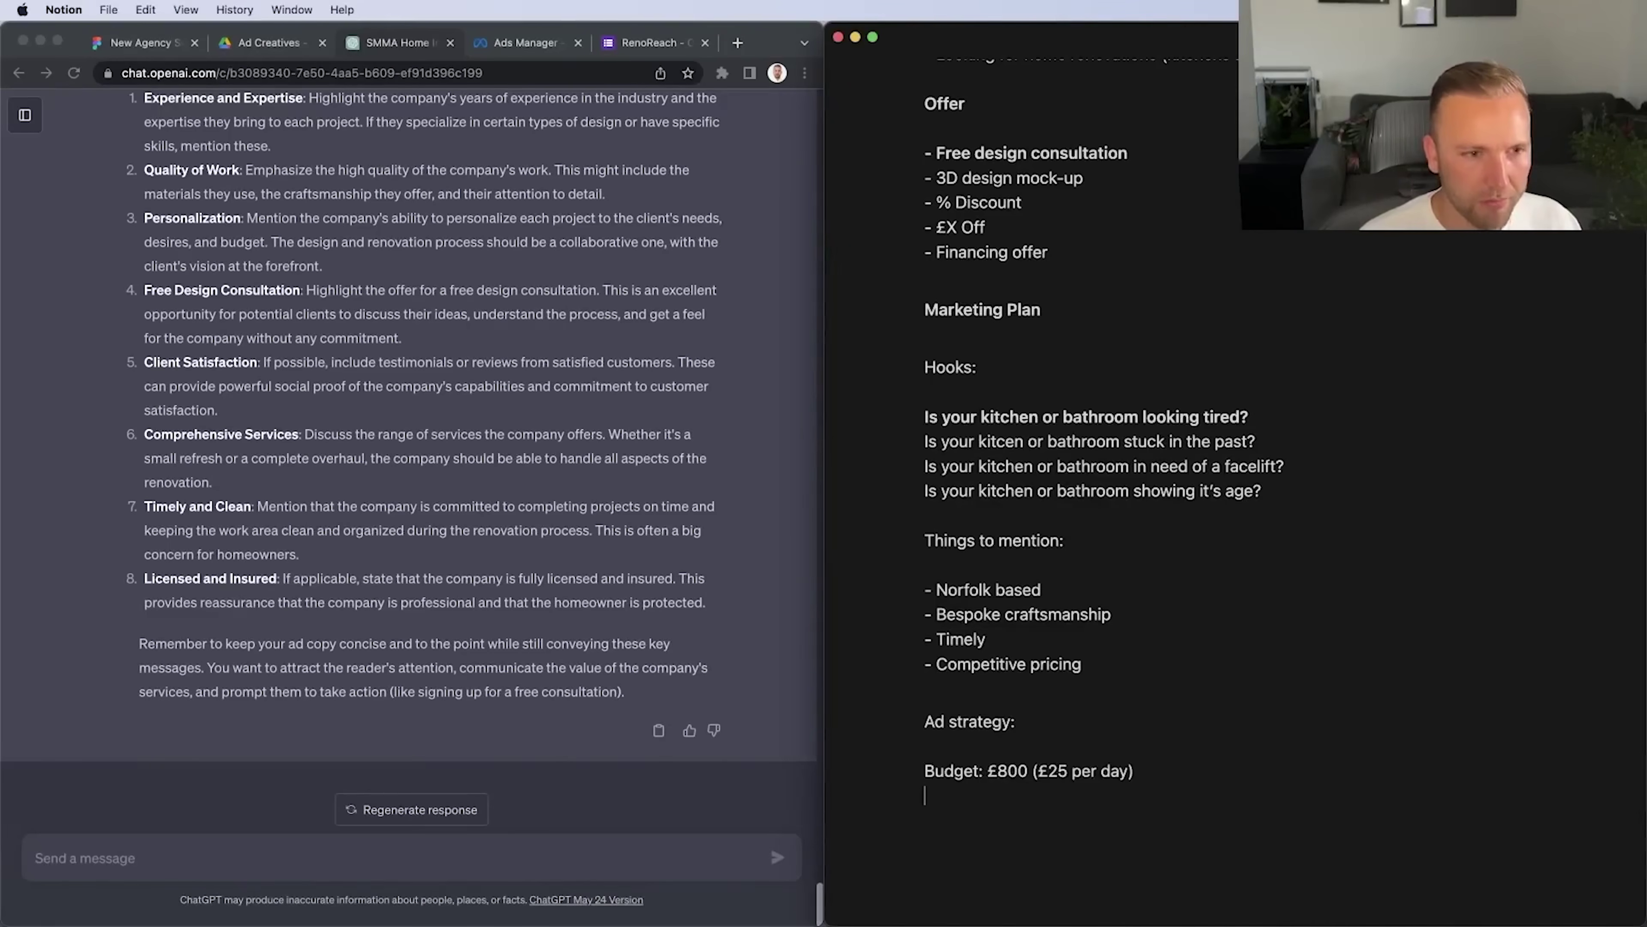
Add the lines "Audience: 30-65+, all gender, norwich radius, homeowners" and "Test: 3 creatives" below the budget
{"action": "scroll", "coordinate": [899, 344], "scroll_direction": "up", "scroll_amount": 5}
{"action": "scroll", "coordinate": [900, 238], "scroll_direction": "down", "scroll_amount": 5}
{"action": "key", "text": "Return"}
{"action": "type", "text": "Audience: 30-65+"}
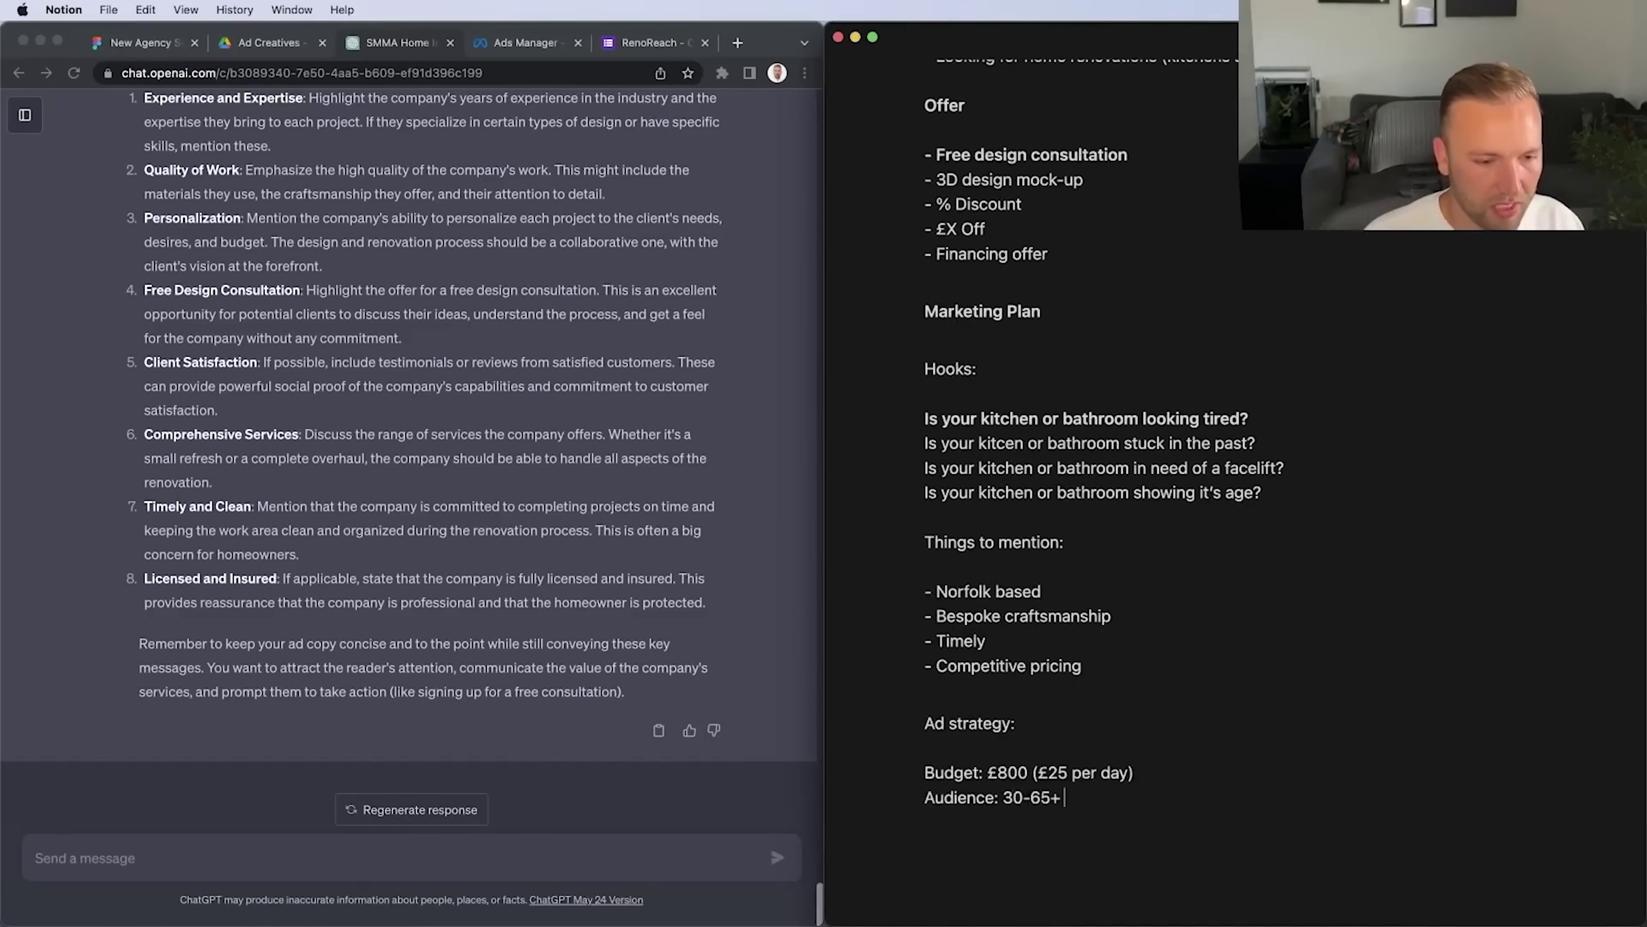
{"action": "type", "text": ", all gender, norwich "}
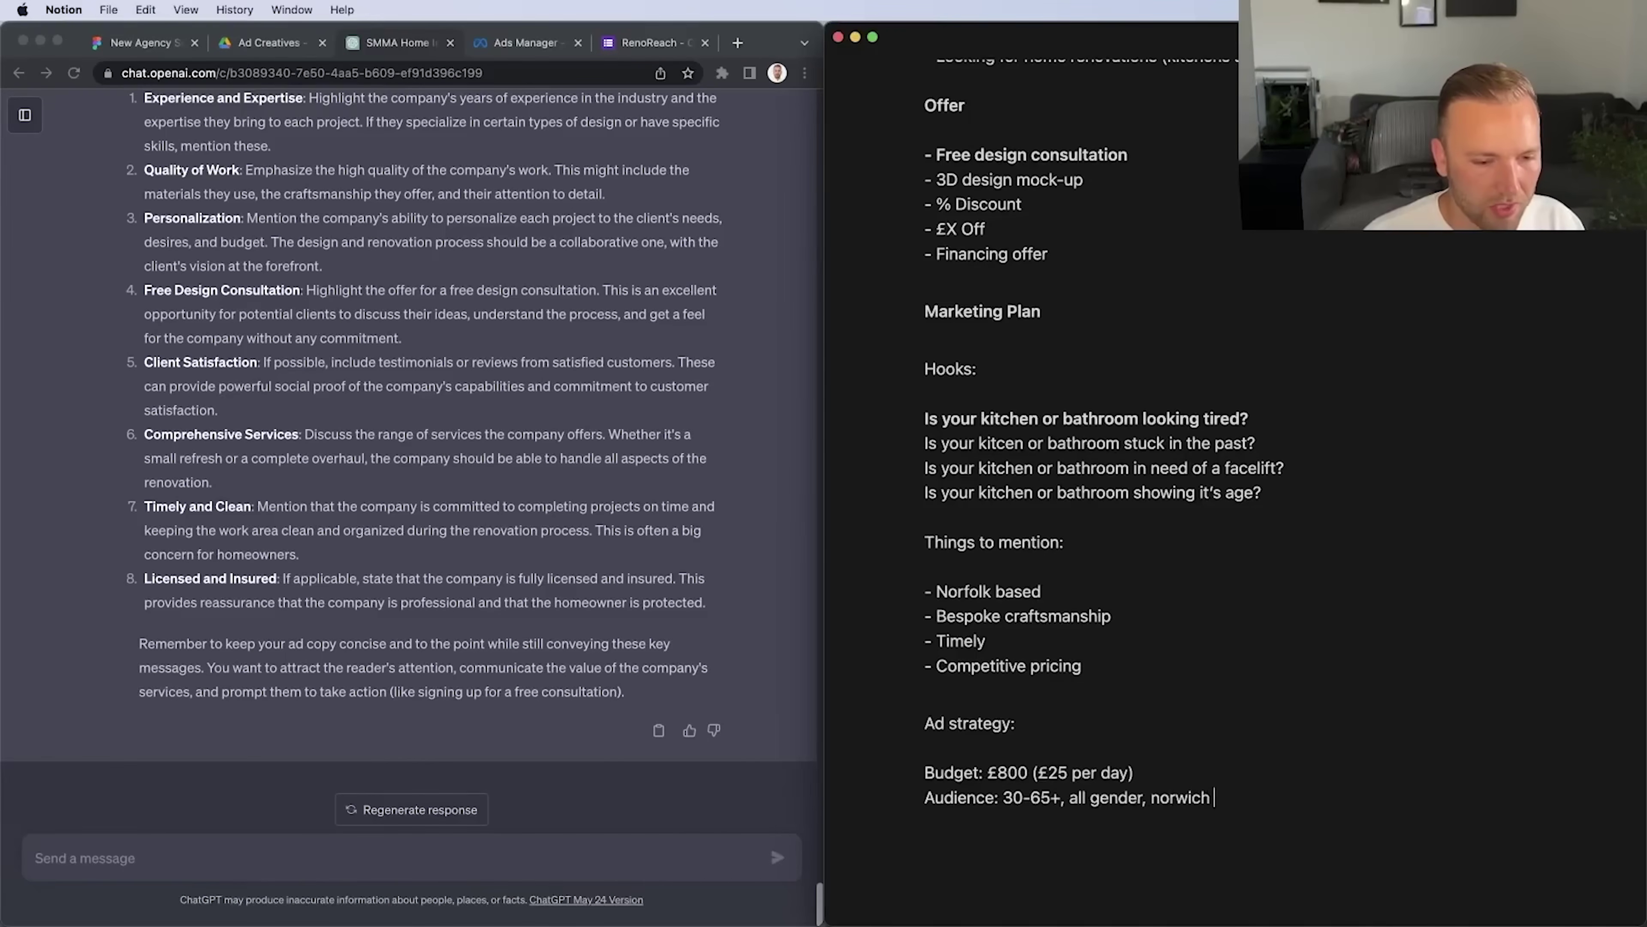
{"action": "type", "text": "+ x miles"}
{"action": "key", "text": "BackSpace"}
{"action": "key", "text": "BackSpace"}
{"action": "key", "text": "BackSpace"}
{"action": "key", "text": "BackSpace"}
{"action": "key", "text": "BackSpace"}
{"action": "key", "text": "BackSpace"}
{"action": "key", "text": "BackSpace"}
{"action": "key", "text": "BackSpace"}
{"action": "key", "text": "BackSpace"}
{"action": "key", "text": "BackSpace"}
{"action": "type", "text": "radius, homeowners "}
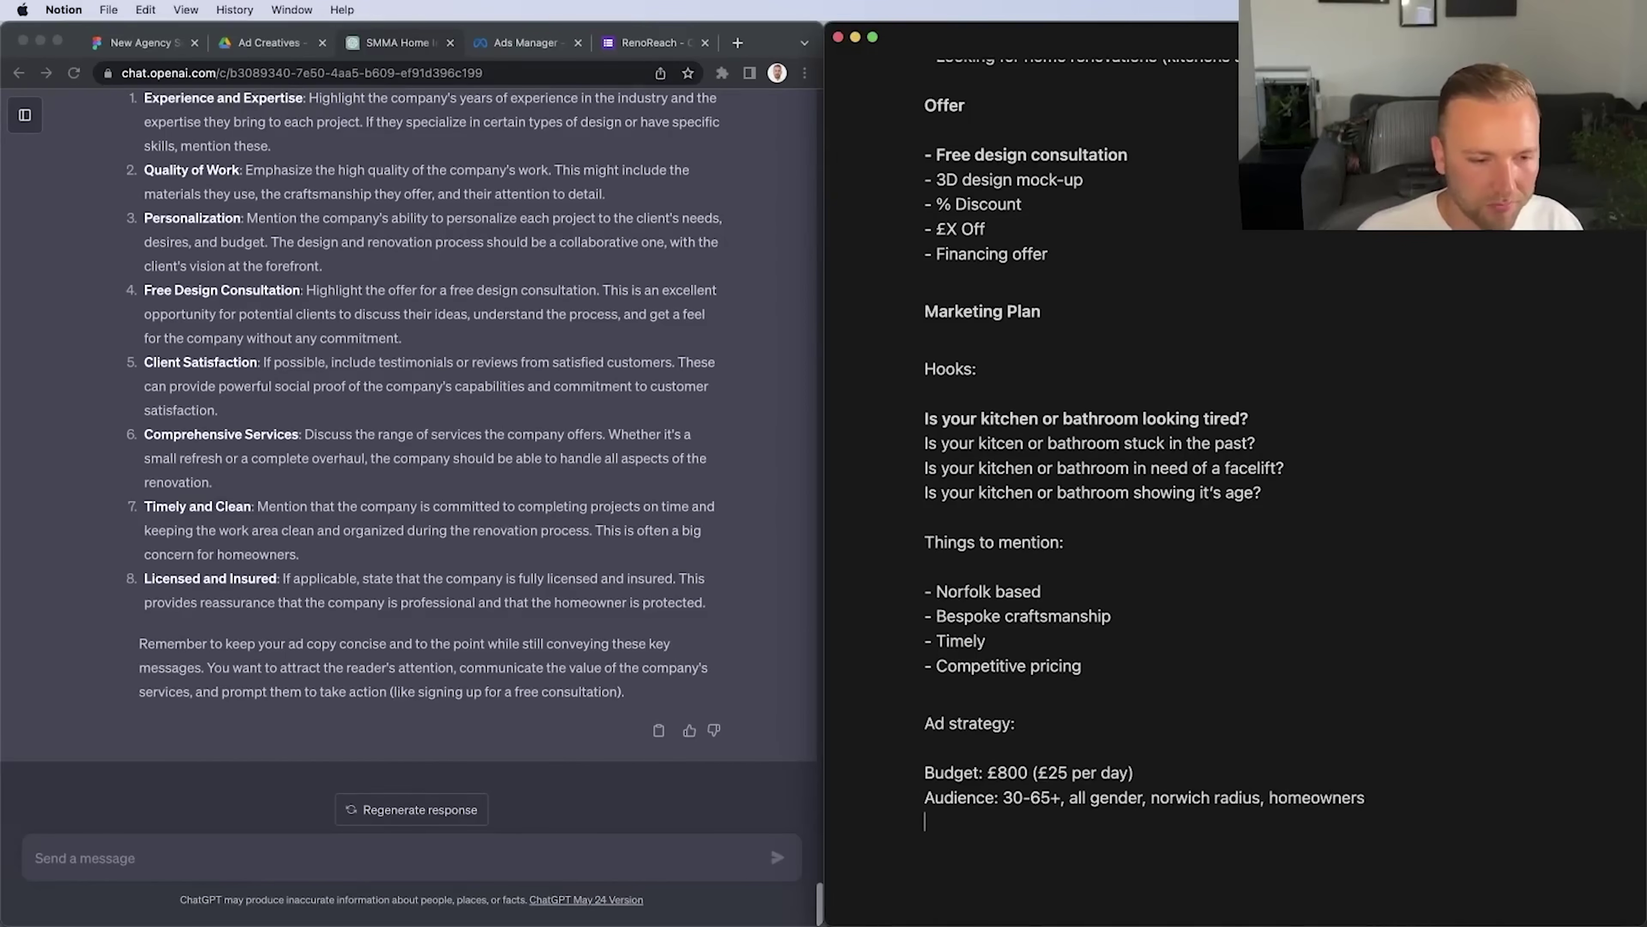
{"action": "type", "text": "Test: 3 creatives"}
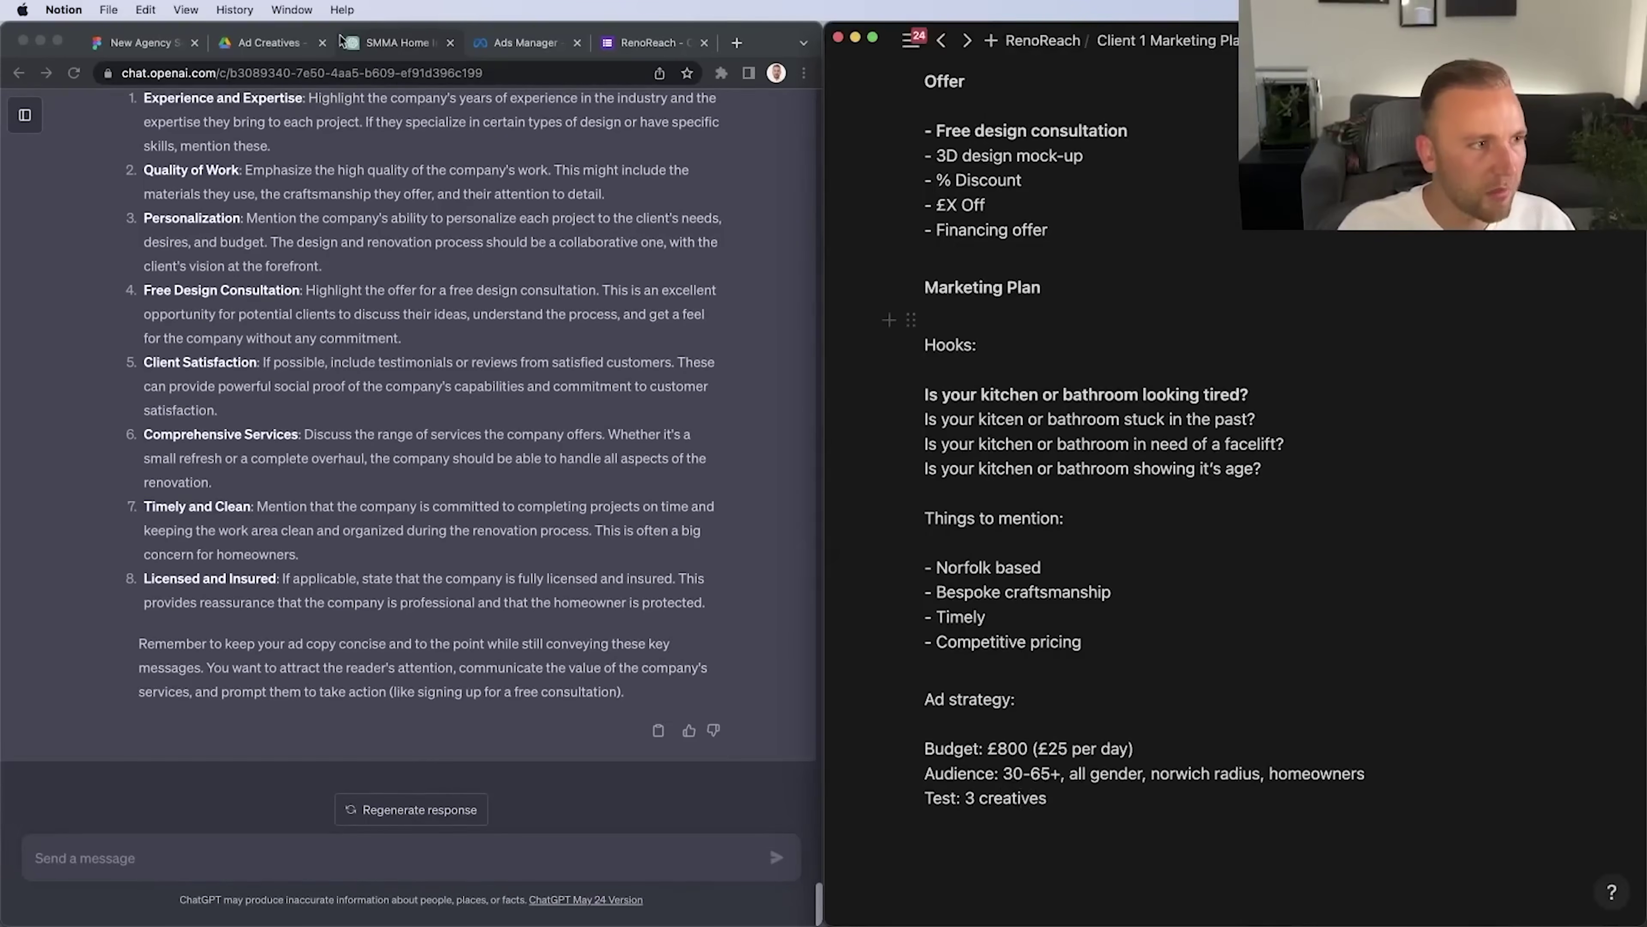
Switch to the Ad Creatives folder in Google Drive, widen the browser window, and preview the bathroom photo with the wooden ceiling beam
{"action": "left_click", "coordinate": [294, 52]}
{"action": "left_click_drag", "start_coordinate": [822, 405], "coordinate": [1644, 405]}
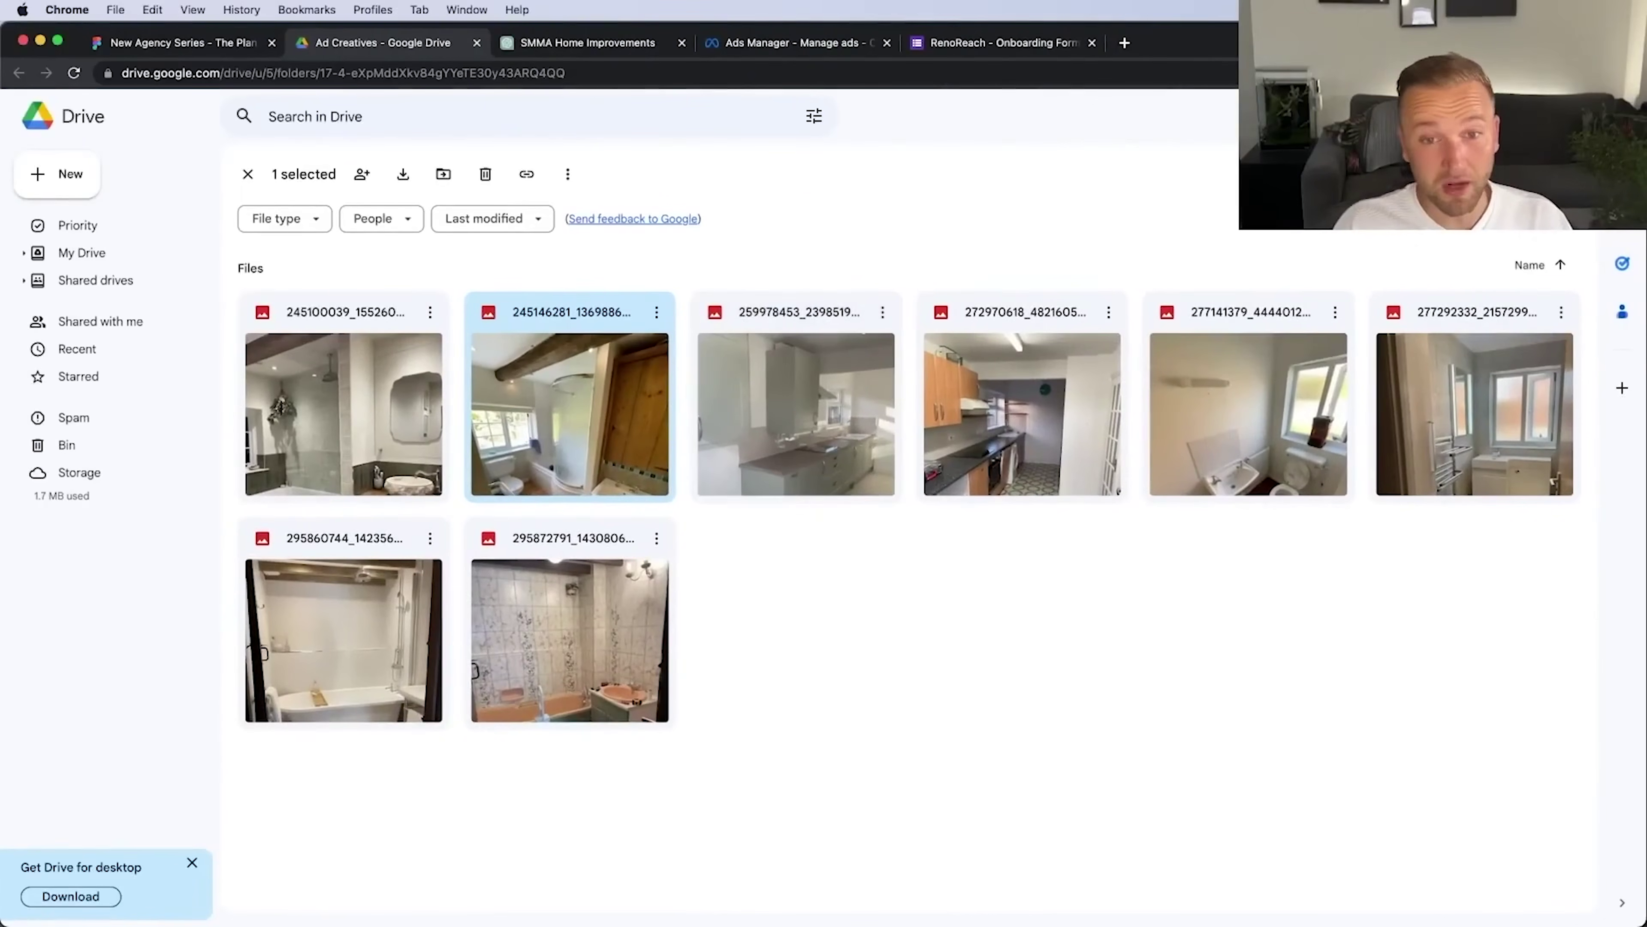
{"action": "left_click", "coordinate": [858, 772]}
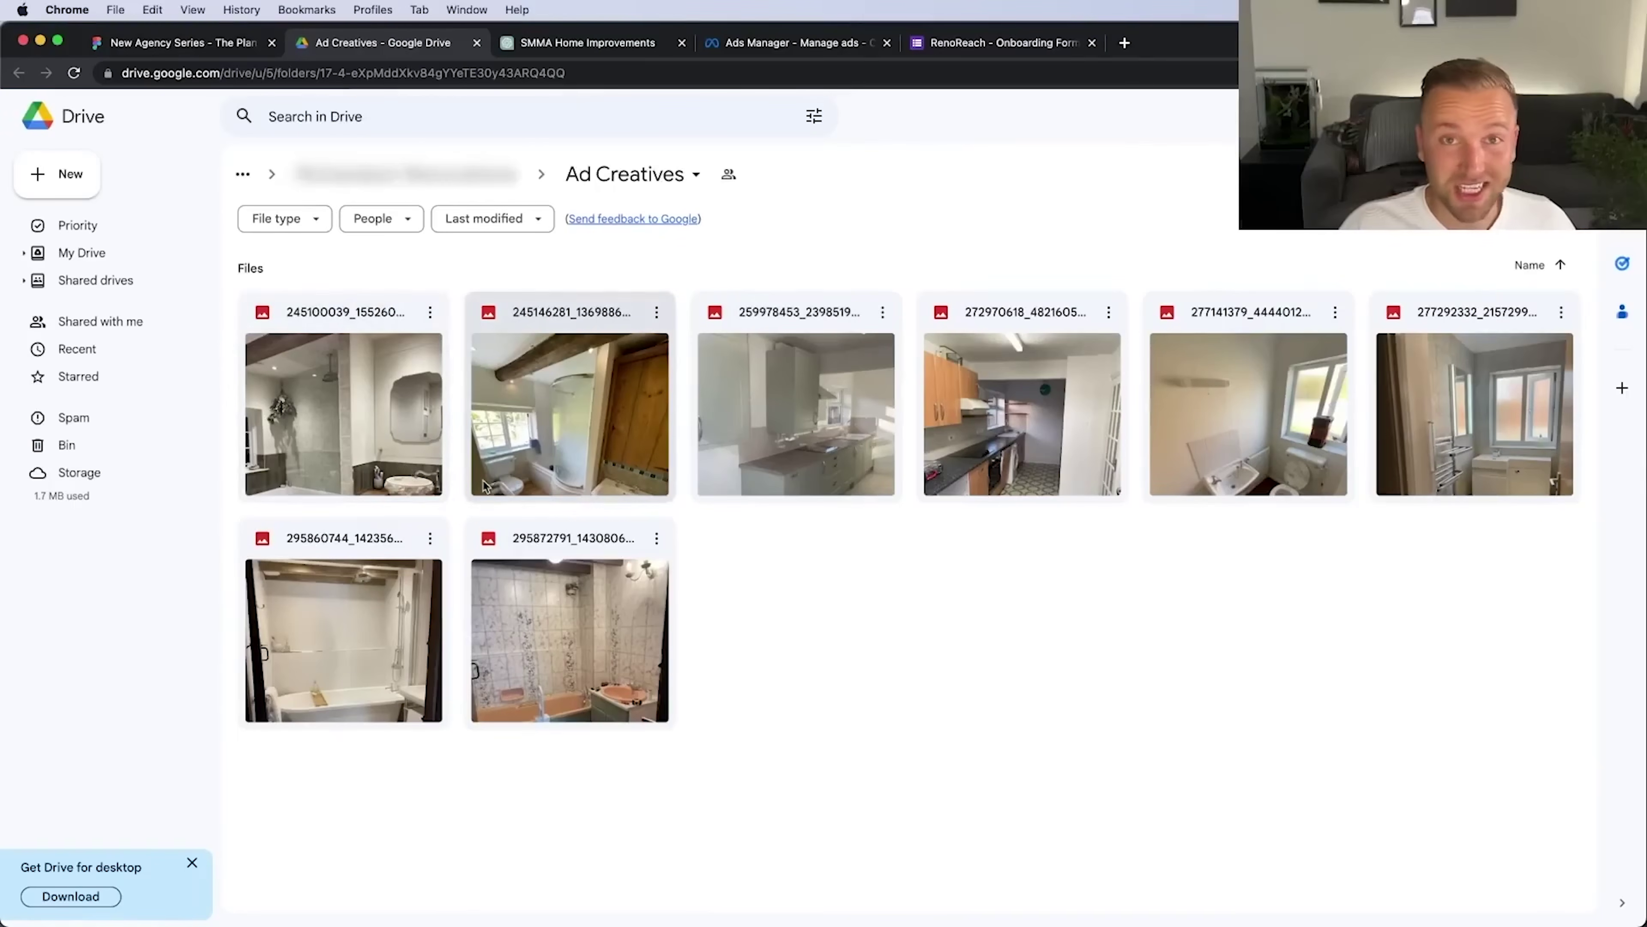
{"action": "double_click", "coordinate": [560, 438]}
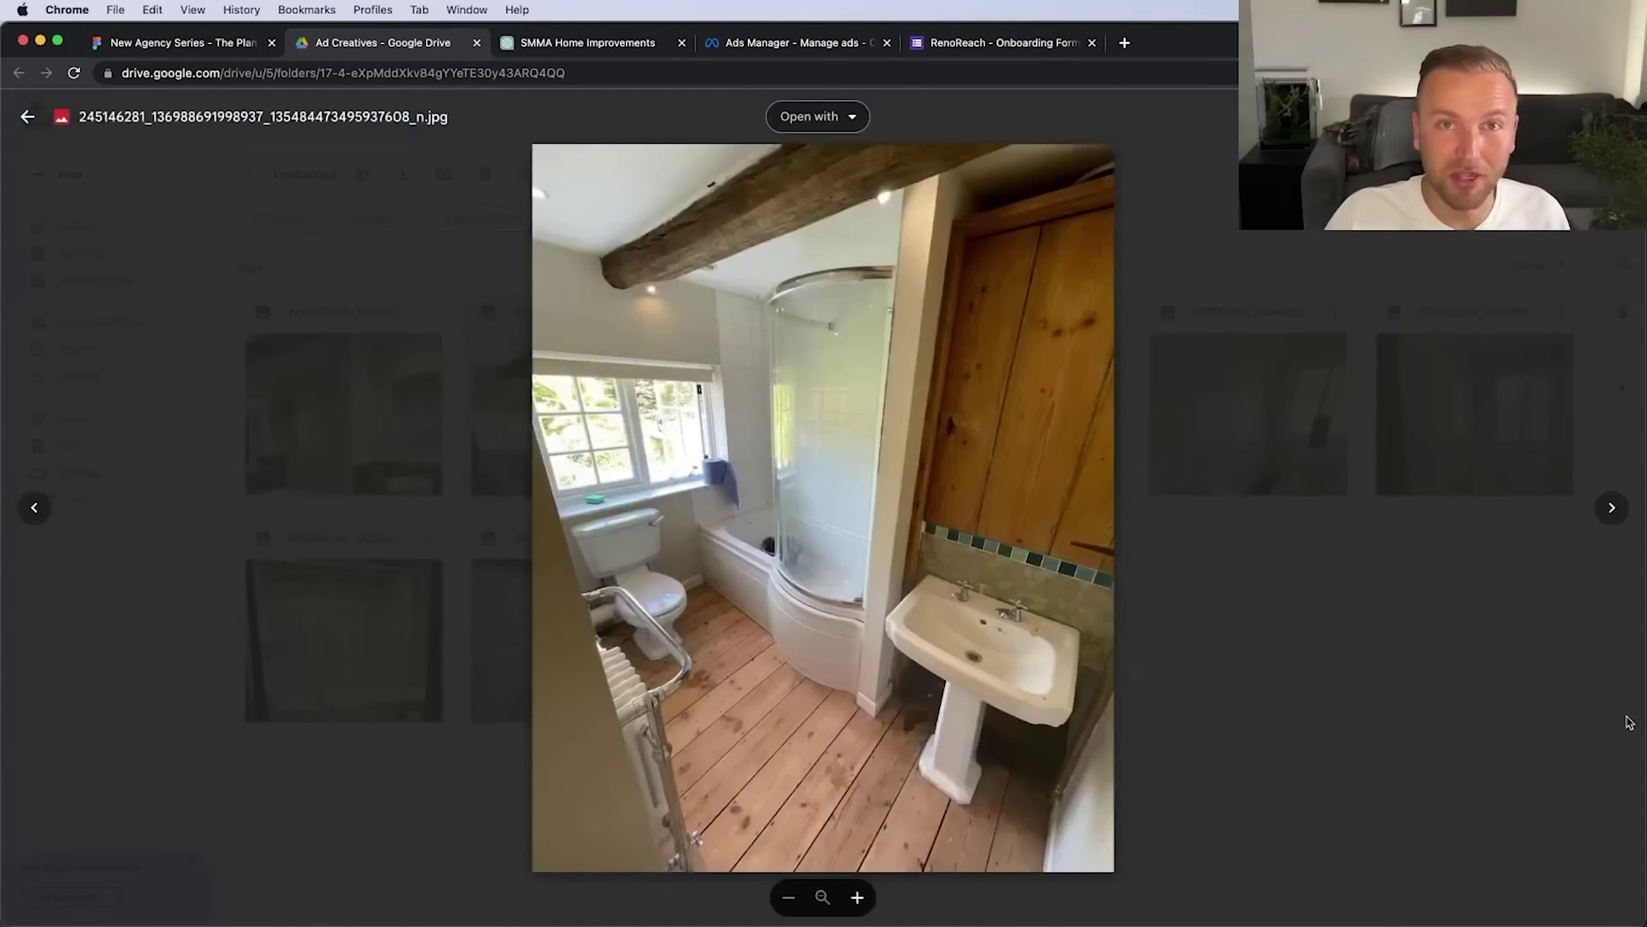
Examine the glass-screen shower photo and both kitchen photos in the Ad Creatives folder, closing each preview
{"action": "left_click", "coordinate": [368, 542]}
{"action": "double_click", "coordinate": [362, 401]}
{"action": "left_click", "coordinate": [1203, 516]}
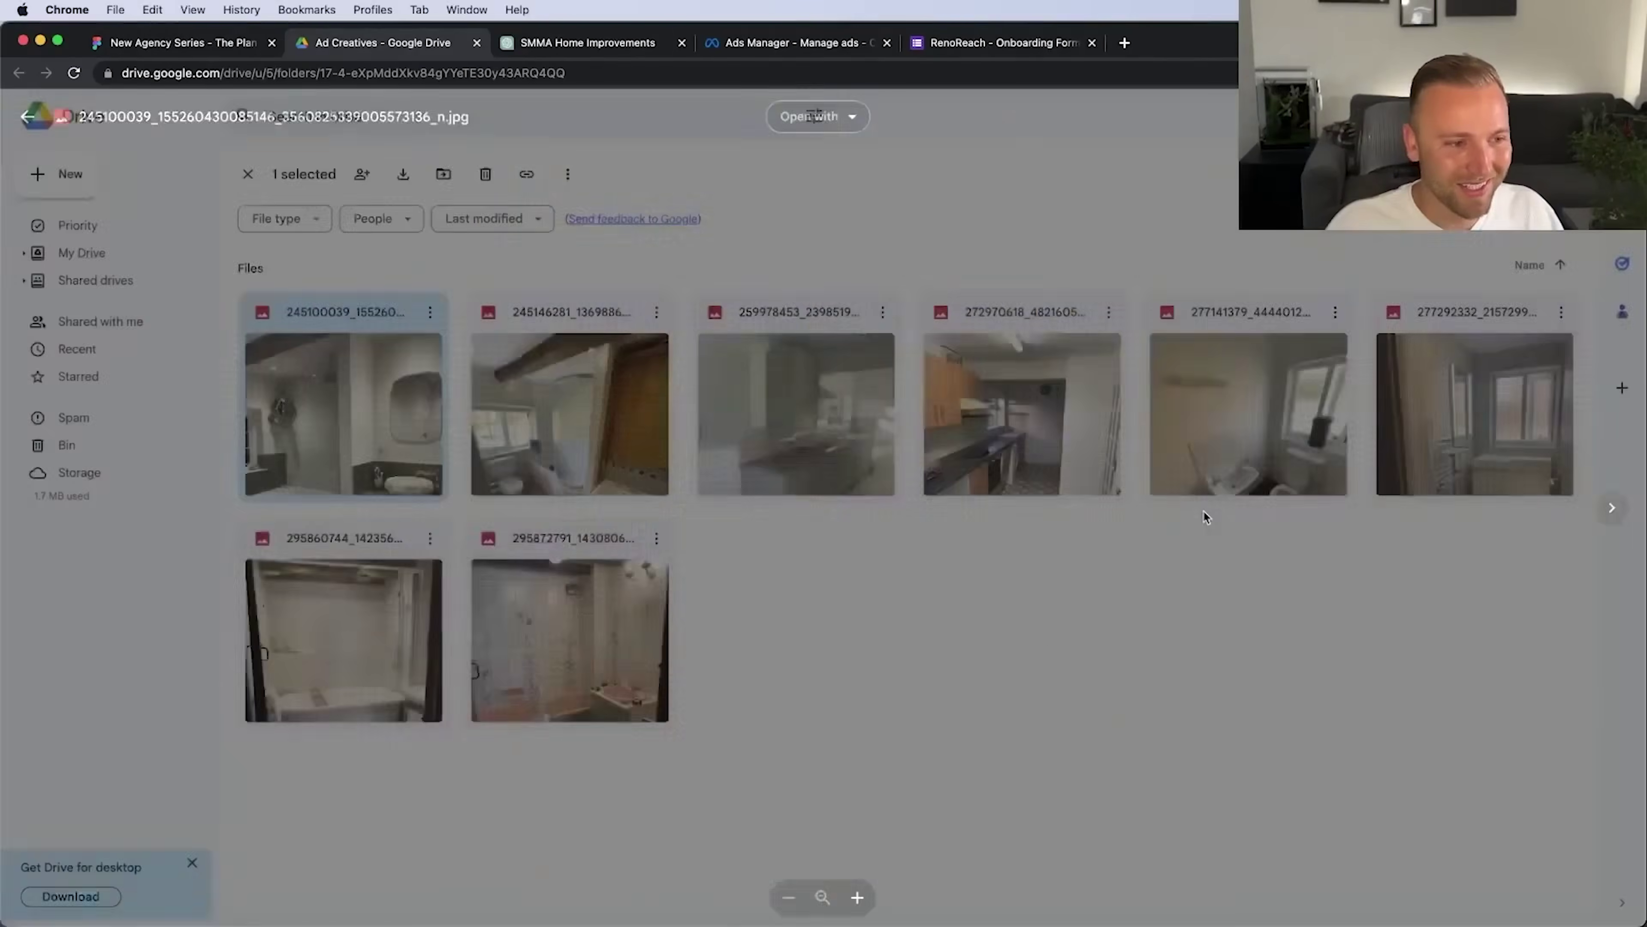
{"action": "double_click", "coordinate": [934, 455]}
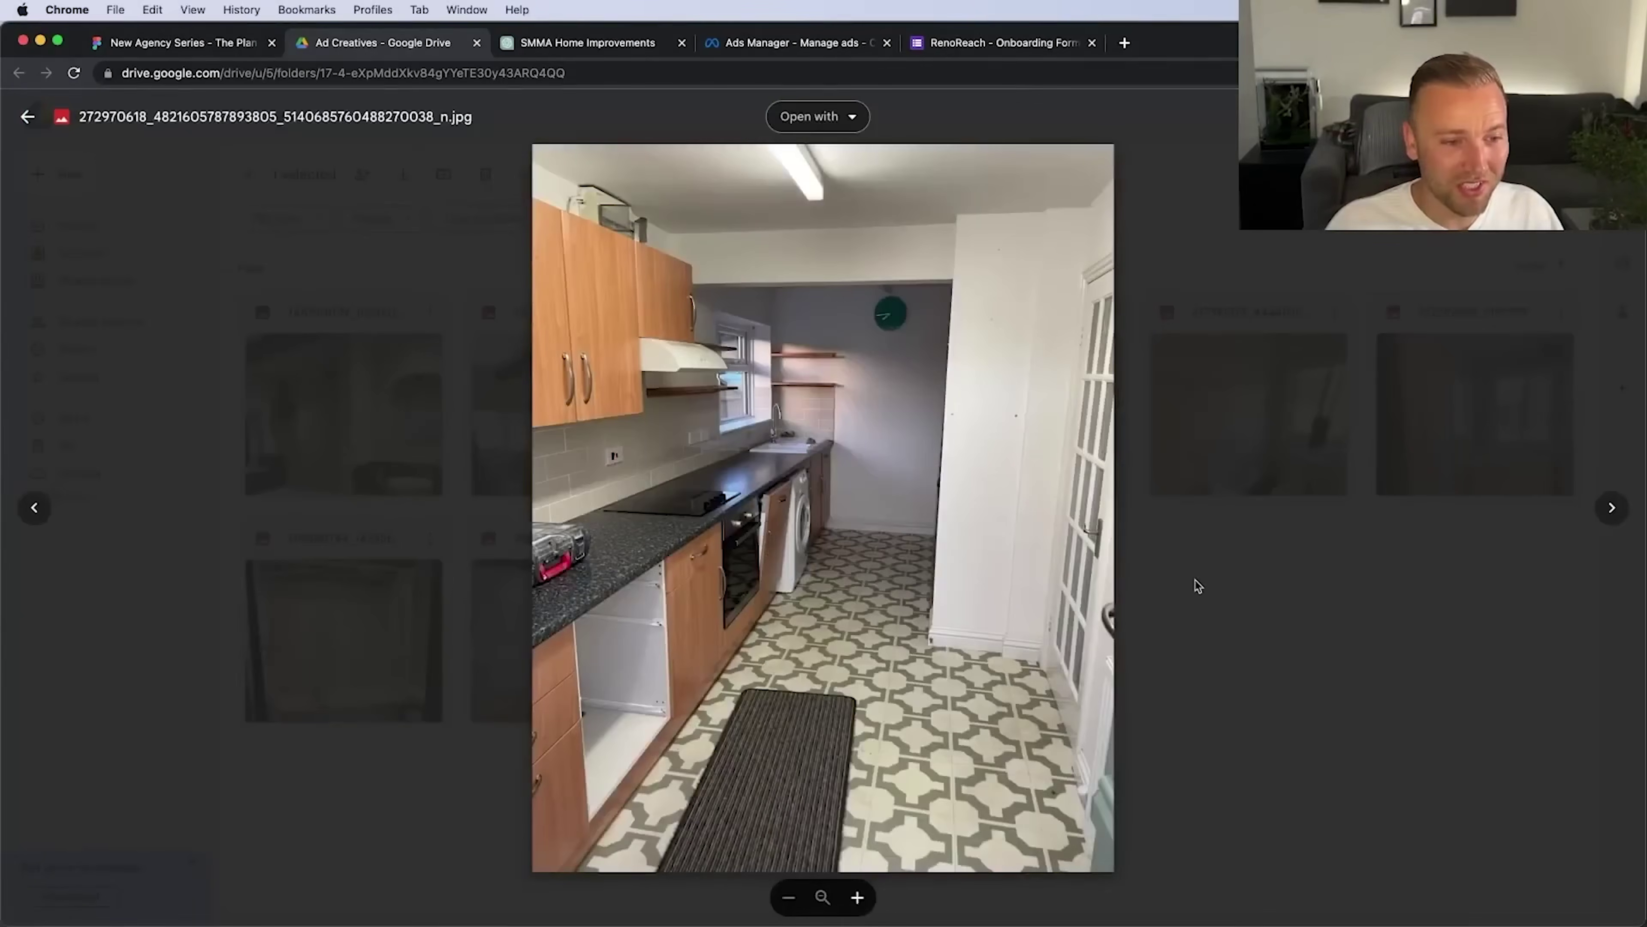
{"action": "left_click", "coordinate": [1197, 585]}
{"action": "double_click", "coordinate": [733, 441]}
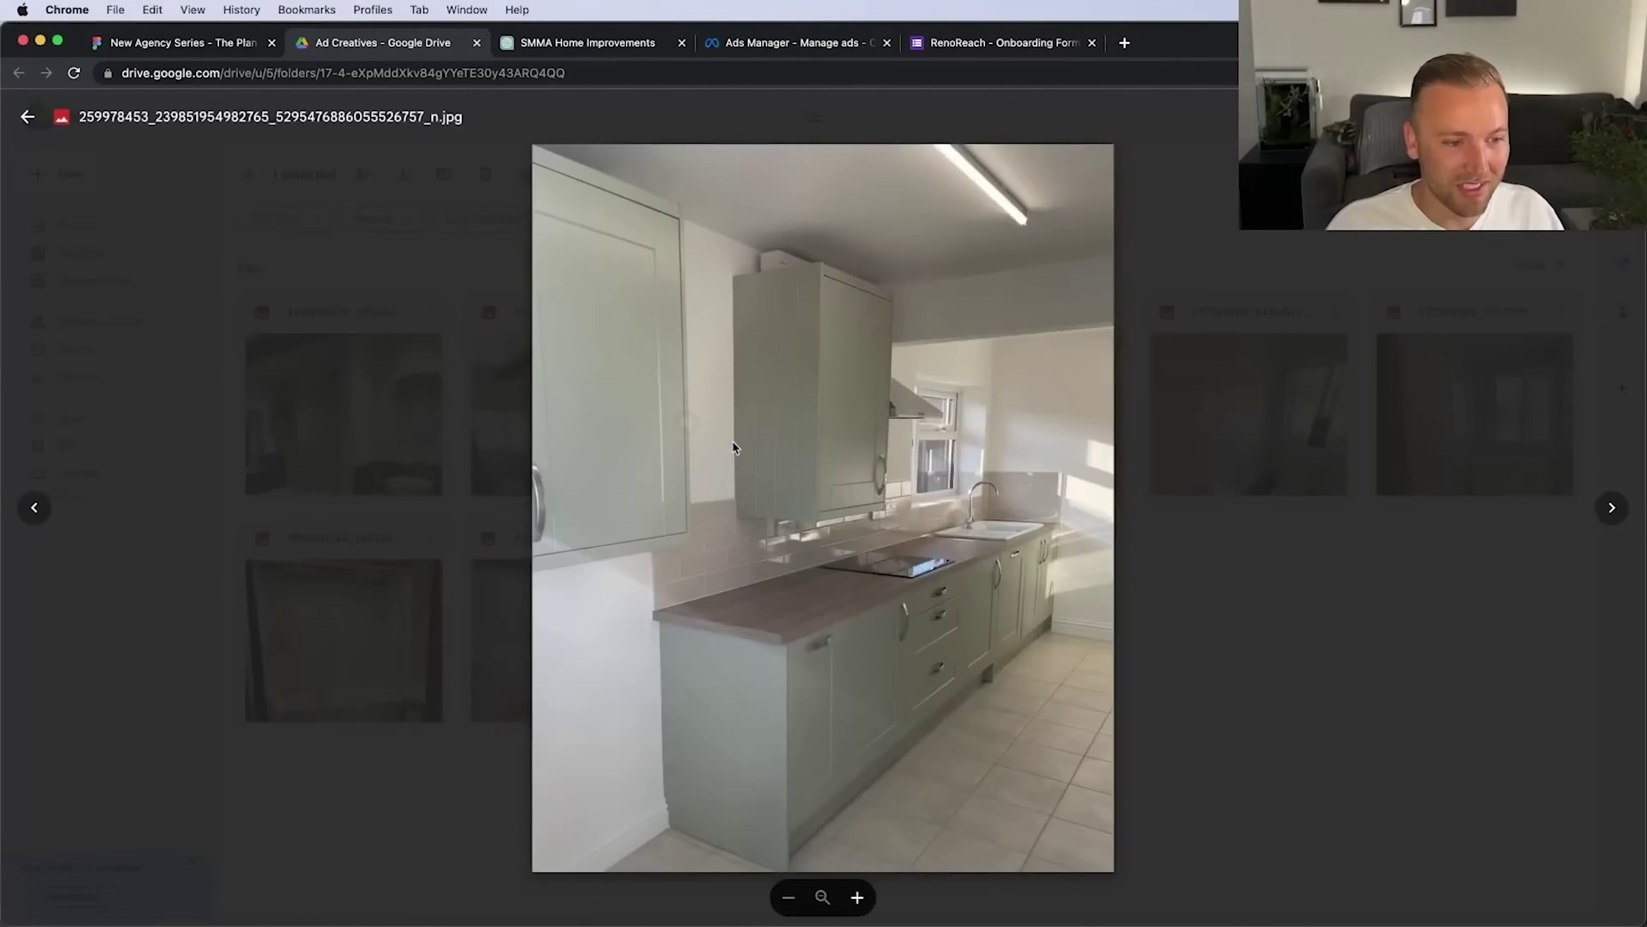
{"action": "left_click", "coordinate": [1312, 547]}
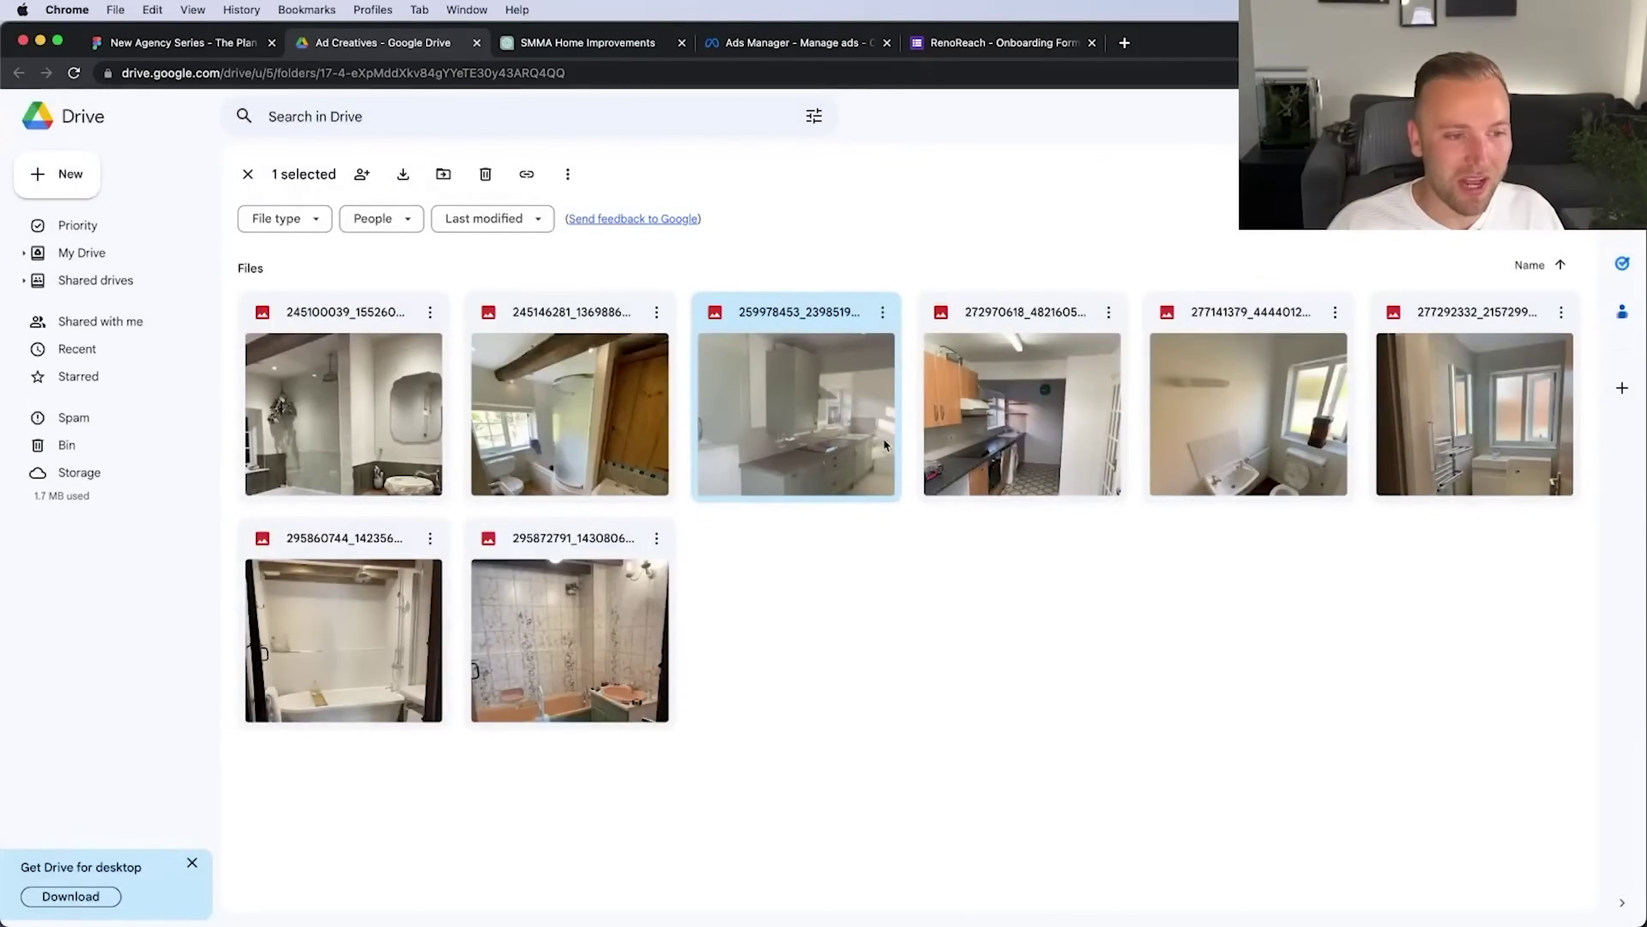
Examine the remaining four bathroom photos, including the patterned-floor toilet and the two photos in the second row, closing each preview
{"action": "double_click", "coordinate": [1276, 472]}
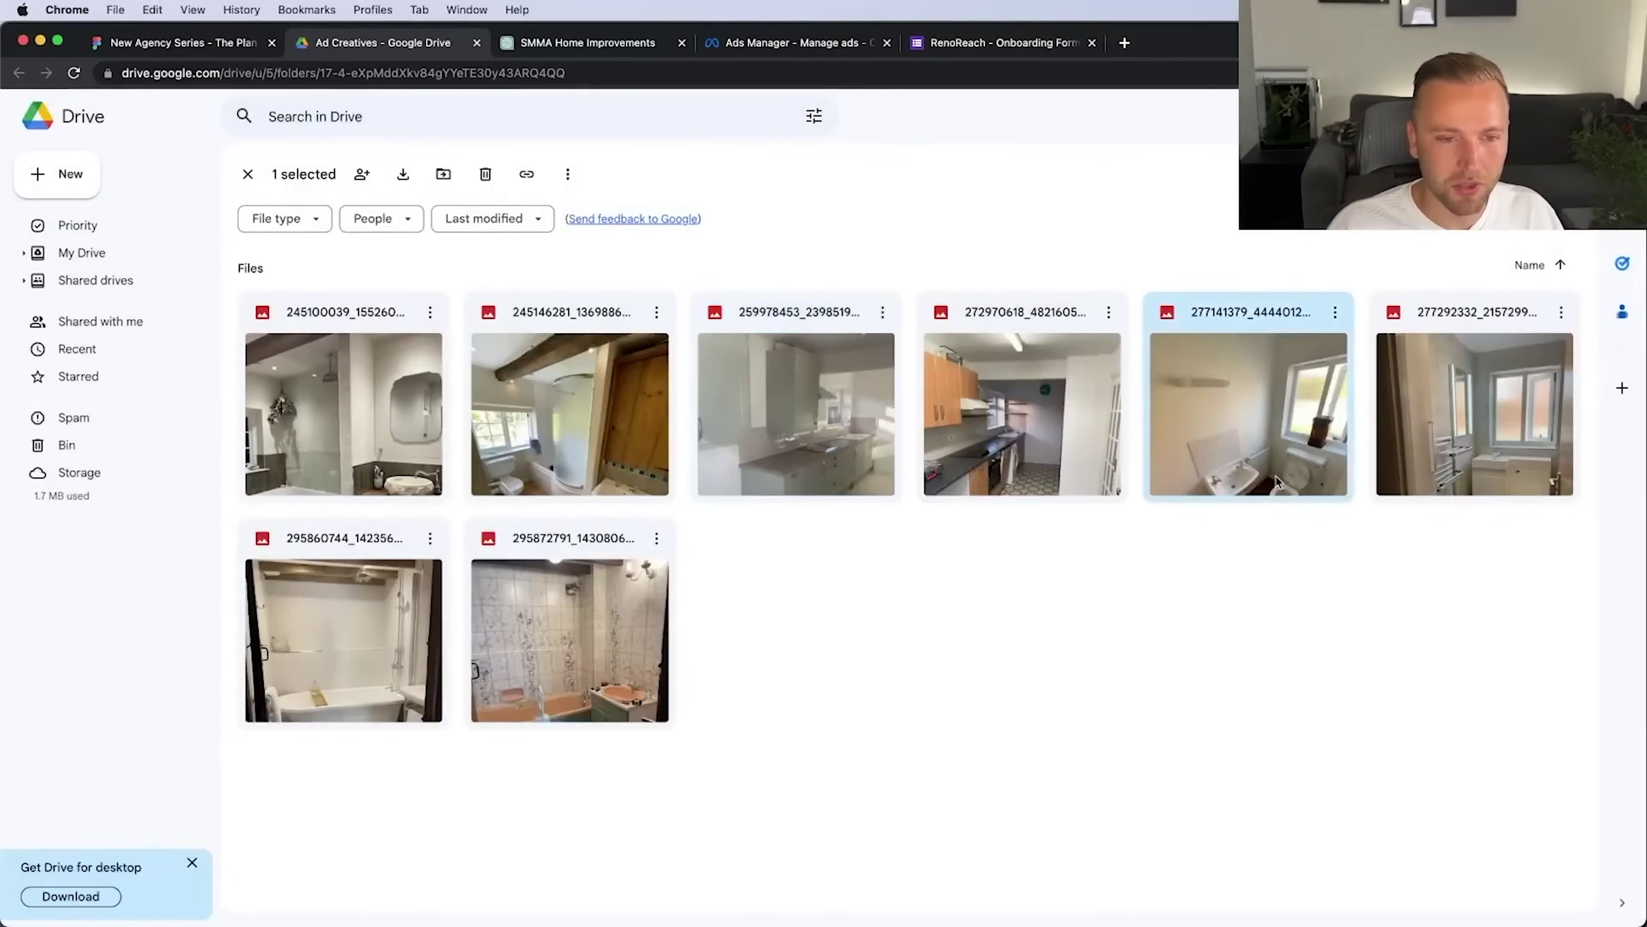
{"action": "left_click", "coordinate": [1295, 615]}
{"action": "left_click", "coordinate": [1471, 451]}
{"action": "double_click", "coordinate": [1470, 451]}
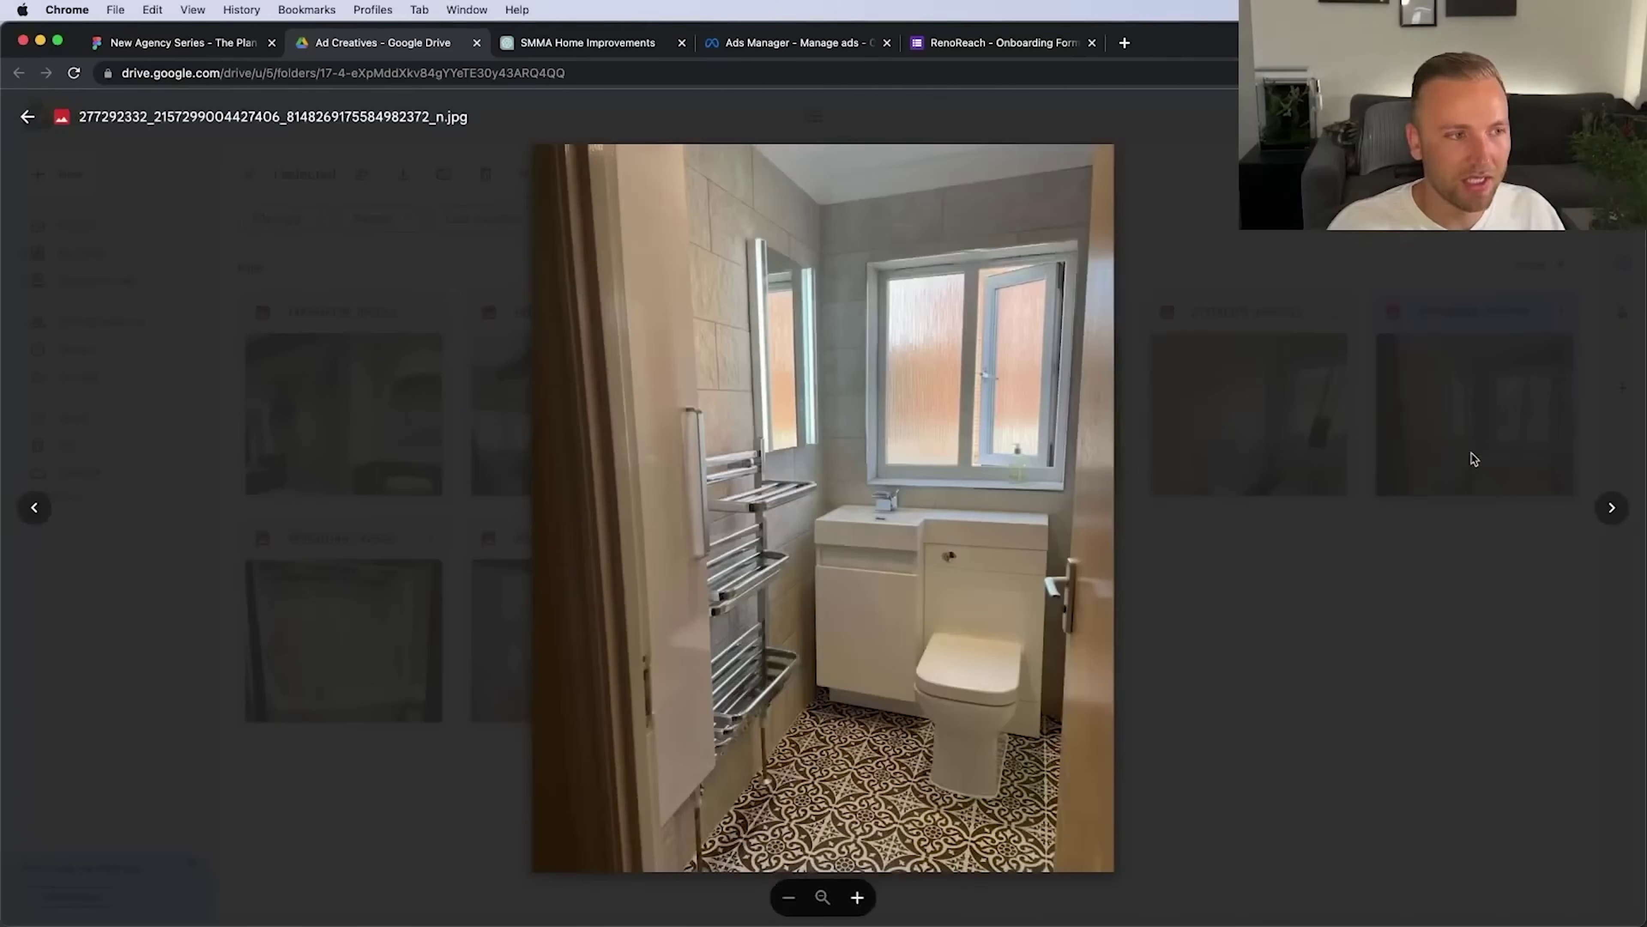
{"action": "left_click", "coordinate": [1264, 624]}
{"action": "double_click", "coordinate": [525, 660]}
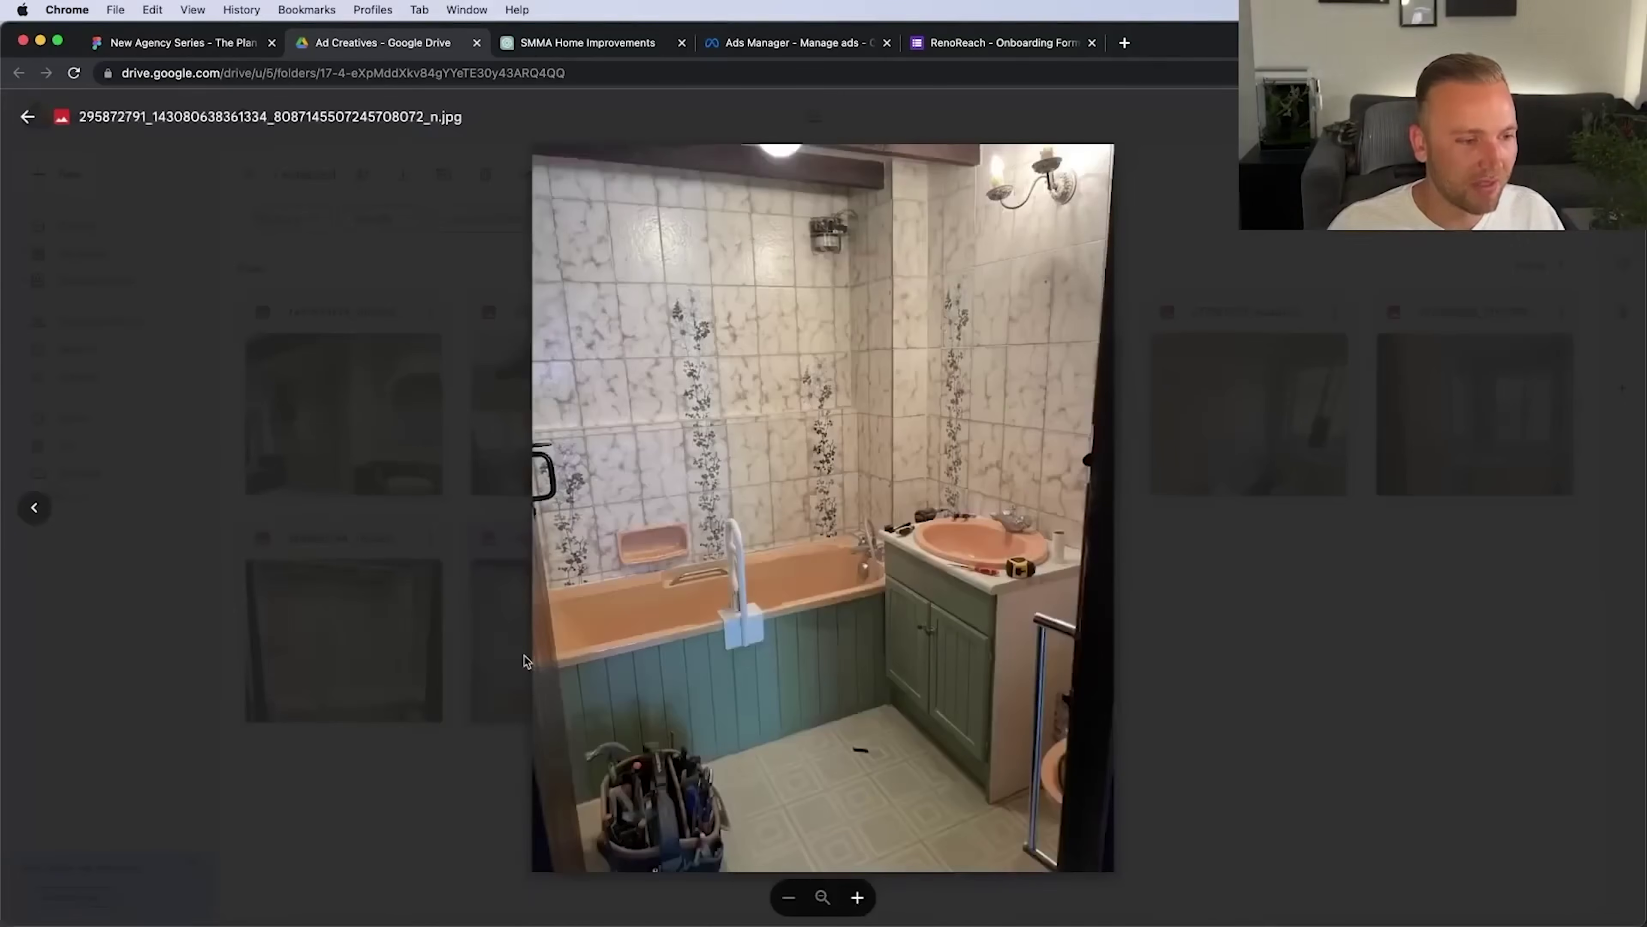
{"action": "left_click", "coordinate": [1255, 563]}
{"action": "double_click", "coordinate": [393, 711]}
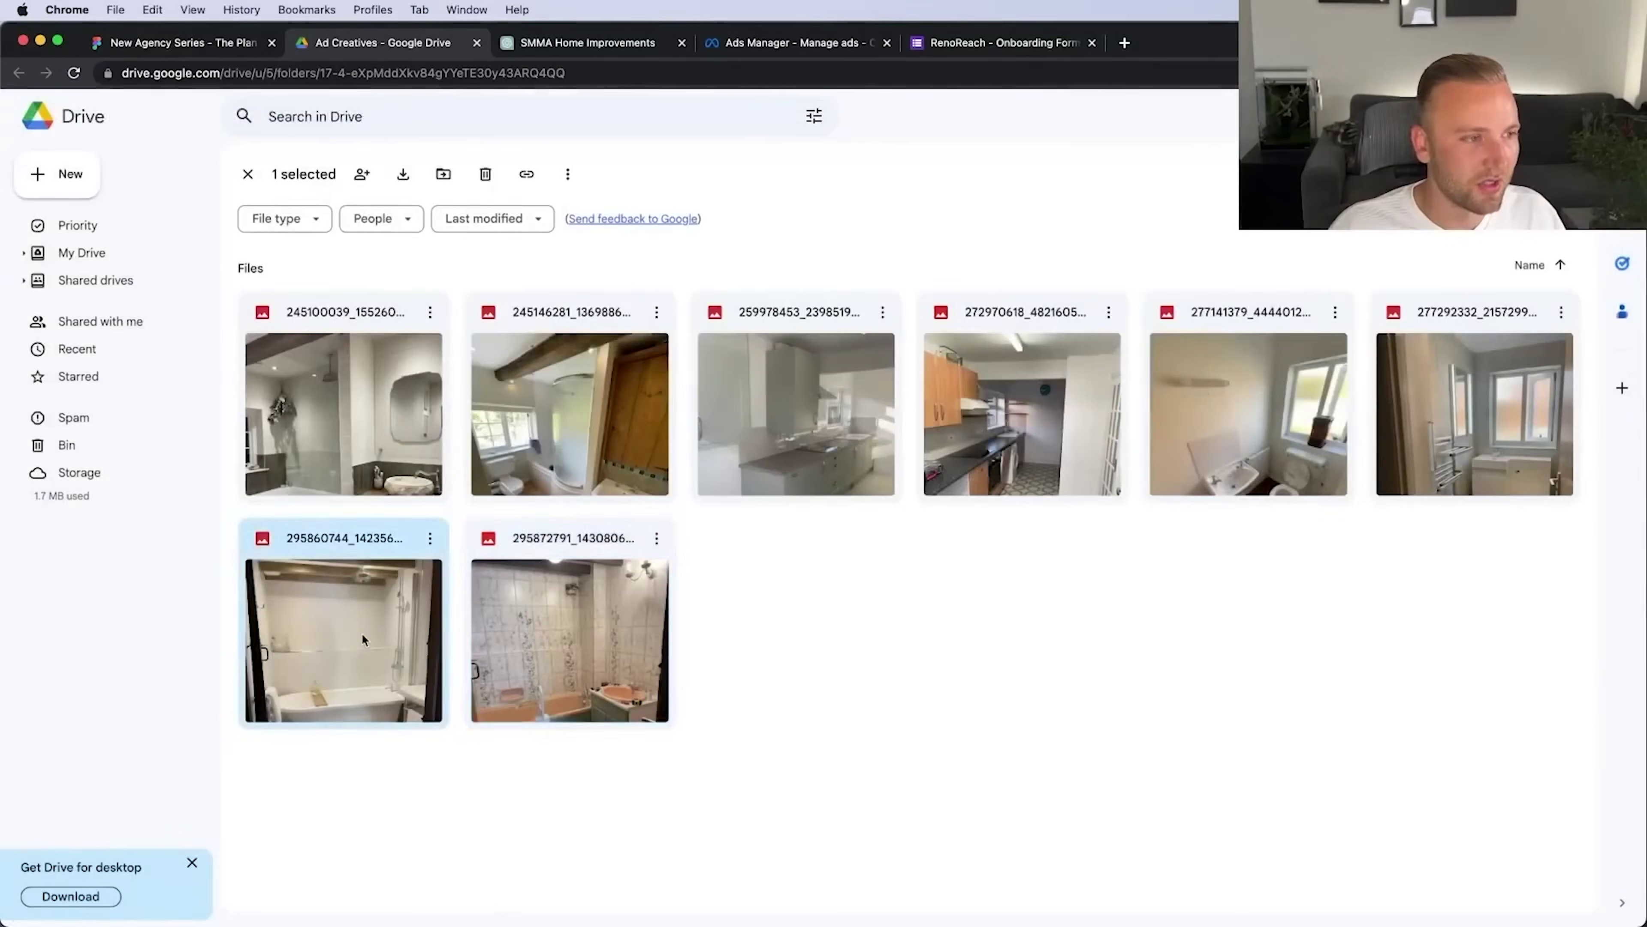
{"action": "left_click", "coordinate": [1186, 569]}
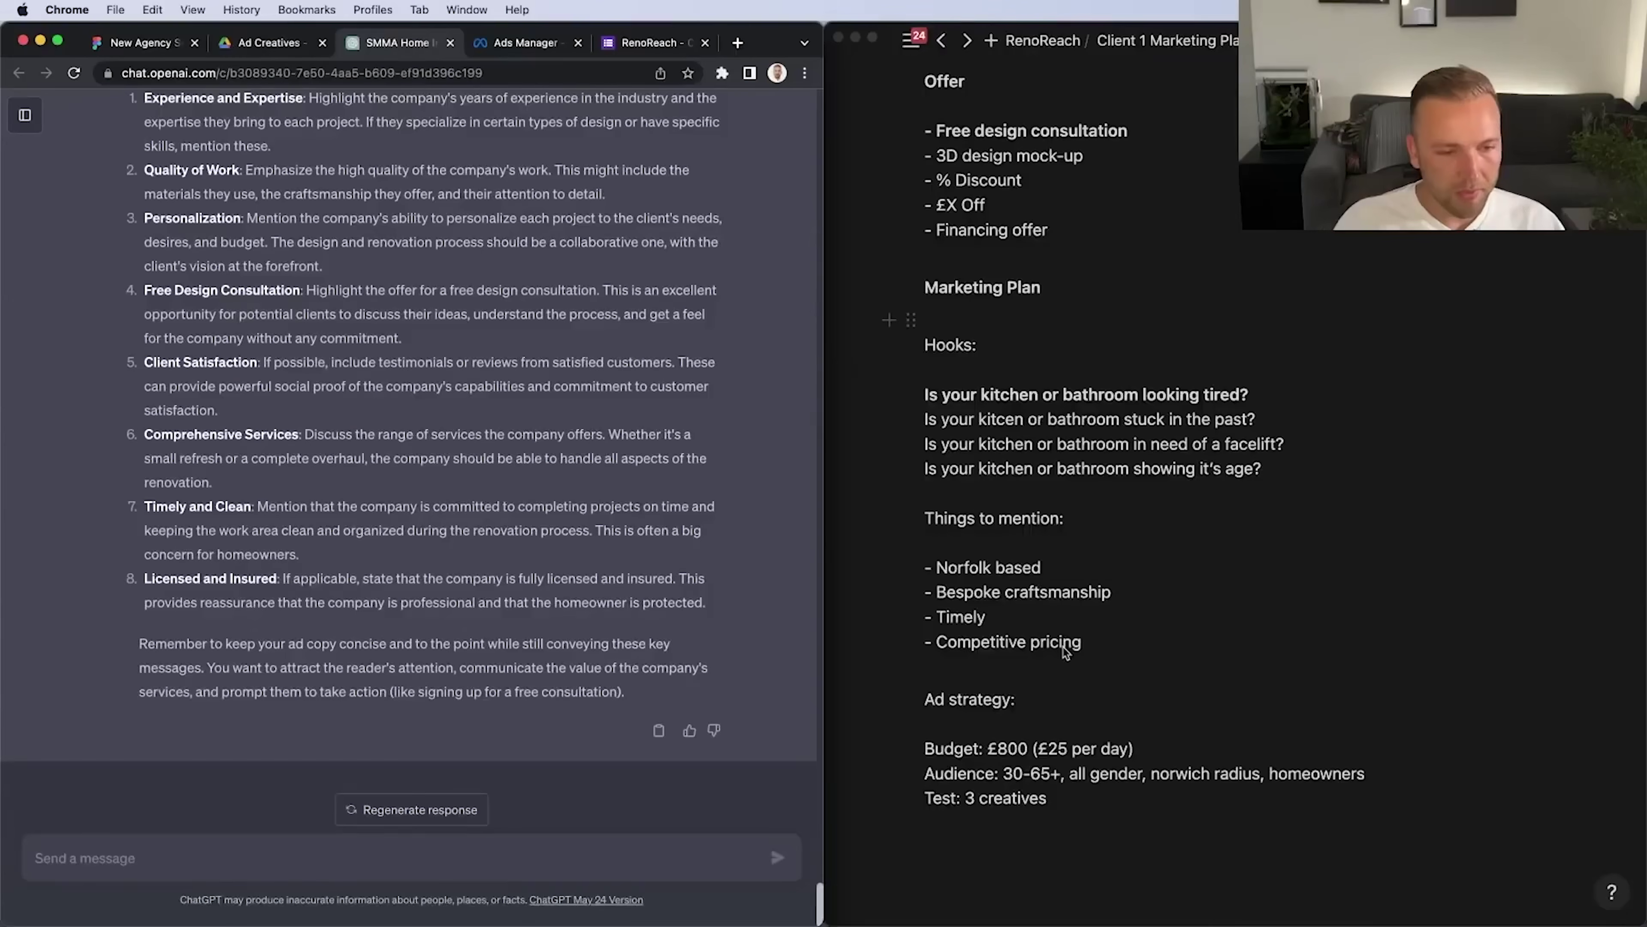
Change the Test line under Ad strategy in Notion to "4 creatives (£5 per day each)"
{"action": "left_click", "coordinate": [968, 799]}
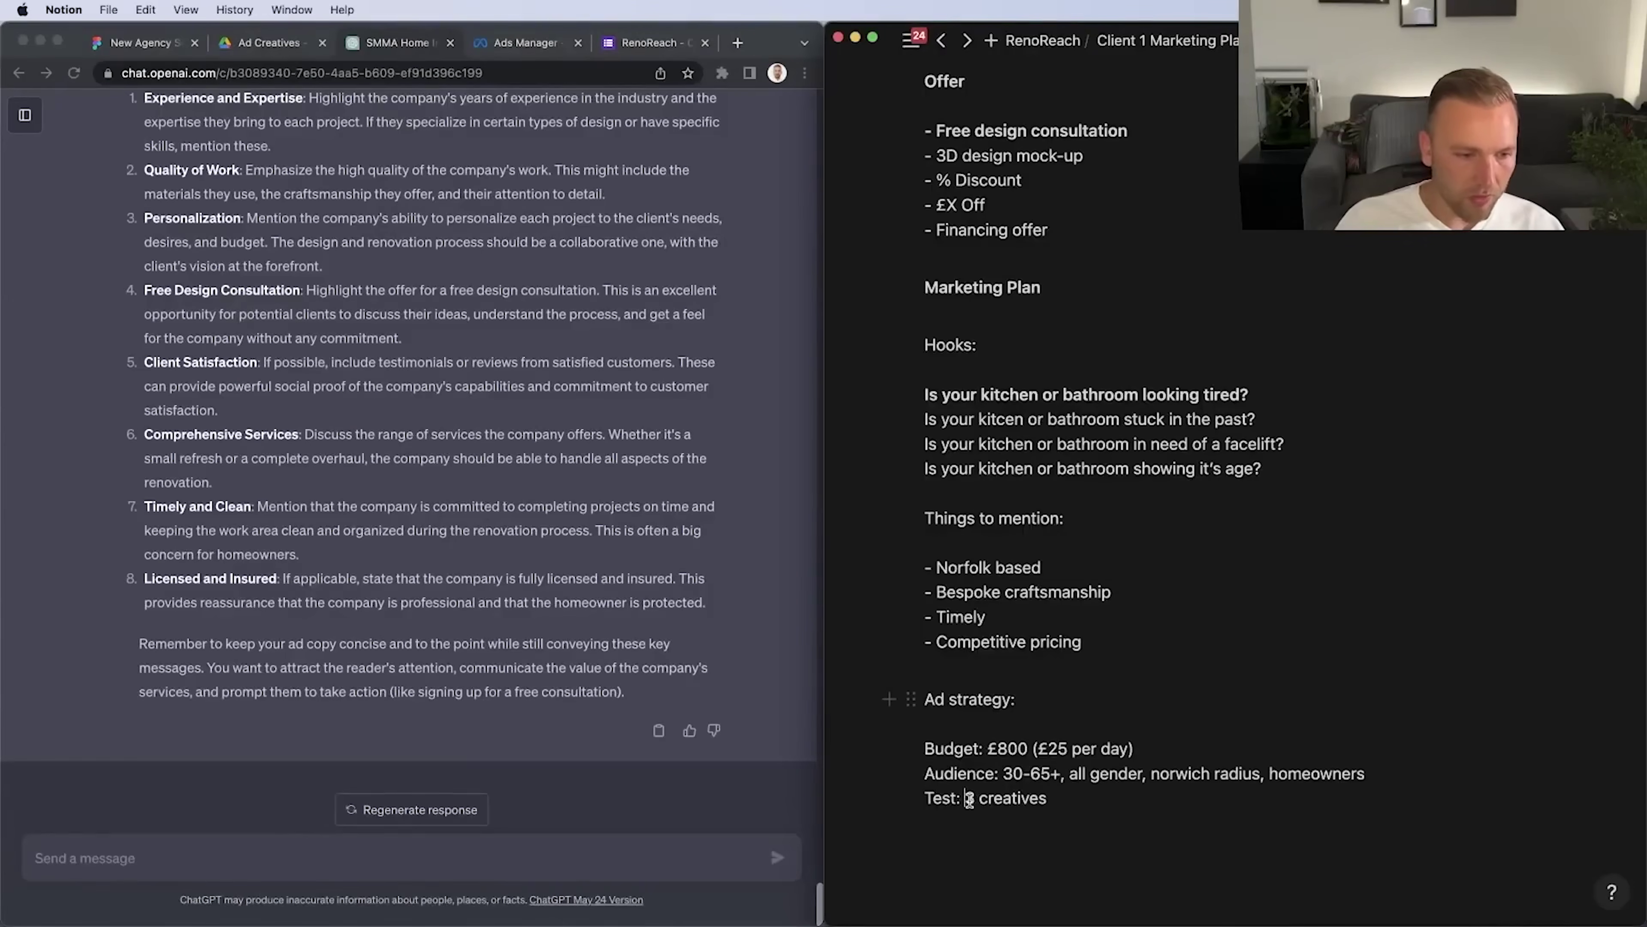
{"action": "key", "text": "BackSpace"}
{"action": "type", "text": "4"}
{"action": "key", "text": "super+Right"}
{"action": "type", "text": "(£5 per day each)"}
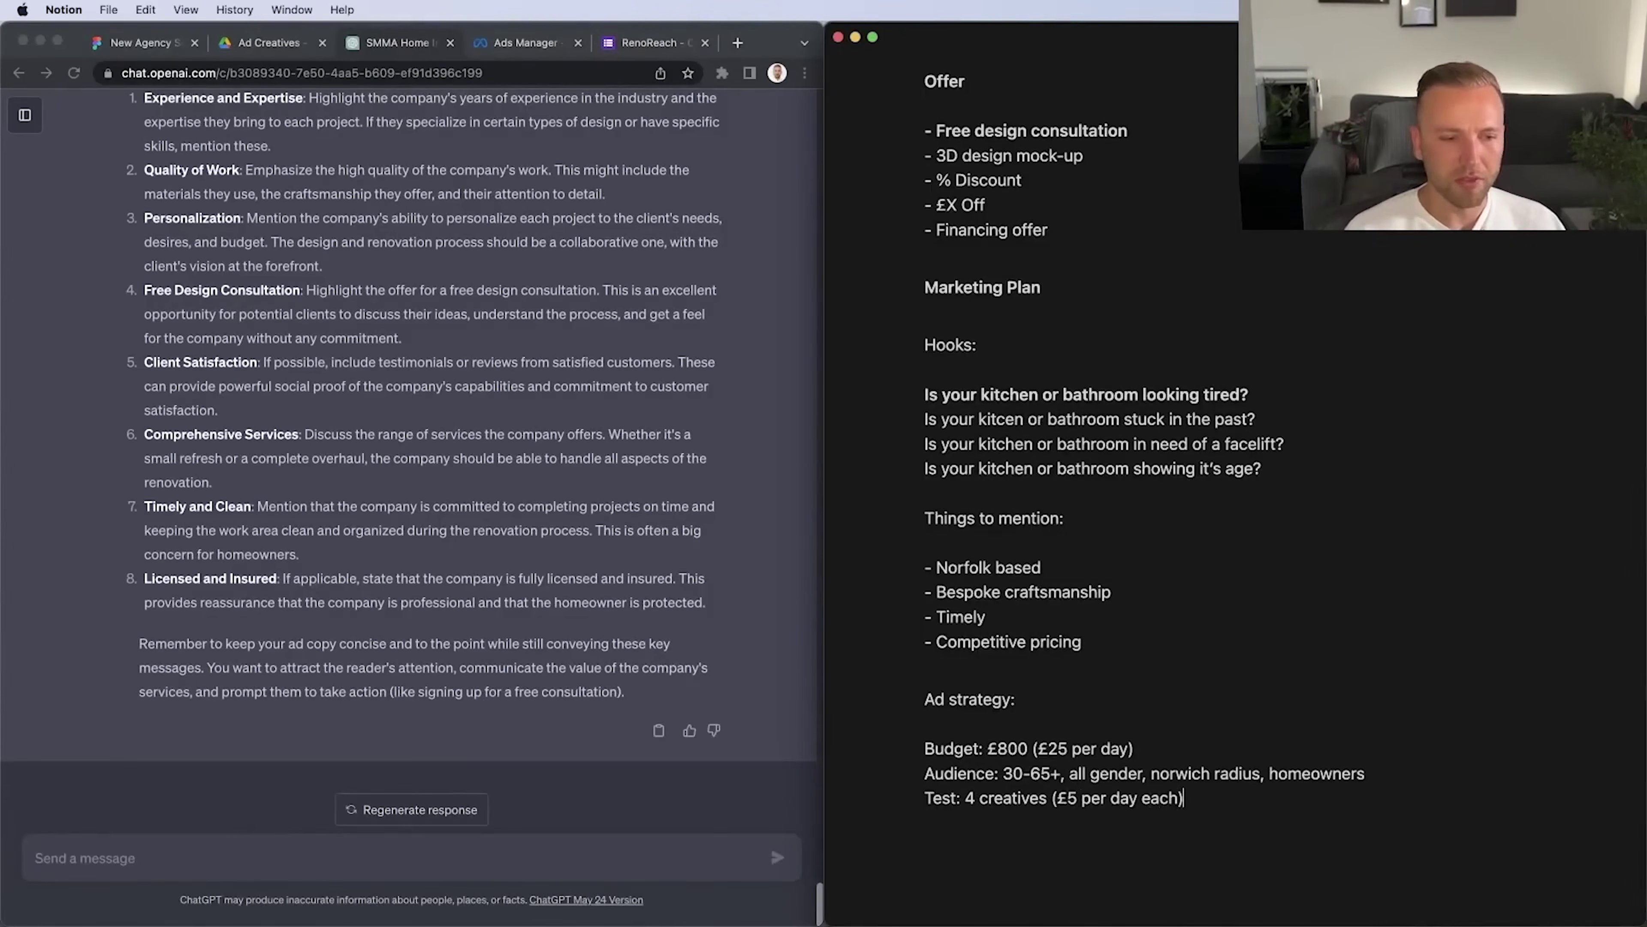
Make the labels "Budget", "Audience:" and "Test:" bold in the Ad strategy section
{"action": "left_click_drag", "start_coordinate": [925, 748], "coordinate": [923, 797]}
{"action": "key", "text": "super+b"}
{"action": "key", "text": "super+b"}
{"action": "key", "text": "super+b"}
Add the line "After 3-5 days → chose winners & elimate losers" below the Test line, leaving a blank line between them
{"action": "left_click", "coordinate": [1235, 805]}
{"action": "key", "text": "Return"}
{"action": "key", "text": "Return"}
{"action": "type", "text": "After "}
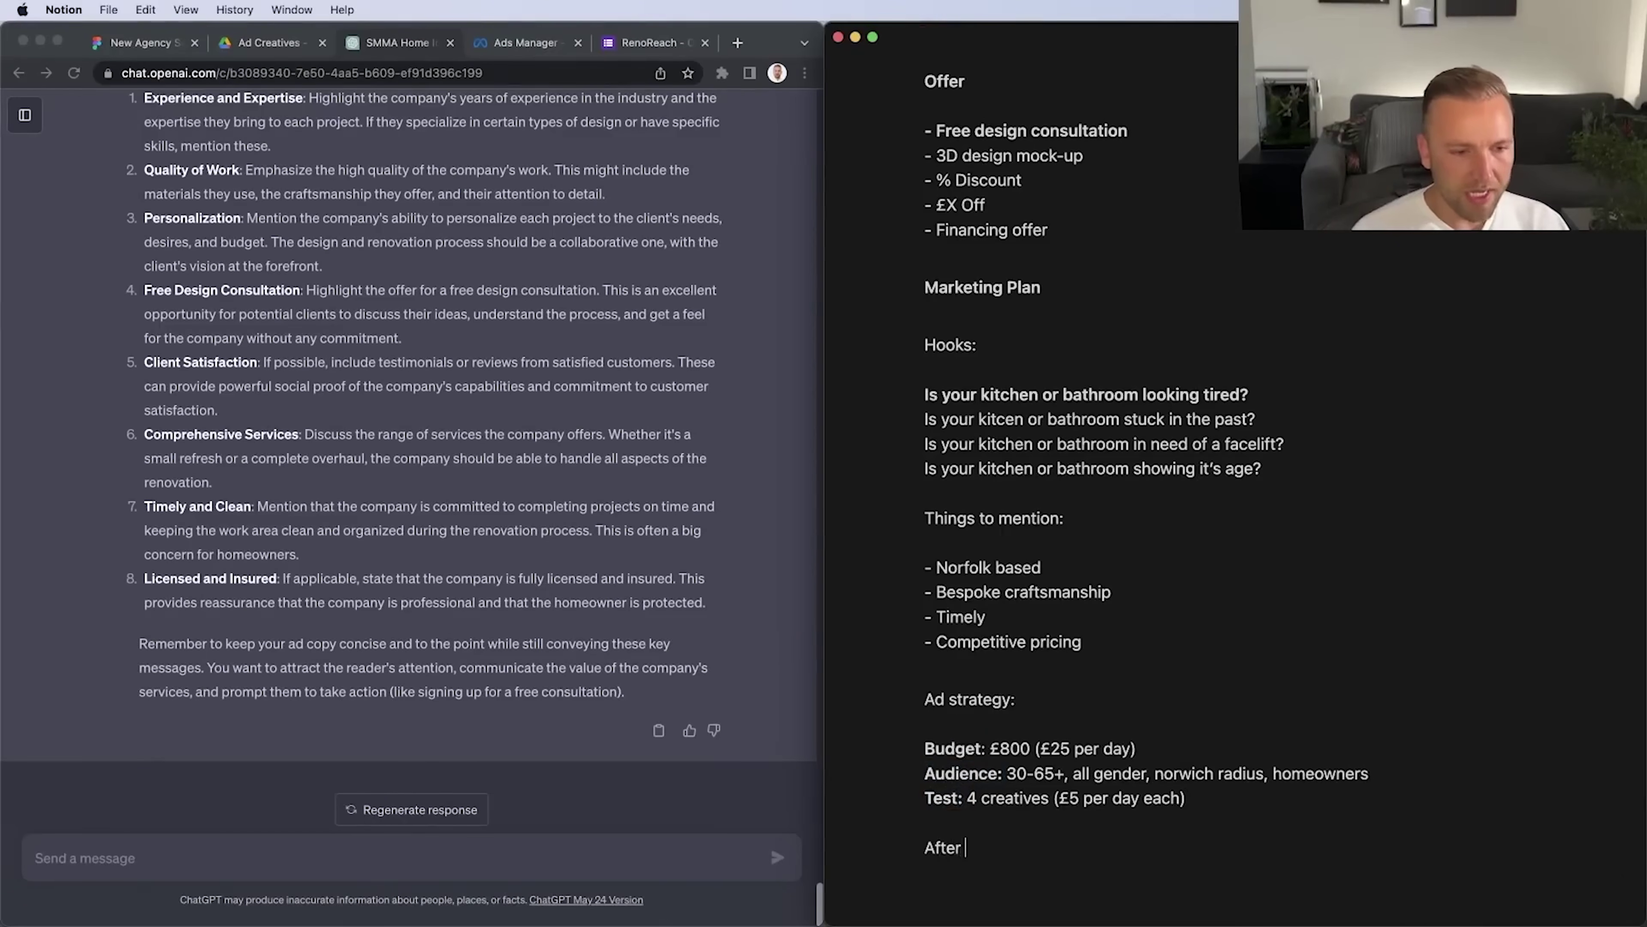
{"action": "type", "text": "3-5 d"}
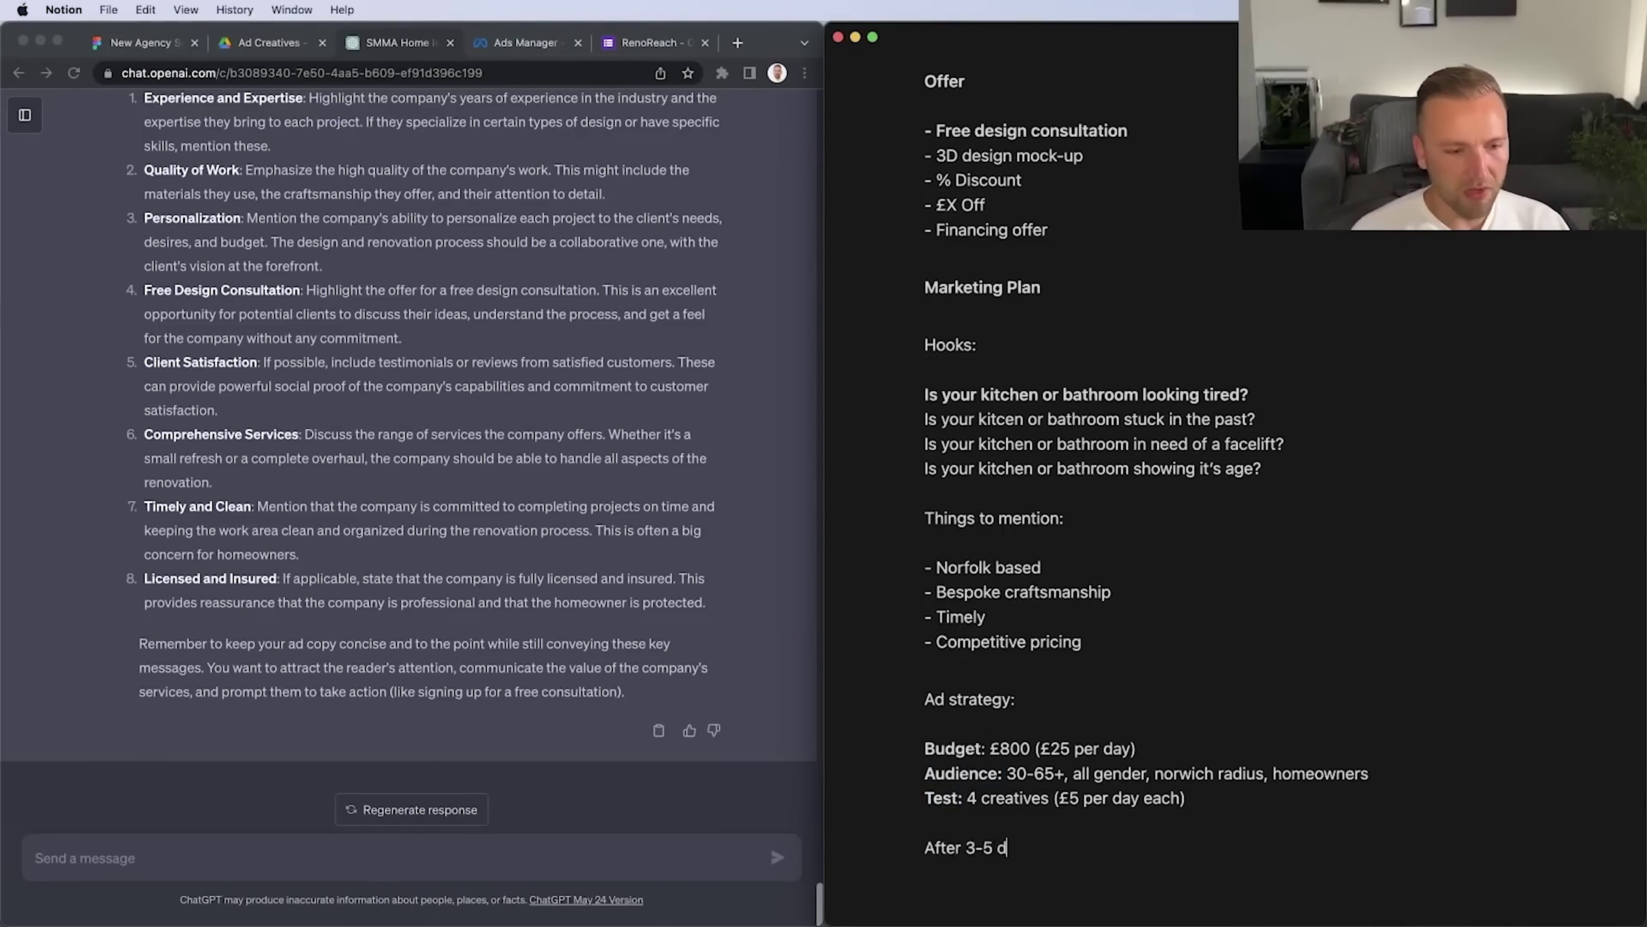
{"action": "type", "text": "ays -> chose winners & "}
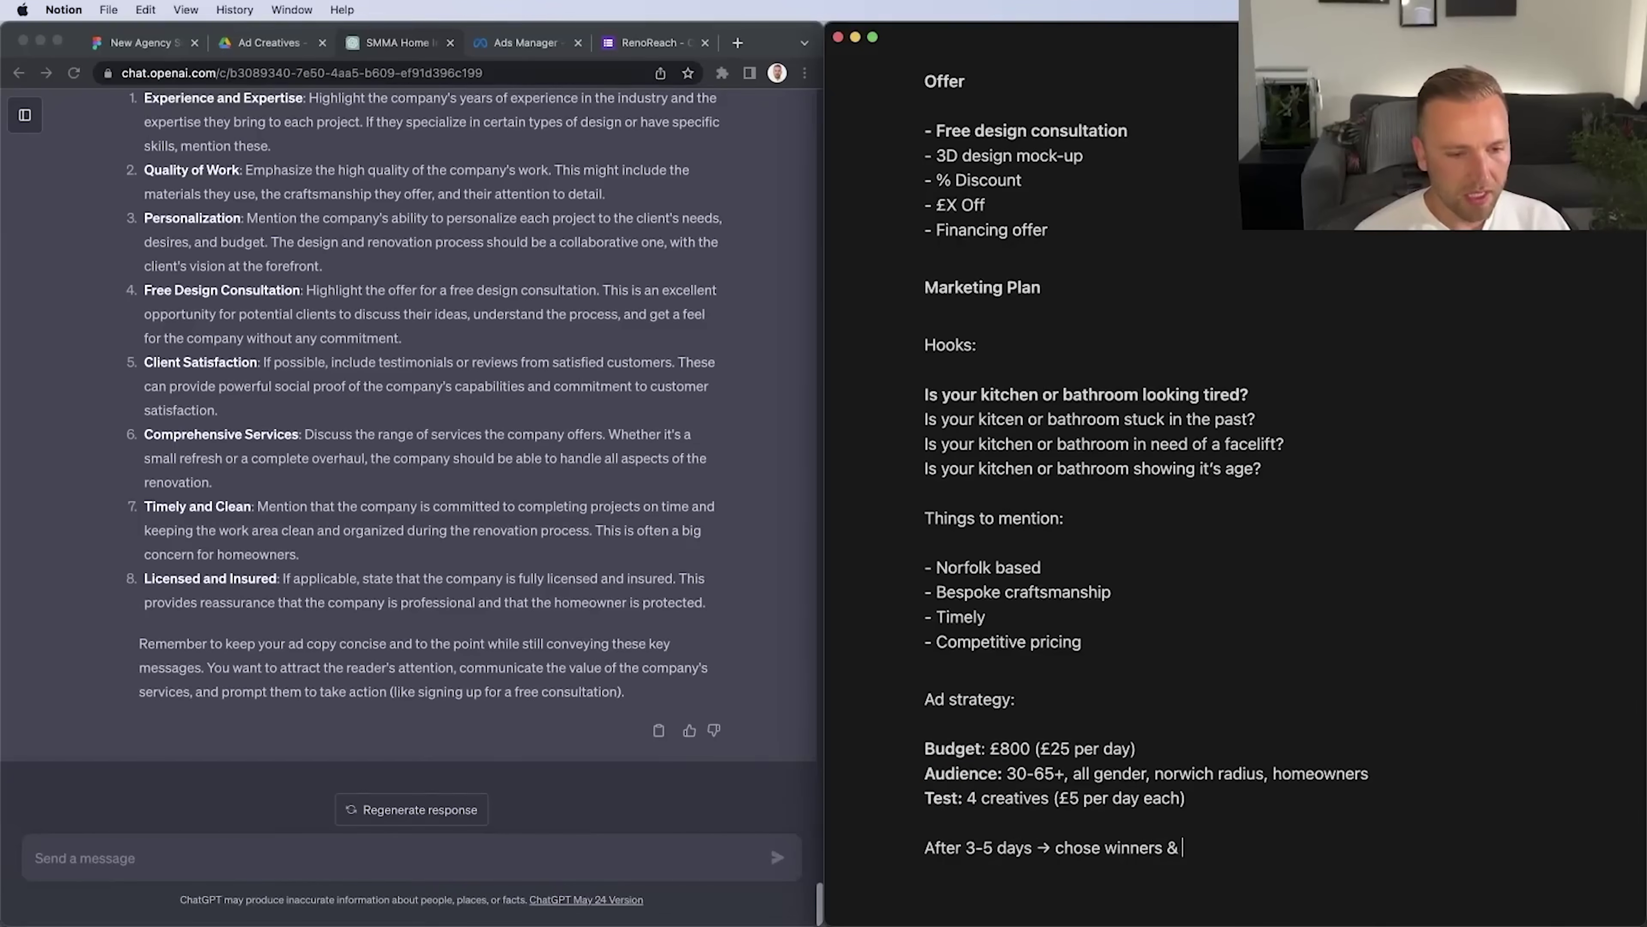
{"action": "type", "text": "elimate losers"}
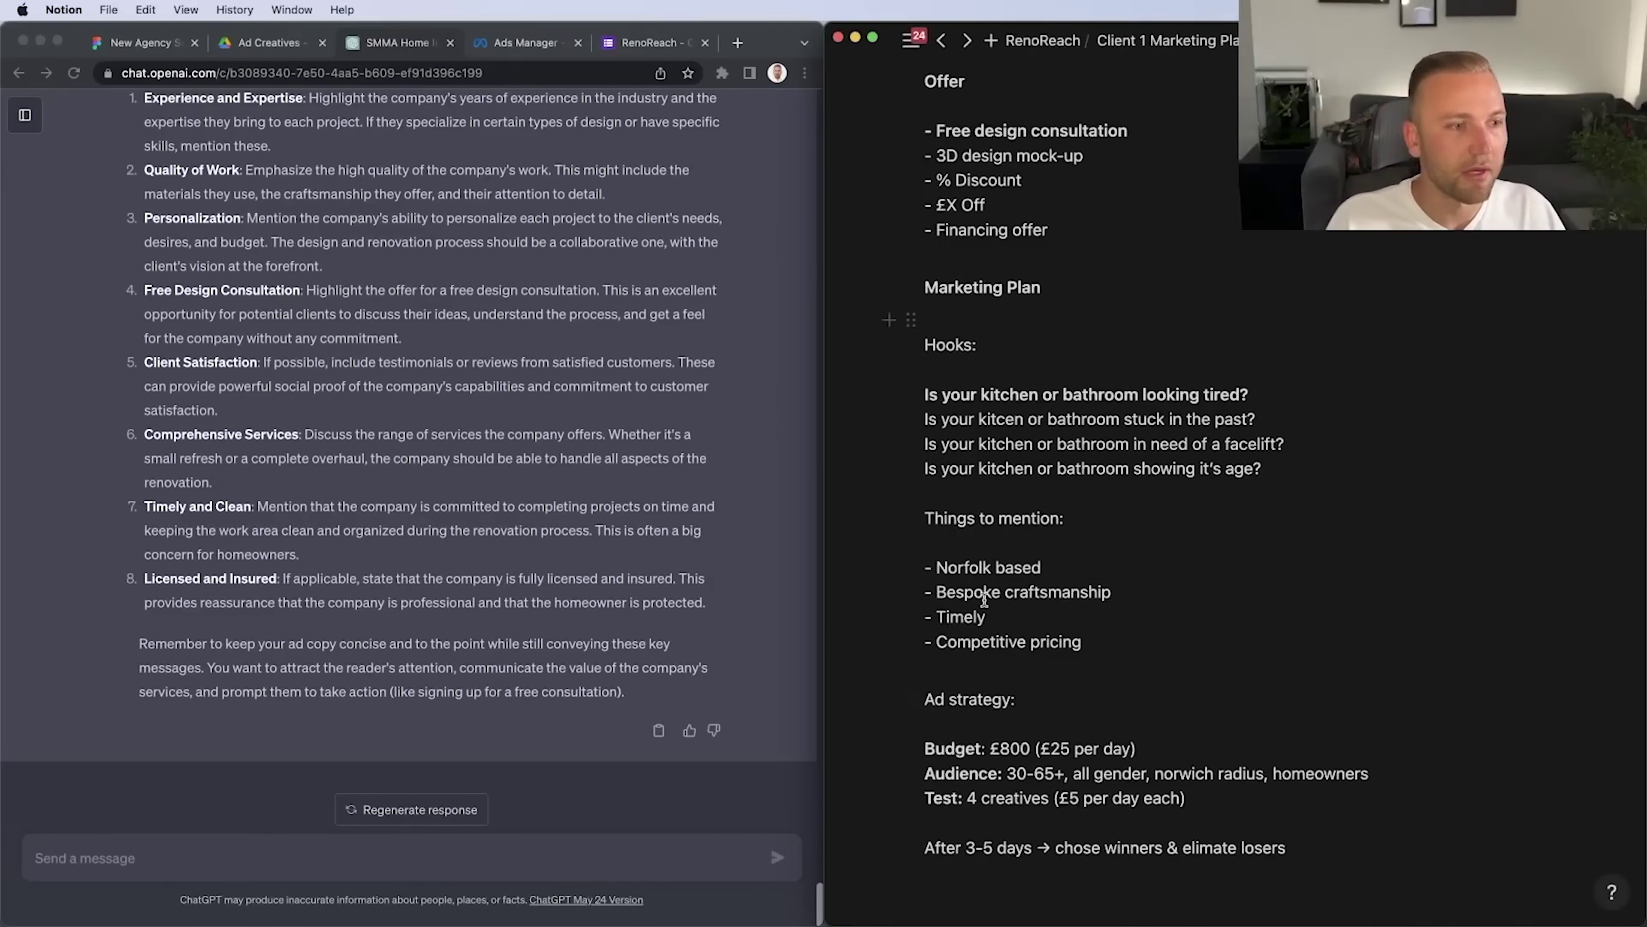
Switch to the New Agency Series plan in Figma and fill the "Launch Ads" box green
{"action": "left_click", "coordinate": [166, 45]}
{"action": "scroll", "coordinate": [606, 616], "scroll_direction": "down", "scroll_amount": 5}
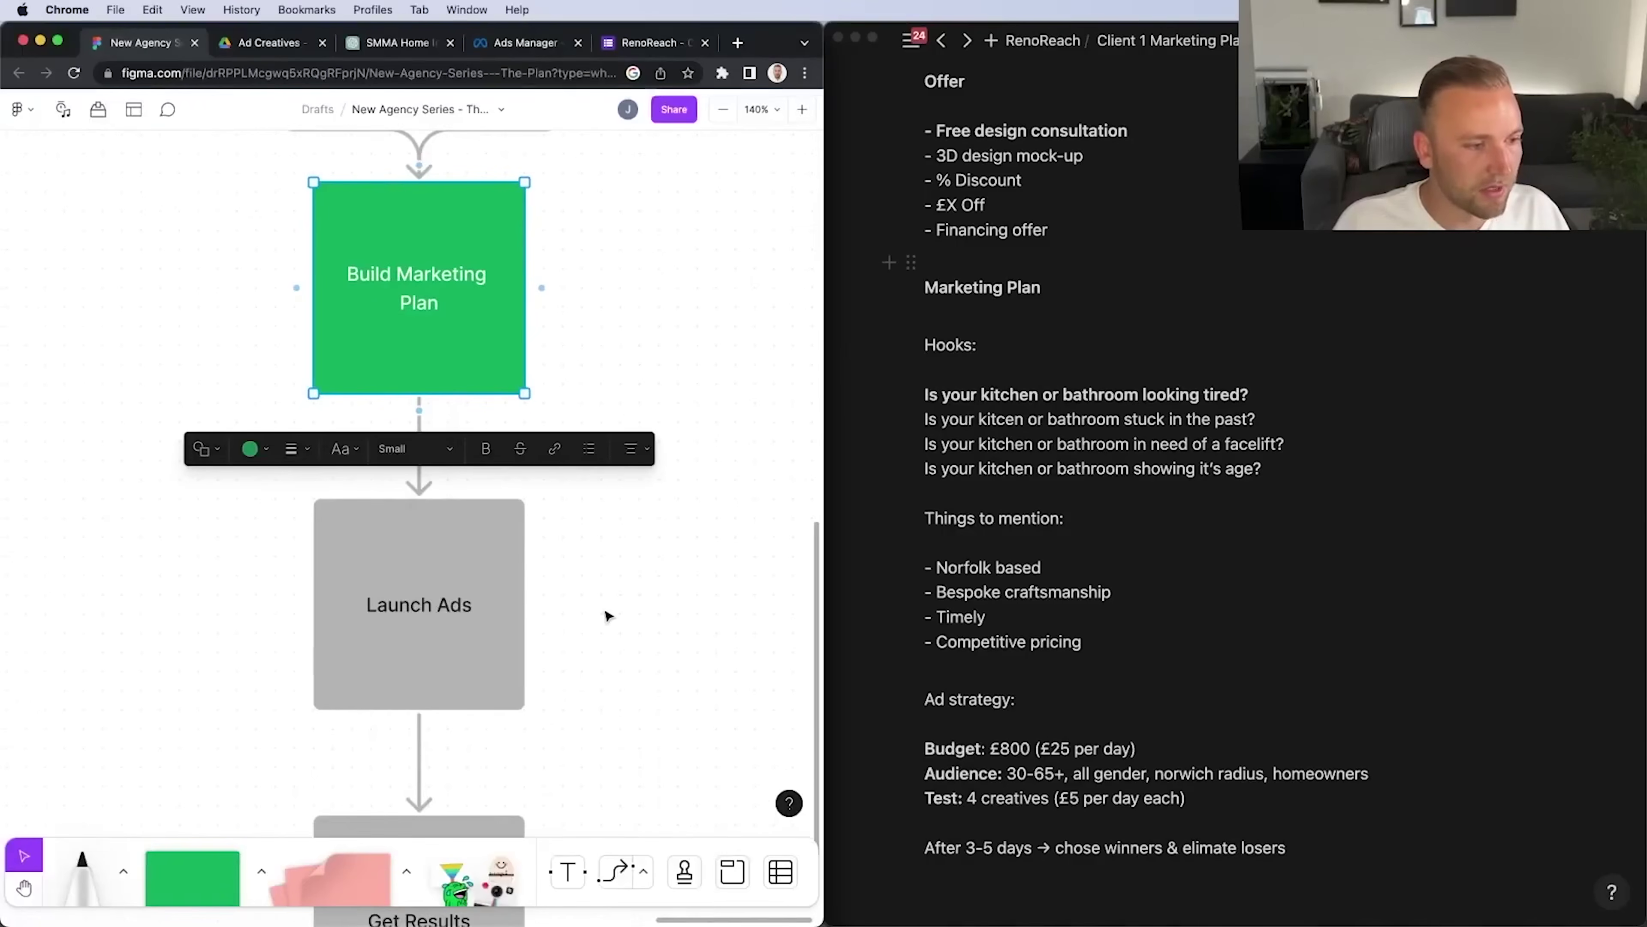
{"action": "left_click", "coordinate": [512, 605]}
{"action": "left_click", "coordinate": [255, 444]}
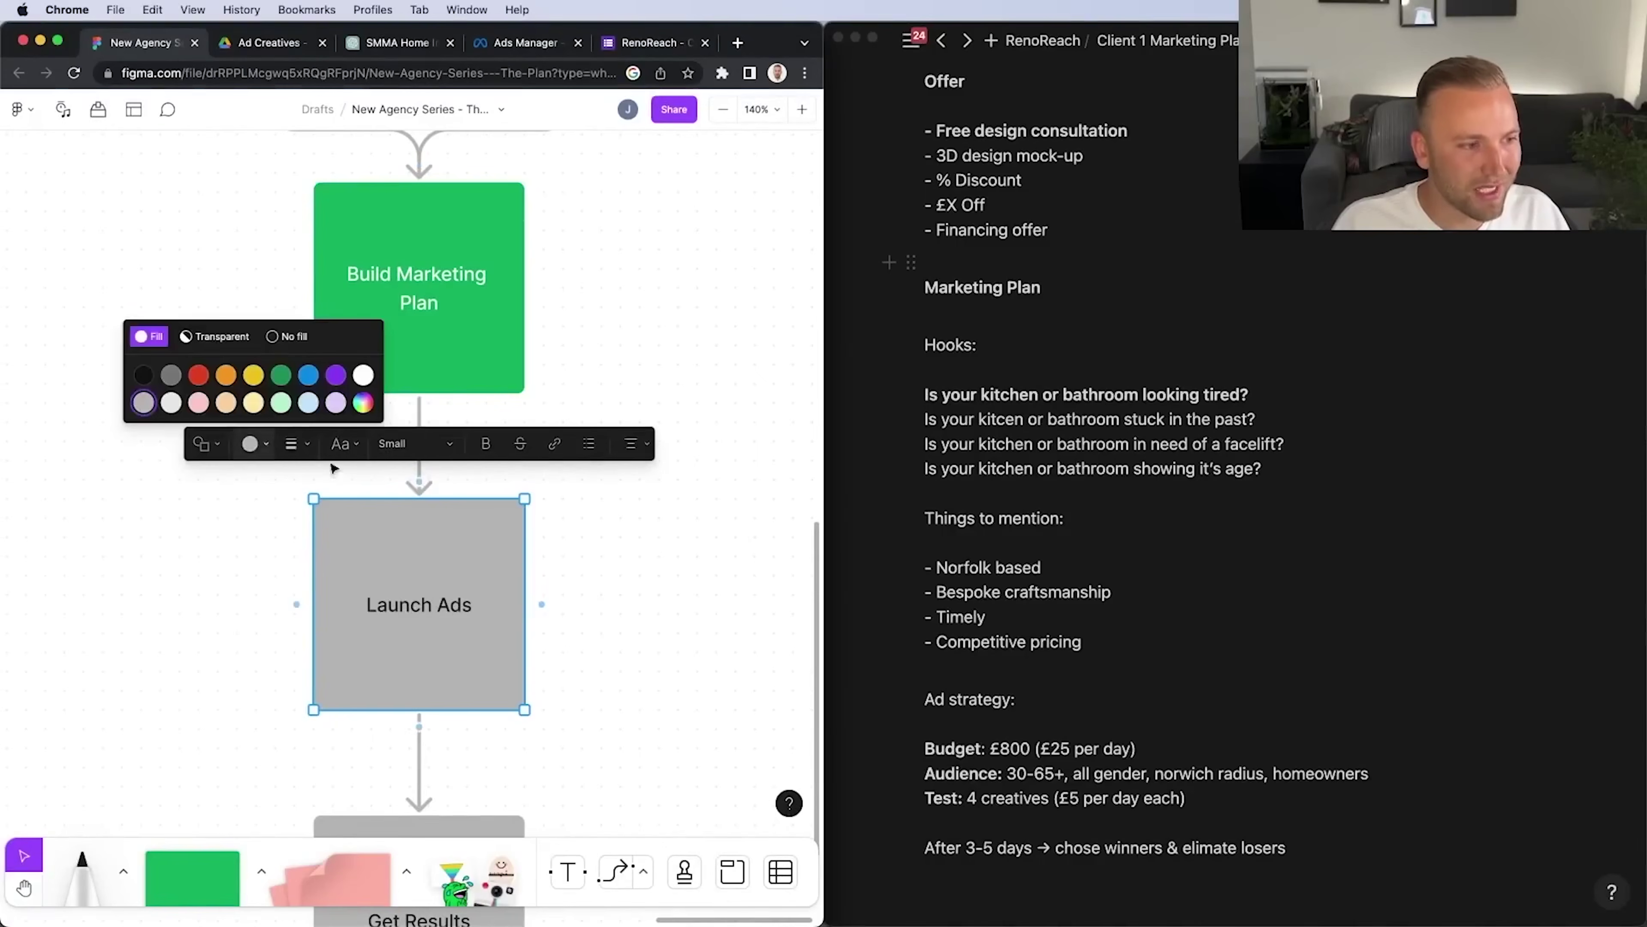
{"action": "left_click", "coordinate": [279, 383]}
{"action": "left_click", "coordinate": [1346, 582]}
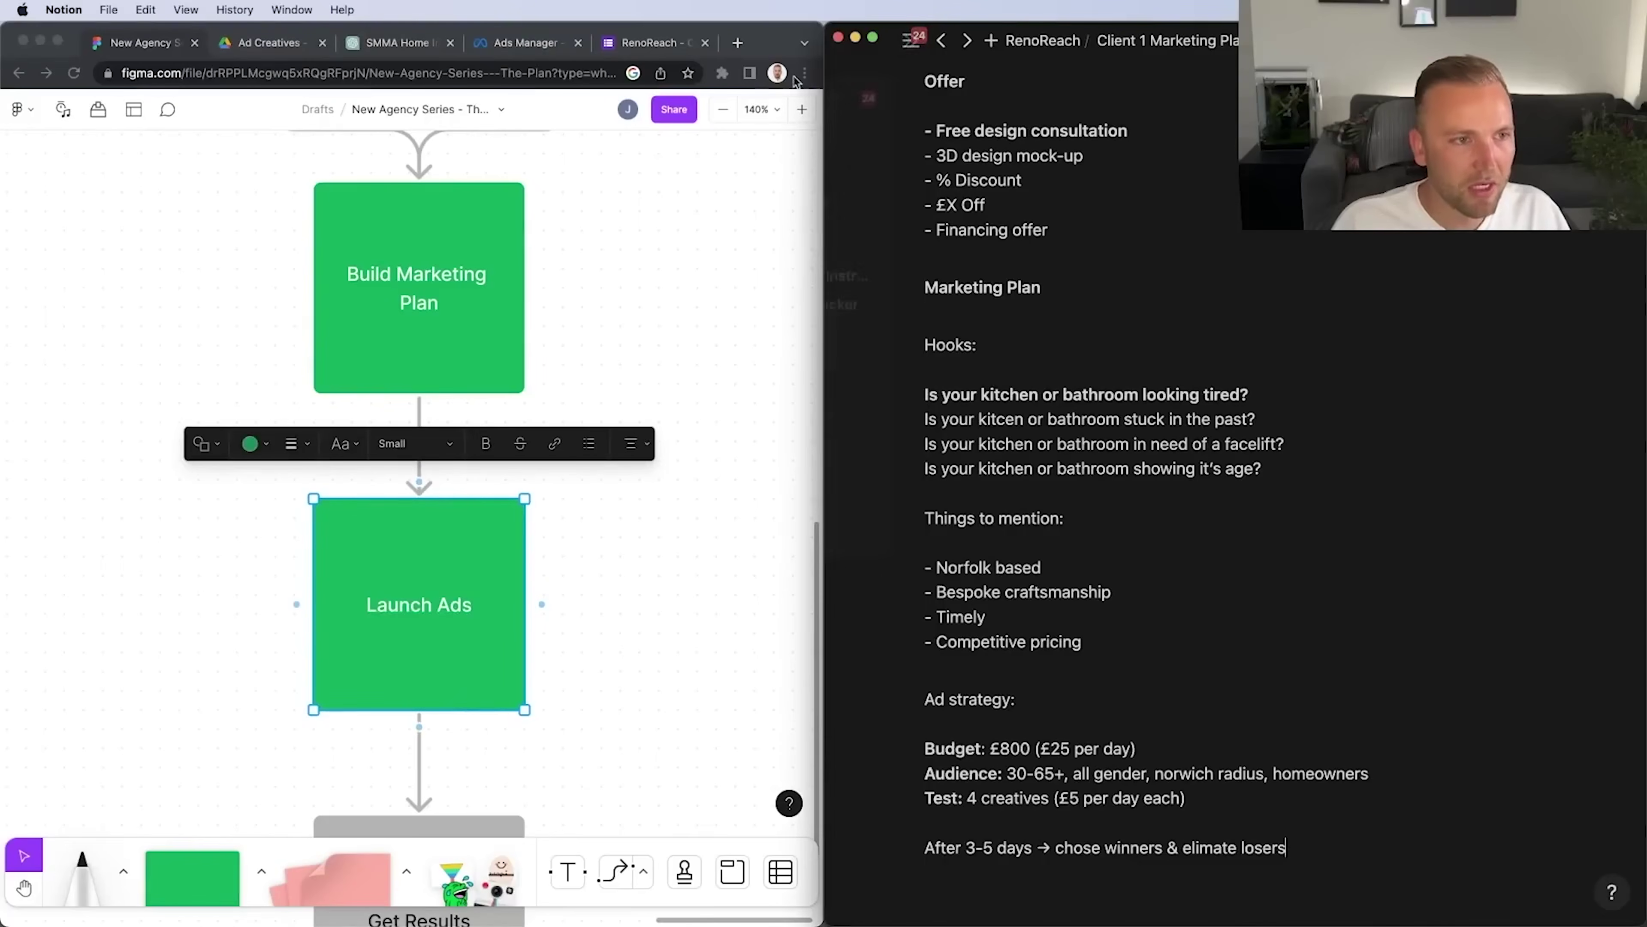
Open canva.com in a new browser tab and widen the browser window to full screen width
{"action": "left_click", "coordinate": [738, 43]}
{"action": "type", "text": "canv"}
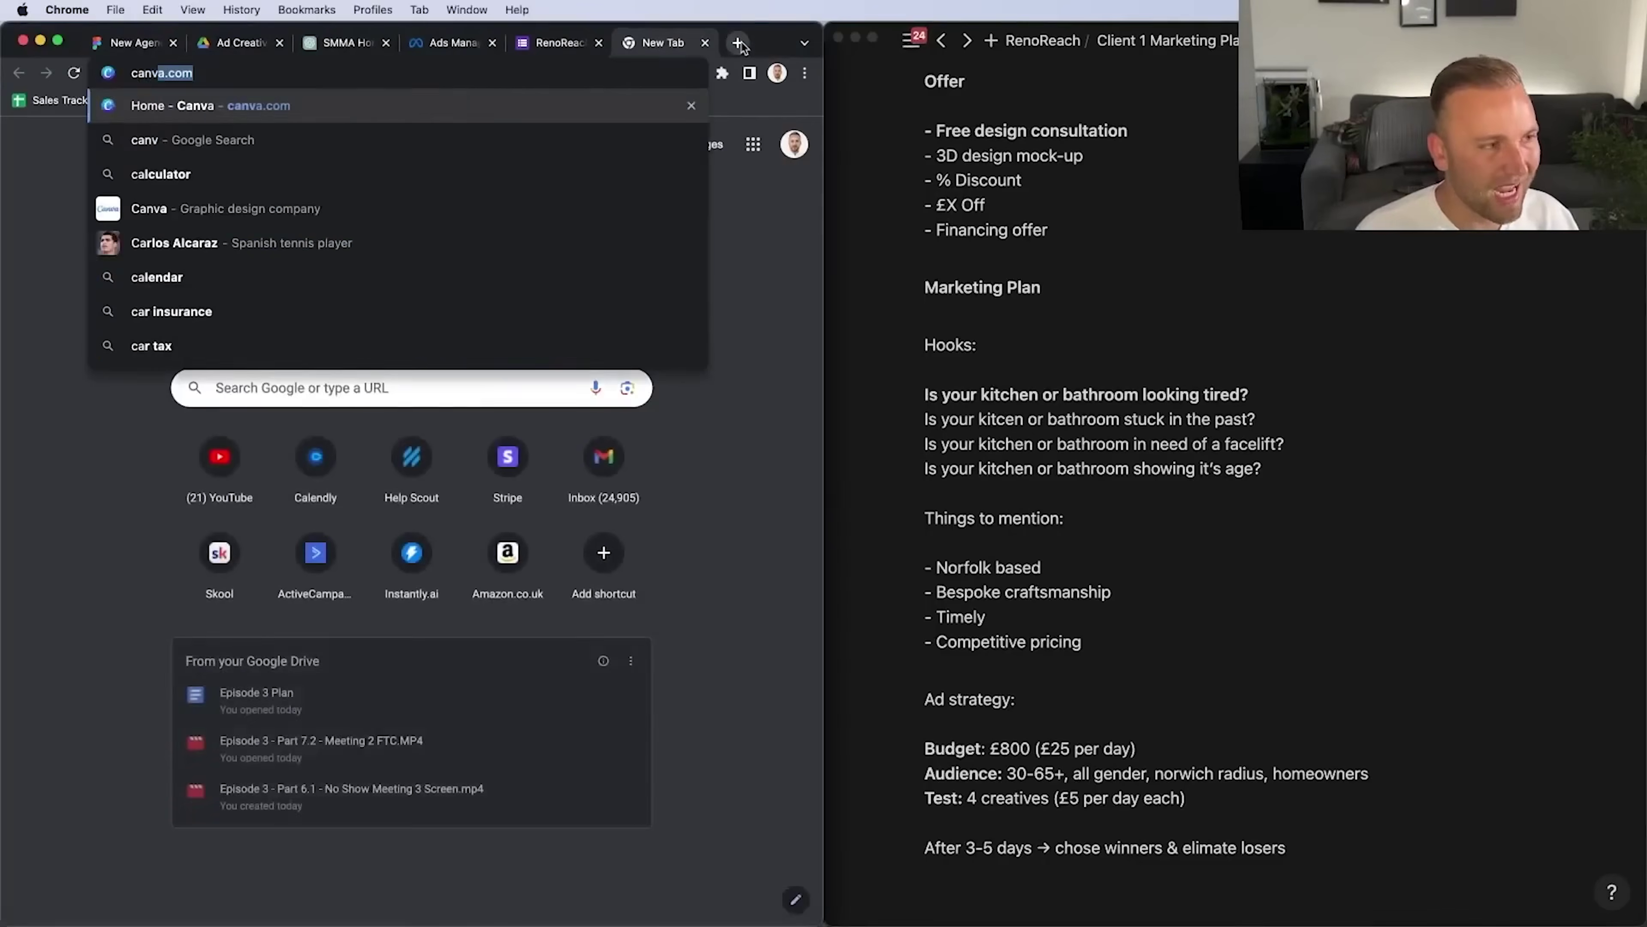
{"action": "key", "text": "Return"}
{"action": "key", "text": "ctrl+alt+Return"}
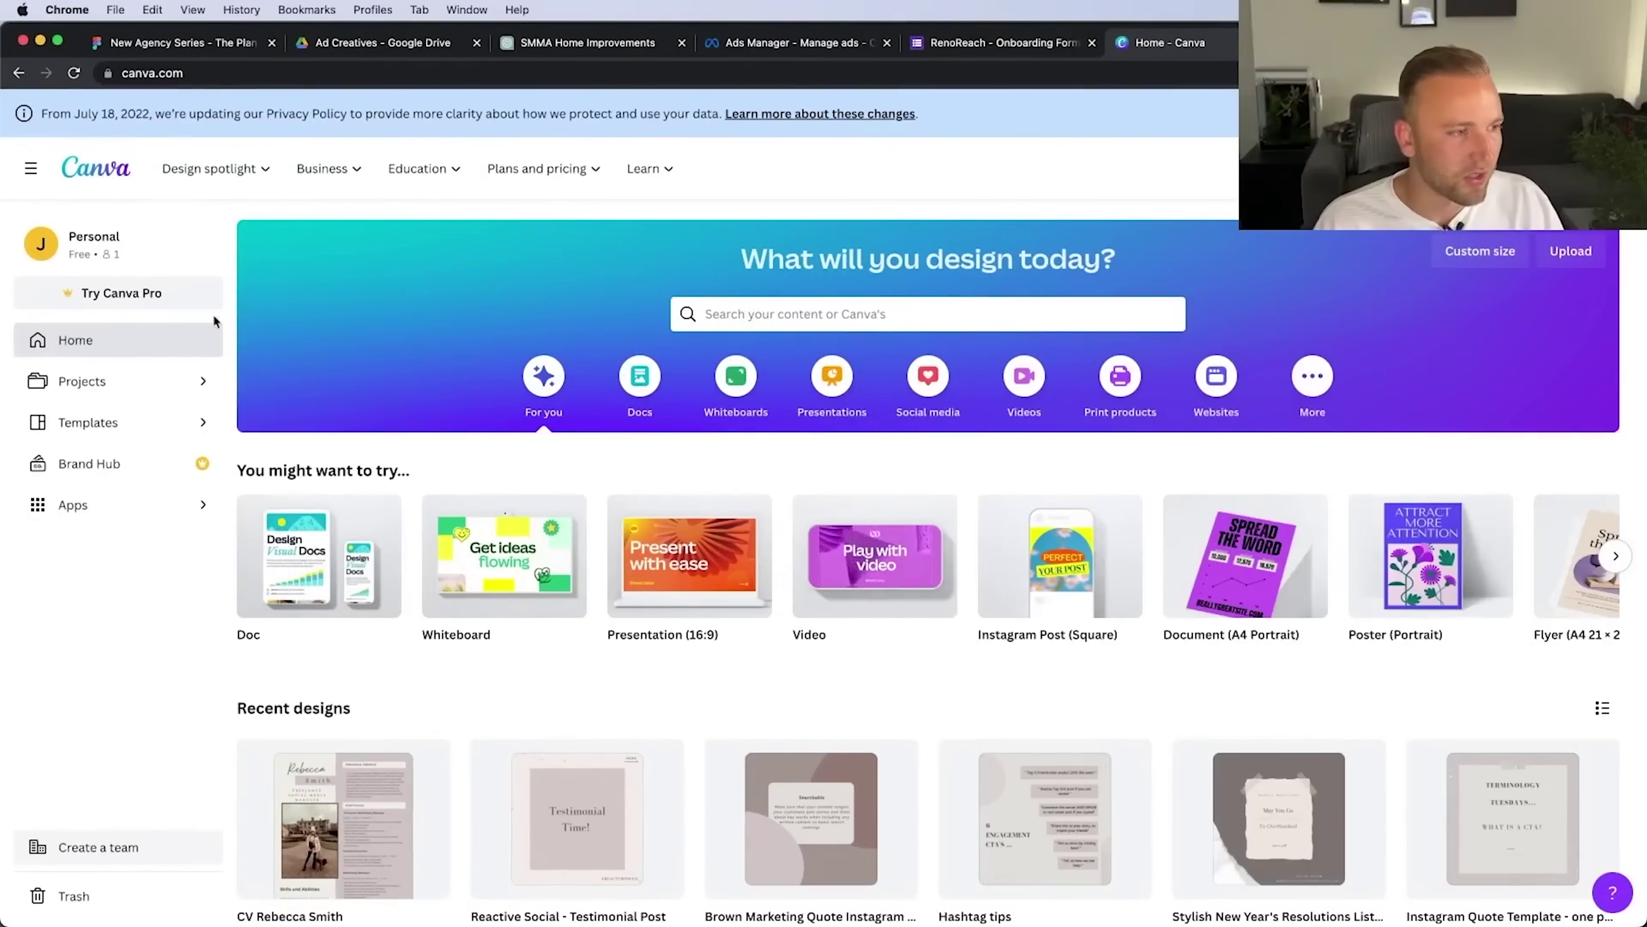
Search Canva's templates for "before and after home" and look through the results for suitable before/after layouts
{"action": "left_click", "coordinate": [864, 318]}
{"action": "left_click", "coordinate": [850, 403]}
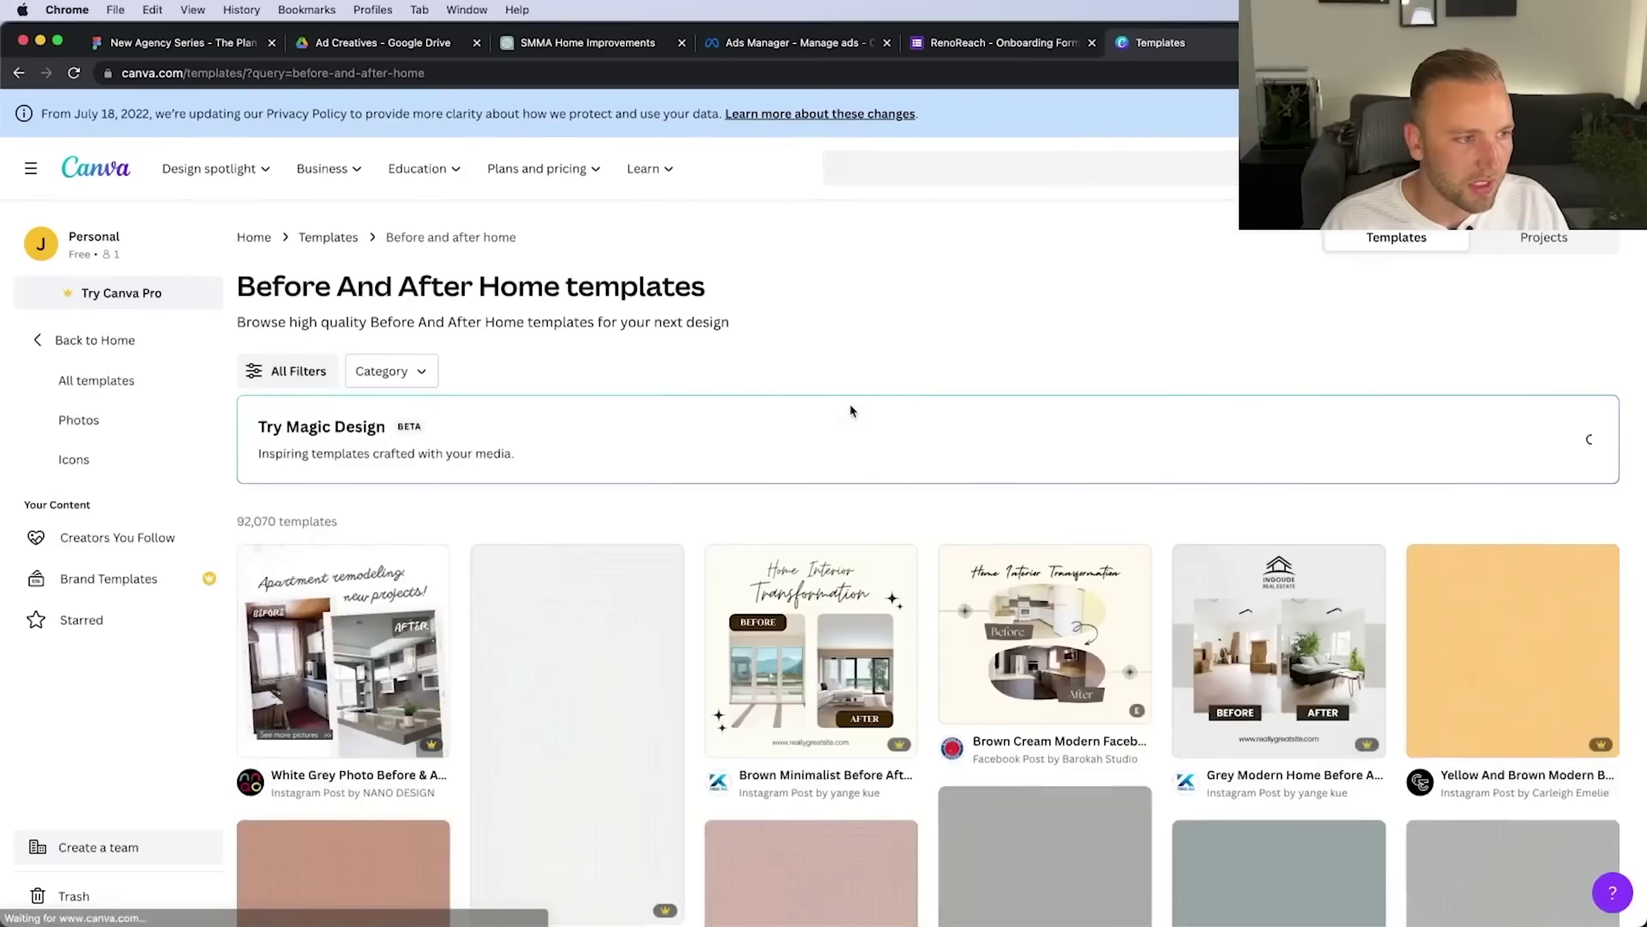
{"action": "scroll", "coordinate": [917, 369], "scroll_direction": "down", "scroll_amount": 5}
{"action": "scroll", "coordinate": [918, 368], "scroll_direction": "down", "scroll_amount": 12}
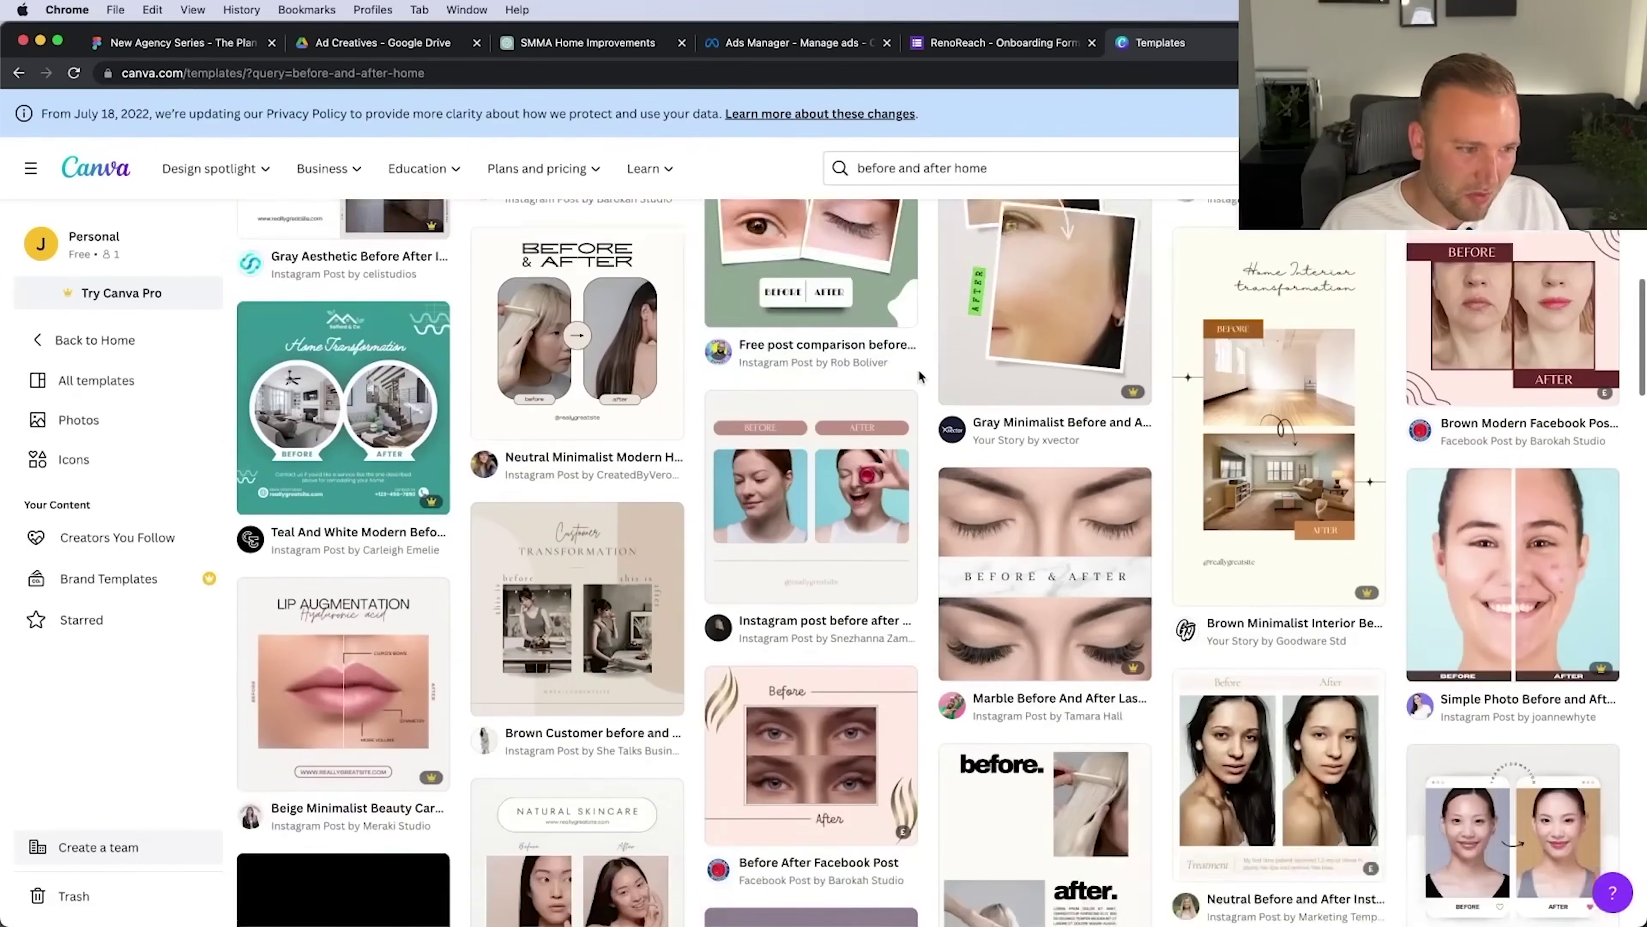
{"action": "scroll", "coordinate": [918, 369], "scroll_direction": "down", "scroll_amount": 5}
{"action": "scroll", "coordinate": [1031, 396], "scroll_direction": "up", "scroll_amount": 12}
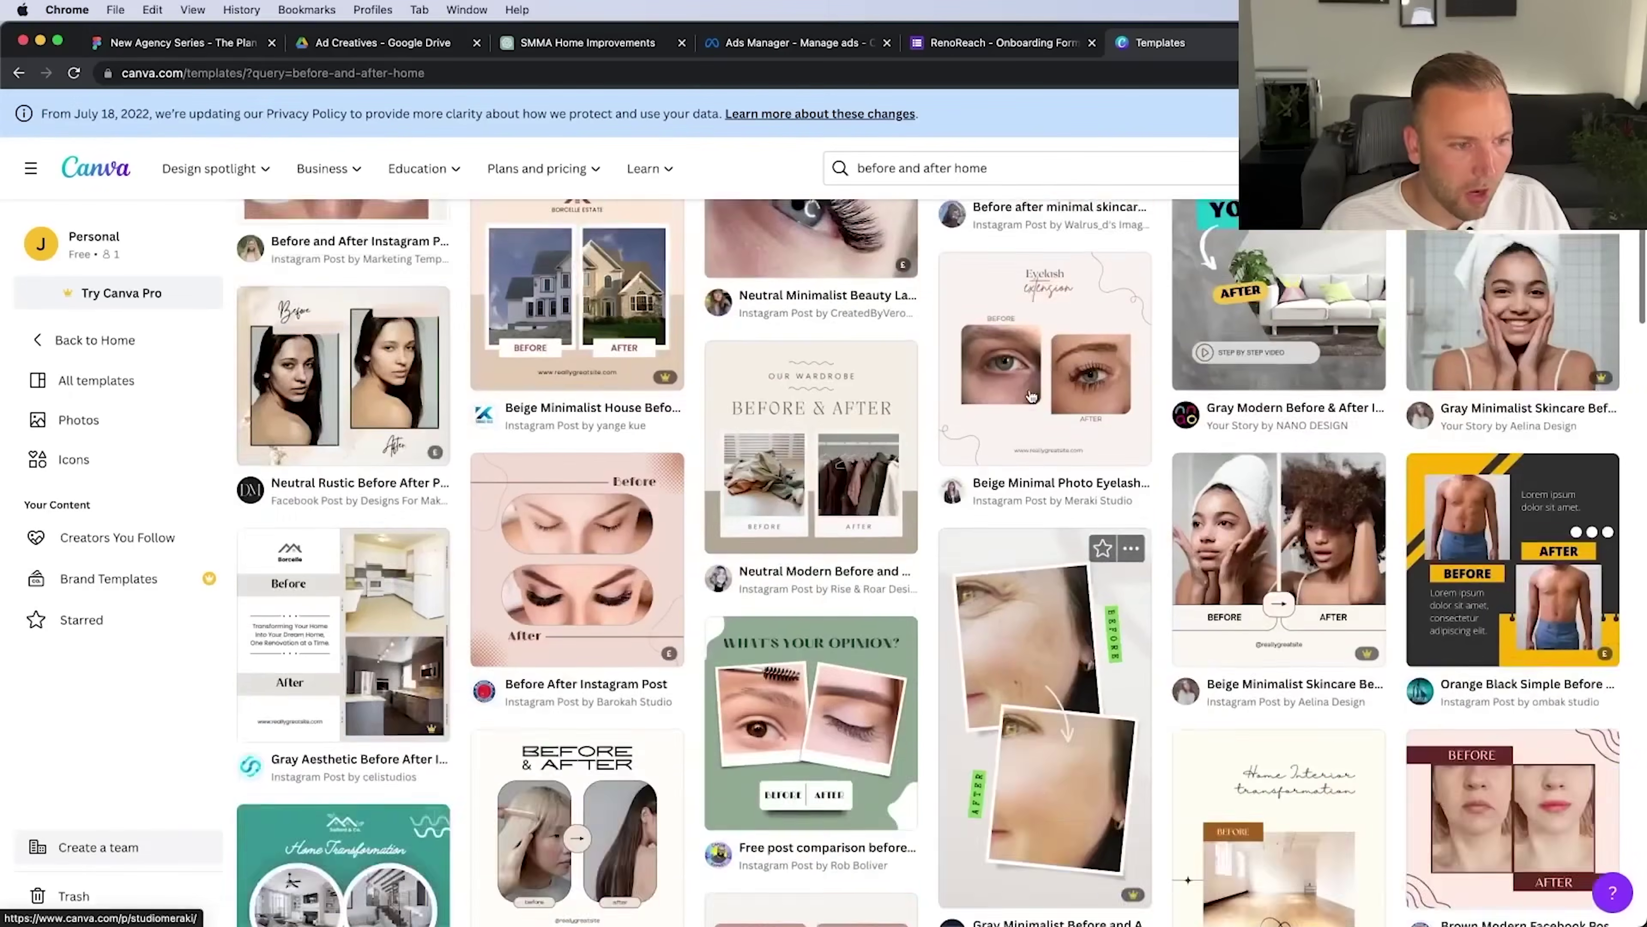
{"action": "scroll", "coordinate": [1031, 396], "scroll_direction": "up", "scroll_amount": 10}
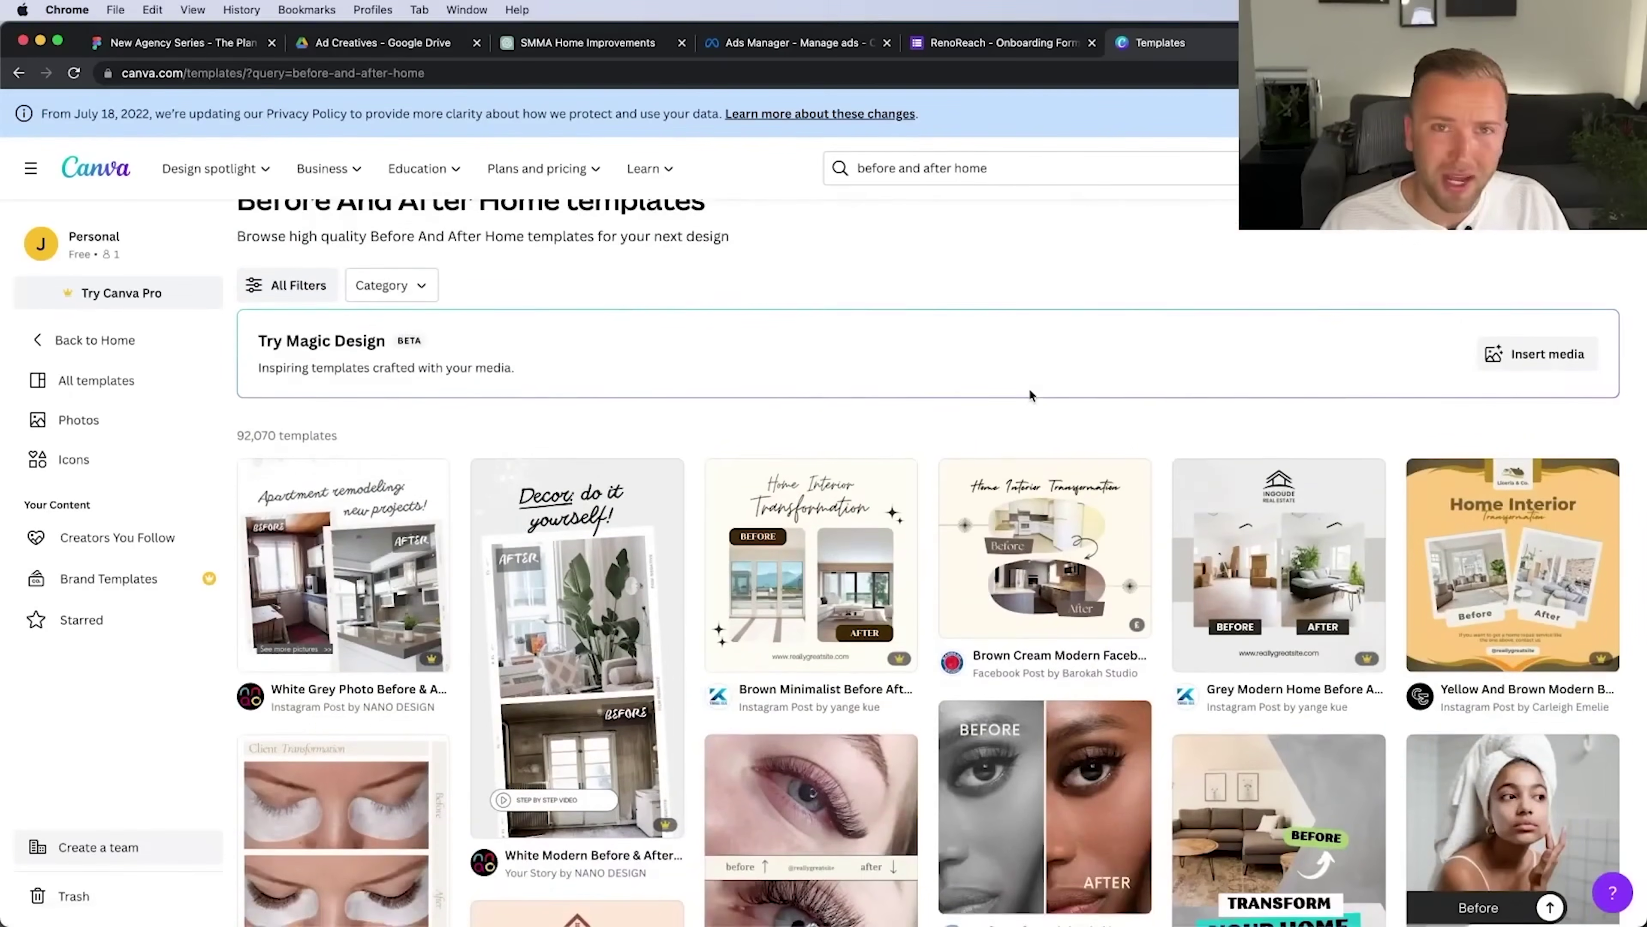
{"action": "scroll", "coordinate": [1028, 389], "scroll_direction": "down", "scroll_amount": 3}
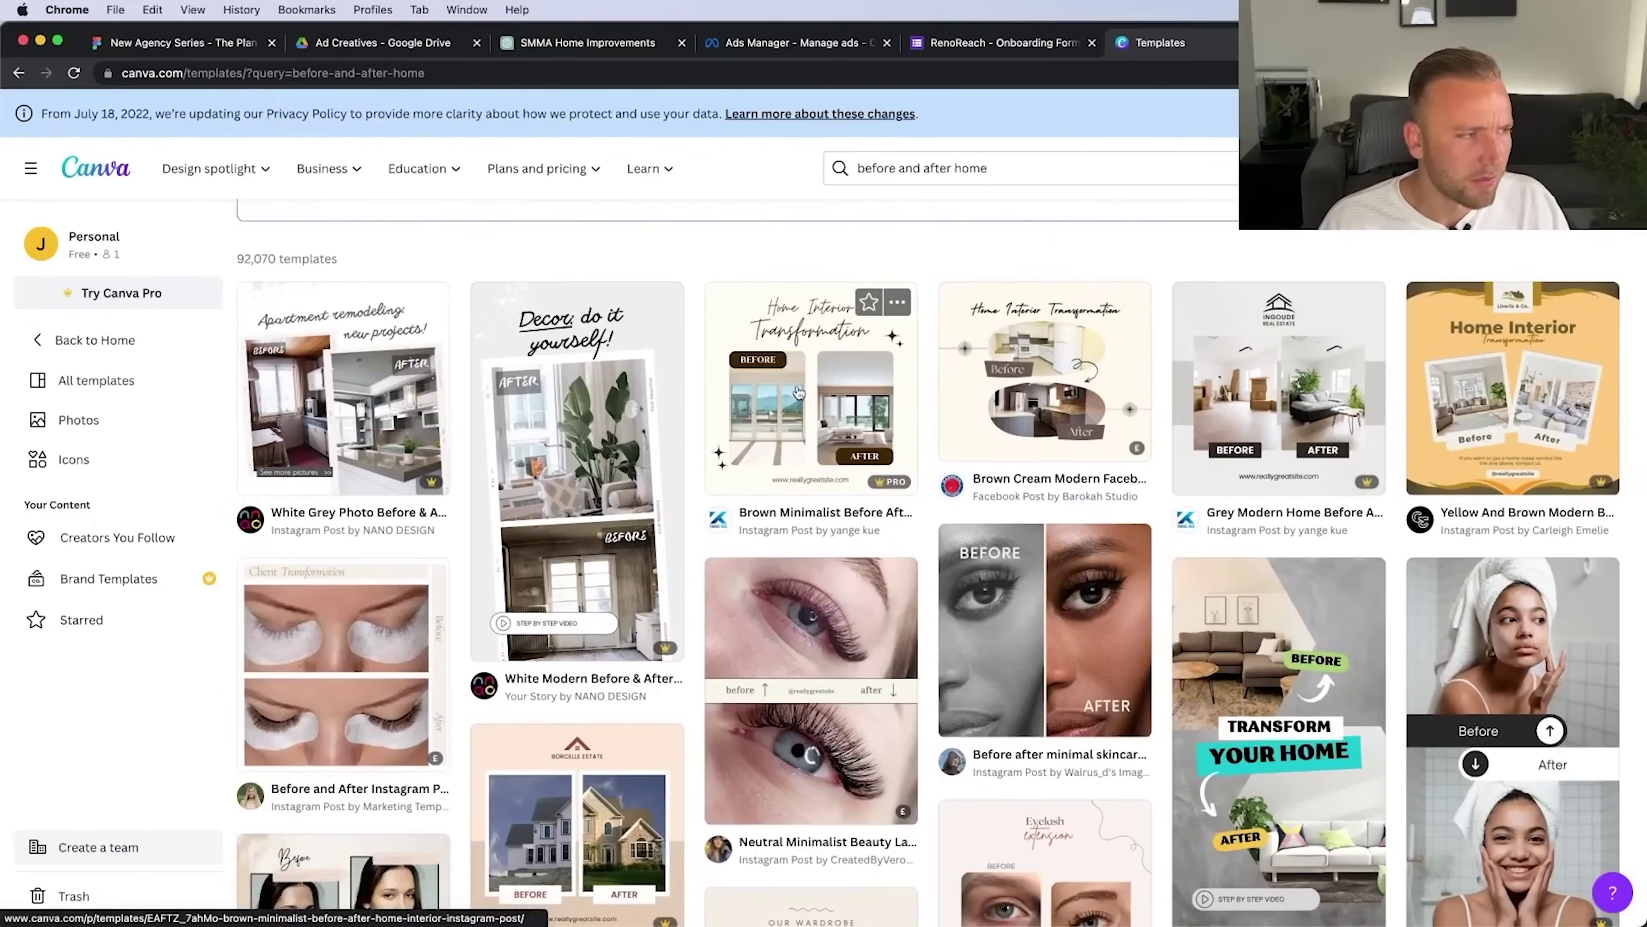
{"action": "scroll", "coordinate": [791, 454], "scroll_direction": "down", "scroll_amount": 2}
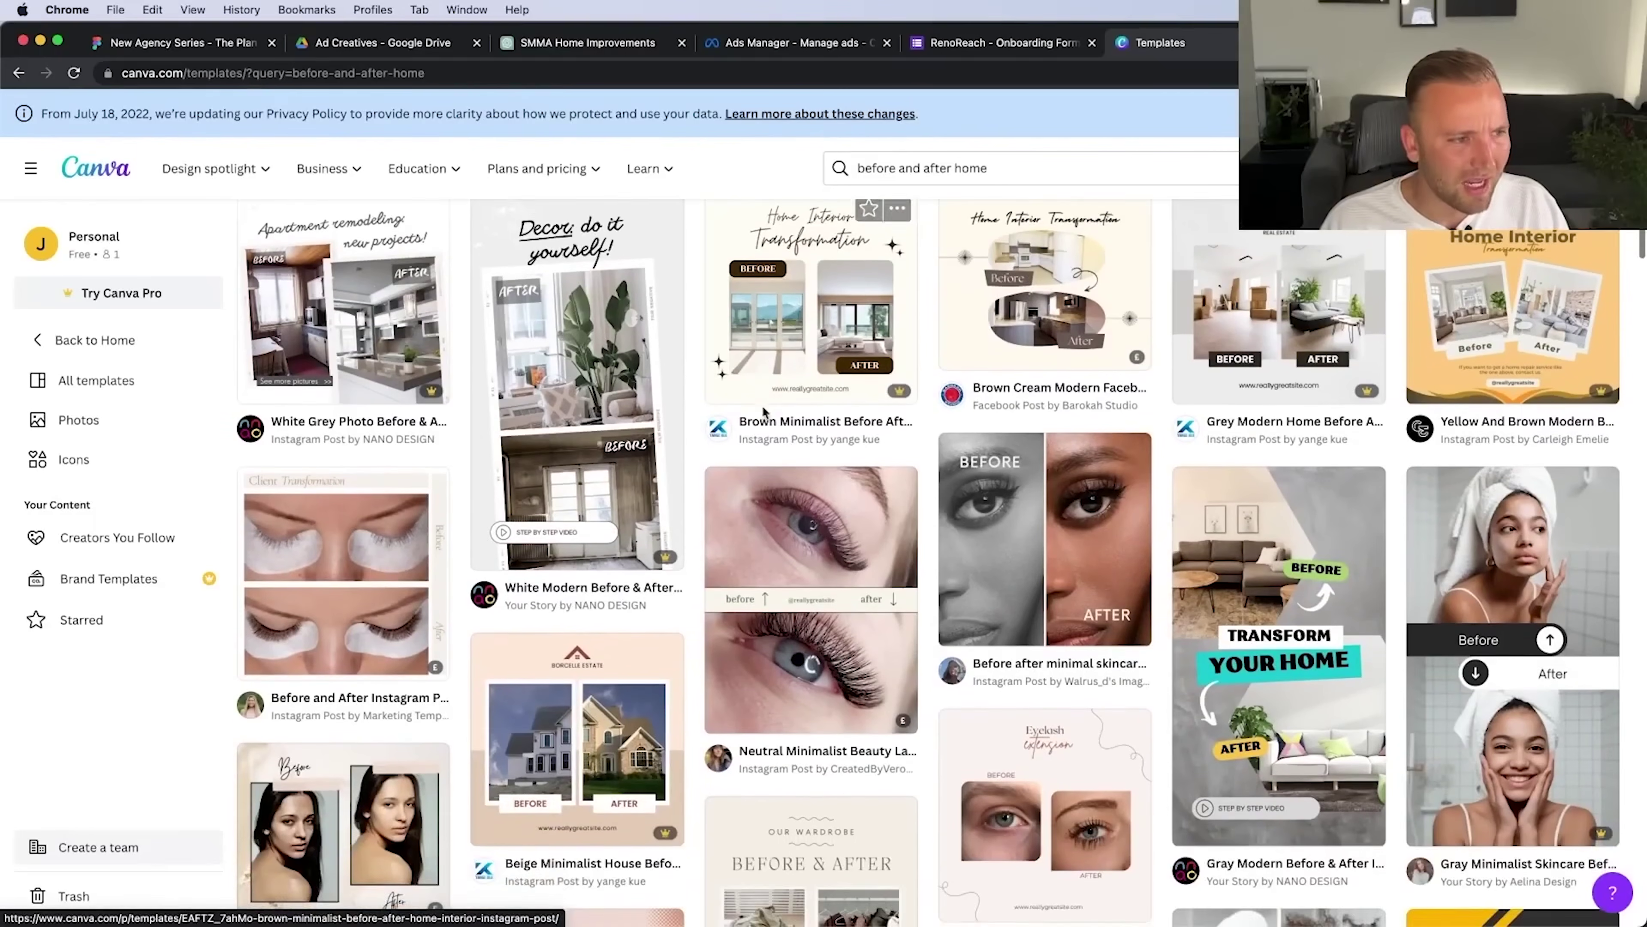
{"action": "scroll", "coordinate": [788, 490], "scroll_direction": "up", "scroll_amount": 1}
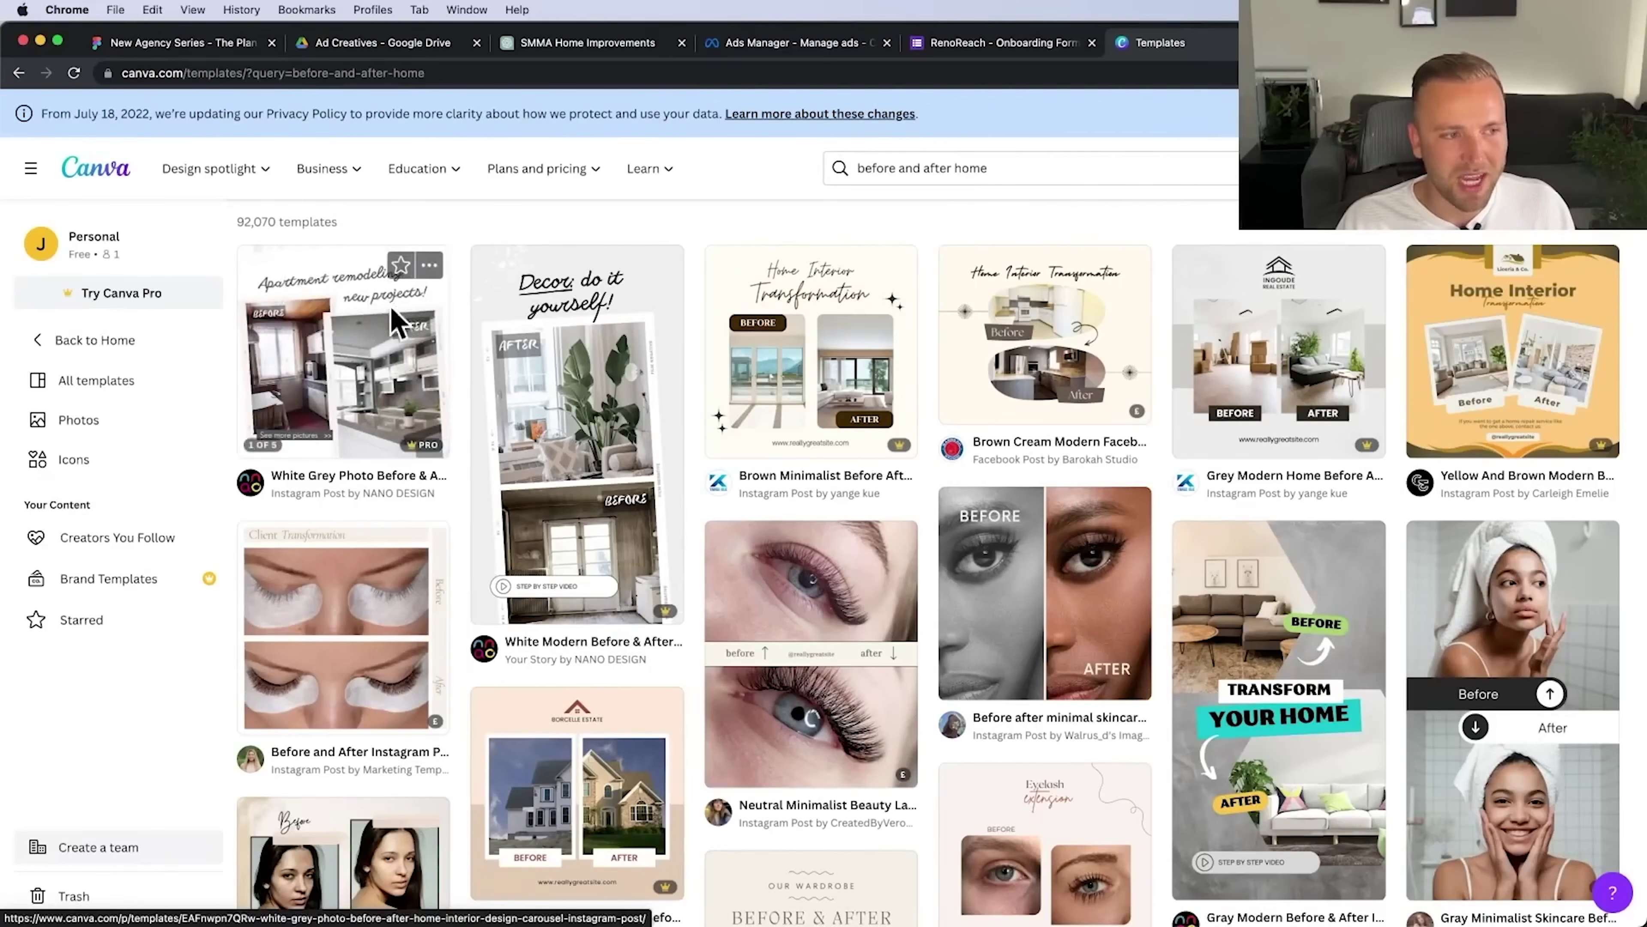
Open the half grey, half colour before/after minimal skincare Instagram post template for customizing
{"action": "left_click", "coordinate": [999, 569]}
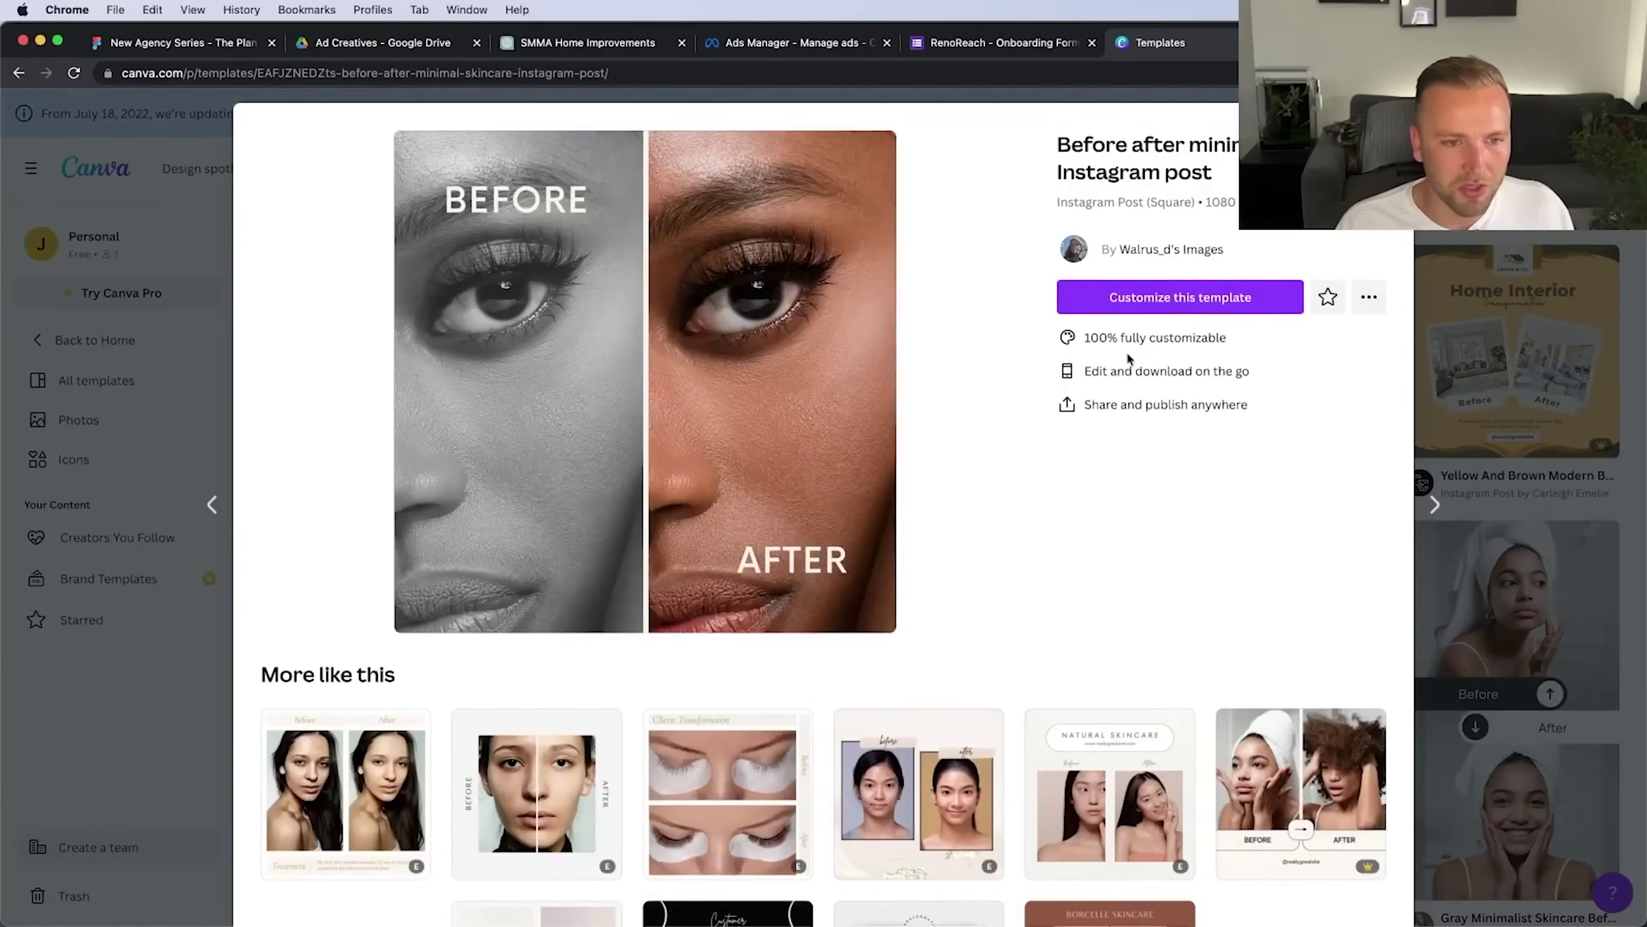
{"action": "left_click", "coordinate": [1176, 298]}
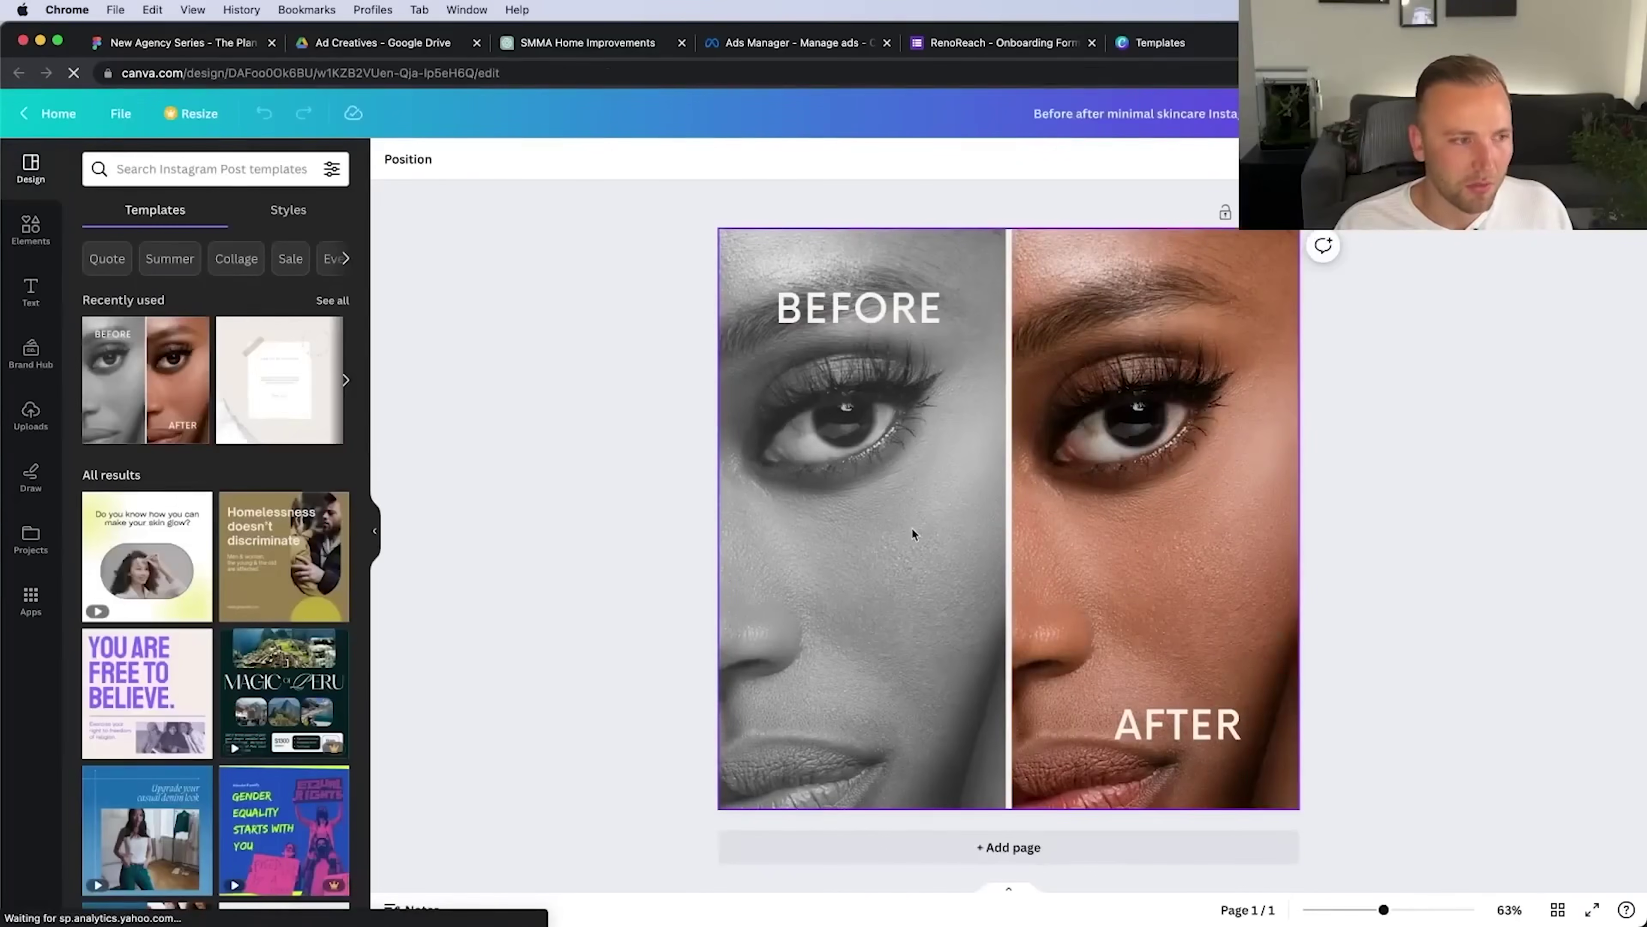
{"action": "left_click", "coordinate": [912, 530]}
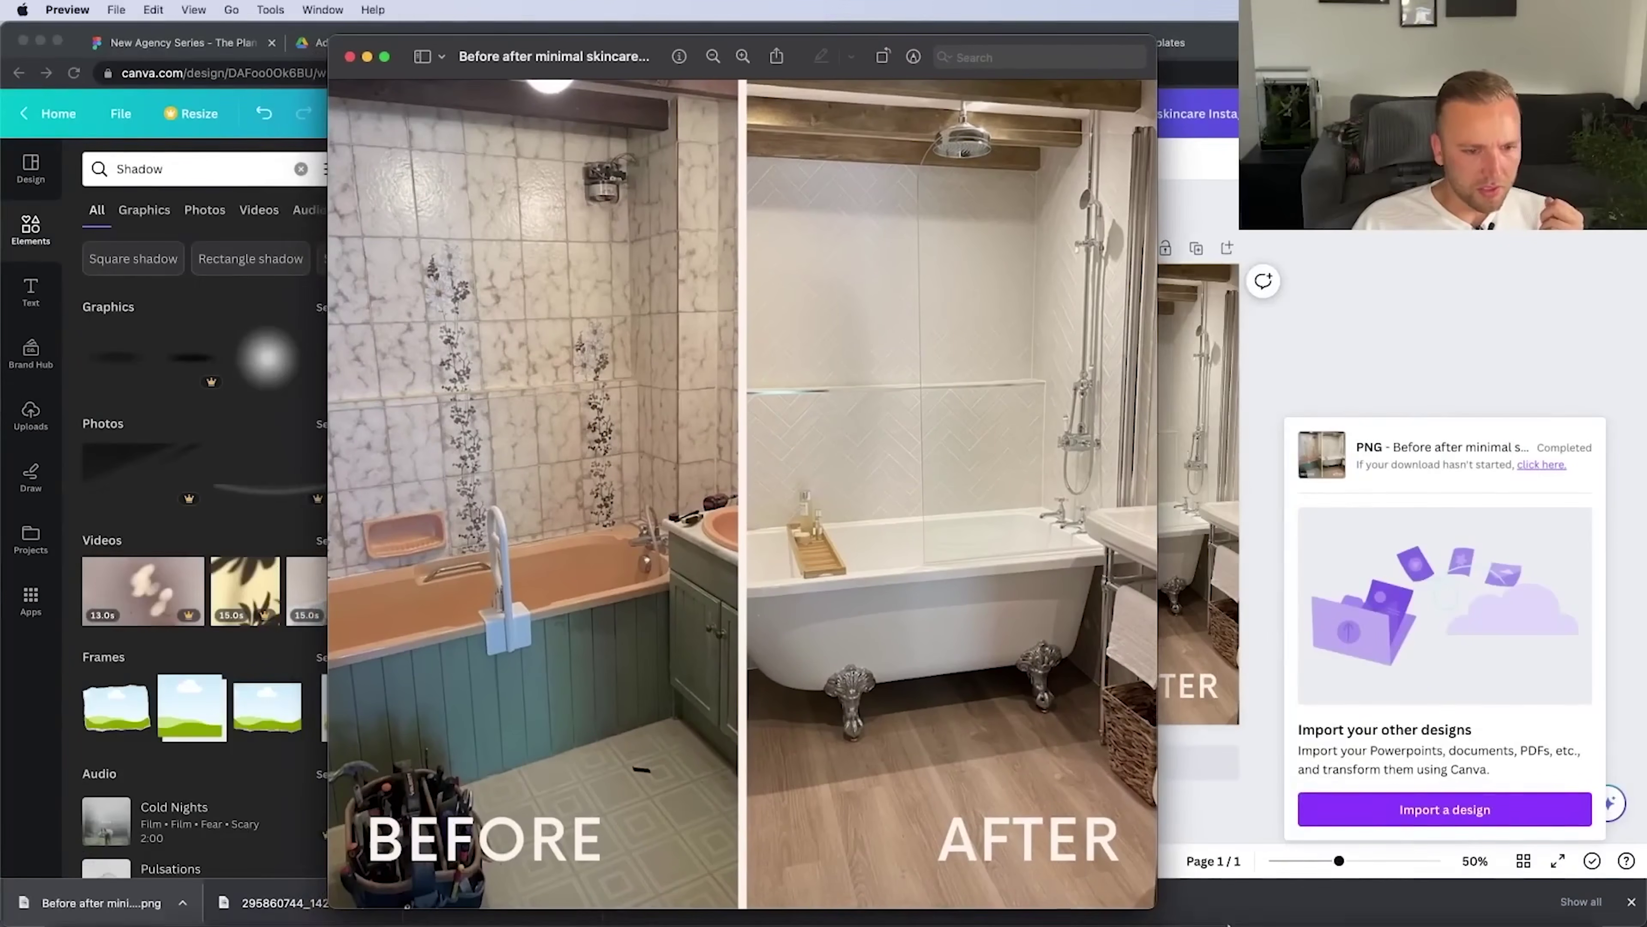
Reposition the AFTER bathroom photo inside its frame so that the bath and shower area is shown
{"action": "left_click", "coordinate": [1389, 338]}
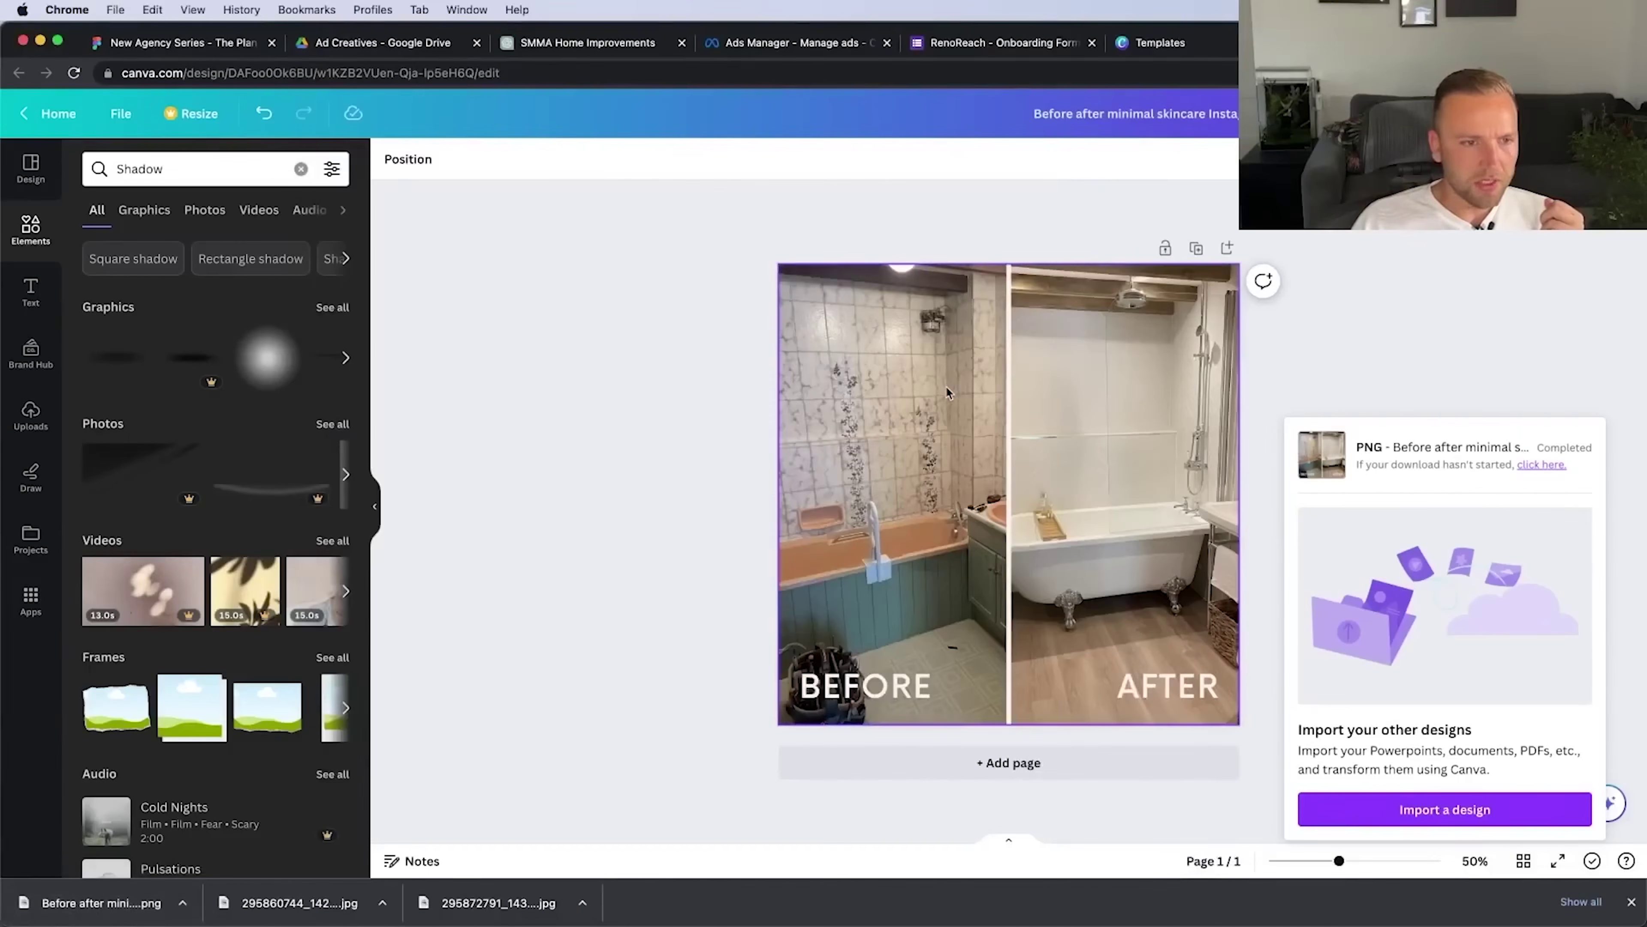
{"action": "left_click", "coordinate": [569, 244]}
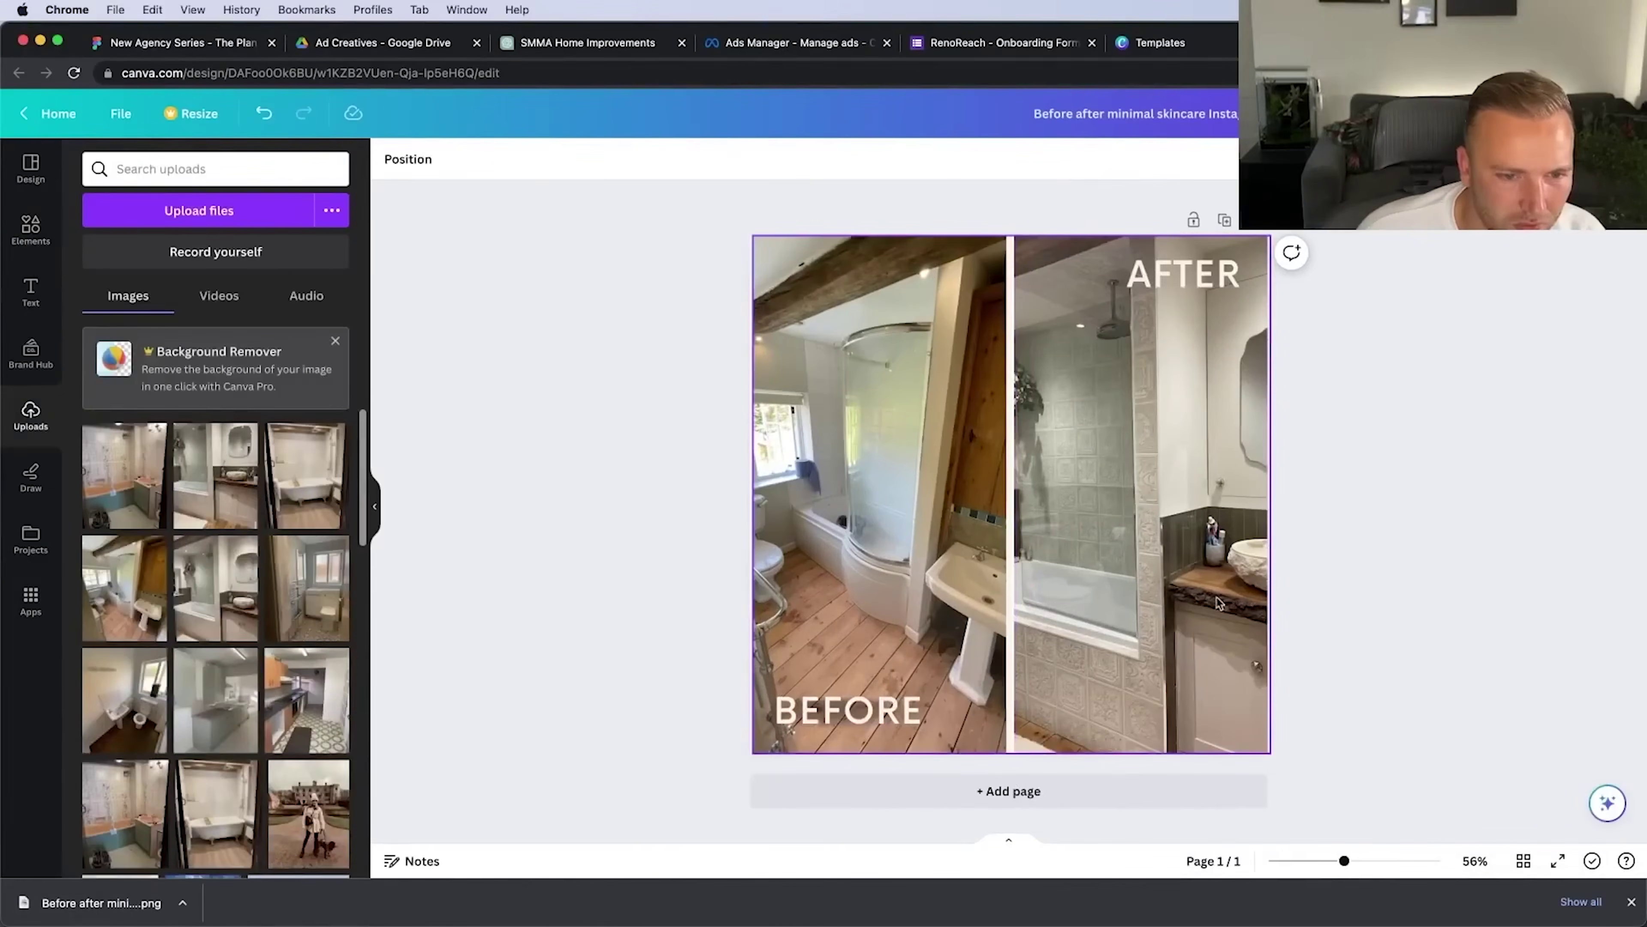
{"action": "double_click", "coordinate": [1167, 614]}
{"action": "left_click_drag", "start_coordinate": [1152, 603], "coordinate": [1242, 600]}
{"action": "left_click", "coordinate": [1604, 547]}
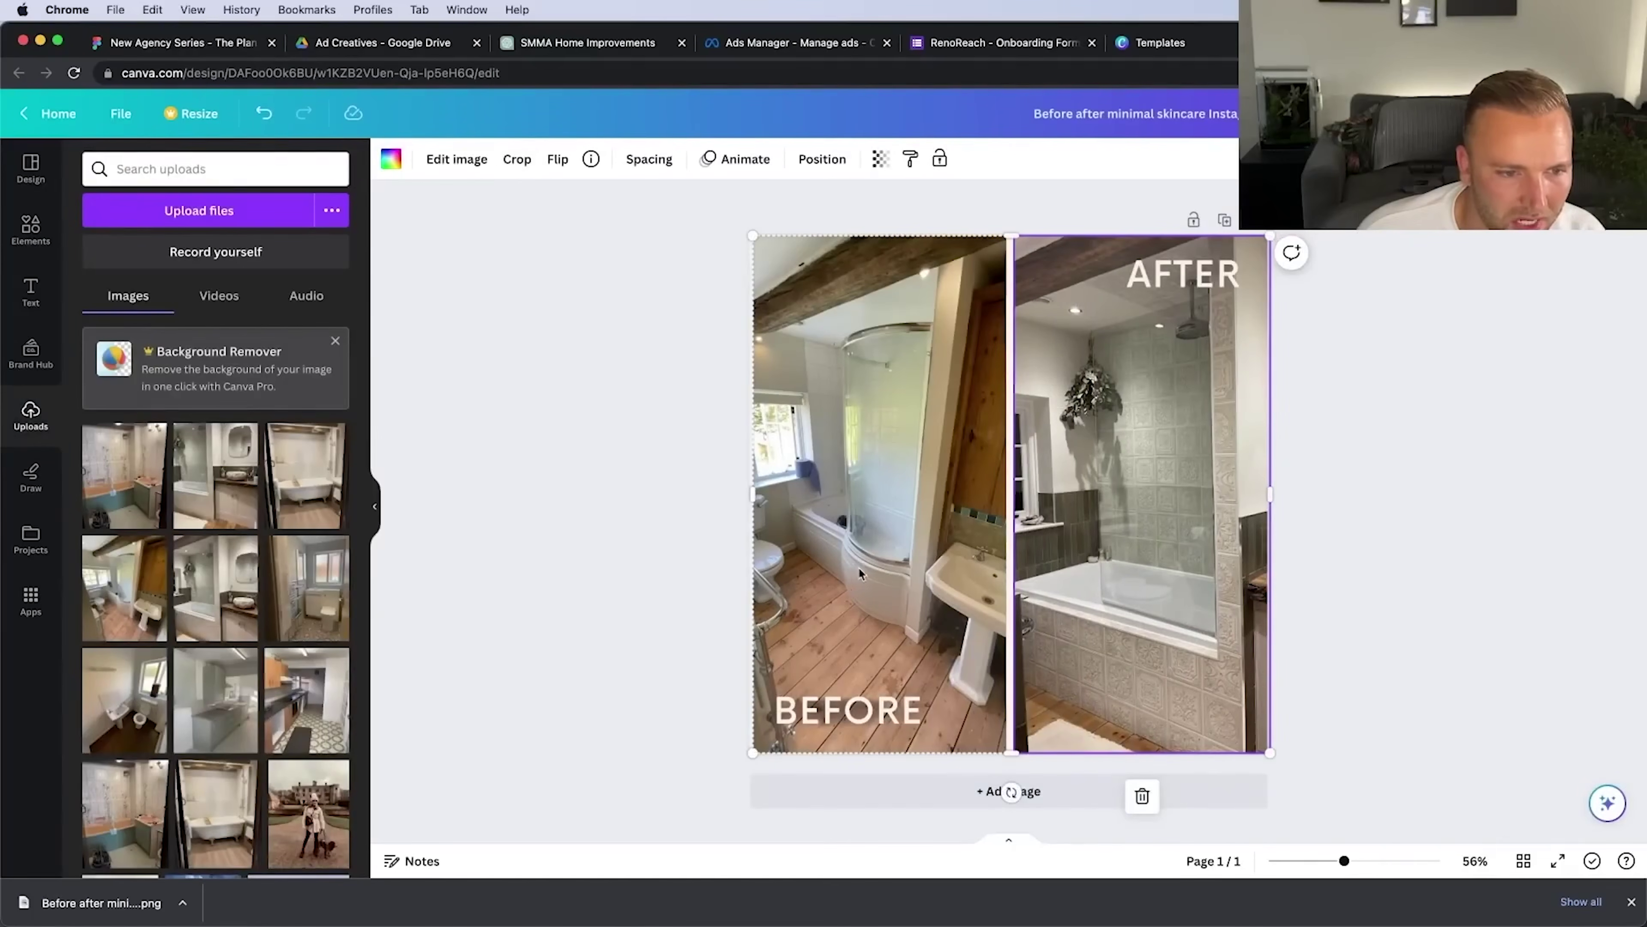
{"action": "double_click", "coordinate": [1229, 556]}
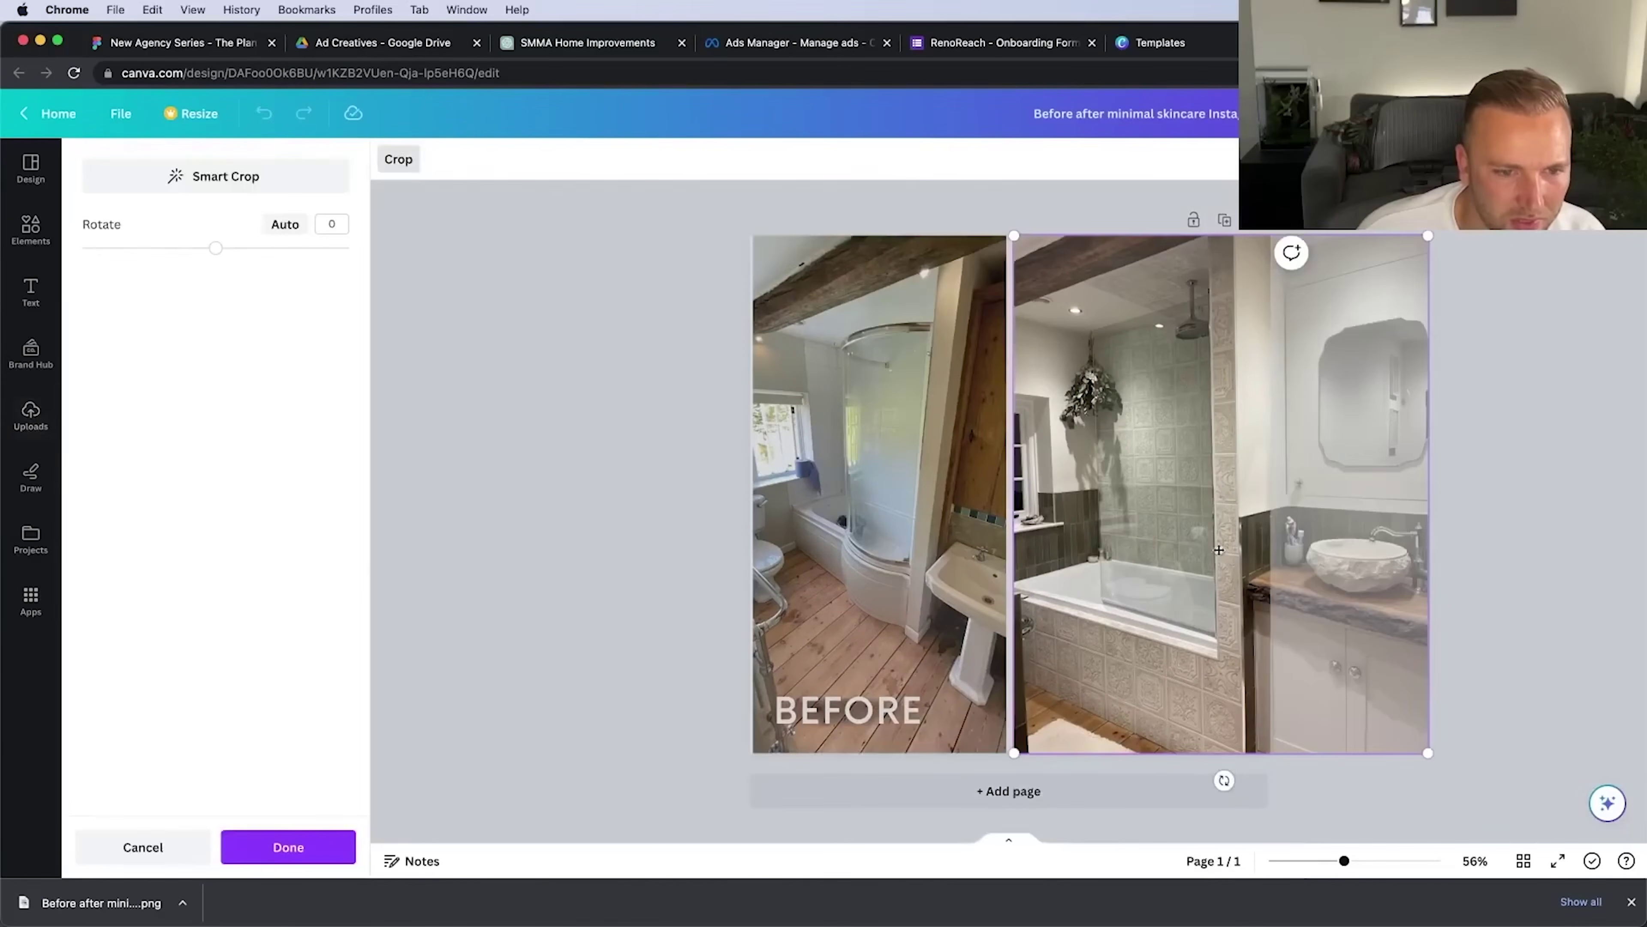
{"action": "left_click", "coordinate": [1541, 521]}
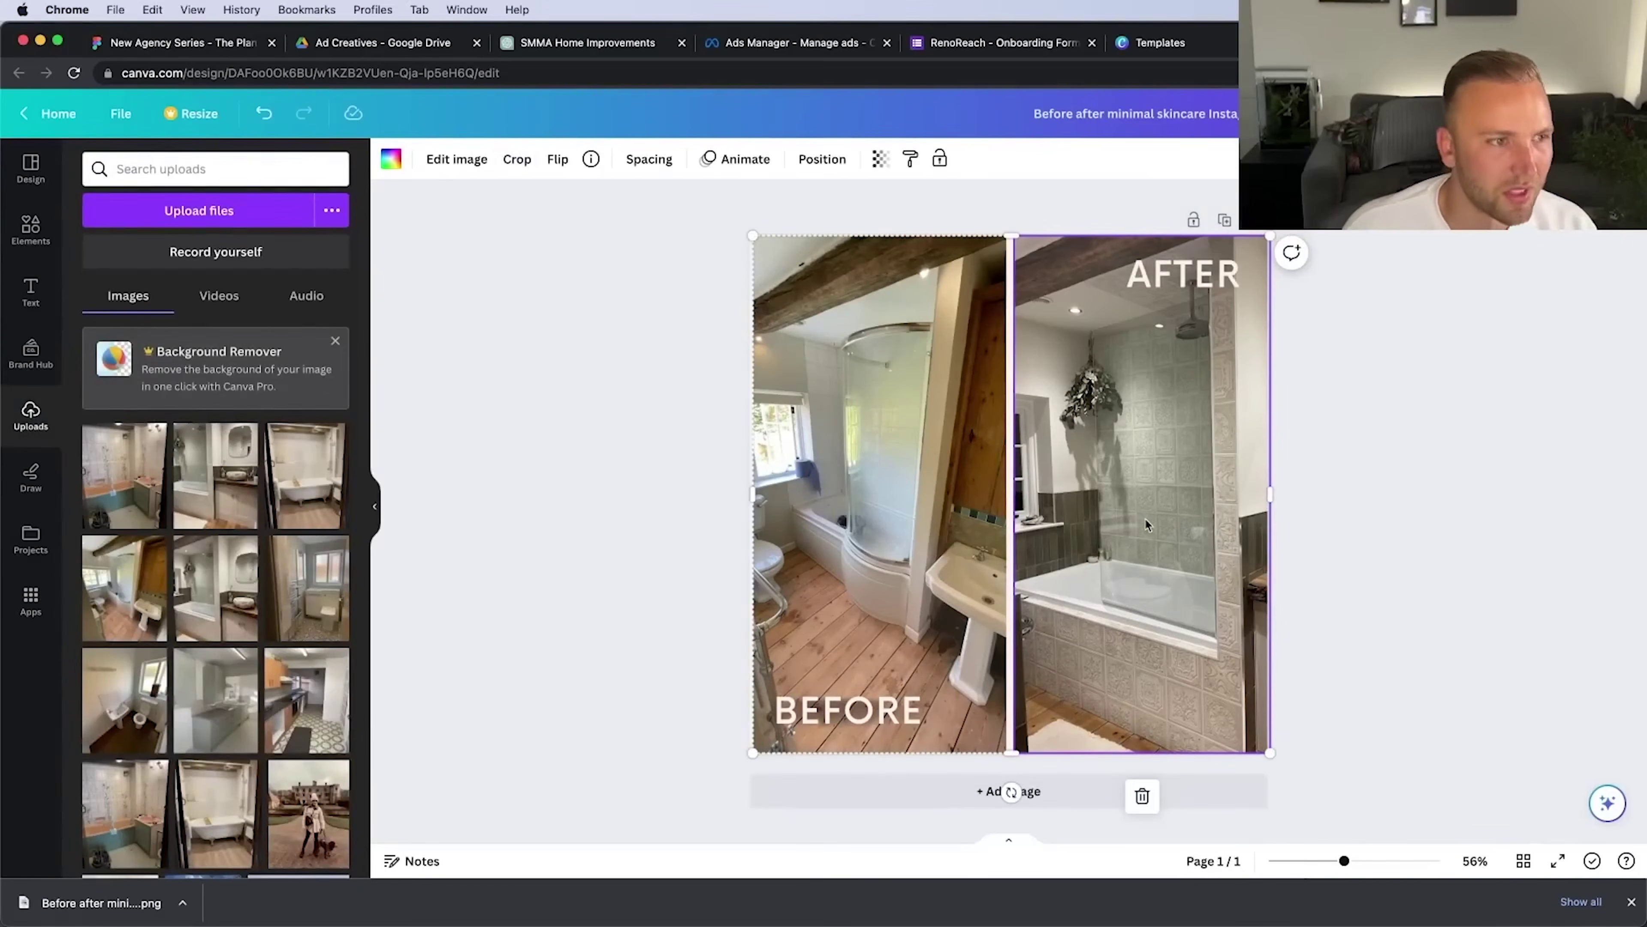
Tile the browser on the left half beside the Notion marketing plan and set the Test line to 3 creatives
{"action": "left_click", "coordinate": [1437, 381]}
{"action": "key", "text": "alt+space"}
{"action": "type", "text": "lef"}
{"action": "key", "text": "Return"}
{"action": "double_click", "coordinate": [976, 797]}
{"action": "type", "text": "3"}
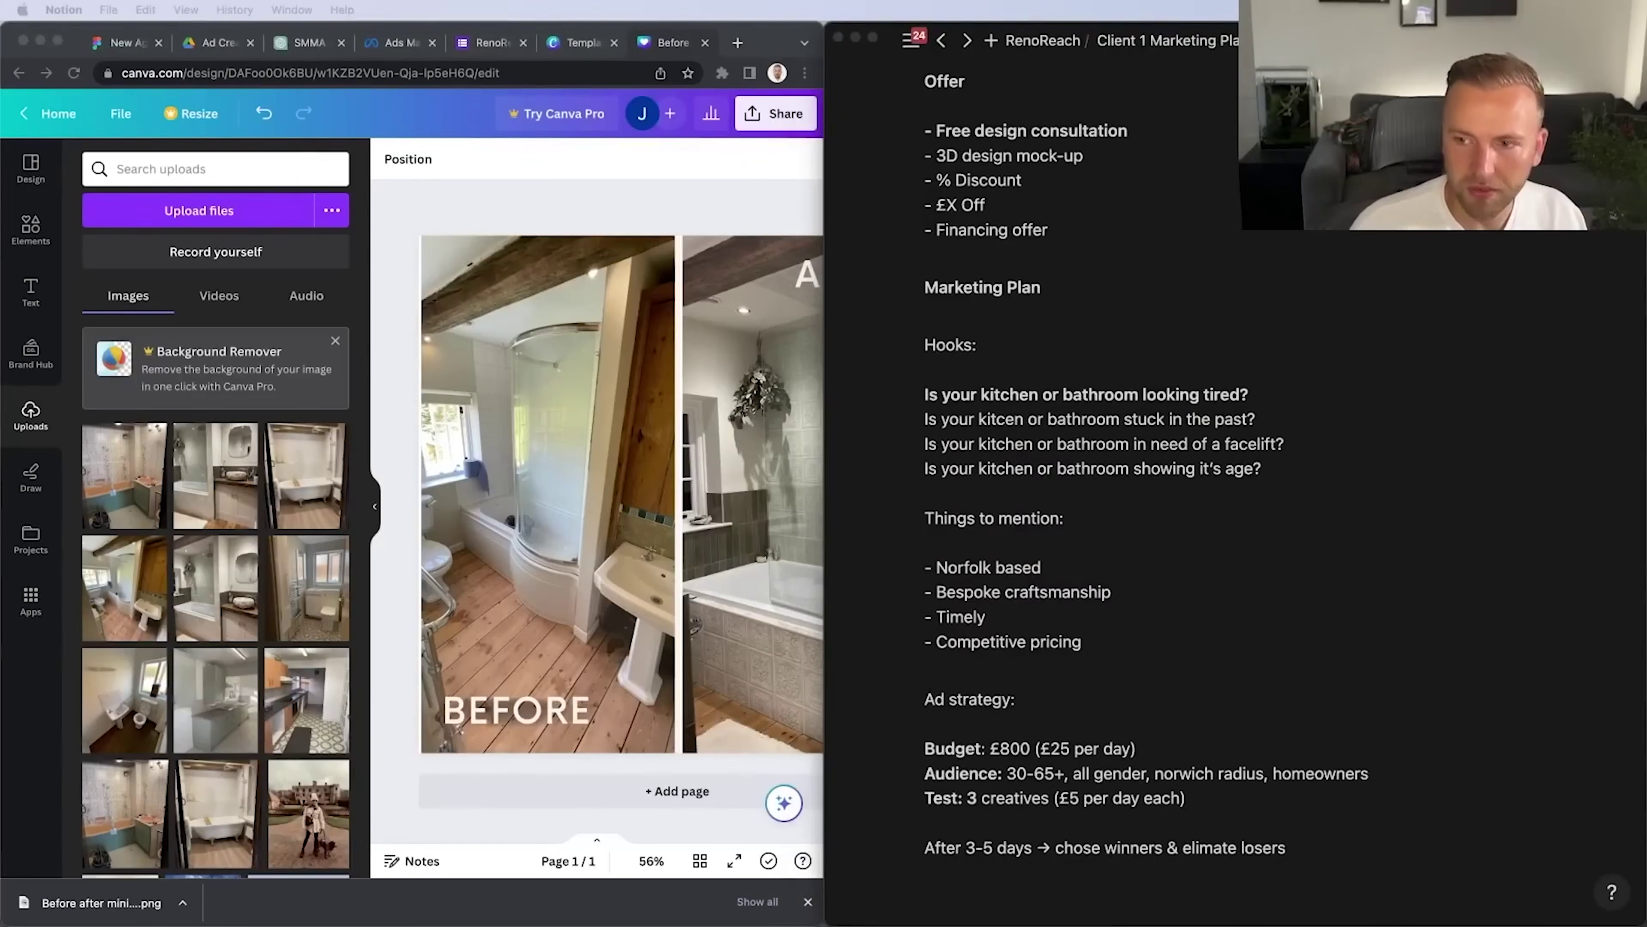
Change the per-creative test budget in the ad strategy to £8 per day each
{"action": "left_click", "coordinate": [1079, 798]}
{"action": "key", "text": "BackSpace"}
{"action": "type", "text": "8"}
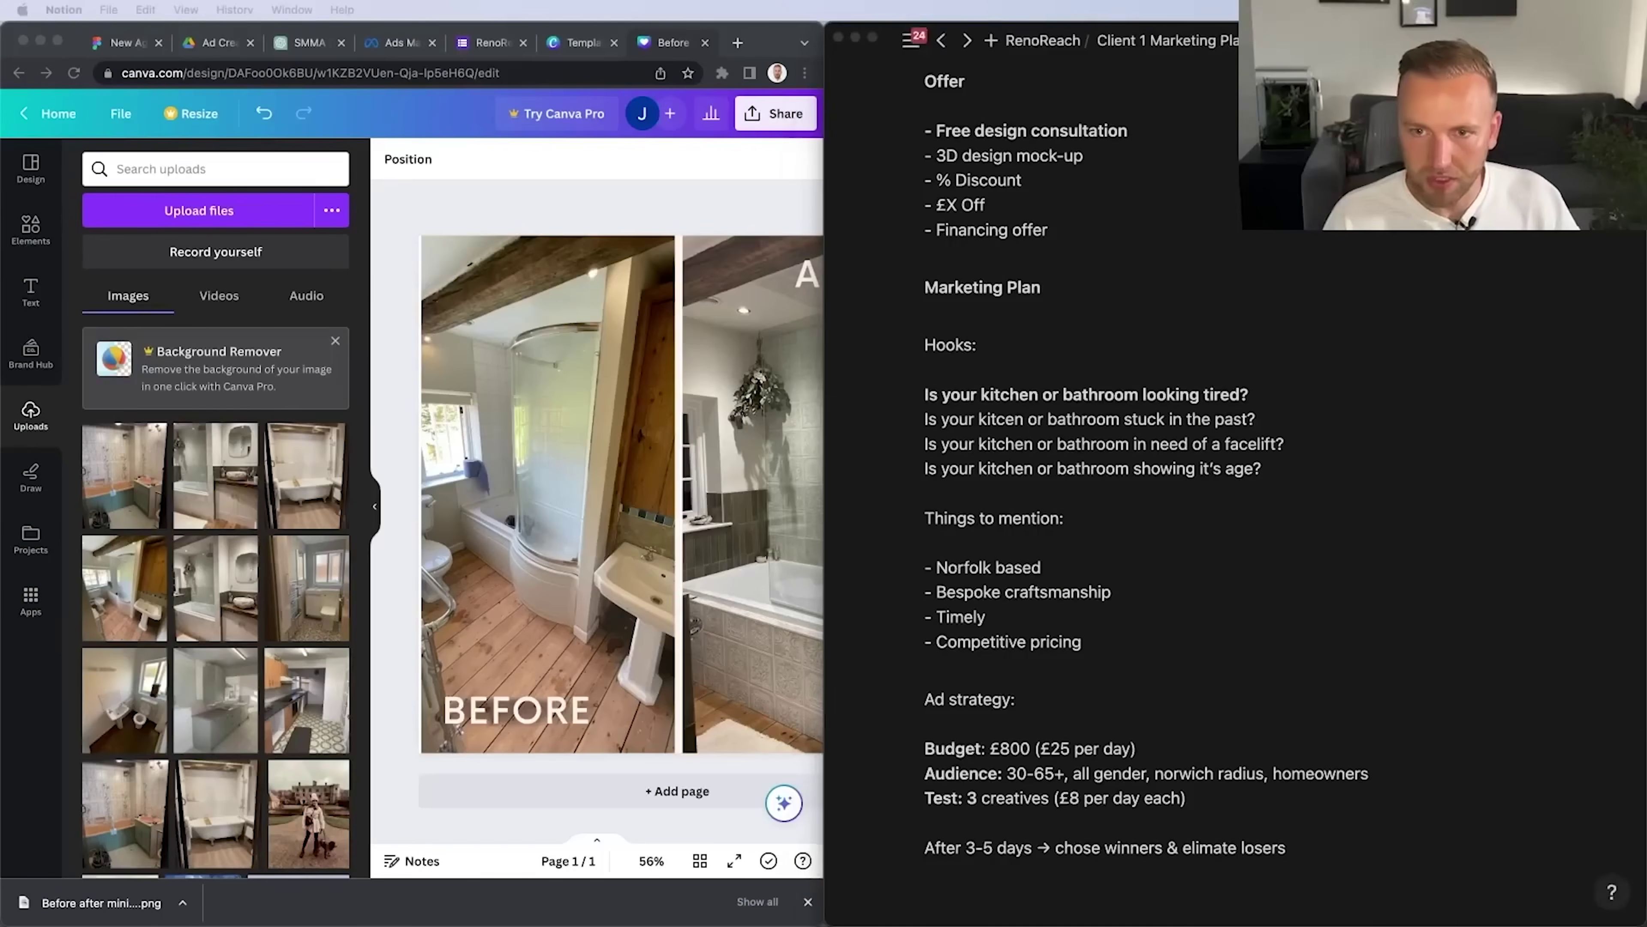
{"action": "left_click", "coordinate": [1459, 623]}
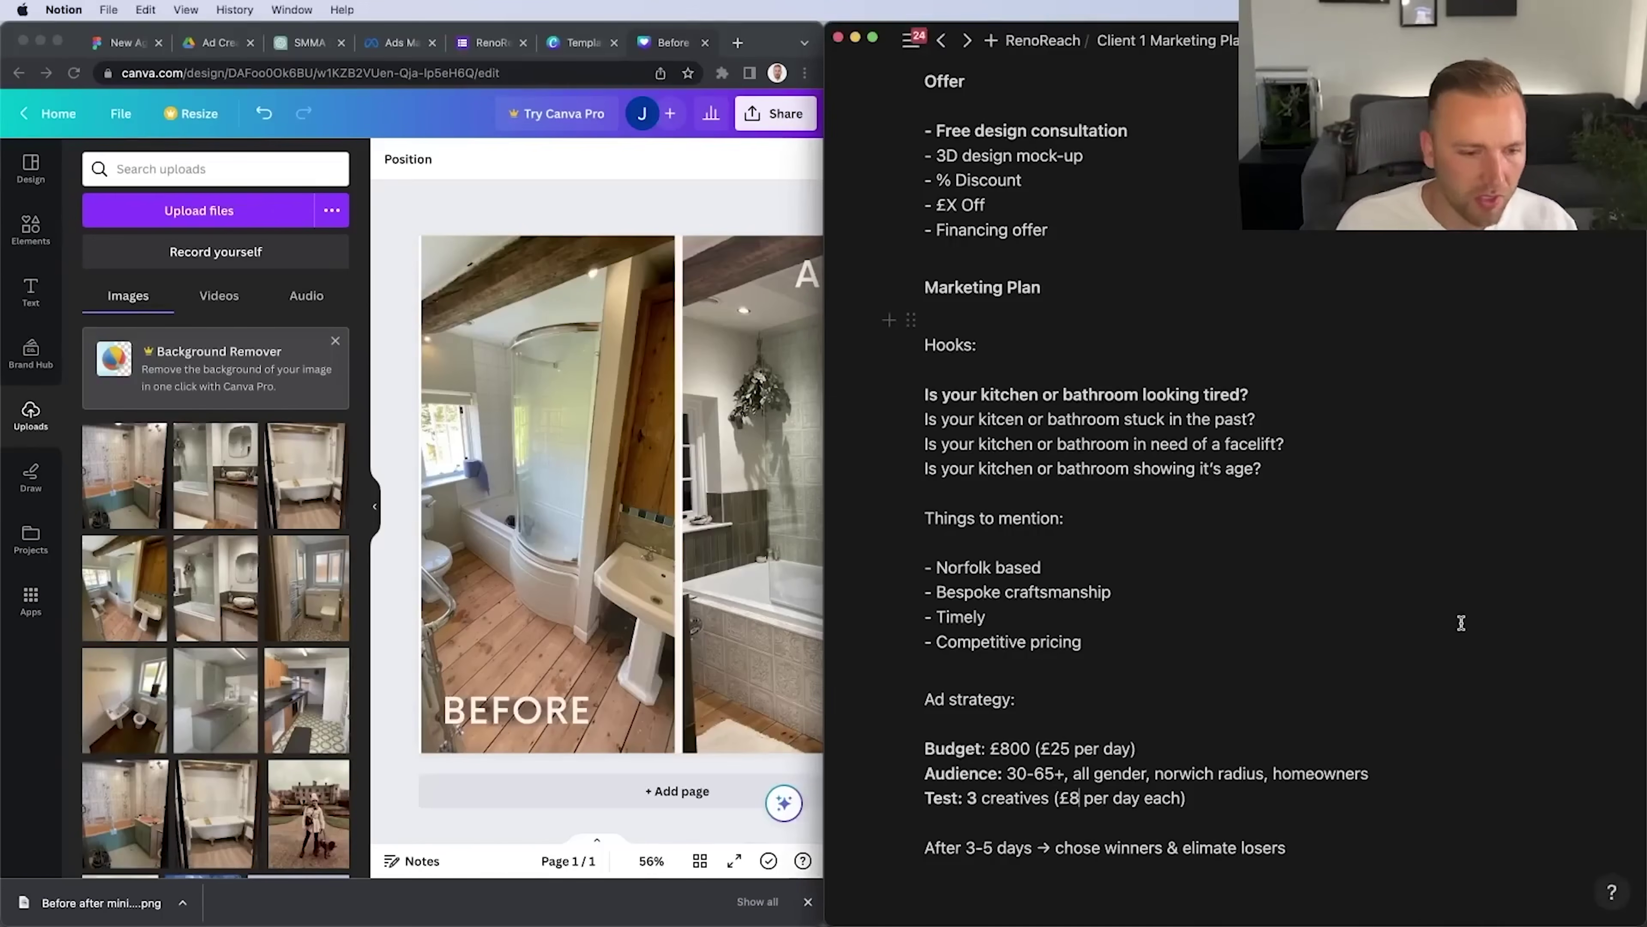
{"action": "left_click", "coordinate": [1078, 798]}
{"action": "key", "text": "BackSpace"}
{"action": "type", "text": "5"}
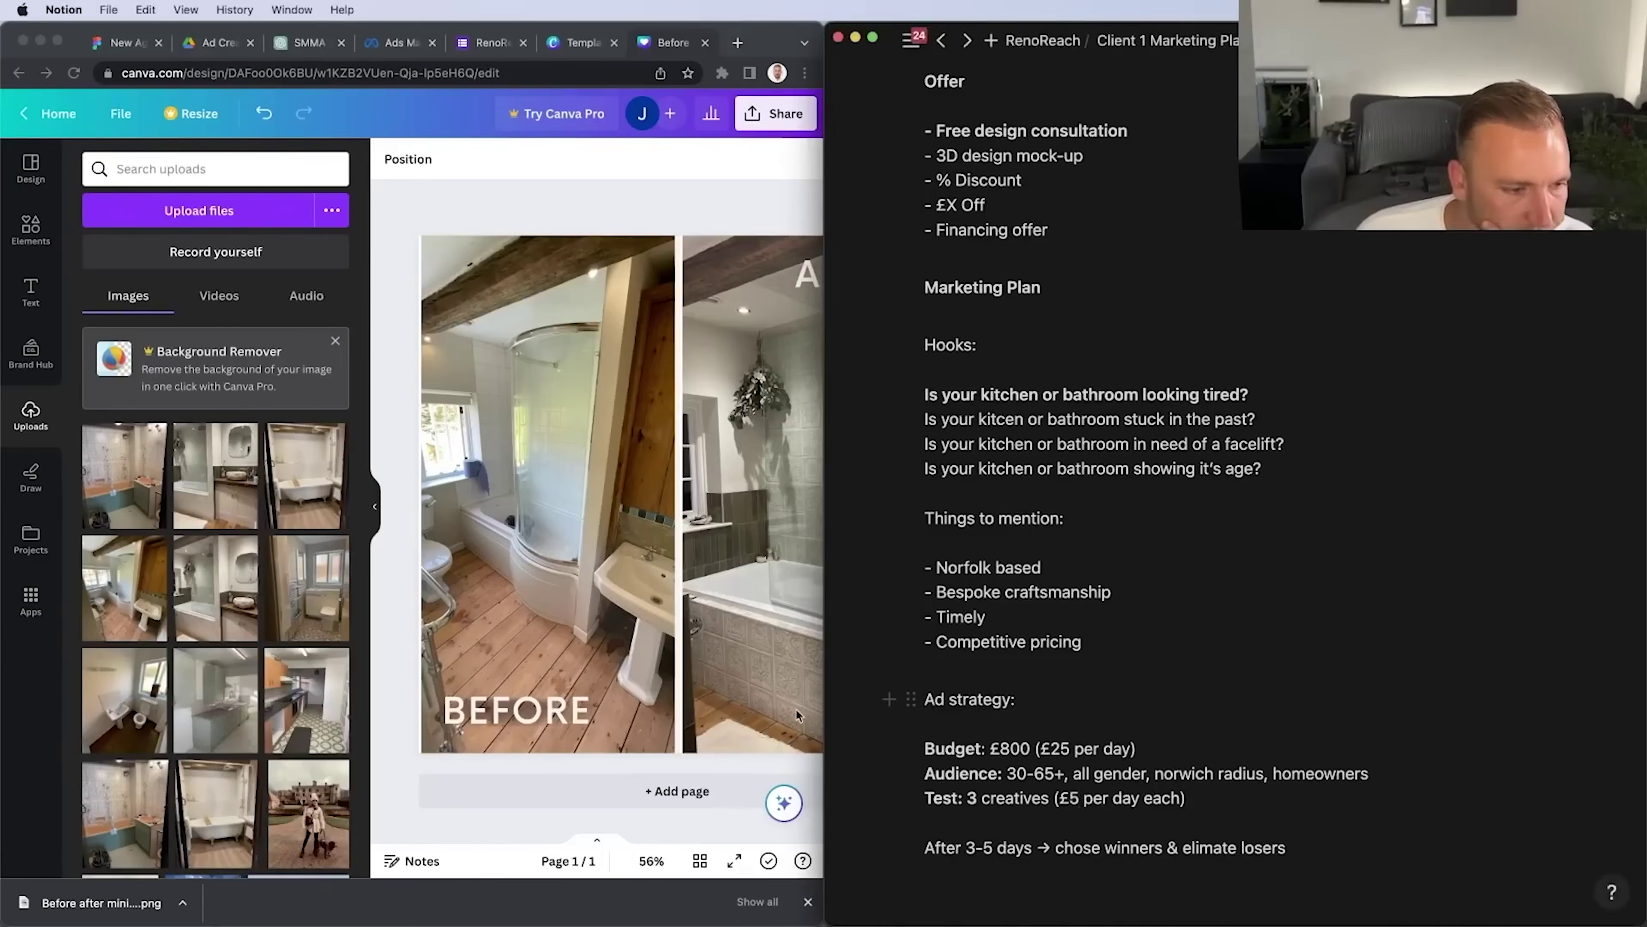
{"action": "key", "text": "super+z"}
Switch to the Meta Ads Manager campaigns page and expand the browser window to full width
{"action": "left_click", "coordinate": [645, 206]}
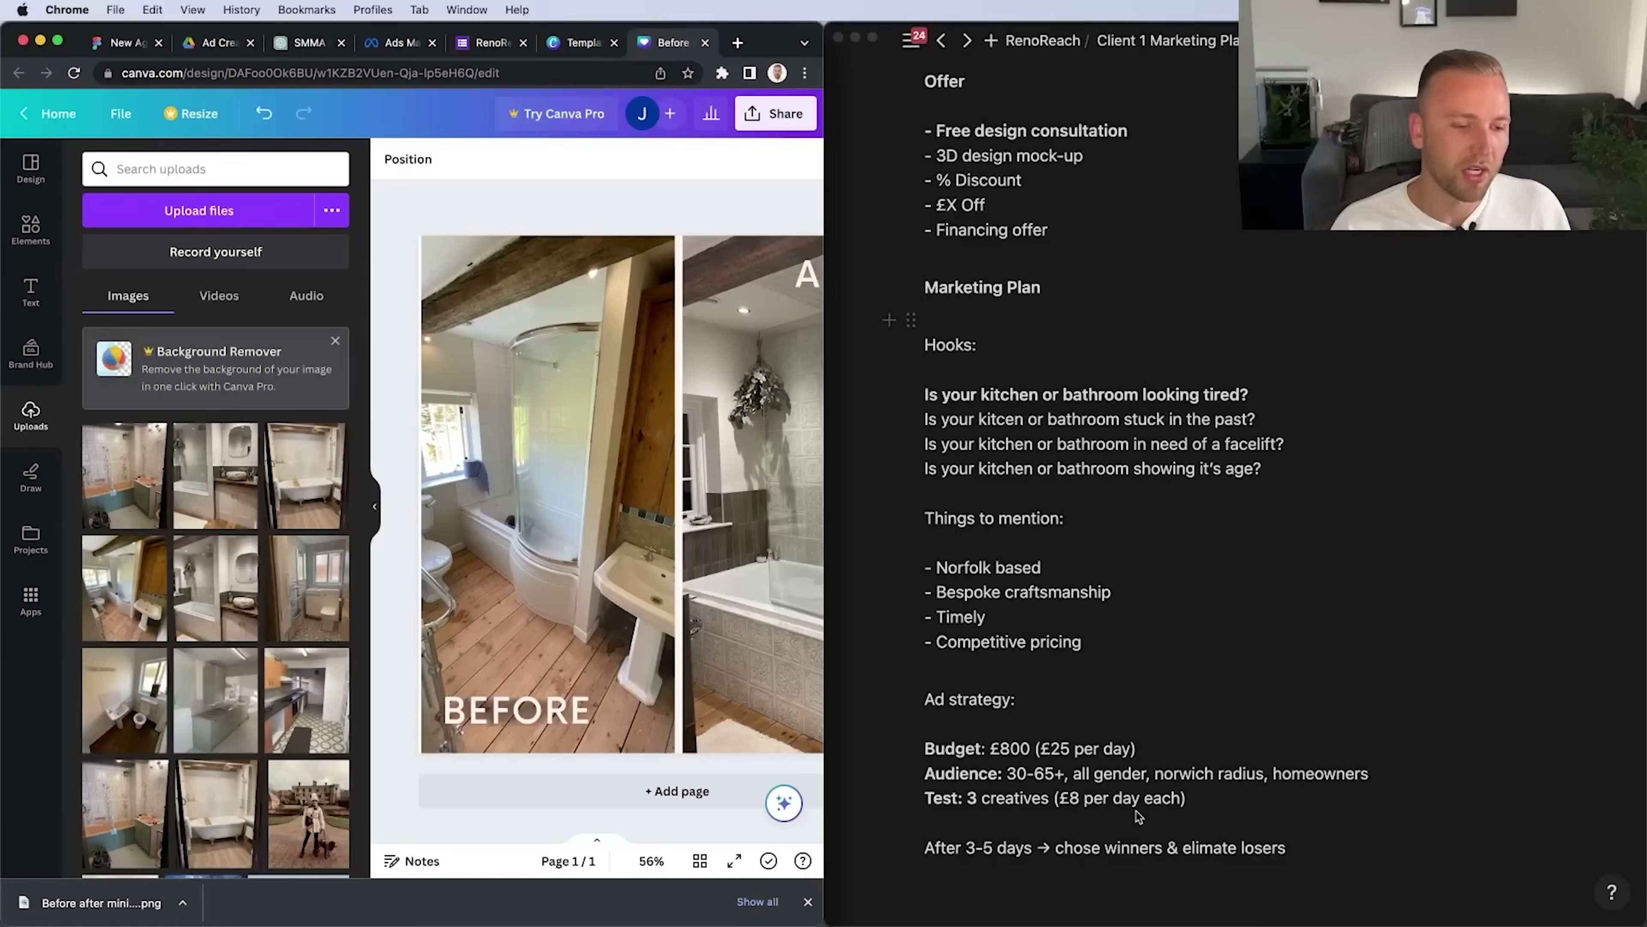
{"action": "key", "text": "super+Tab"}
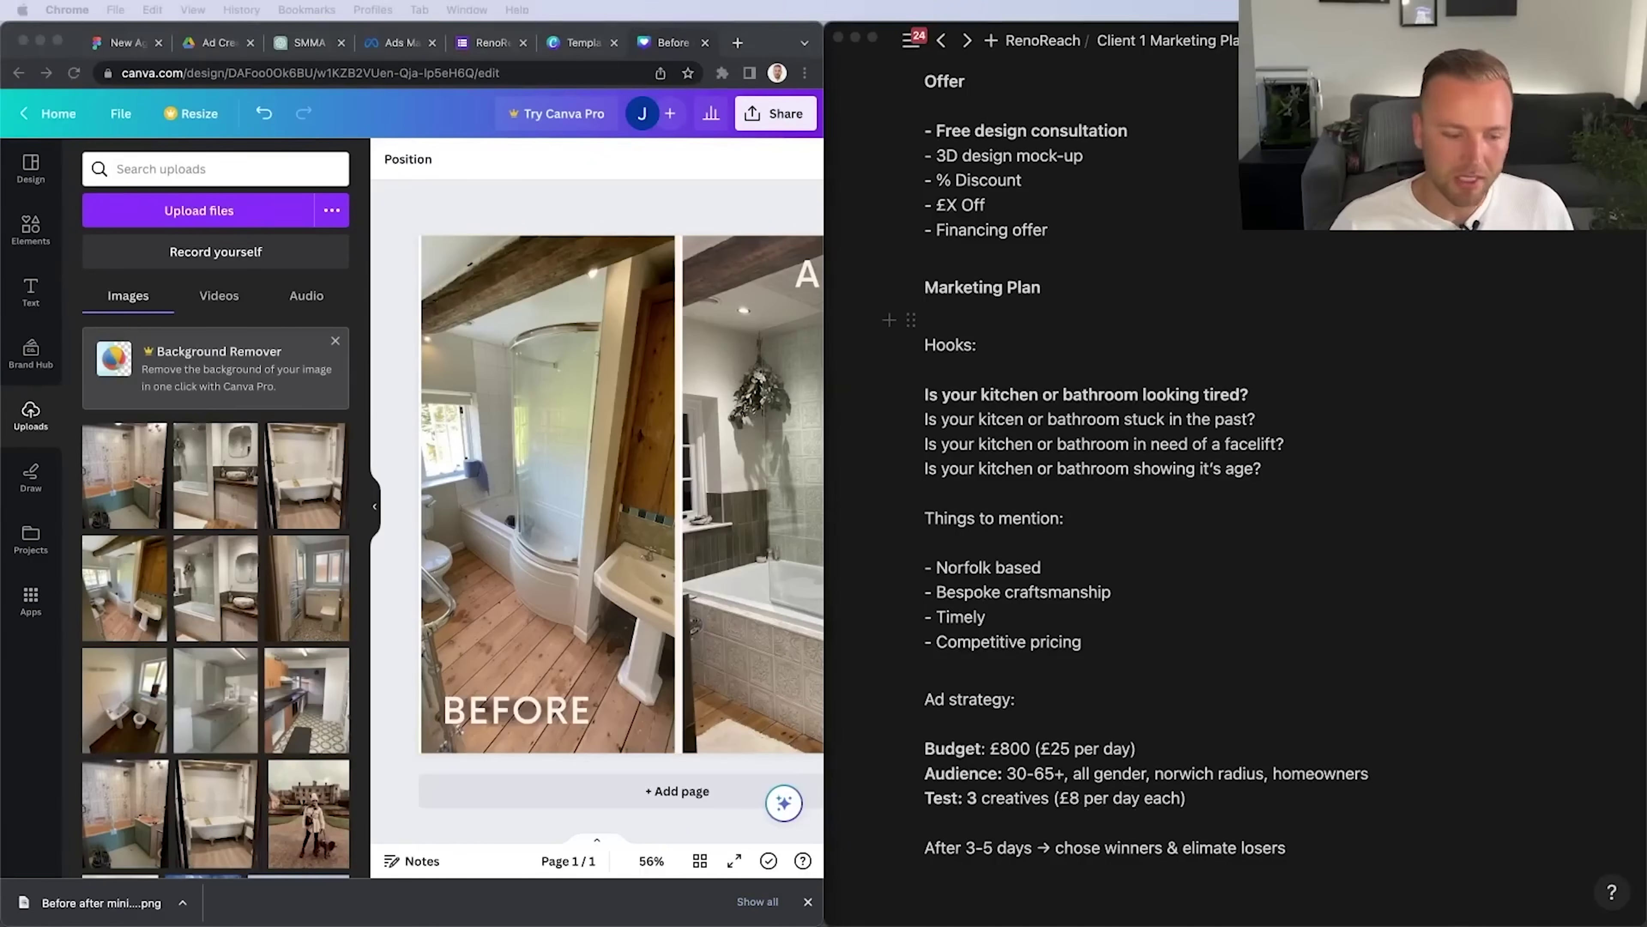
{"action": "left_click", "coordinate": [633, 185]}
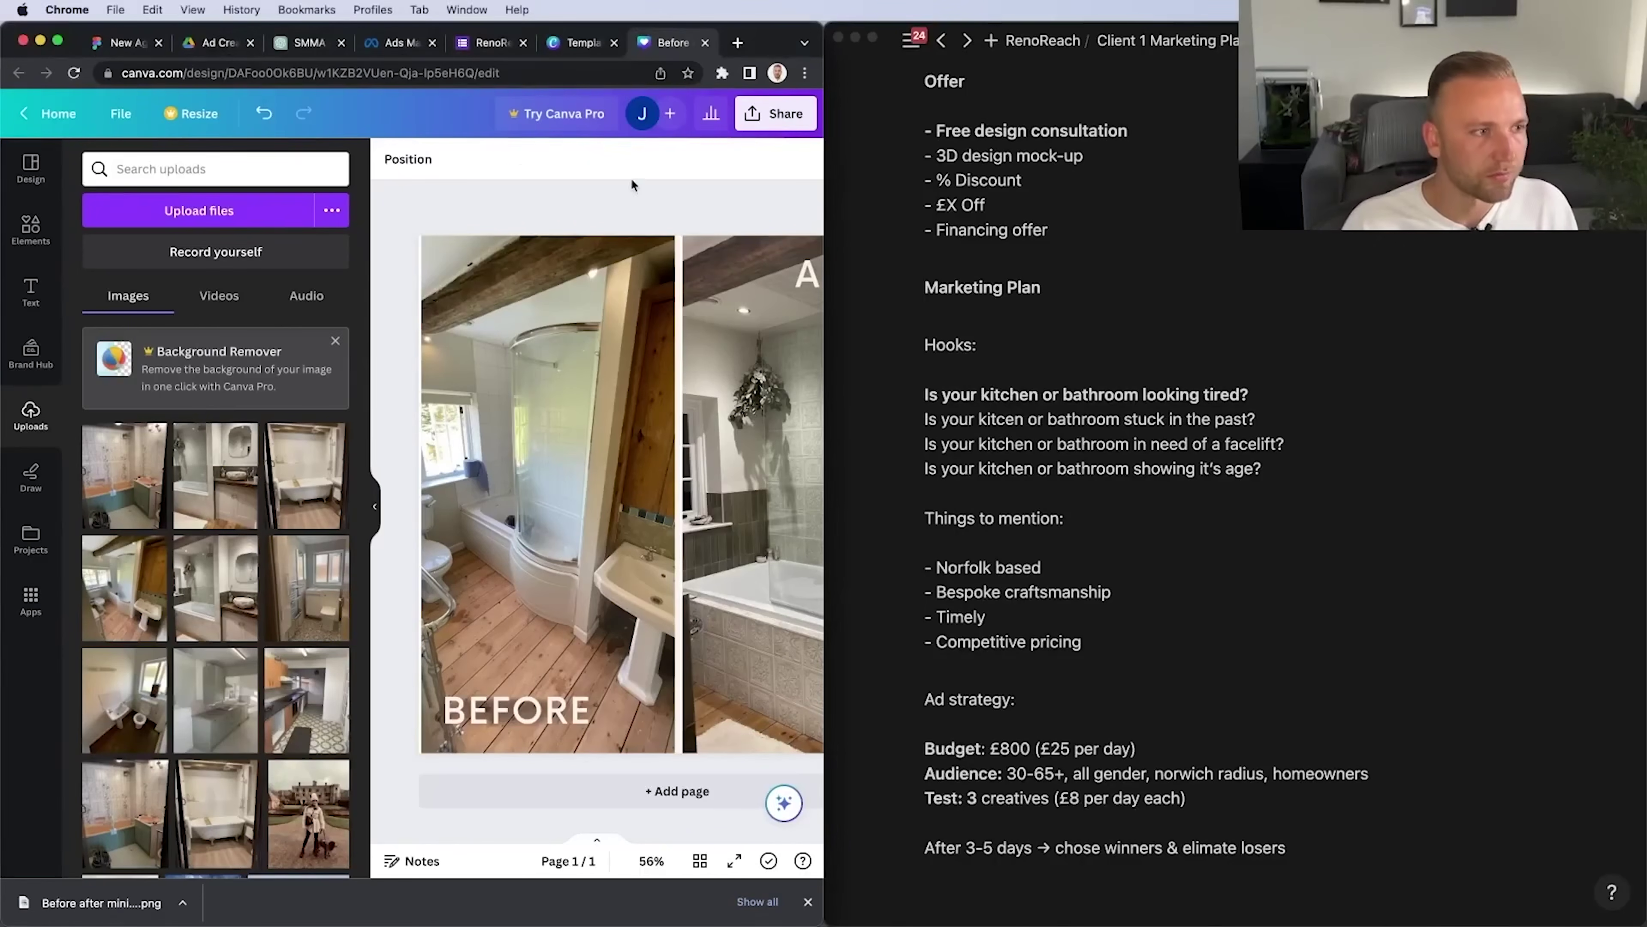
{"action": "left_click", "coordinate": [123, 42]}
{"action": "scroll", "coordinate": [508, 569], "scroll_direction": "up", "scroll_amount": 3}
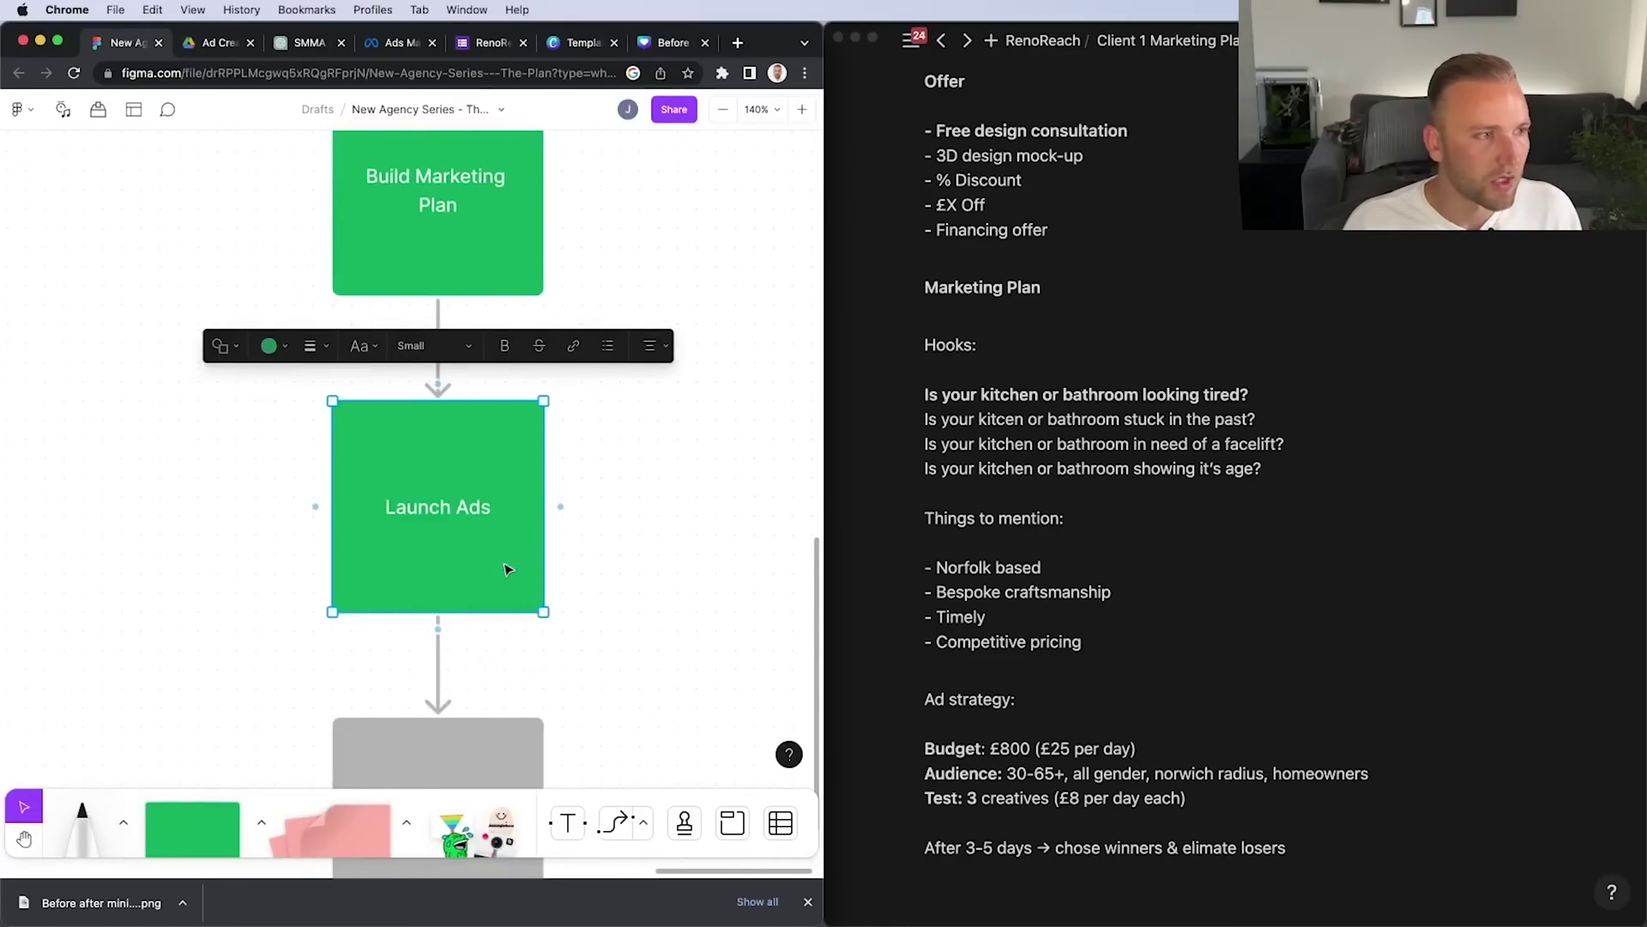
{"action": "left_click", "coordinate": [394, 42]}
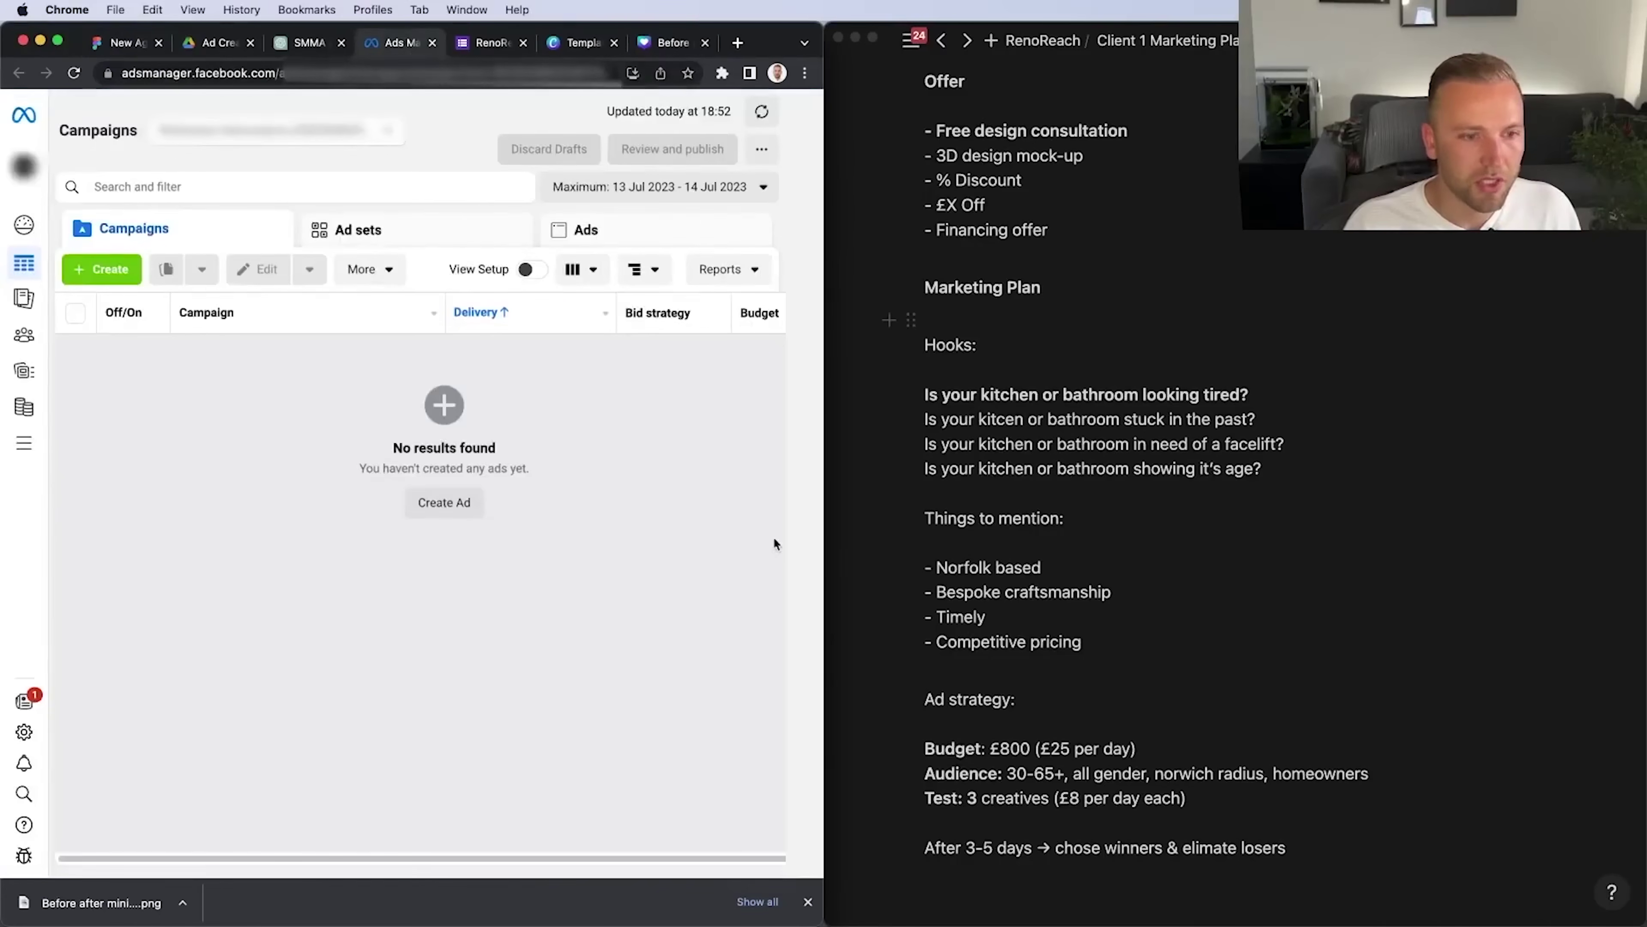
{"action": "double_click", "coordinate": [819, 522]}
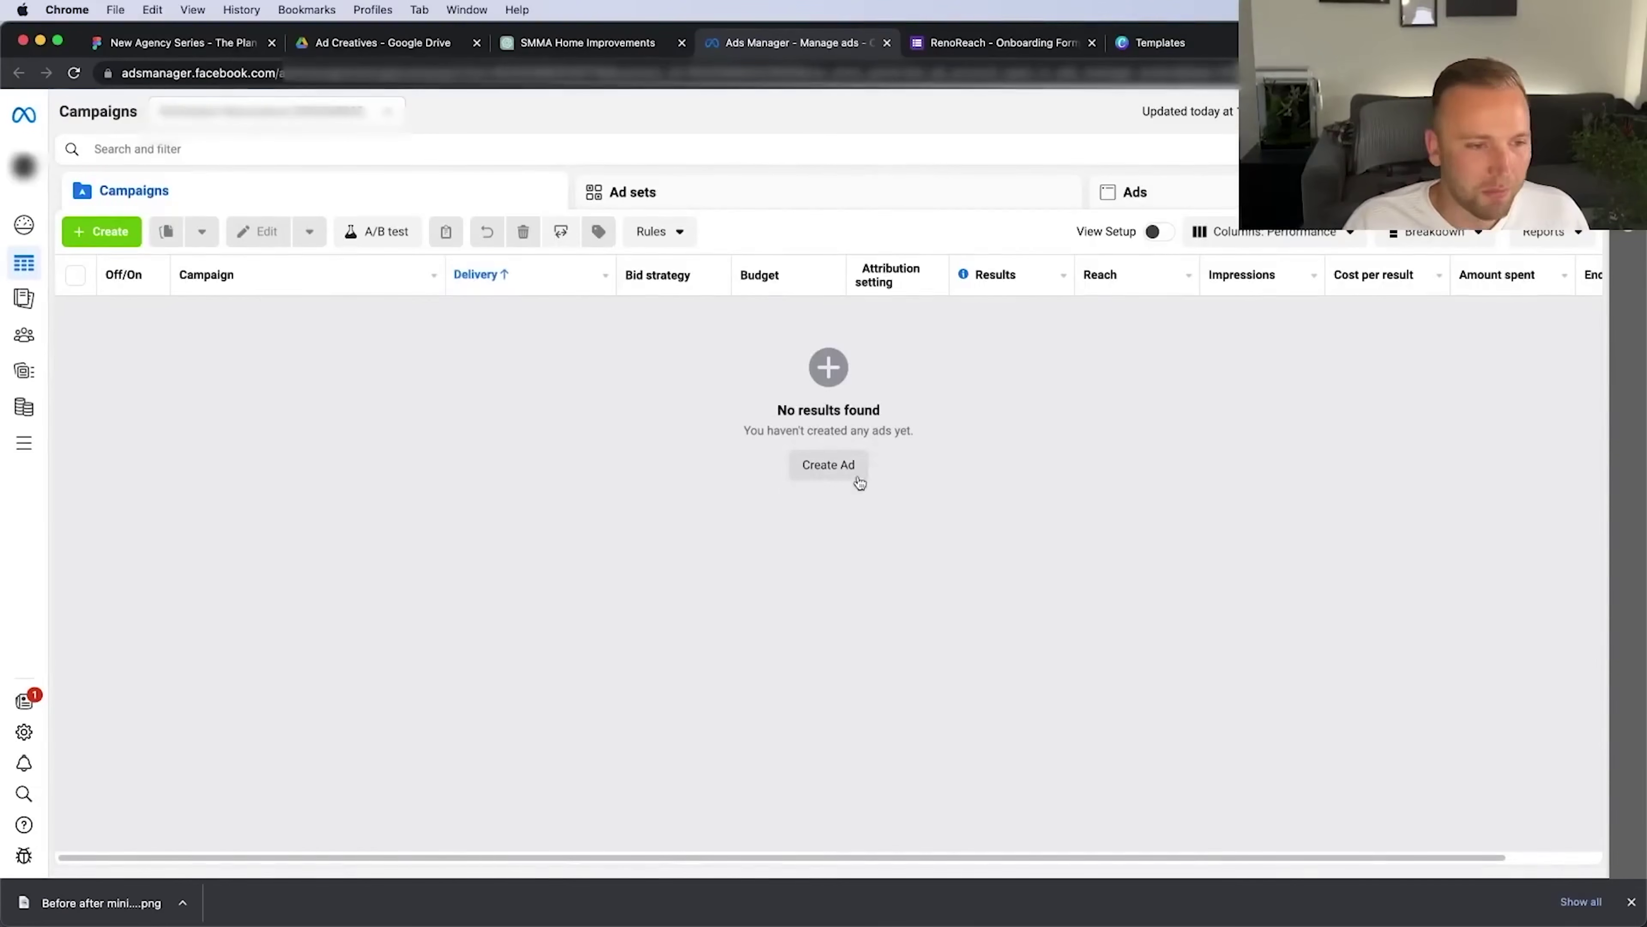
Create a new ad campaign with the Leads objective
{"action": "left_click", "coordinate": [830, 466]}
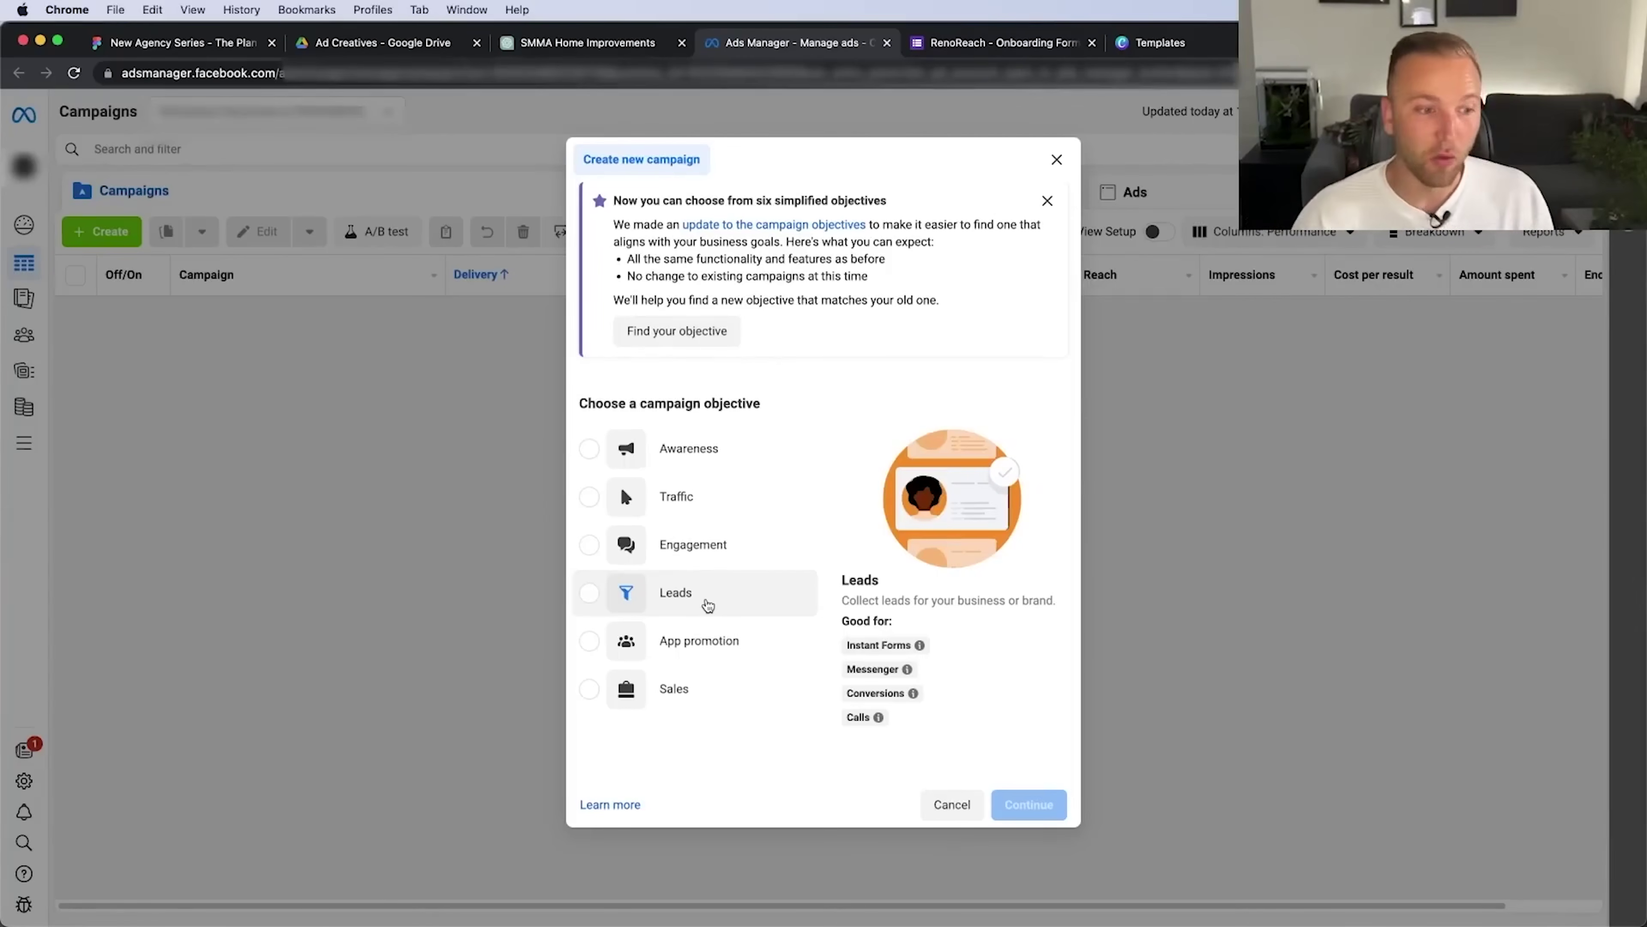
{"action": "left_click", "coordinate": [707, 605]}
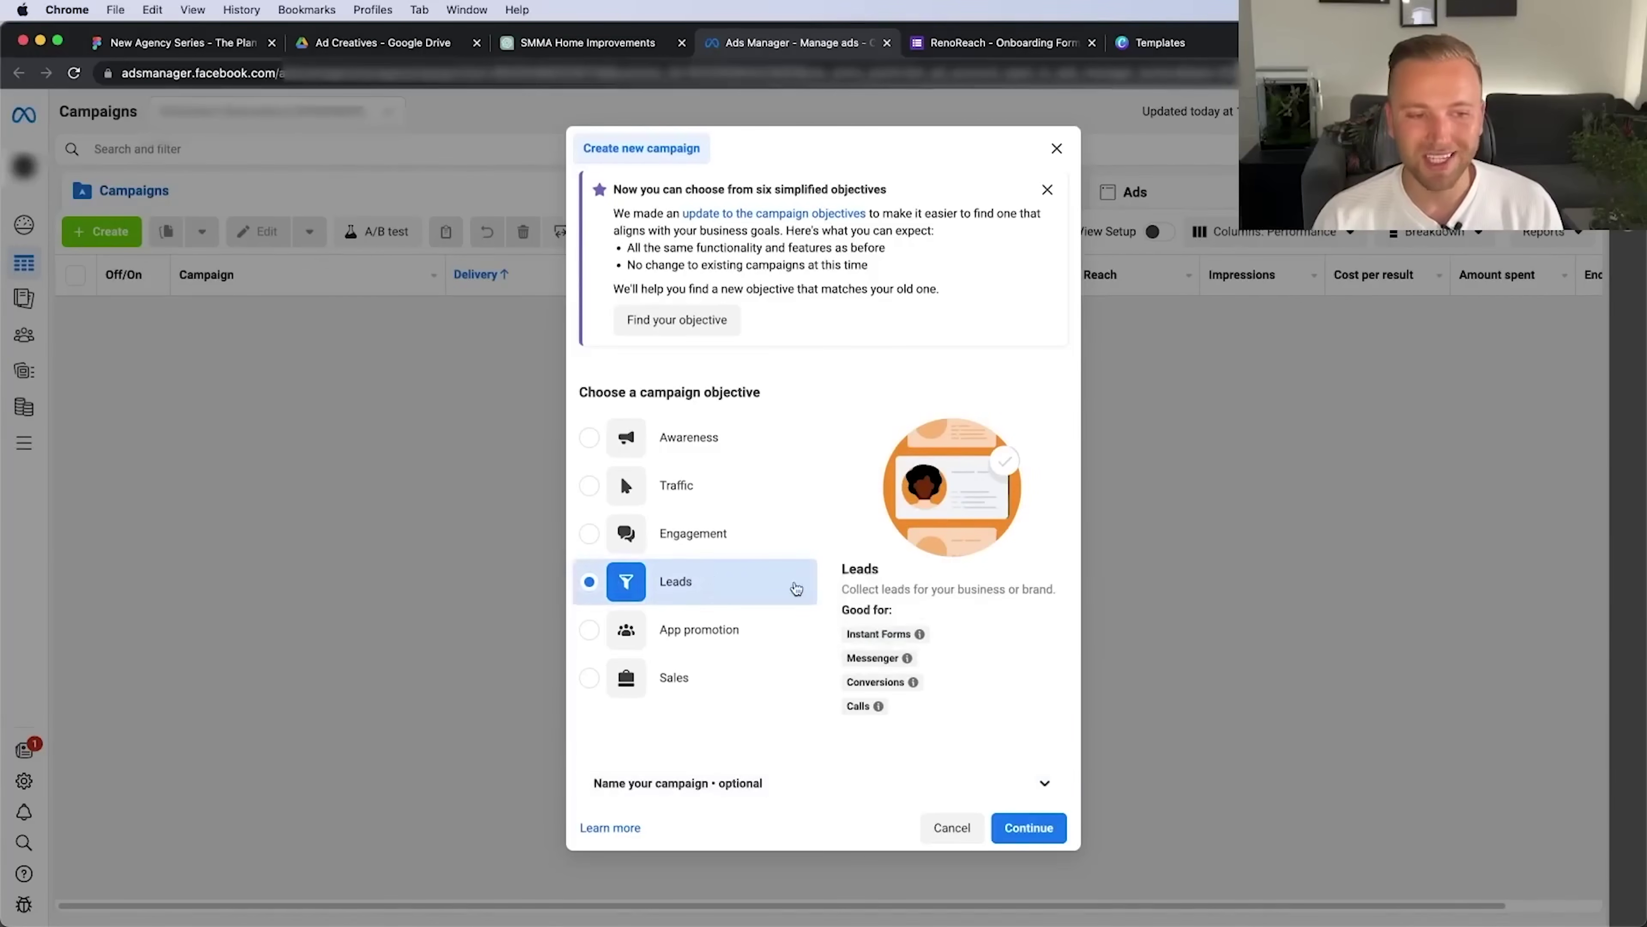
{"action": "left_click", "coordinate": [1031, 828]}
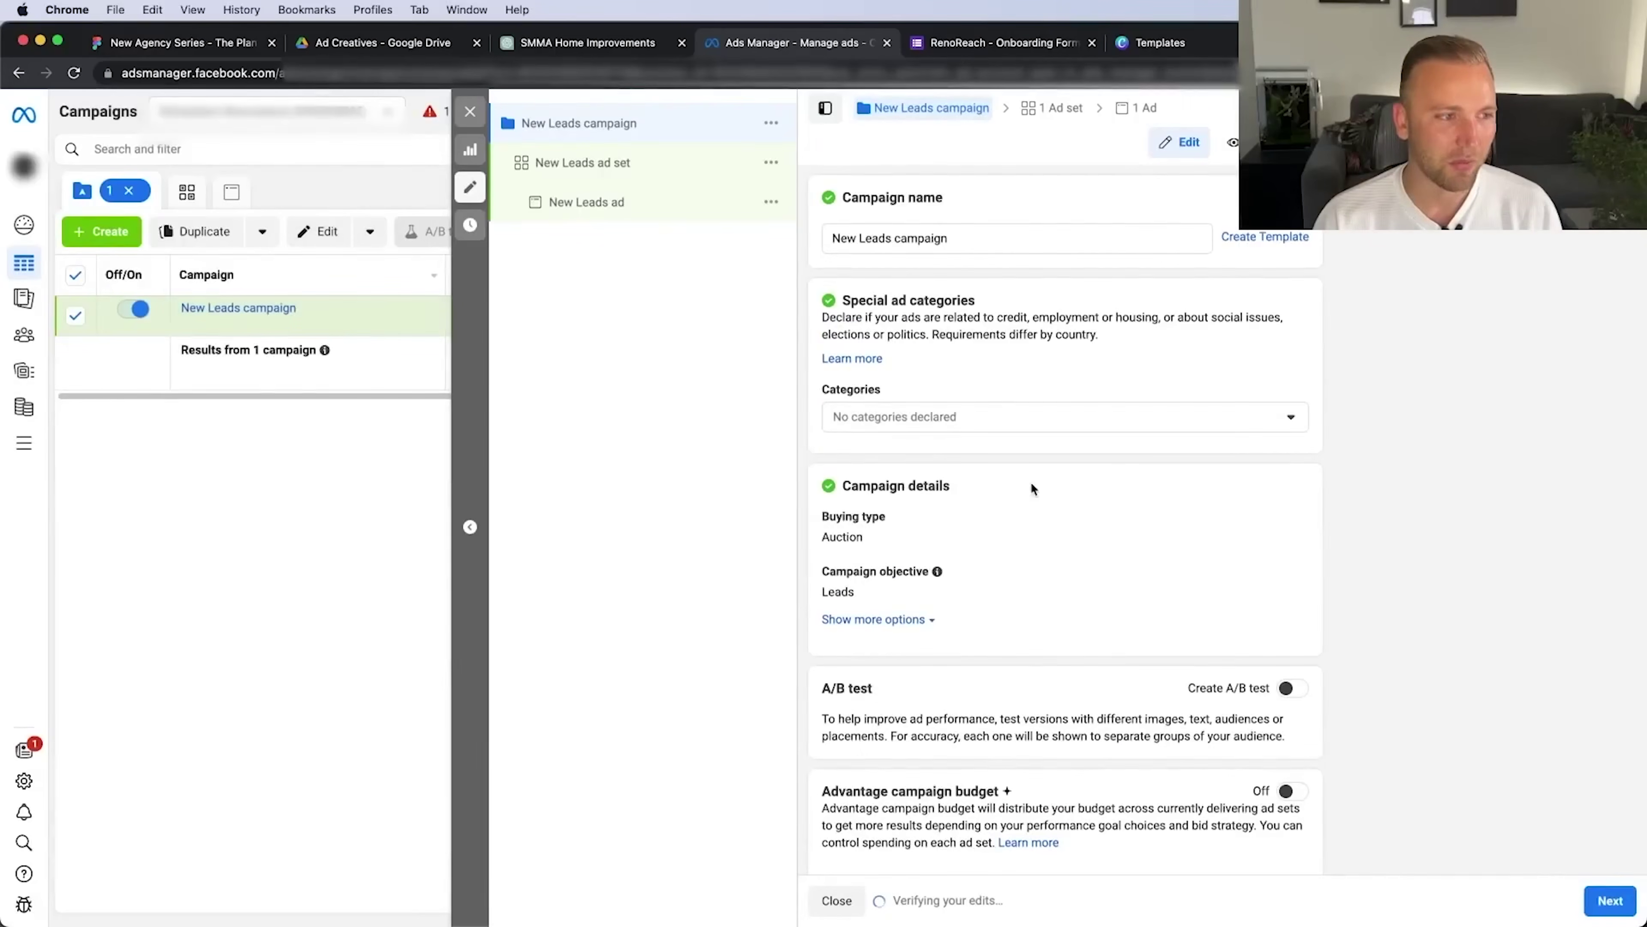
Name the campaign "TOF - Lead Form" and continue to the ad set settings
{"action": "triple_click", "coordinate": [860, 234]}
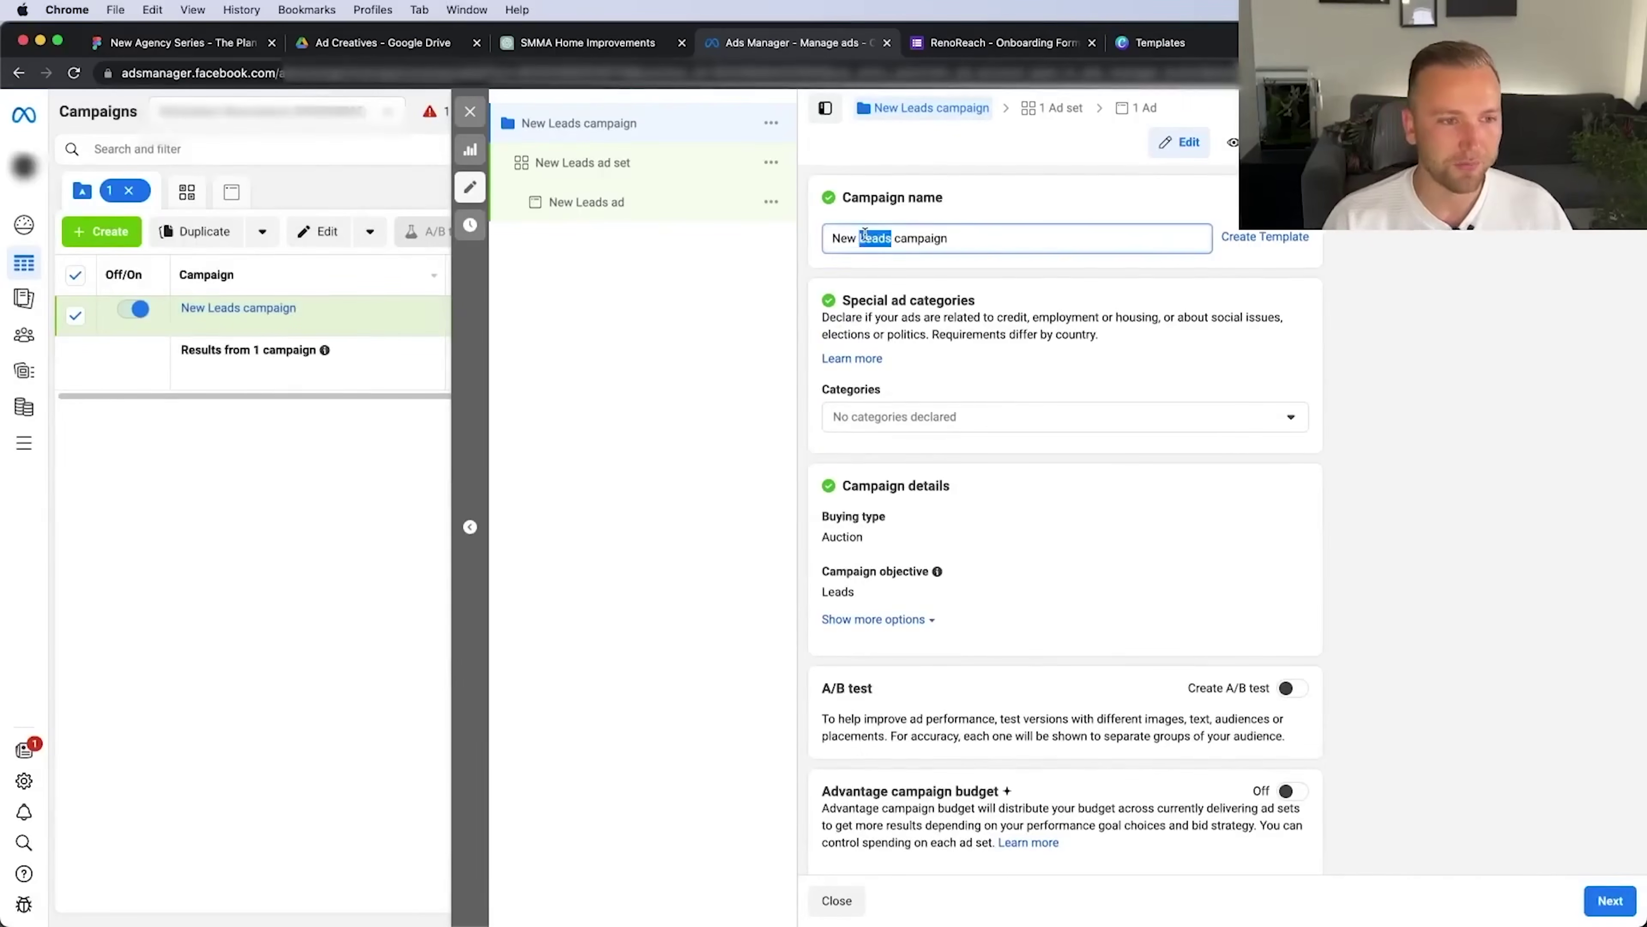
{"action": "key", "text": "super+equal"}
{"action": "key", "text": "super+equal"}
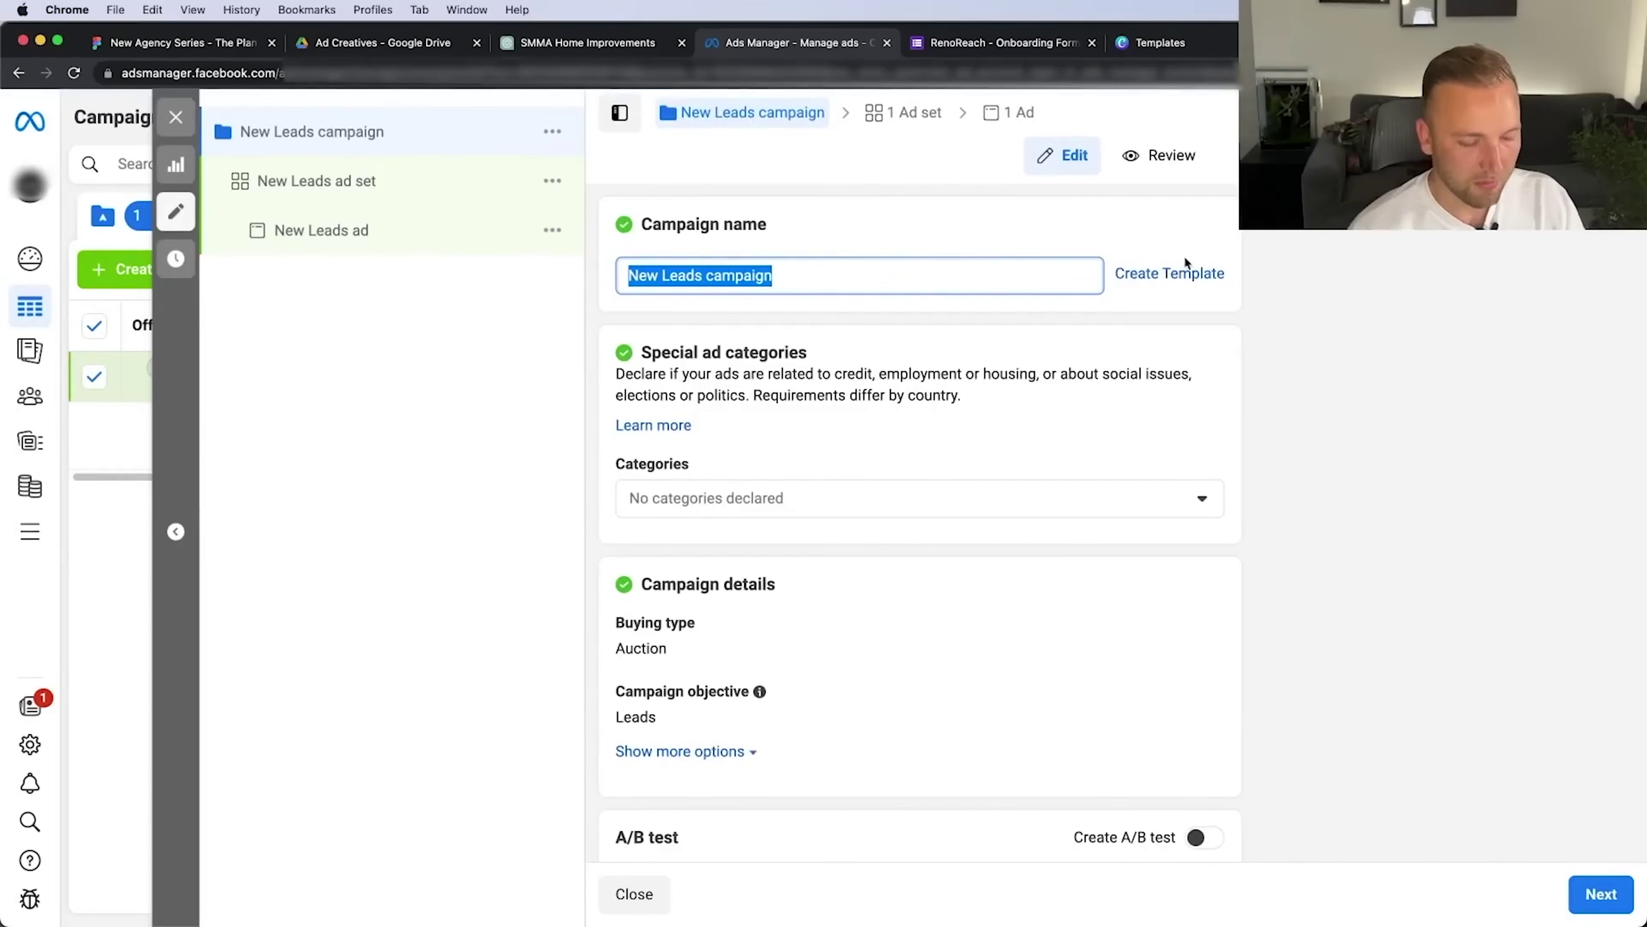
{"action": "key", "text": "BackSpace"}
{"action": "type", "text": "Lead Form"}
{"action": "left_click", "coordinate": [629, 275]}
{"action": "type", "text": "TOF -"}
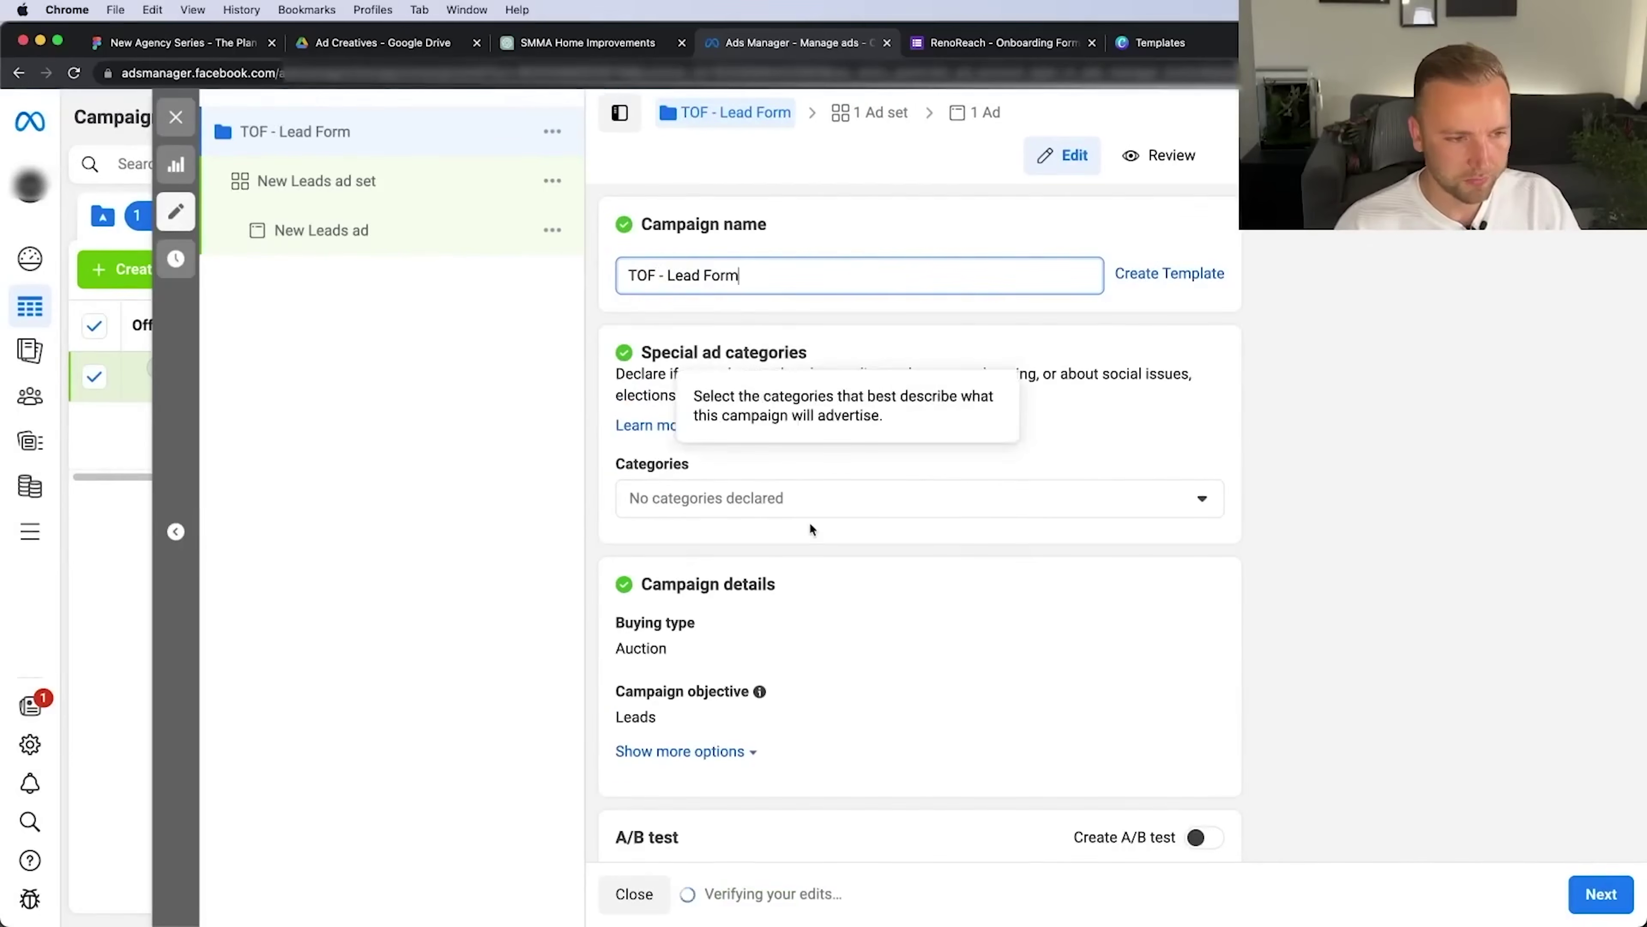
{"action": "scroll", "coordinate": [812, 529], "scroll_direction": "down", "scroll_amount": 3}
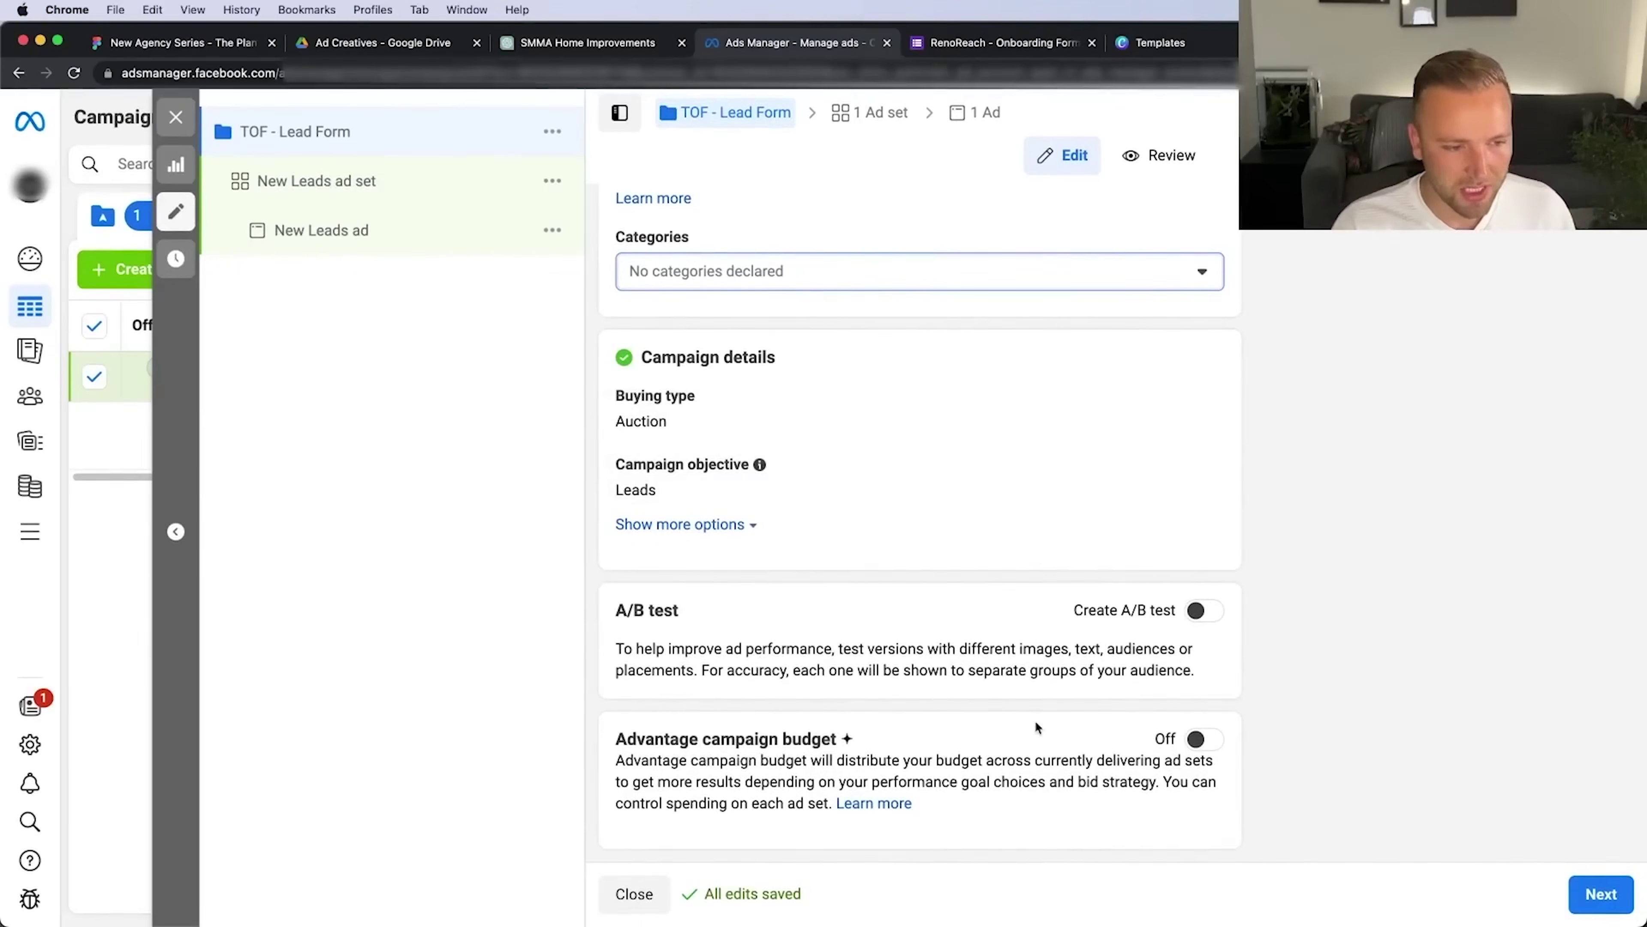
{"action": "left_click", "coordinate": [1605, 899]}
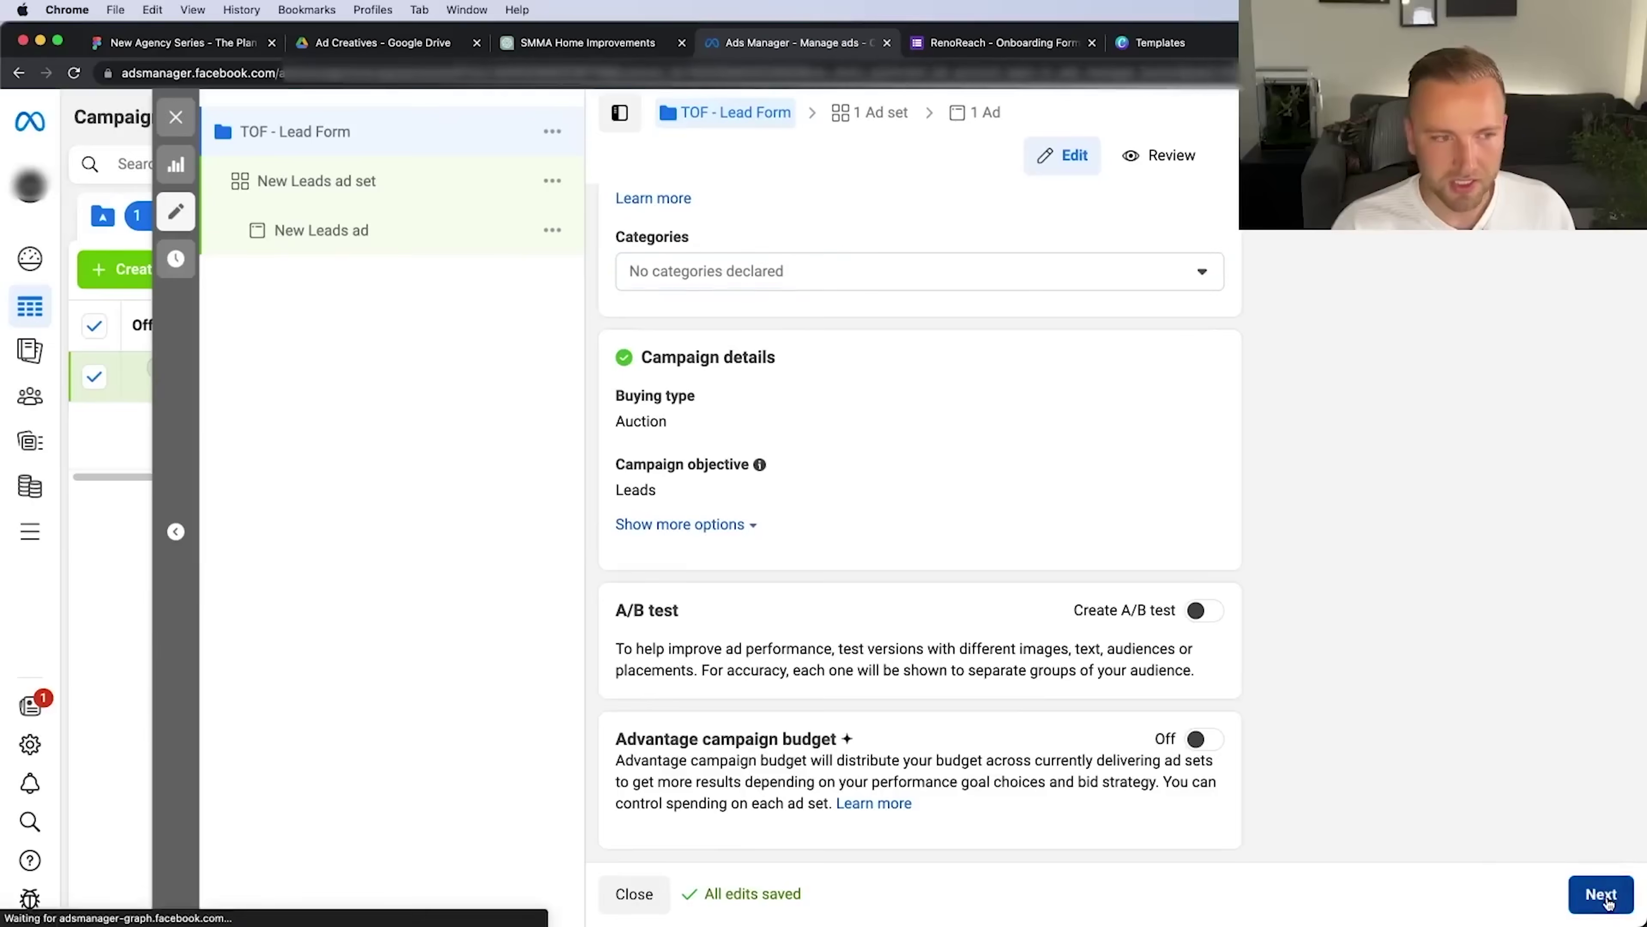
Name the ad set "TOF - Lead Form - Norfolk Homeowners"
{"action": "triple_click", "coordinate": [752, 275]}
{"action": "type", "text": "TO"}
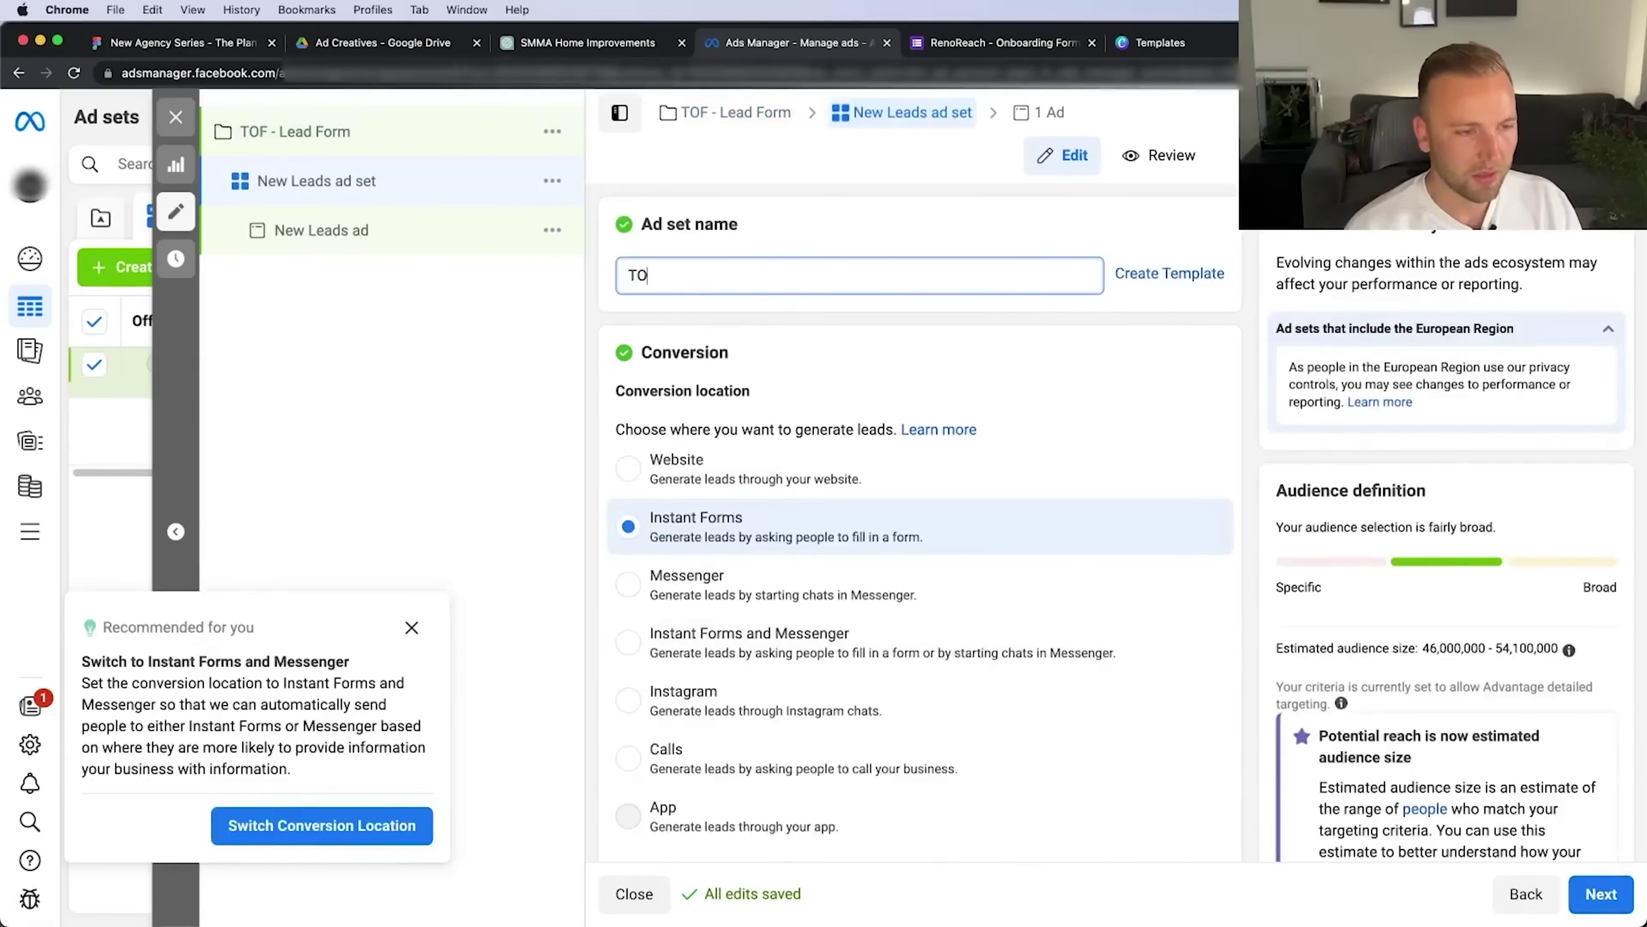
{"action": "type", "text": "F -"}
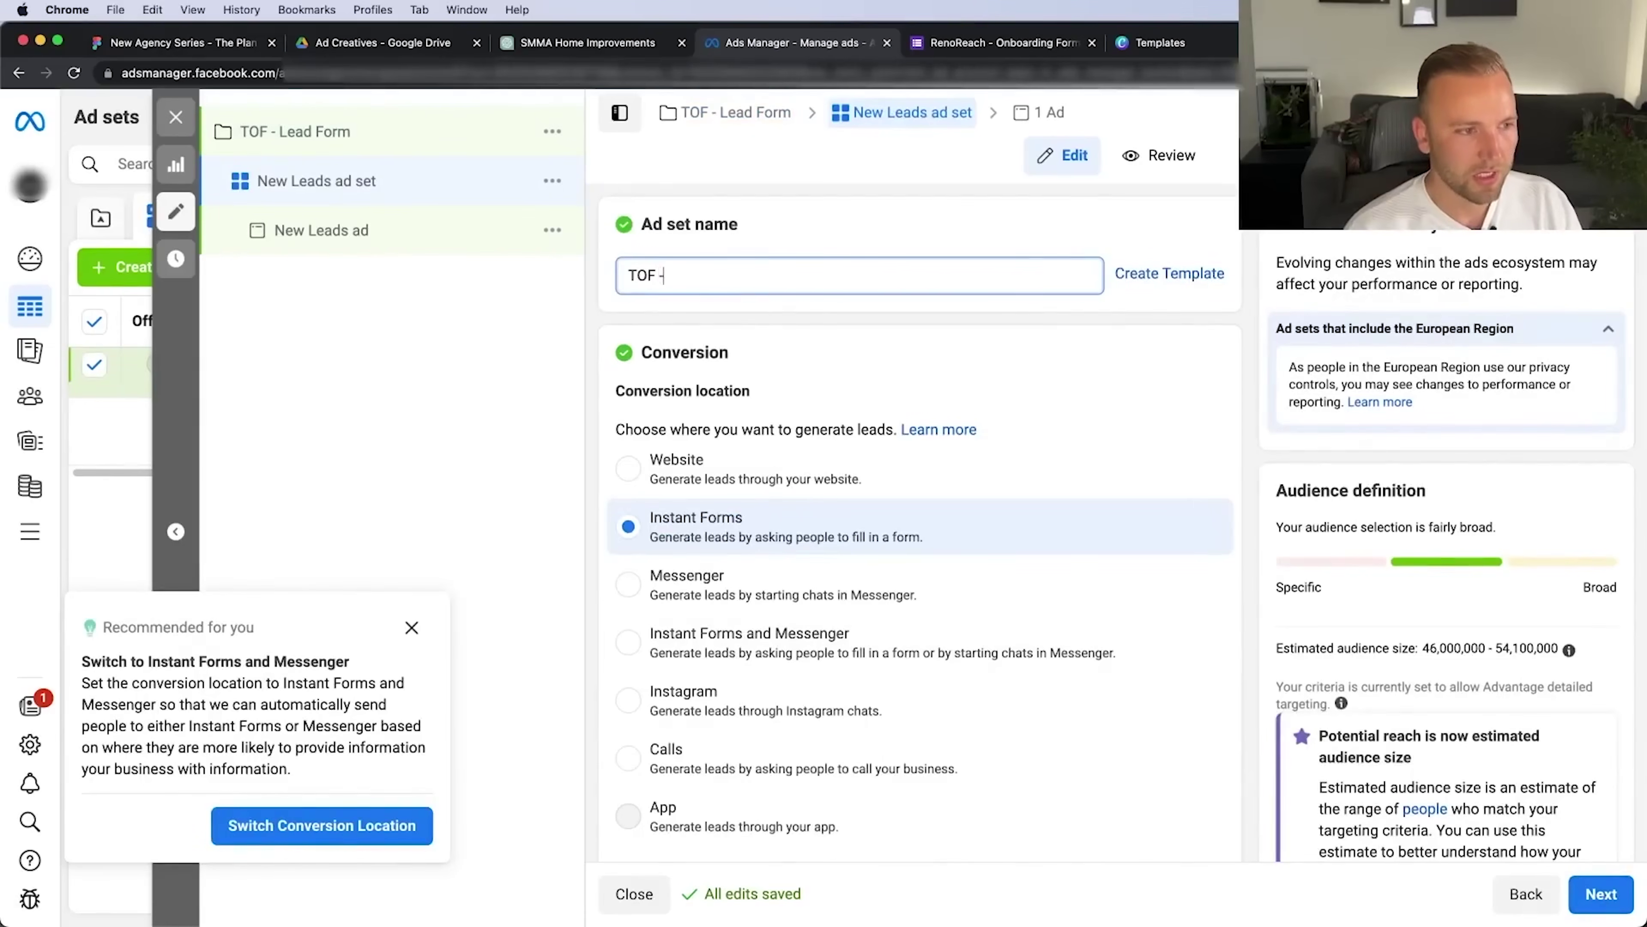
{"action": "type", "text": " Lead Form - Norfolk 30-65+ Homeowners"}
{"action": "left_click_drag", "start_coordinate": [803, 275], "coordinate": [855, 275]}
{"action": "key", "text": "BackSpace"}
Dismiss the conversion location recommendation and keep the performance goal at Maximise number of leads
{"action": "scroll", "coordinate": [746, 388], "scroll_direction": "down", "scroll_amount": 2}
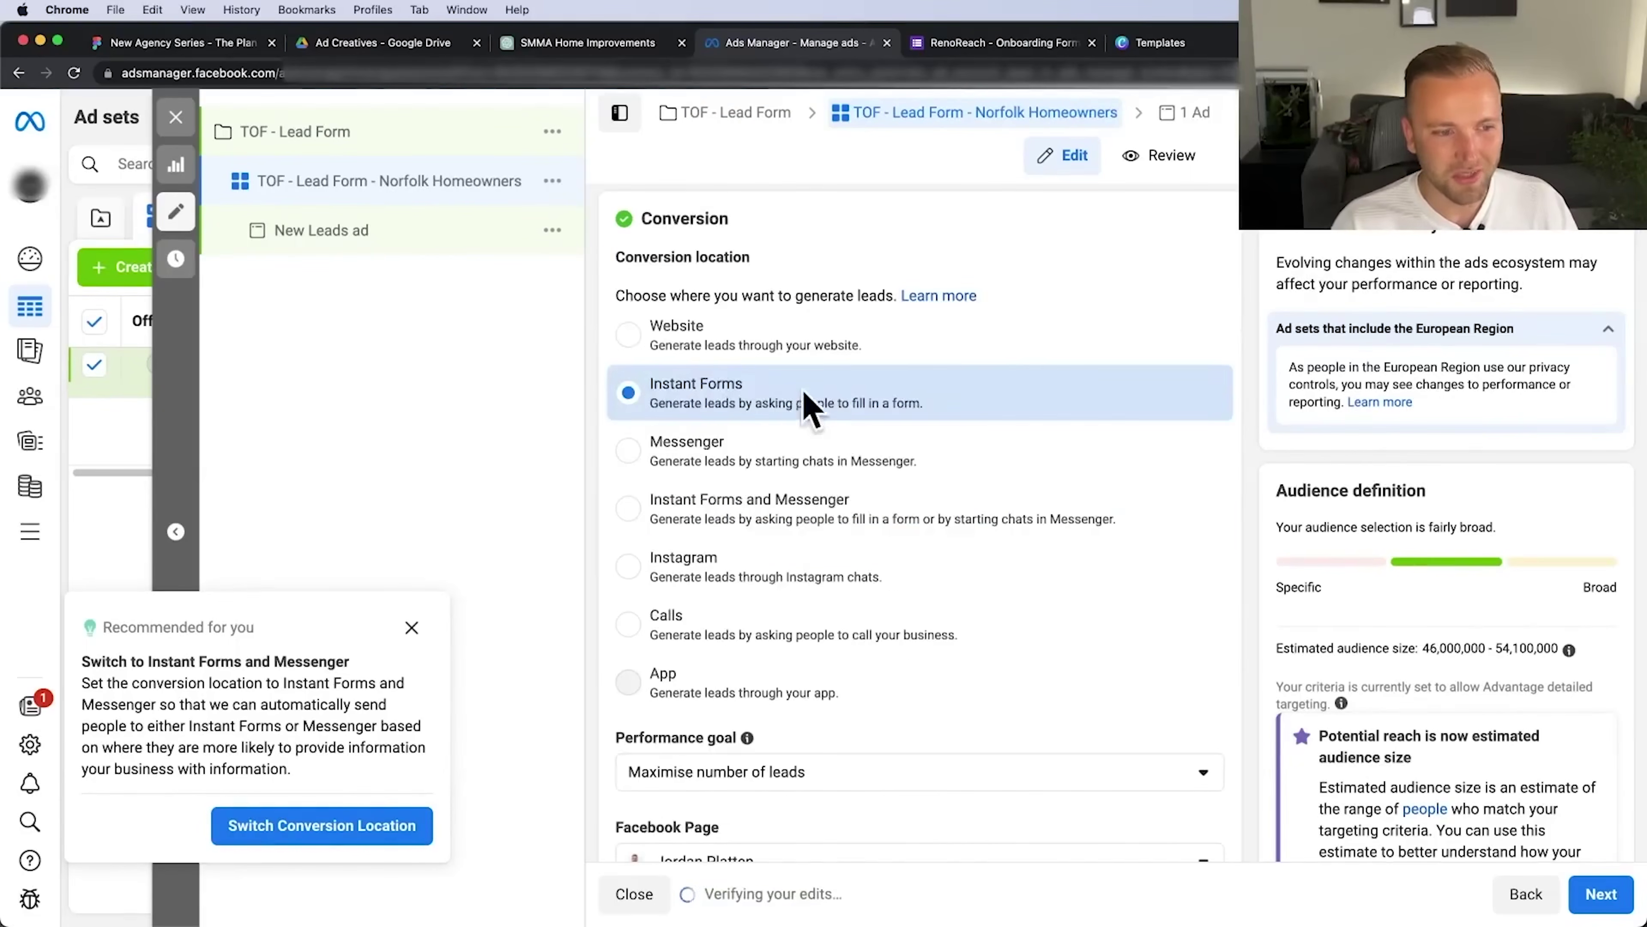
{"action": "left_click", "coordinate": [411, 627]}
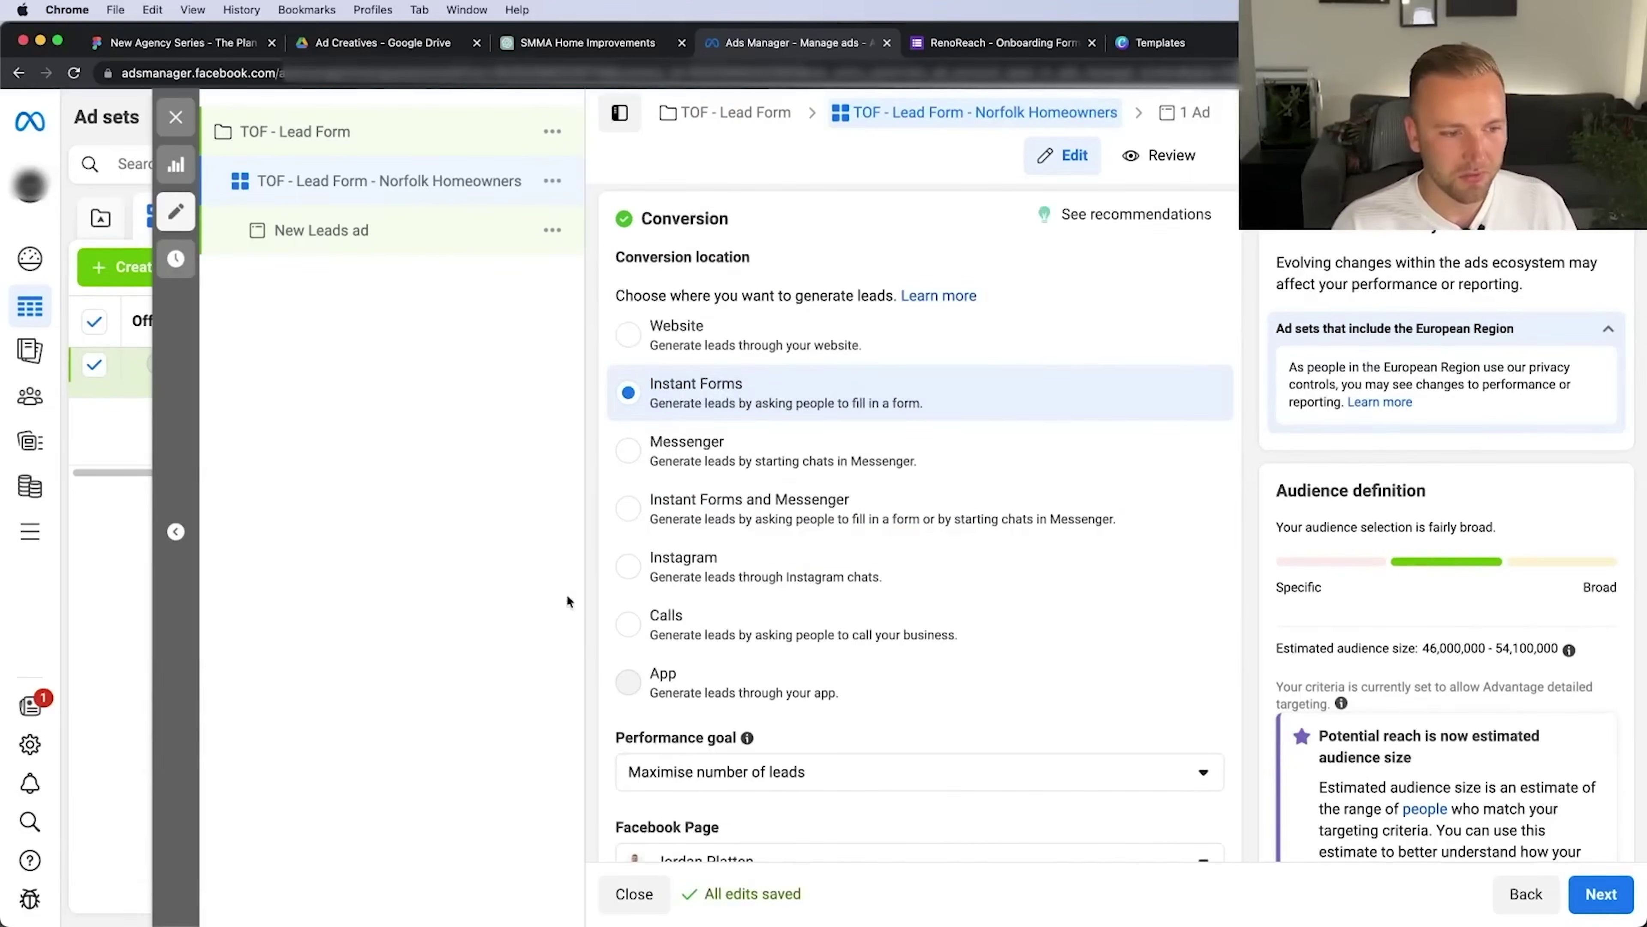
{"action": "scroll", "coordinate": [714, 578], "scroll_direction": "down", "scroll_amount": 4}
{"action": "left_click", "coordinate": [801, 558]}
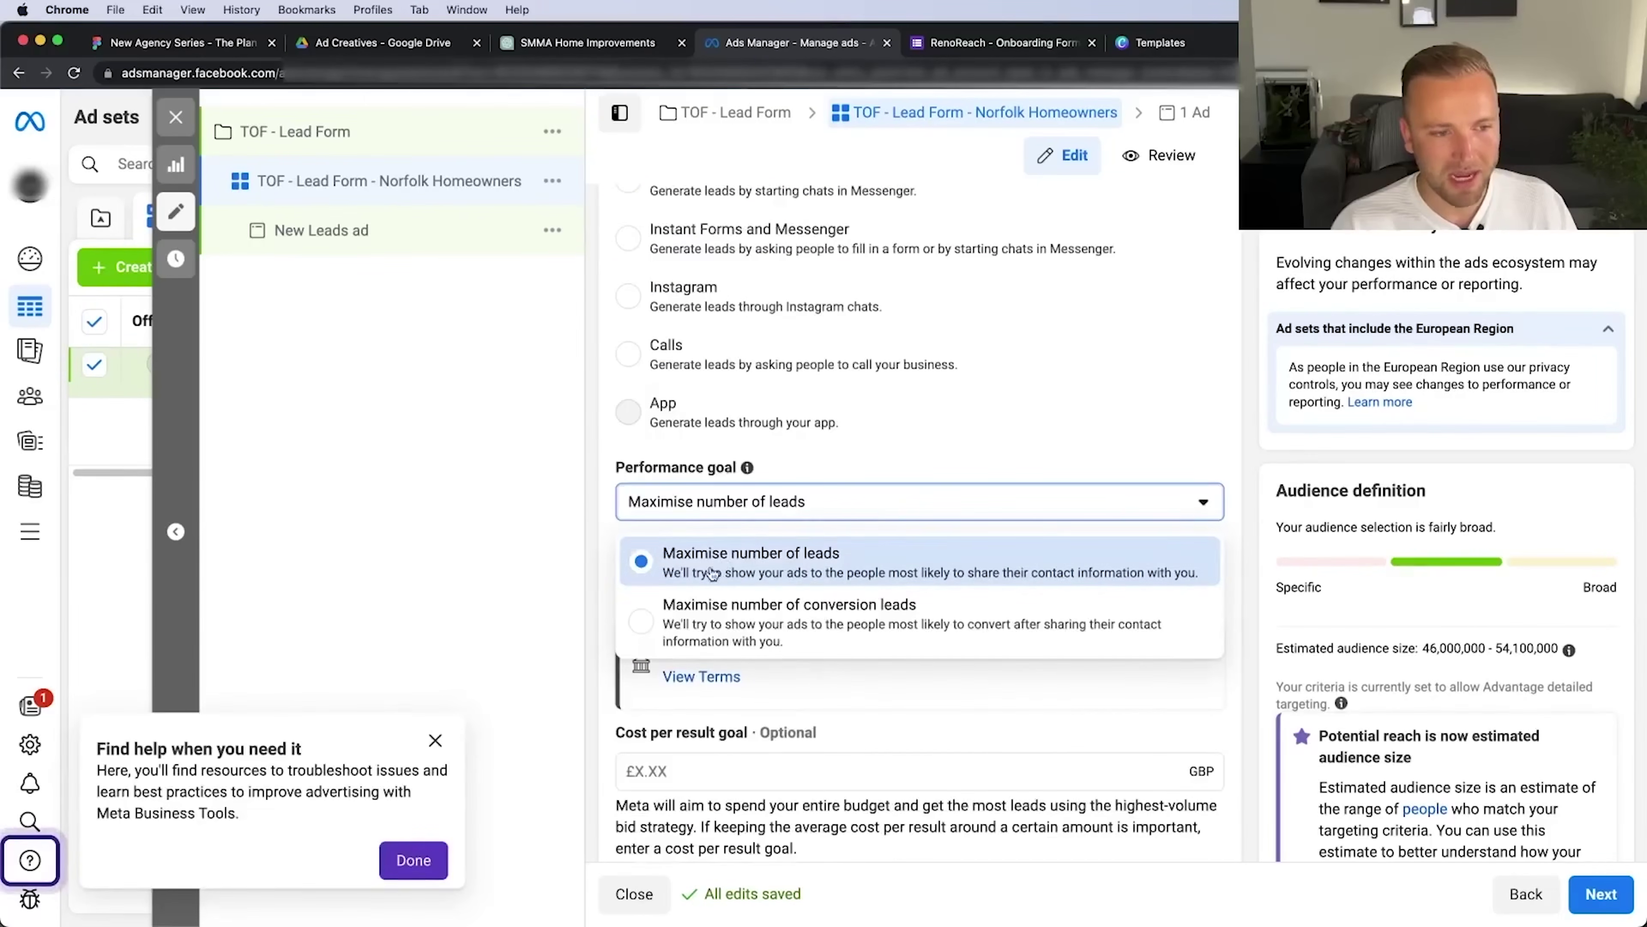
{"action": "left_click", "coordinate": [877, 518]}
Select the client's Facebook Page for the ad set and accept Meta's Lead Ads Terms
{"action": "left_click", "coordinate": [703, 590]}
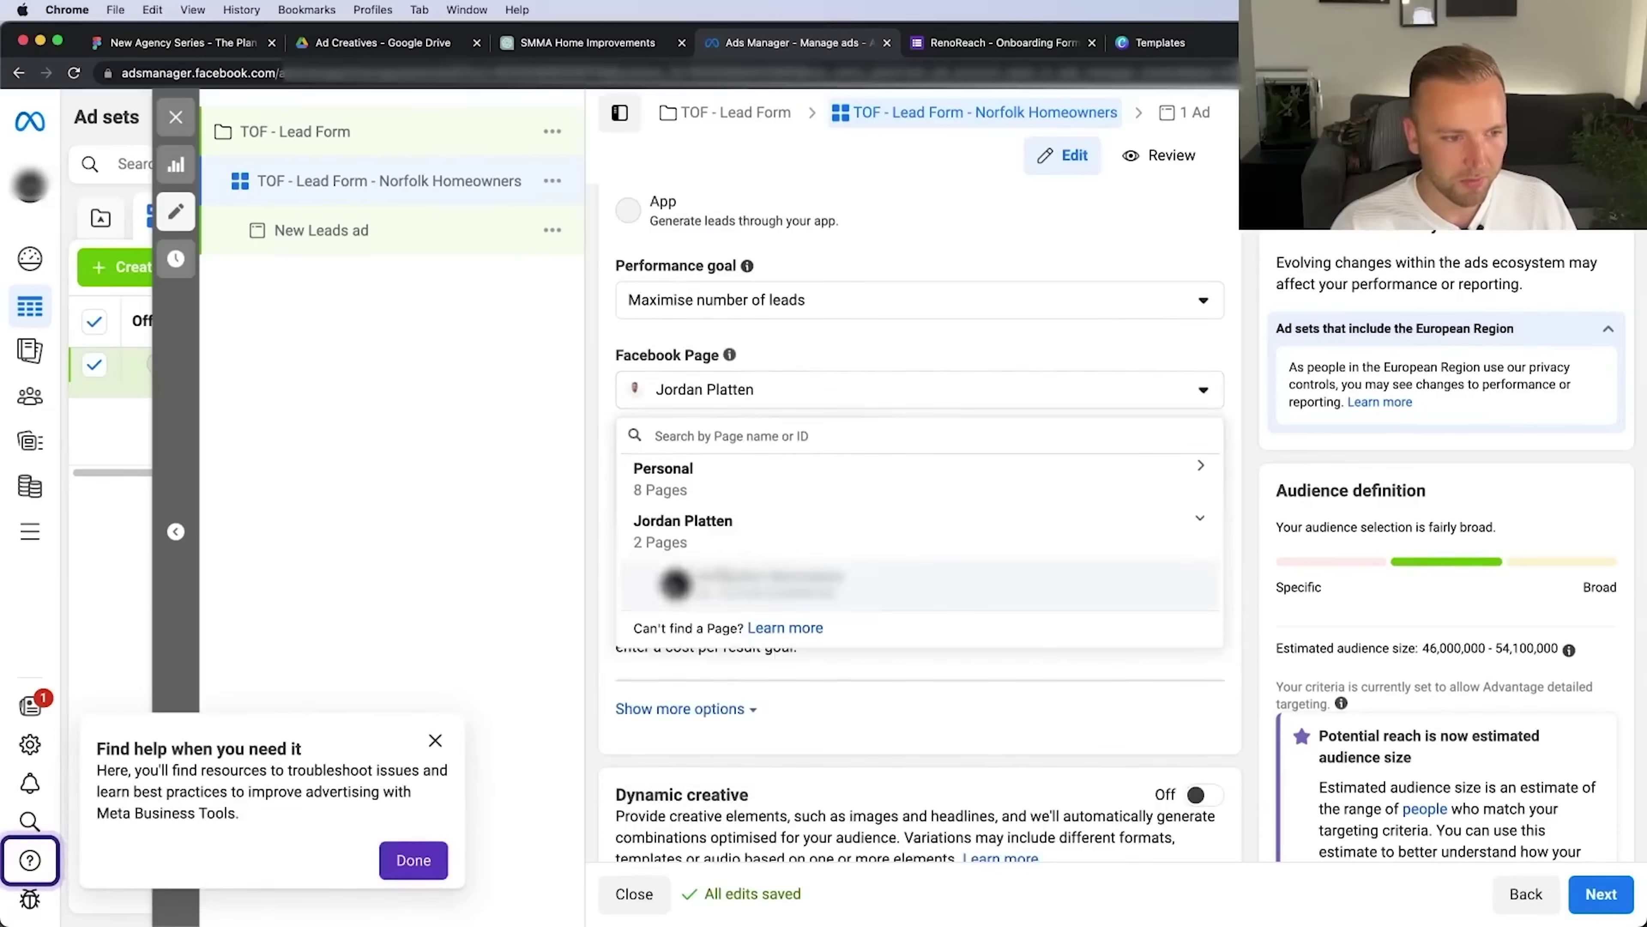
{"action": "left_click", "coordinate": [756, 583]}
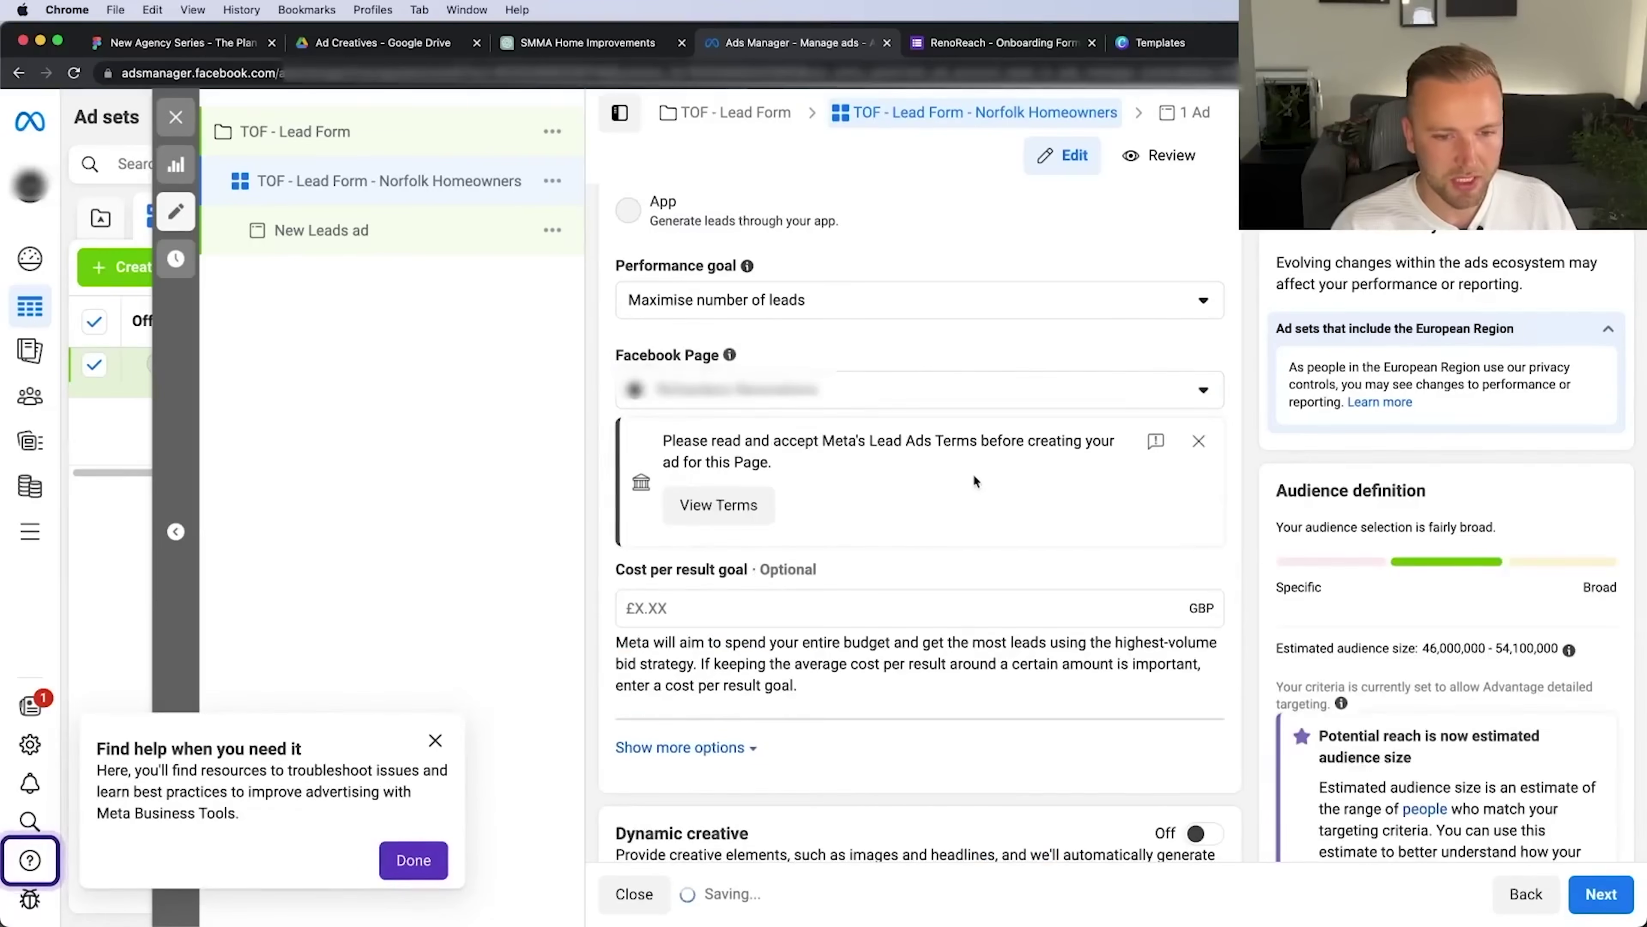
{"action": "scroll", "coordinate": [707, 480], "scroll_direction": "down", "scroll_amount": 3}
{"action": "scroll", "coordinate": [725, 508], "scroll_direction": "down", "scroll_amount": 2}
Show the additional conversion options and set the ad set's daily budget to £8
{"action": "left_click", "coordinate": [739, 484]}
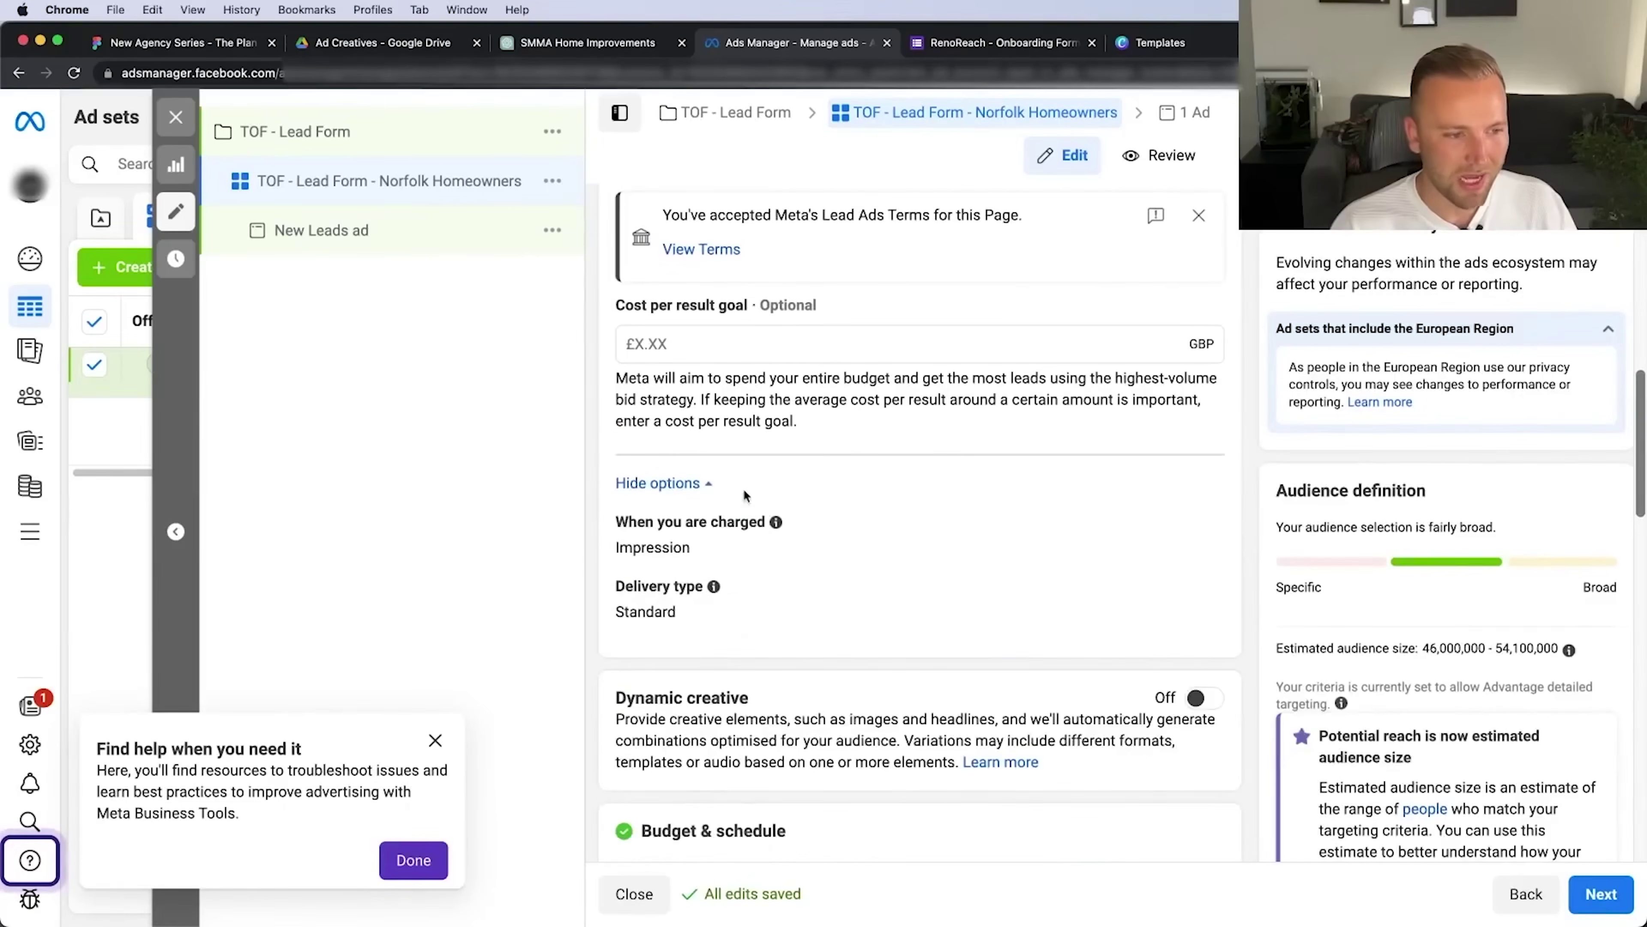
{"action": "scroll", "coordinate": [908, 500], "scroll_direction": "down", "scroll_amount": 6}
{"action": "left_click", "coordinate": [1044, 501]}
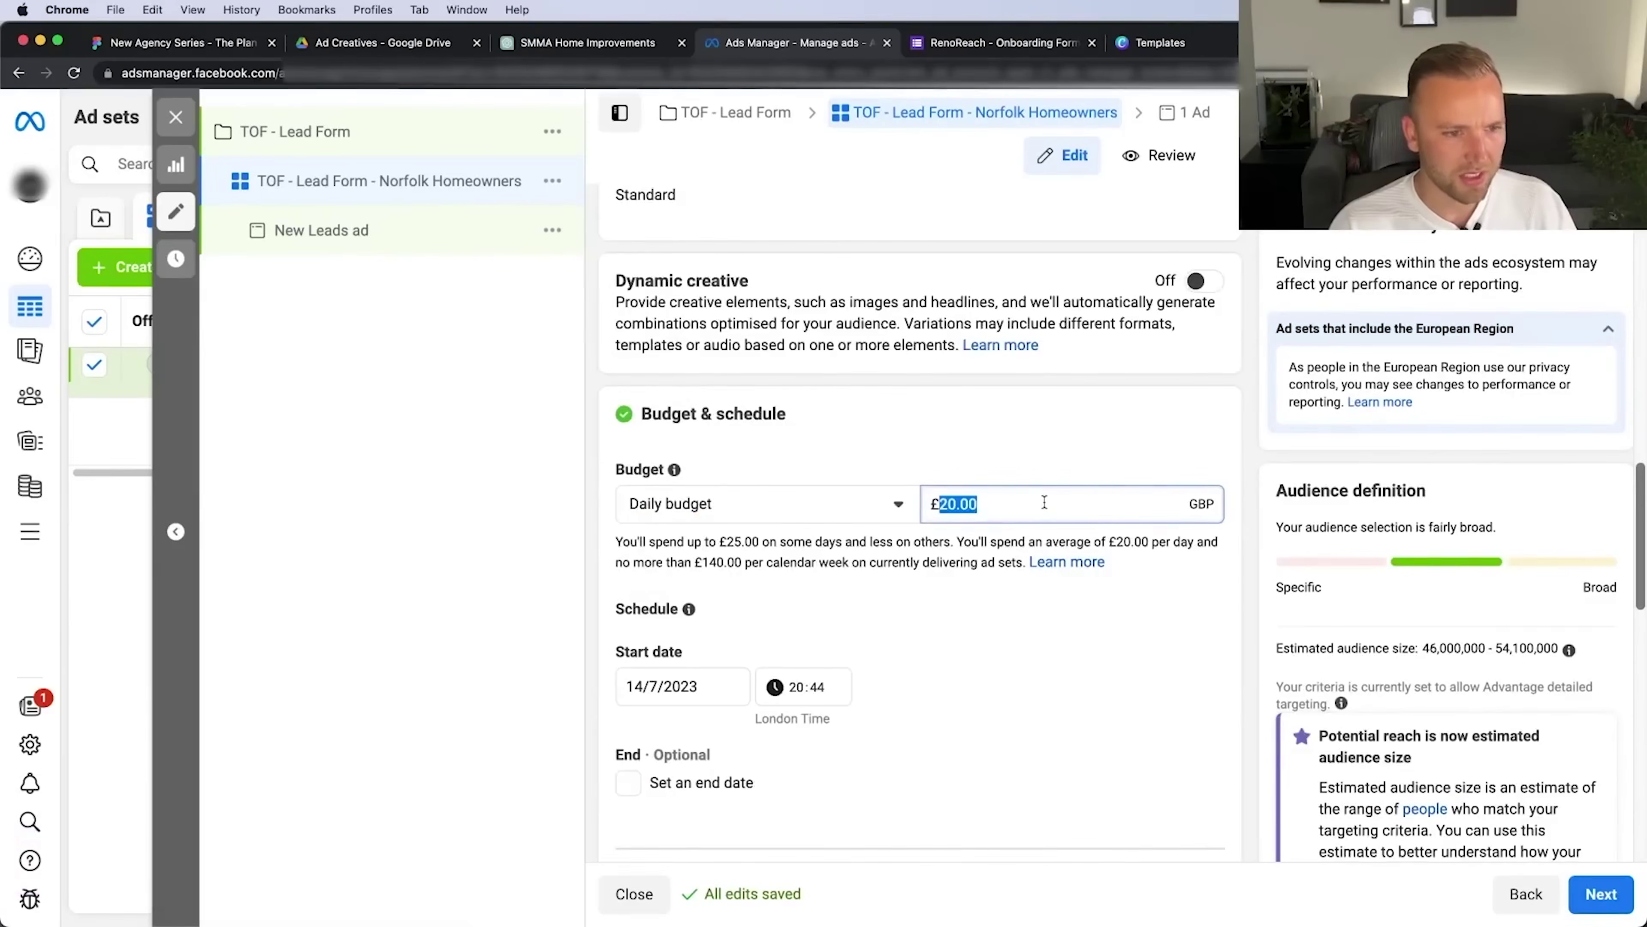
{"action": "type", "text": "8"}
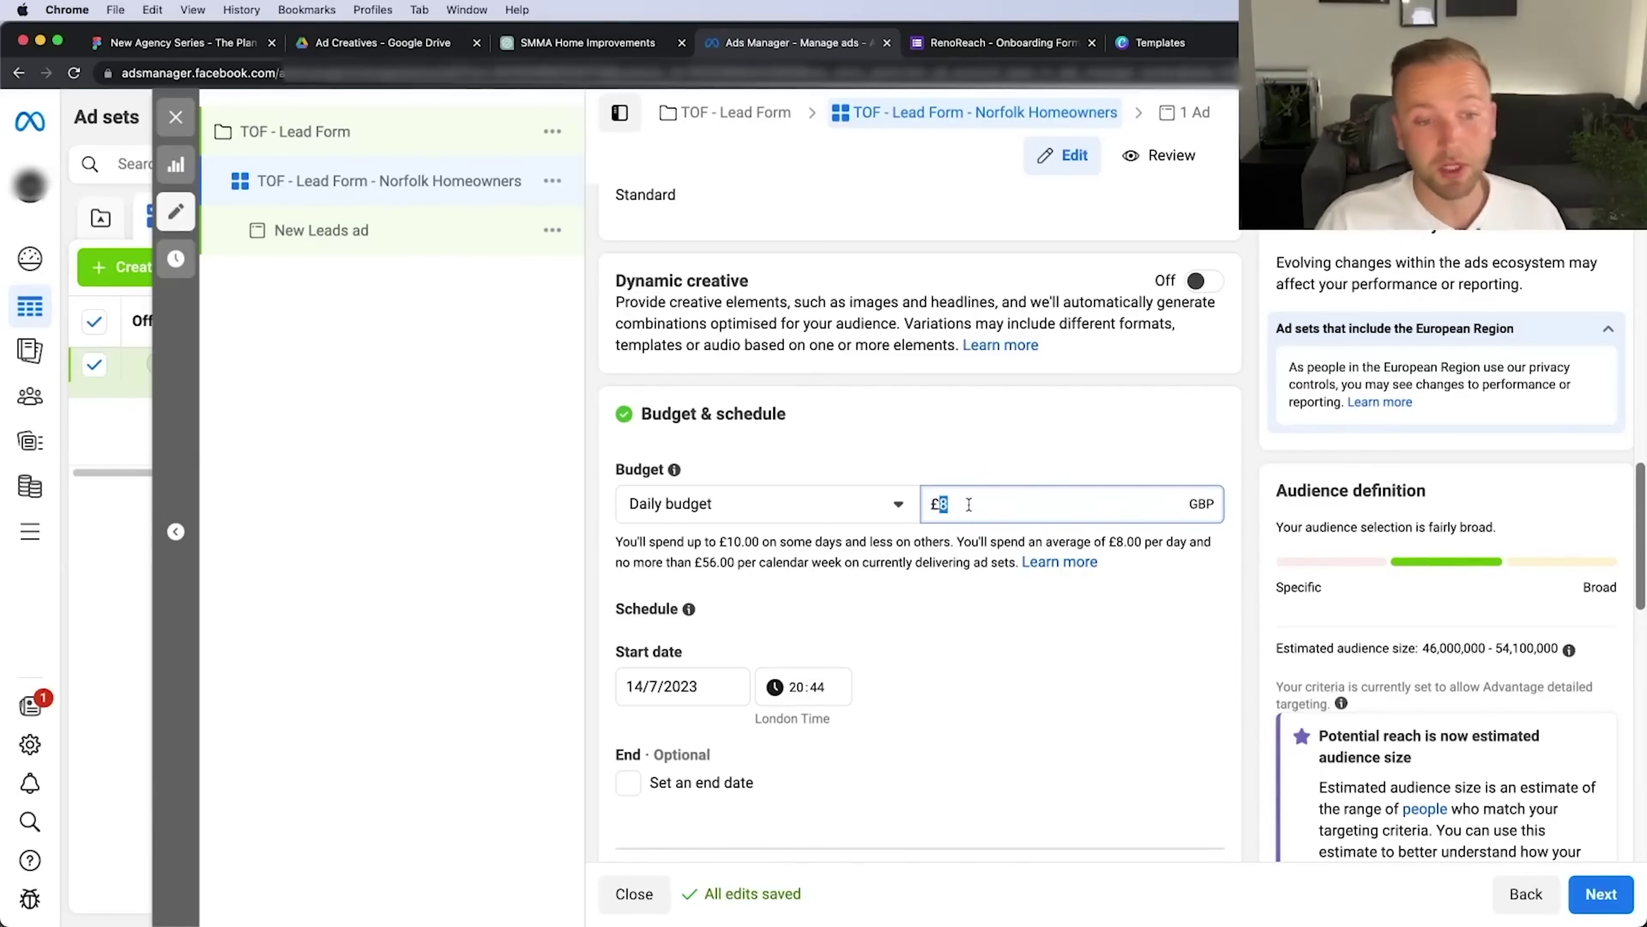
{"action": "left_click", "coordinate": [908, 632]}
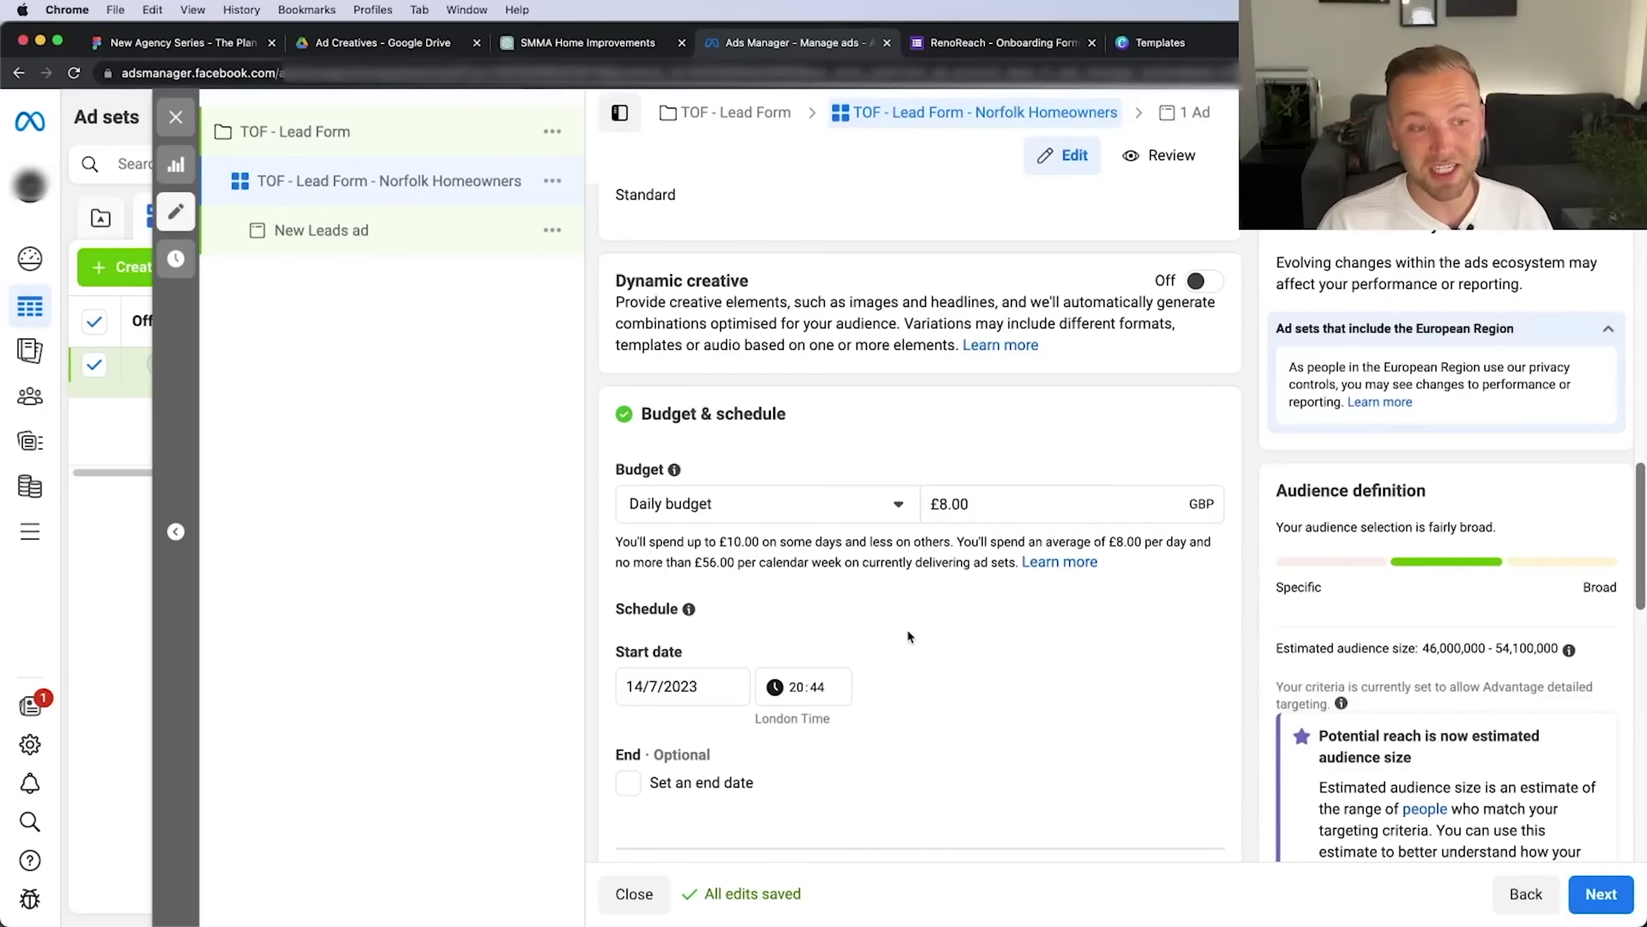
Change the audience location from the whole United Kingdom to Norfolk
{"action": "scroll", "coordinate": [902, 710], "scroll_direction": "down", "scroll_amount": 10}
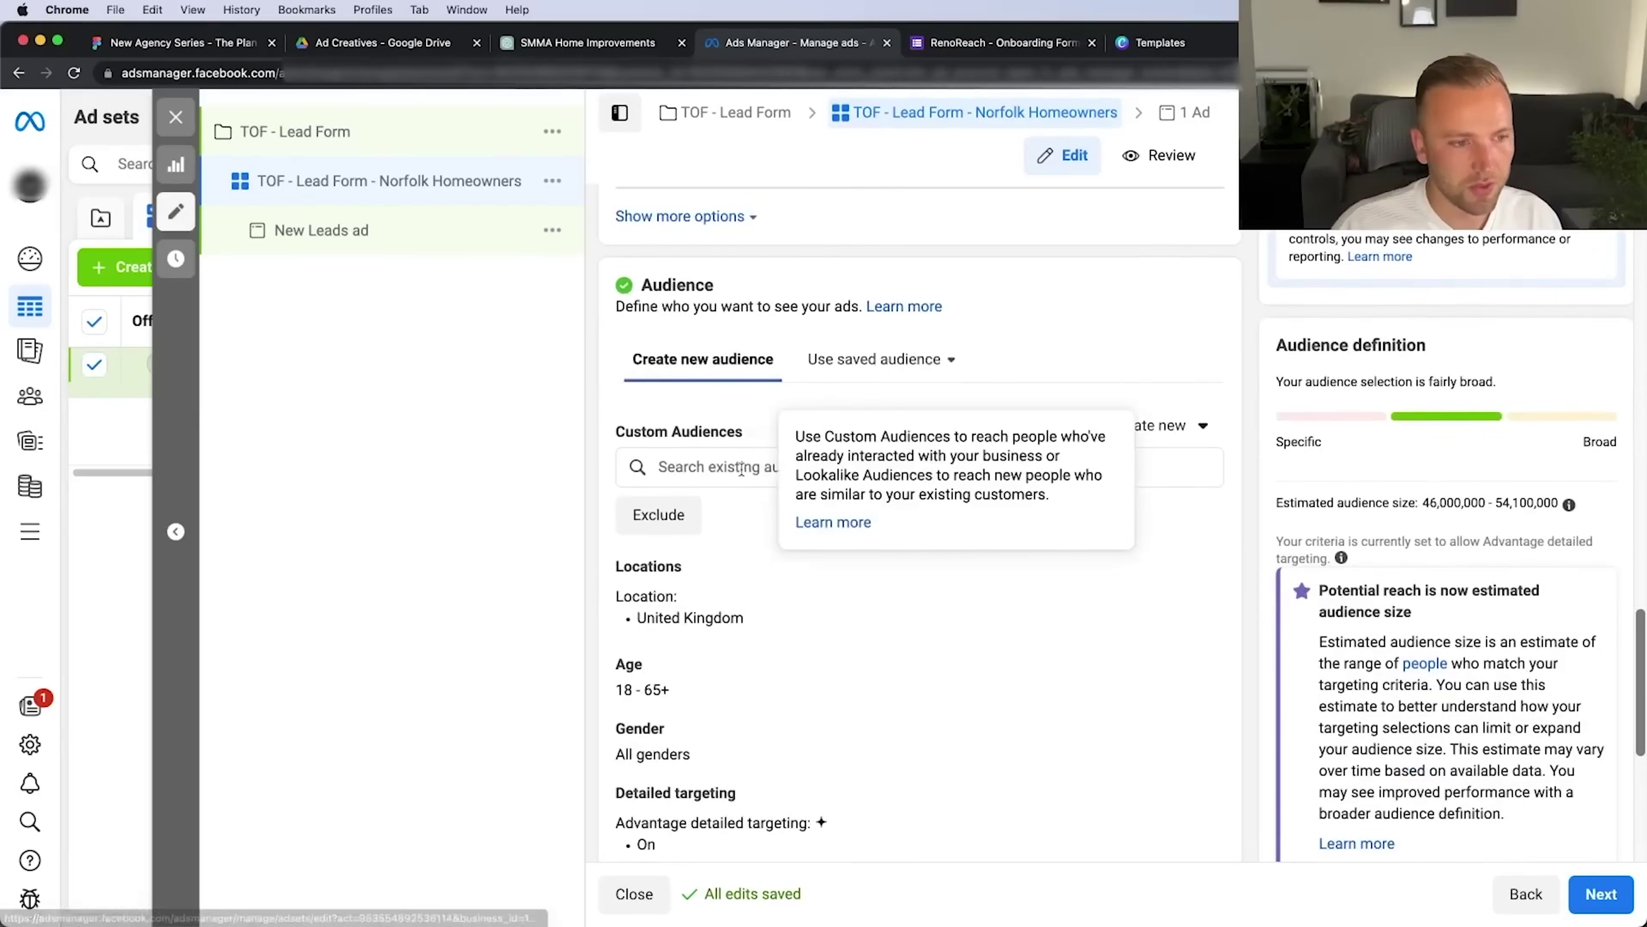
{"action": "scroll", "coordinate": [796, 507], "scroll_direction": "down", "scroll_amount": 4}
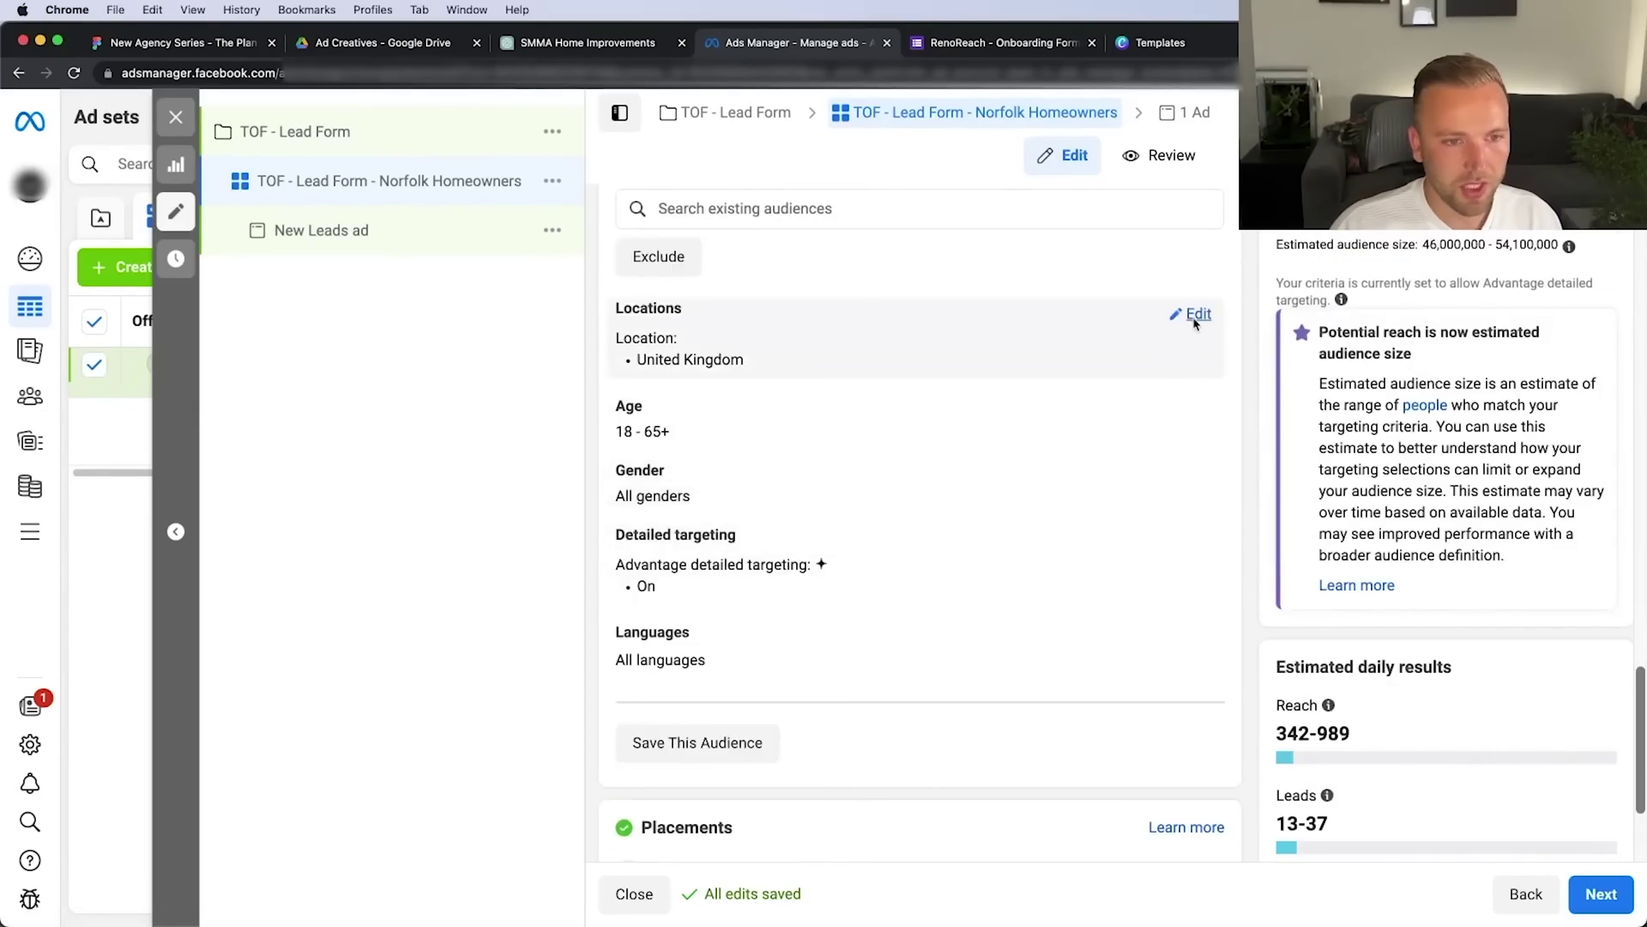
{"action": "left_click", "coordinate": [1192, 314]}
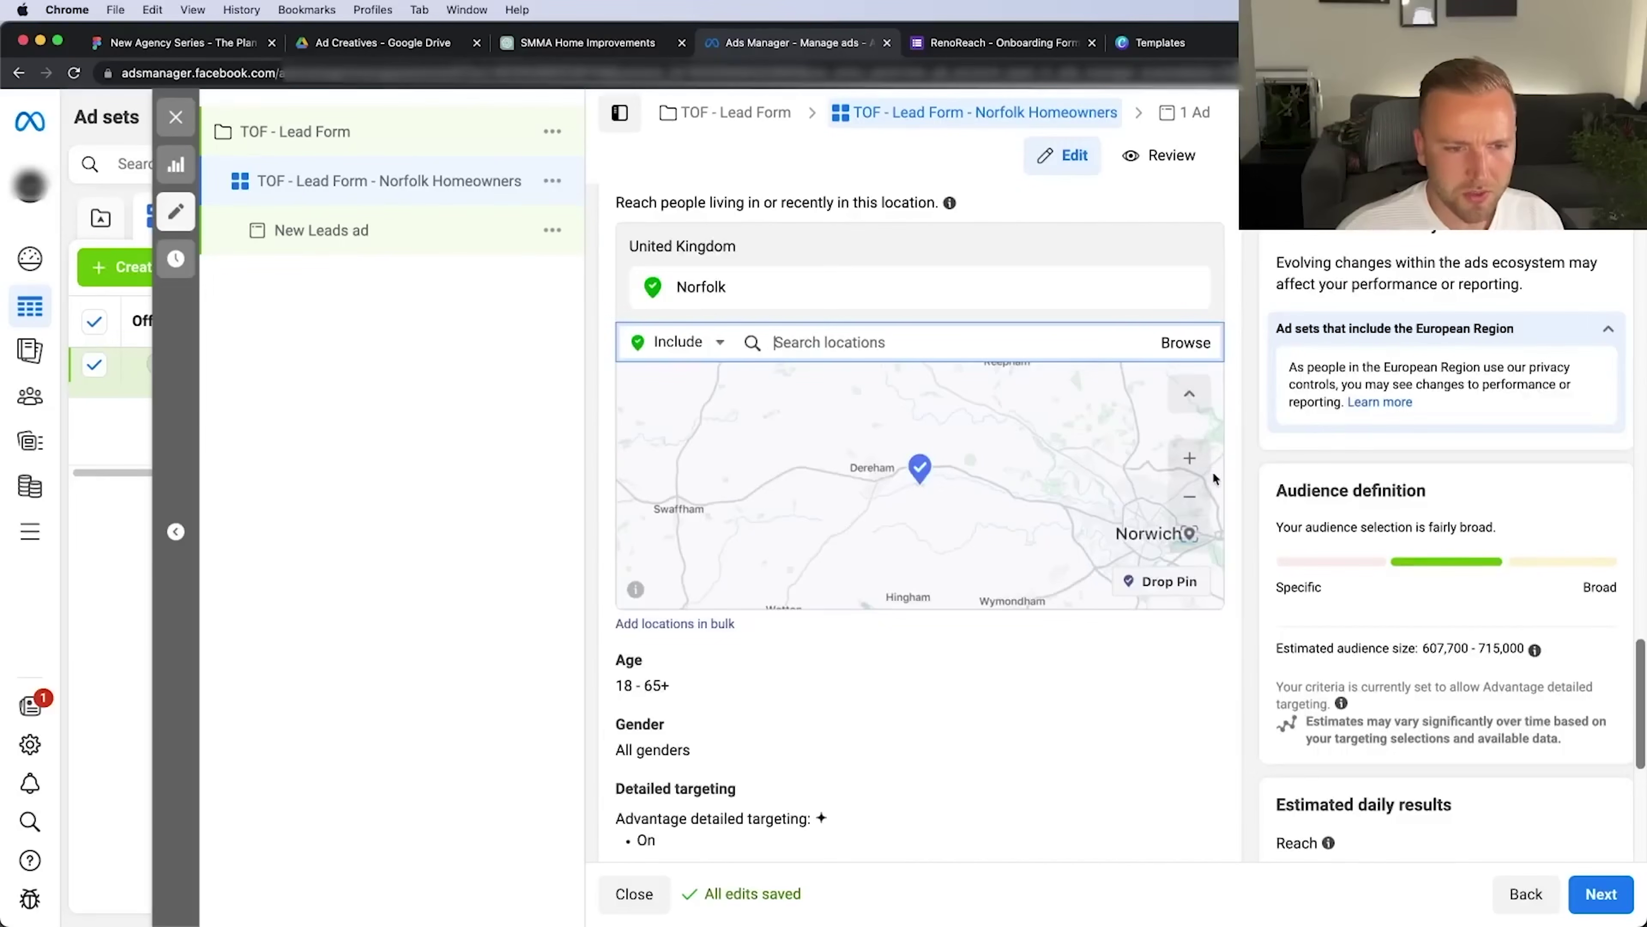
{"action": "left_click", "coordinate": [1173, 465]}
{"action": "left_click", "coordinate": [1172, 465]}
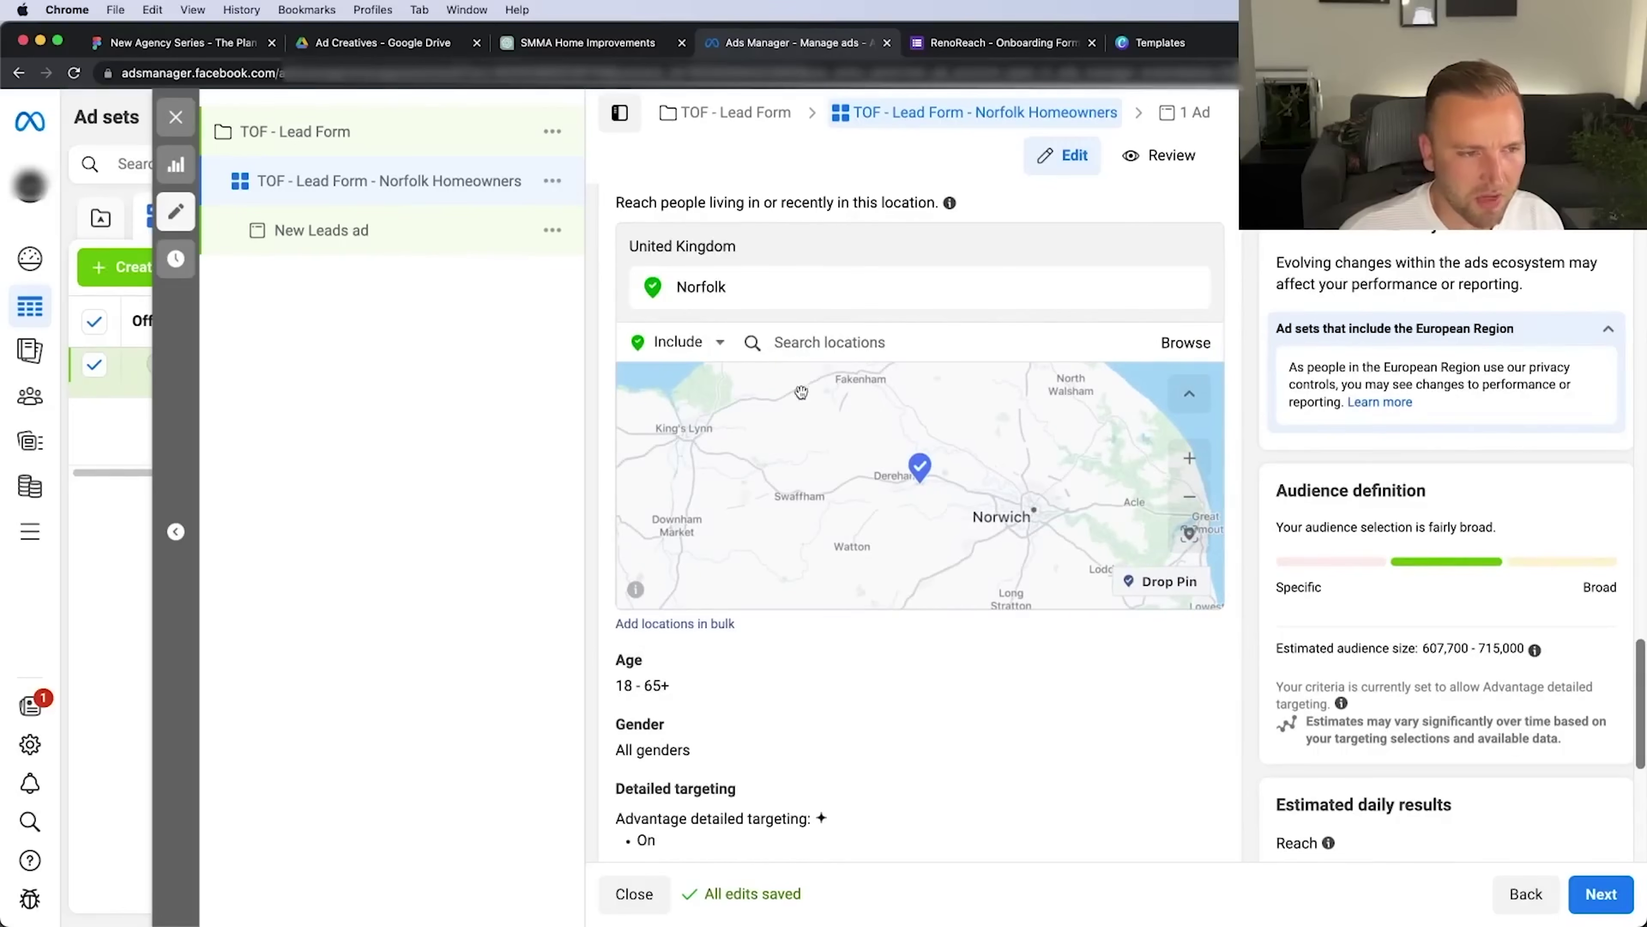
Set the audience's minimum age to 30 and check the estimated audience size
{"action": "left_click", "coordinate": [1193, 664]}
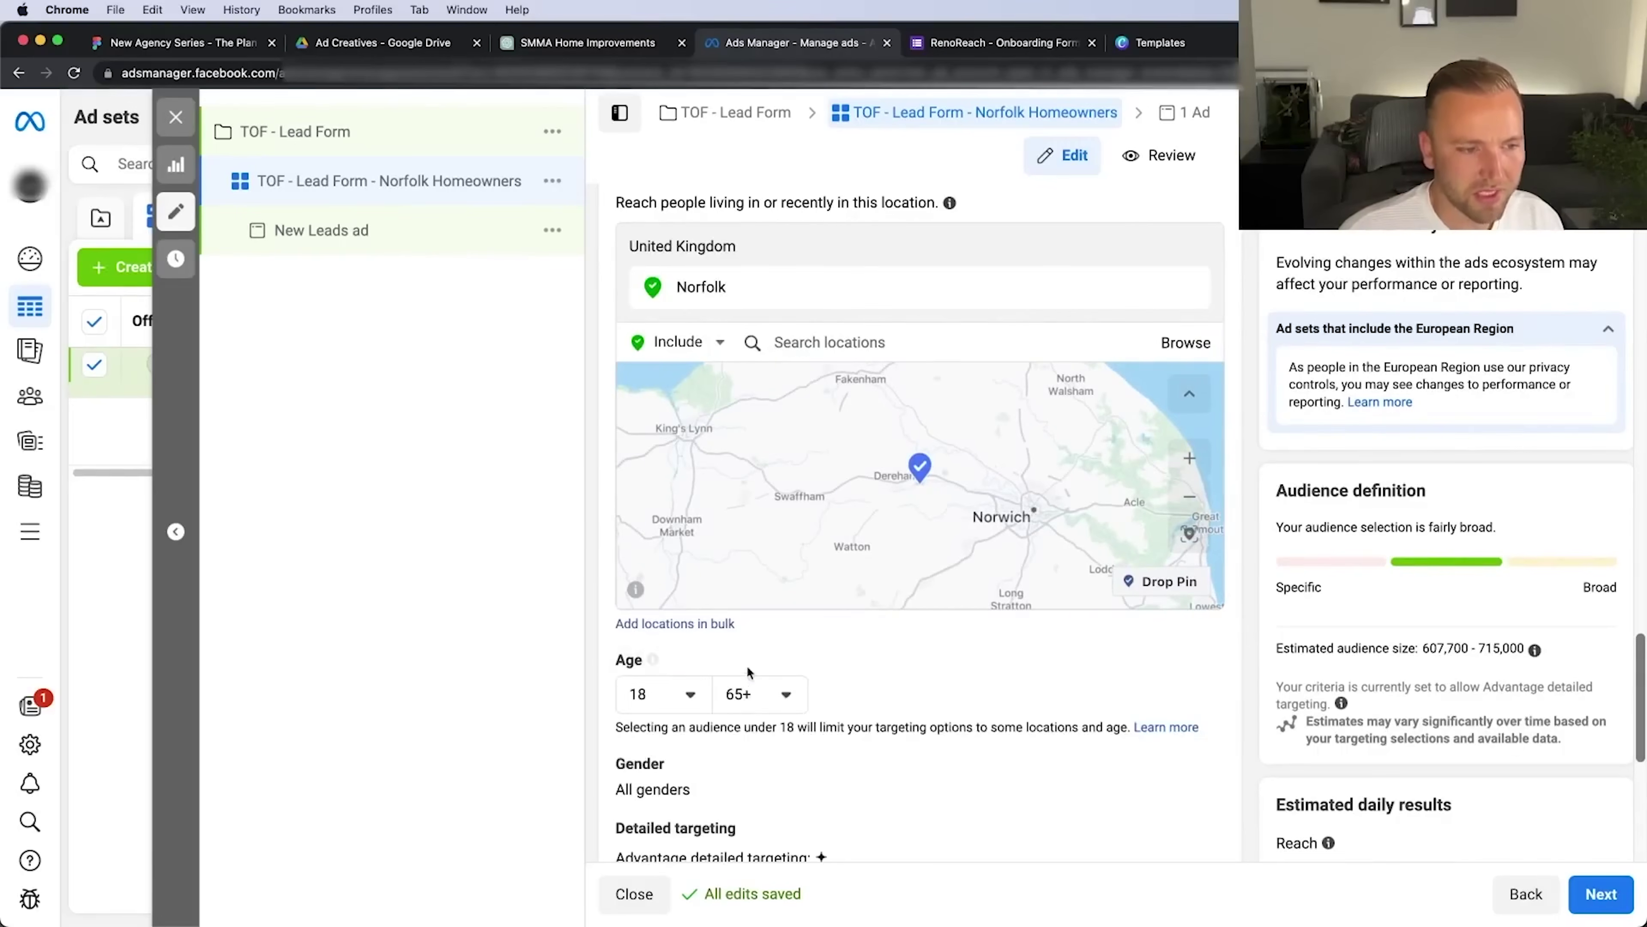
{"action": "left_click", "coordinate": [682, 693]}
{"action": "scroll", "coordinate": [693, 559], "scroll_direction": "down", "scroll_amount": 5}
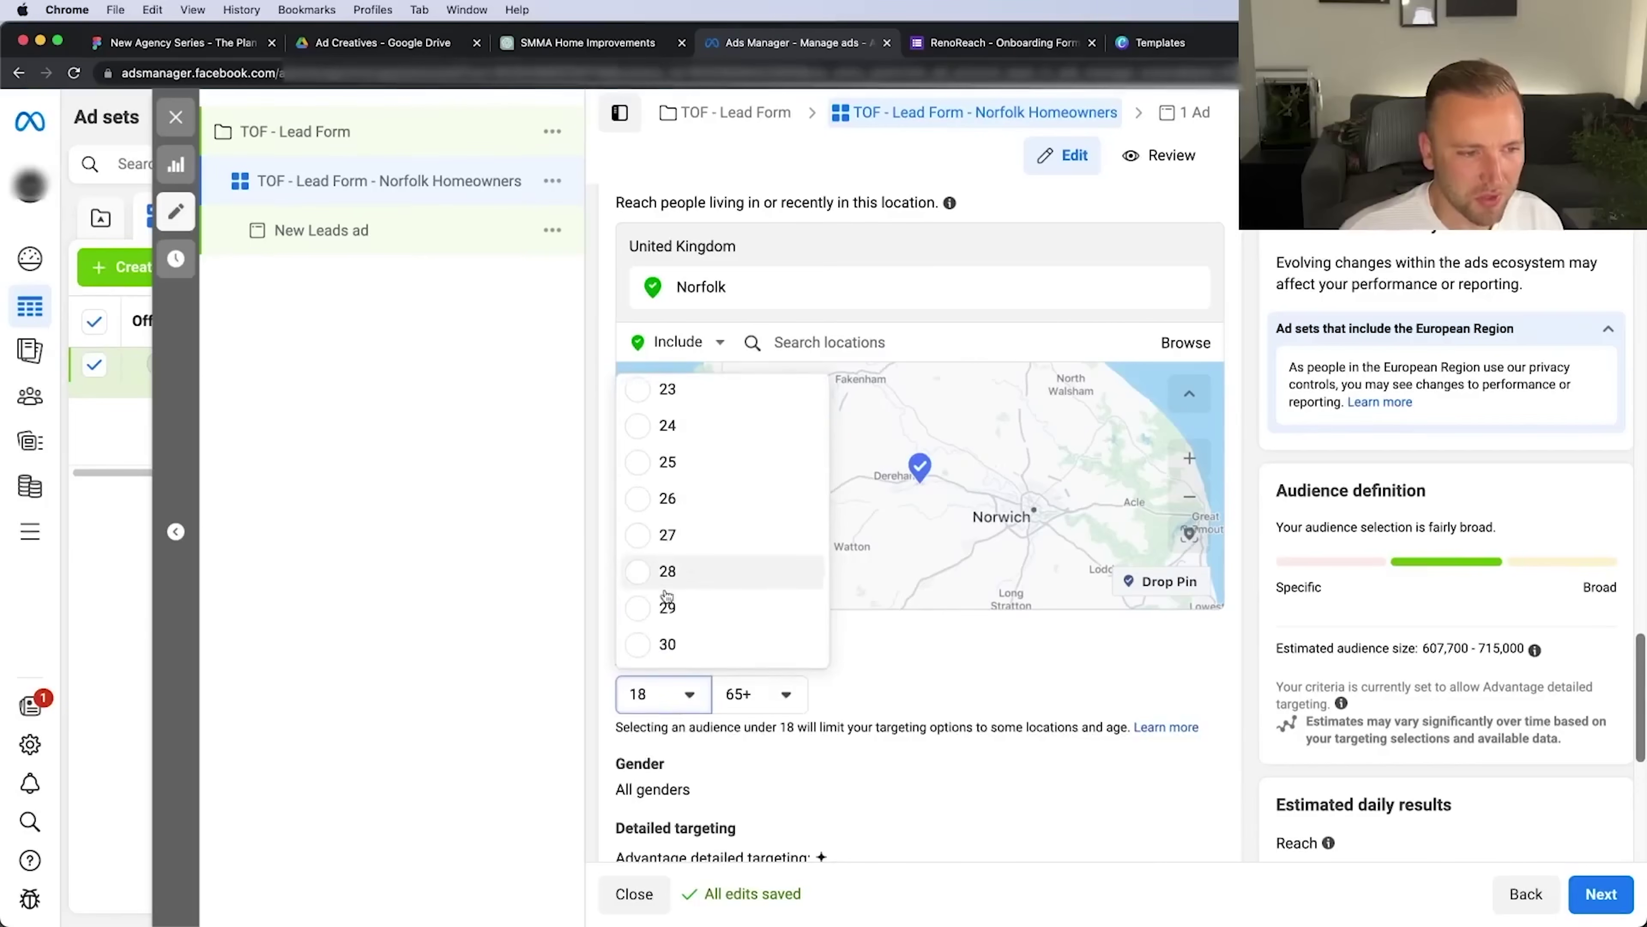
{"action": "left_click", "coordinate": [667, 650]}
{"action": "scroll", "coordinate": [894, 720], "scroll_direction": "down", "scroll_amount": 2}
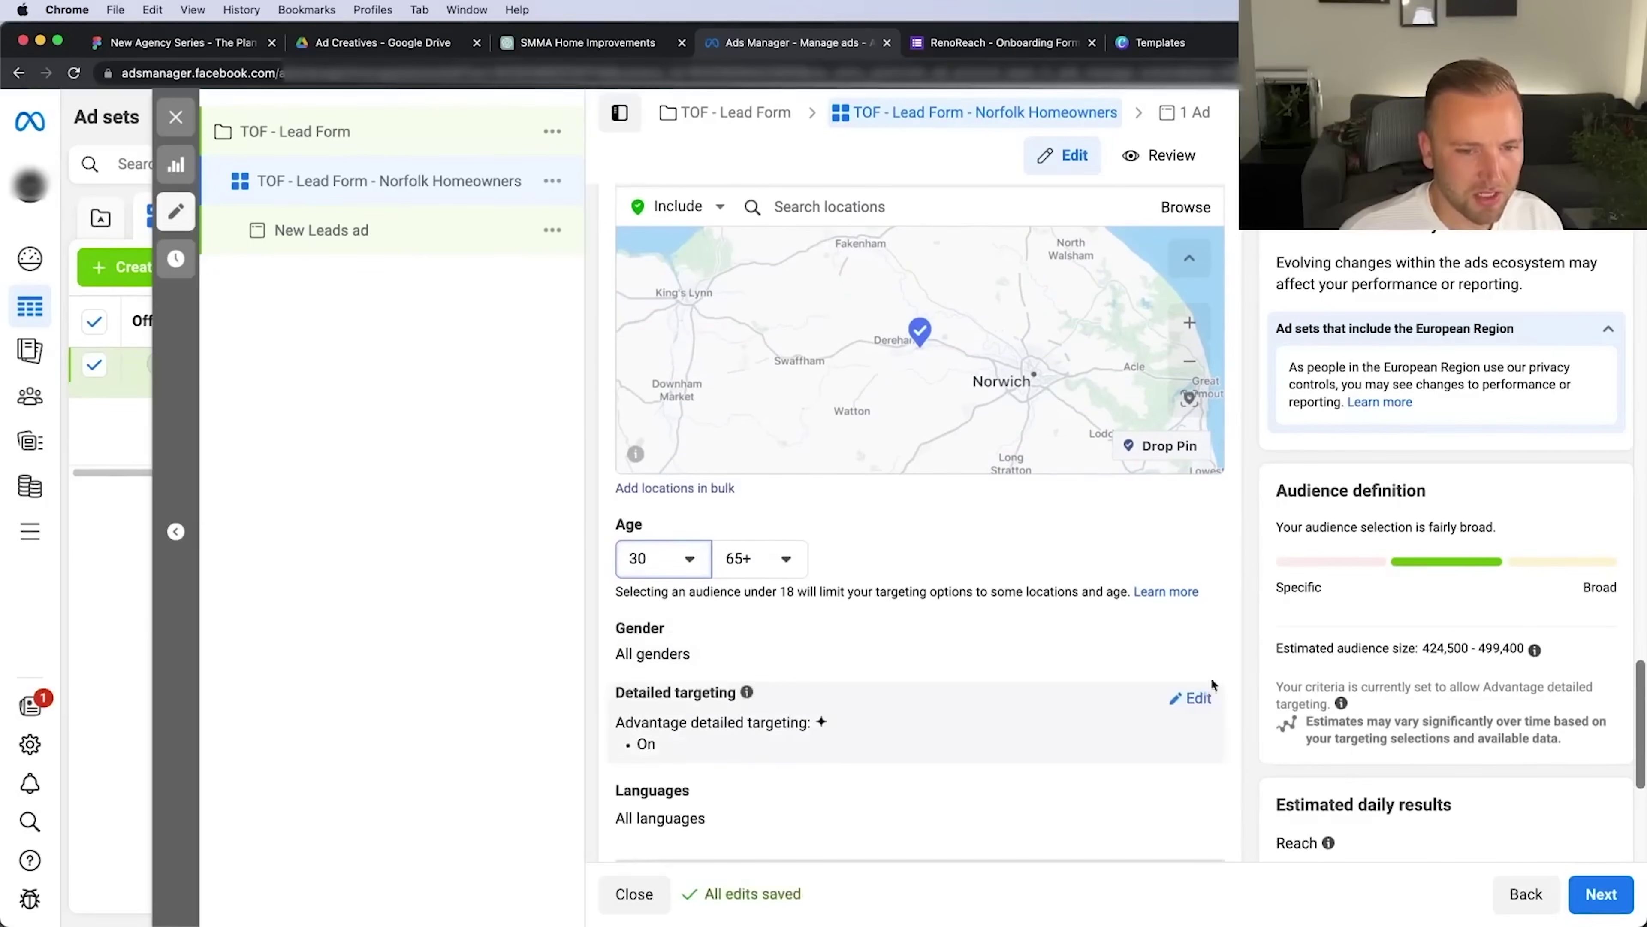
{"action": "left_click_drag", "start_coordinate": [1429, 648], "coordinate": [1553, 652]}
{"action": "left_click", "coordinate": [1465, 665]}
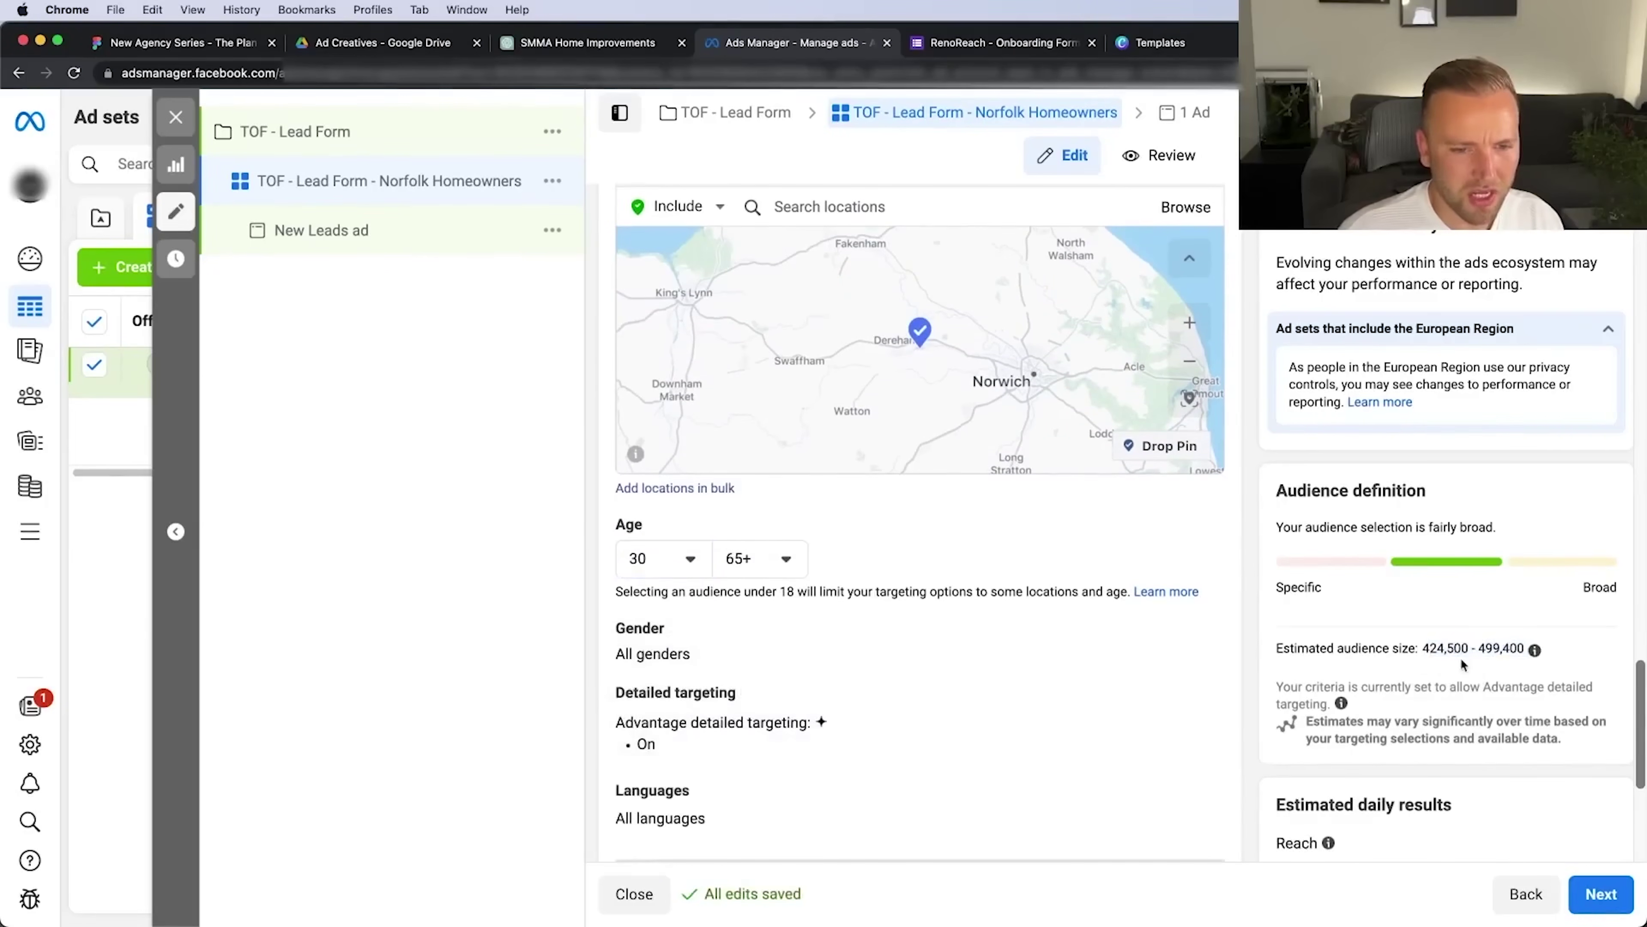
Review the audience section, examining who the location targeting reaches and the remaining age, gender and detailed targeting settings
{"action": "scroll", "coordinate": [1046, 702], "scroll_direction": "down", "scroll_amount": 2}
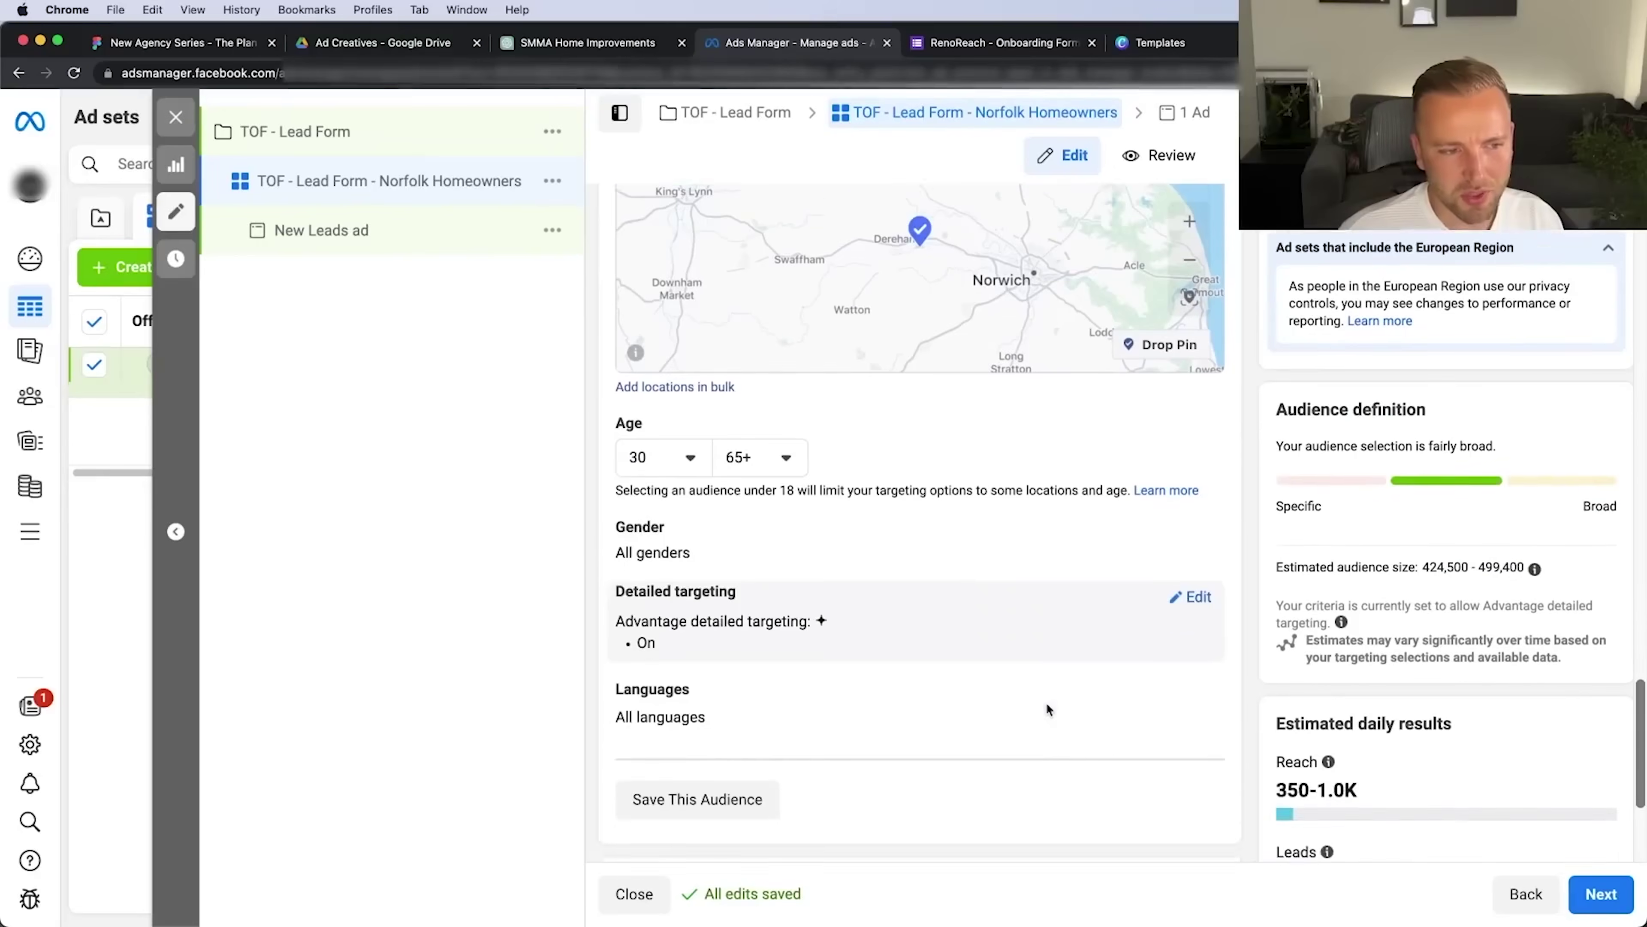
{"action": "scroll", "coordinate": [1044, 681], "scroll_direction": "up", "scroll_amount": 5}
{"action": "scroll", "coordinate": [954, 406], "scroll_direction": "up", "scroll_amount": 4}
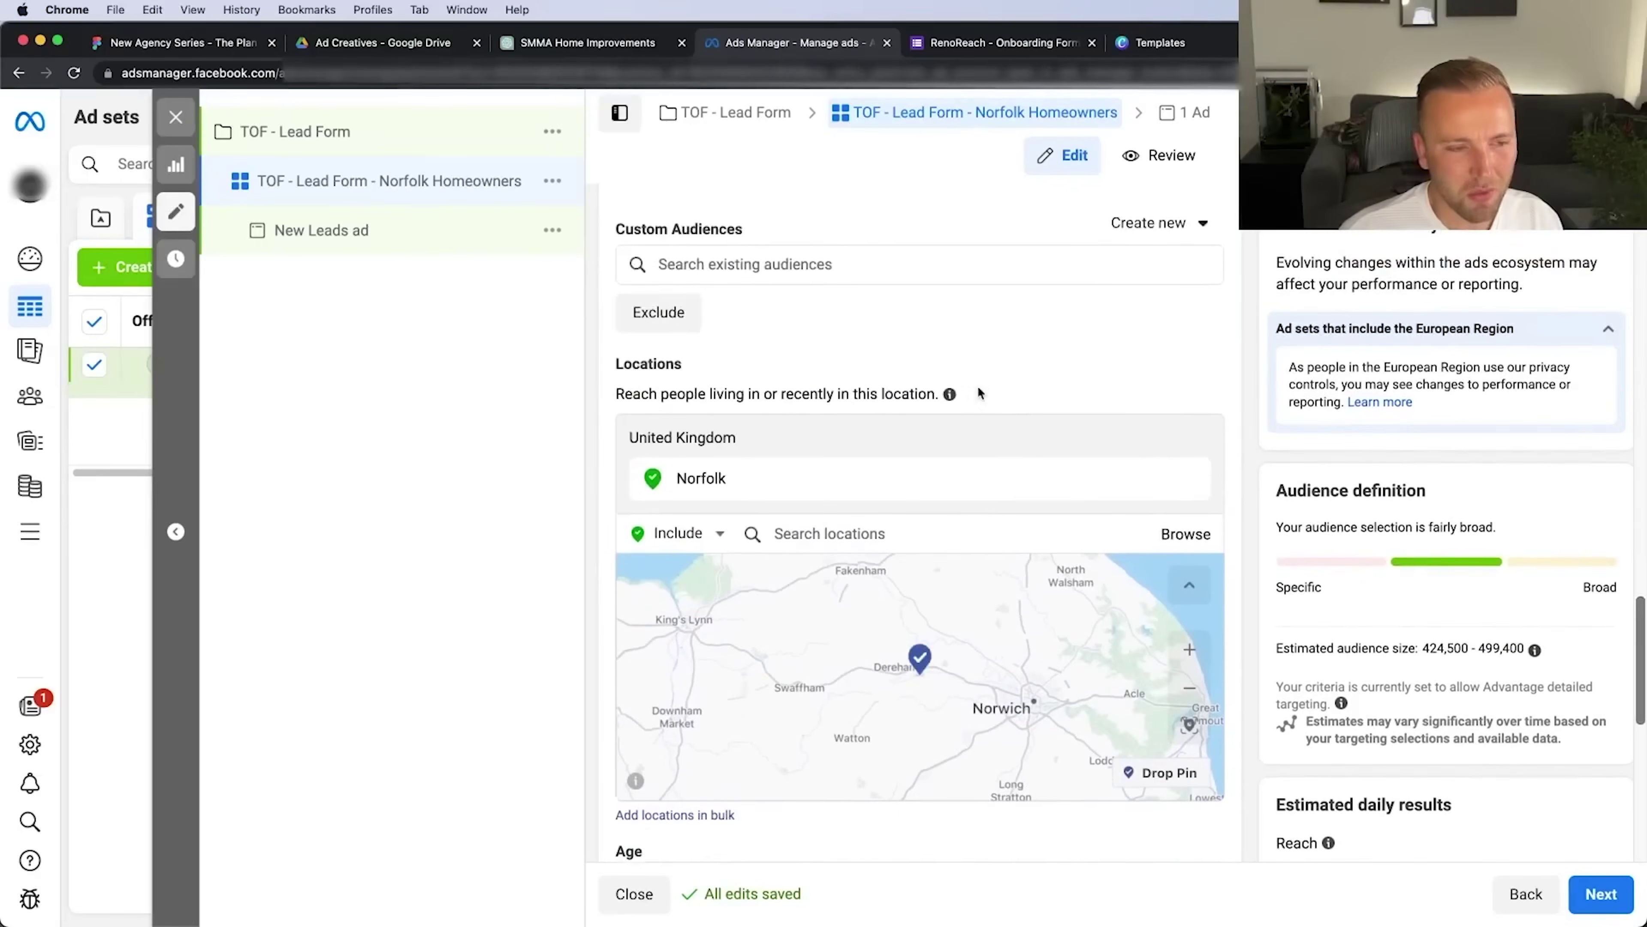
{"action": "scroll", "coordinate": [982, 355], "scroll_direction": "up", "scroll_amount": 1}
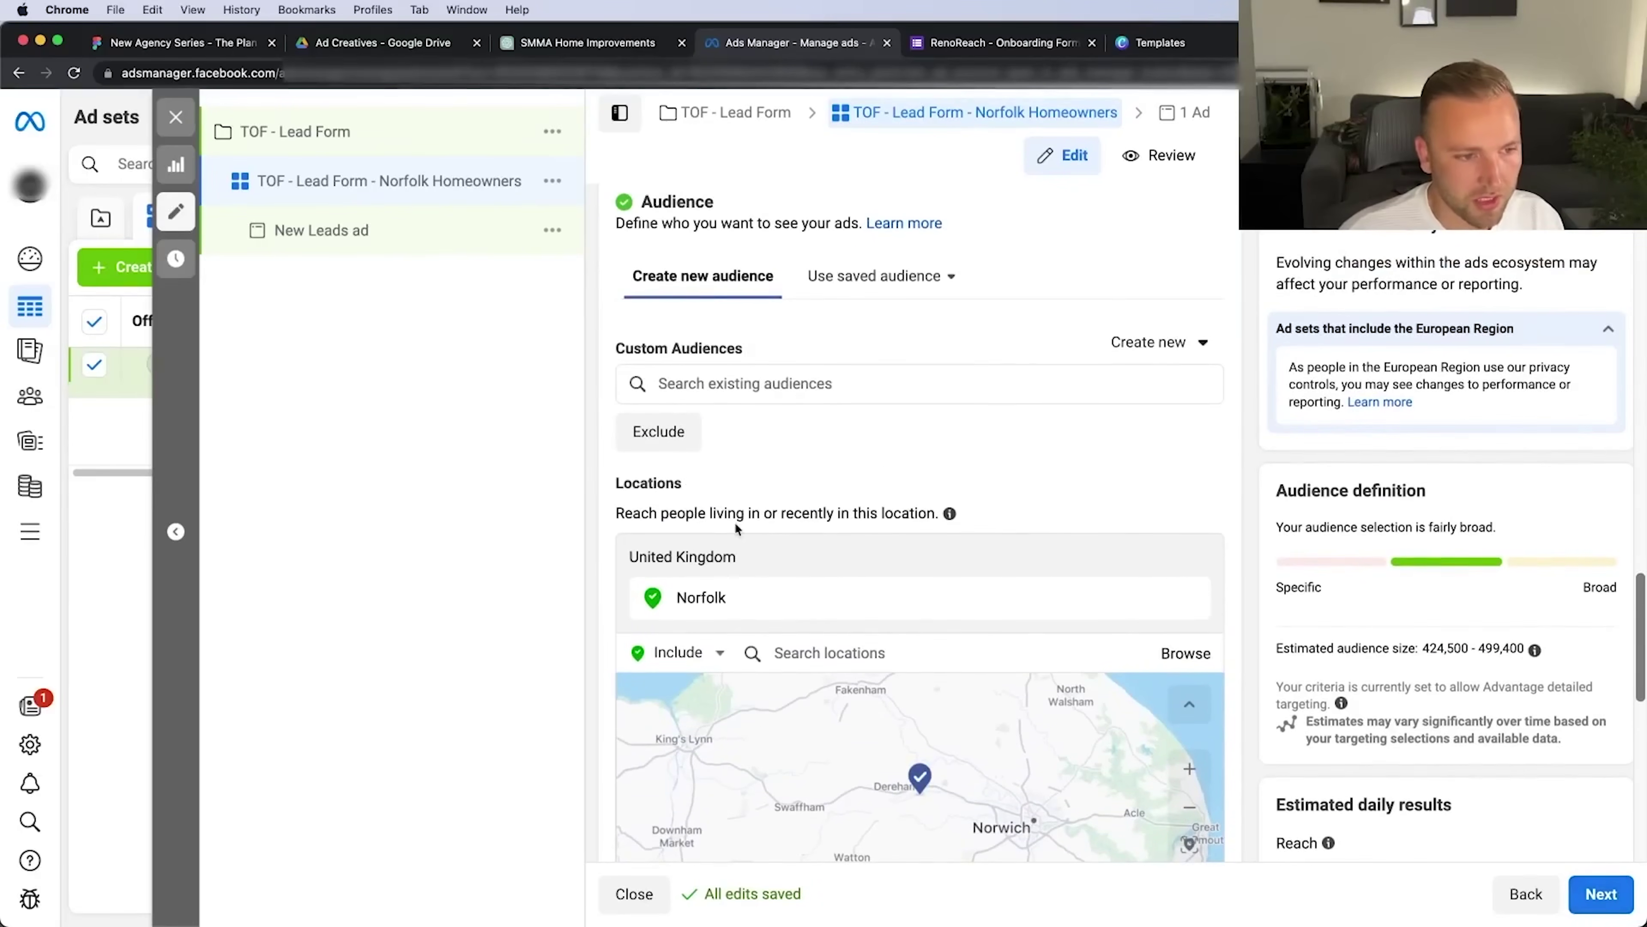
{"action": "left_click_drag", "start_coordinate": [679, 512], "coordinate": [793, 512]}
{"action": "left_click", "coordinate": [810, 510]}
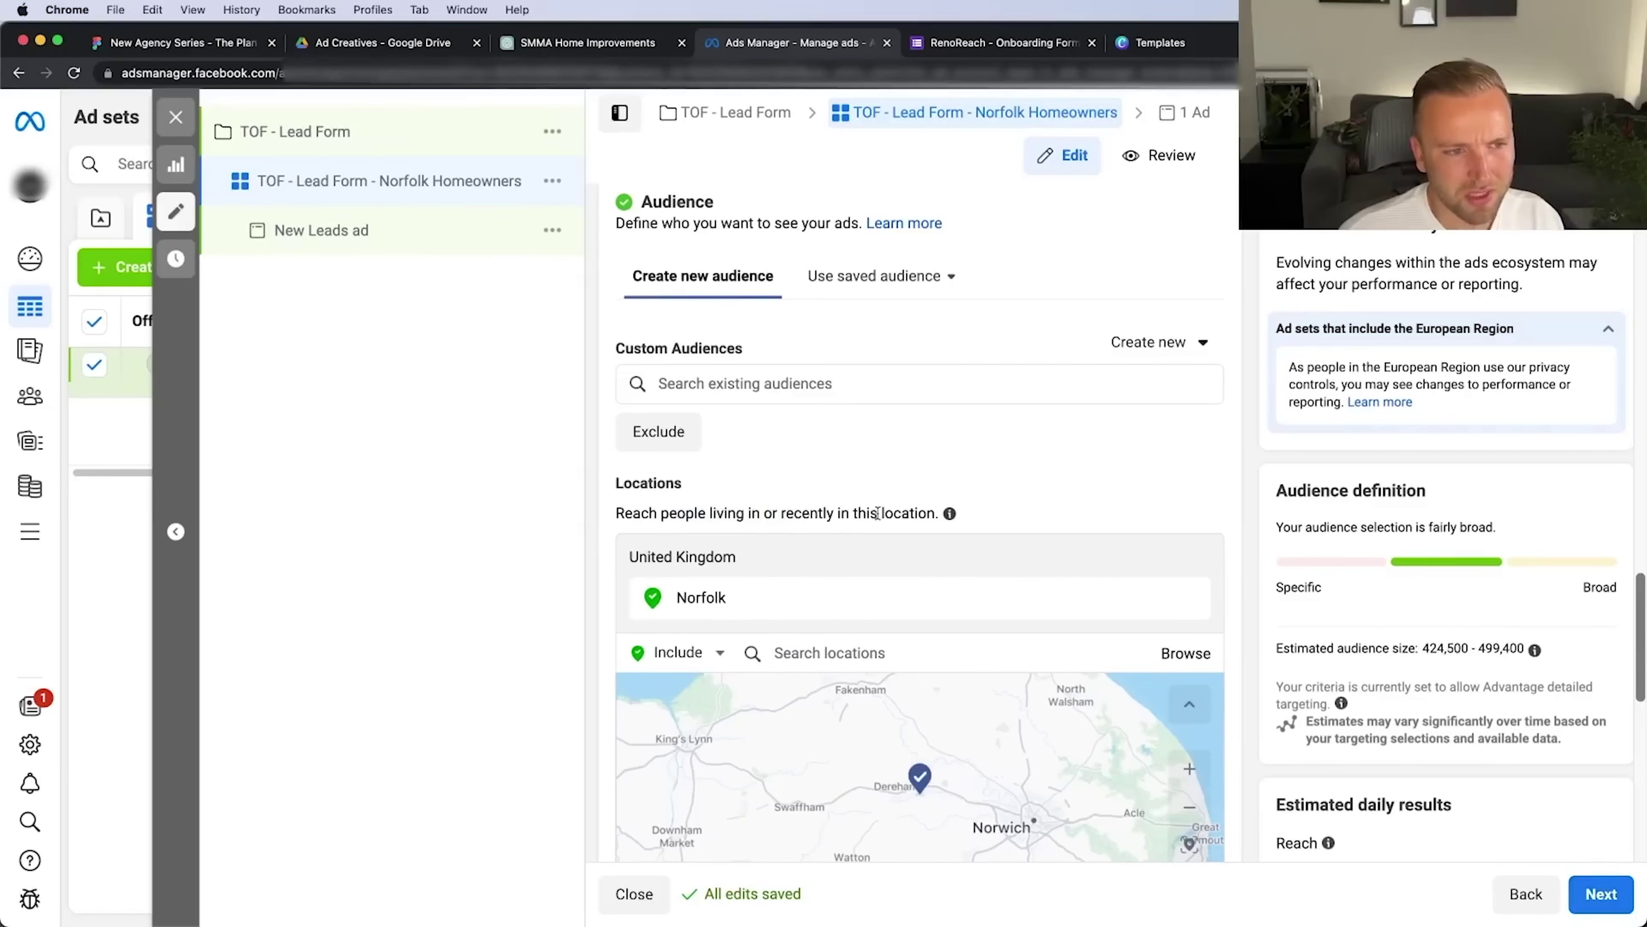
{"action": "scroll", "coordinate": [713, 532], "scroll_direction": "down", "scroll_amount": 5}
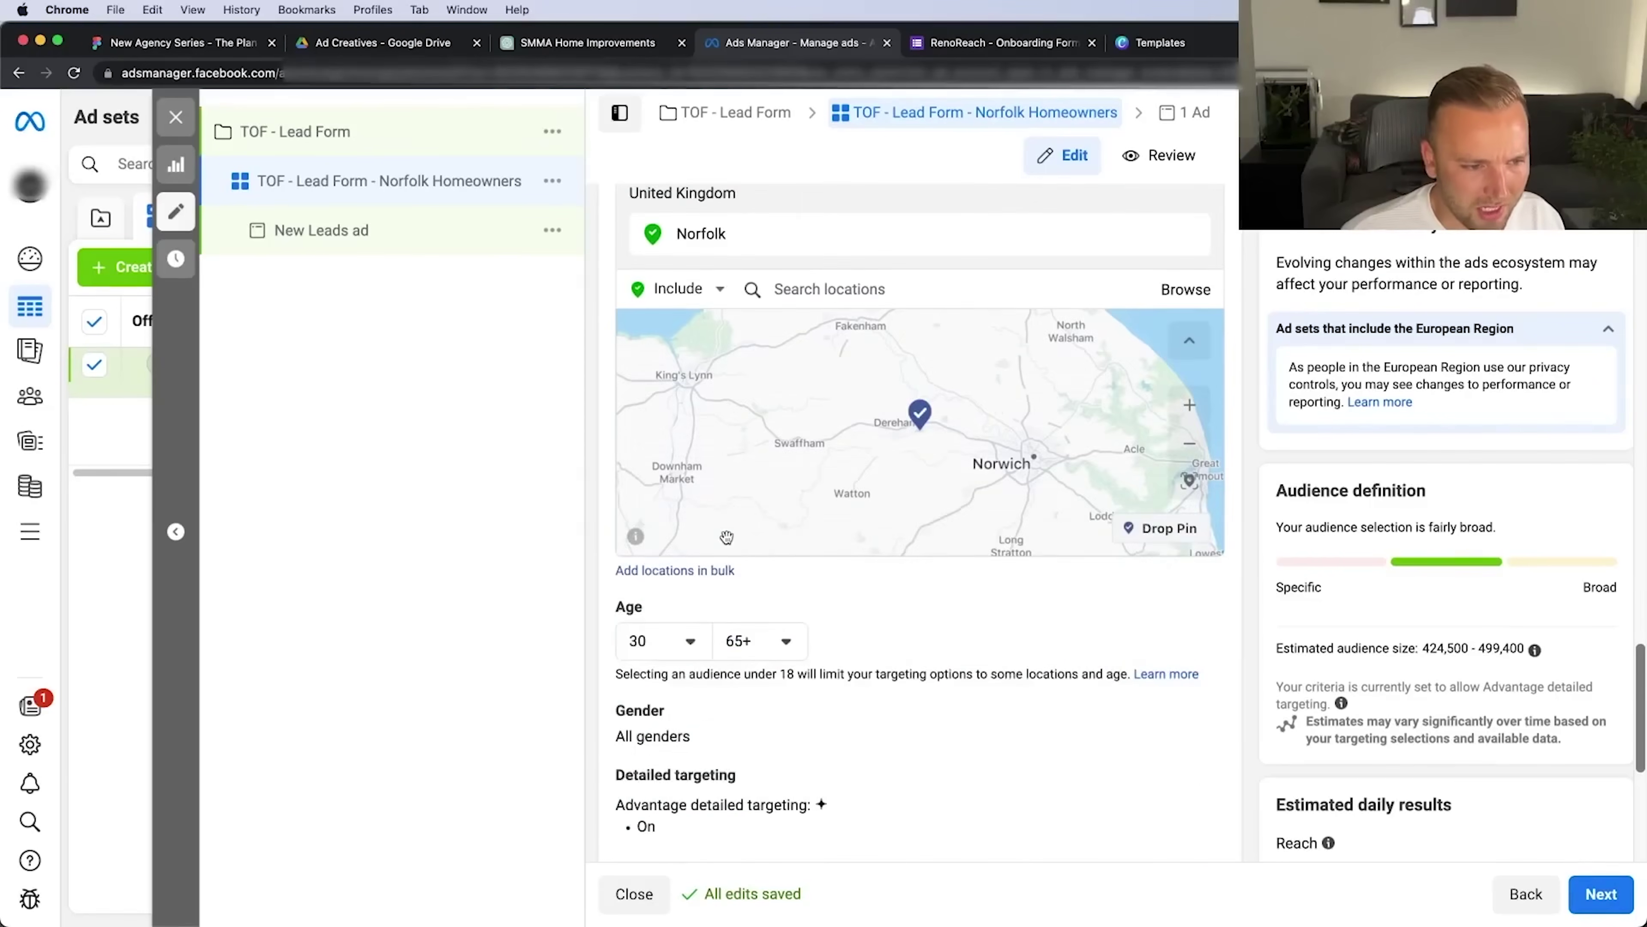
{"action": "scroll", "coordinate": [727, 537], "scroll_direction": "down", "scroll_amount": 2}
{"action": "scroll", "coordinate": [900, 736], "scroll_direction": "down", "scroll_amount": 4}
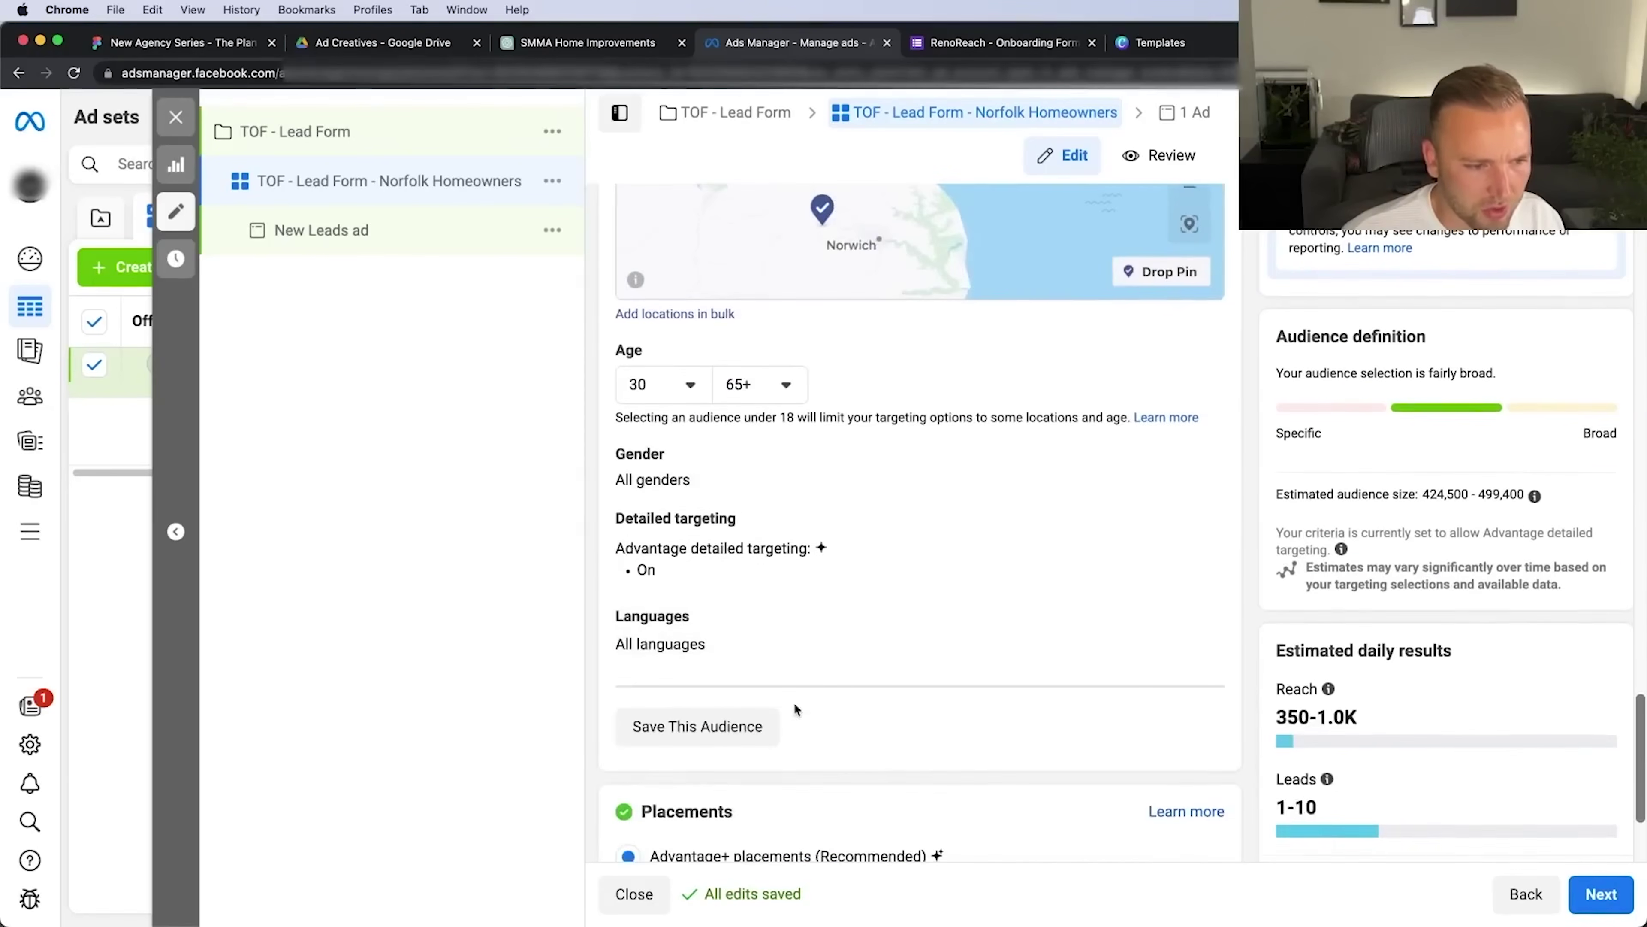
{"action": "scroll", "coordinate": [796, 709], "scroll_direction": "up", "scroll_amount": 8}
{"action": "mouse_move", "coordinate": [951, 415]}
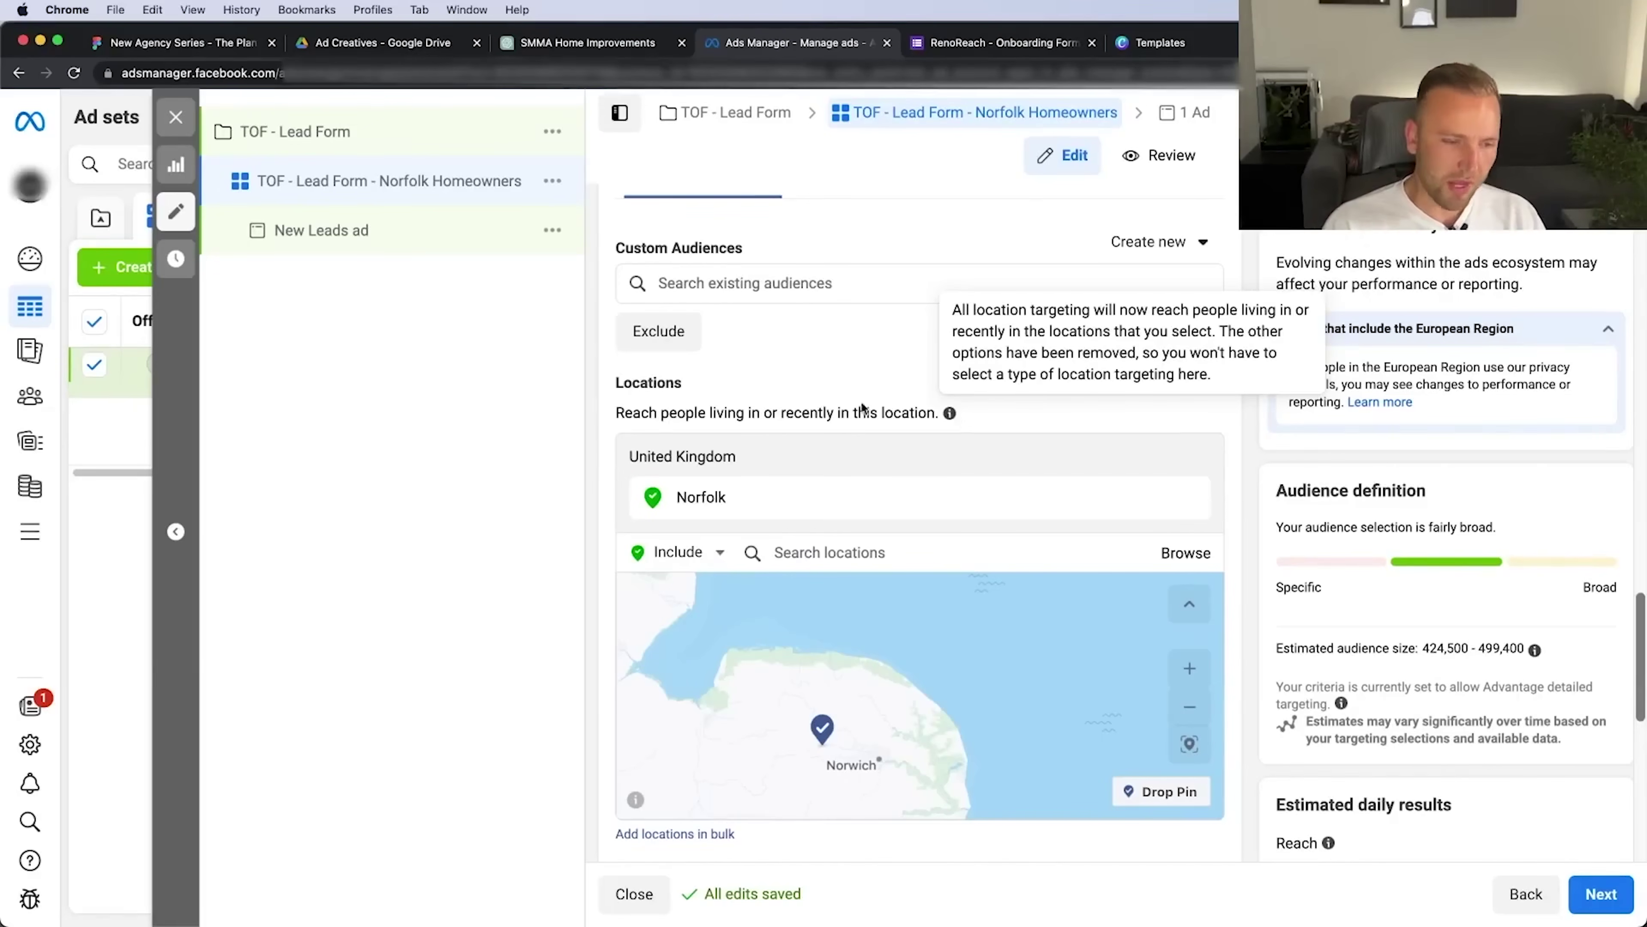
{"action": "scroll", "coordinate": [869, 415], "scroll_direction": "down", "scroll_amount": 5}
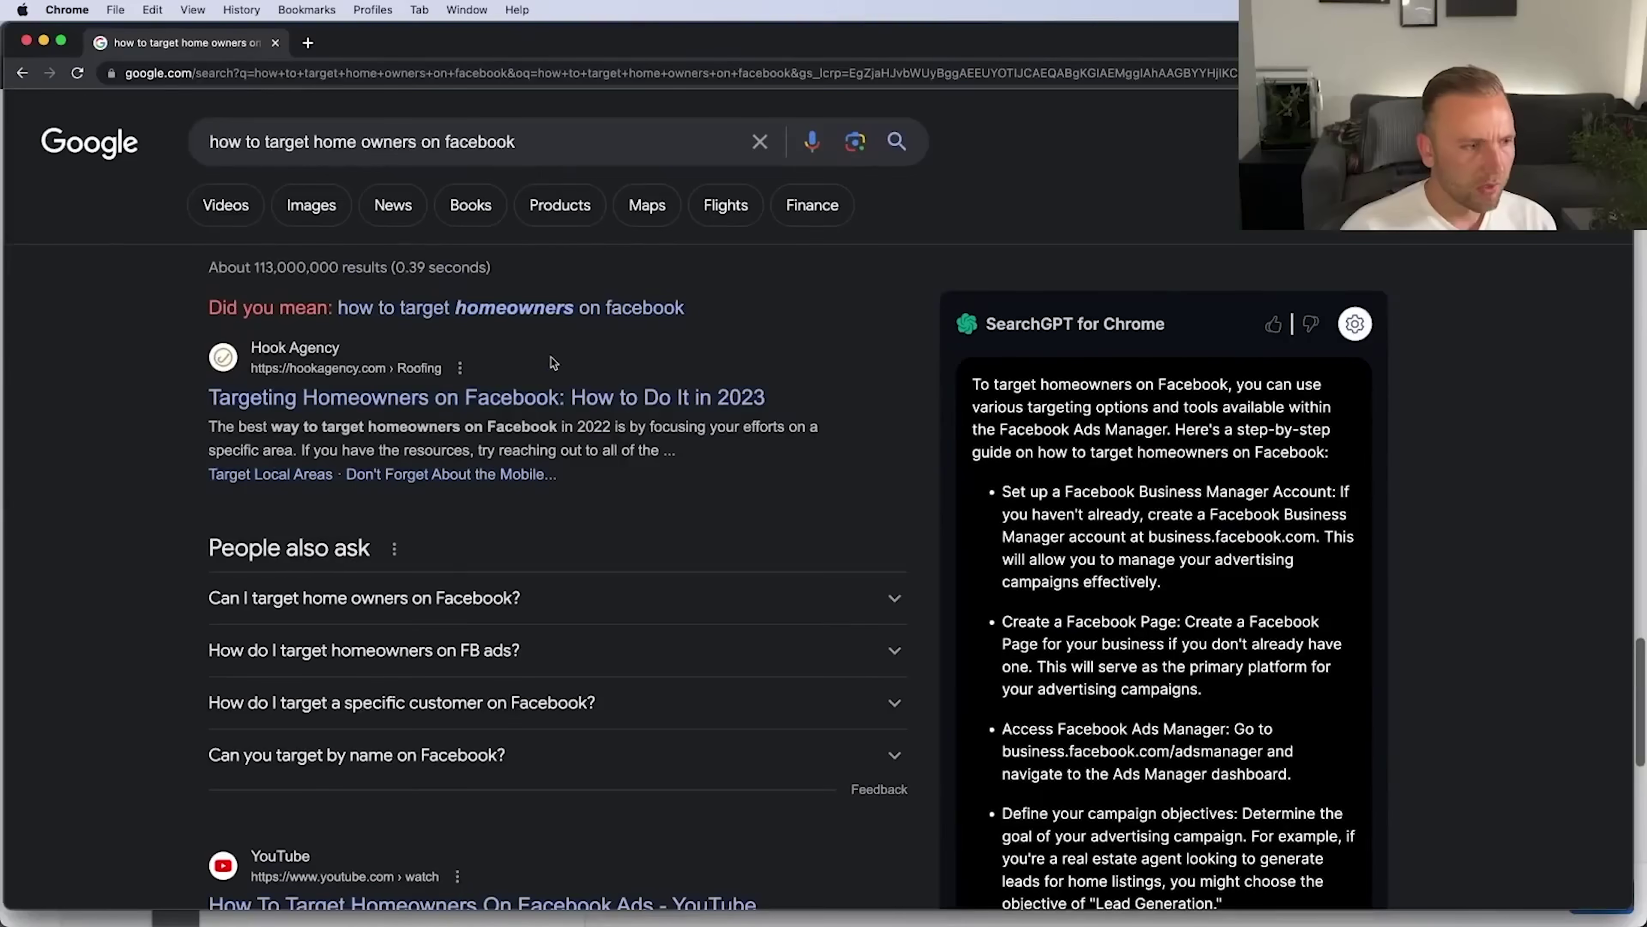
Open the Hook Agency article on targeting homeowners on Facebook and skim it for targeting options
{"action": "left_click", "coordinate": [555, 402]}
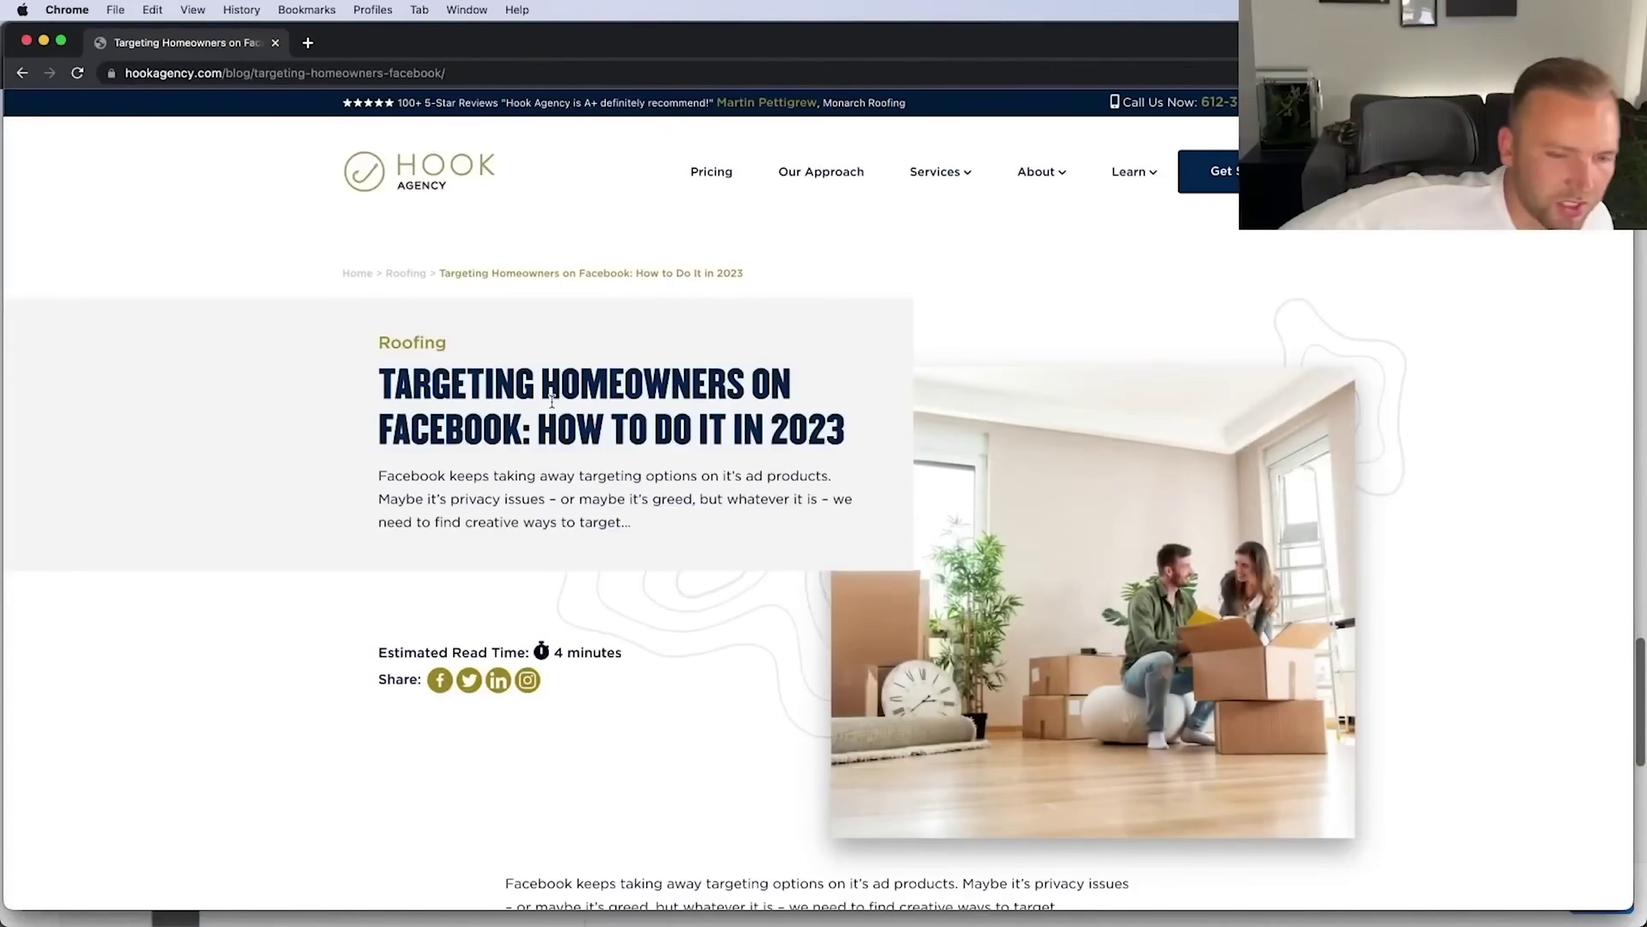
{"action": "scroll", "coordinate": [552, 401], "scroll_direction": "down", "scroll_amount": 15}
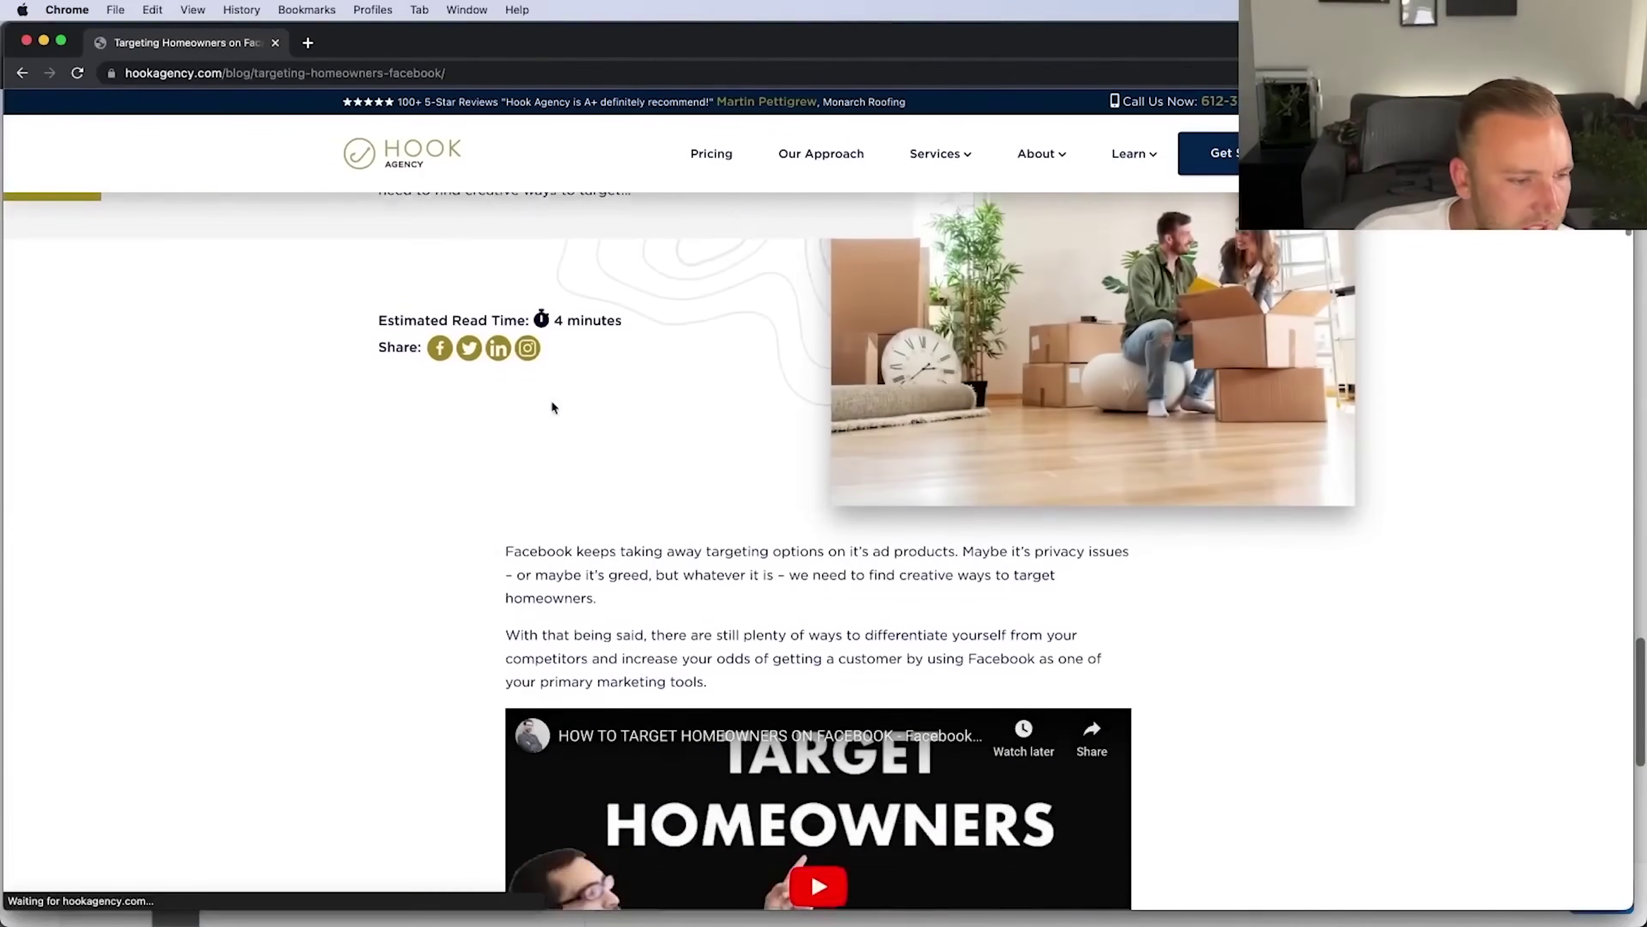
{"action": "scroll", "coordinate": [1064, 375], "scroll_direction": "down", "scroll_amount": 20}
{"action": "scroll", "coordinate": [1064, 374], "scroll_direction": "down", "scroll_amount": 5}
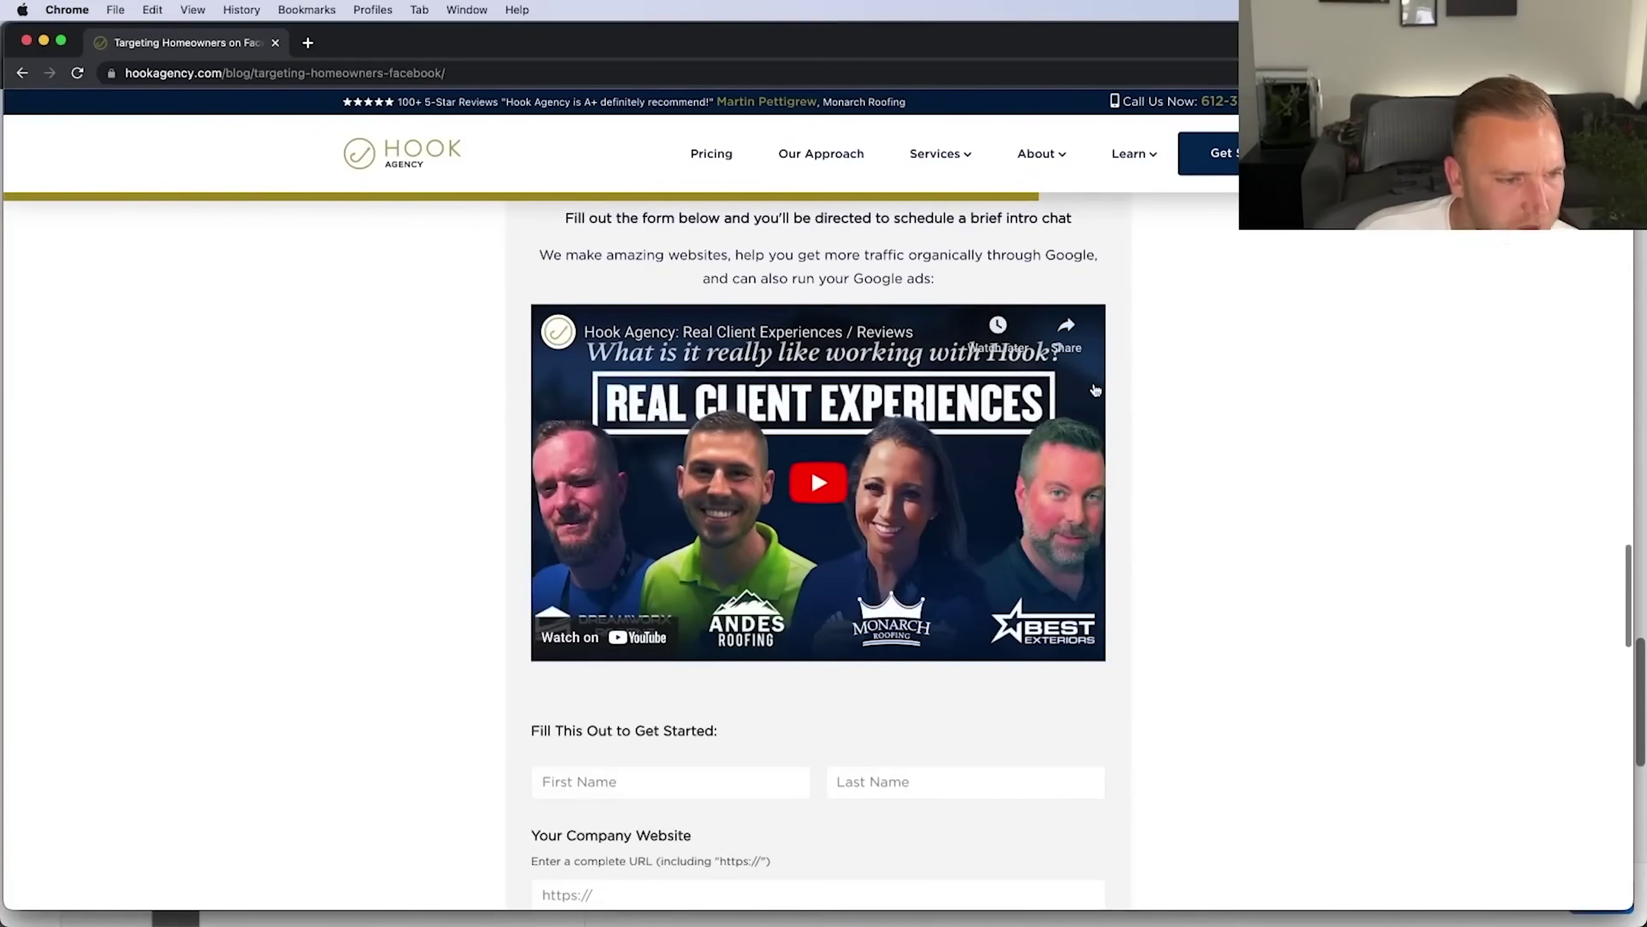
{"action": "scroll", "coordinate": [1093, 388], "scroll_direction": "down", "scroll_amount": 5}
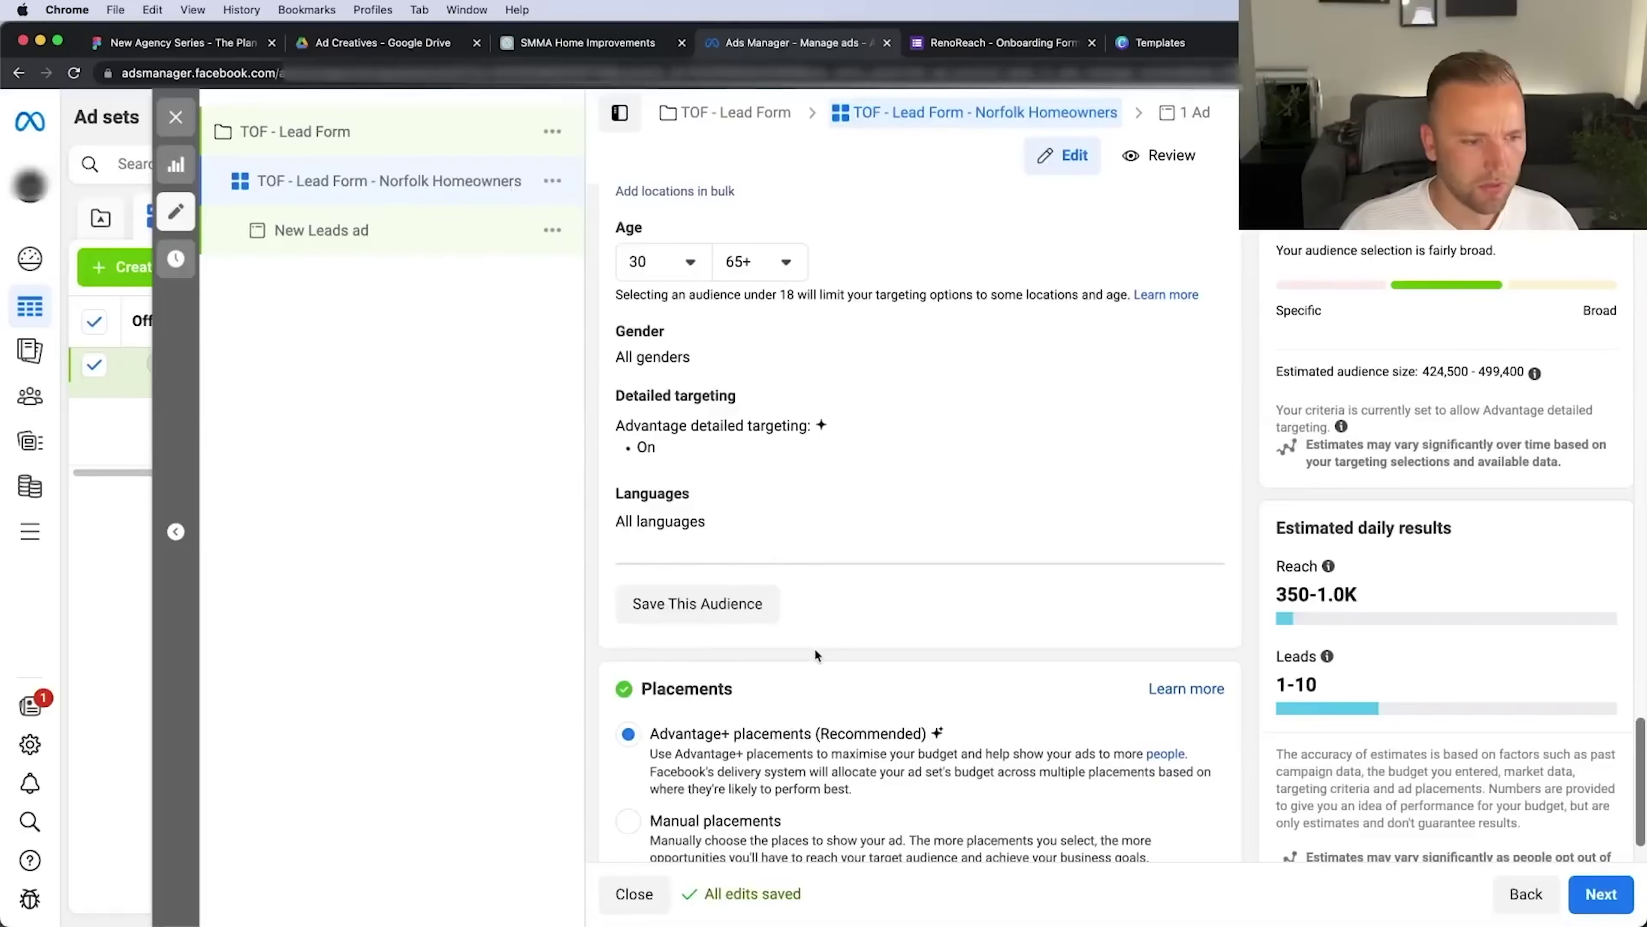
Try the "Homeowner association" interest in detailed targeting, remove it, and turn off Advantage detailed targeting
{"action": "scroll", "coordinate": [817, 654], "scroll_direction": "up", "scroll_amount": 2}
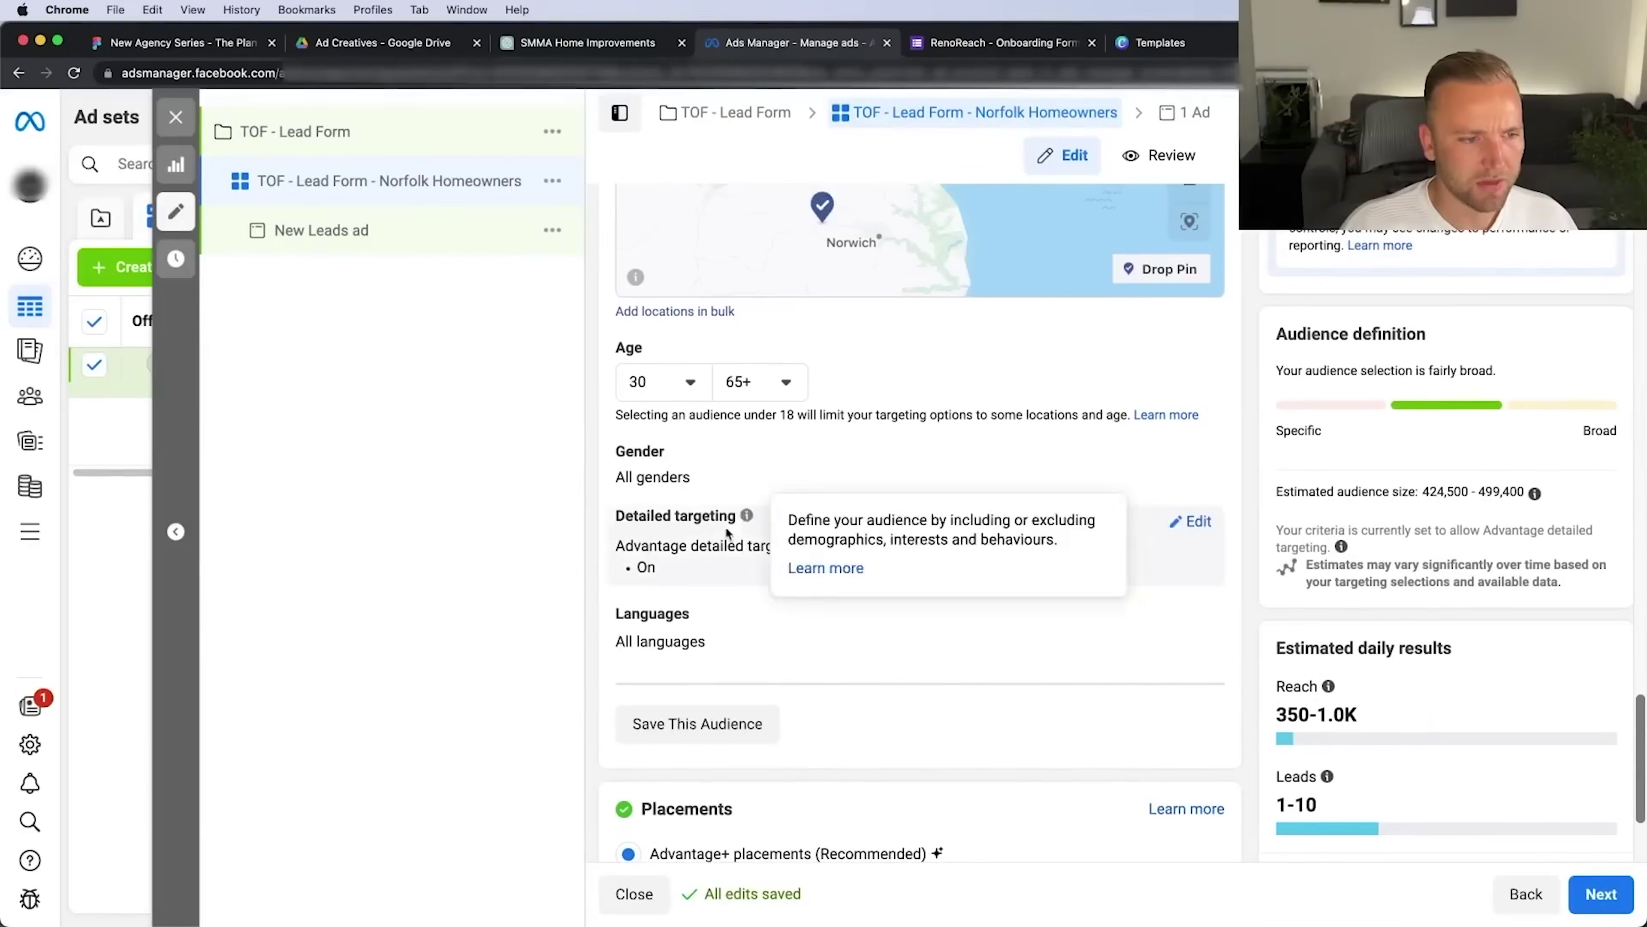
{"action": "left_click", "coordinate": [1013, 535]}
{"action": "type", "text": "homeowner"}
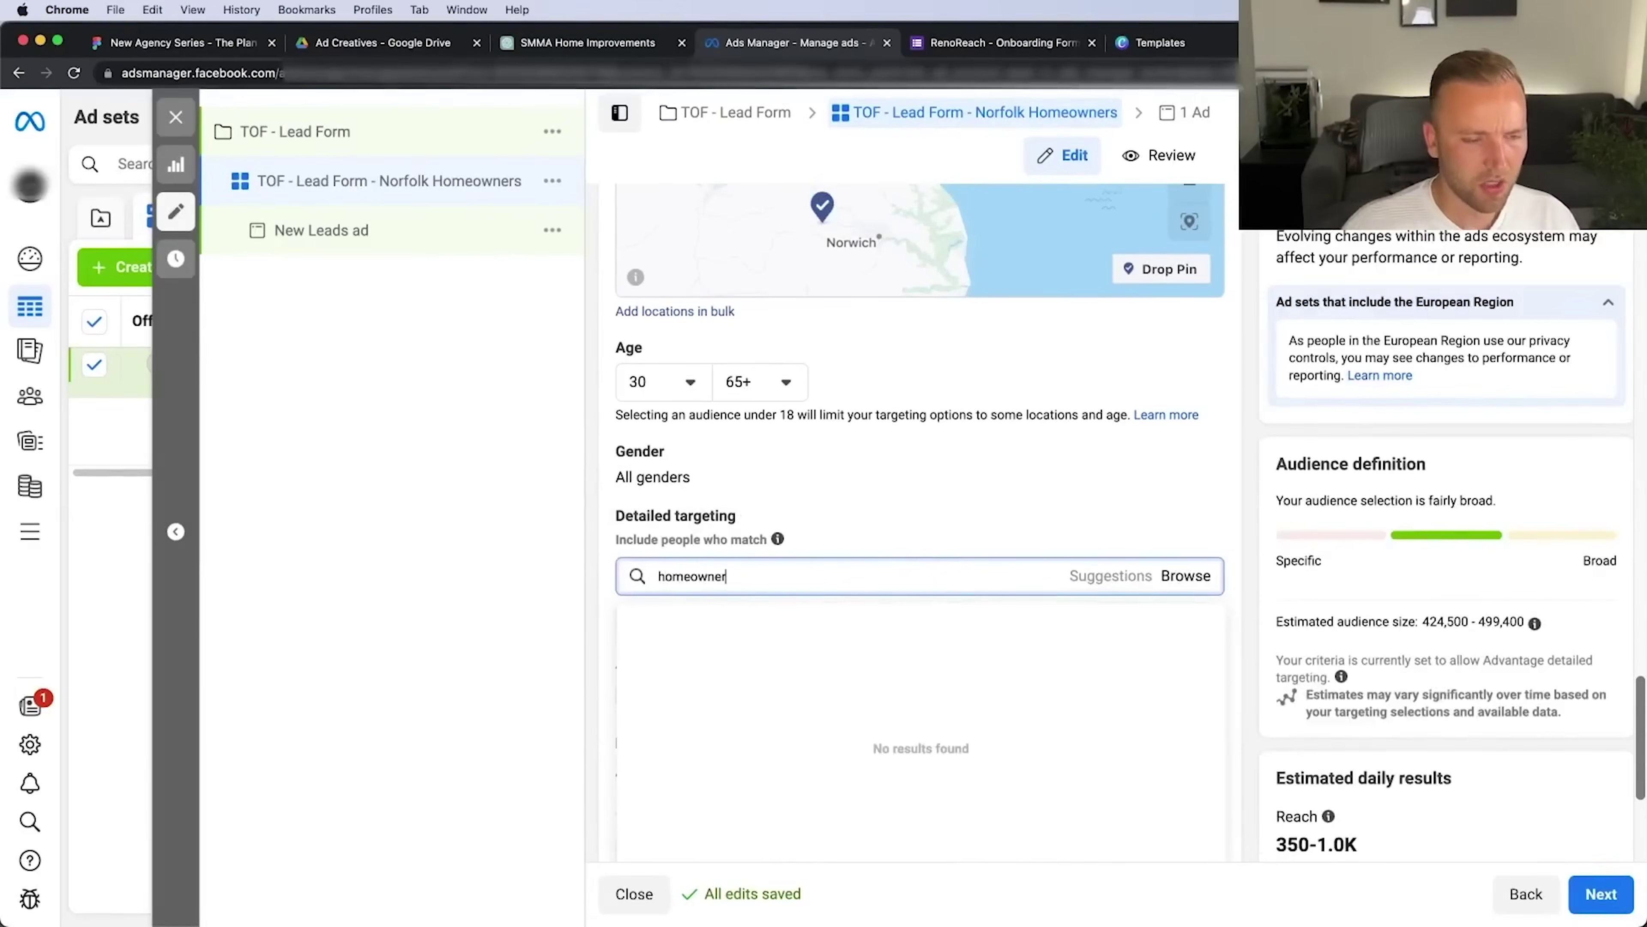
{"action": "double_click", "coordinate": [862, 579]}
{"action": "left_click", "coordinate": [858, 636]}
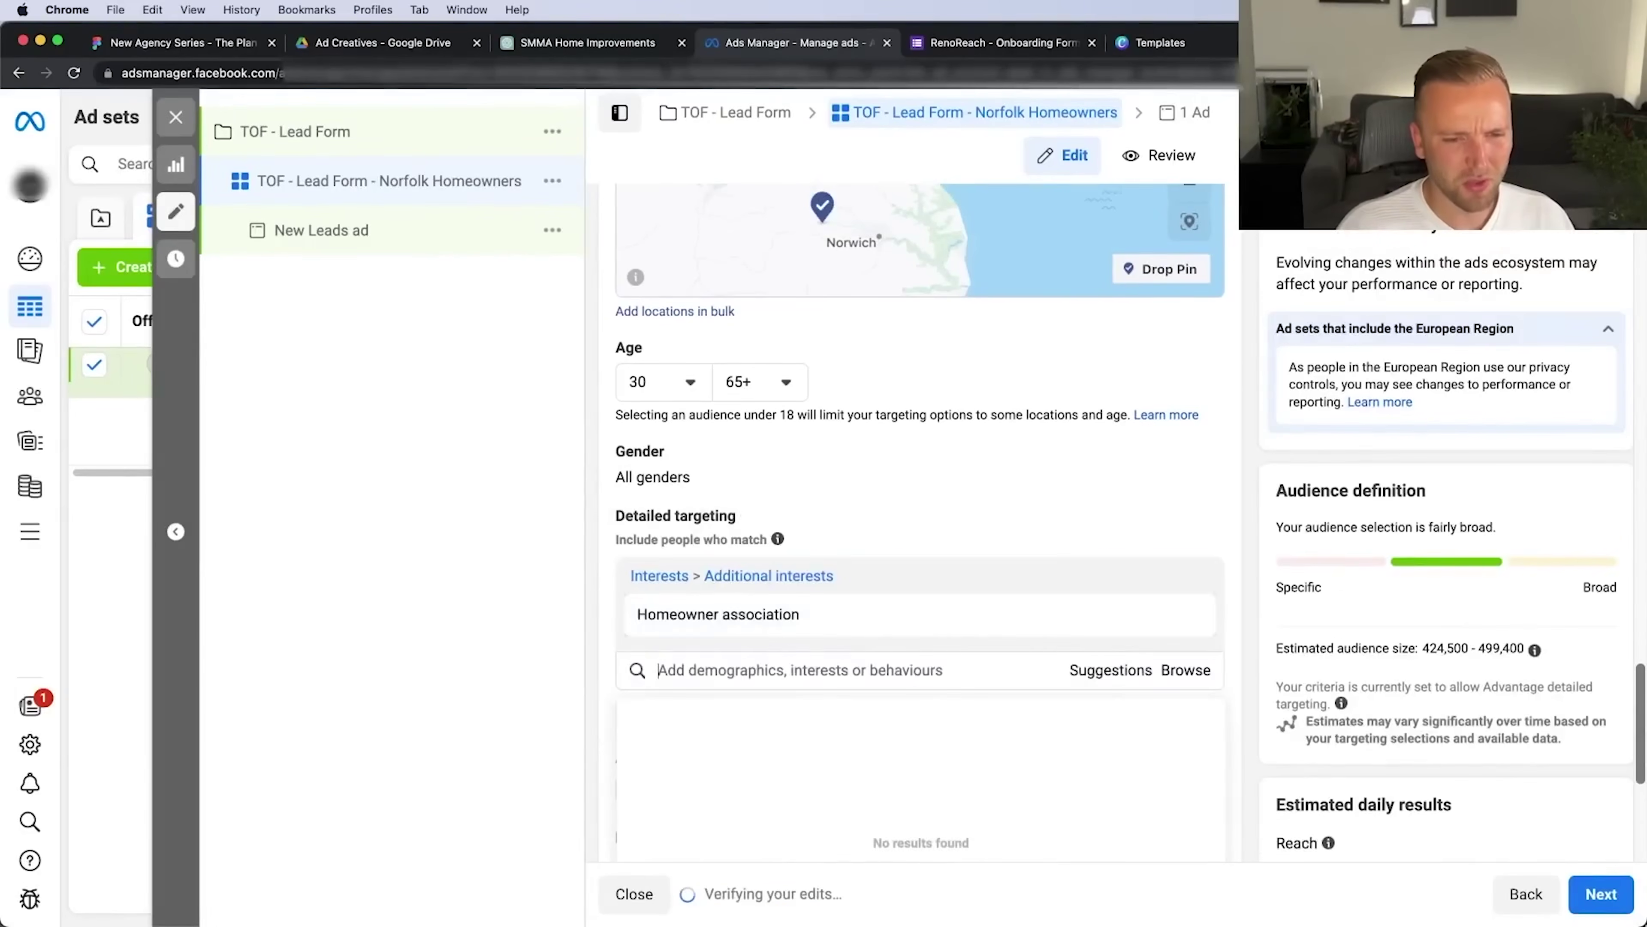
{"action": "left_click", "coordinate": [1187, 576]}
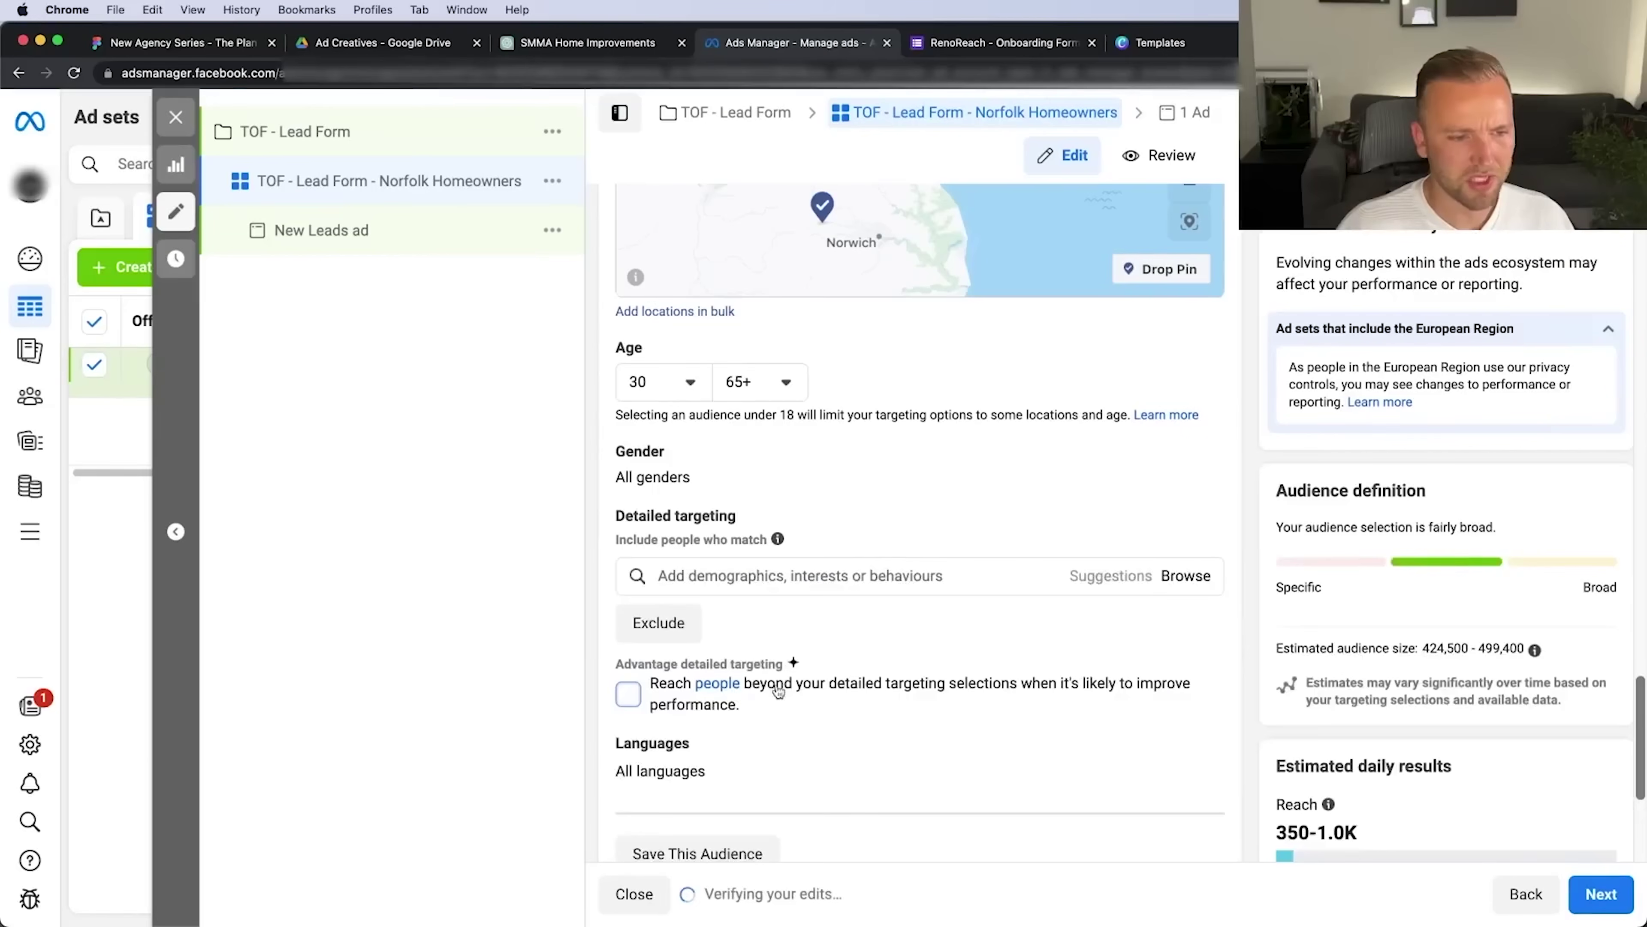
Browse the demographic targeting categories, try the "Recently moved" life event in detailed targeting, and deselect it
{"action": "left_click", "coordinate": [1185, 576]}
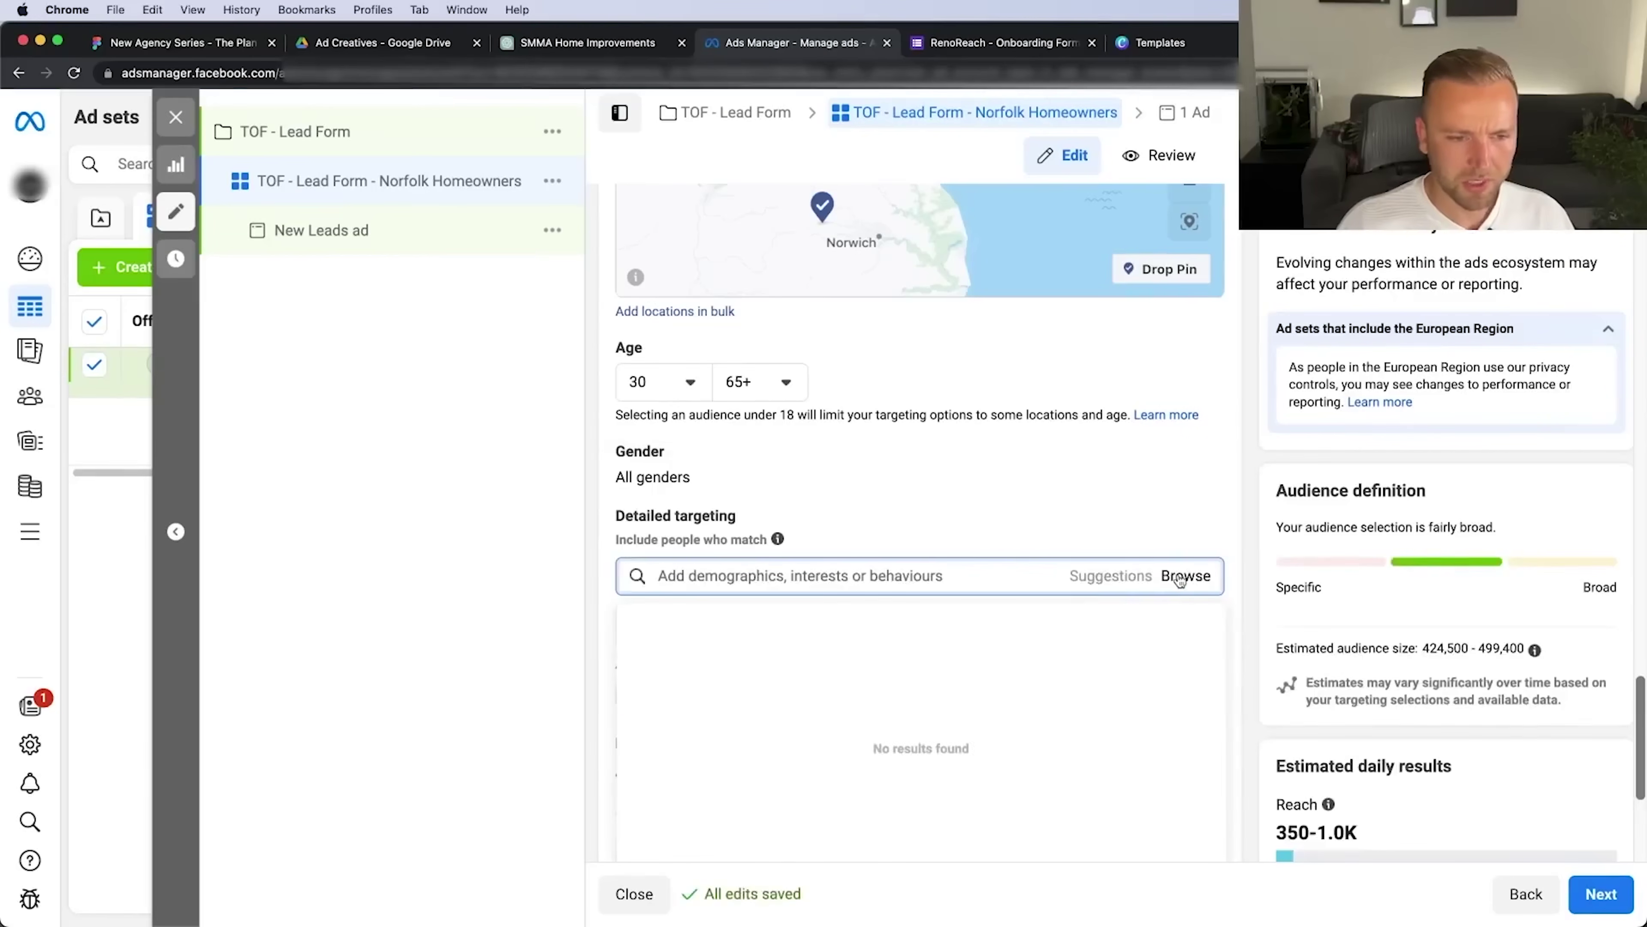
{"action": "left_click", "coordinate": [641, 623]}
{"action": "left_click", "coordinate": [642, 678]}
{"action": "scroll", "coordinate": [642, 679], "scroll_direction": "down", "scroll_amount": 2}
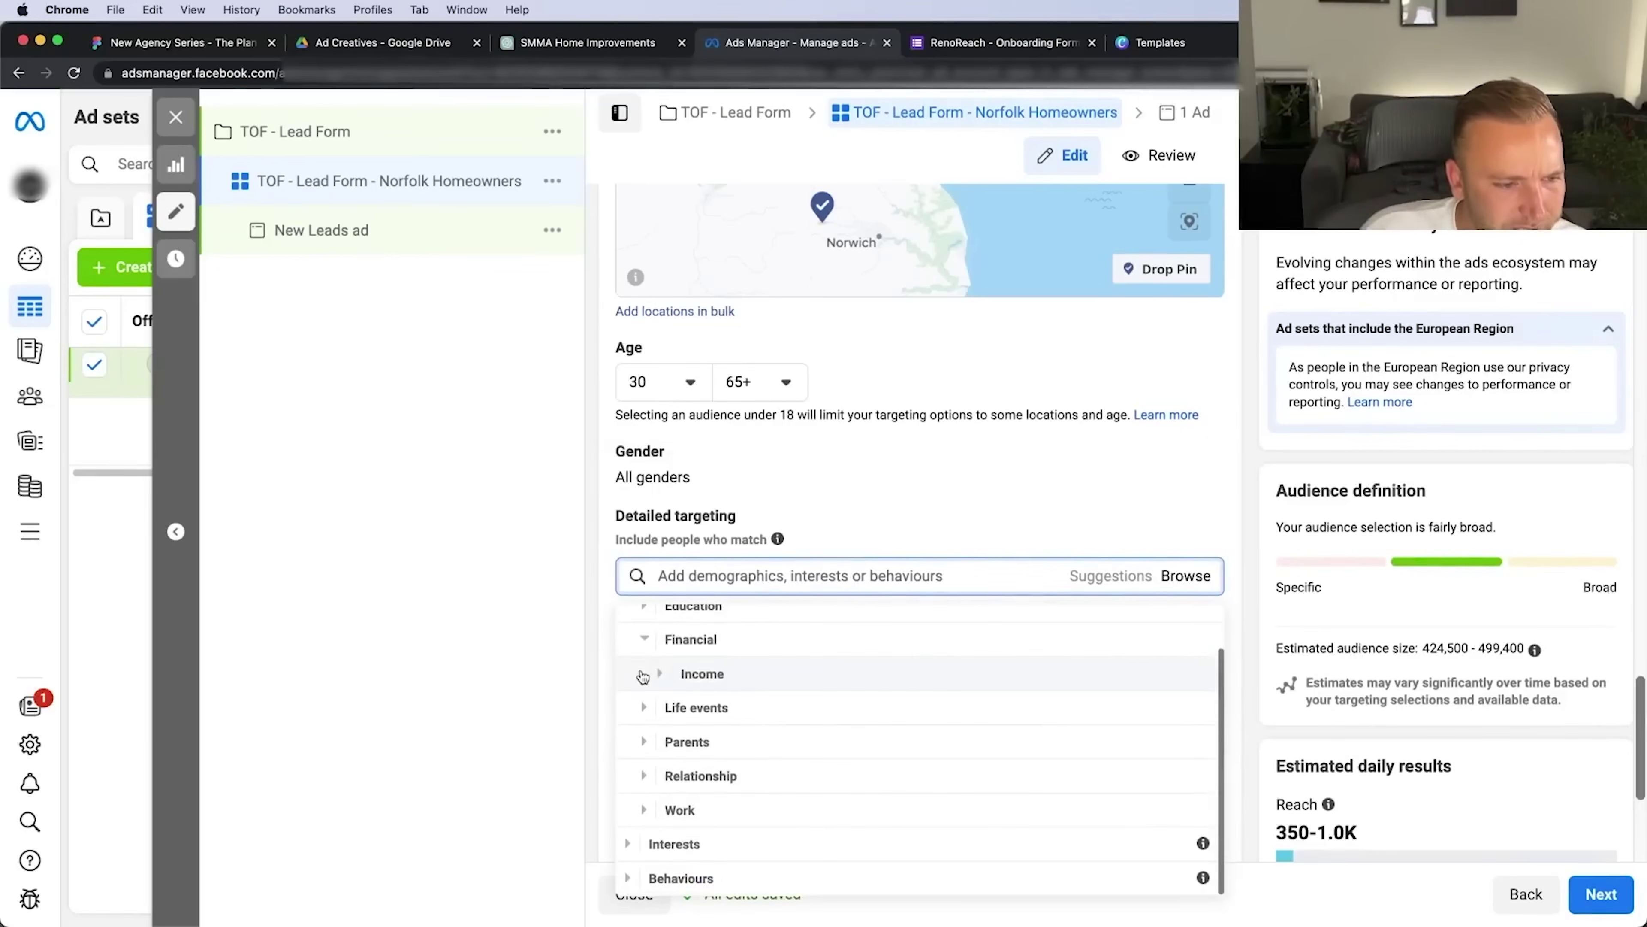
{"action": "left_click", "coordinate": [644, 640]}
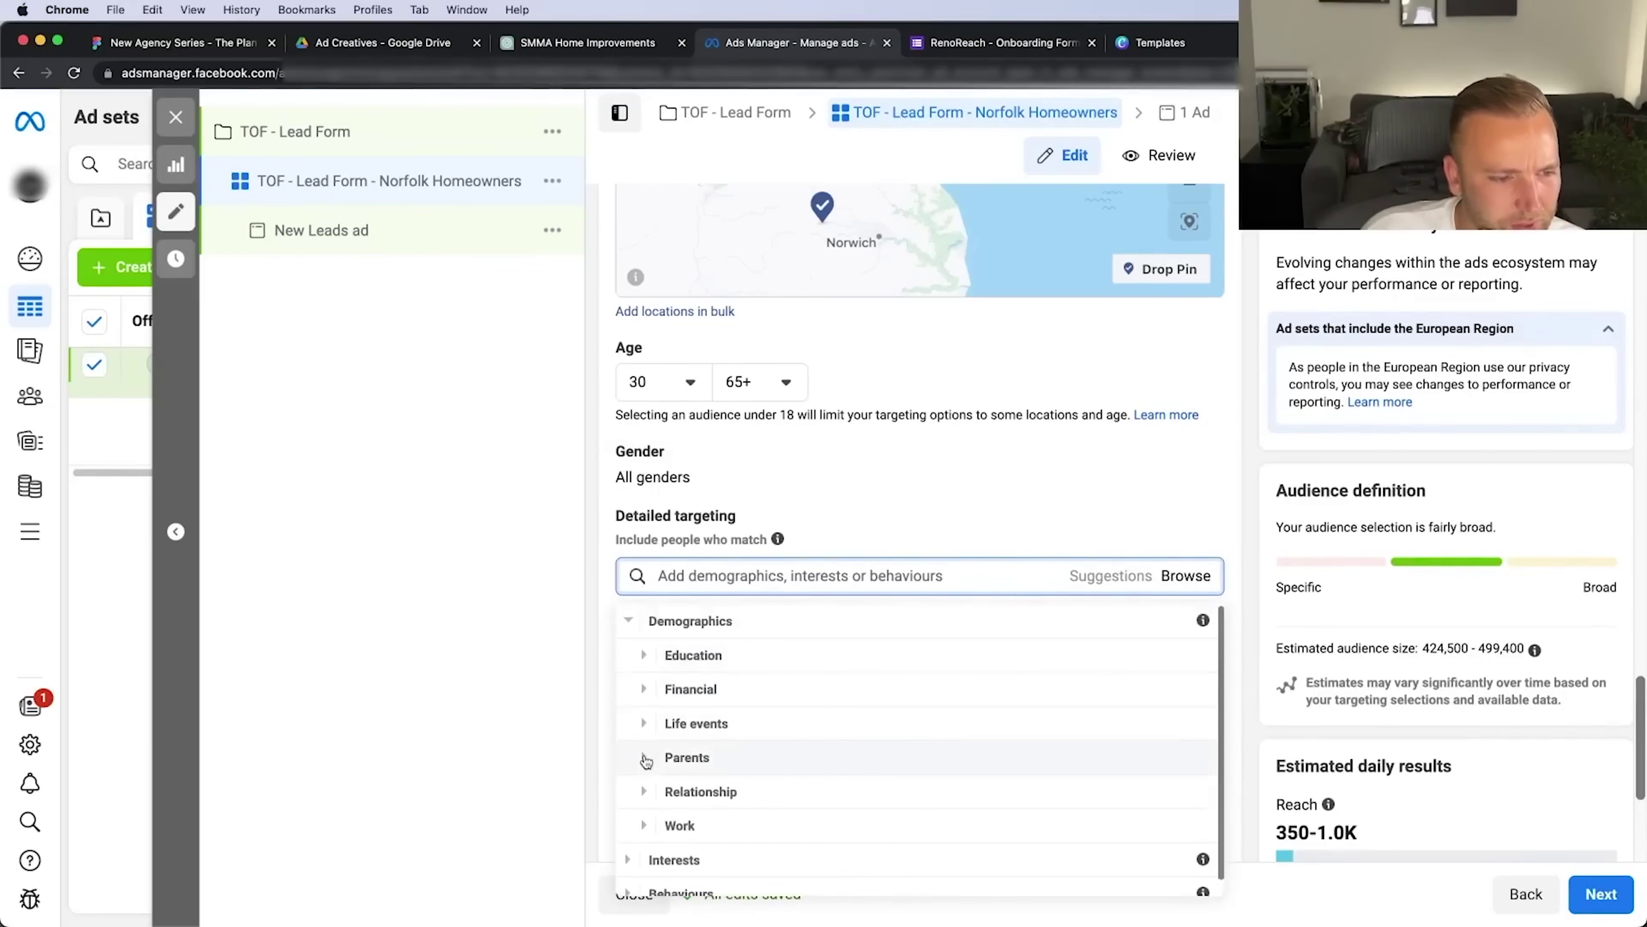
{"action": "left_click", "coordinate": [644, 723]}
{"action": "scroll", "coordinate": [801, 726], "scroll_direction": "down", "scroll_amount": 2}
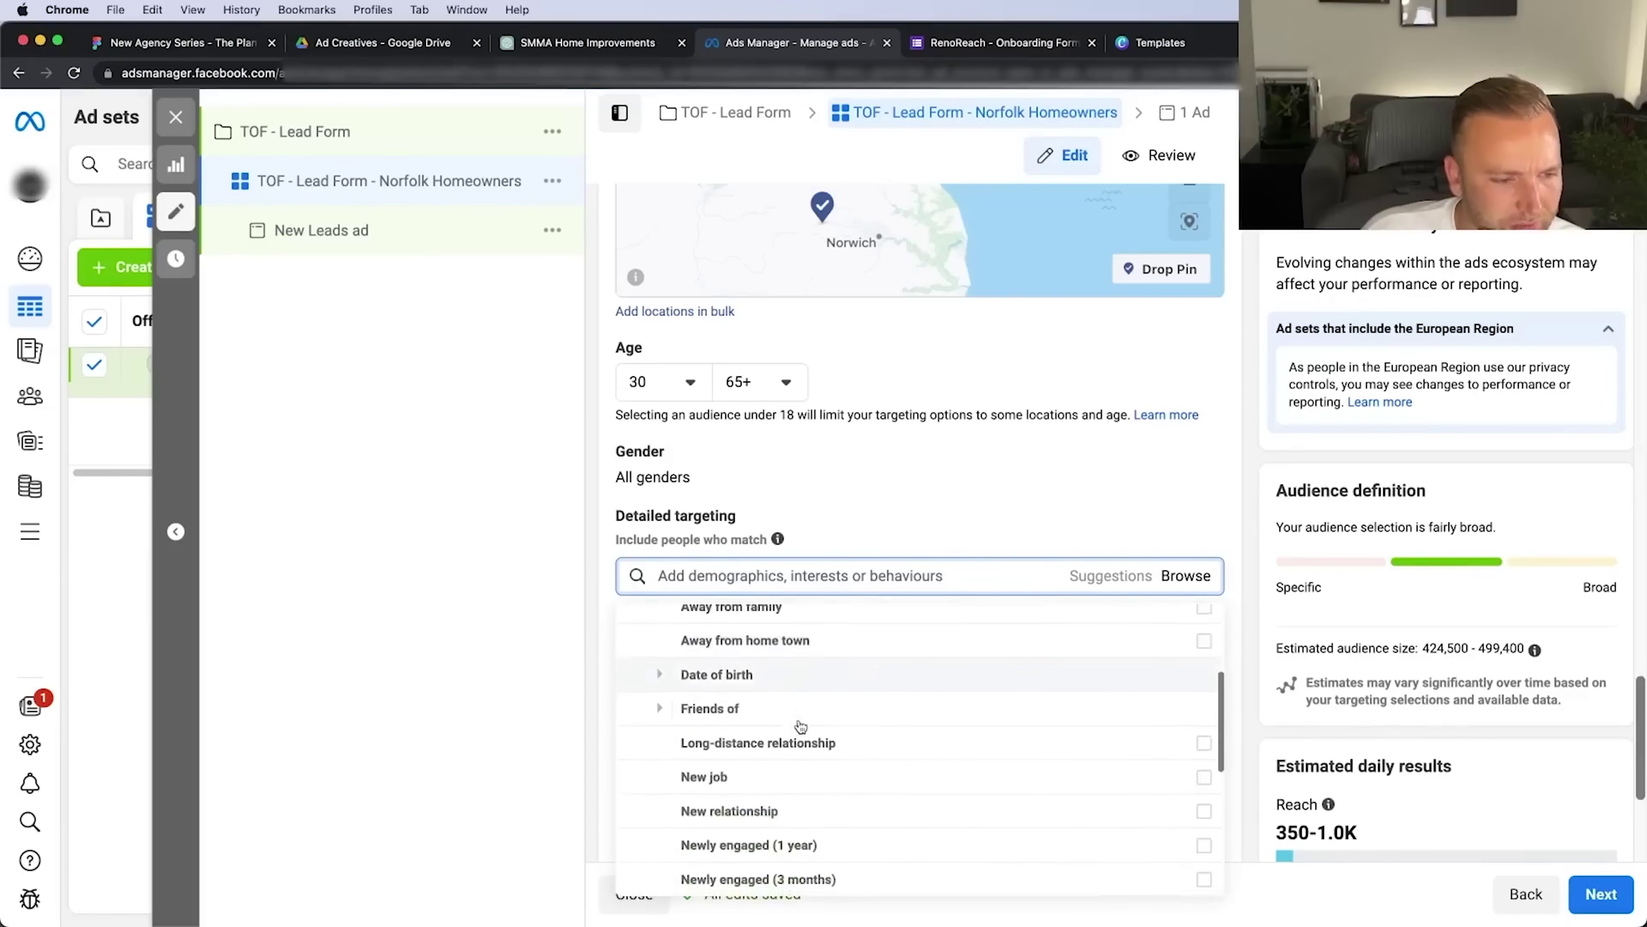
{"action": "scroll", "coordinate": [908, 845], "scroll_direction": "down", "scroll_amount": 3}
{"action": "left_click", "coordinate": [909, 845]}
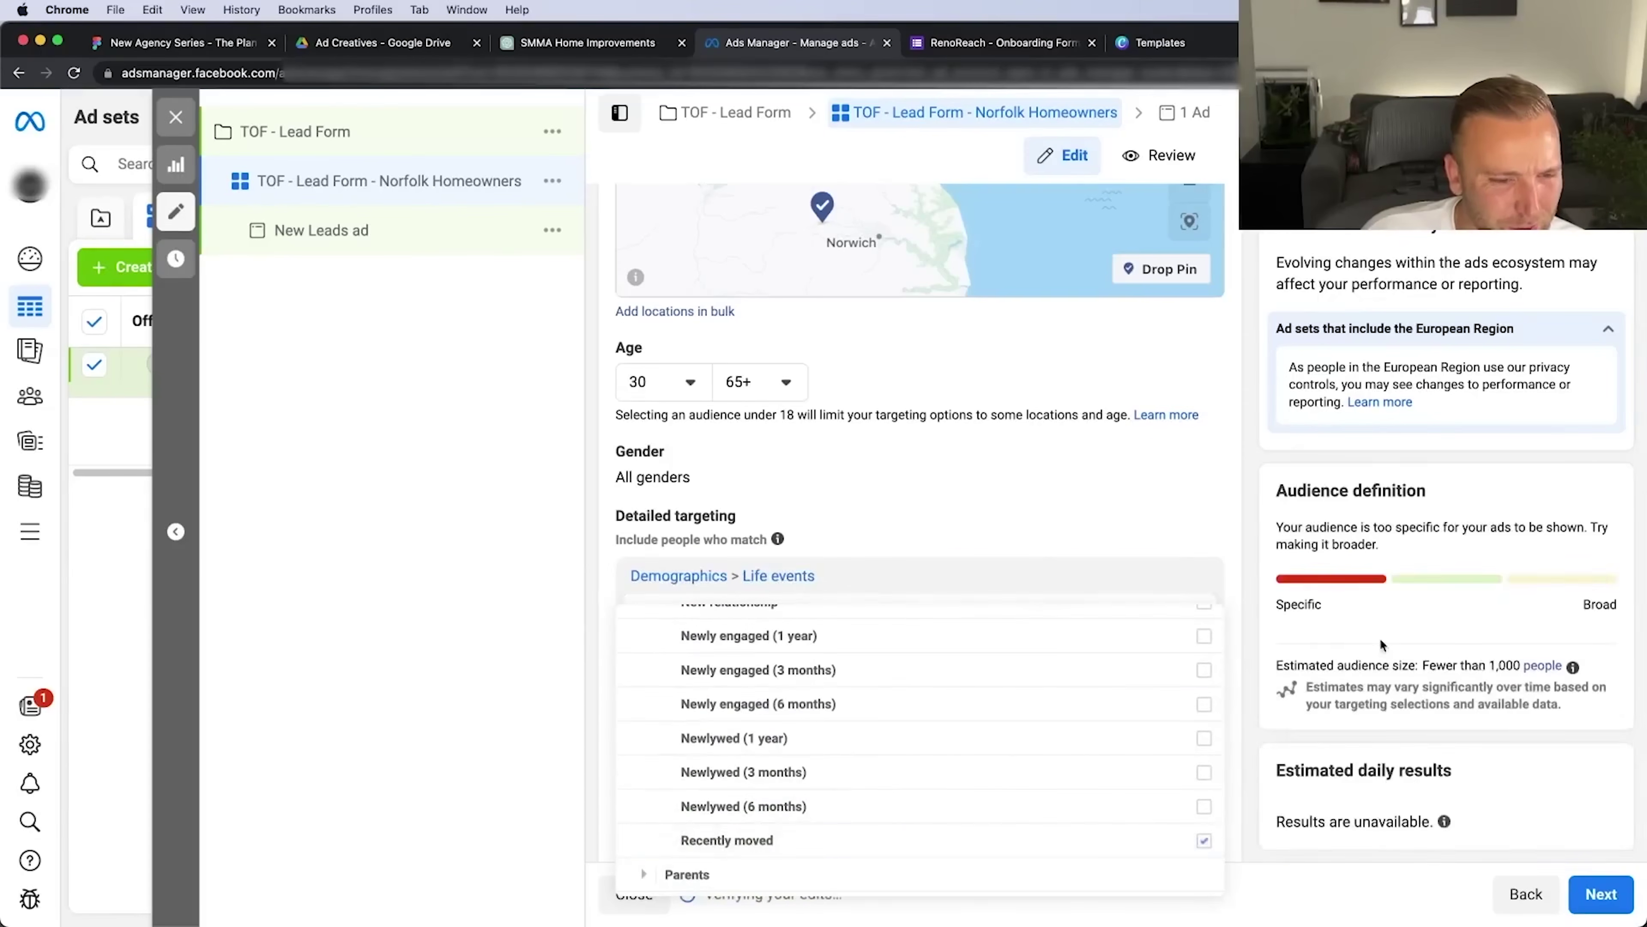
{"action": "left_click", "coordinate": [909, 844]}
{"action": "scroll", "coordinate": [787, 726], "scroll_direction": "up", "scroll_amount": 3}
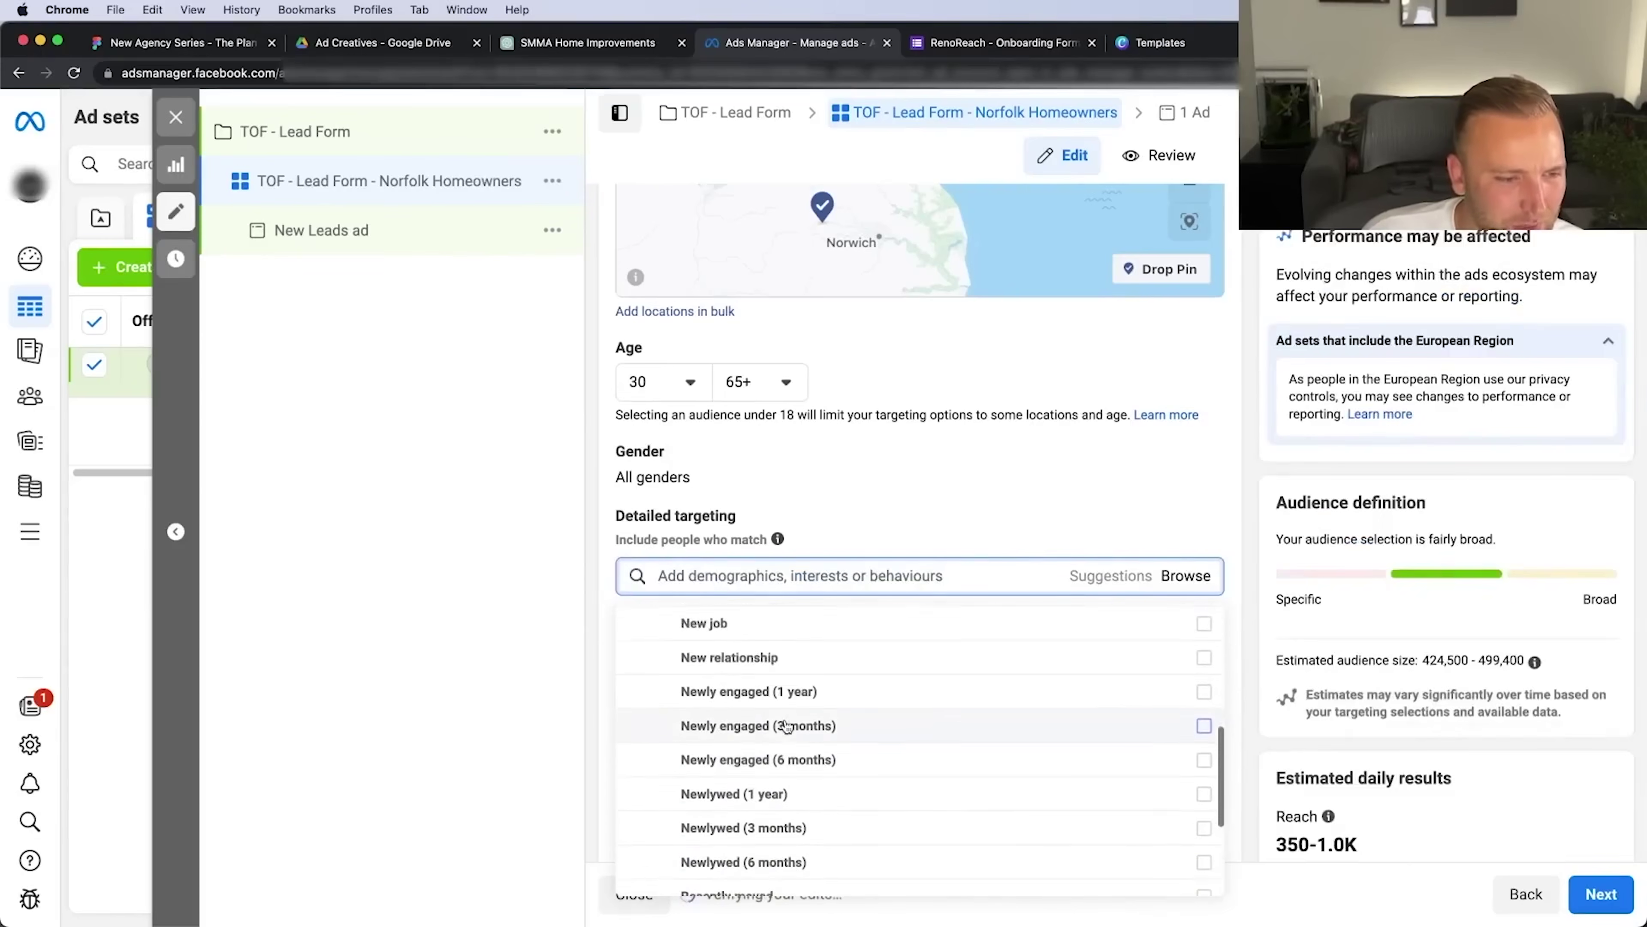
Try the "Home Renovations" interest in detailed targeting and remove it again
{"action": "type", "text": "renovat"}
{"action": "left_click", "coordinate": [722, 656]}
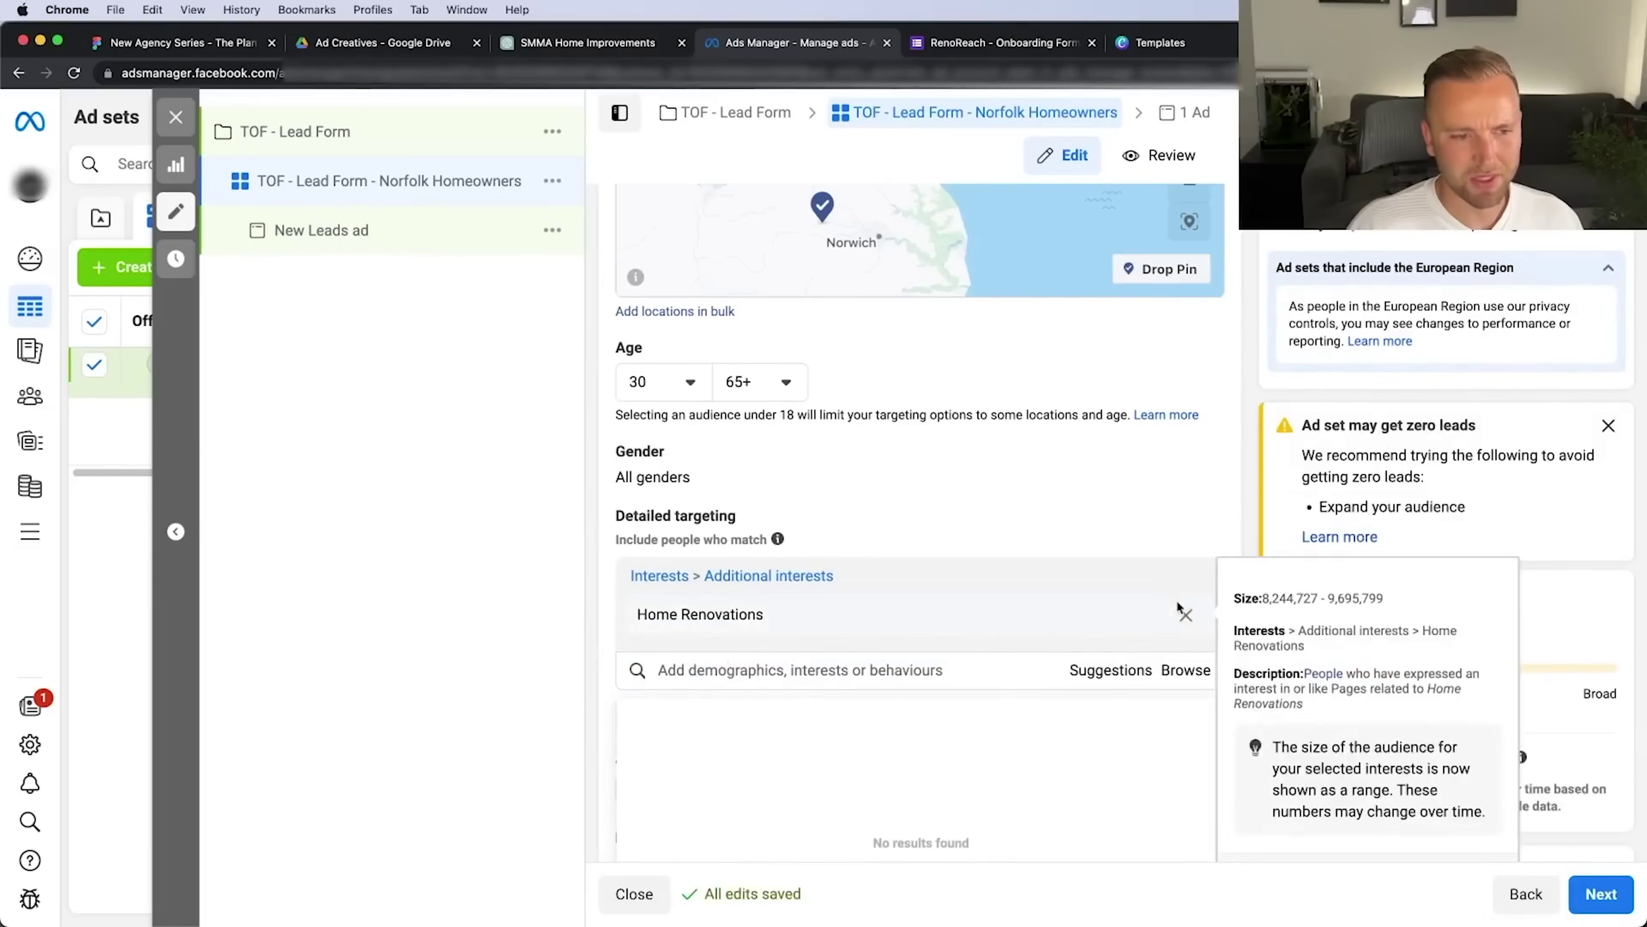
{"action": "left_click", "coordinate": [1186, 616]}
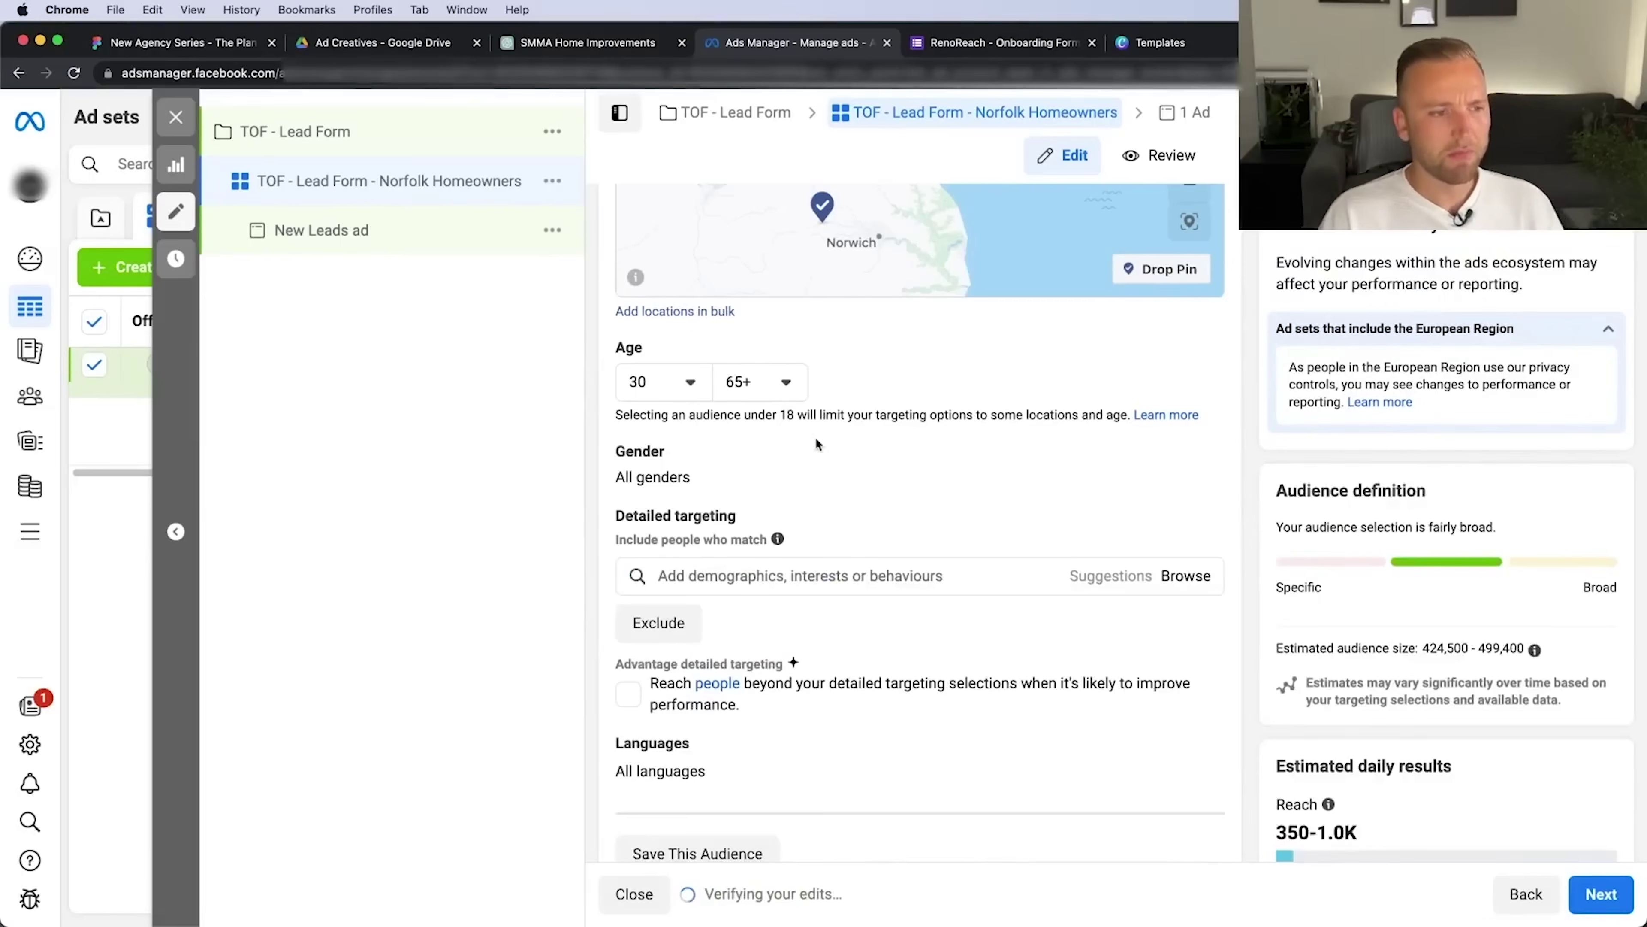
Recheck the location, age and language settings and save the Norfolk, age 30-65+ audience under the suggested name
{"action": "scroll", "coordinate": [794, 479], "scroll_direction": "up", "scroll_amount": 5}
{"action": "scroll", "coordinate": [795, 481], "scroll_direction": "down", "scroll_amount": 2}
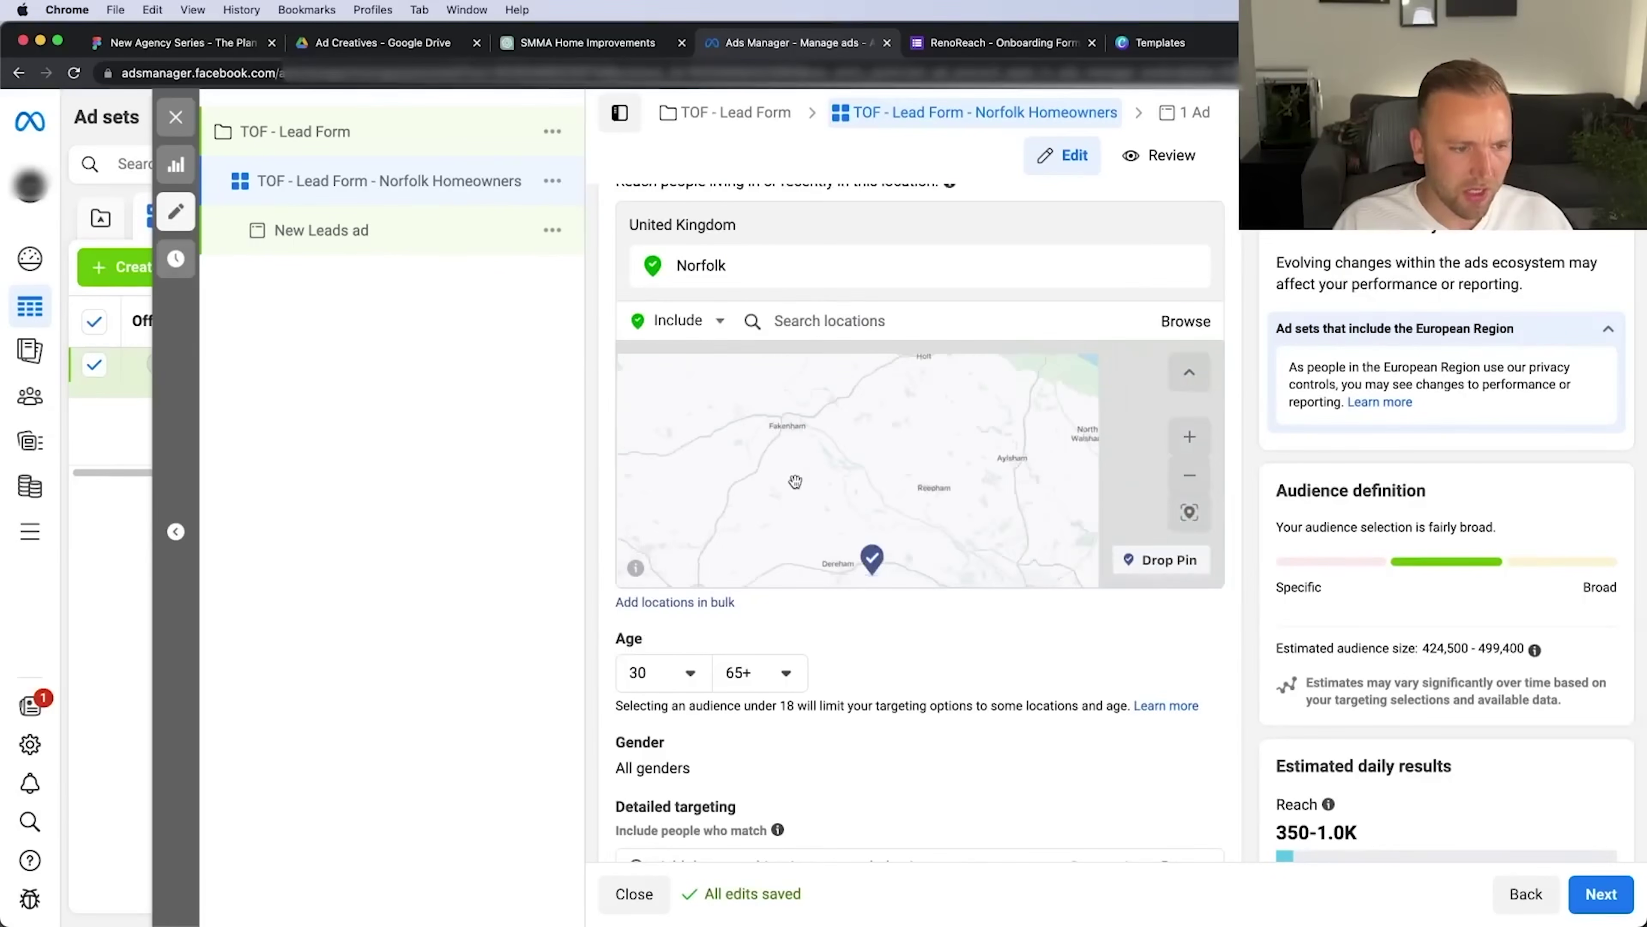
{"action": "scroll", "coordinate": [879, 654], "scroll_direction": "down", "scroll_amount": 4}
{"action": "scroll", "coordinate": [879, 654], "scroll_direction": "down", "scroll_amount": 1}
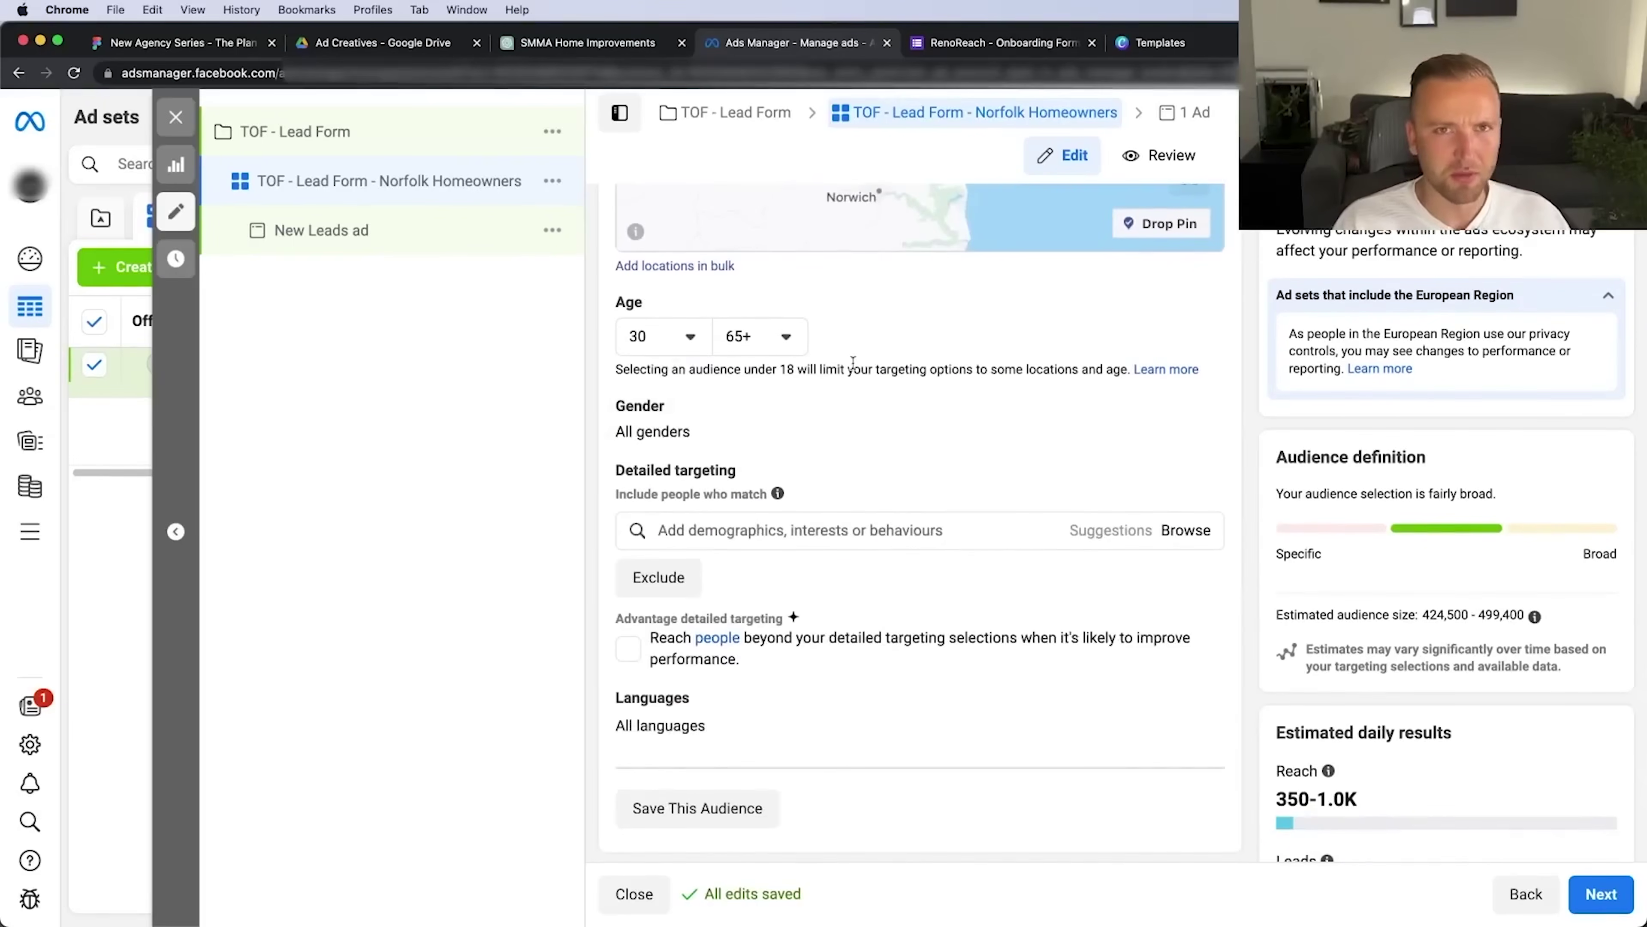
{"action": "scroll", "coordinate": [850, 716], "scroll_direction": "down", "scroll_amount": 1}
{"action": "scroll", "coordinate": [1141, 662], "scroll_direction": "down", "scroll_amount": 1}
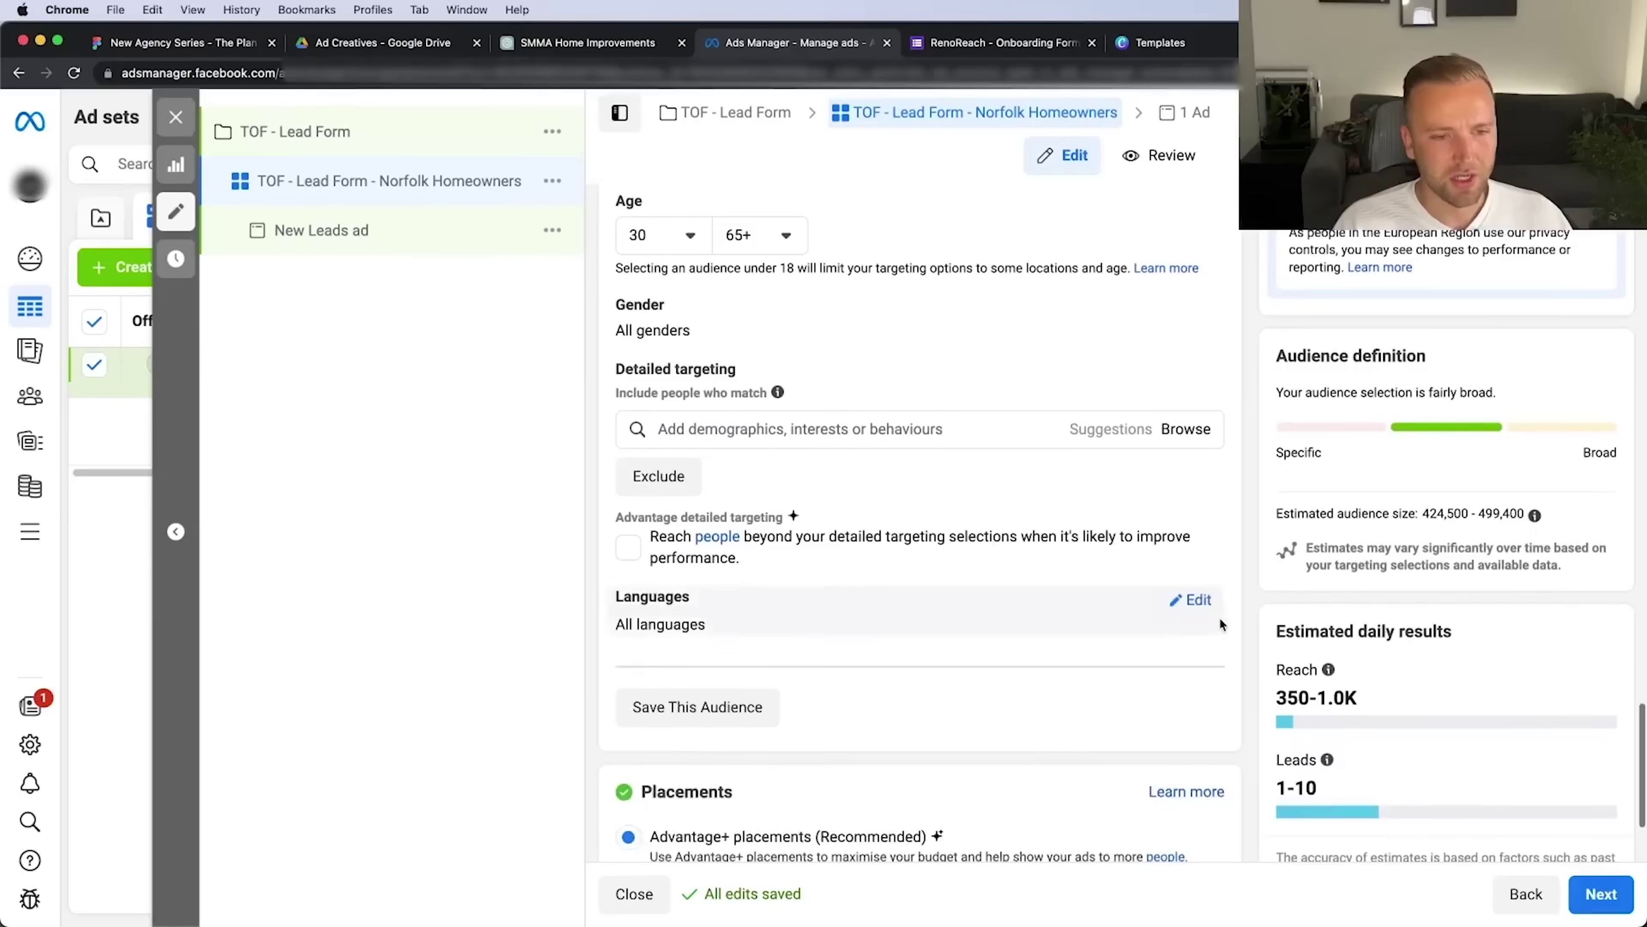
{"action": "scroll", "coordinate": [1225, 585], "scroll_direction": "down", "scroll_amount": 2}
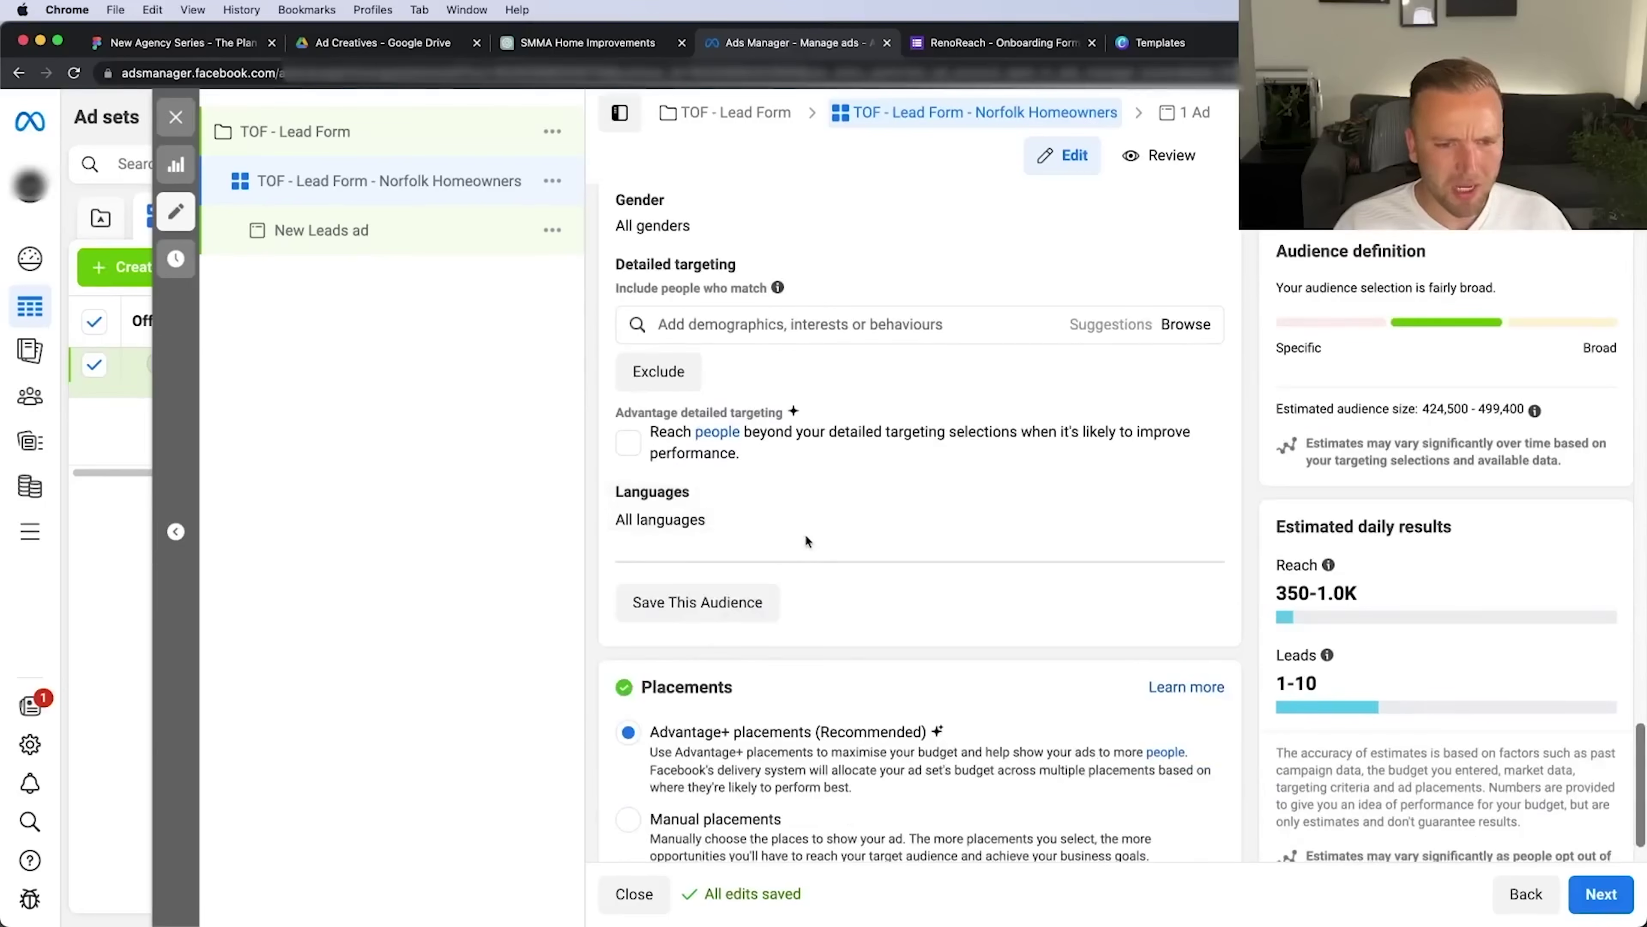
{"action": "scroll", "coordinate": [806, 540], "scroll_direction": "down", "scroll_amount": 1}
{"action": "left_click", "coordinate": [714, 560]}
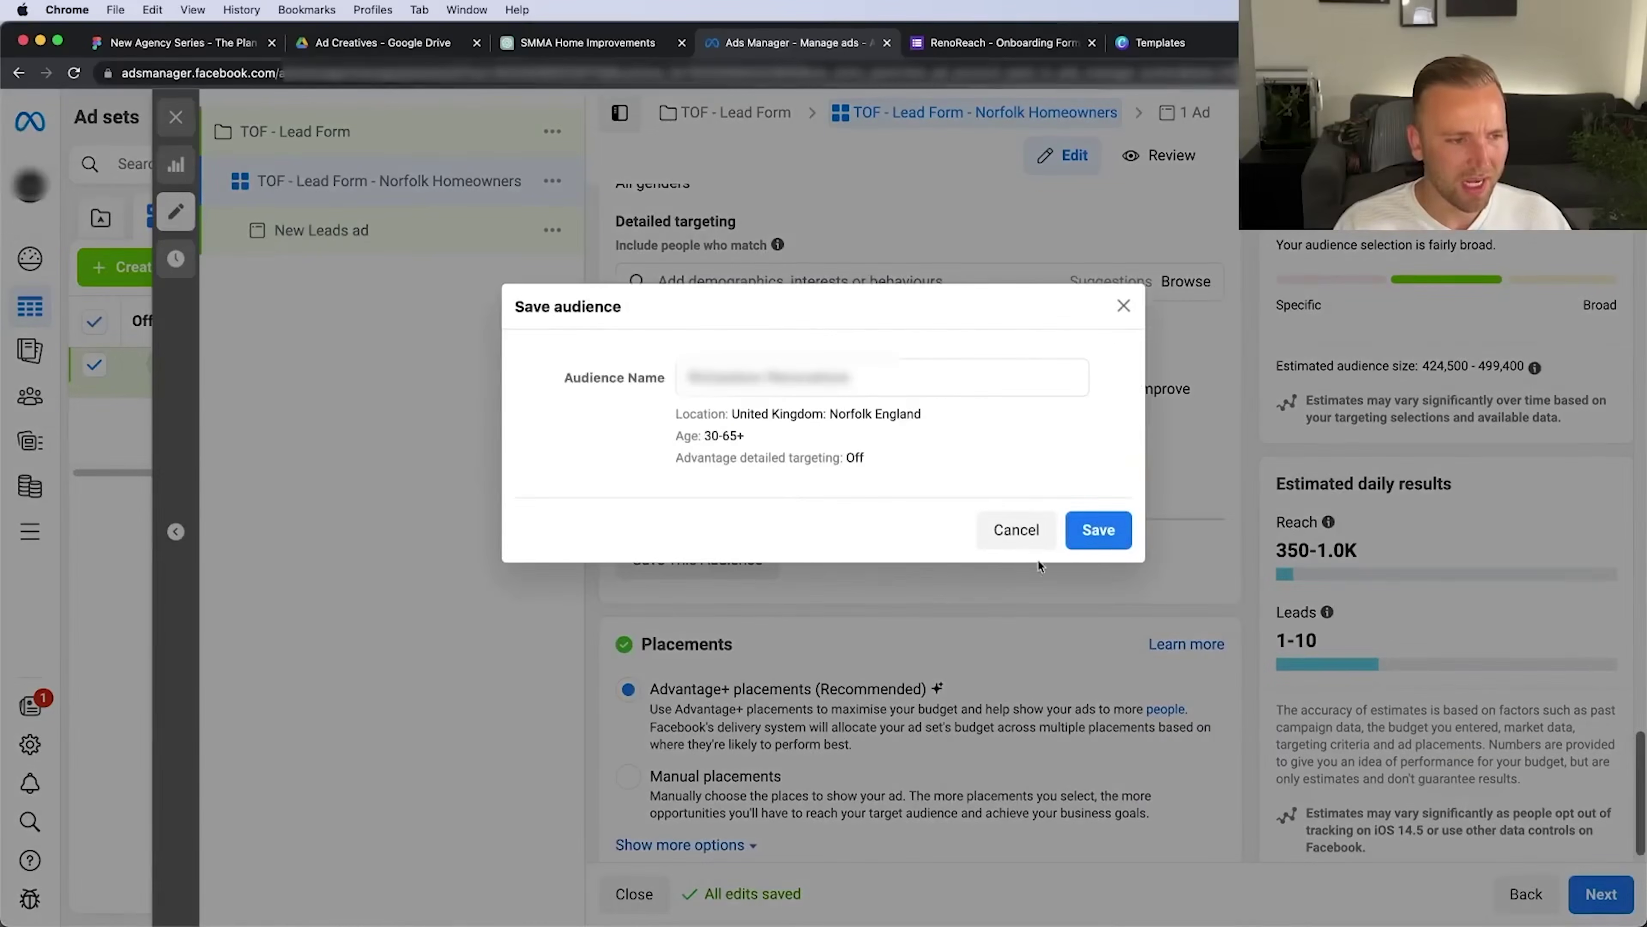
{"action": "left_click", "coordinate": [1101, 544]}
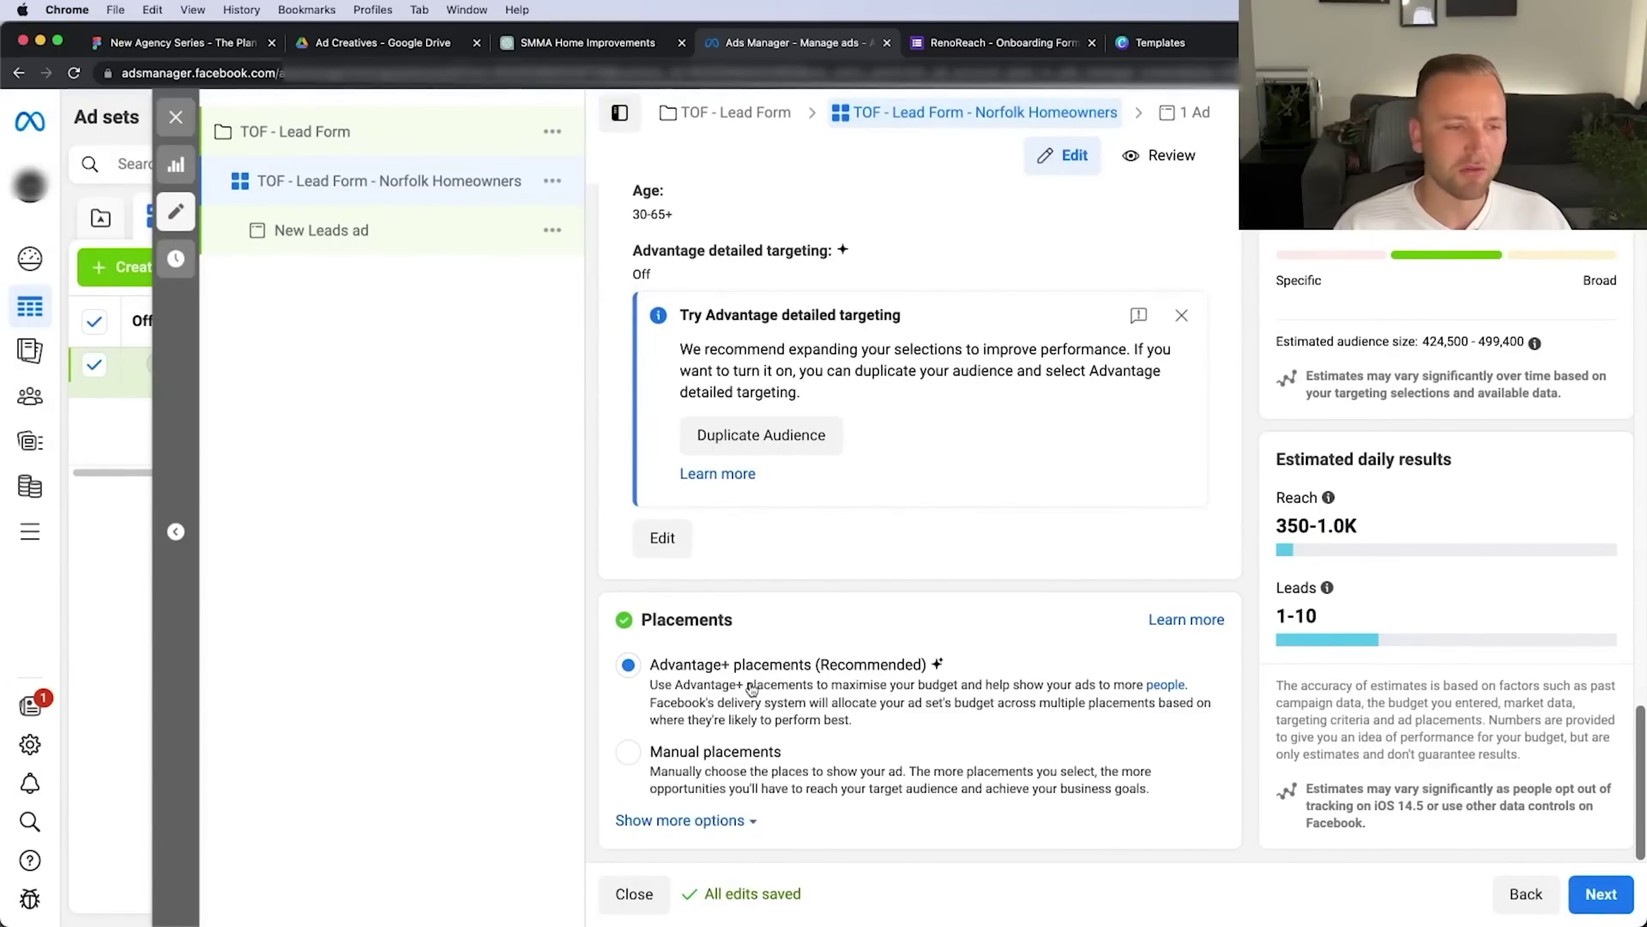
Try manual placements, review the available platforms and placement types, and switch back to Advantage+ placements
{"action": "left_click", "coordinate": [627, 752]}
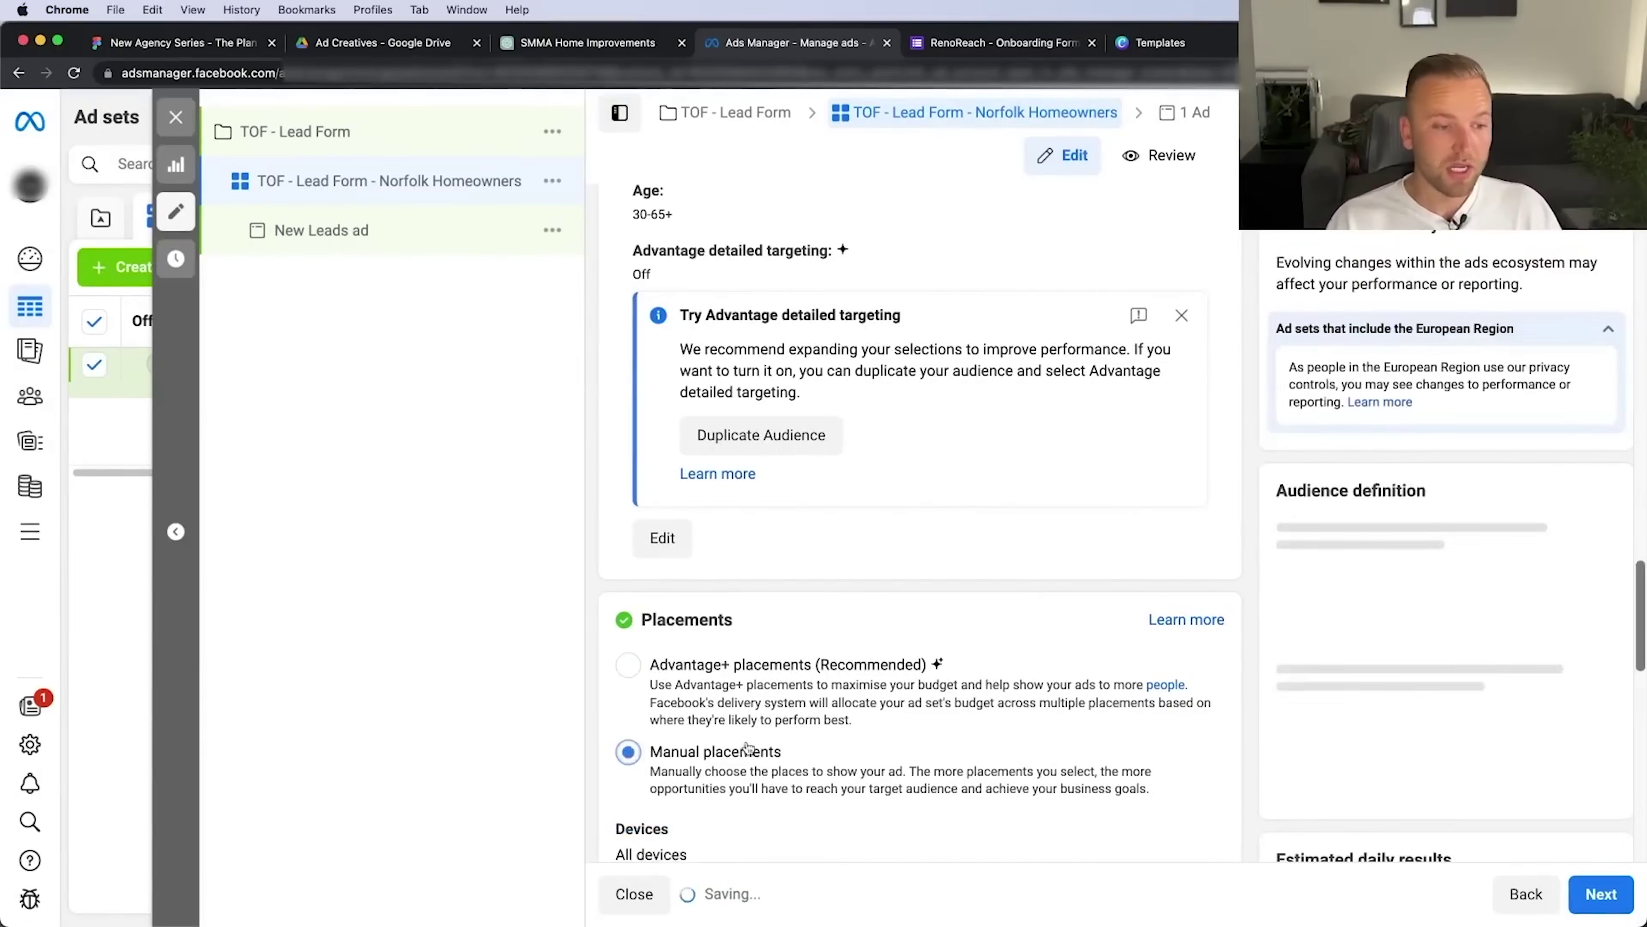
{"action": "scroll", "coordinate": [787, 751], "scroll_direction": "down", "scroll_amount": 5}
{"action": "scroll", "coordinate": [767, 681], "scroll_direction": "down", "scroll_amount": 5}
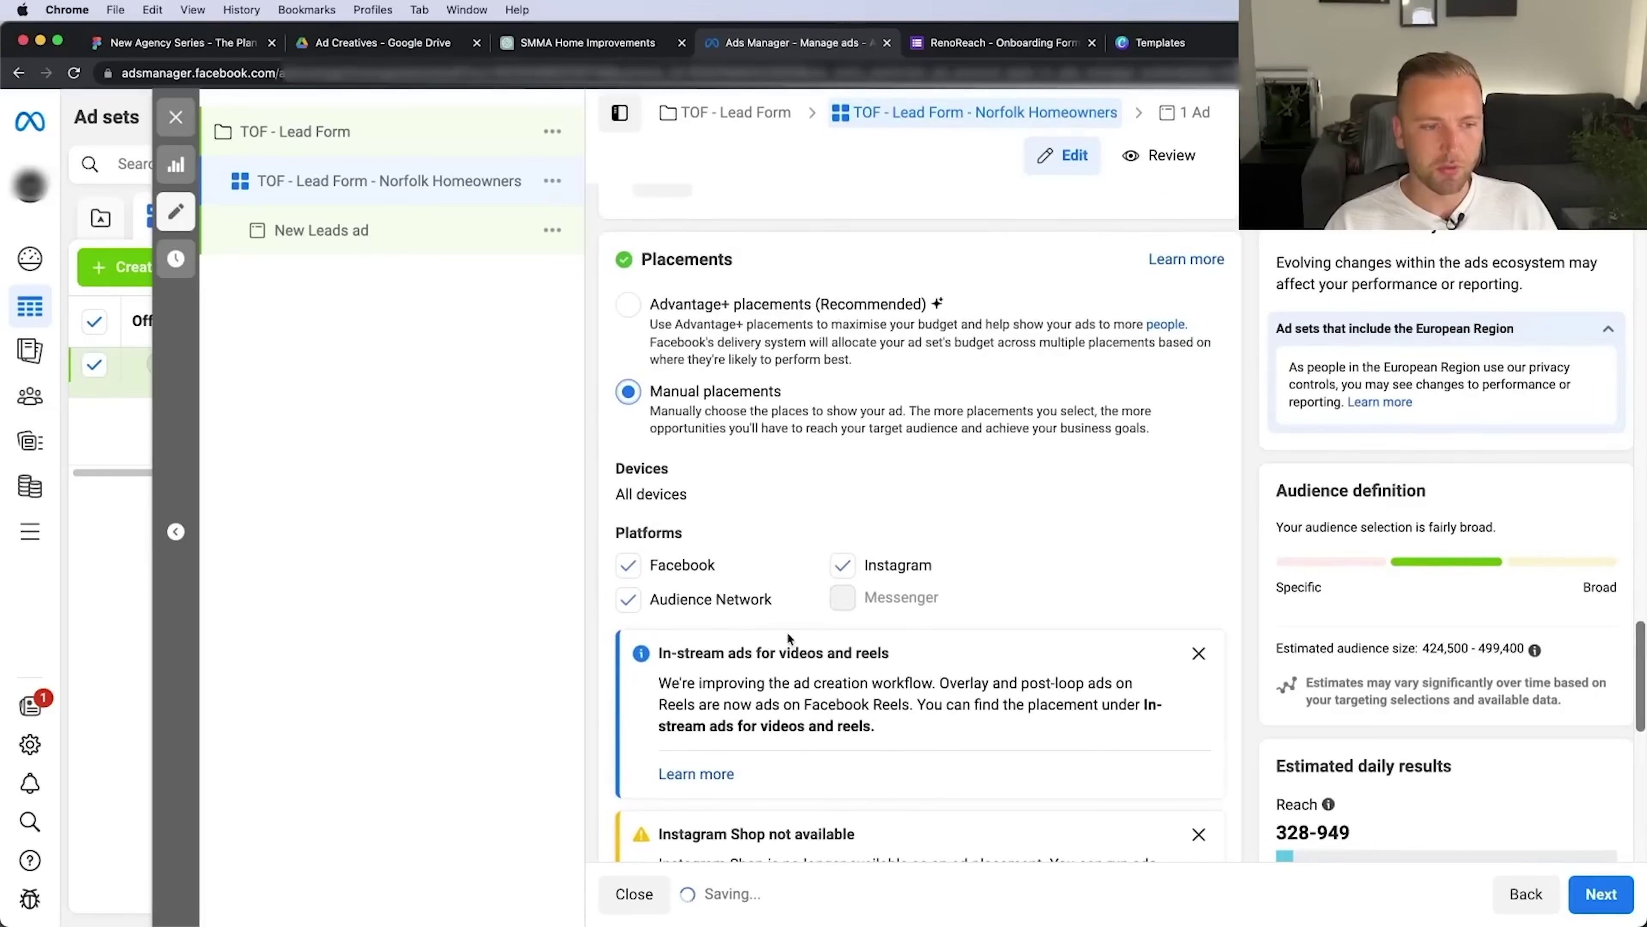
{"action": "scroll", "coordinate": [787, 637], "scroll_direction": "down", "scroll_amount": 5}
{"action": "scroll", "coordinate": [708, 411], "scroll_direction": "up", "scroll_amount": 1}
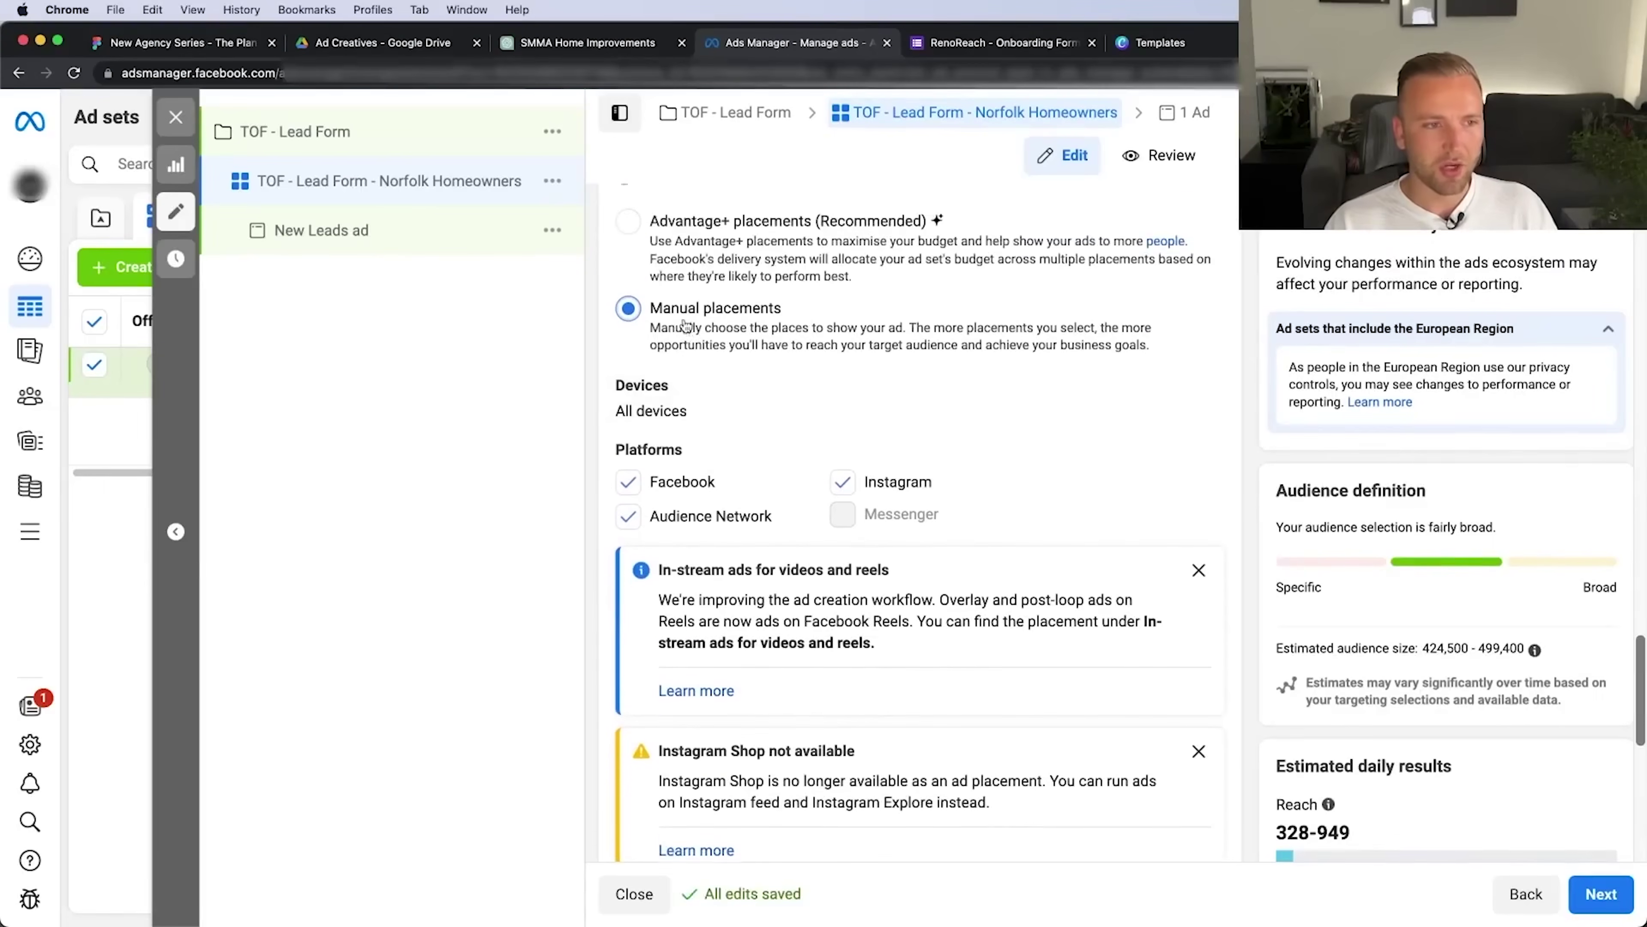
{"action": "scroll", "coordinate": [755, 542], "scroll_direction": "down", "scroll_amount": 10}
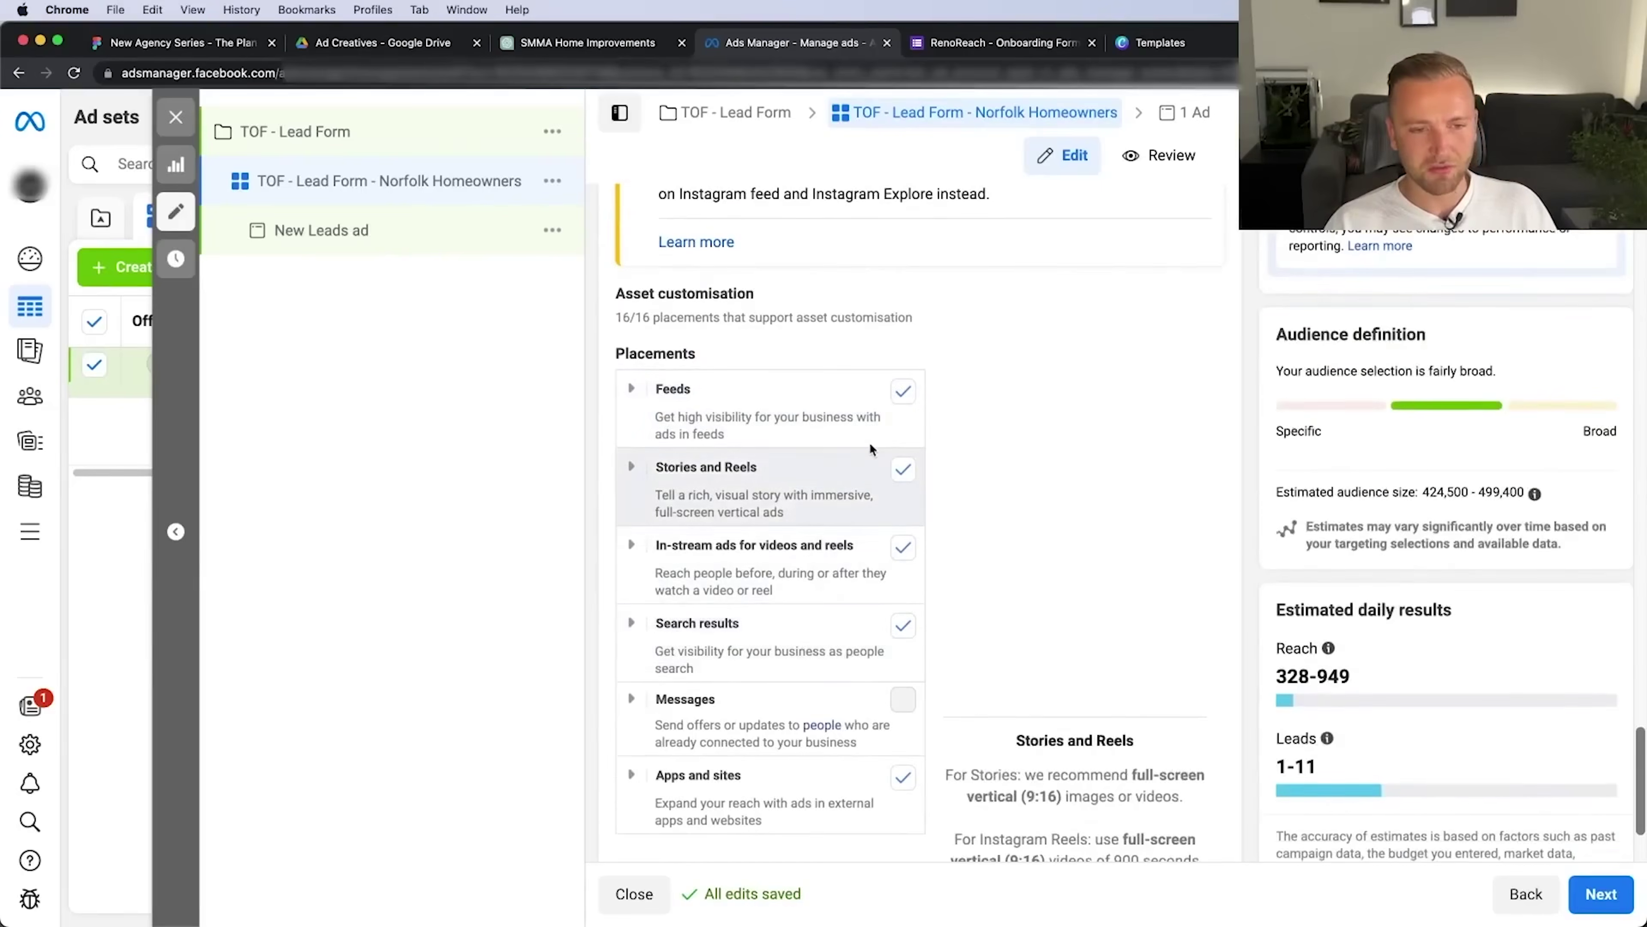
{"action": "scroll", "coordinate": [759, 533], "scroll_direction": "up", "scroll_amount": 10}
{"action": "scroll", "coordinate": [759, 533], "scroll_direction": "down", "scroll_amount": 2}
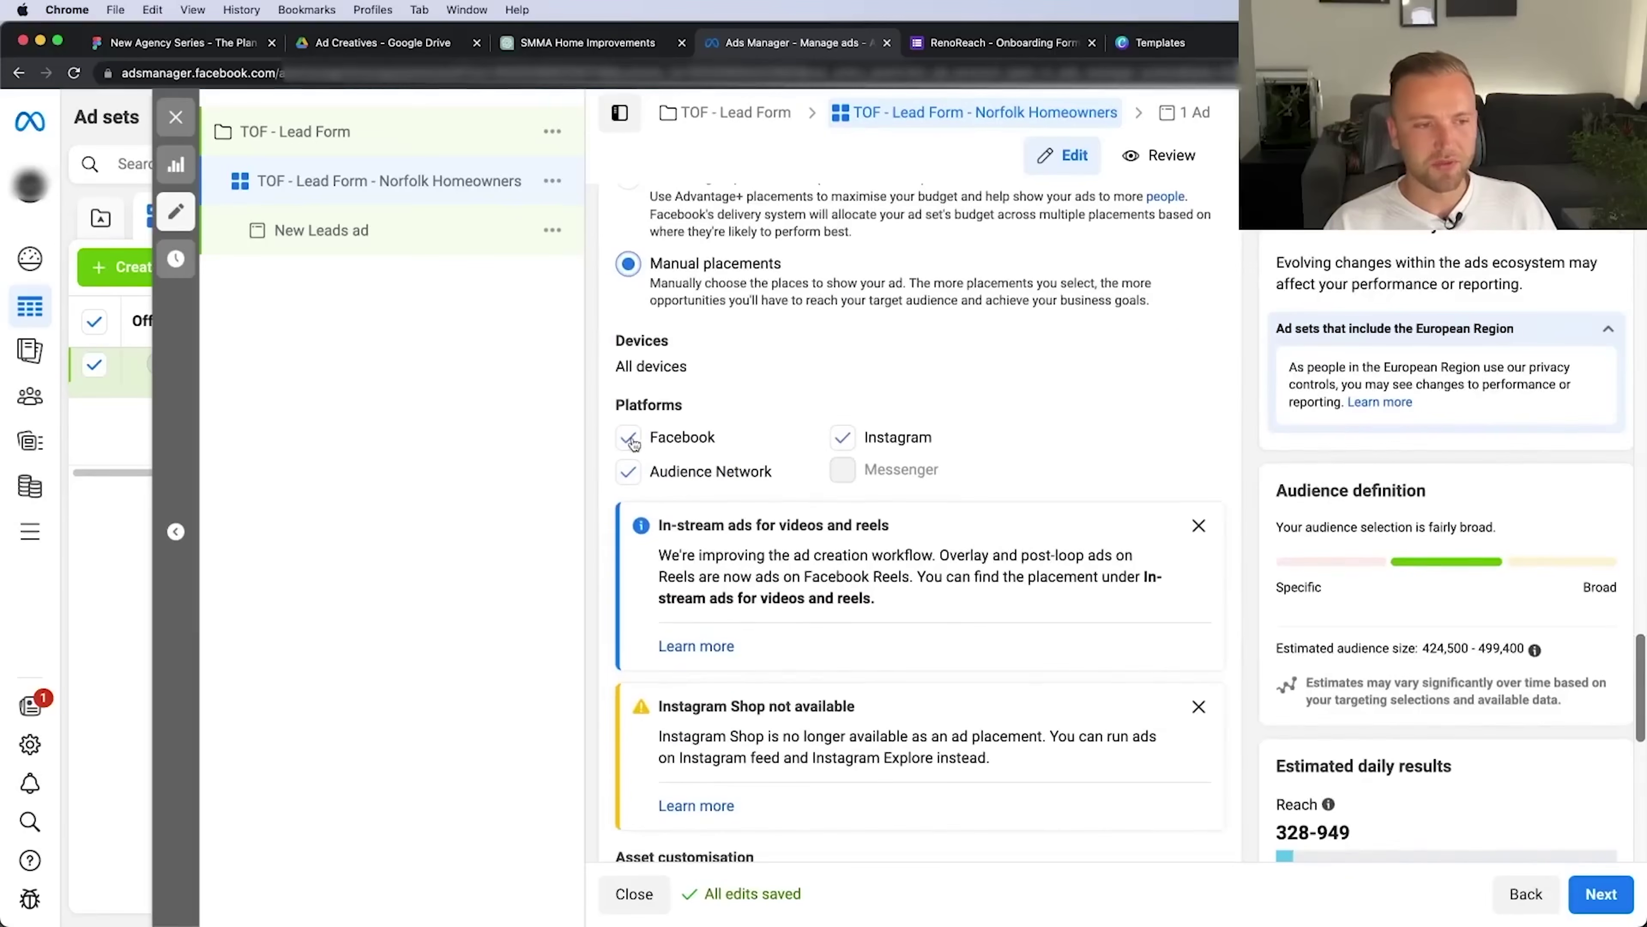
{"action": "scroll", "coordinate": [632, 402], "scroll_direction": "up", "scroll_amount": 2}
{"action": "left_click", "coordinate": [628, 302]}
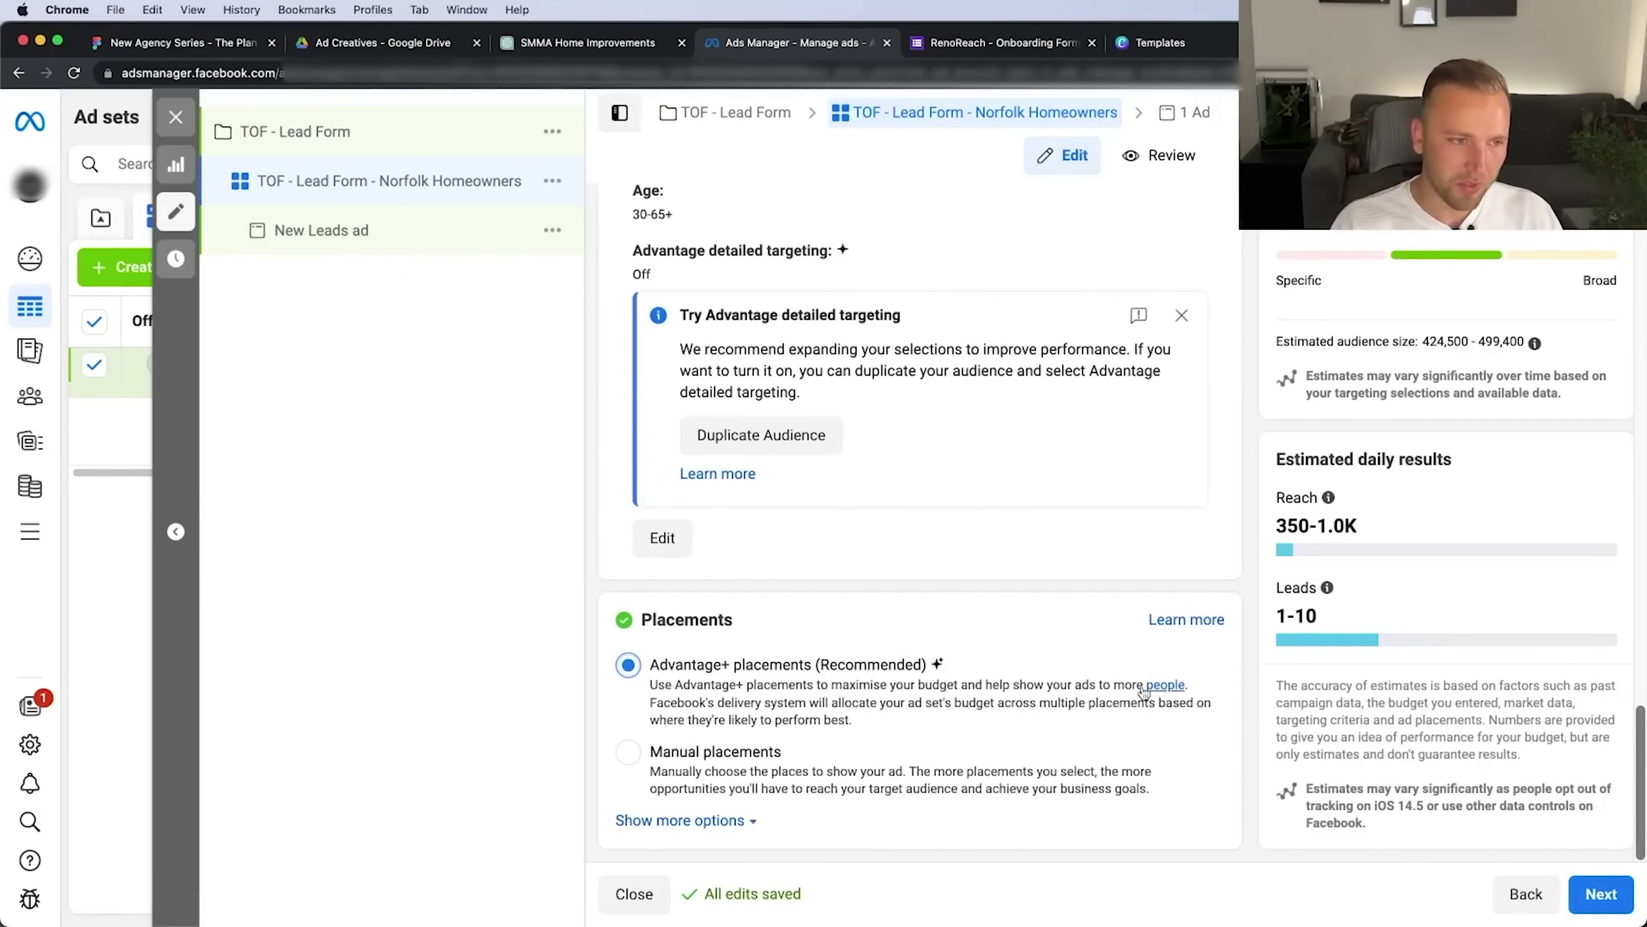
Proceed to the ad level and name the ad "TOF - Lead Form - Norfolk Homeowners - B&A 1"
{"action": "left_click", "coordinate": [1601, 894]}
{"action": "type", "text": "TOF"}
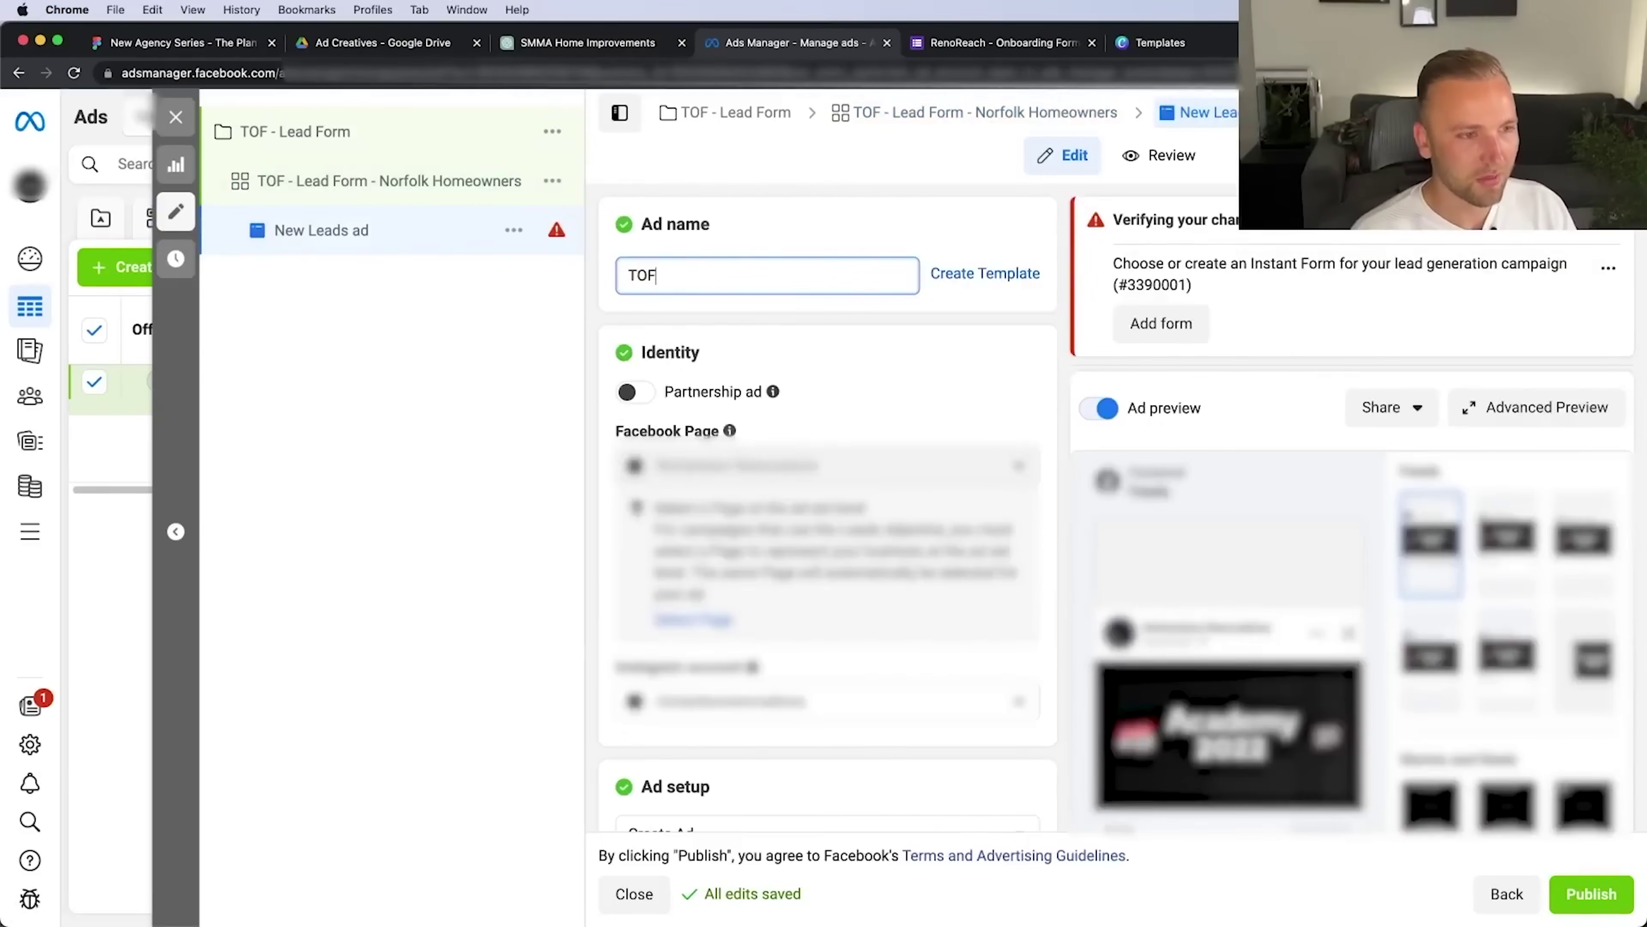
{"action": "type", "text": " - Lead Form - Norfolk Homeowner"}
{"action": "type", "text": " -"}
{"action": "key", "text": "BackSpace"}
{"action": "key", "text": "BackSpace"}
{"action": "key", "text": "BackSpace"}
{"action": "type", "text": "s - B&A 1"}
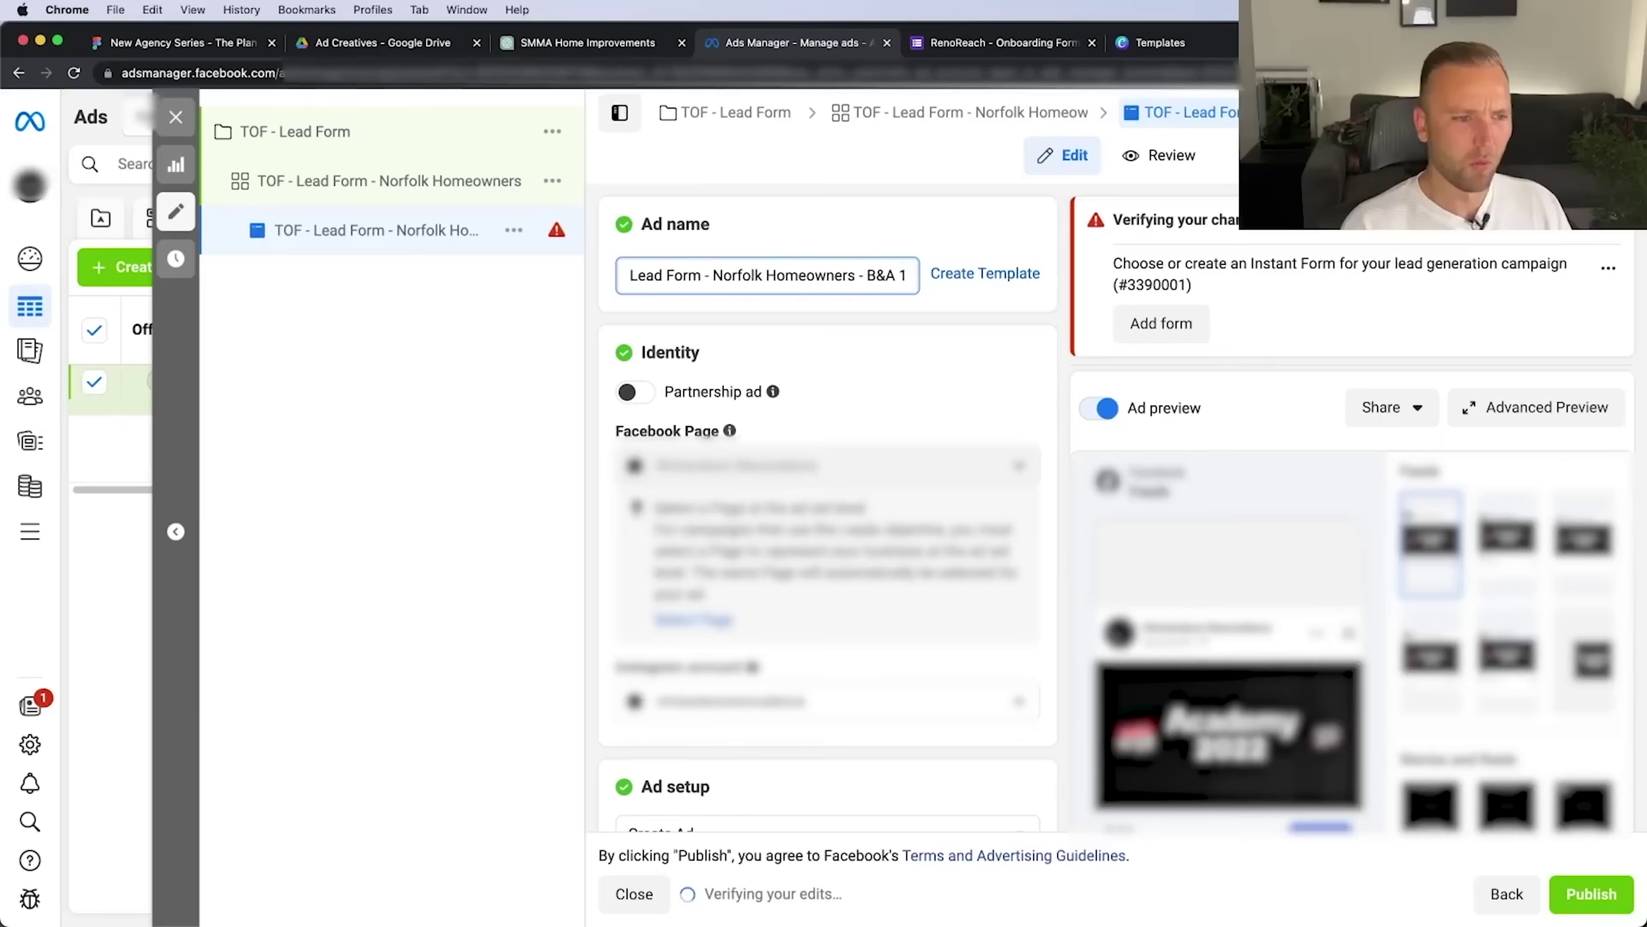
Keep the single image or video format, dismiss the creative warning, and clear the ad's existing Academy 2022 media
{"action": "scroll", "coordinate": [697, 298], "scroll_direction": "down", "scroll_amount": 10}
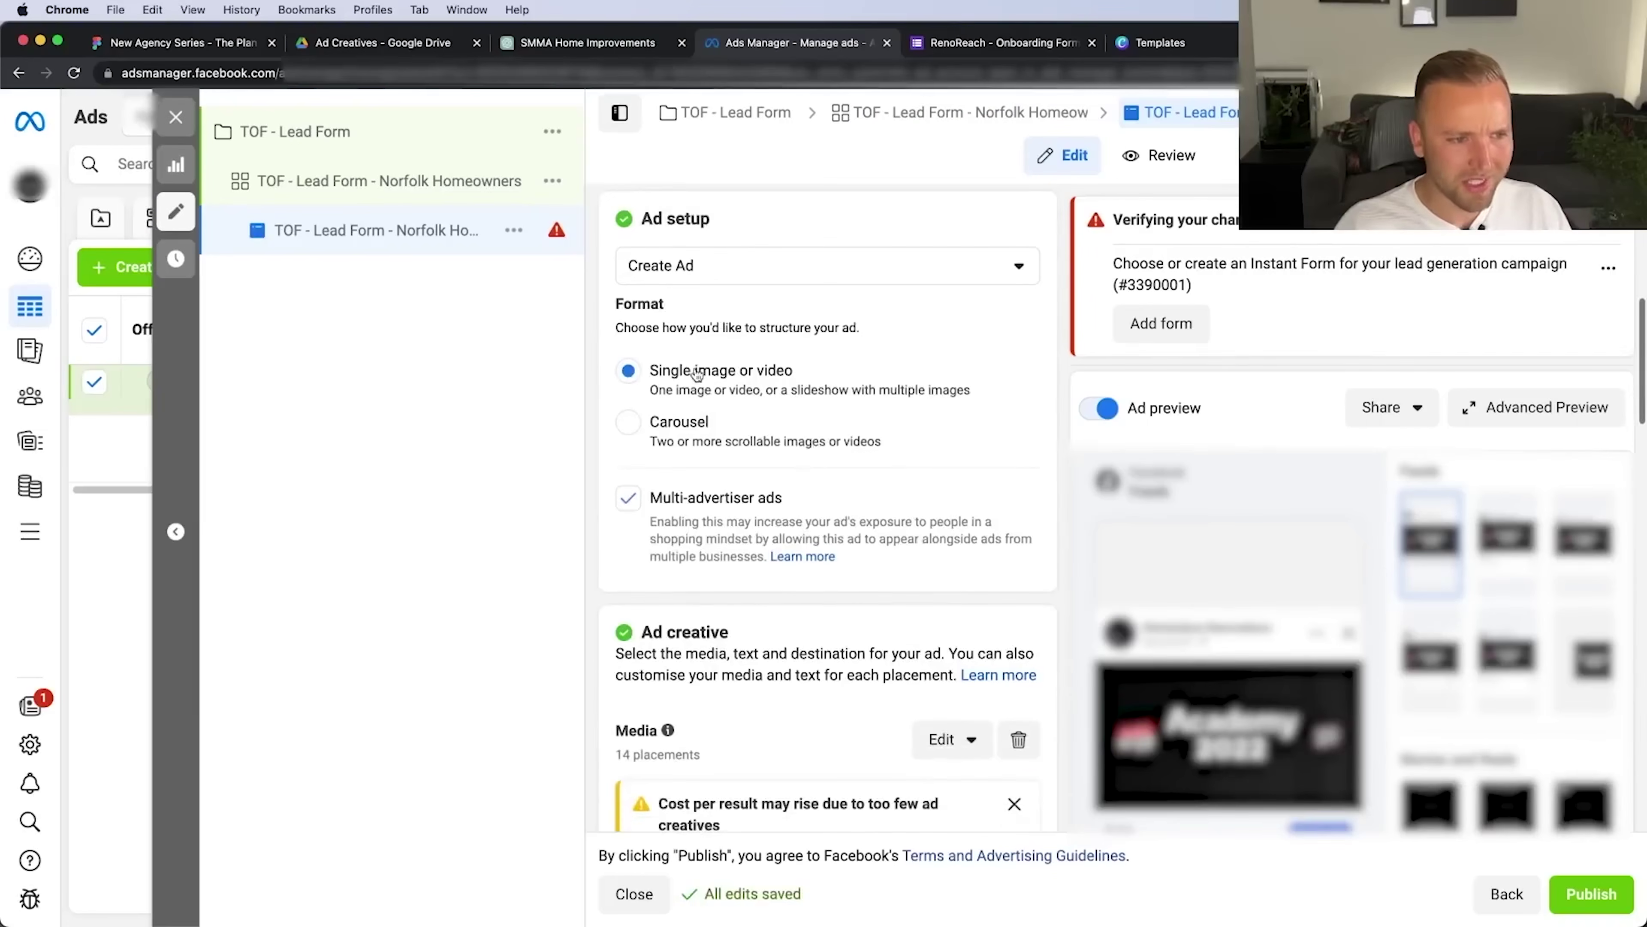
{"action": "scroll", "coordinate": [811, 402], "scroll_direction": "down", "scroll_amount": 8}
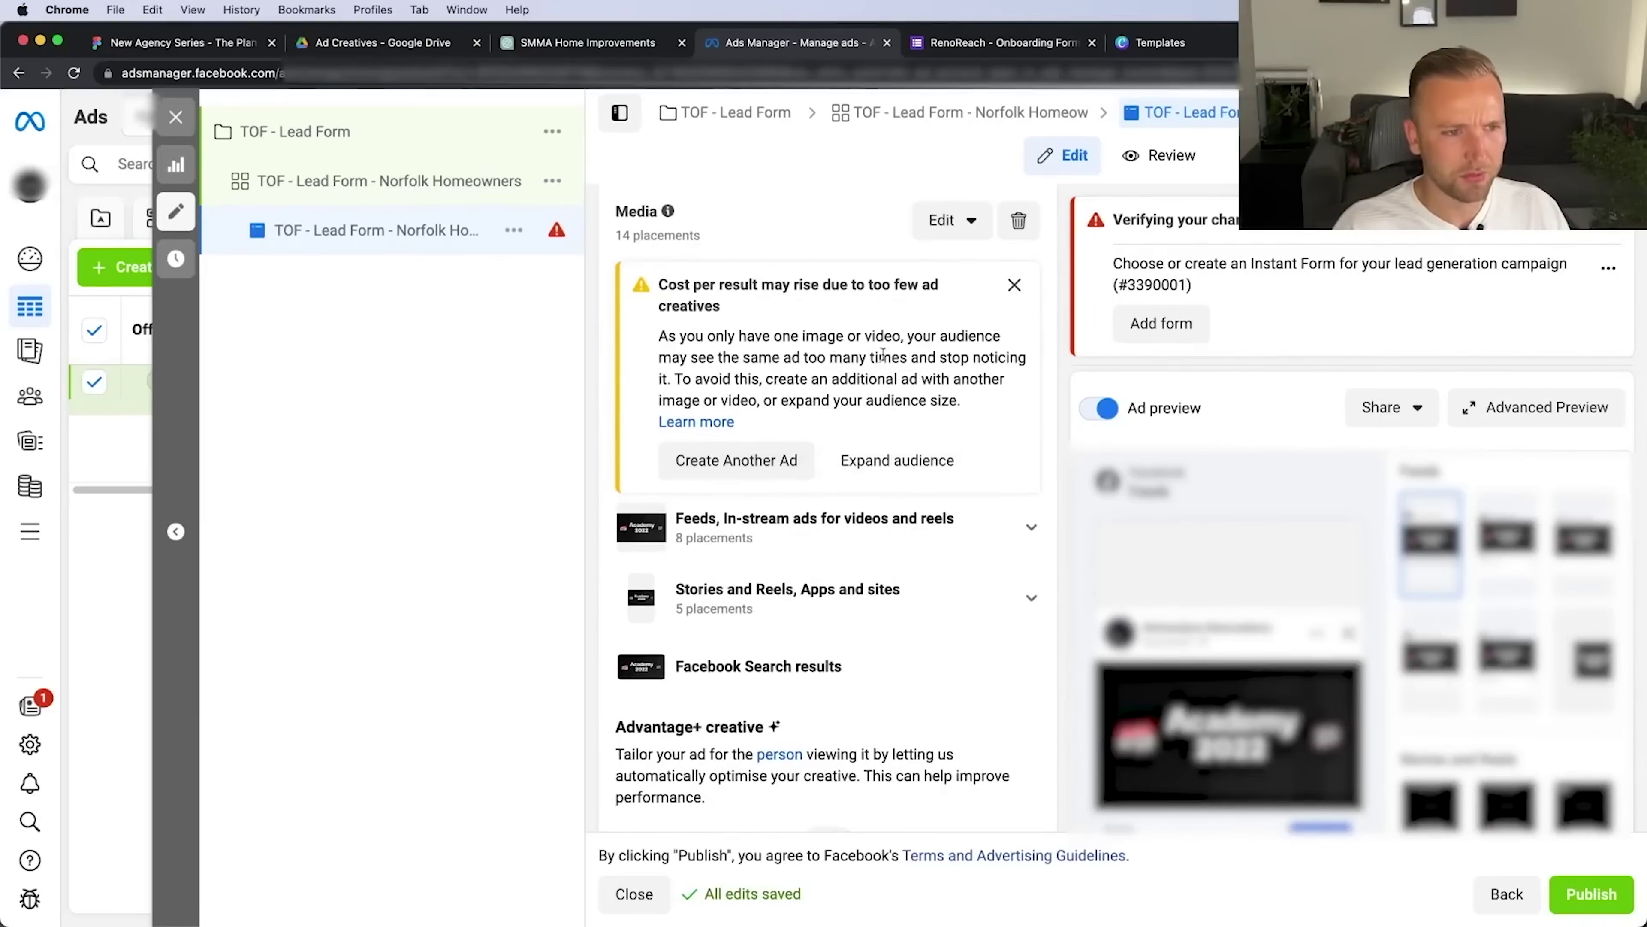
{"action": "left_click", "coordinate": [1014, 285]}
{"action": "left_click", "coordinate": [925, 219]}
{"action": "left_click", "coordinate": [940, 233]}
{"action": "scroll", "coordinate": [831, 227], "scroll_direction": "down", "scroll_amount": 9}
{"action": "scroll", "coordinate": [865, 248], "scroll_direction": "up", "scroll_amount": 1}
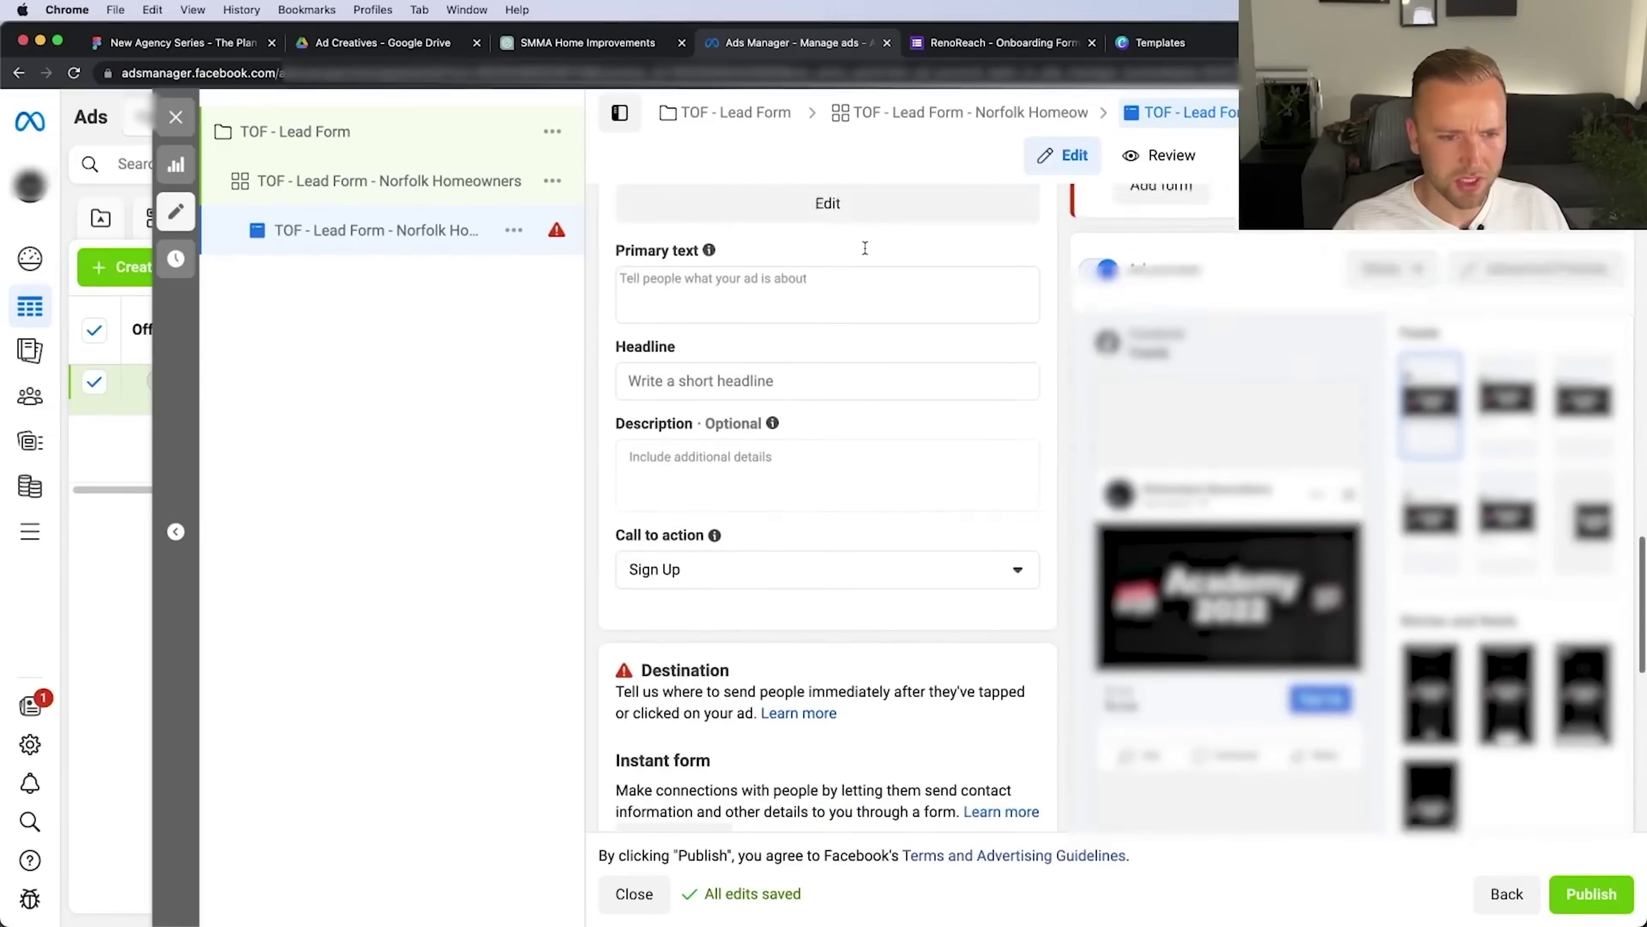
{"action": "scroll", "coordinate": [865, 249], "scroll_direction": "up", "scroll_amount": 3}
Upload before-and-after imagery, set the first image as the ad's media without standard enhancements, and remove it again
{"action": "left_click", "coordinate": [688, 328]}
{"action": "left_click", "coordinate": [713, 382]}
{"action": "left_click", "coordinate": [507, 252]}
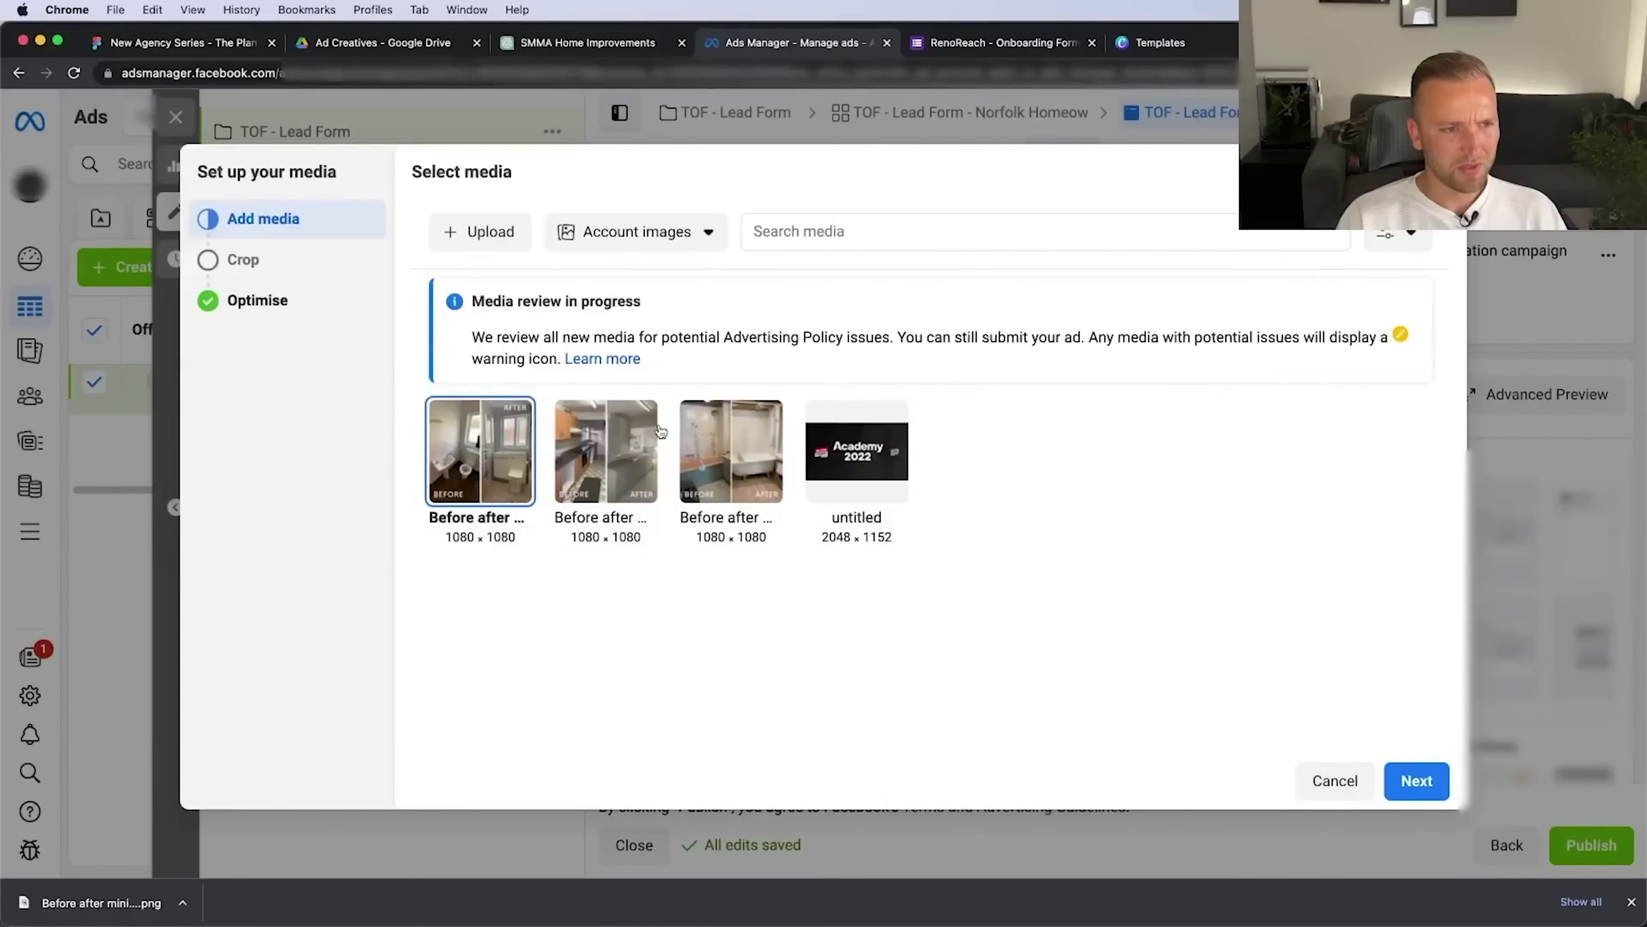
{"action": "left_click", "coordinate": [1333, 780]}
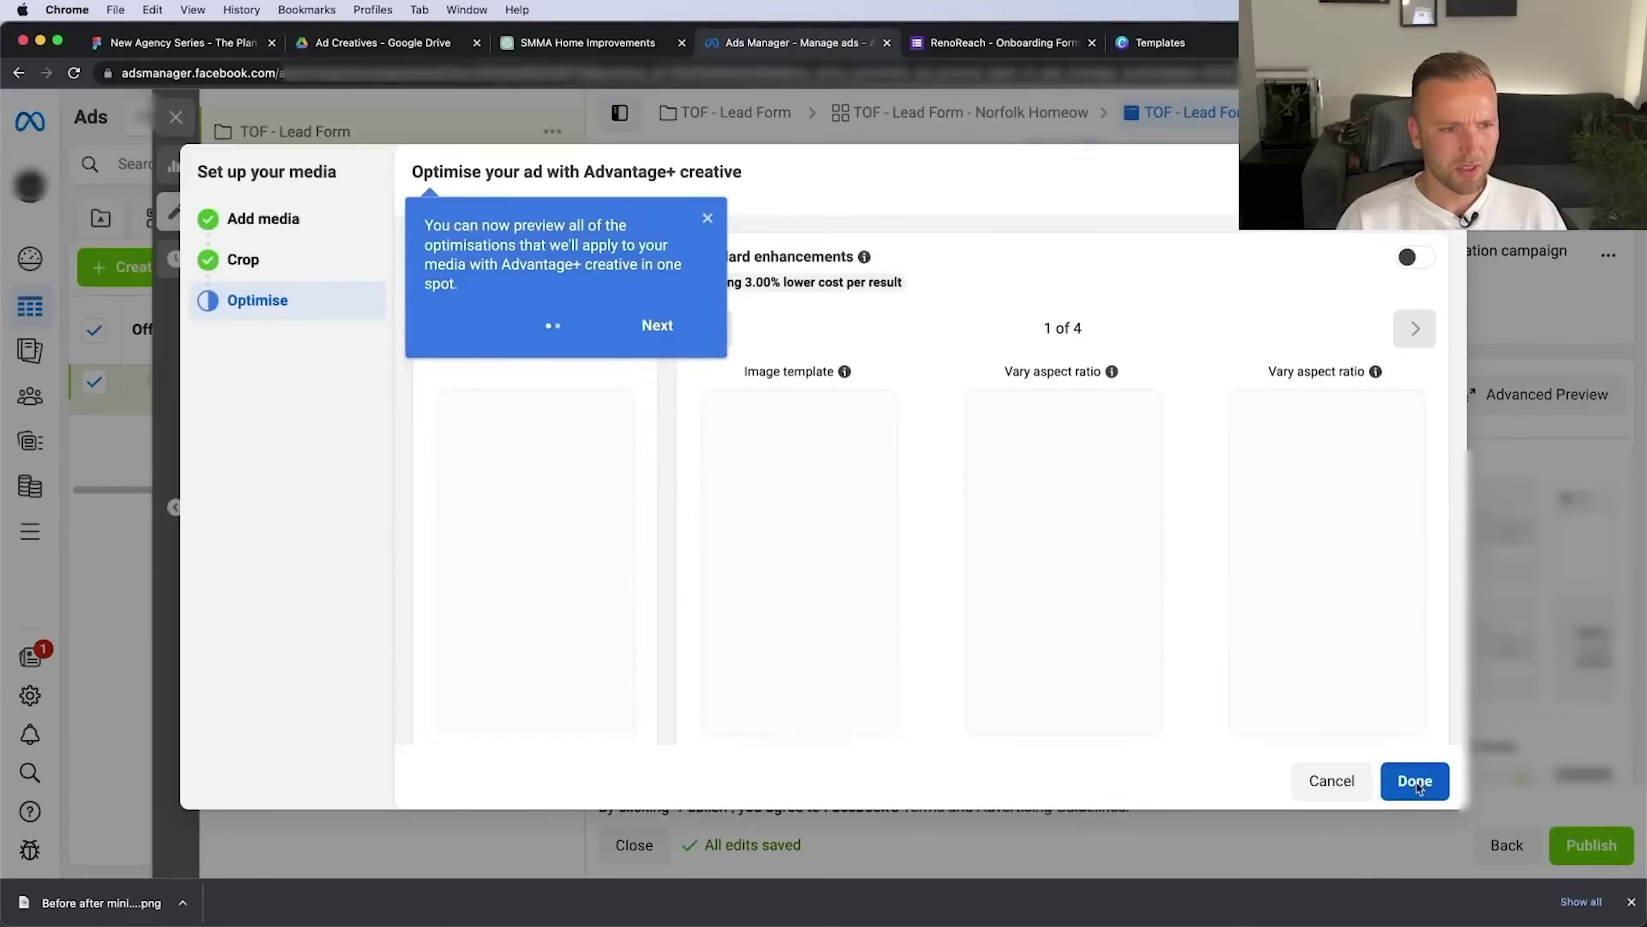
{"action": "left_click", "coordinate": [1418, 788]}
{"action": "left_click", "coordinate": [1018, 304]}
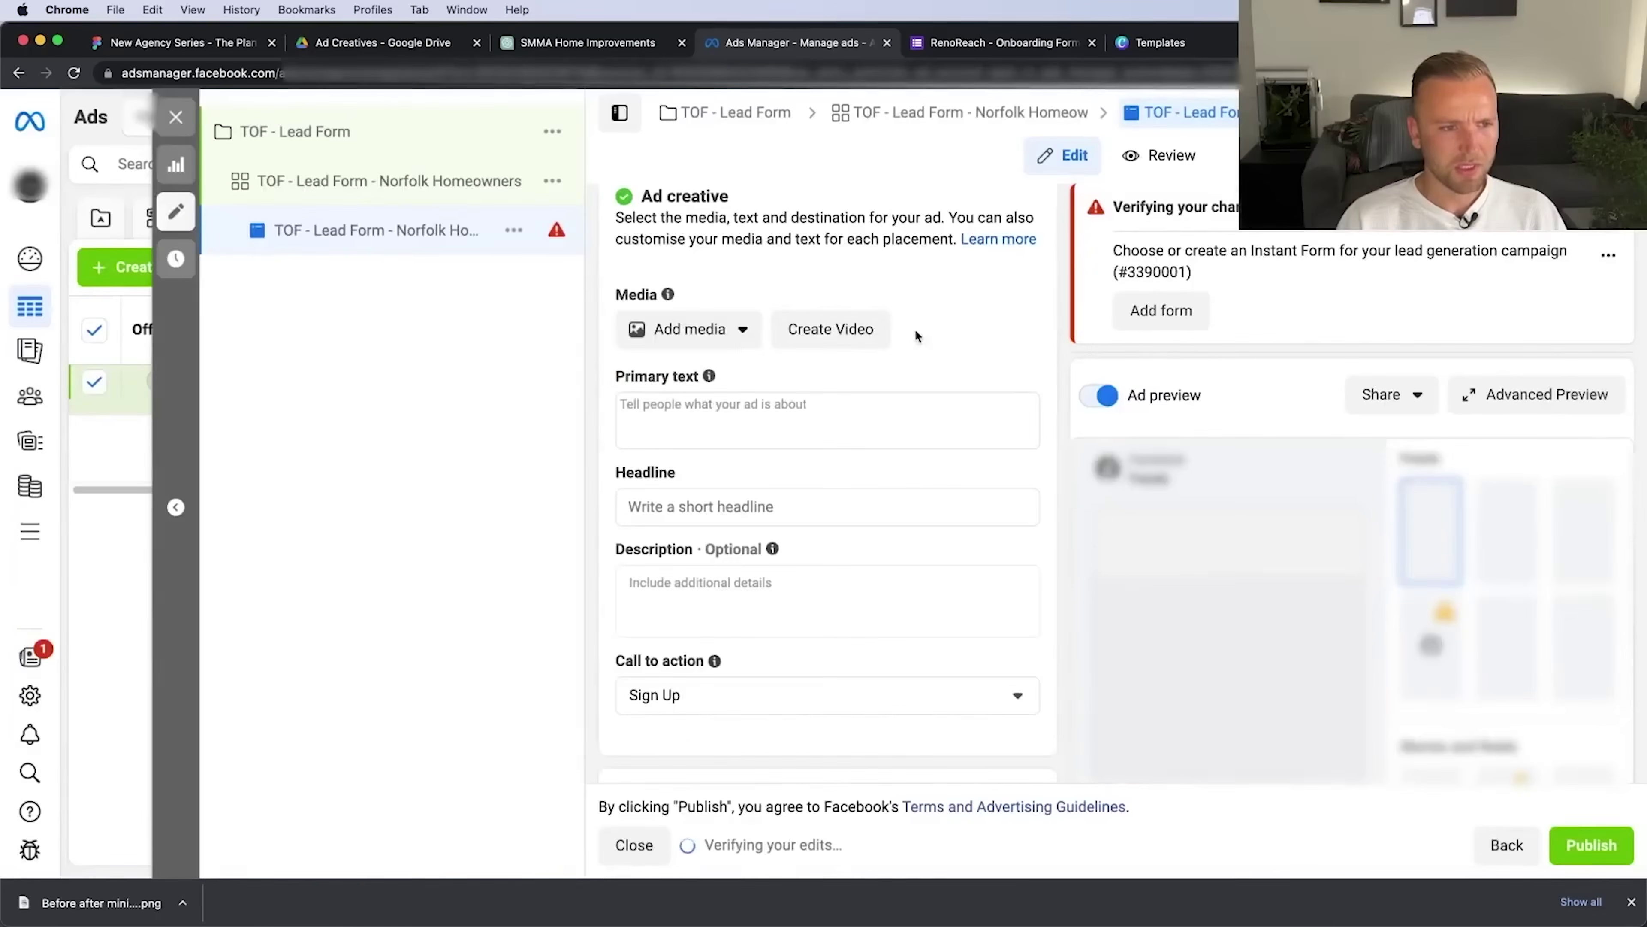
Reopen the image picker on the account images, select the first before-and-after image, and check the before-and-after design in Canva
{"action": "left_click", "coordinate": [719, 330]}
{"action": "left_click", "coordinate": [717, 371]}
{"action": "left_click", "coordinate": [635, 245]}
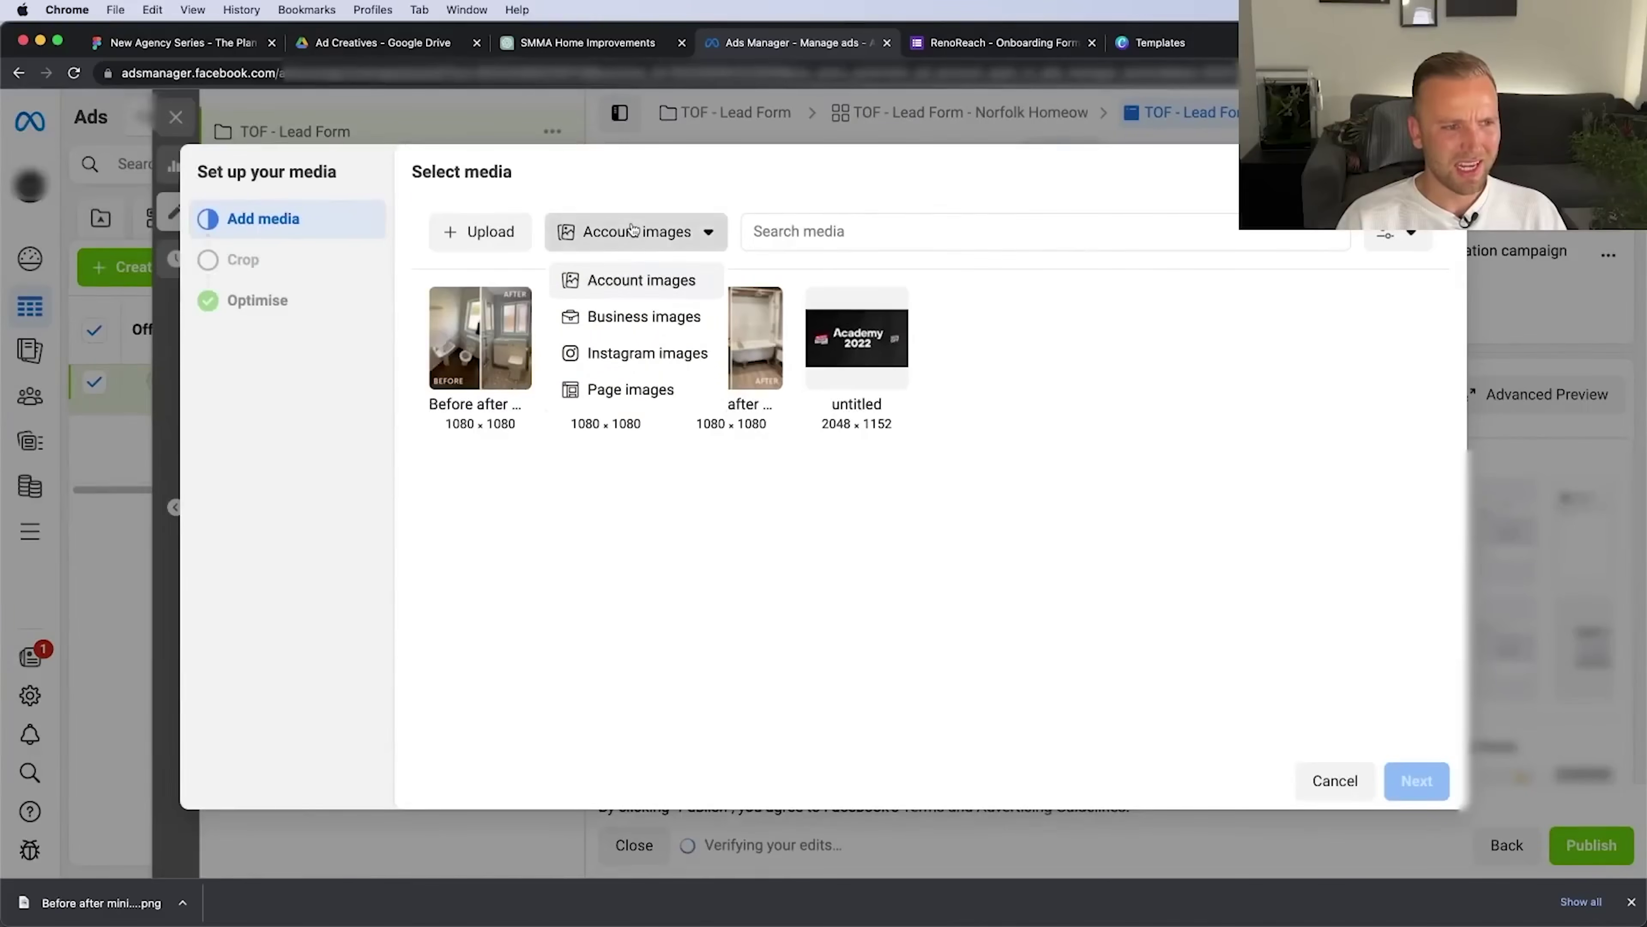
{"action": "left_click", "coordinate": [633, 281]}
{"action": "left_click", "coordinate": [470, 369]}
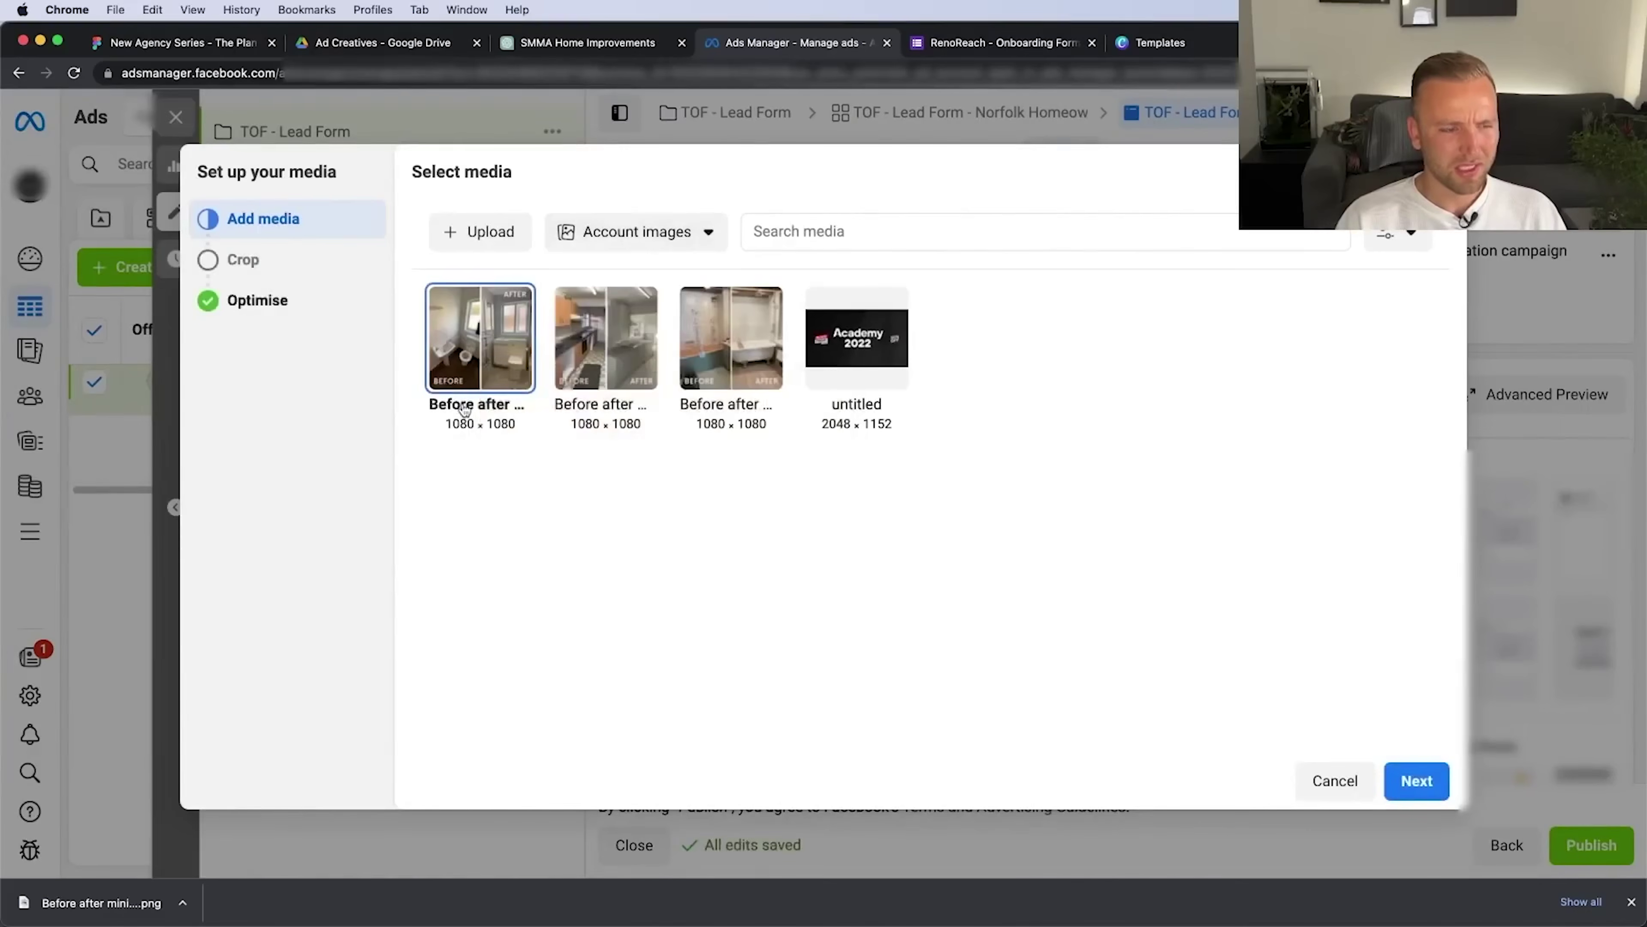
{"action": "triple_click", "coordinate": [485, 412]}
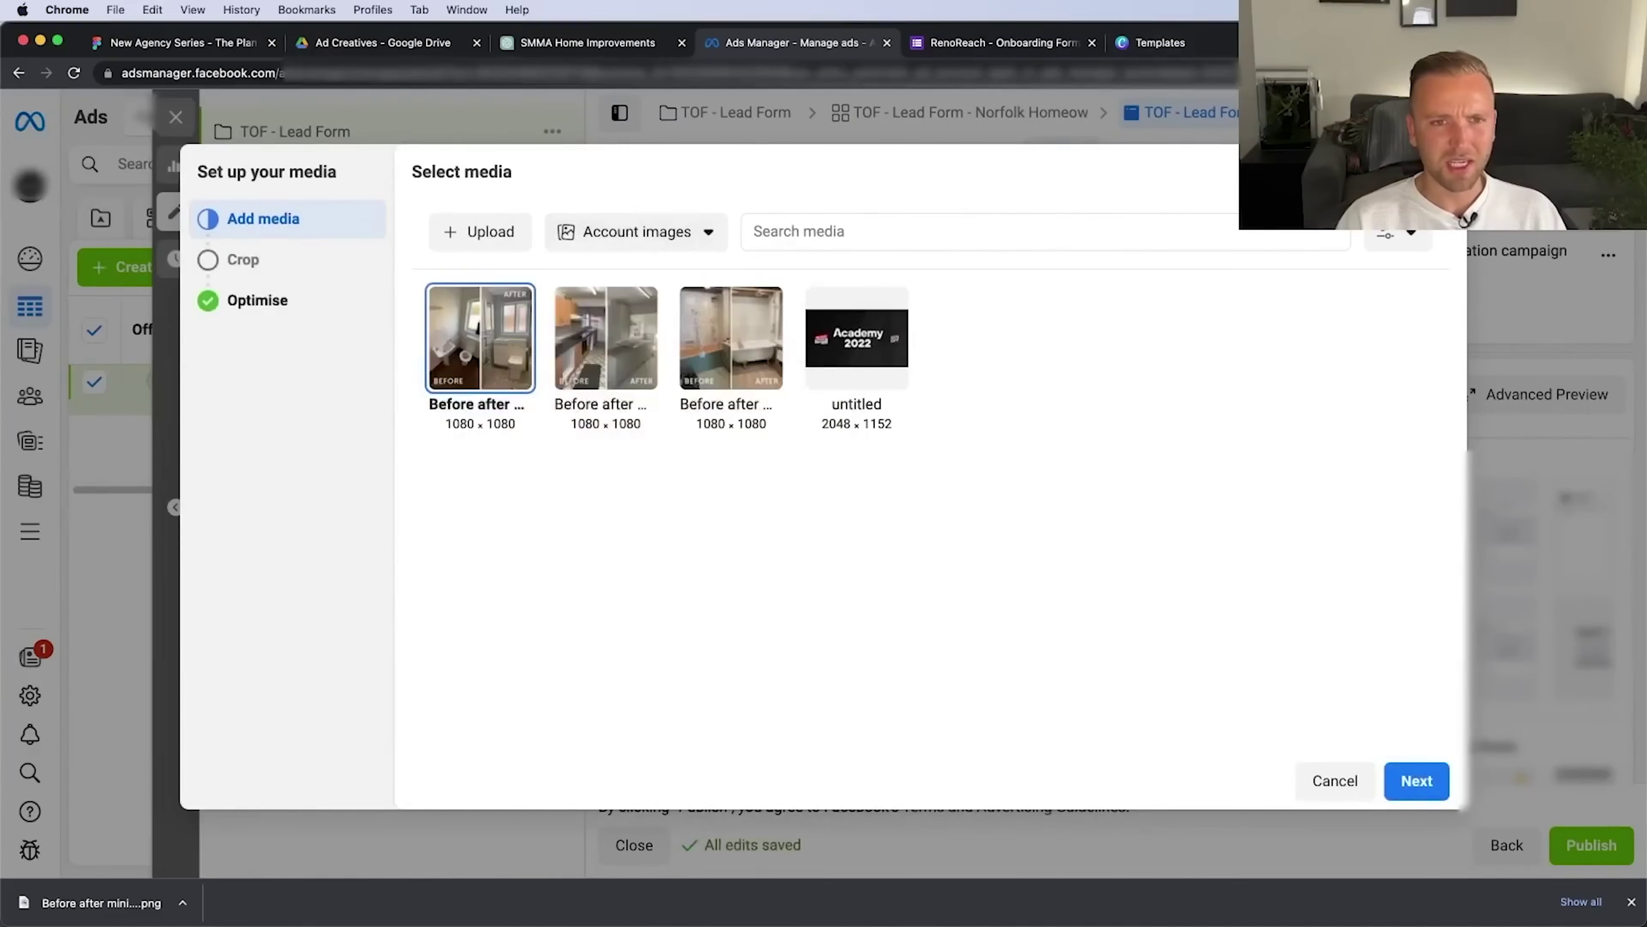
{"action": "left_click", "coordinate": [1232, 43]}
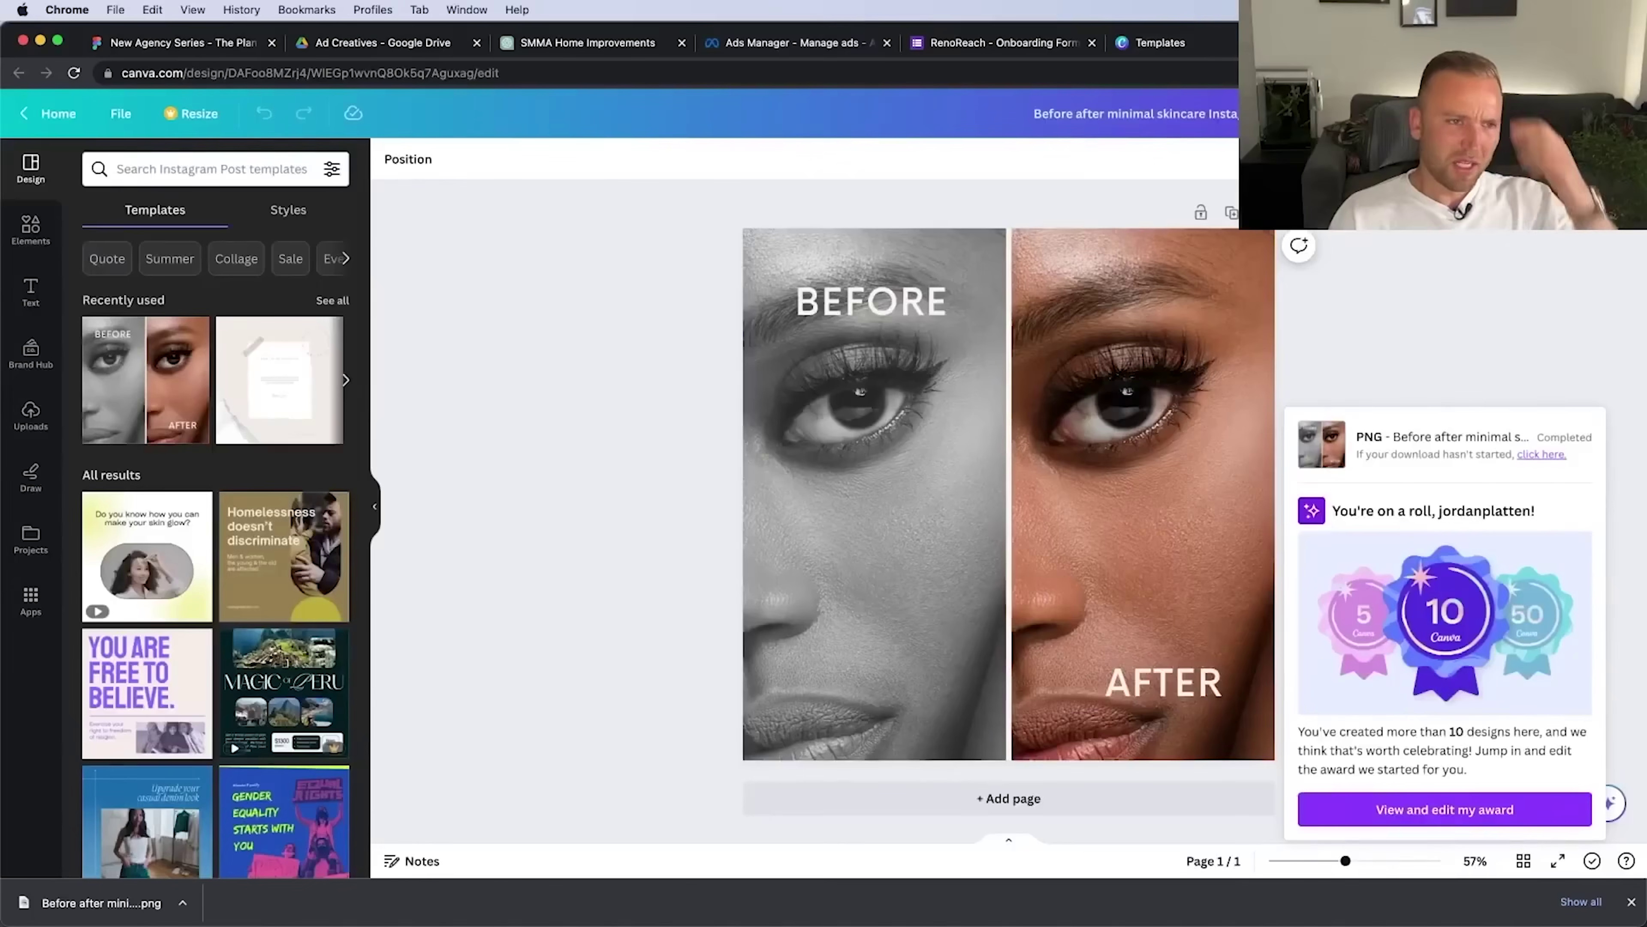
{"action": "left_click", "coordinate": [783, 43]}
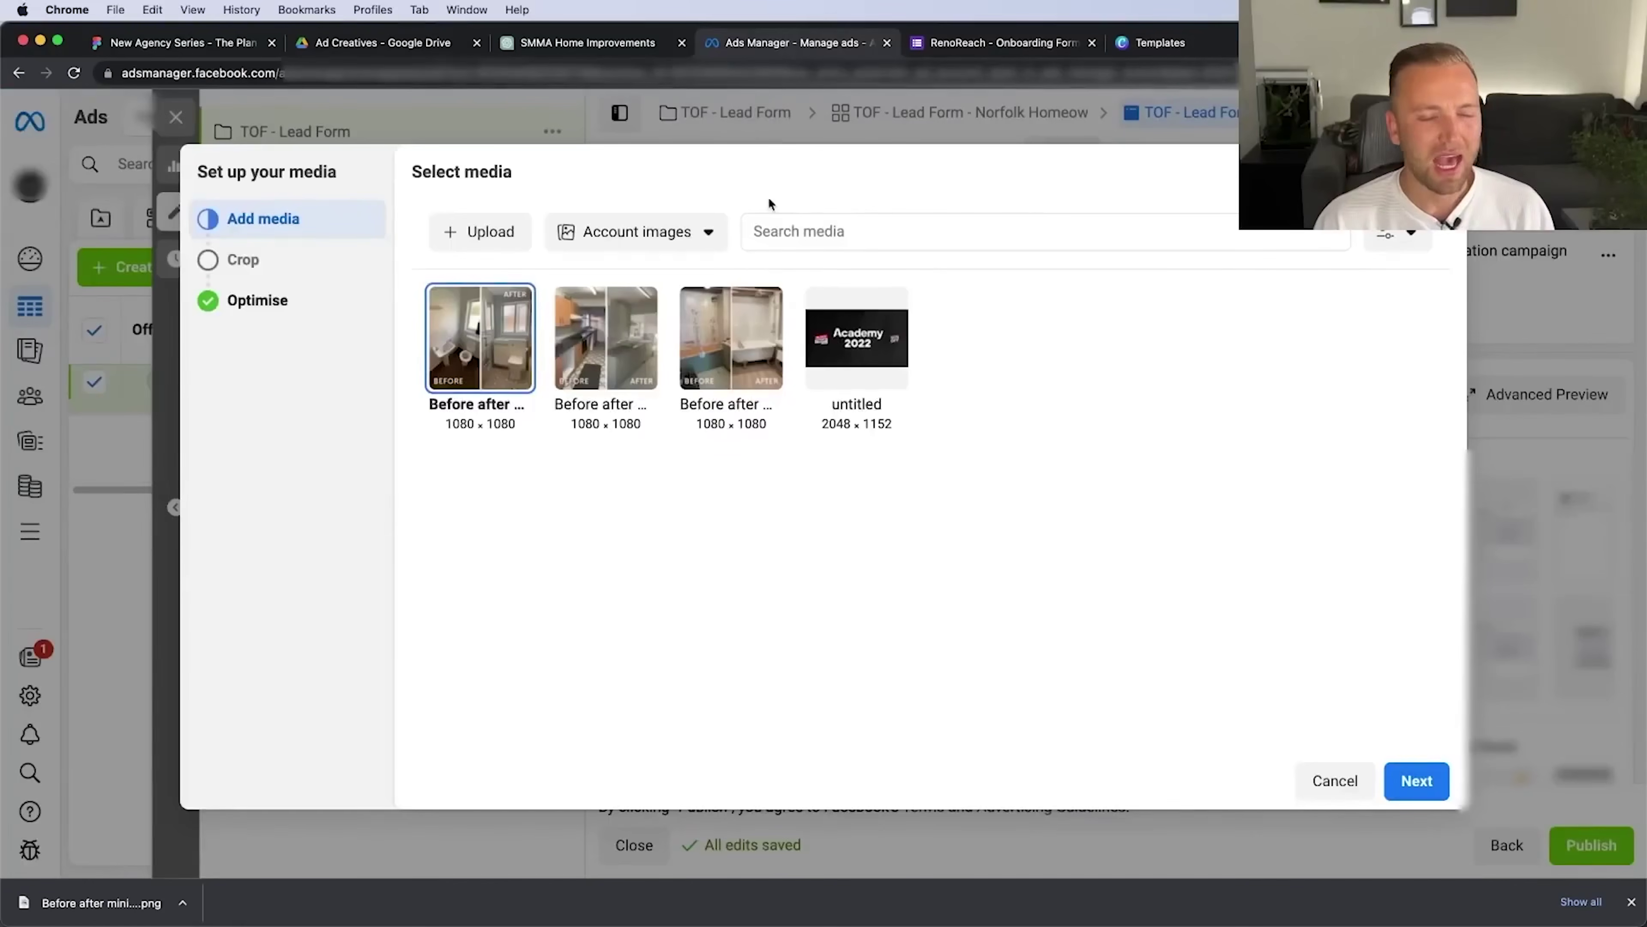
Inspect the third before-and-after image, cancel the image selection, and try to publish the ad draft
{"action": "left_click", "coordinate": [717, 380]}
{"action": "right_click", "coordinate": [735, 361]}
{"action": "left_click", "coordinate": [737, 365]}
{"action": "left_click", "coordinate": [1342, 783]}
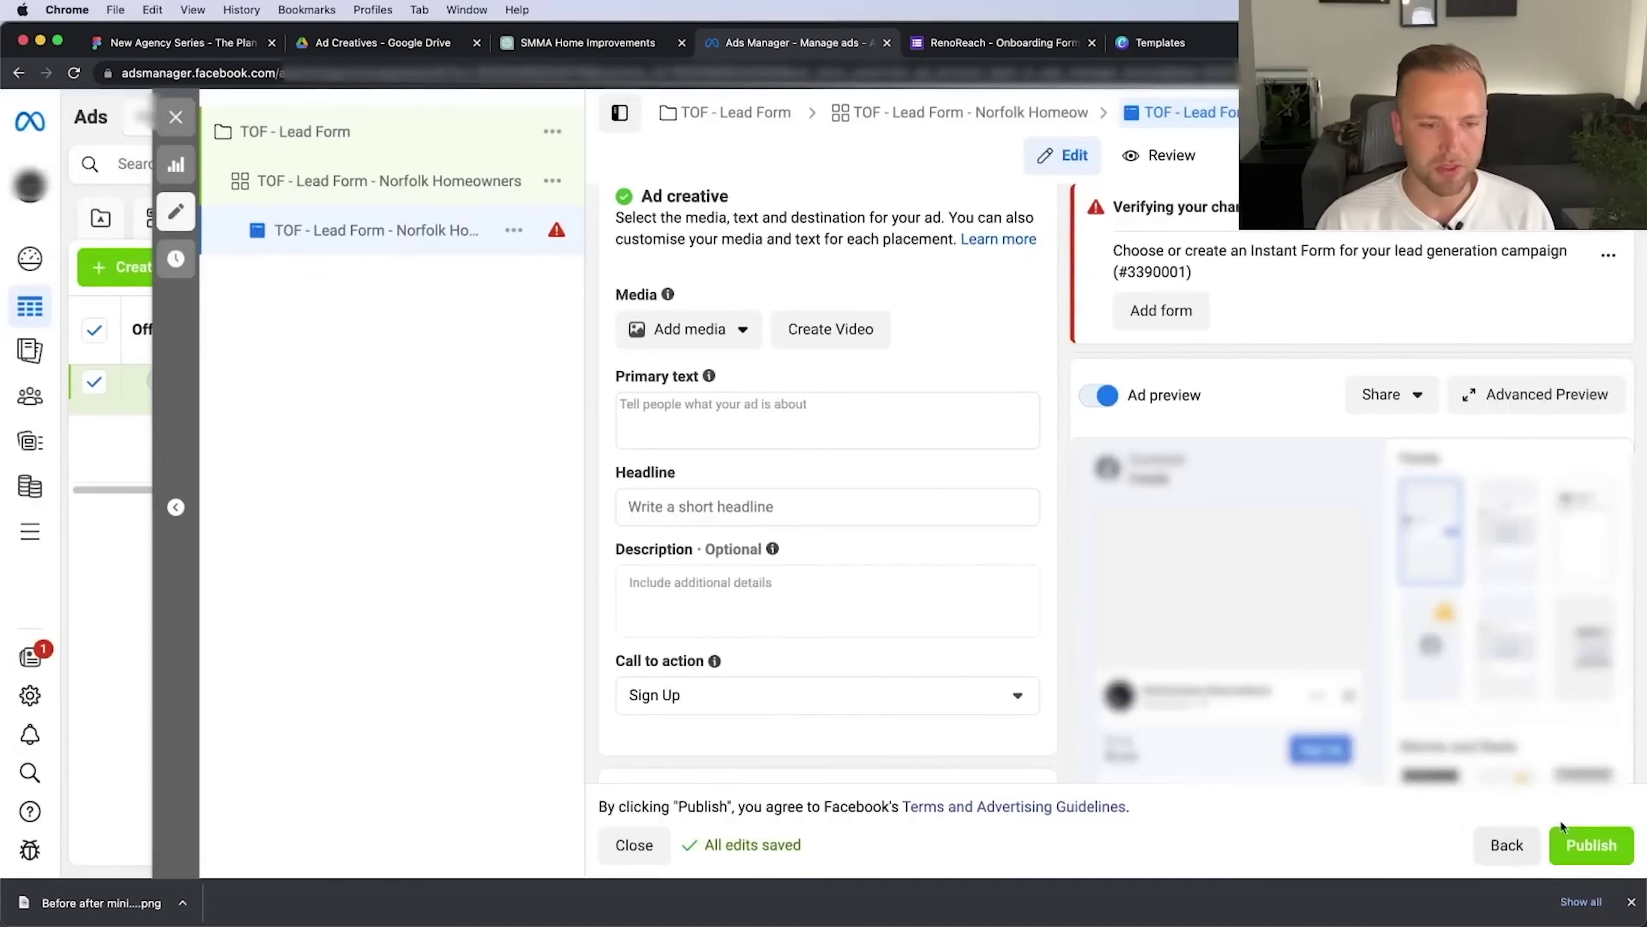
{"action": "left_click", "coordinate": [1578, 843]}
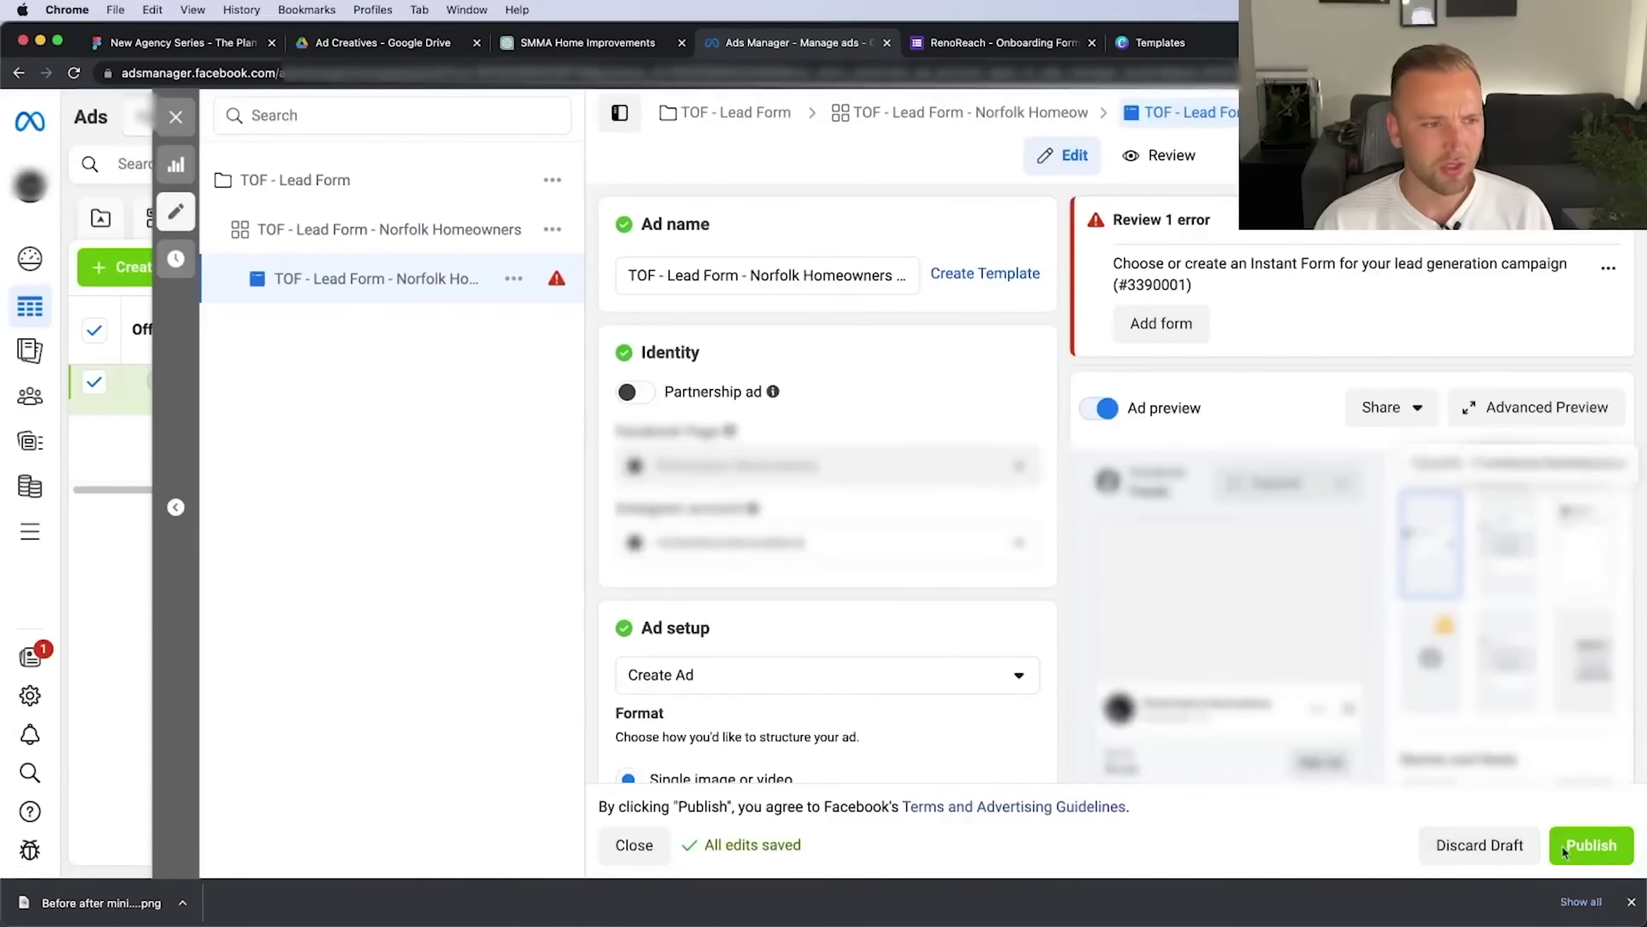
Open the Media Library from the business tools and select the client's ad account under ad account media
{"action": "mouse_move", "coordinate": [31, 308]}
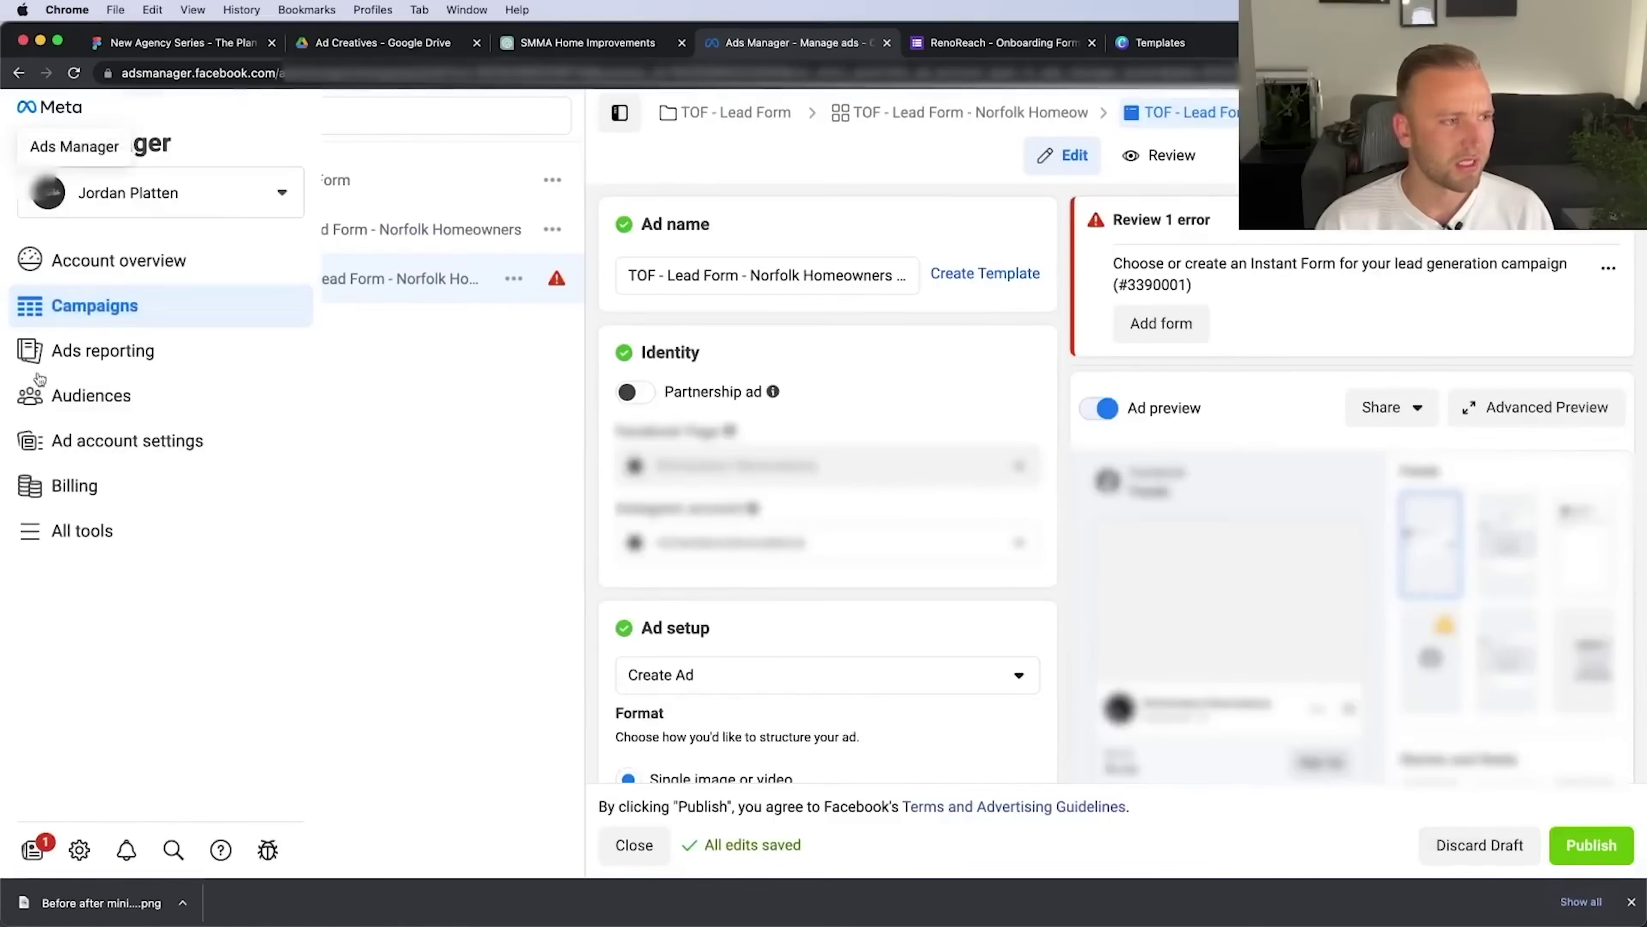
{"action": "left_click", "coordinate": [97, 529]}
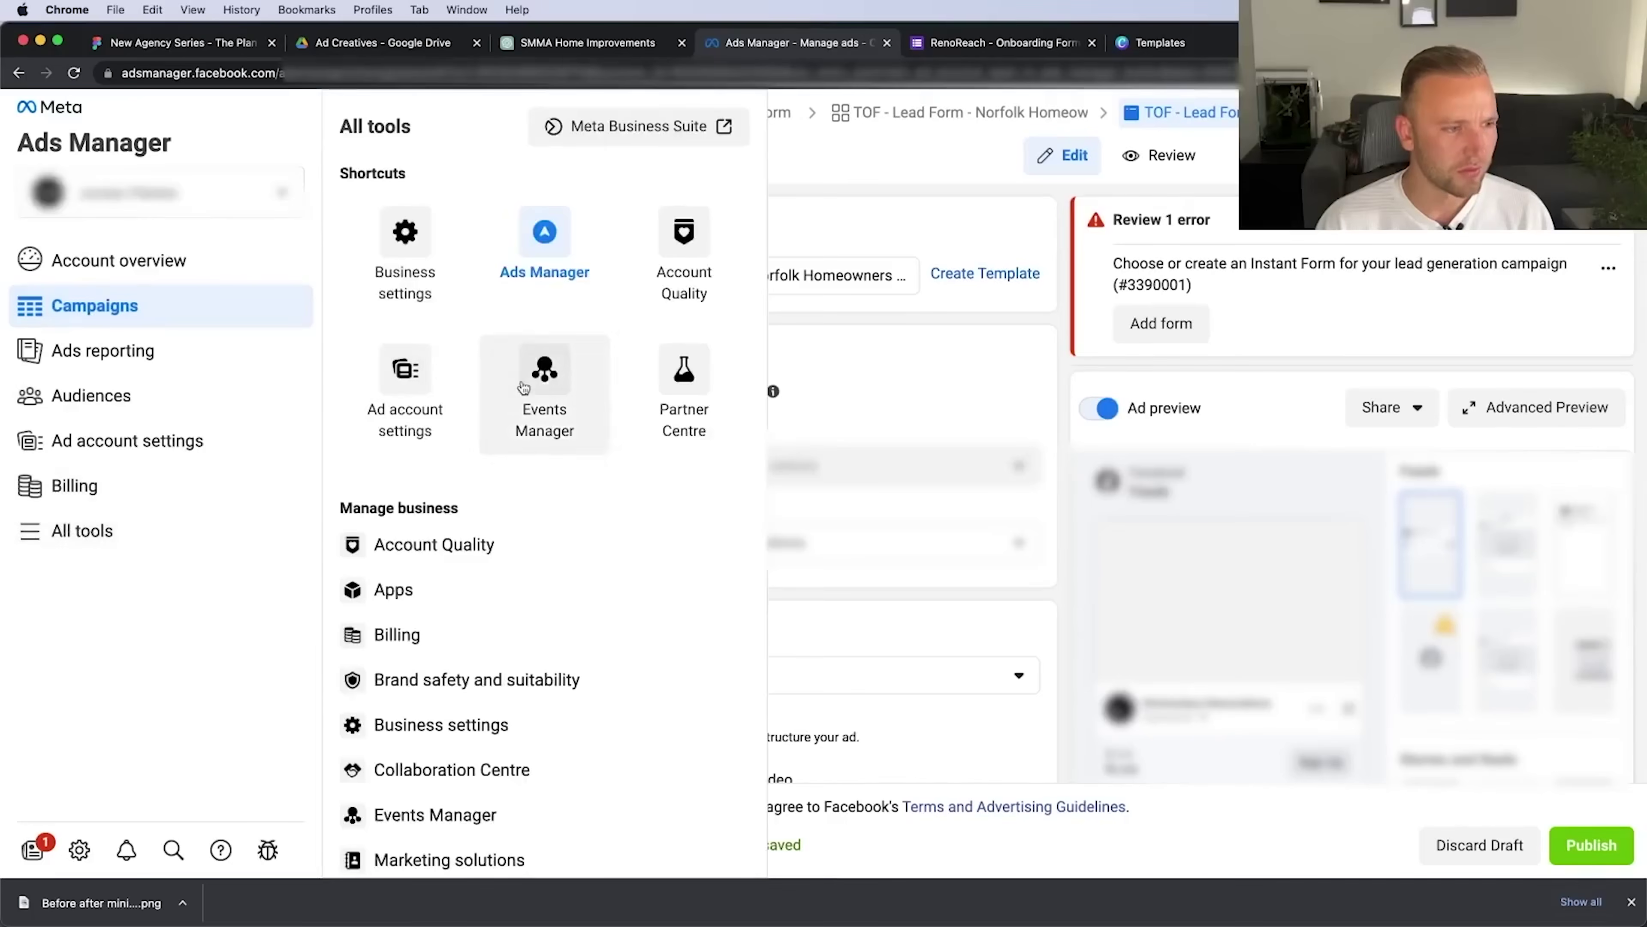
{"action": "scroll", "coordinate": [415, 551], "scroll_direction": "down", "scroll_amount": 4}
{"action": "scroll", "coordinate": [472, 557], "scroll_direction": "up", "scroll_amount": 3}
{"action": "scroll", "coordinate": [471, 557], "scroll_direction": "down", "scroll_amount": 5}
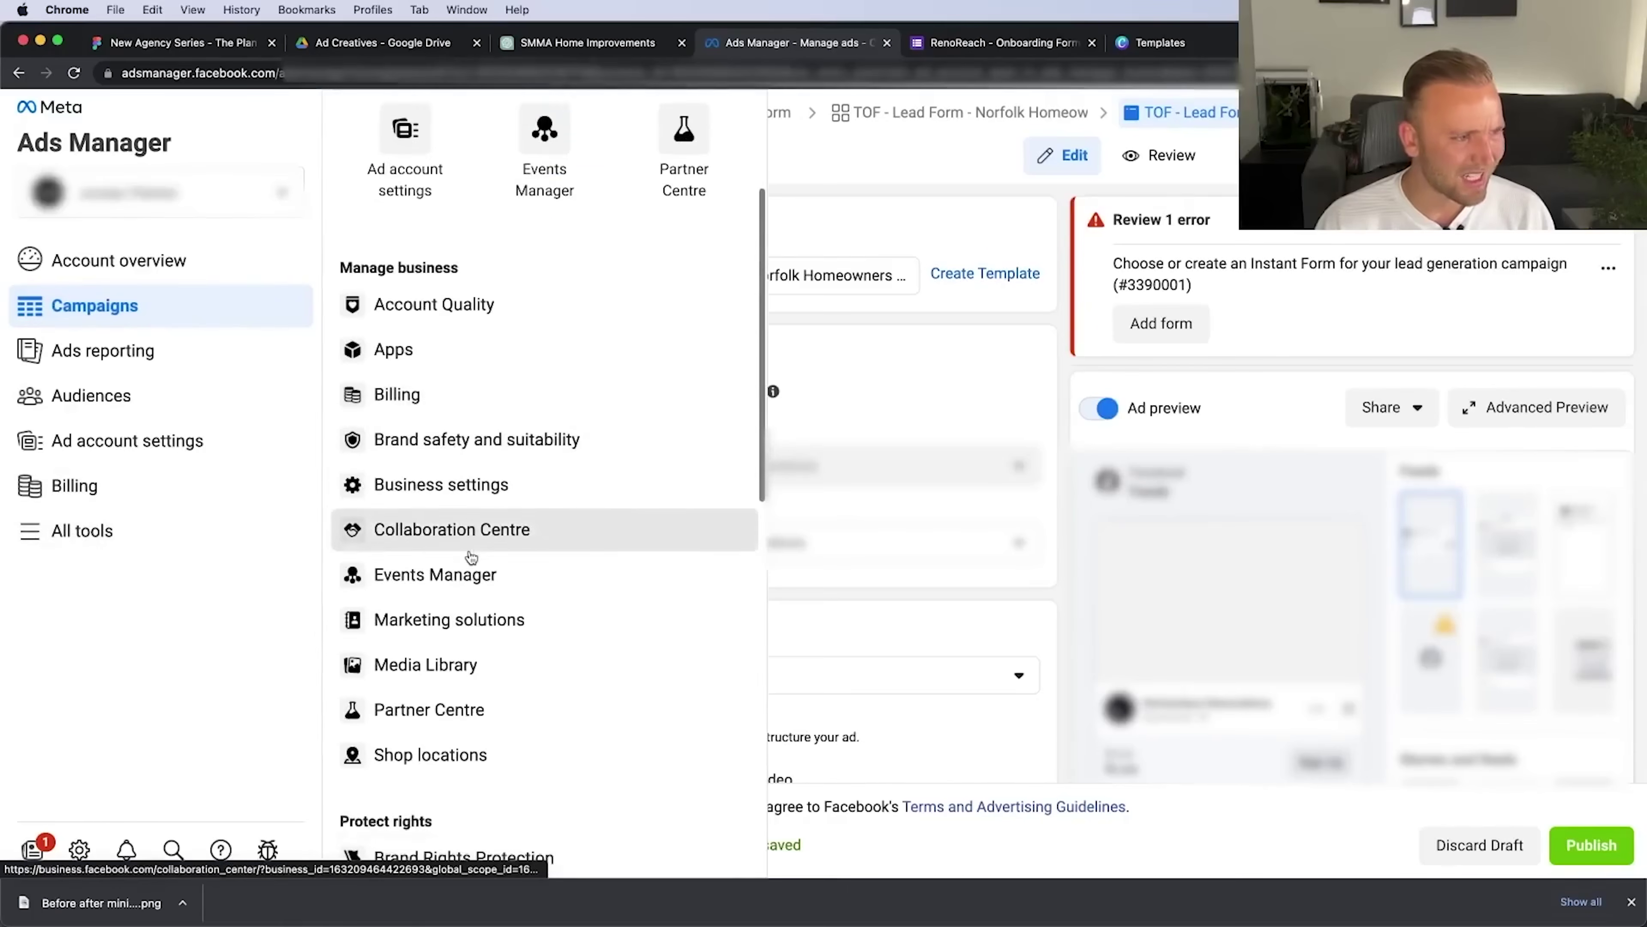
{"action": "left_click", "coordinate": [480, 541]}
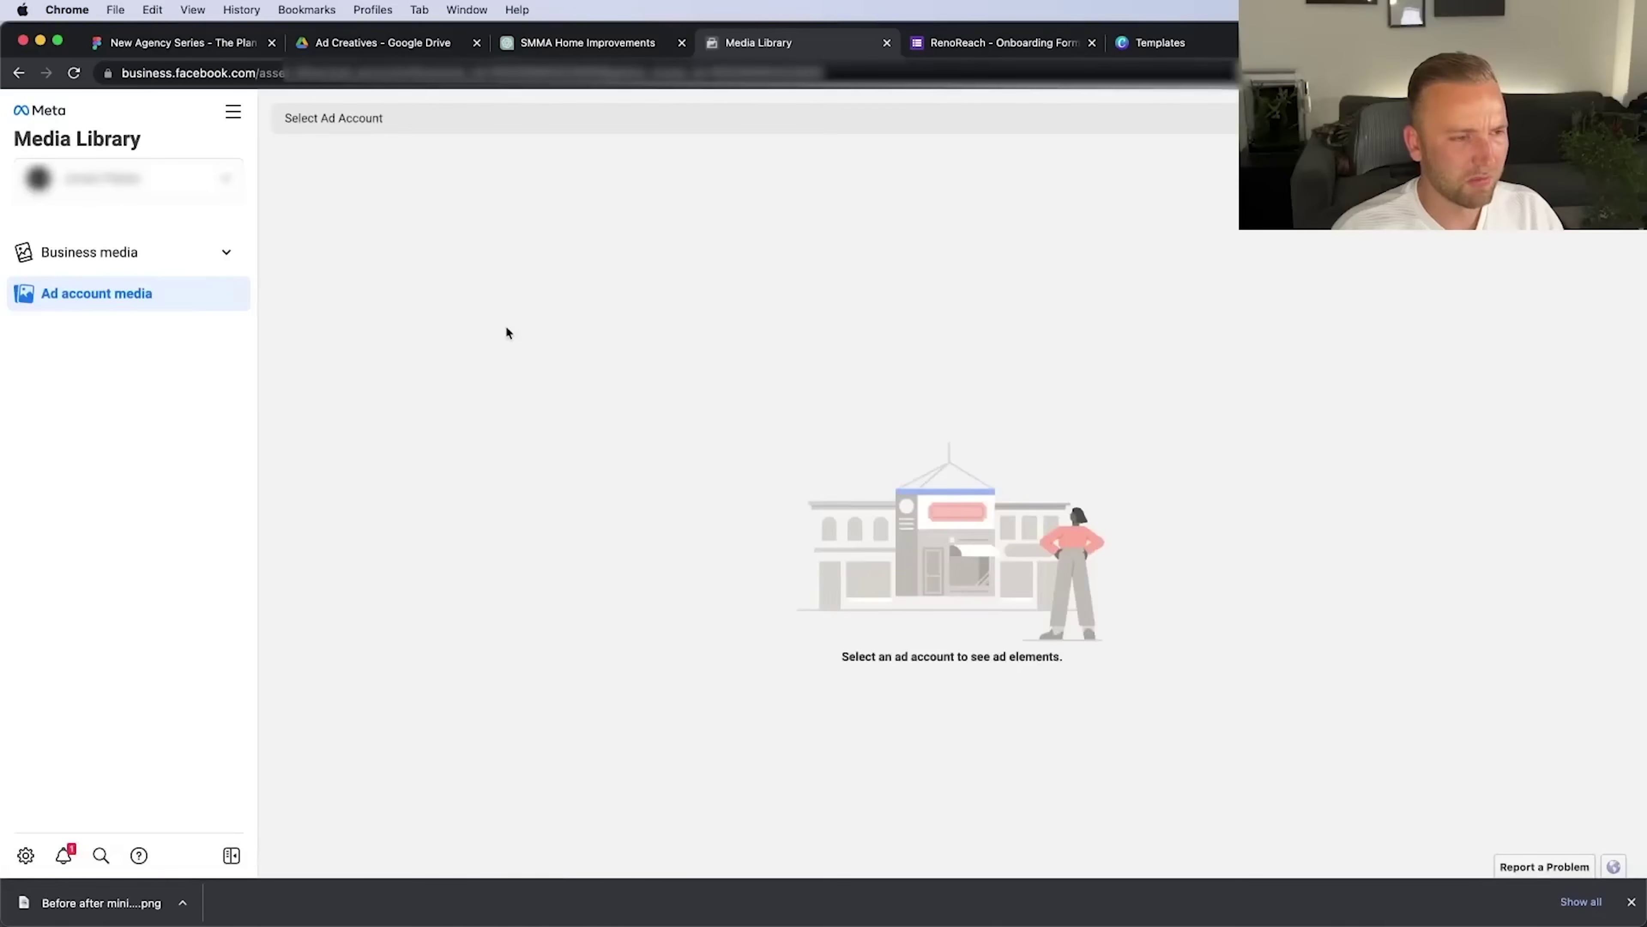
{"action": "left_click", "coordinate": [371, 306]}
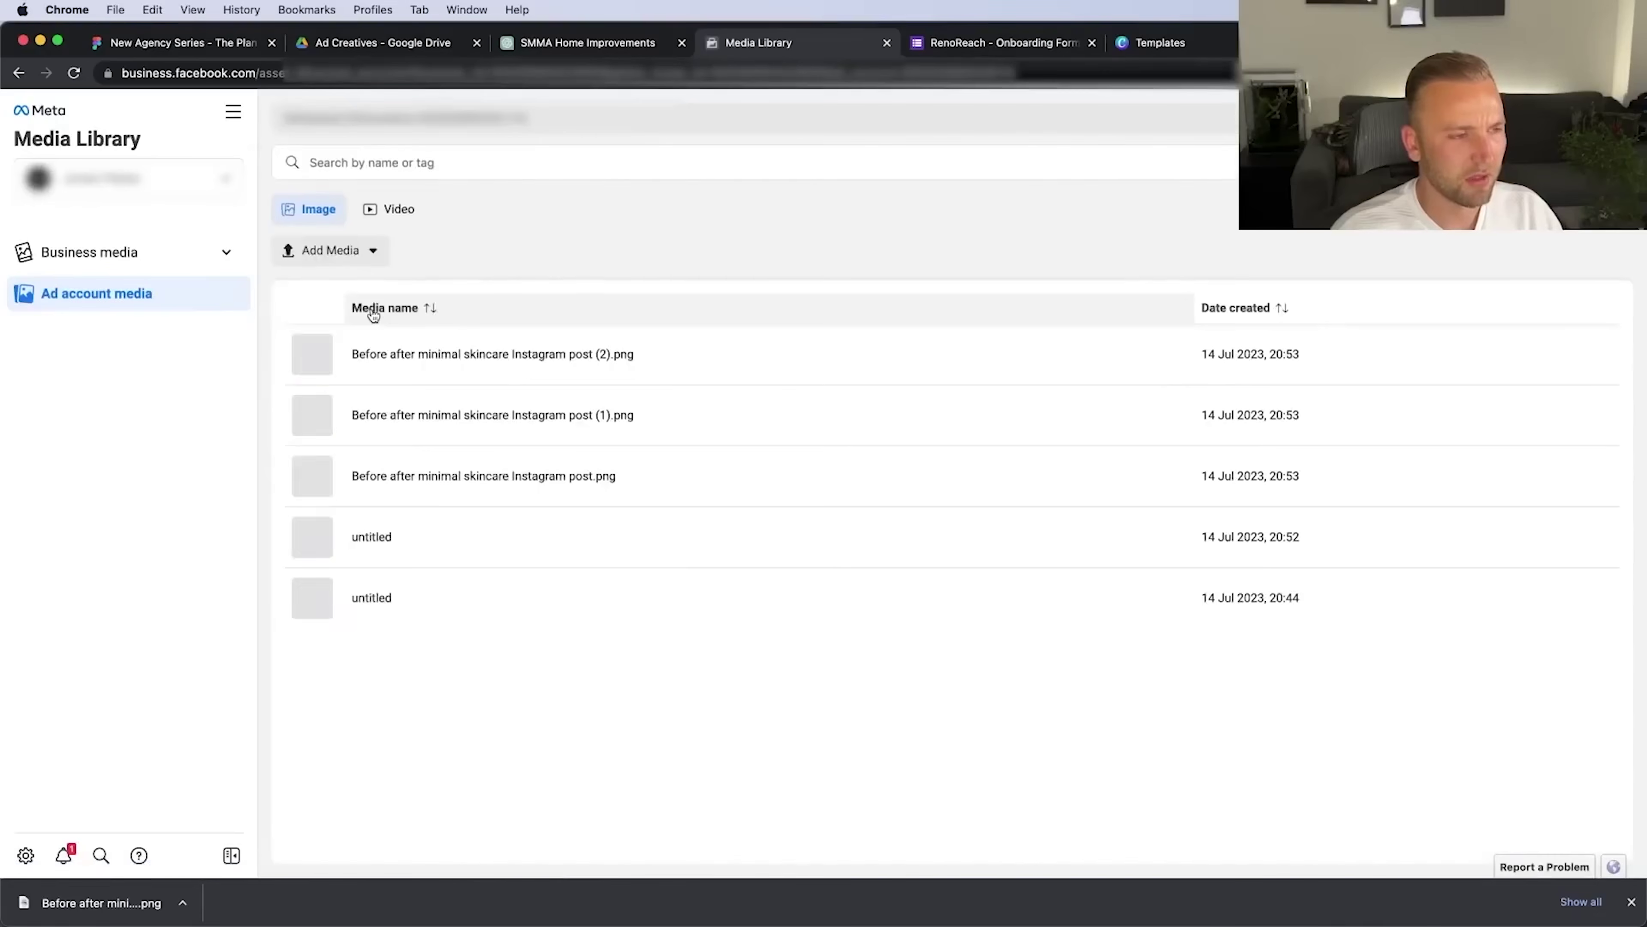
Permanently delete the three before-and-after images and the two untitled images from the ad account's media
{"action": "left_click", "coordinate": [367, 351]}
{"action": "left_click", "coordinate": [1559, 607]}
{"action": "left_click", "coordinate": [1036, 431]}
{"action": "left_click", "coordinate": [379, 354]}
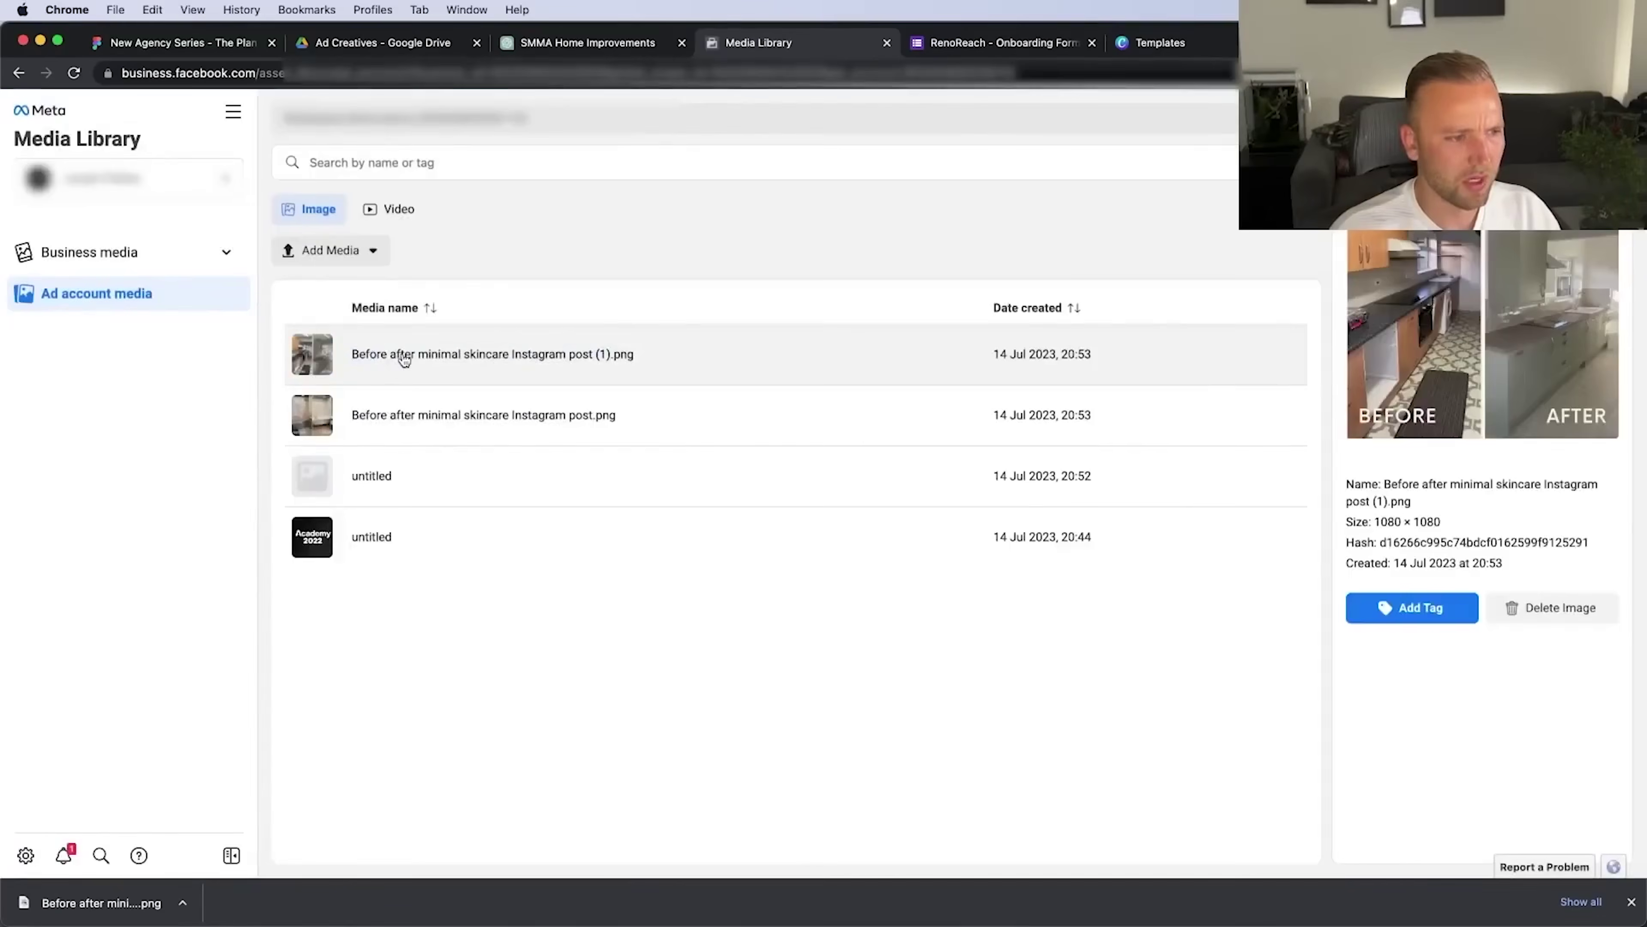
{"action": "left_click", "coordinate": [1515, 607]}
{"action": "left_click", "coordinate": [1027, 419]}
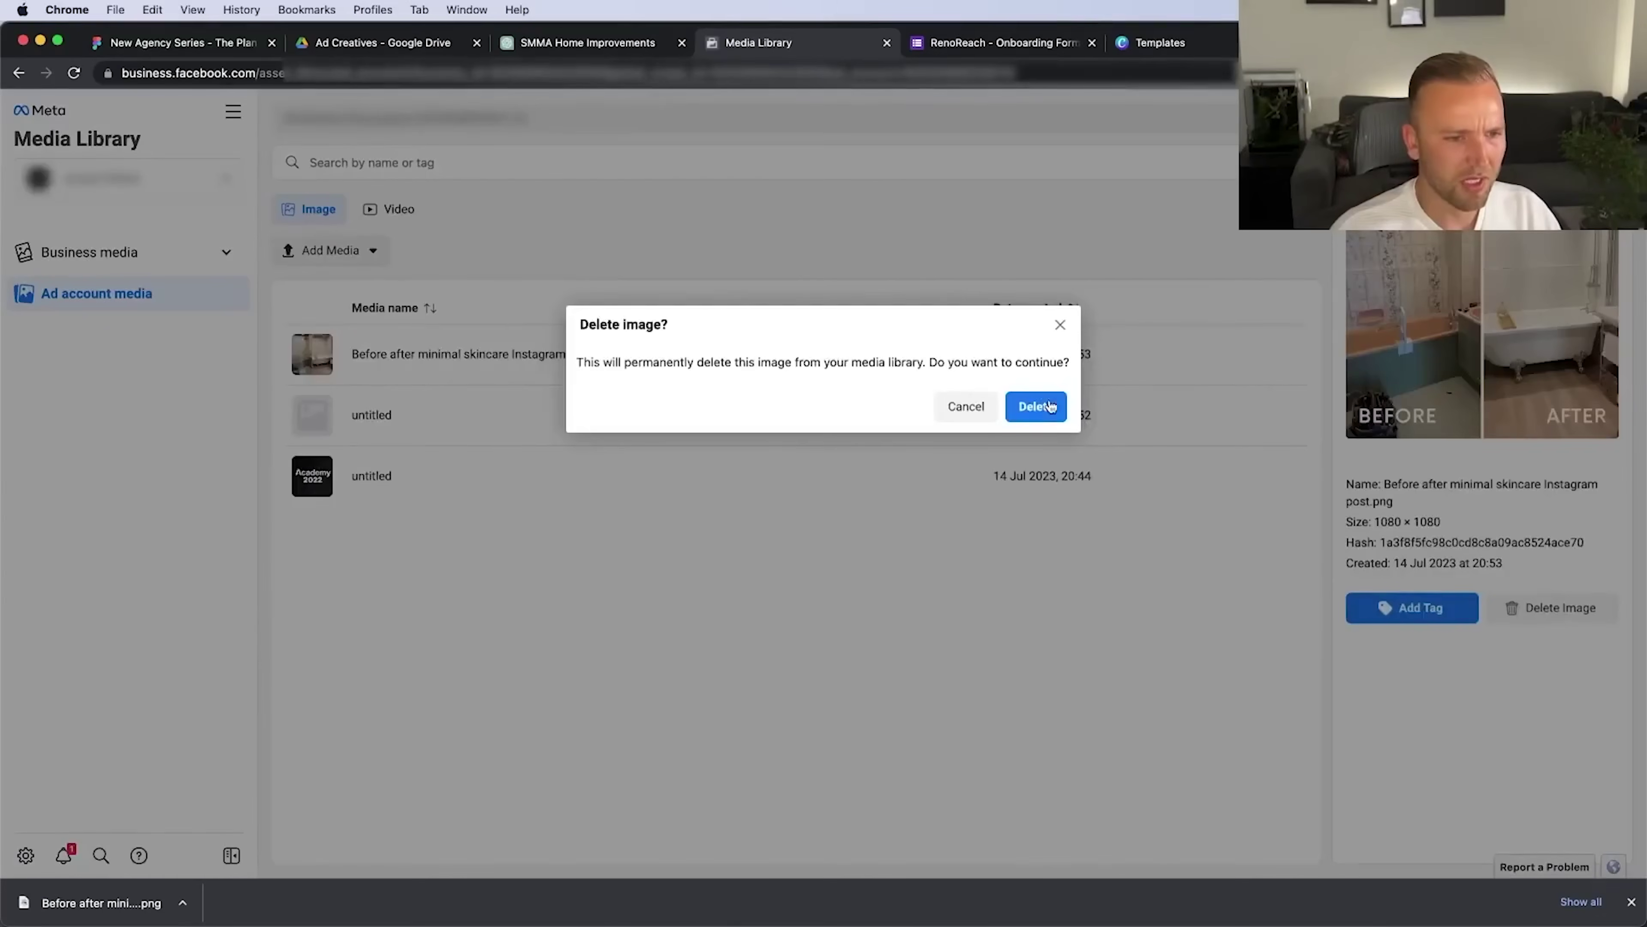
{"action": "left_click", "coordinate": [1050, 407]}
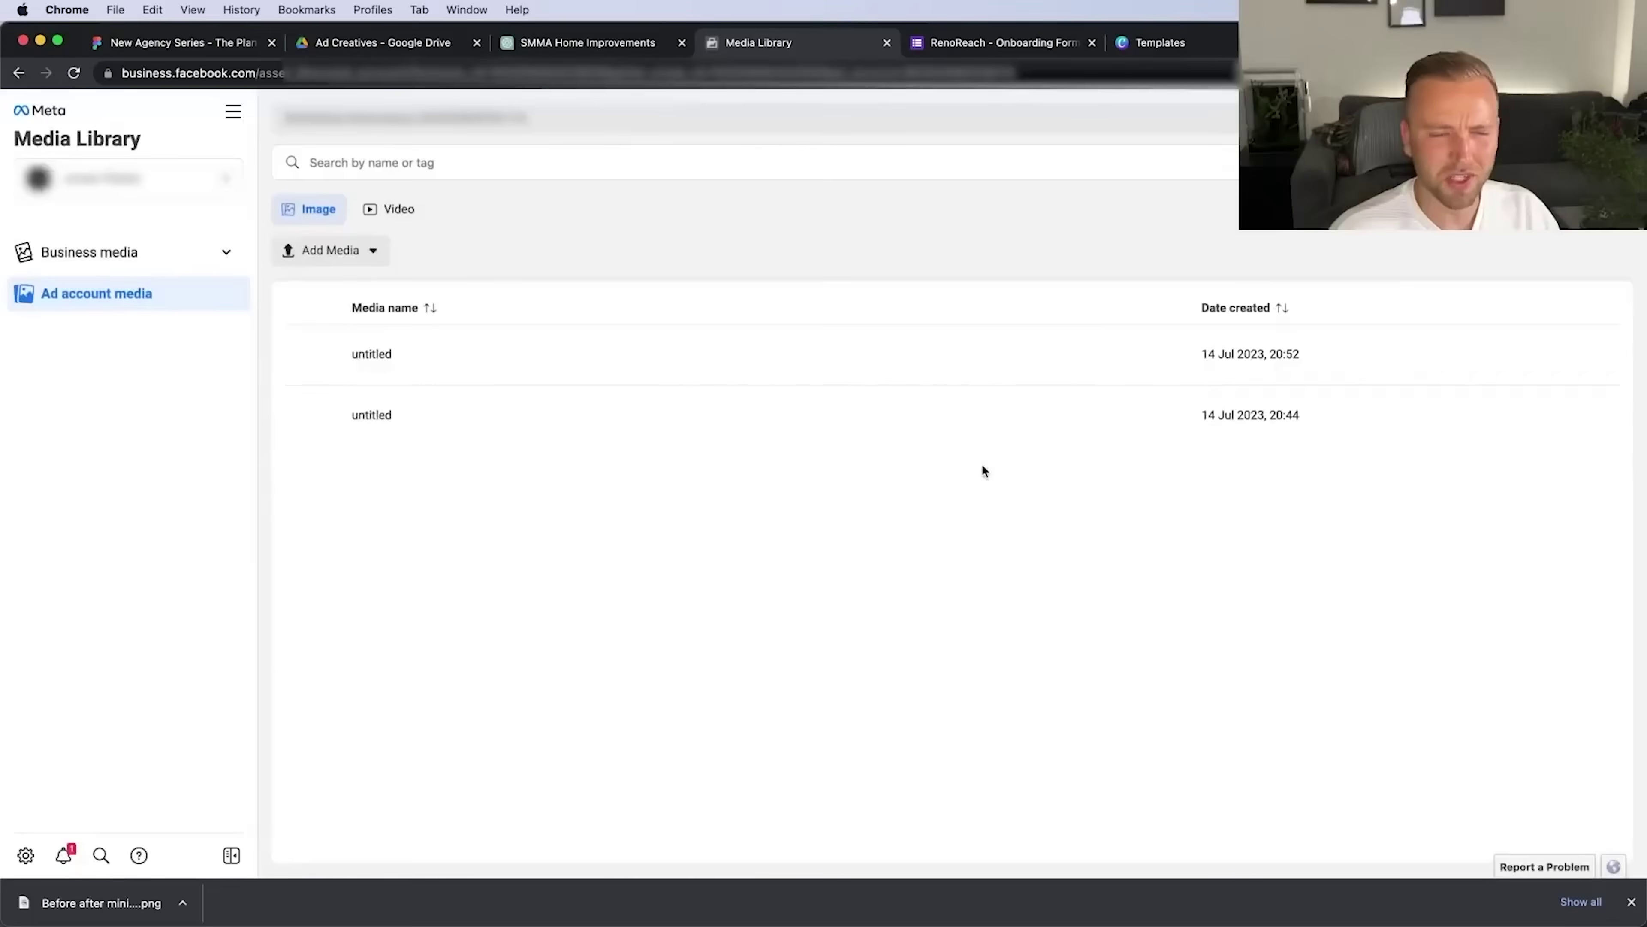
{"action": "left_click", "coordinate": [998, 422]}
{"action": "left_click", "coordinate": [1562, 472]}
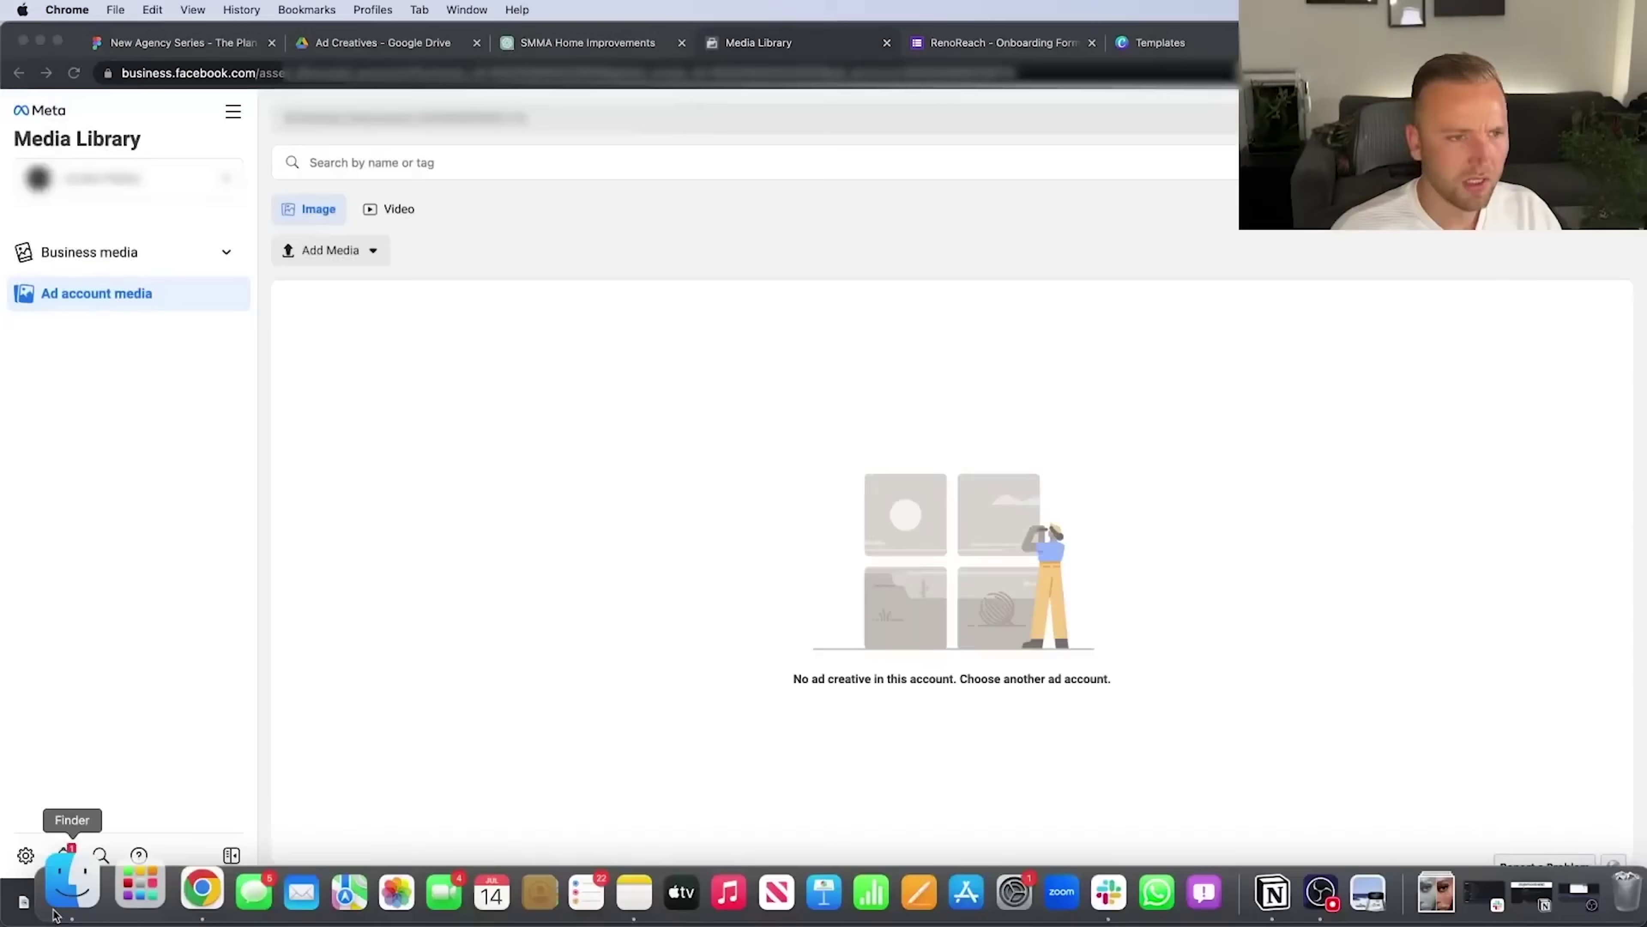
Upload Reno1.png, Reno2.png and Reno3.png to the ad account's image media
{"action": "left_click", "coordinate": [65, 882]}
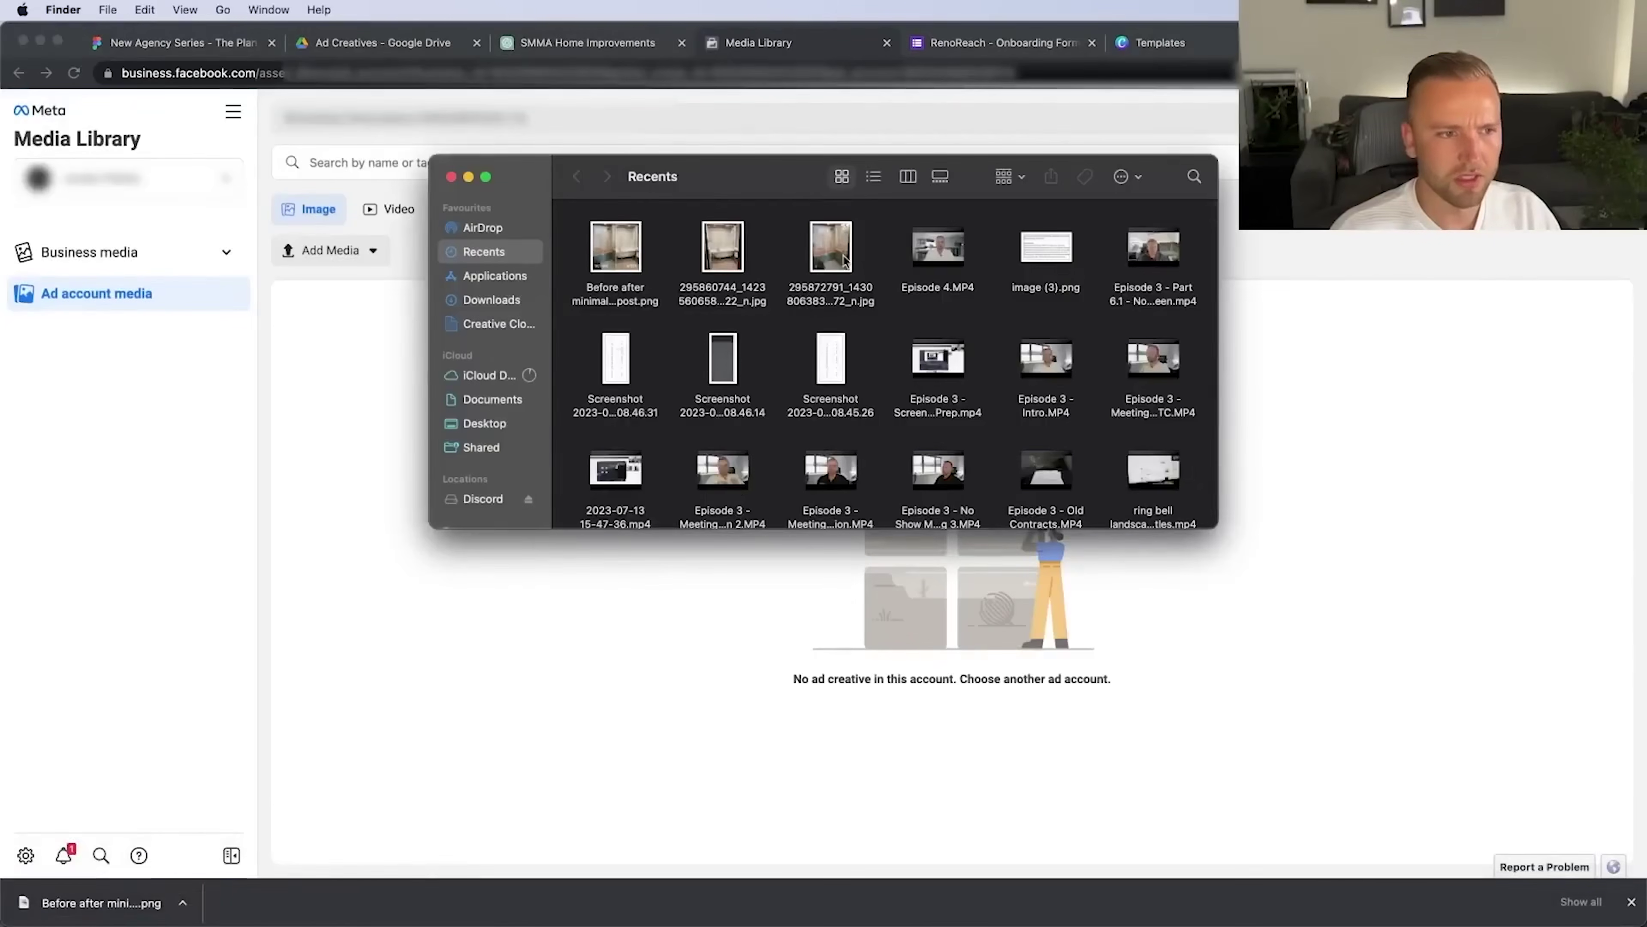
{"action": "key", "text": "super+w"}
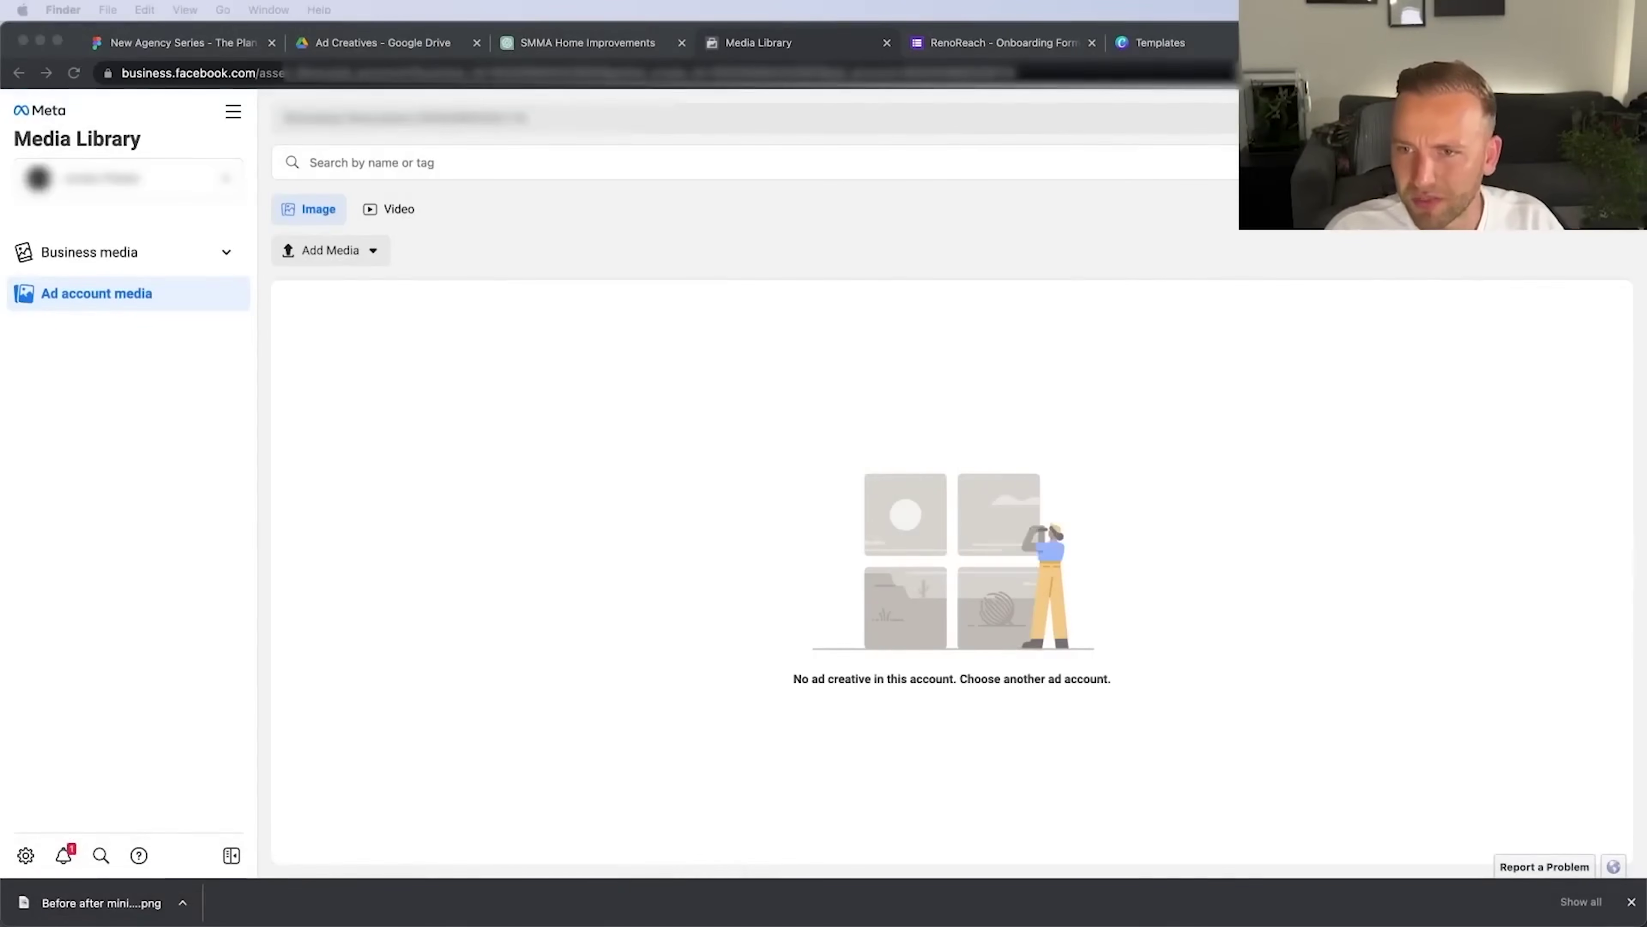
{"action": "left_click", "coordinate": [331, 251]}
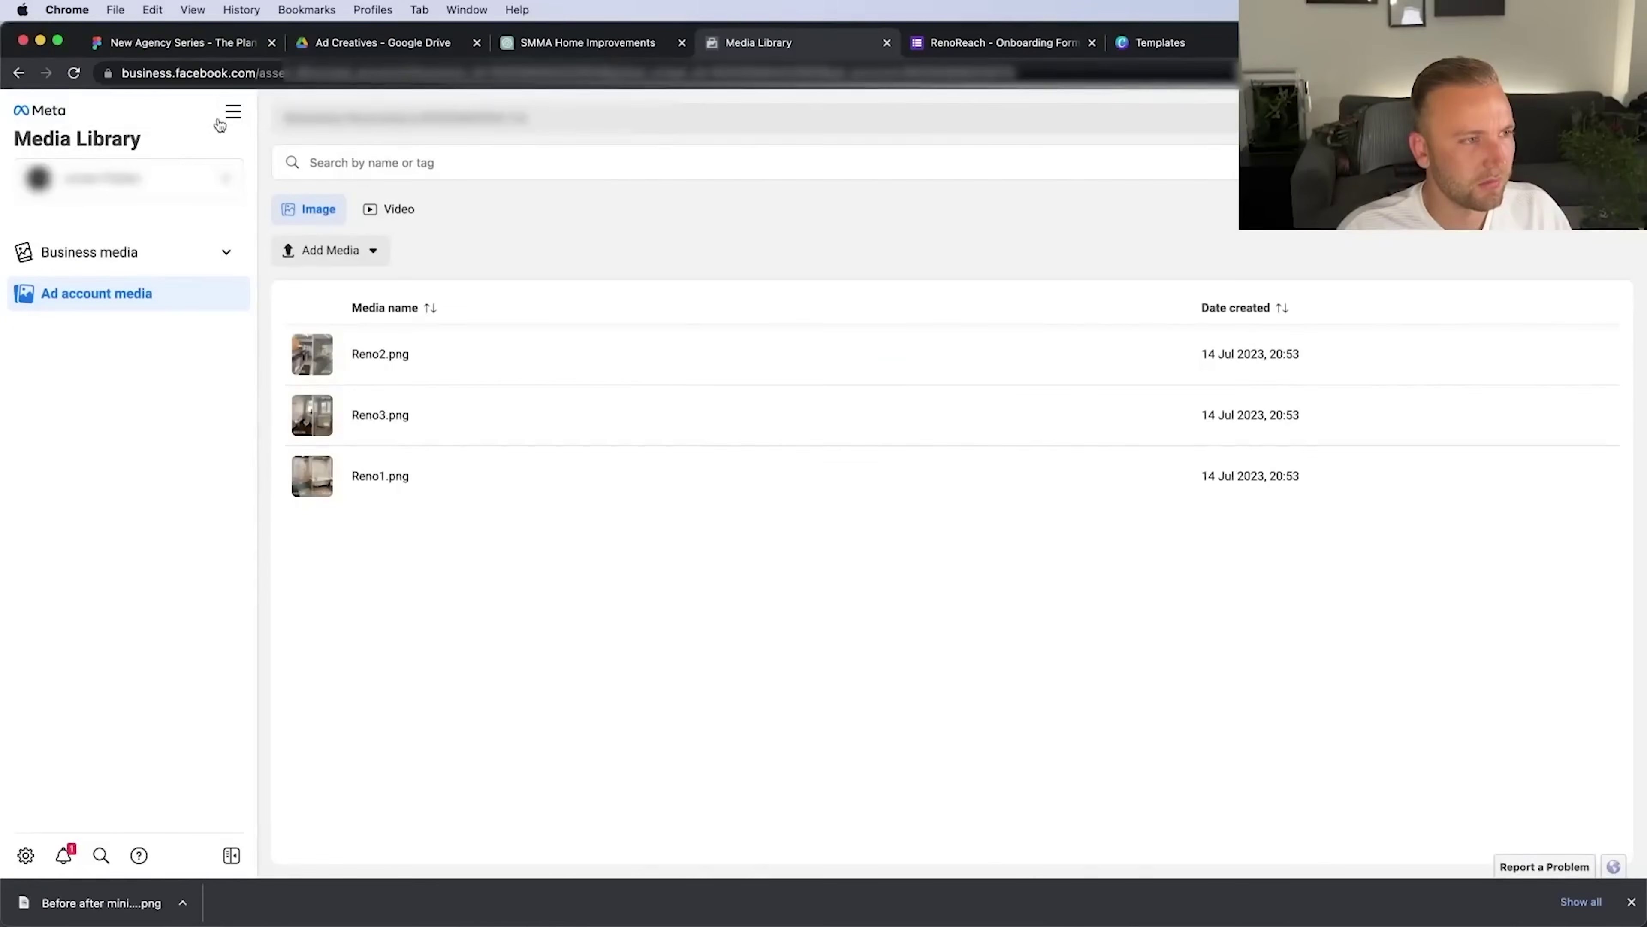
Return to the Norfolk Homeowners ad in Ads Manager and add the bathroom image Reno1.png as its media, keeping the recommended placement crops
{"action": "left_click", "coordinate": [233, 112]}
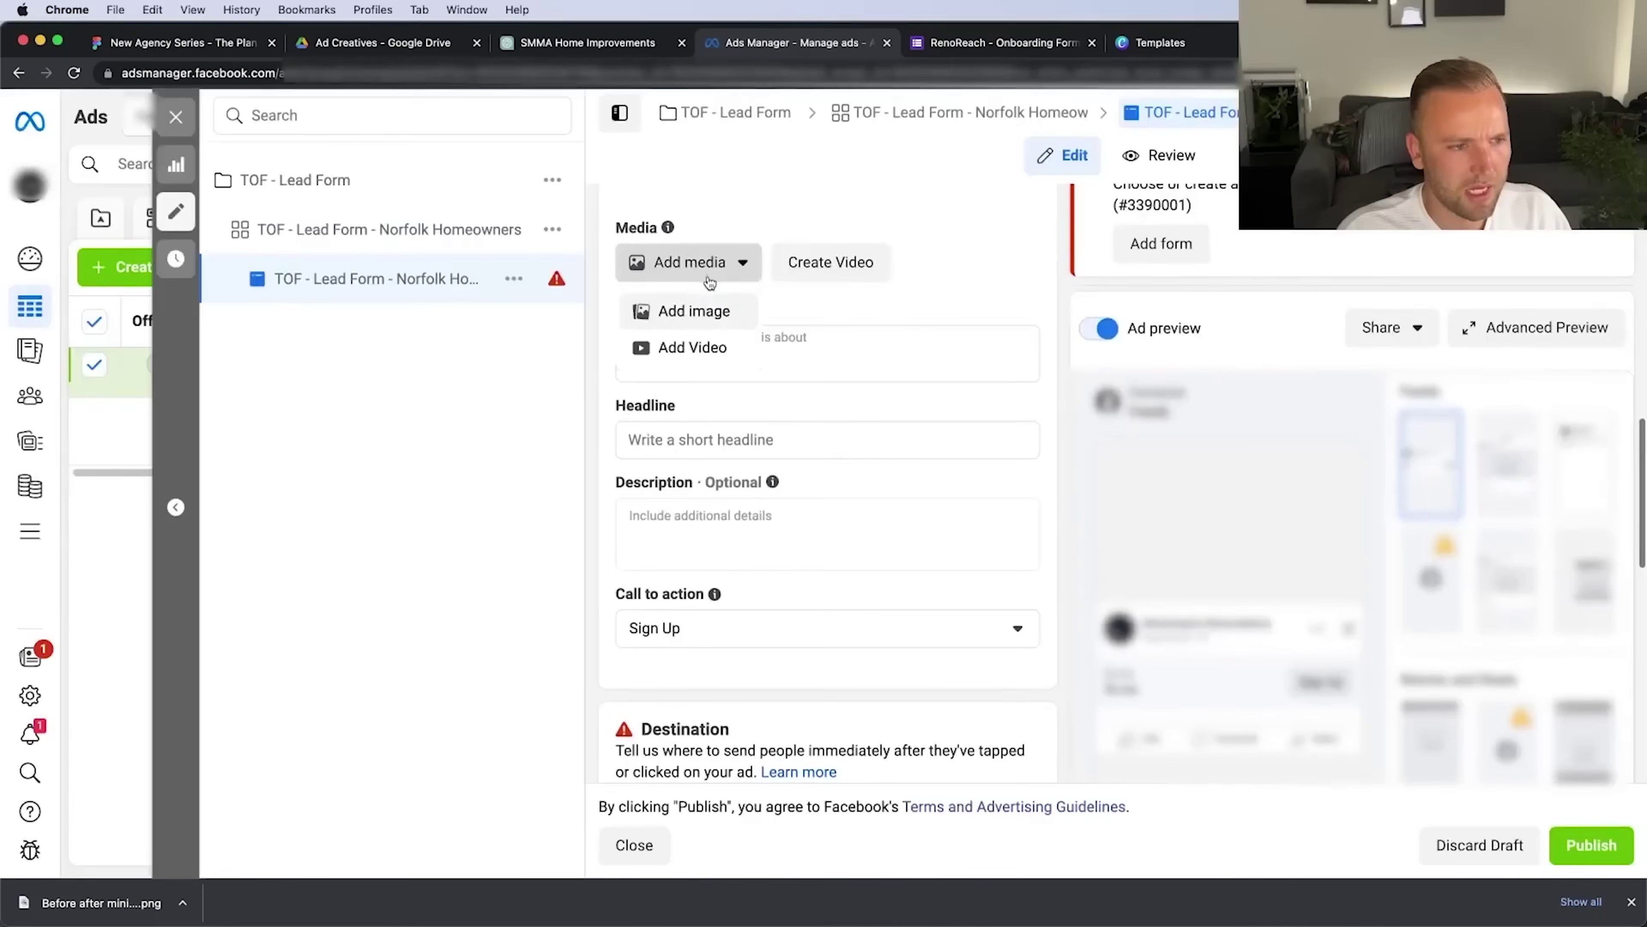
{"action": "left_click", "coordinate": [686, 310]}
{"action": "left_click", "coordinate": [771, 386]}
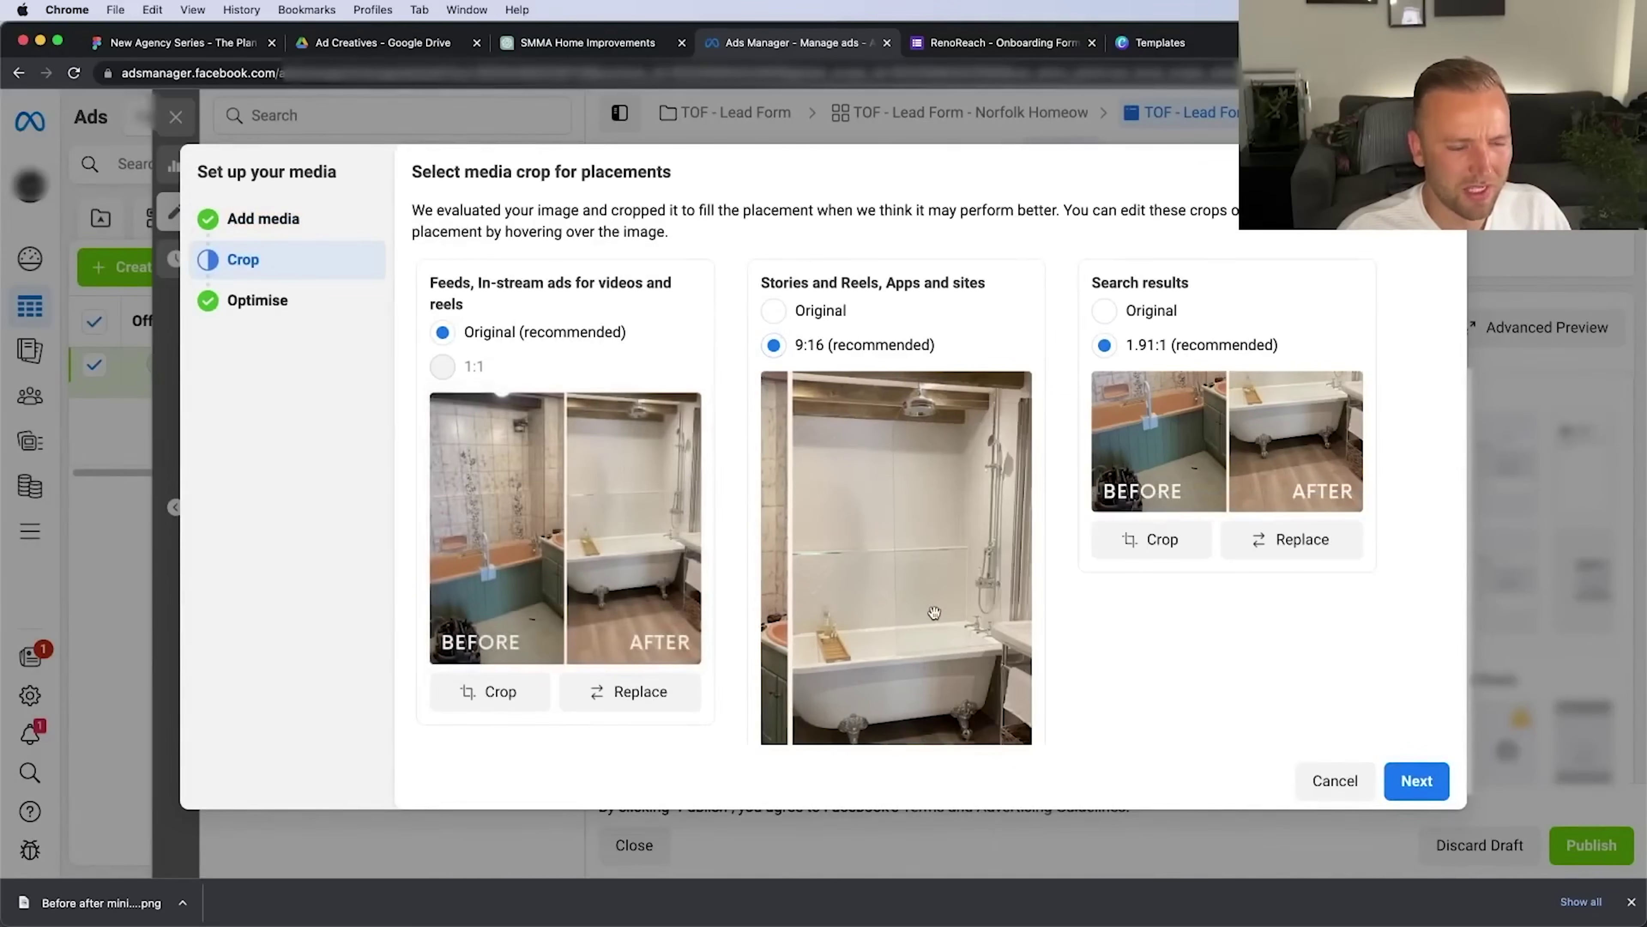
{"action": "scroll", "coordinate": [835, 324], "scroll_direction": "down", "scroll_amount": 1}
{"action": "scroll", "coordinate": [911, 507], "scroll_direction": "down", "scroll_amount": 4}
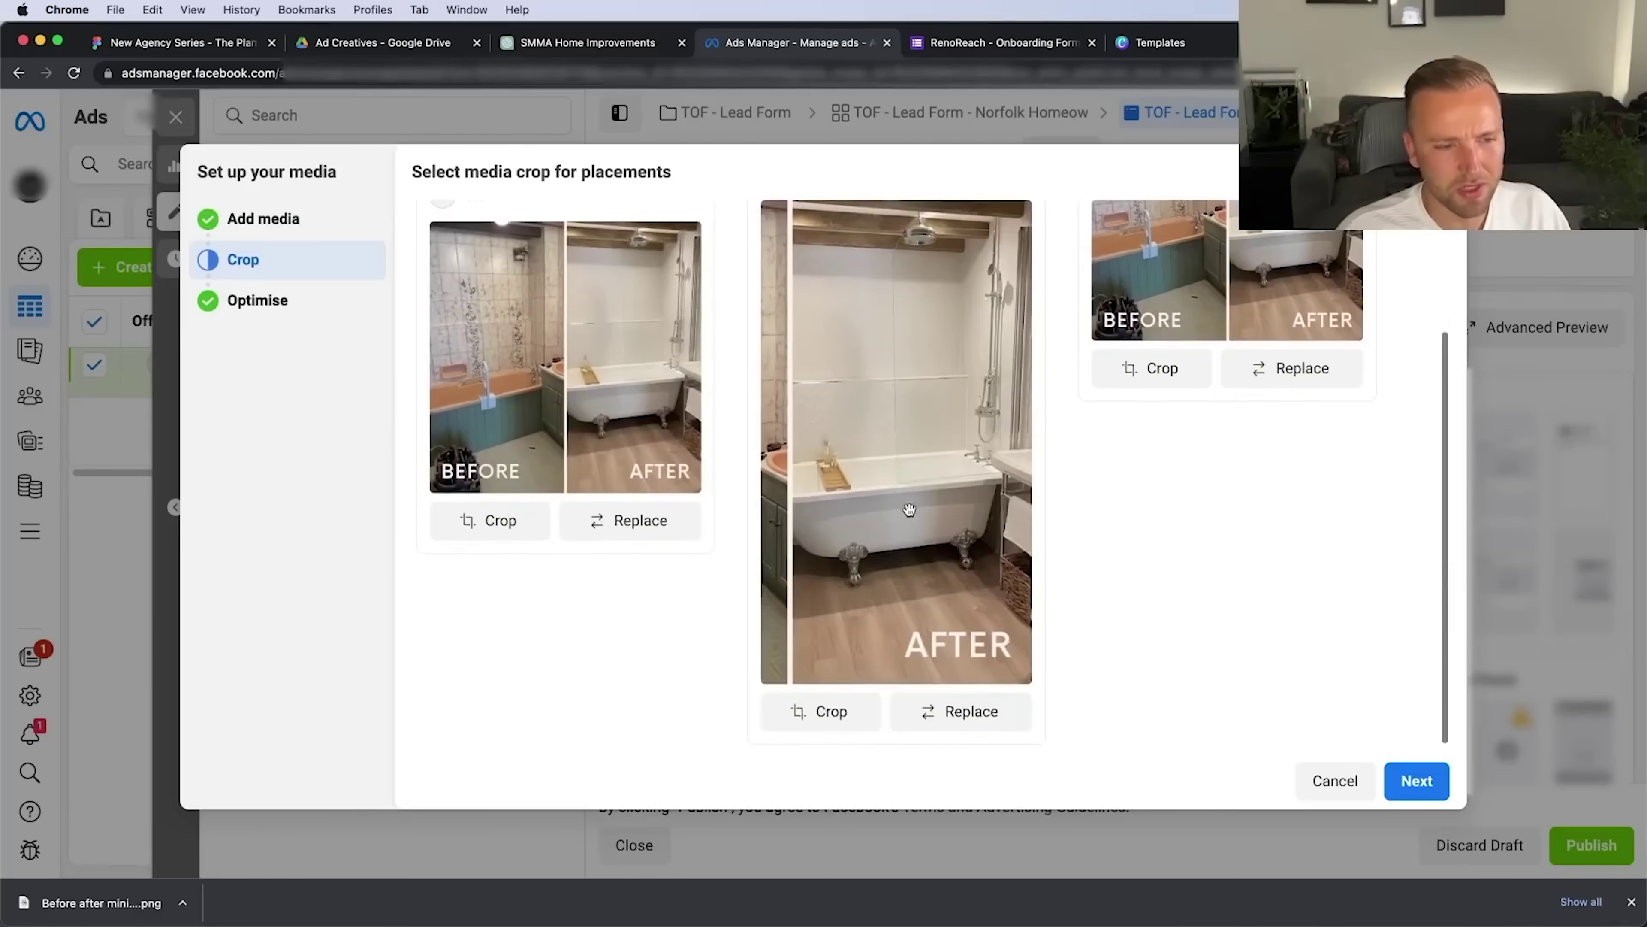
{"action": "scroll", "coordinate": [908, 510], "scroll_direction": "up", "scroll_amount": 5}
{"action": "scroll", "coordinate": [1056, 732], "scroll_direction": "down", "scroll_amount": 4}
{"action": "scroll", "coordinate": [1055, 731], "scroll_direction": "up", "scroll_amount": 5}
{"action": "left_click", "coordinate": [1415, 780]}
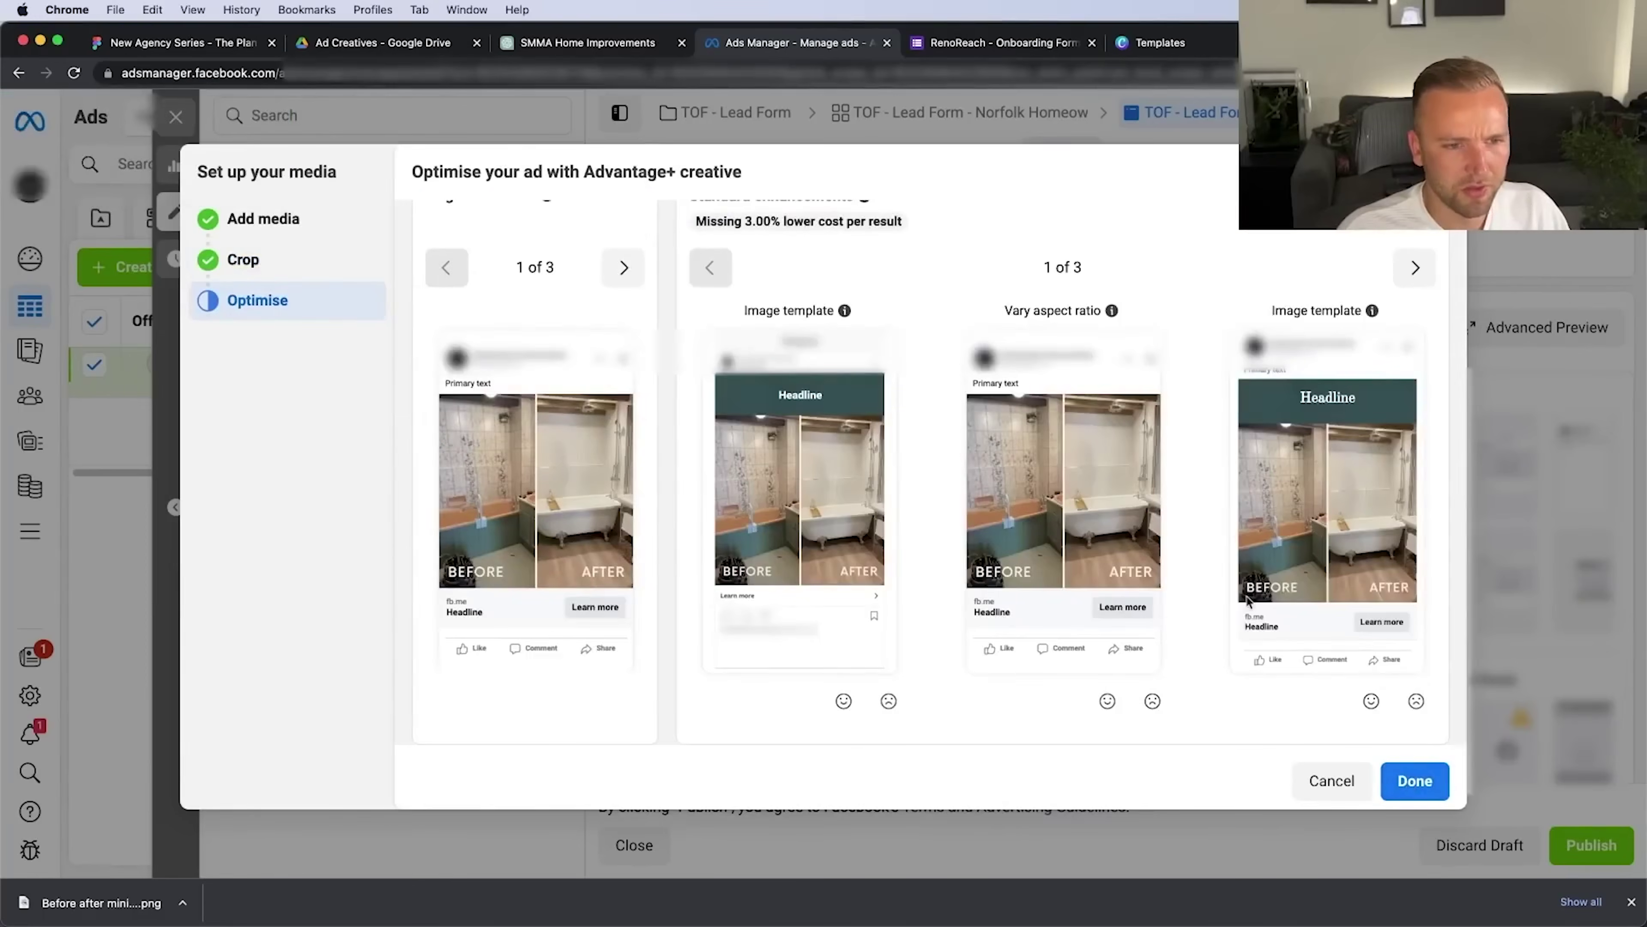
{"action": "left_click", "coordinate": [1414, 781]}
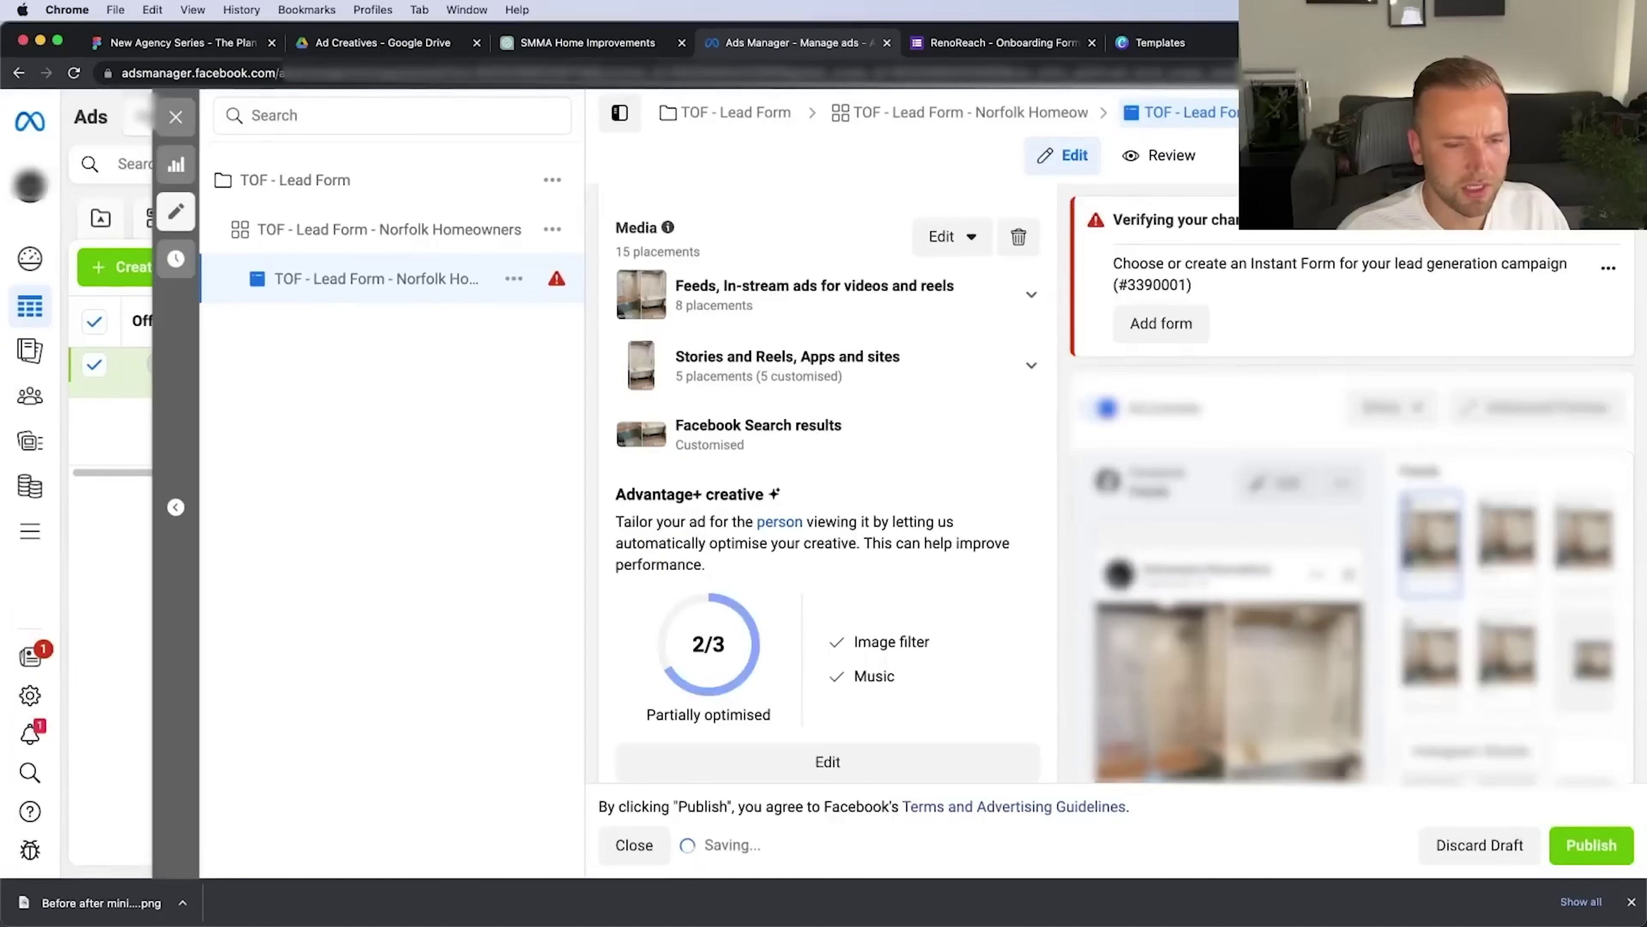
Replace the ad's primary text with "Is your kitchen or bathroom looking tired?" followed by a house emoji and a blank line
{"action": "scroll", "coordinate": [895, 487], "scroll_direction": "down", "scroll_amount": 3}
{"action": "scroll", "coordinate": [895, 488], "scroll_direction": "down", "scroll_amount": 5}
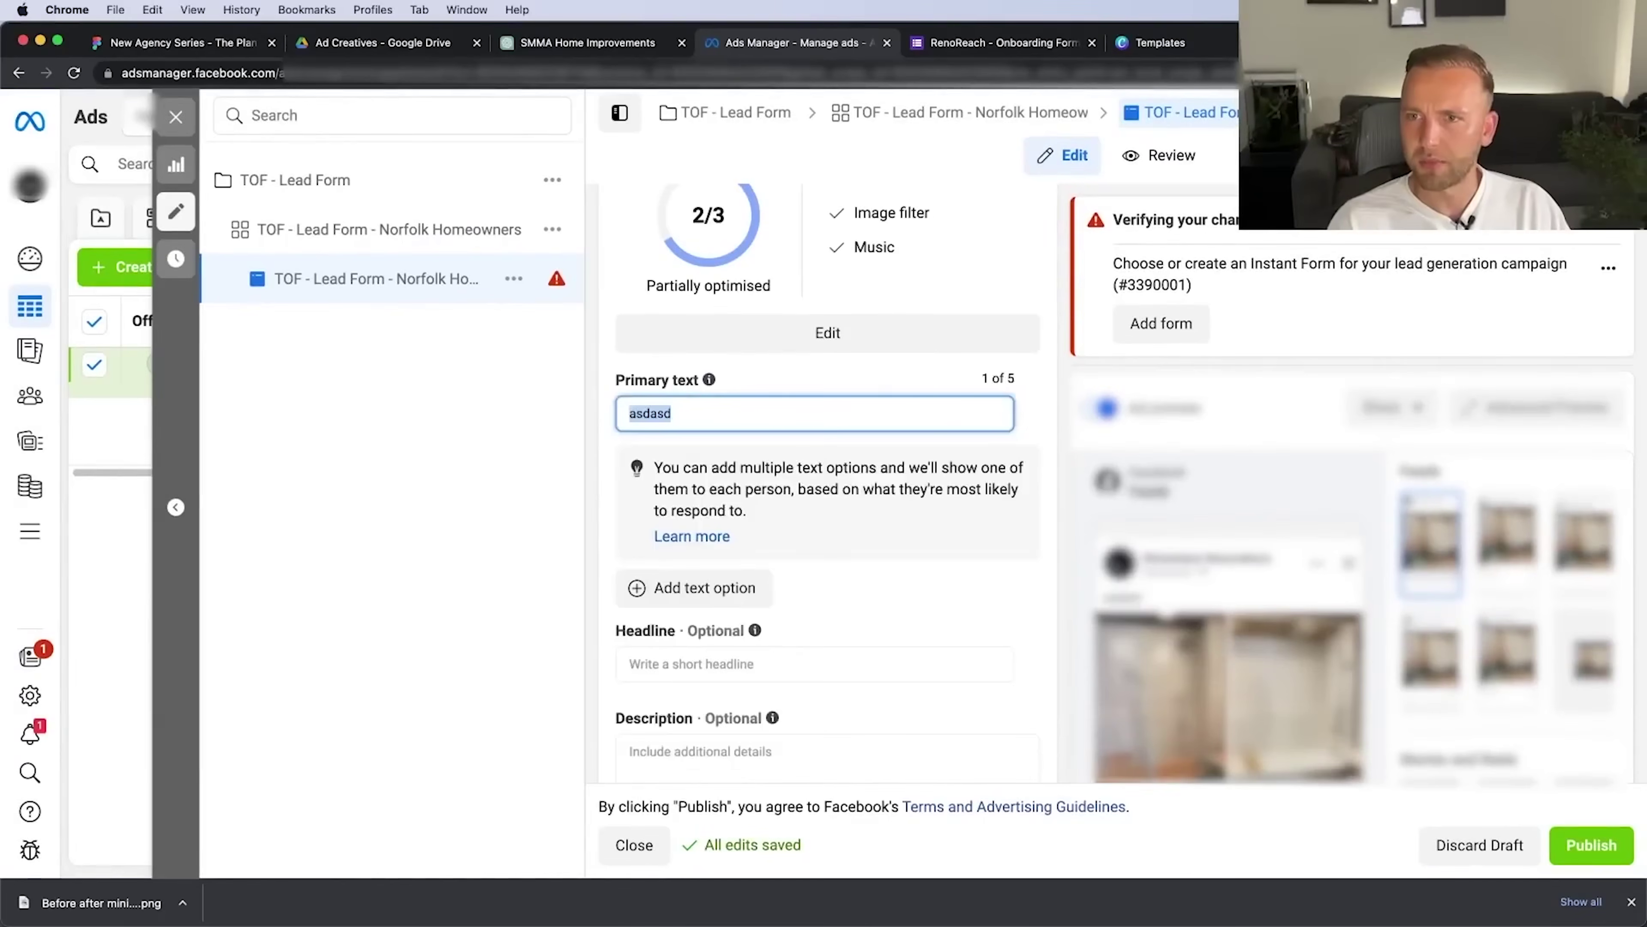
{"action": "key", "text": "super+Tab"}
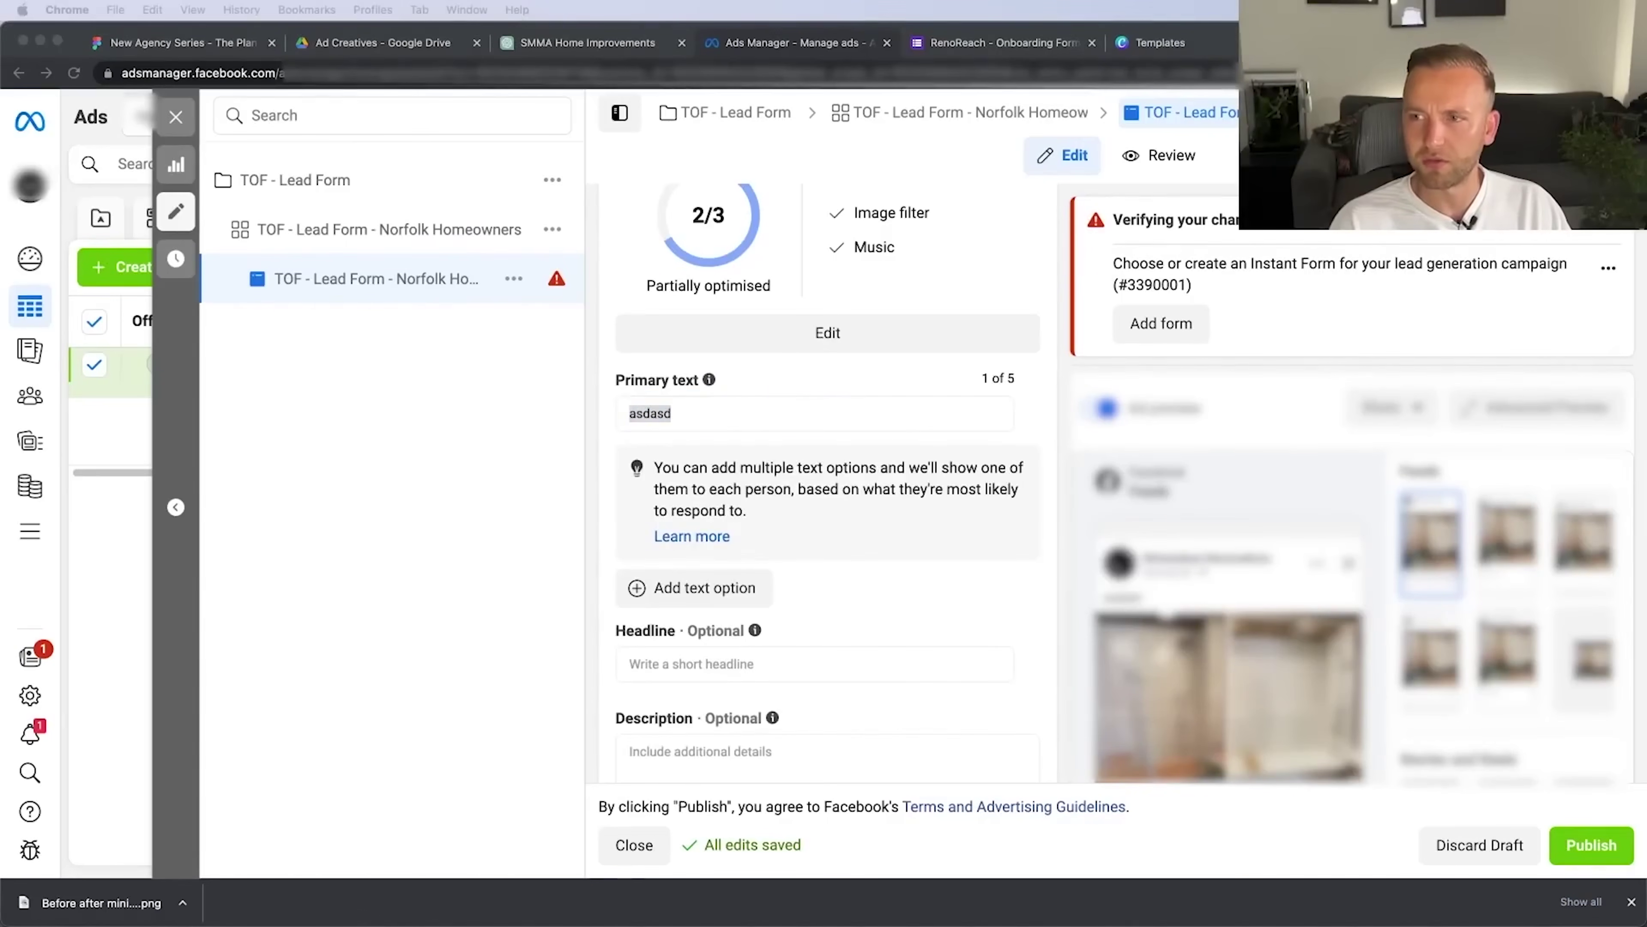
{"action": "key", "text": "super+Tab"}
{"action": "type", "text": "Is your kitchen or bathroom looki"}
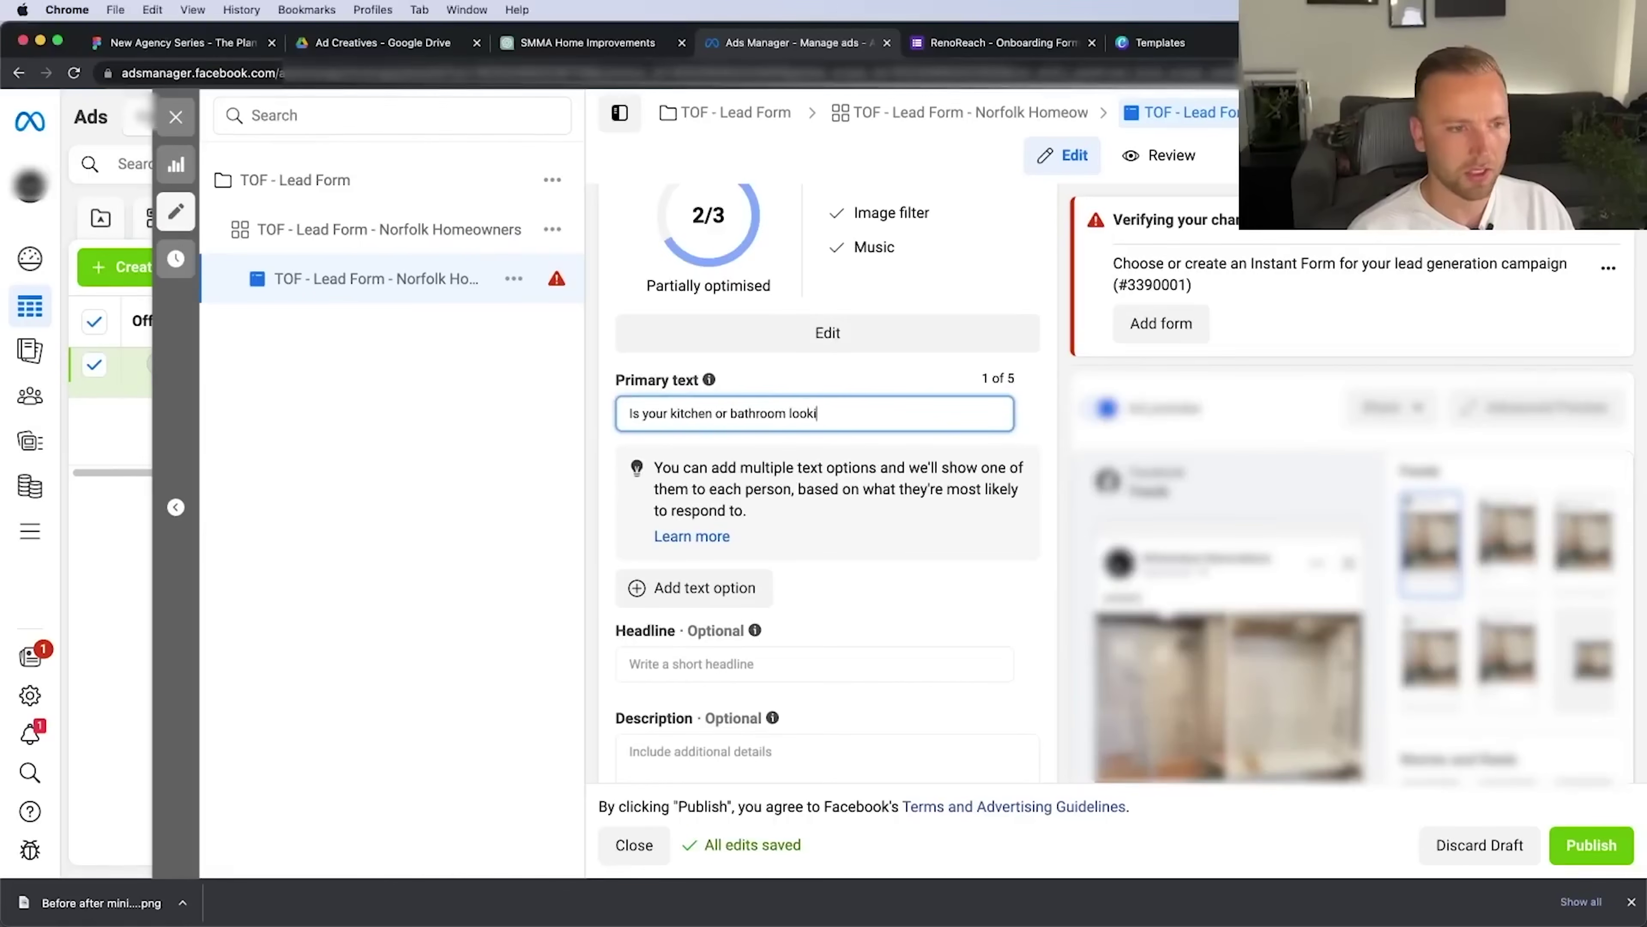
{"action": "type", "text": "ng tired?"}
{"action": "key", "text": "ctrl+super+space"}
{"action": "type", "text": "h"}
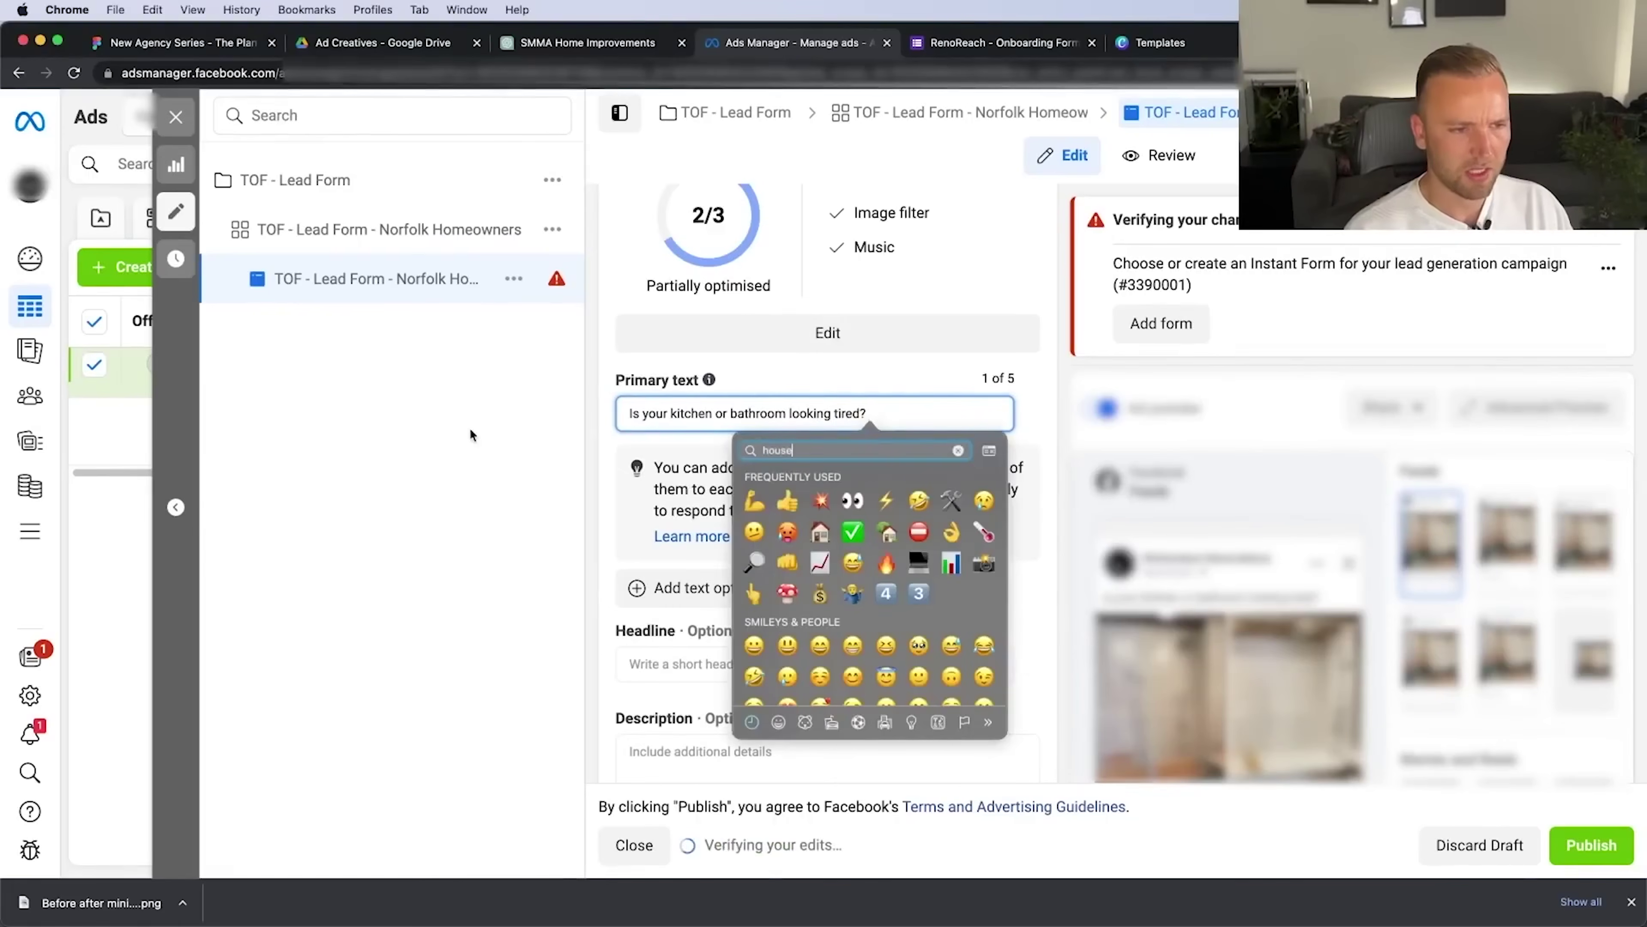
{"action": "key", "text": "Return"}
{"action": "key", "text": "Return"}
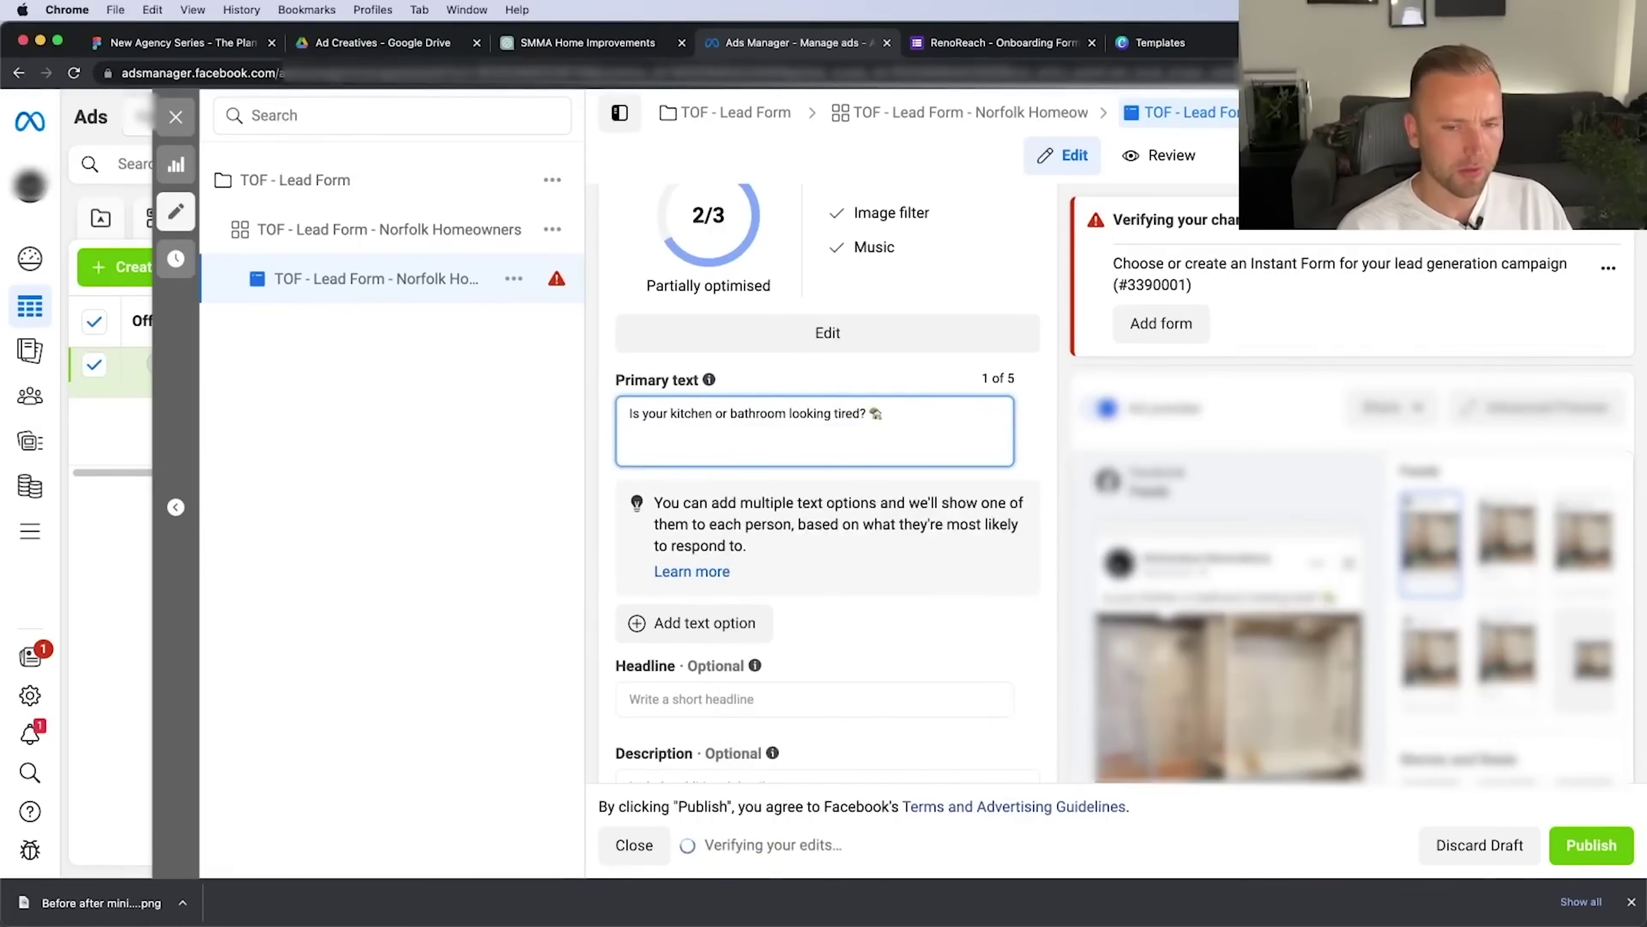
Add the primary text line "Let's fix that with a free design consultation." followed by a blank line
{"action": "type", "text": "Let's fix "}
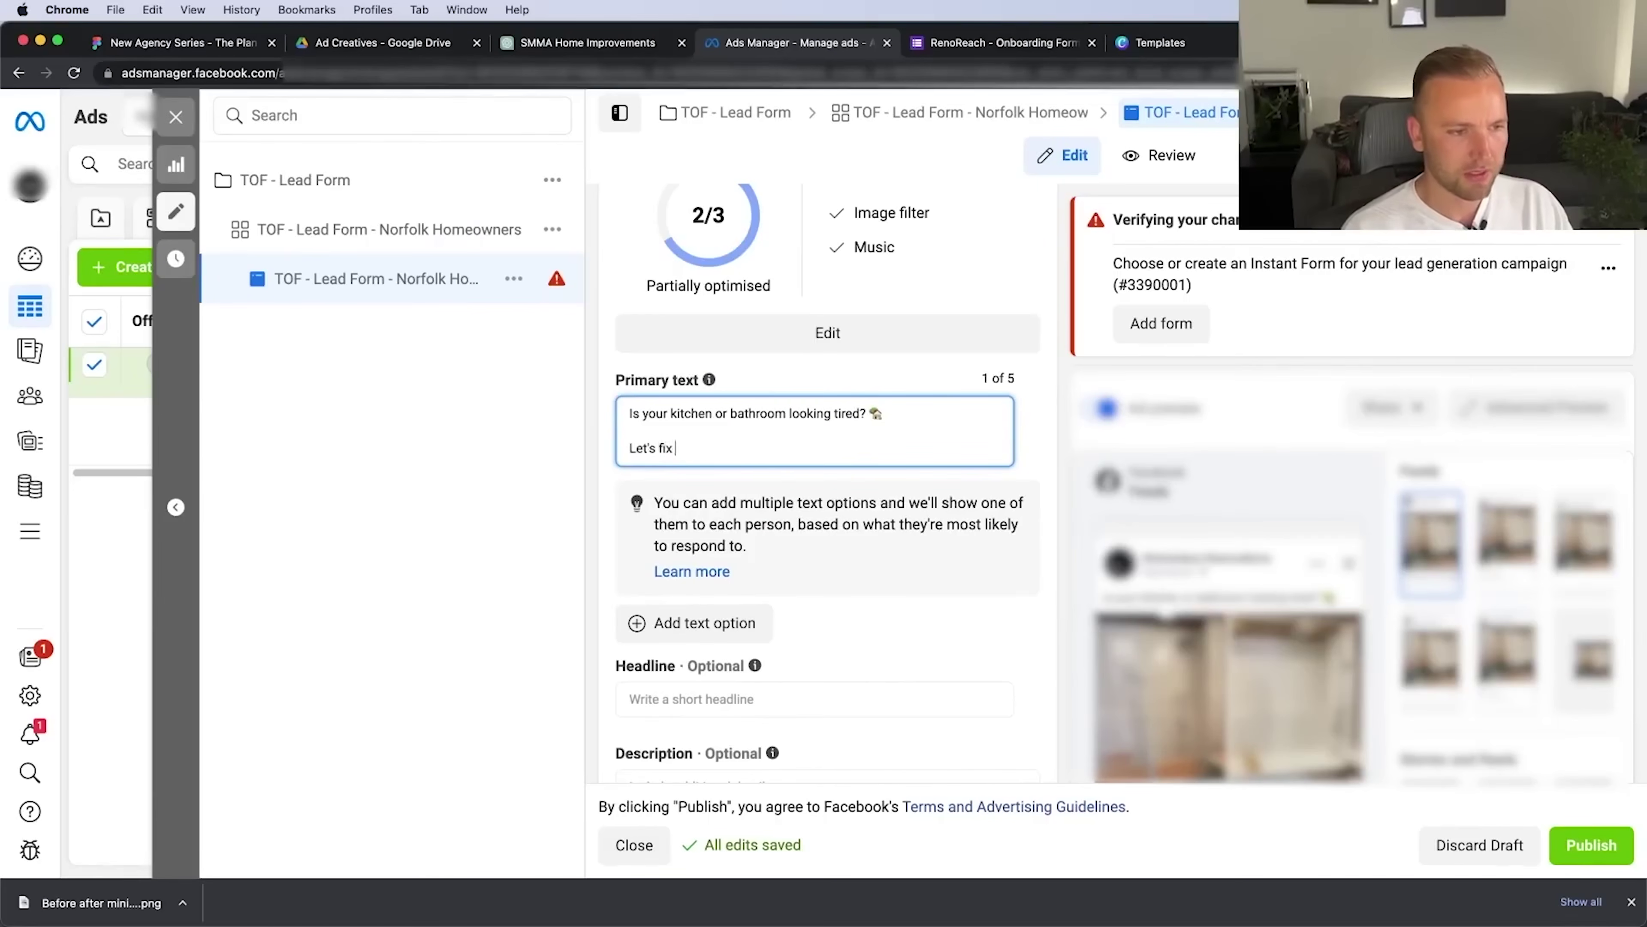
{"action": "type", "text": "that with a free d"}
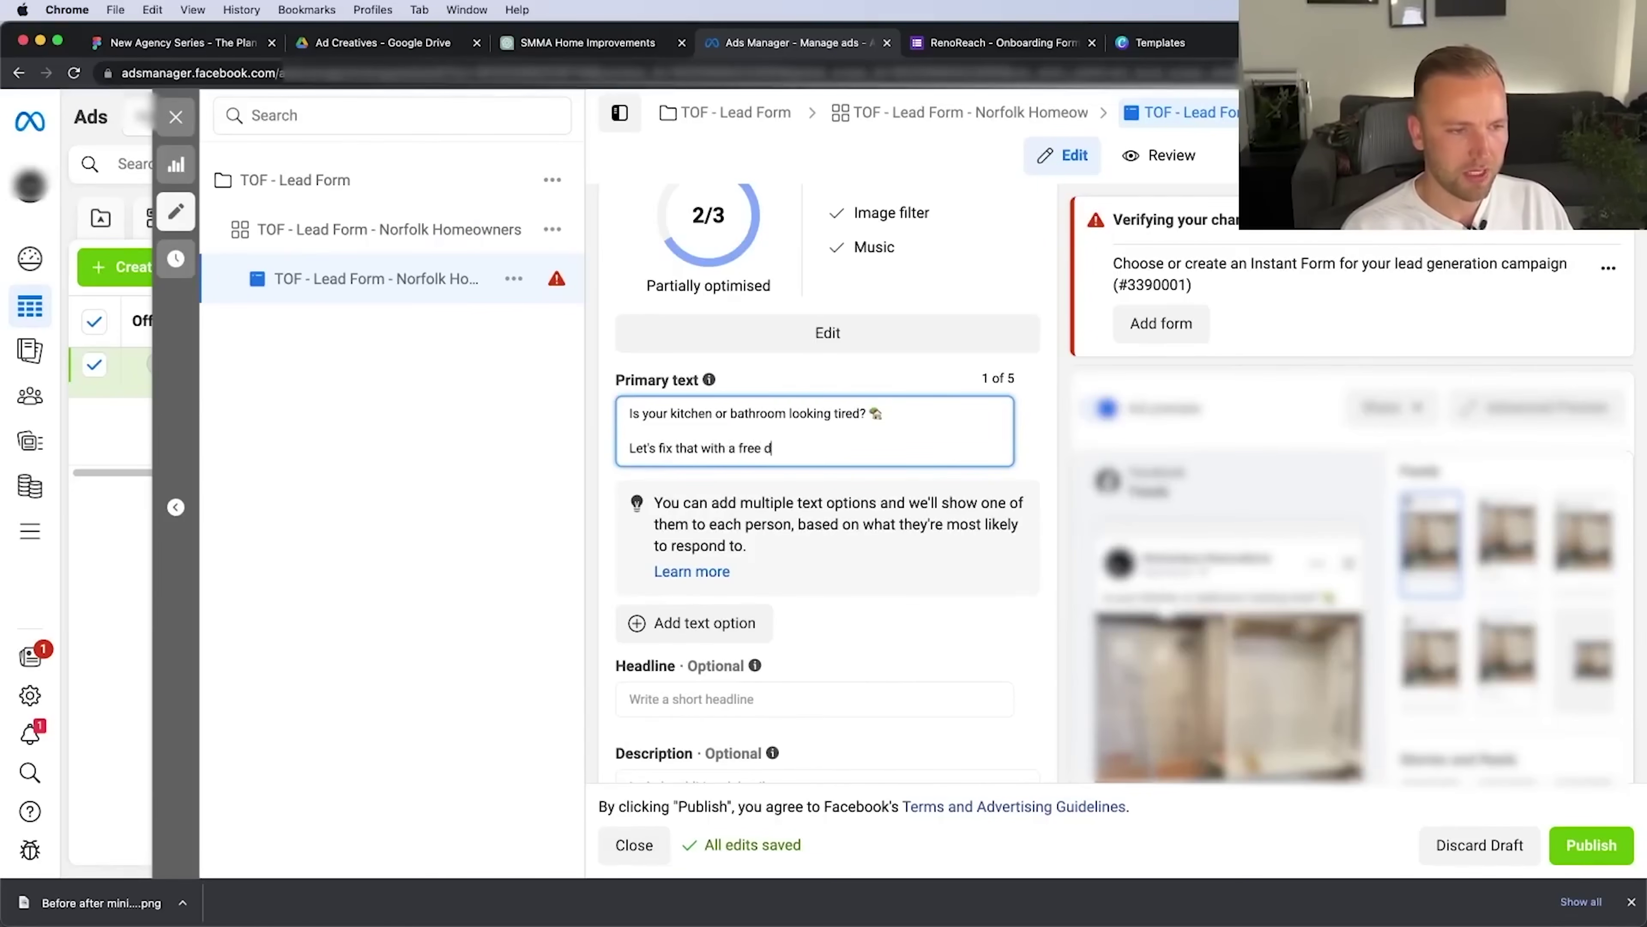
{"action": "type", "text": "esign consultatio"}
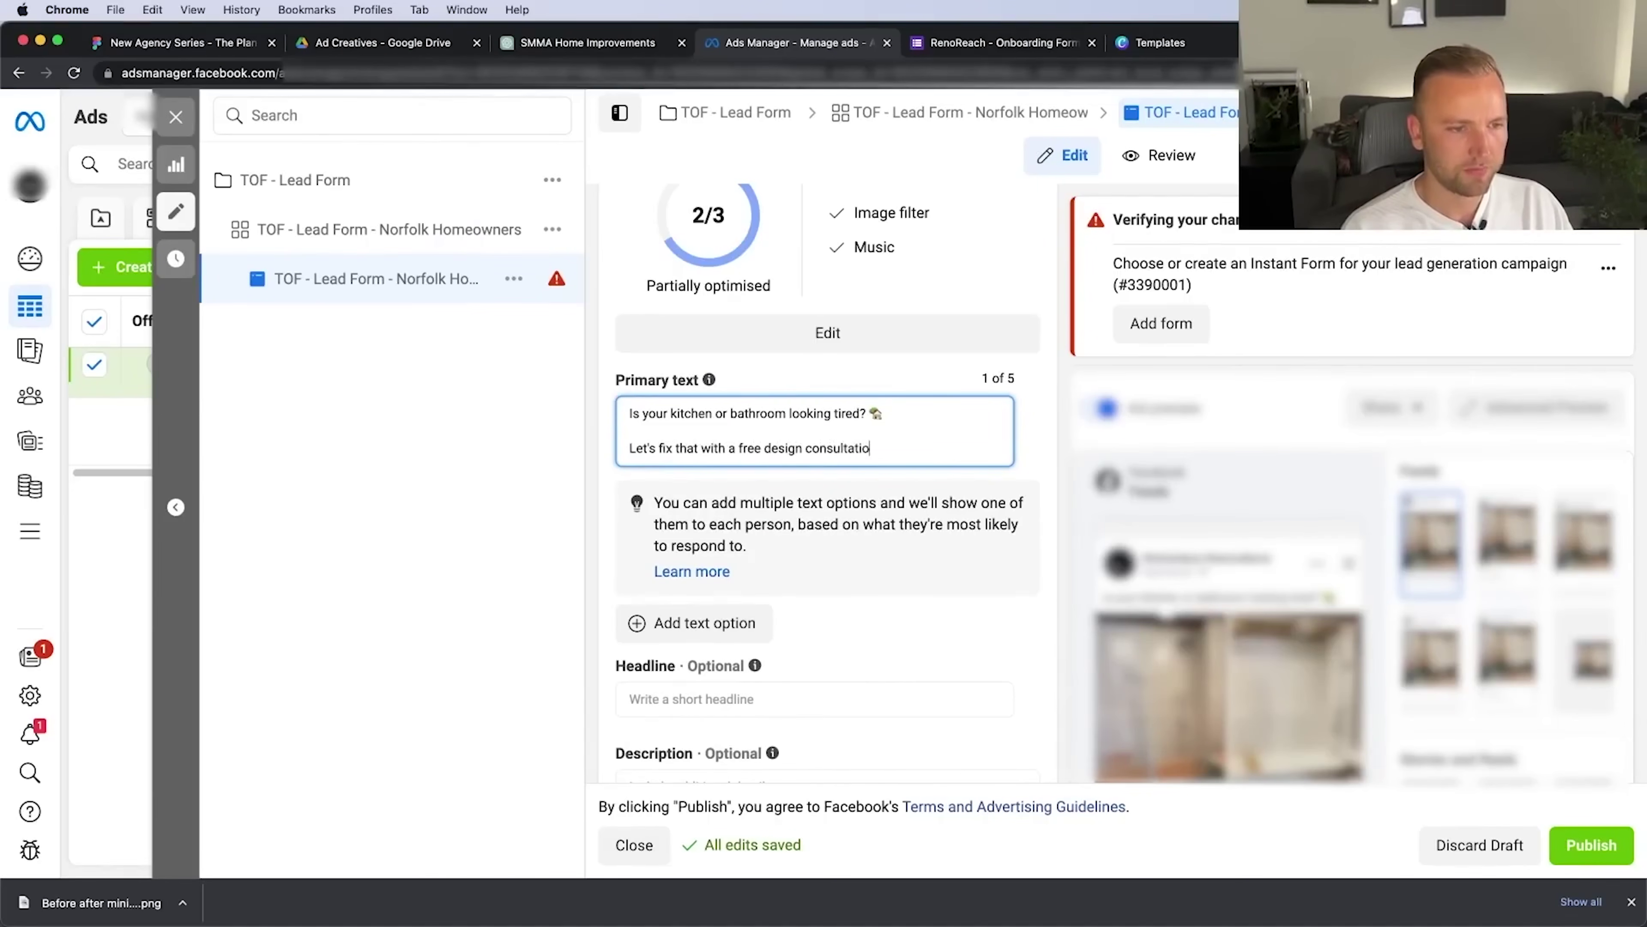
{"action": "type", "text": "n."}
{"action": "key", "text": "Return"}
{"action": "key", "text": "Return"}
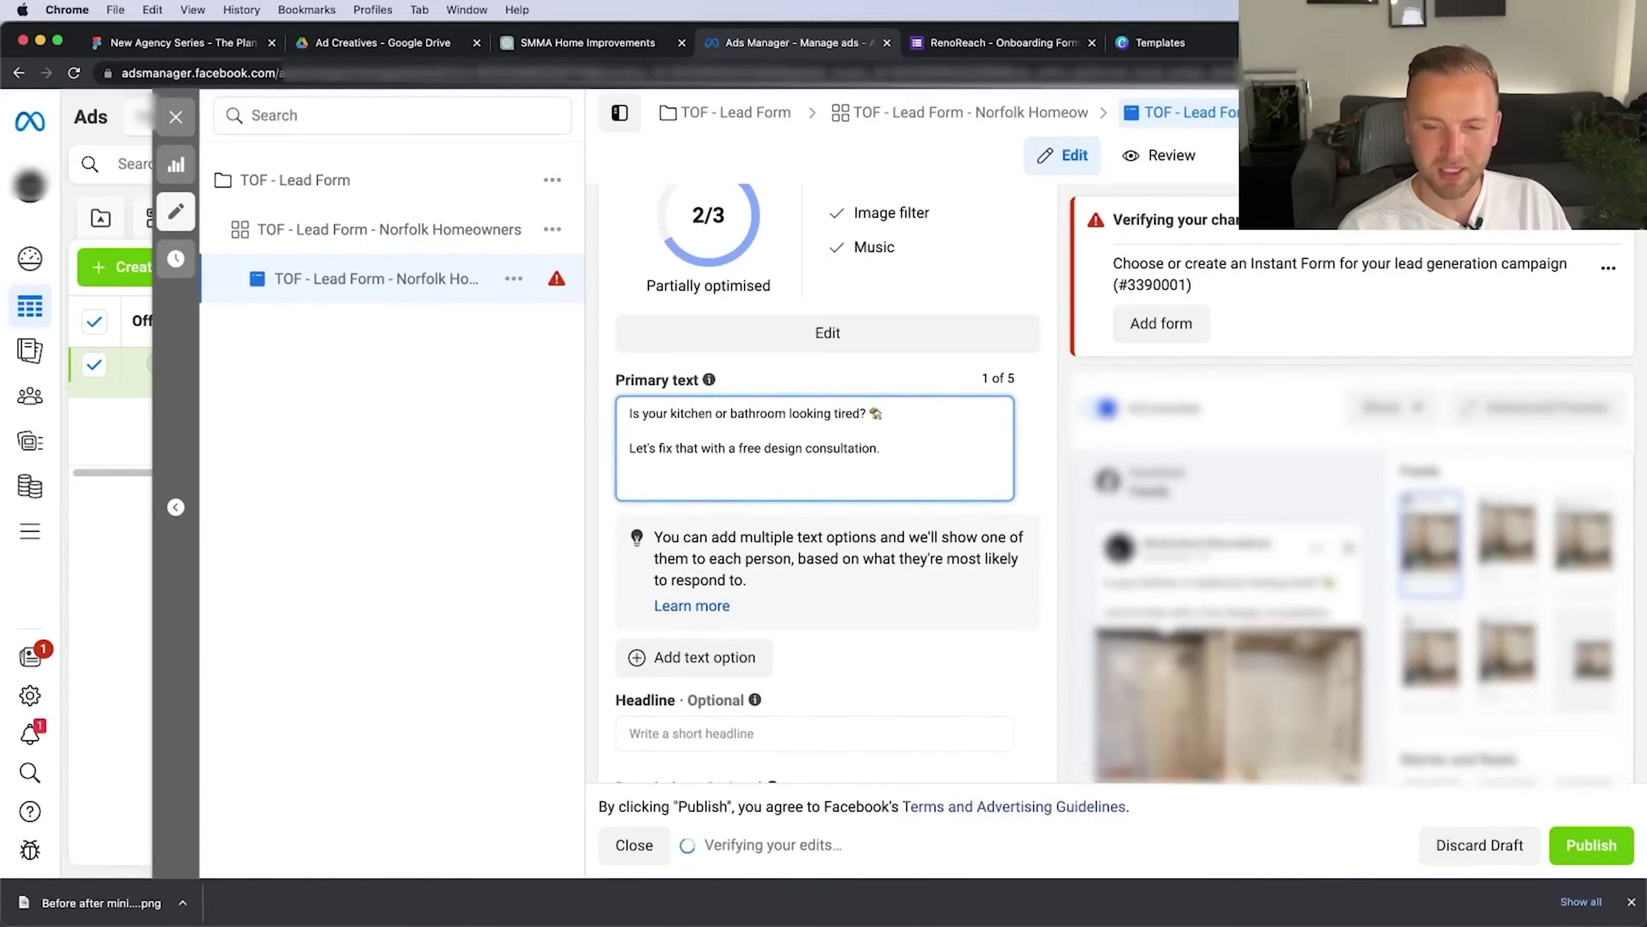
Add the primary text paragraph "We're a Norfolk-based team committed to bespoke craftsmanship & competitive pricing." followed by a blank line
{"action": "type", "text": "We're a Norfolk"}
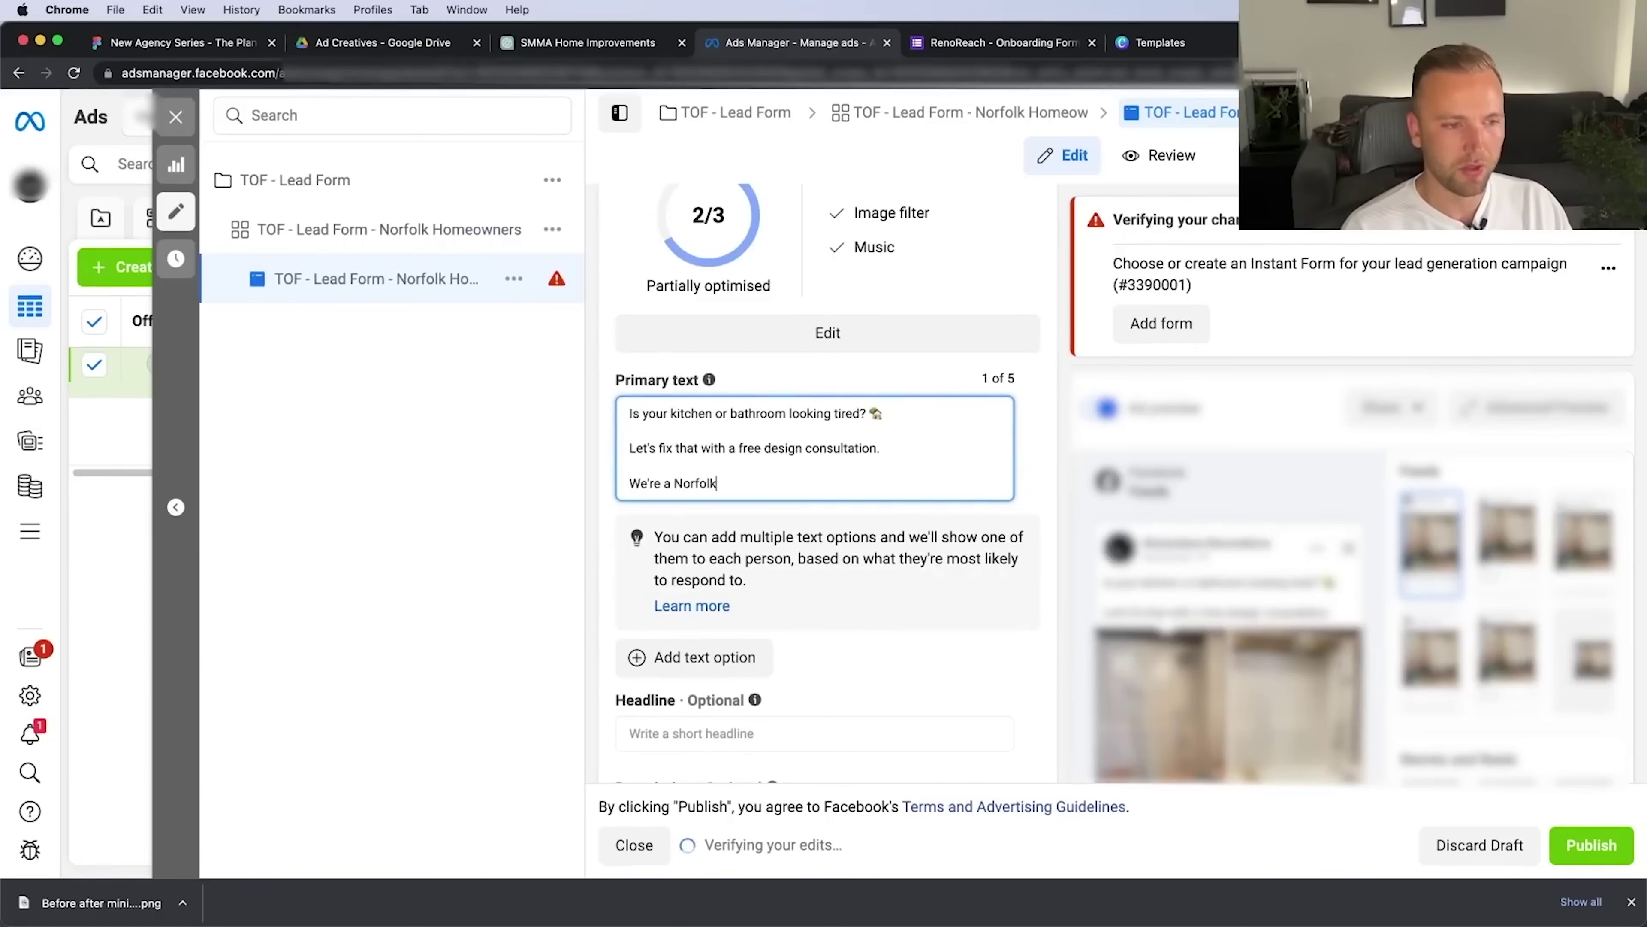
{"action": "type", "text": "-based team committed to quality craftsmanship &"}
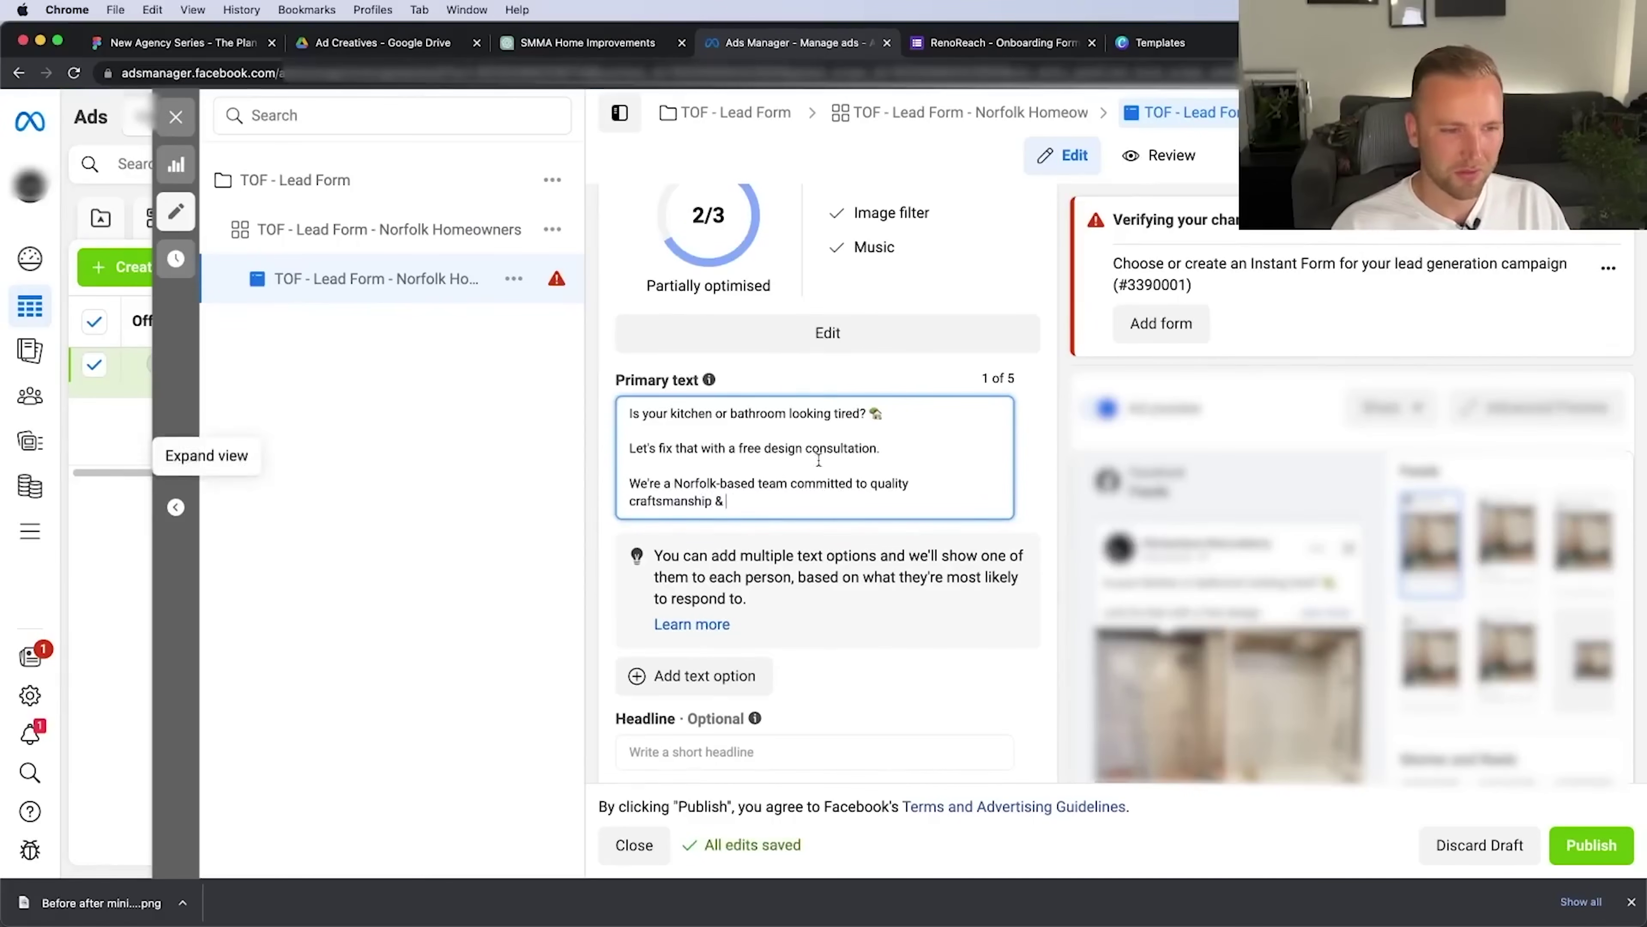
{"action": "double_click", "coordinate": [889, 484]}
{"action": "type", "text": "bespoke craftsmanship & competitive pricing."}
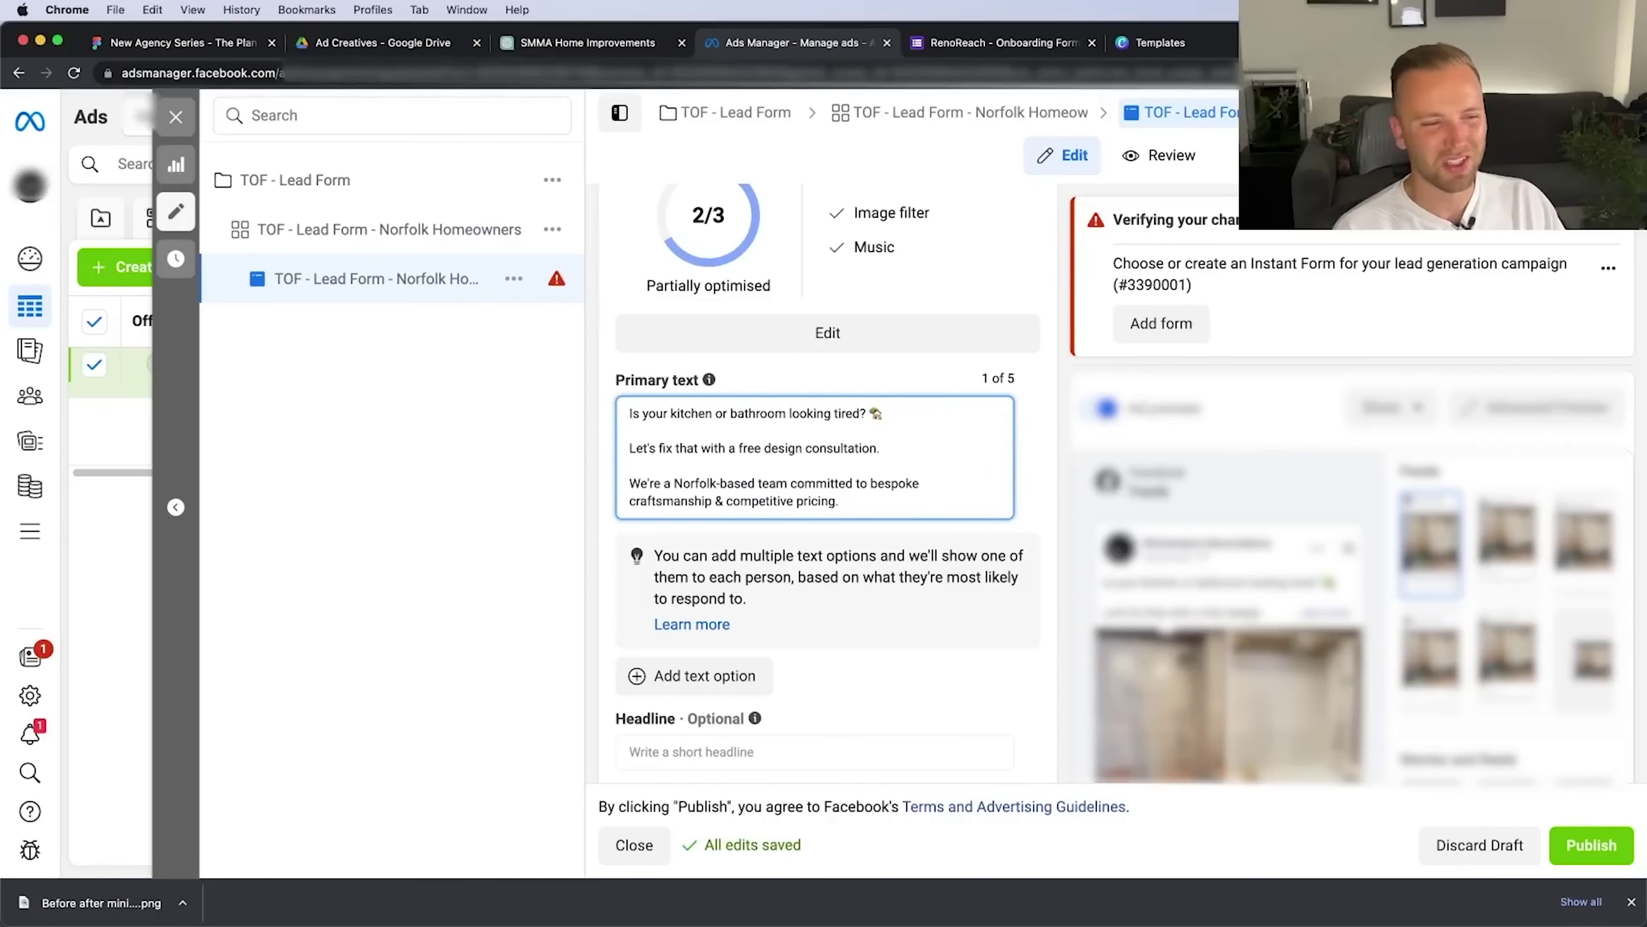
{"action": "key", "text": "Return"}
{"action": "key", "text": "Return"}
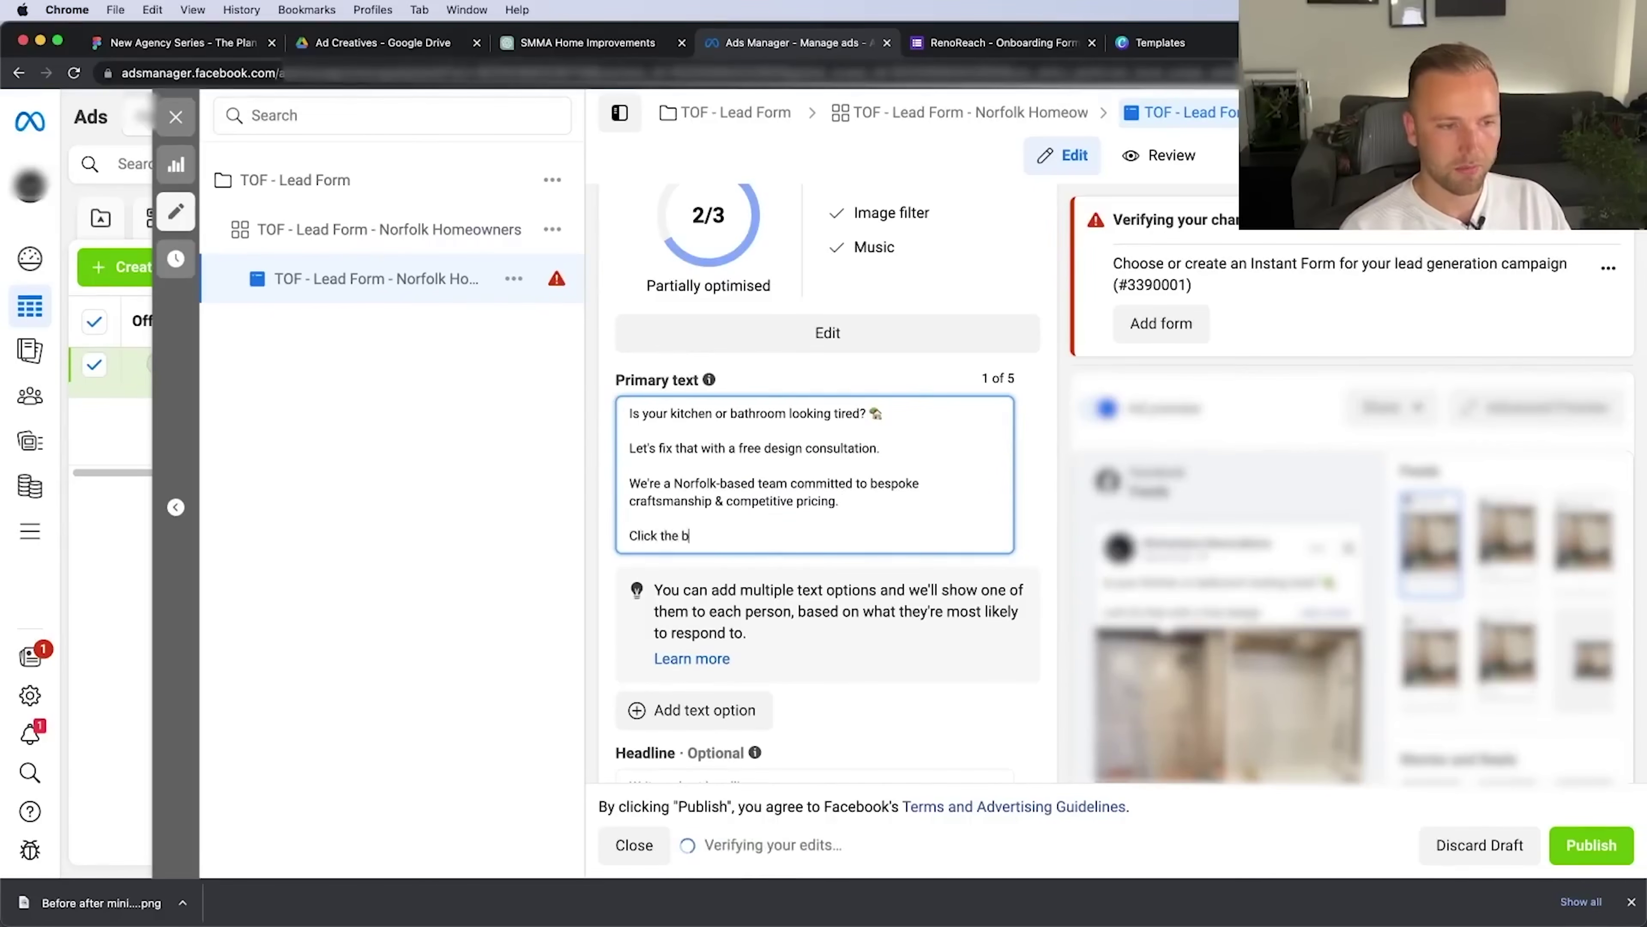
Finish the primary text with the call to action "Click below to apply today!"
{"action": "type", "text": "Click below to"}
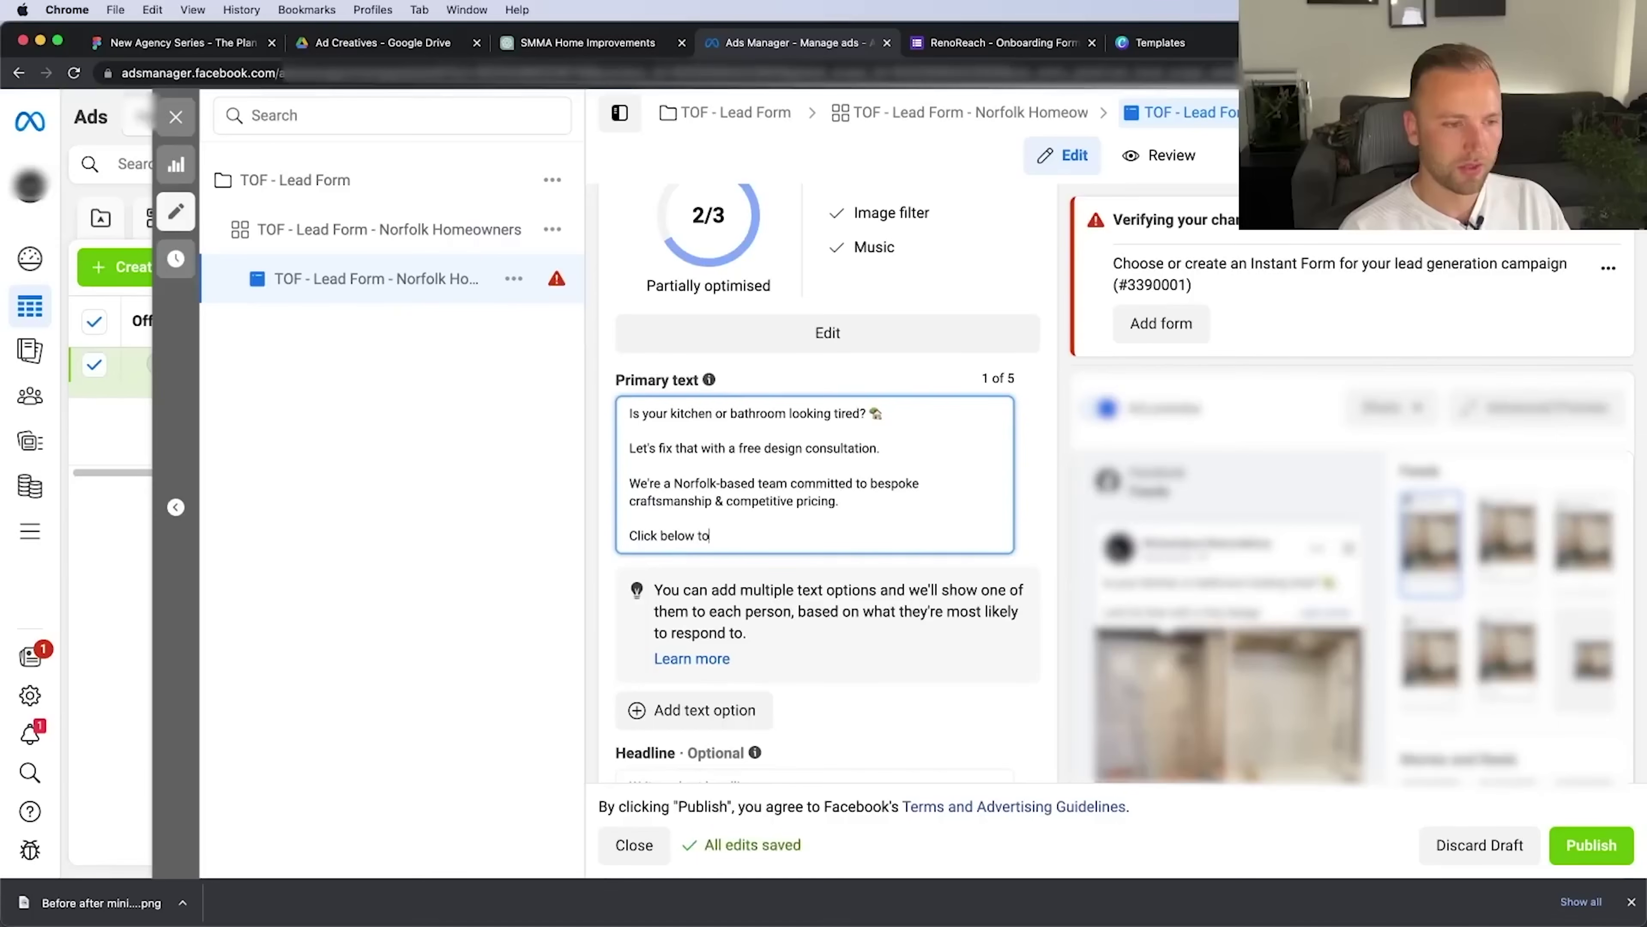
{"action": "type", "text": " apply for your con"}
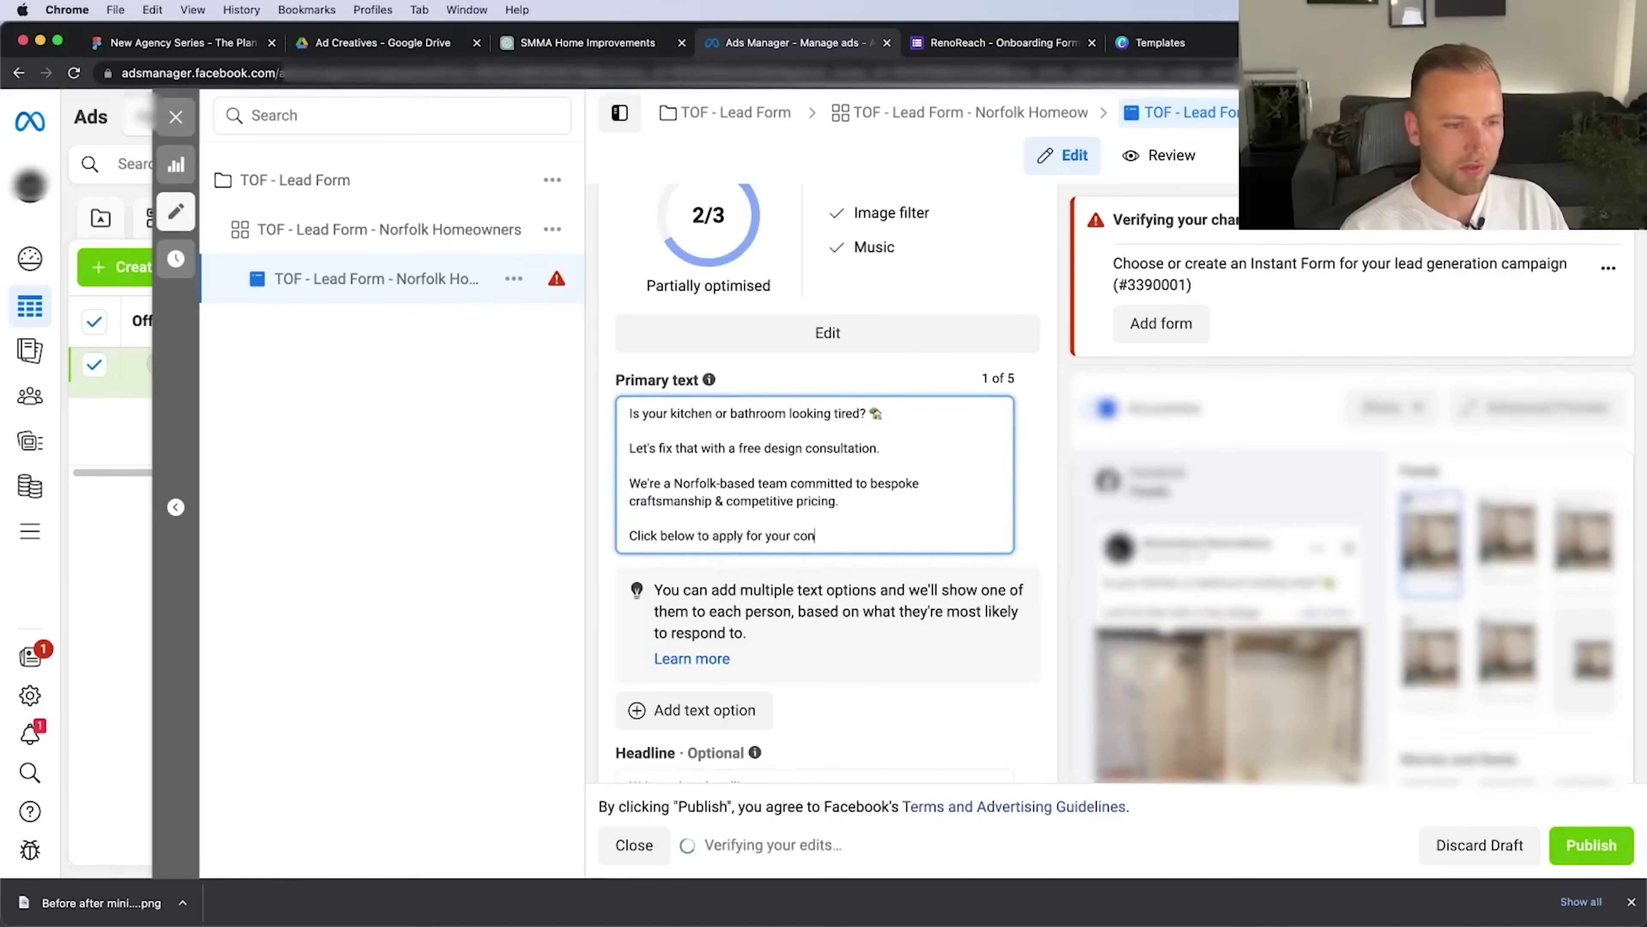
{"action": "key", "text": "BackSpace"}
{"action": "key", "text": "BackSpace"}
{"action": "key", "text": "BackSpace"}
{"action": "type", "text": "de"}
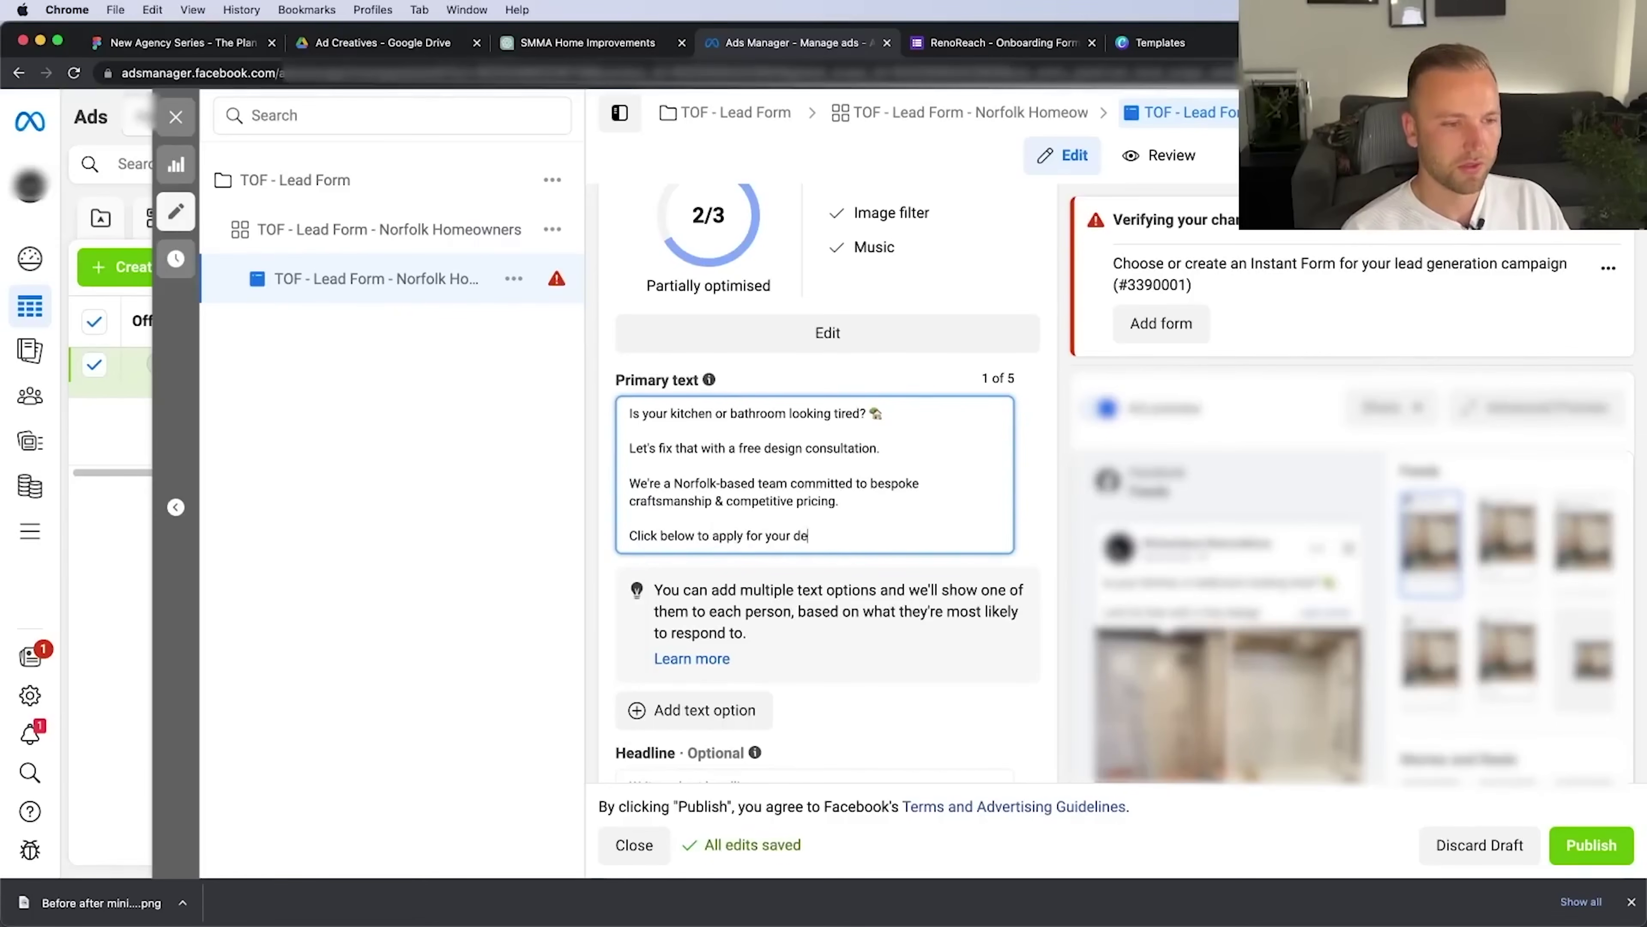
{"action": "type", "text": " today"}
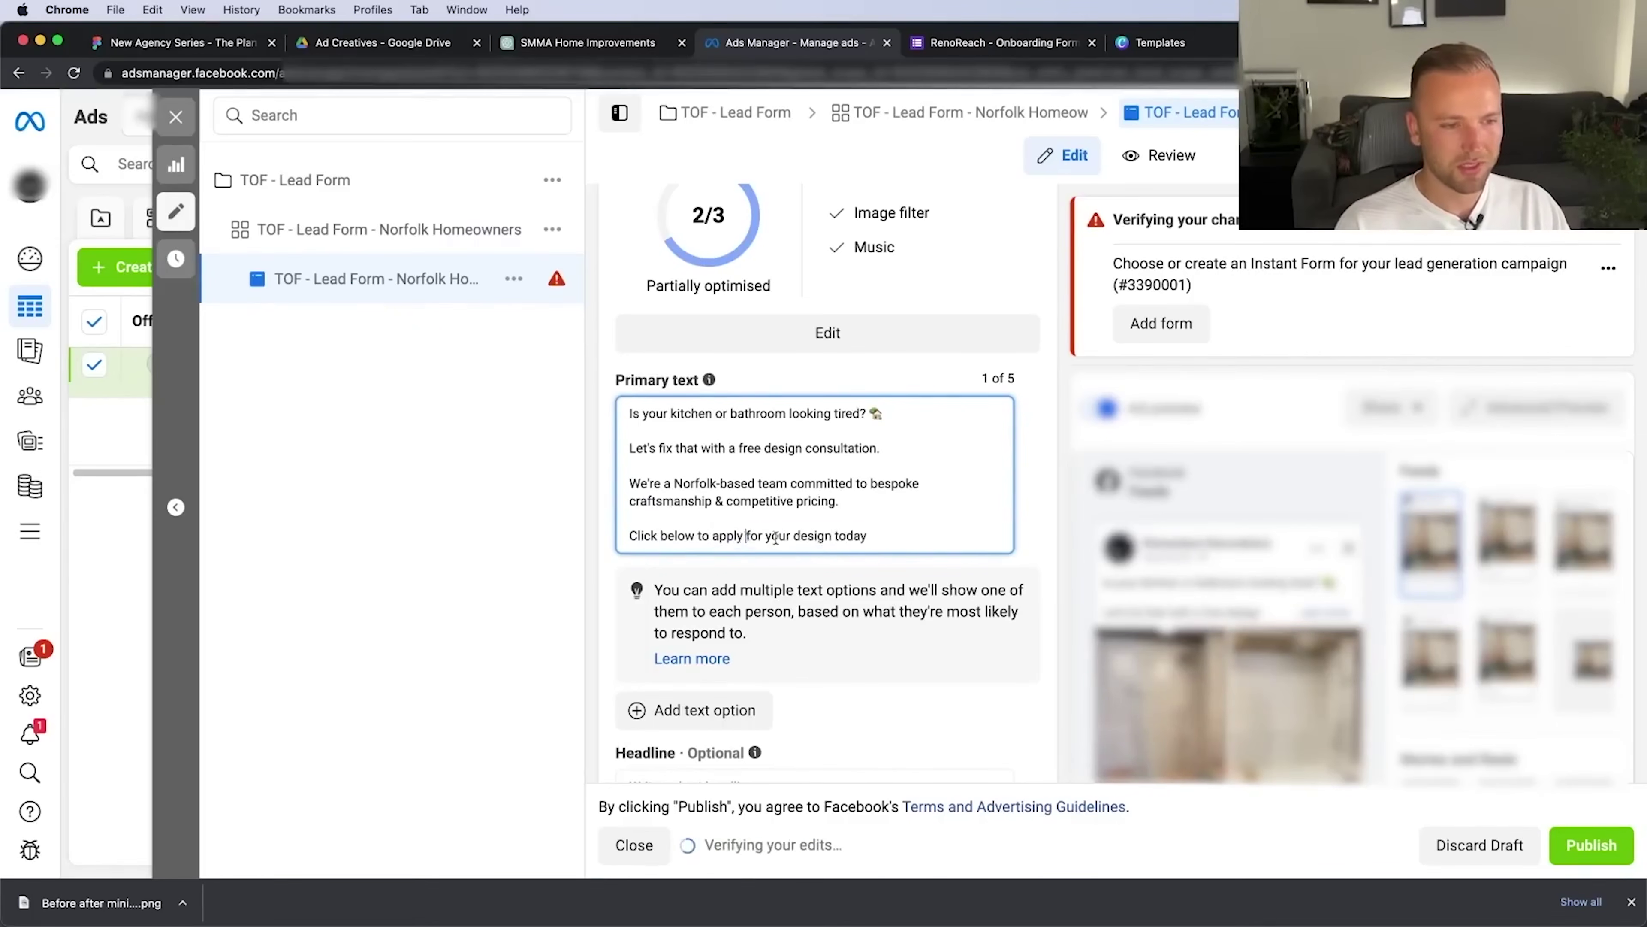
{"action": "left_click_drag", "start_coordinate": [745, 537], "coordinate": [879, 538]}
{"action": "type", "text": "today!"}
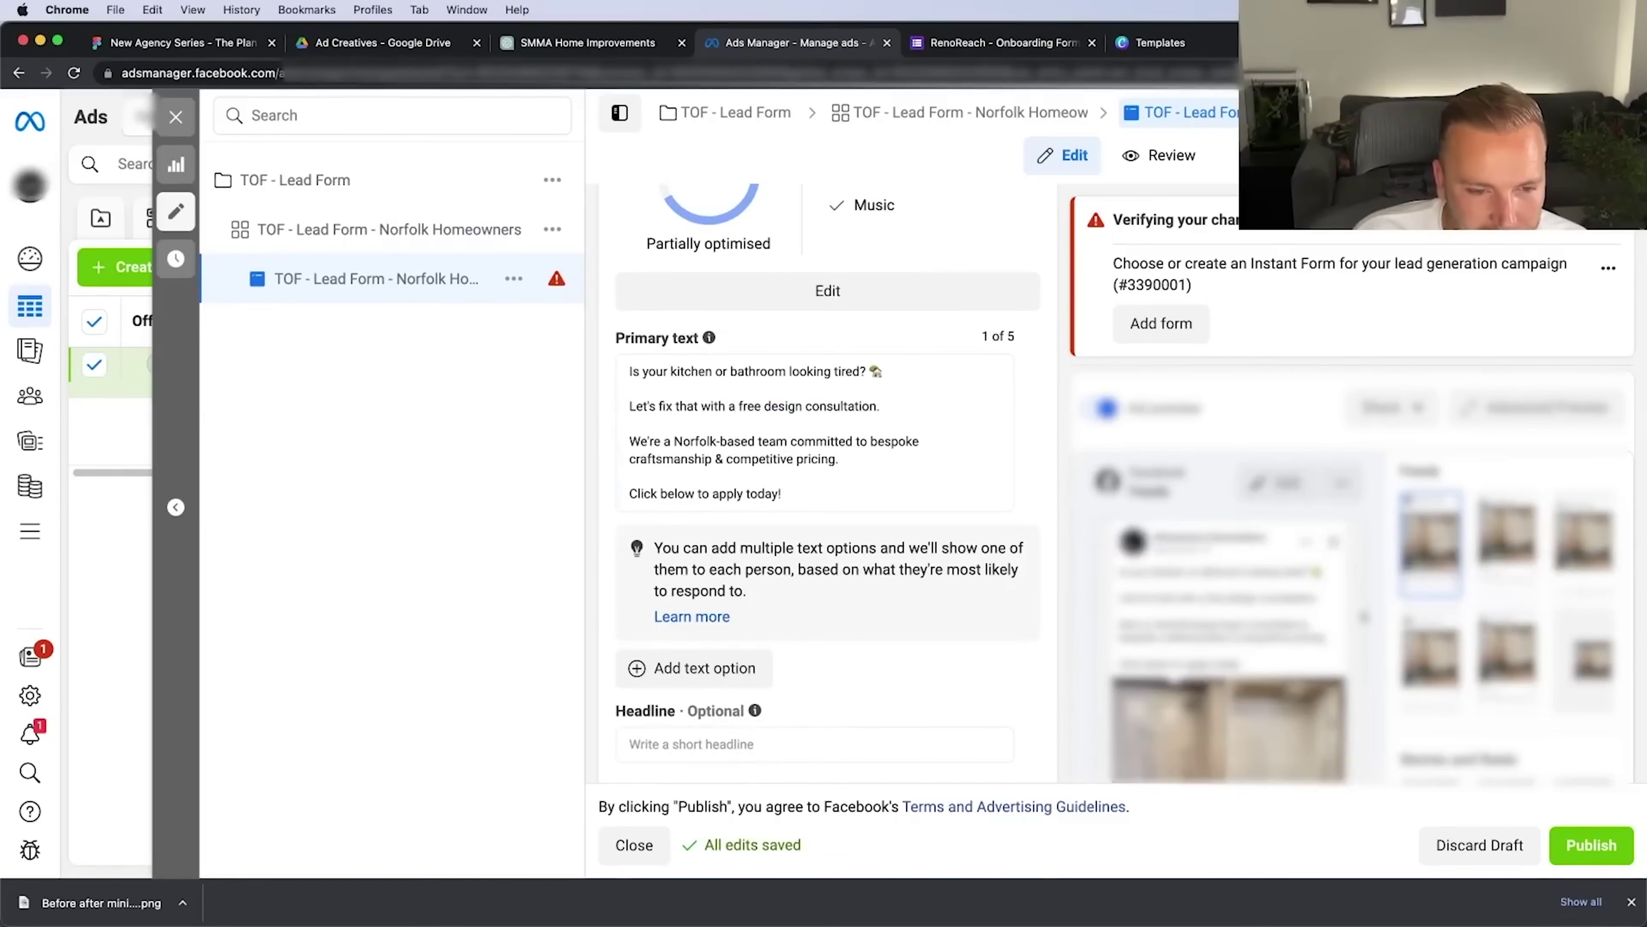
Set the ad's headline to "Claim Your Free Design Consultation"
{"action": "scroll", "coordinate": [1337, 627], "scroll_direction": "down", "scroll_amount": 2}
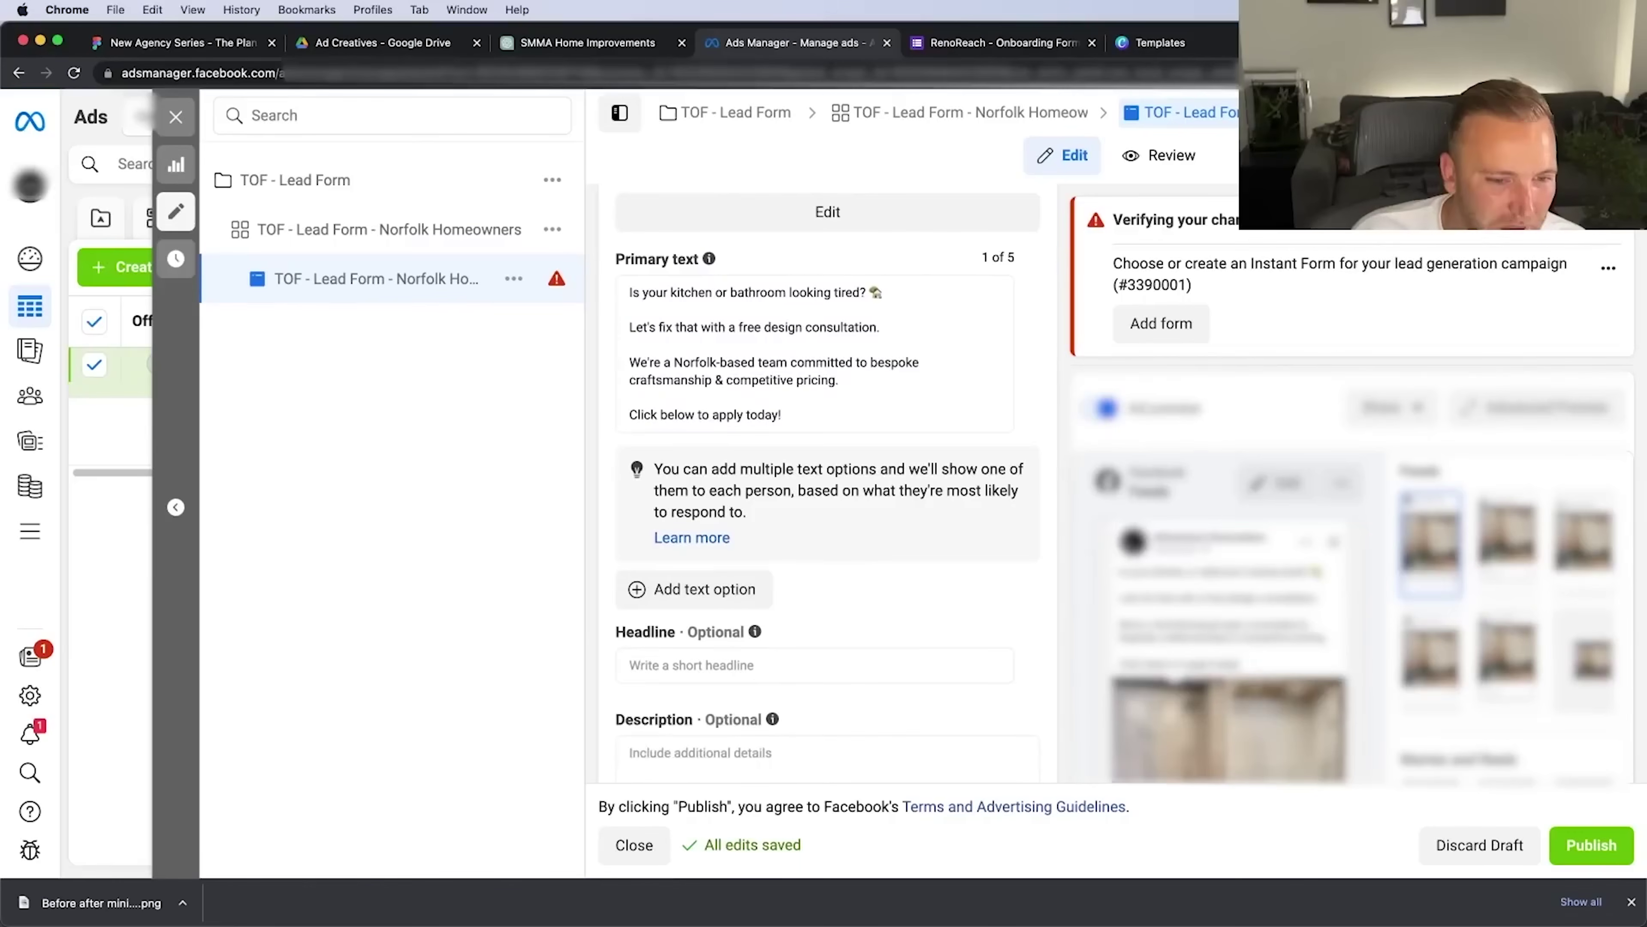
{"action": "scroll", "coordinate": [823, 455], "scroll_direction": "down", "scroll_amount": 3}
{"action": "left_click", "coordinate": [768, 491]}
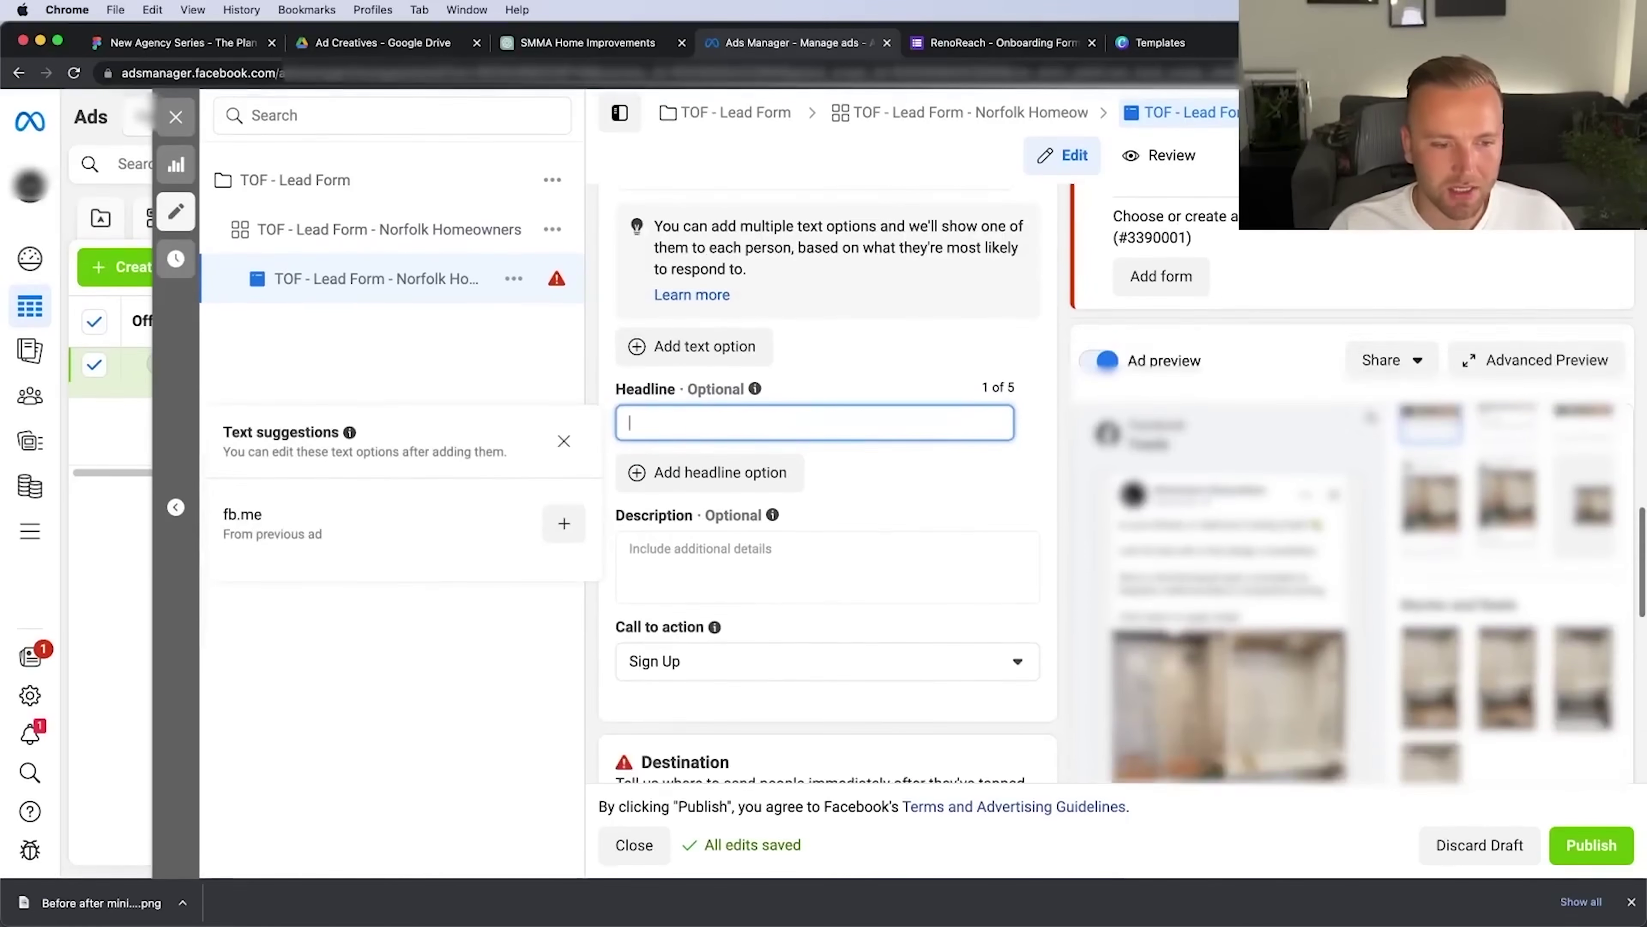
{"action": "scroll", "coordinate": [720, 493], "scroll_direction": "down", "scroll_amount": 3}
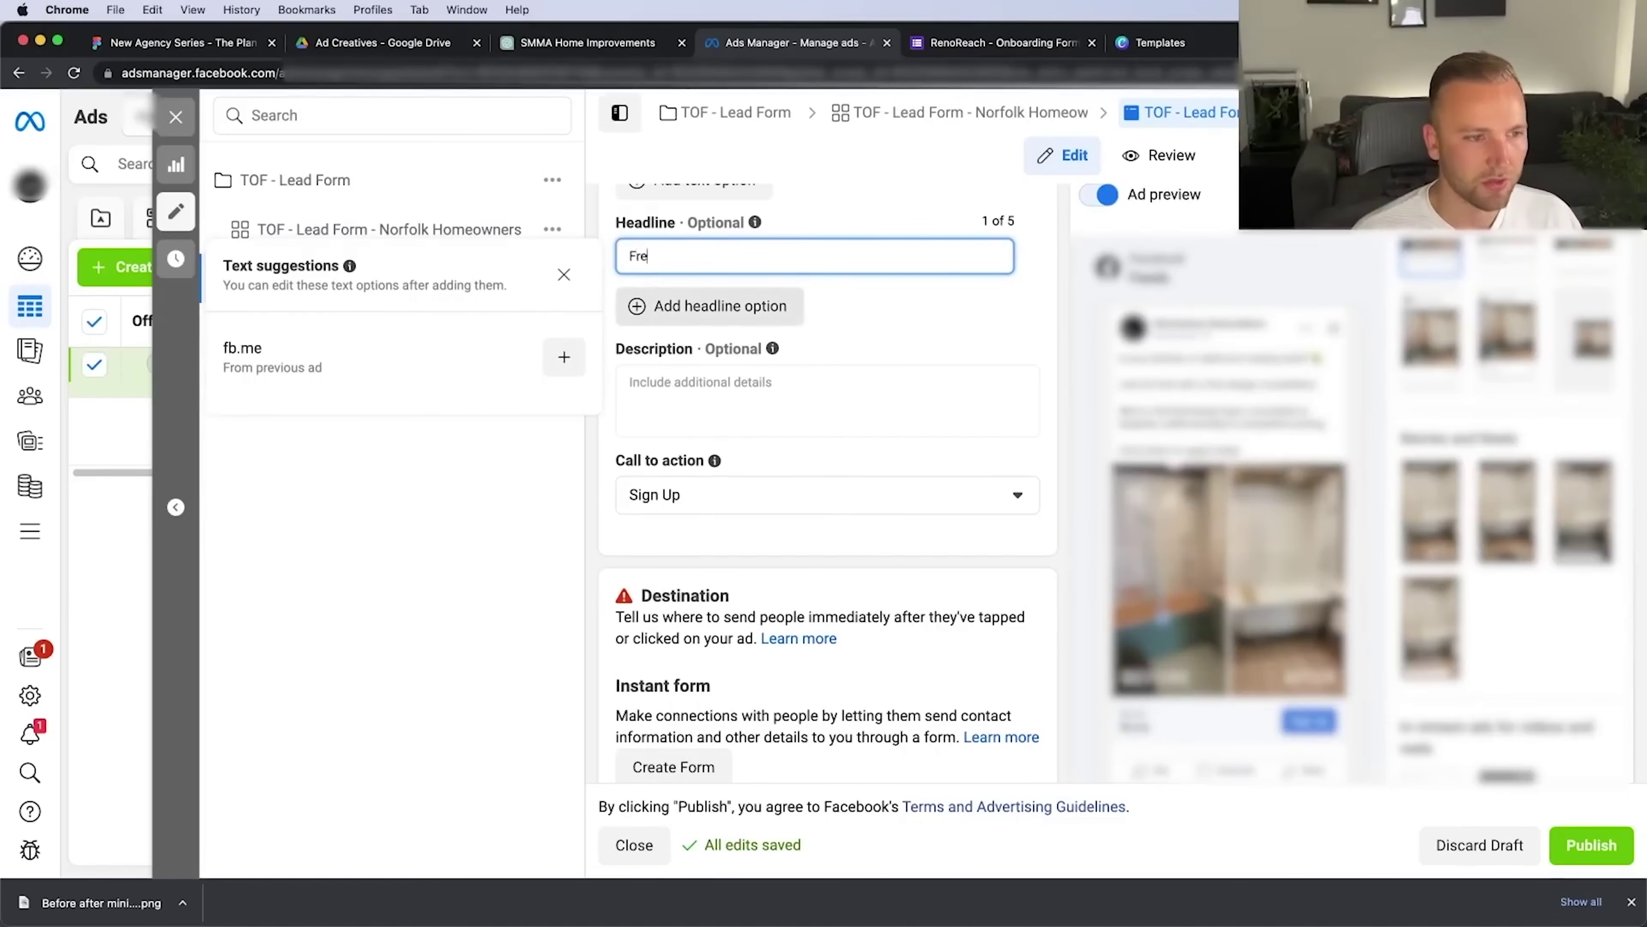
{"action": "type", "text": "& bathroom desig"}
{"action": "type", "text": "n consultation"}
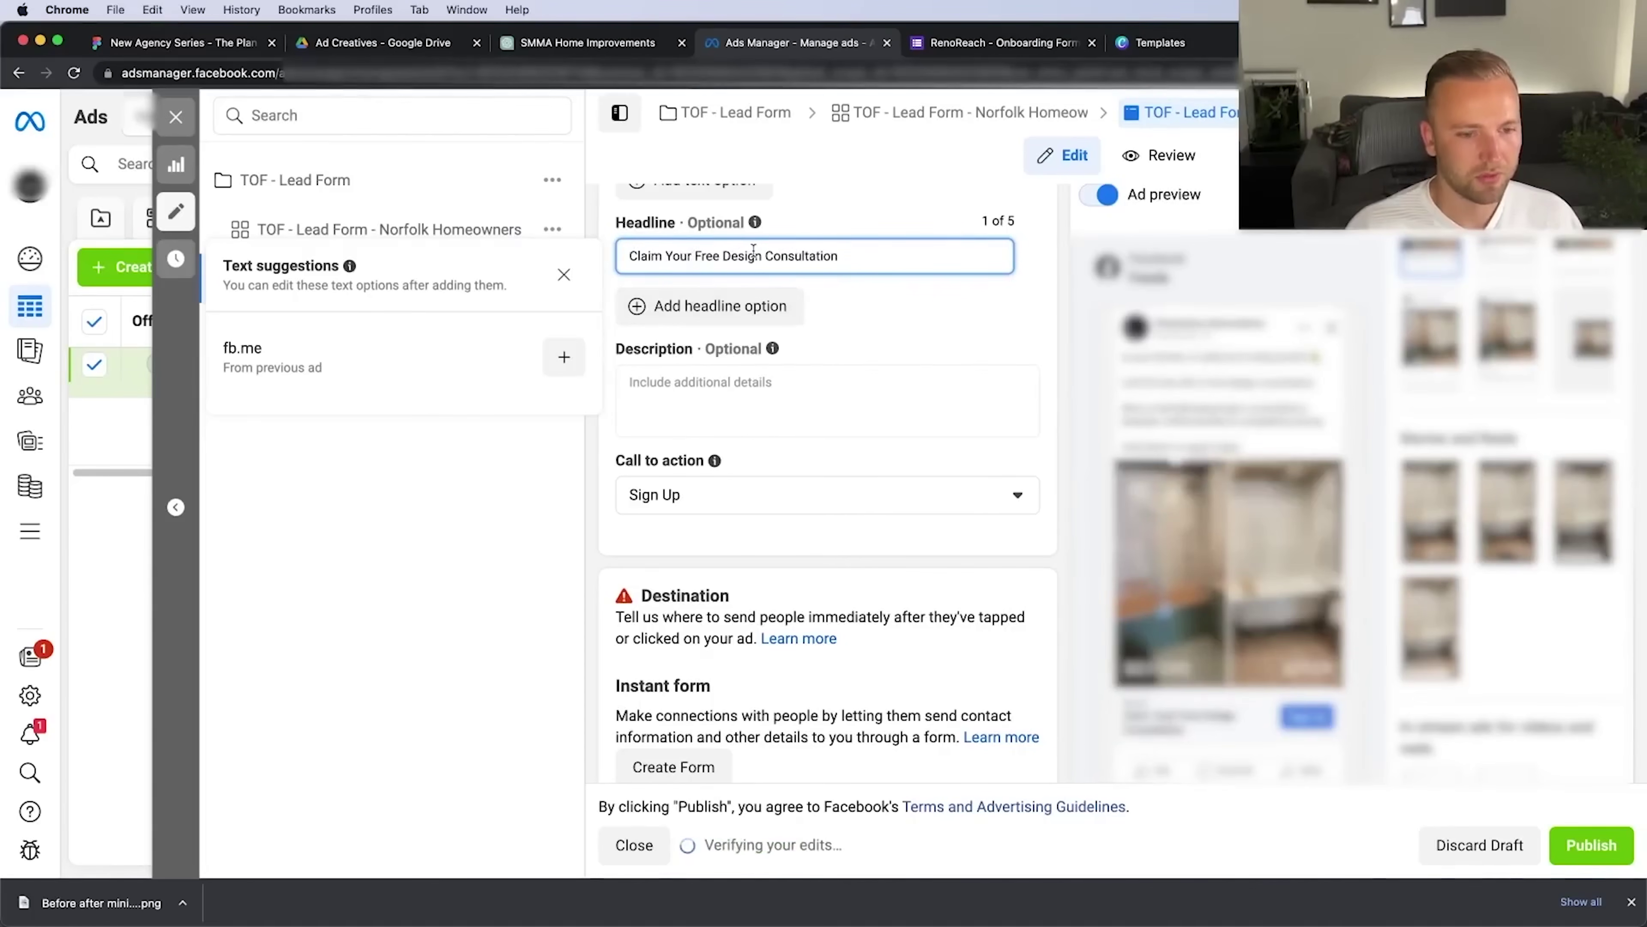
Set the ad's call to action to Learn more and its description to "⭐⭐⭐⭐⭐ Rated"
{"action": "left_click", "coordinate": [770, 492]}
{"action": "left_click", "coordinate": [746, 758]}
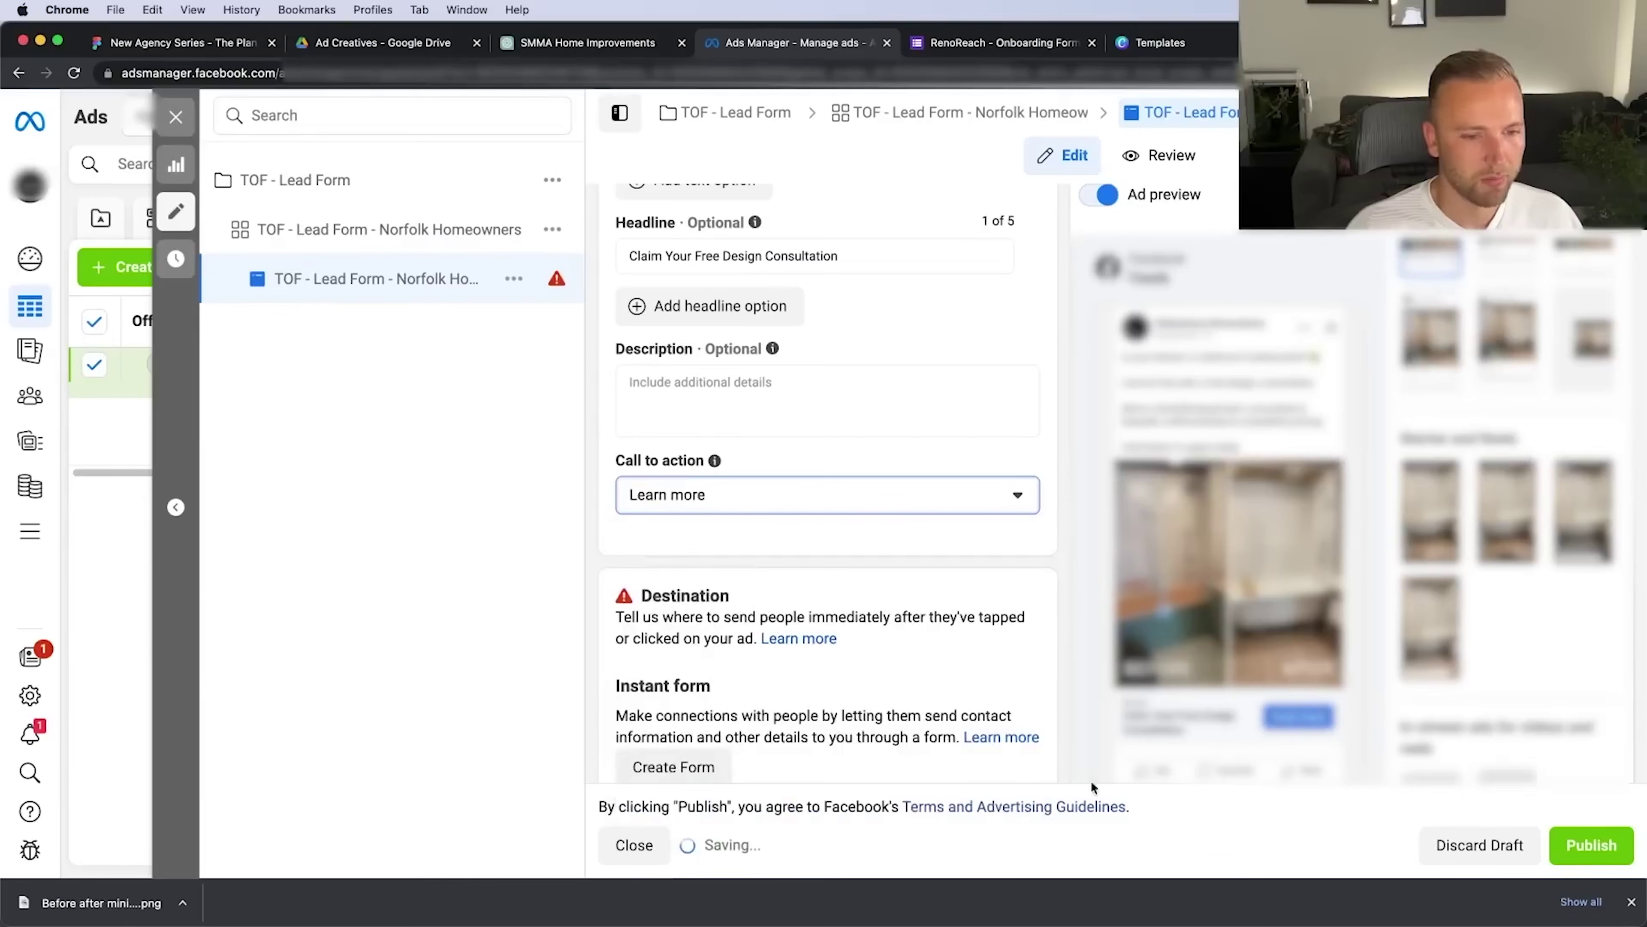
{"action": "left_click", "coordinate": [722, 395]}
{"action": "key", "text": "ctrl+super+space"}
{"action": "type", "text": "star"}
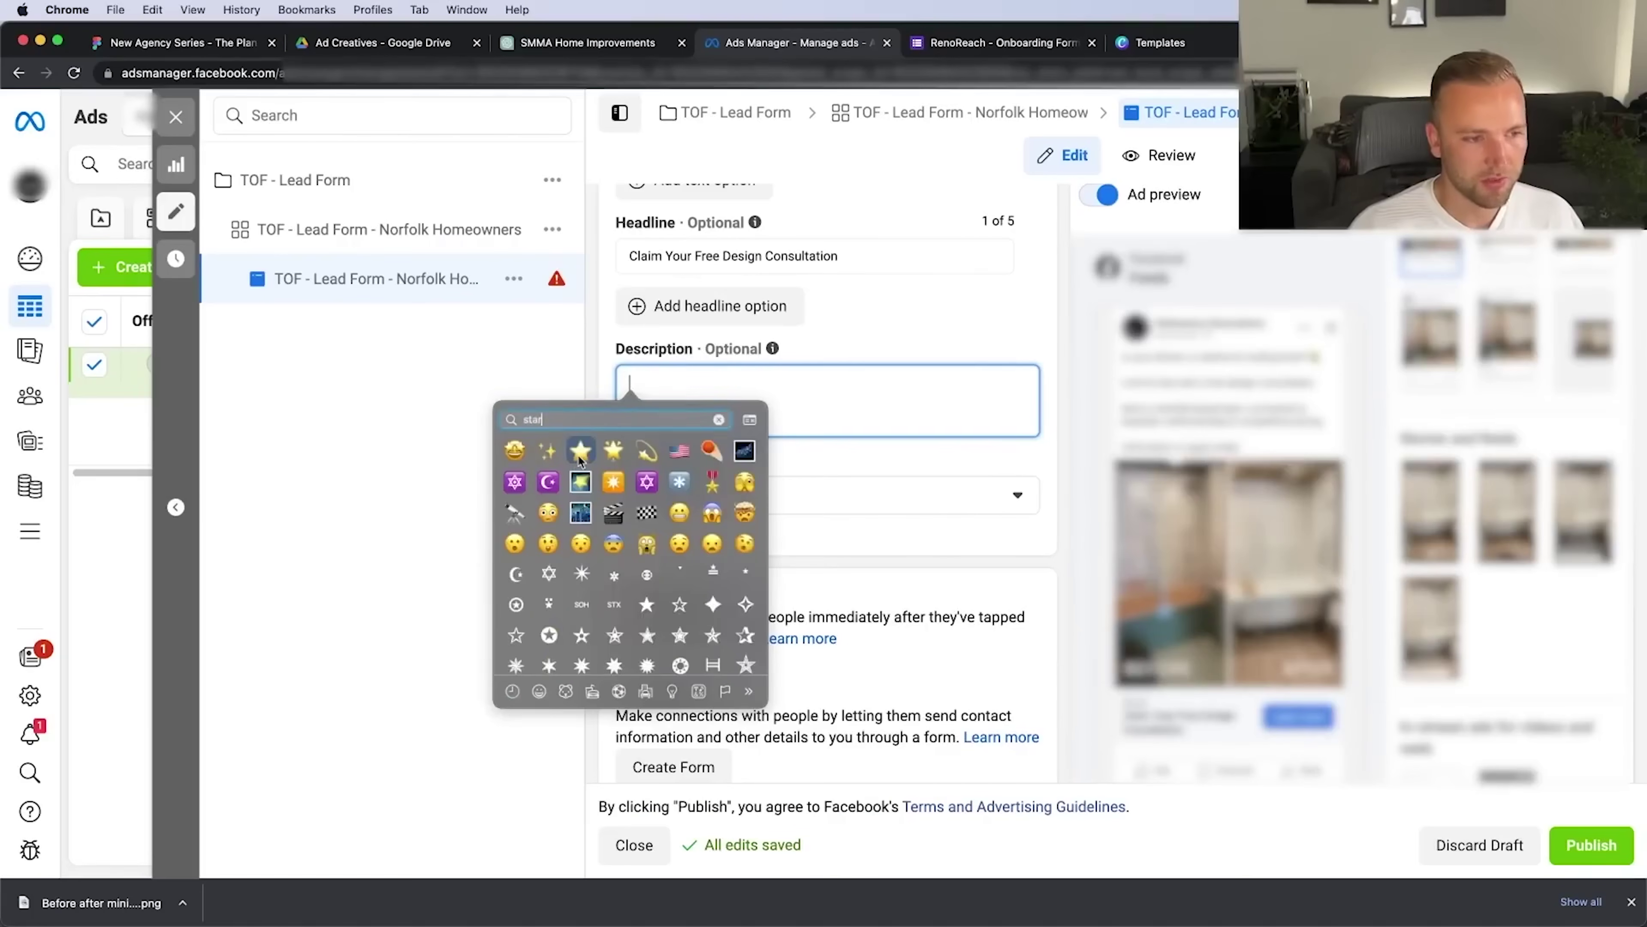
{"action": "left_click", "coordinate": [581, 455]}
{"action": "type", "text": "⭐⭐⭐⭐ Rated"}
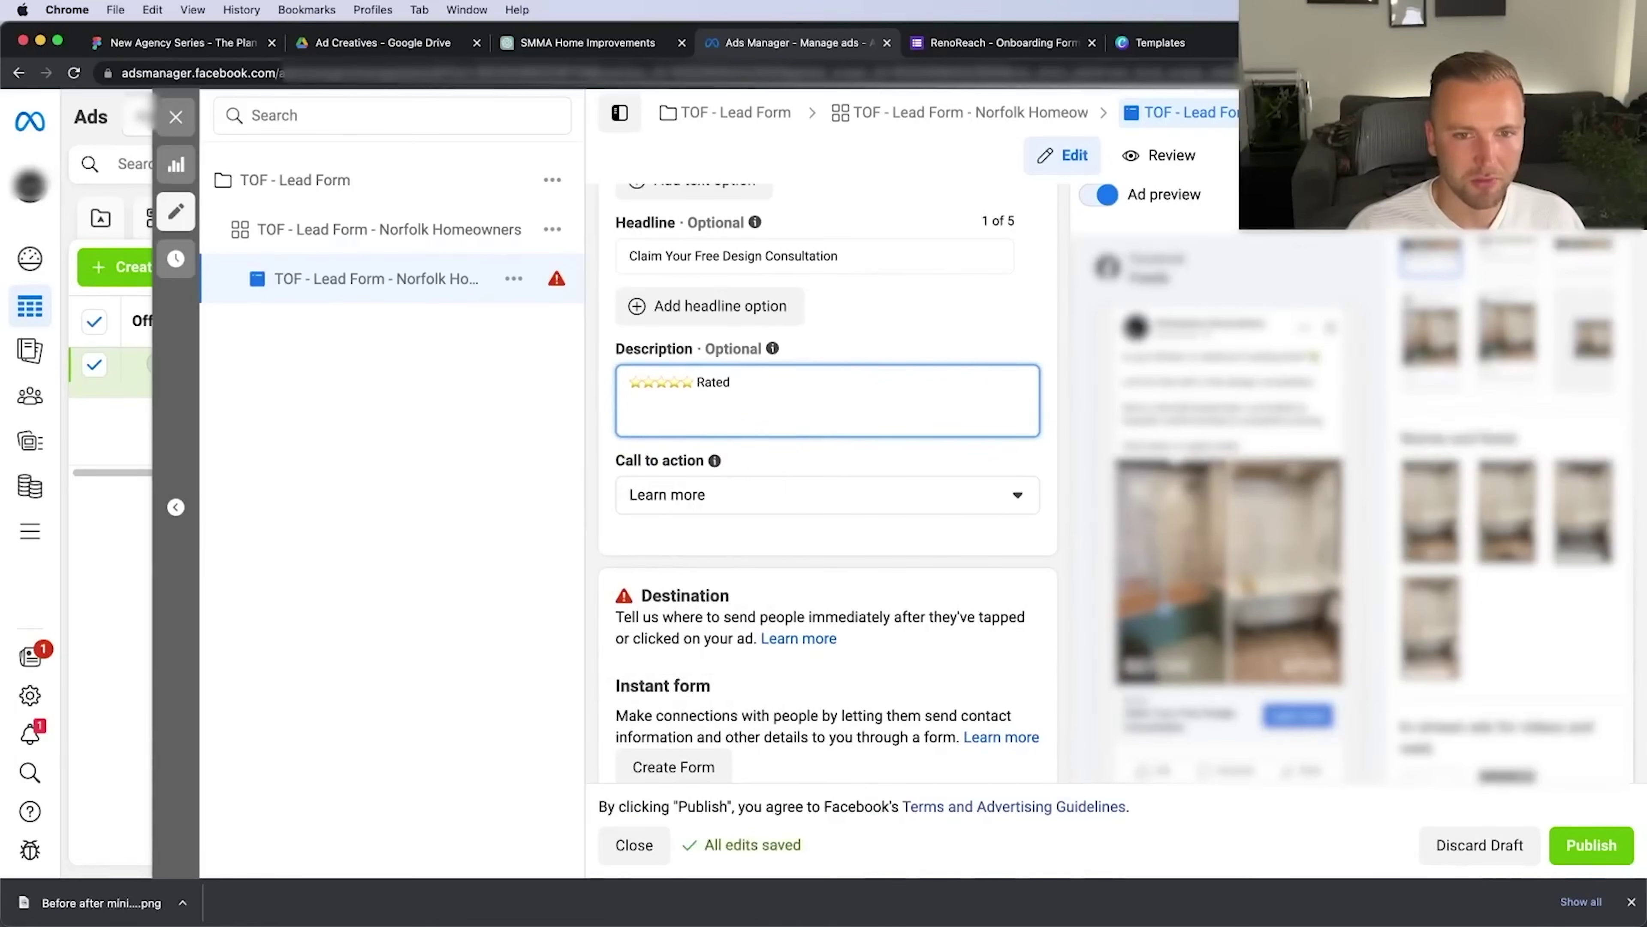
Review the ad's advanced preview across the feed and in-stream placements, and return to the ad editor
{"action": "left_click", "coordinate": [1572, 194]}
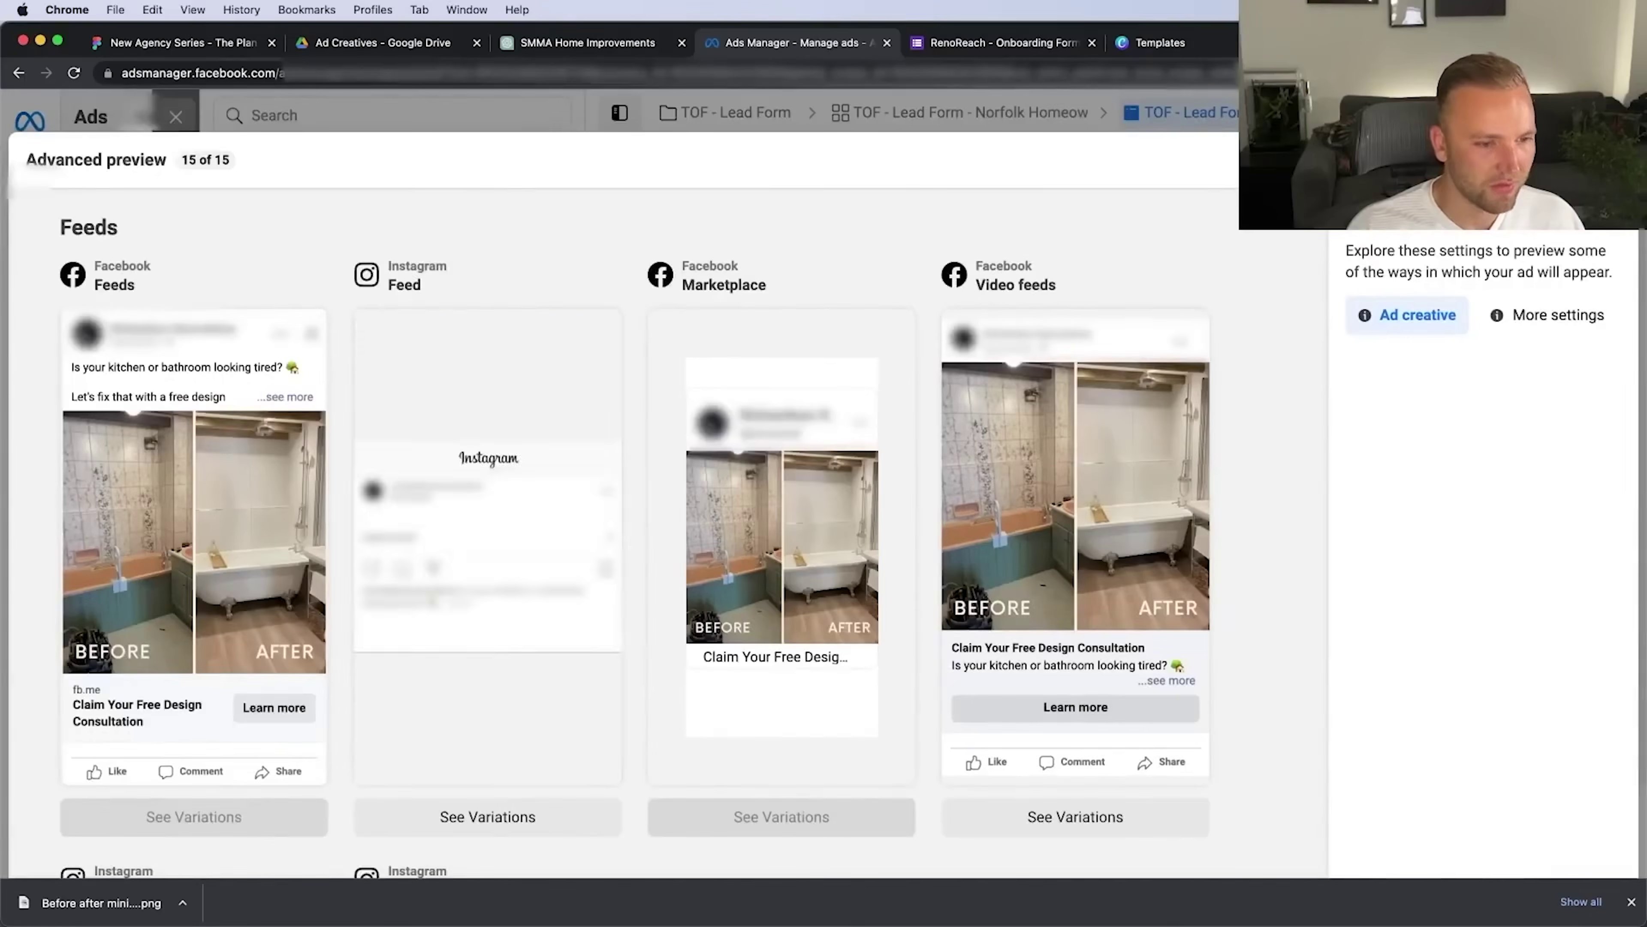
{"action": "scroll", "coordinate": [476, 681], "scroll_direction": "down", "scroll_amount": 15}
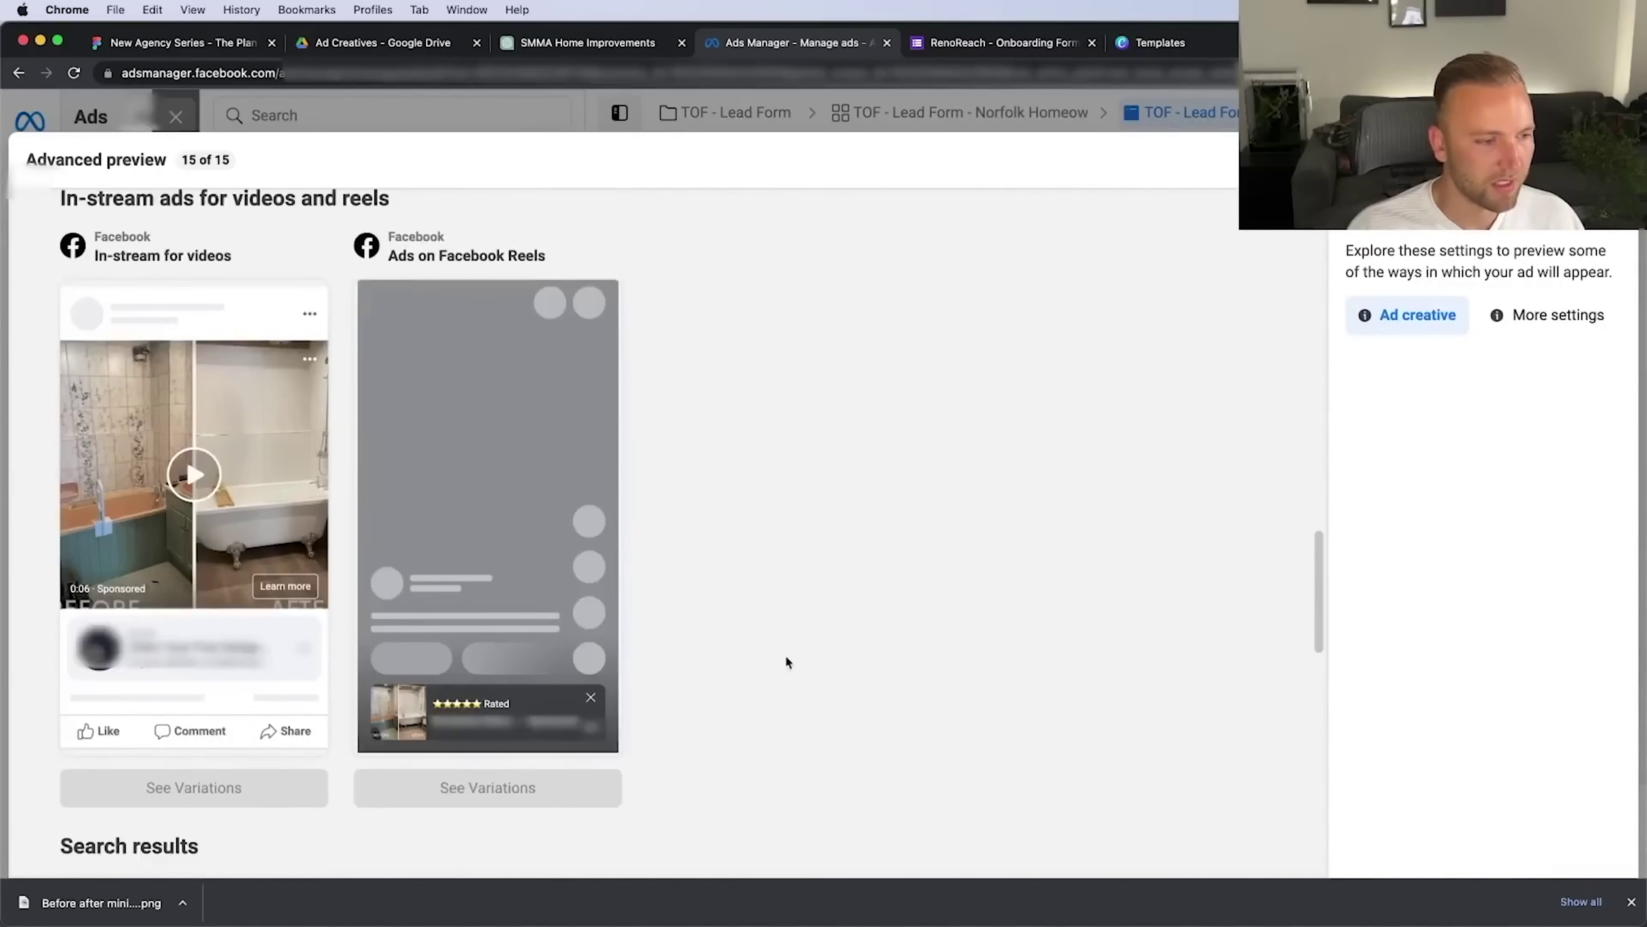
{"action": "key", "text": "Escape"}
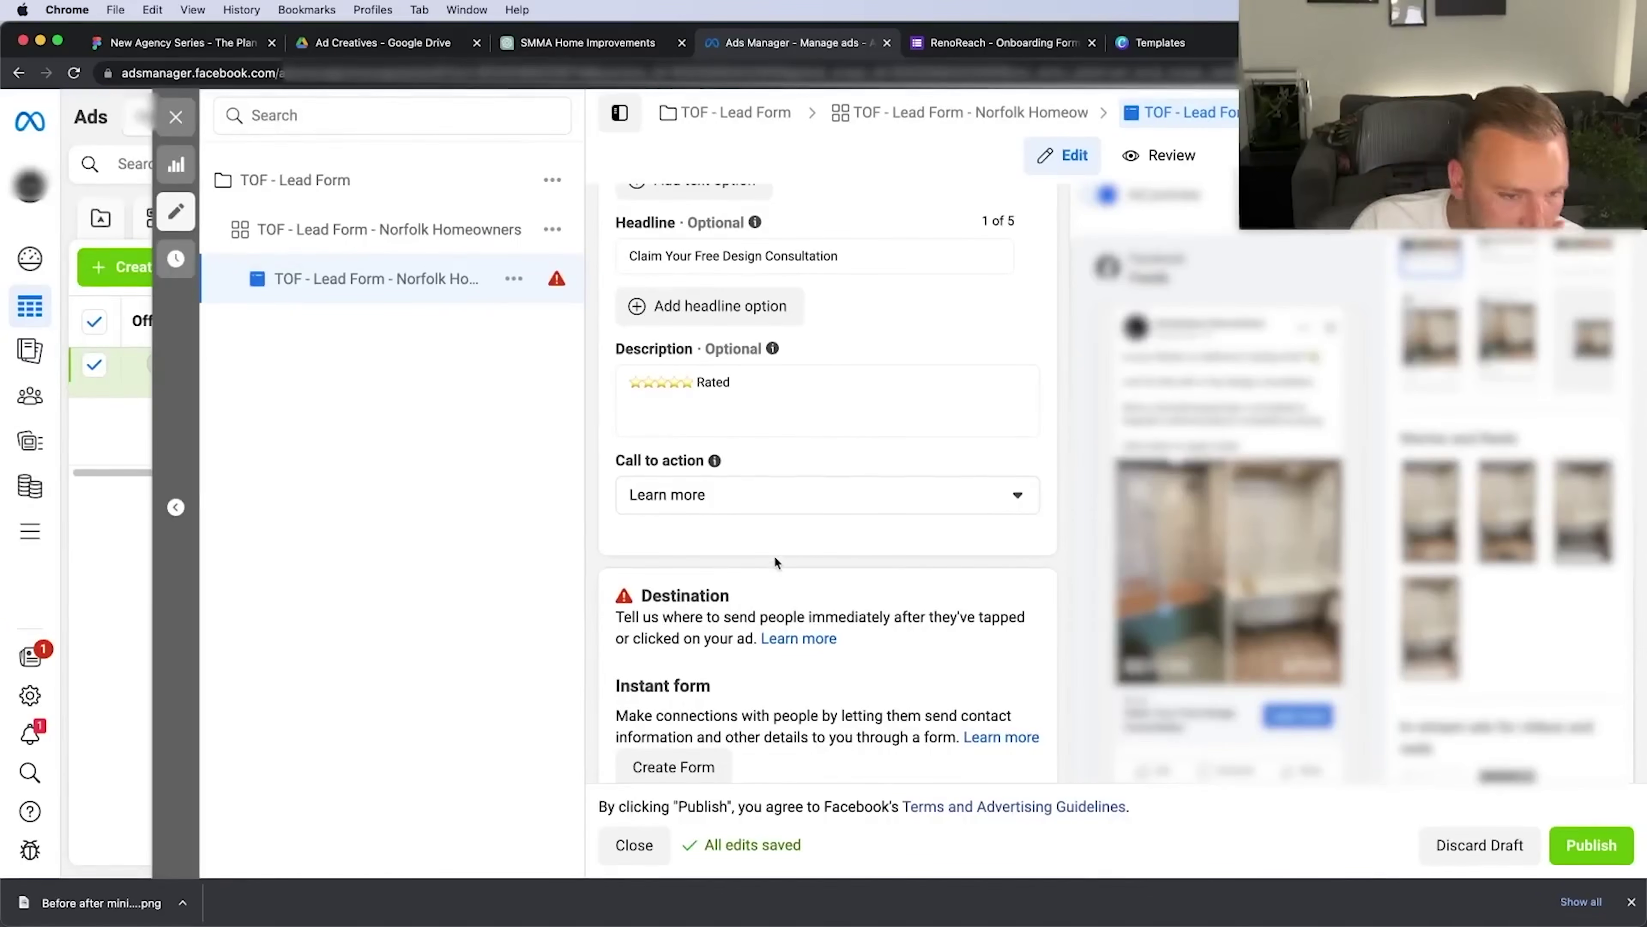
Create a new instant form for the ad and name it "Free Design Consultation"
{"action": "scroll", "coordinate": [775, 558], "scroll_direction": "down", "scroll_amount": 3}
{"action": "left_click", "coordinate": [707, 605]}
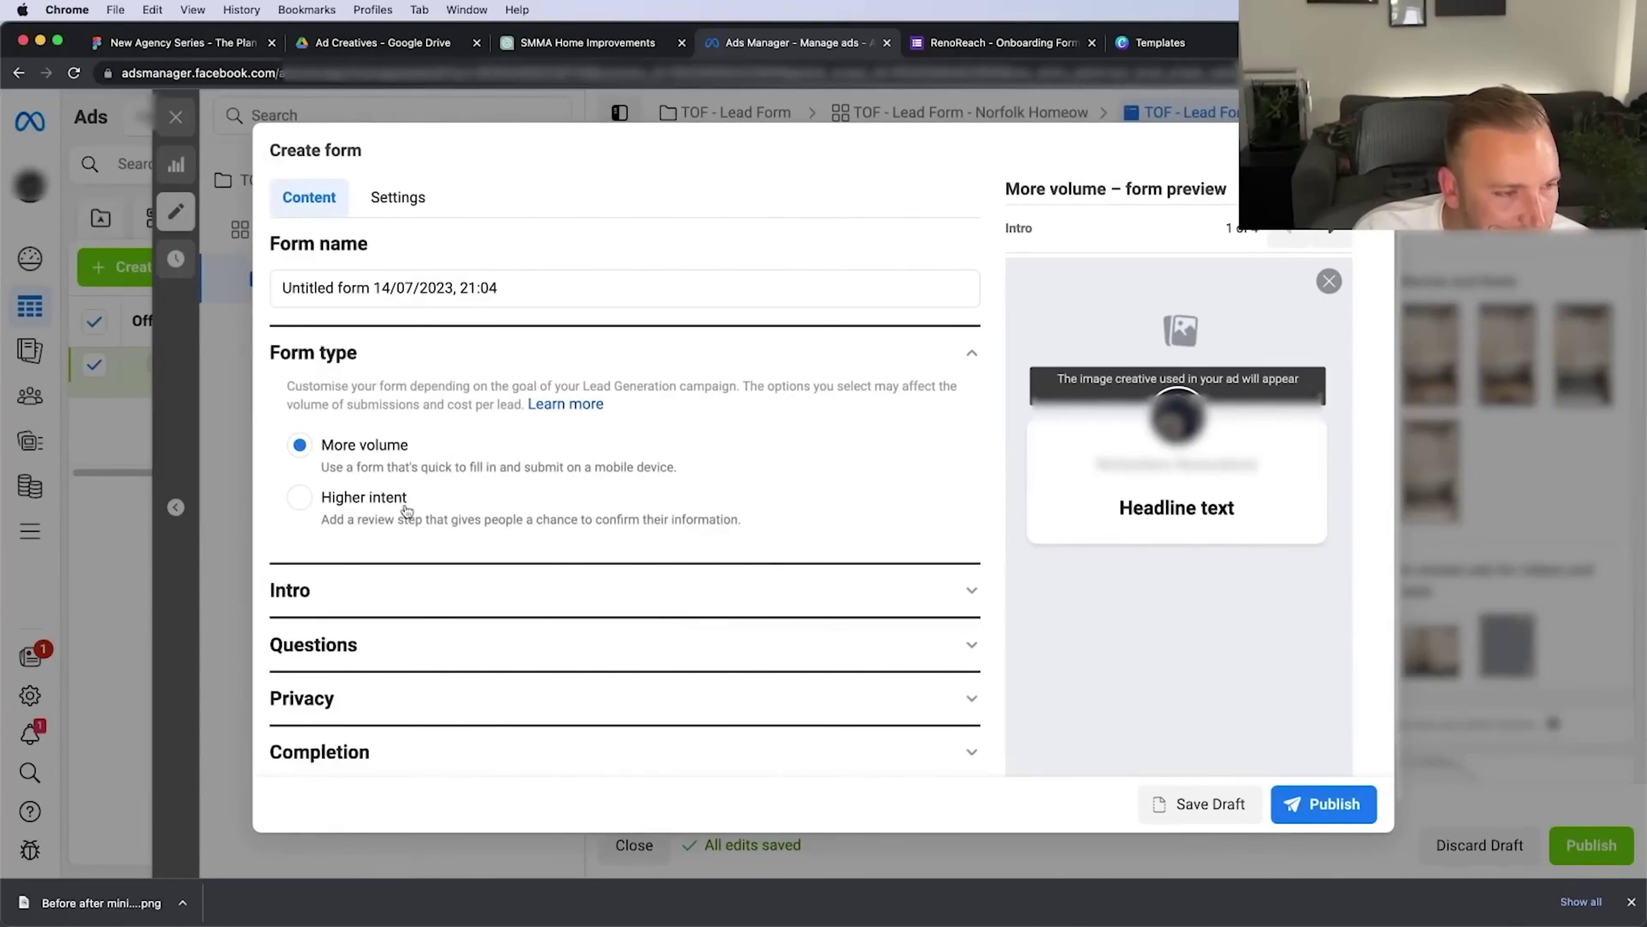
{"action": "triple_click", "coordinate": [398, 294]}
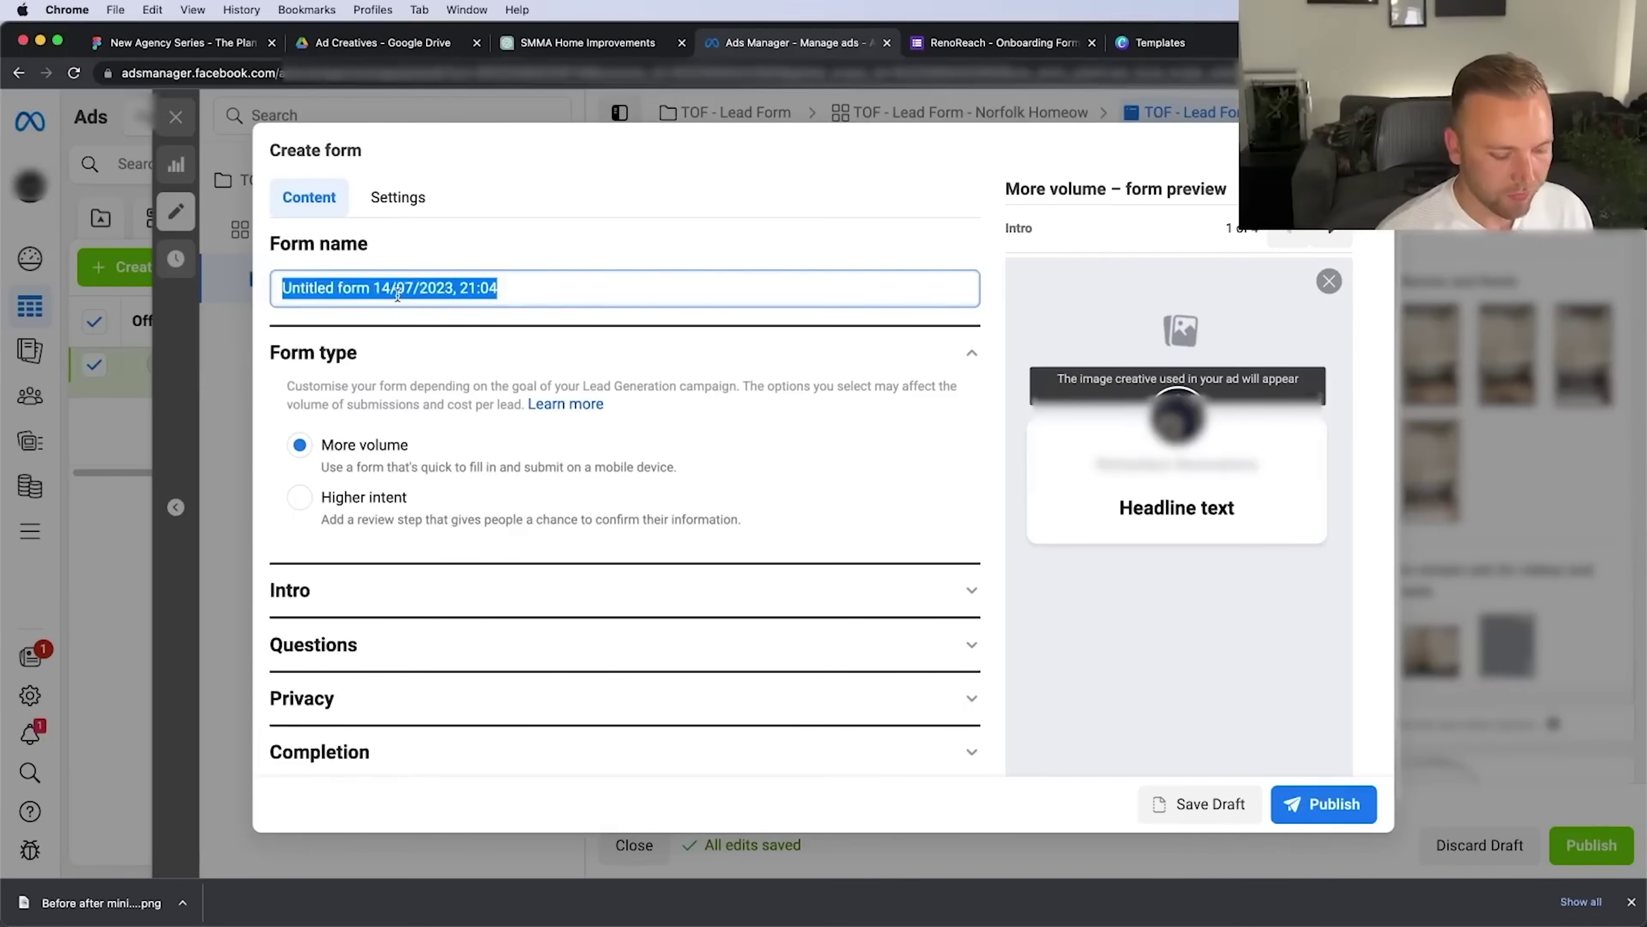
{"action": "type", "text": "Free Design Consulta"}
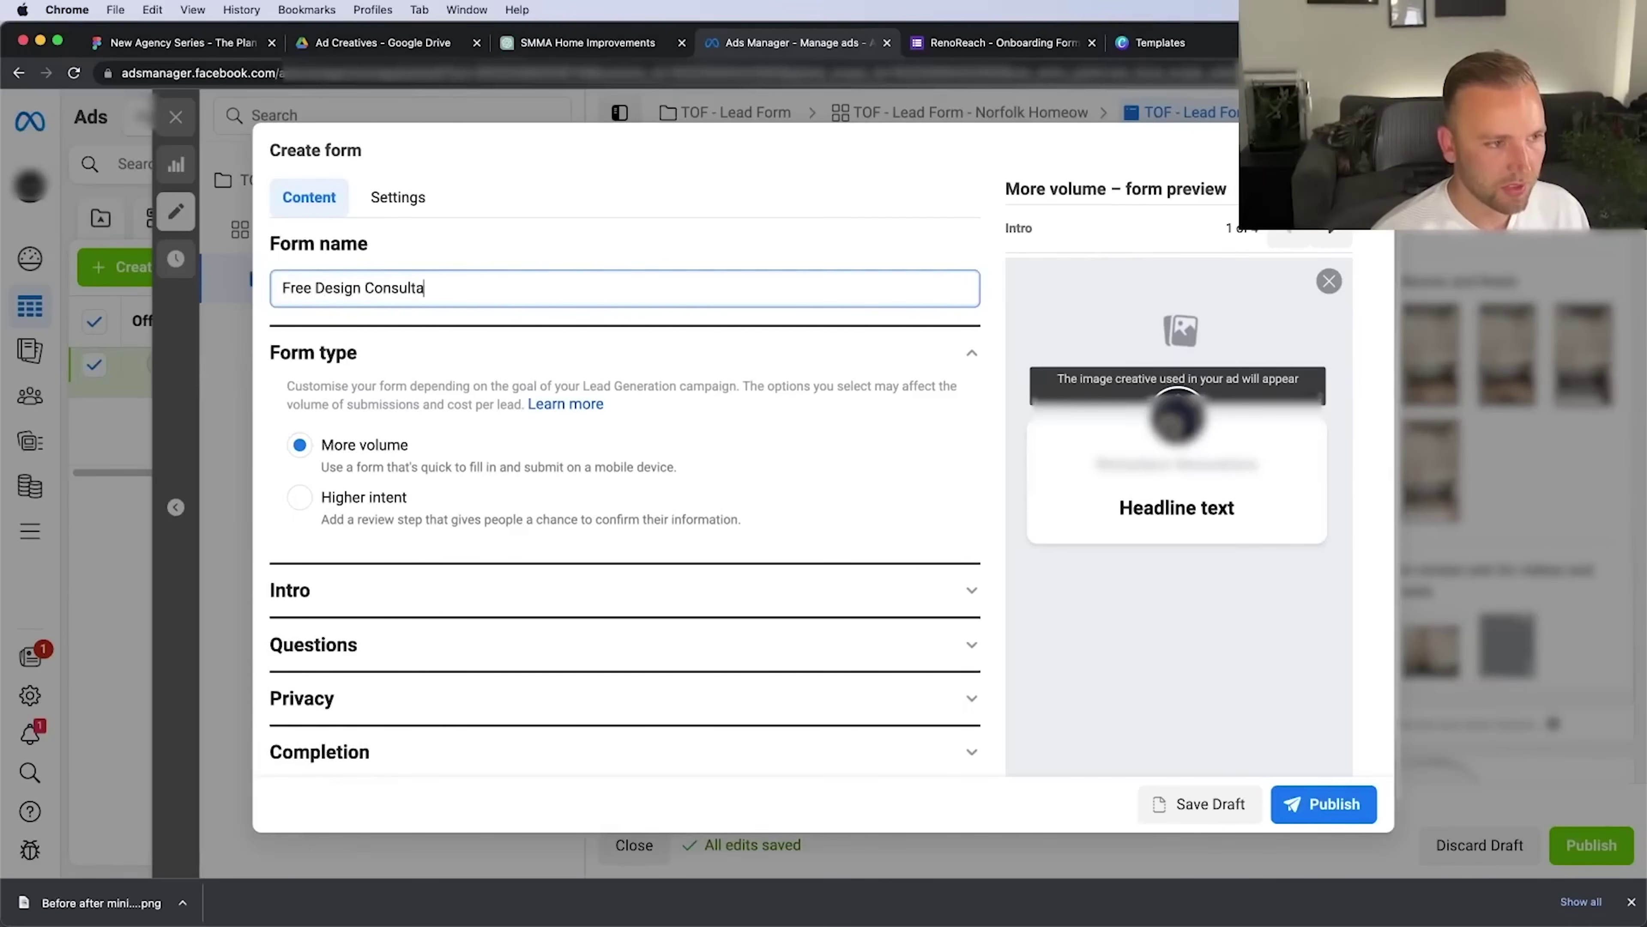
{"action": "type", "text": "tion"}
Add a background image to the form's intro and set the greeting headline to "Claim Your Free Design Consultation"
{"action": "left_click", "coordinate": [382, 587]}
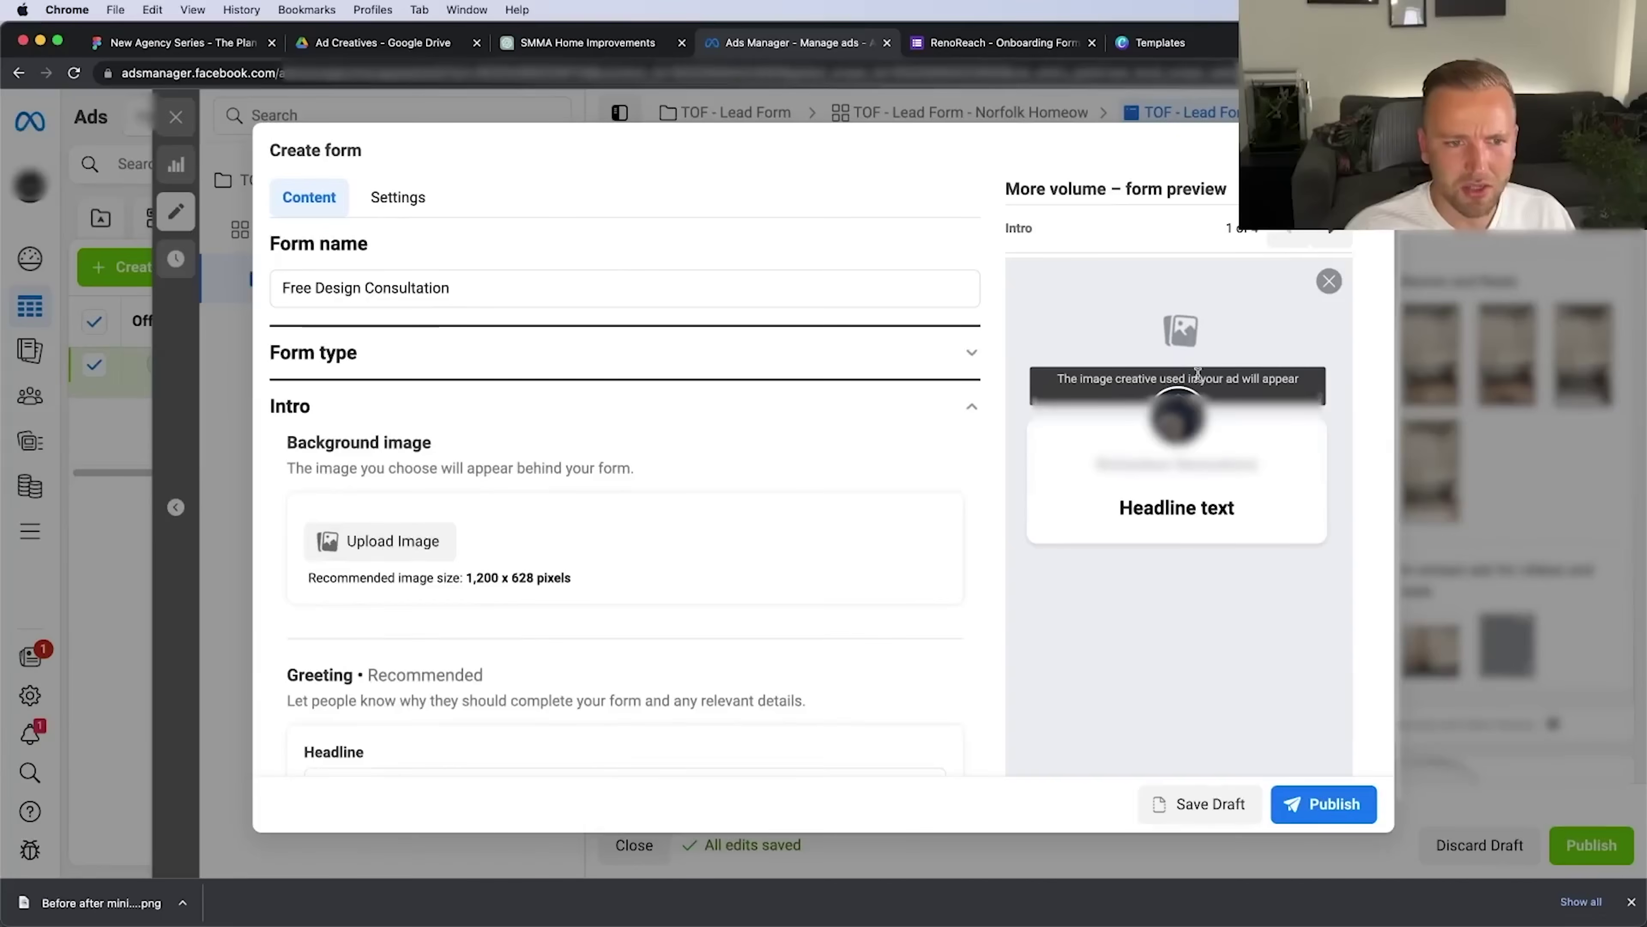
{"action": "right_click", "coordinate": [1180, 415]}
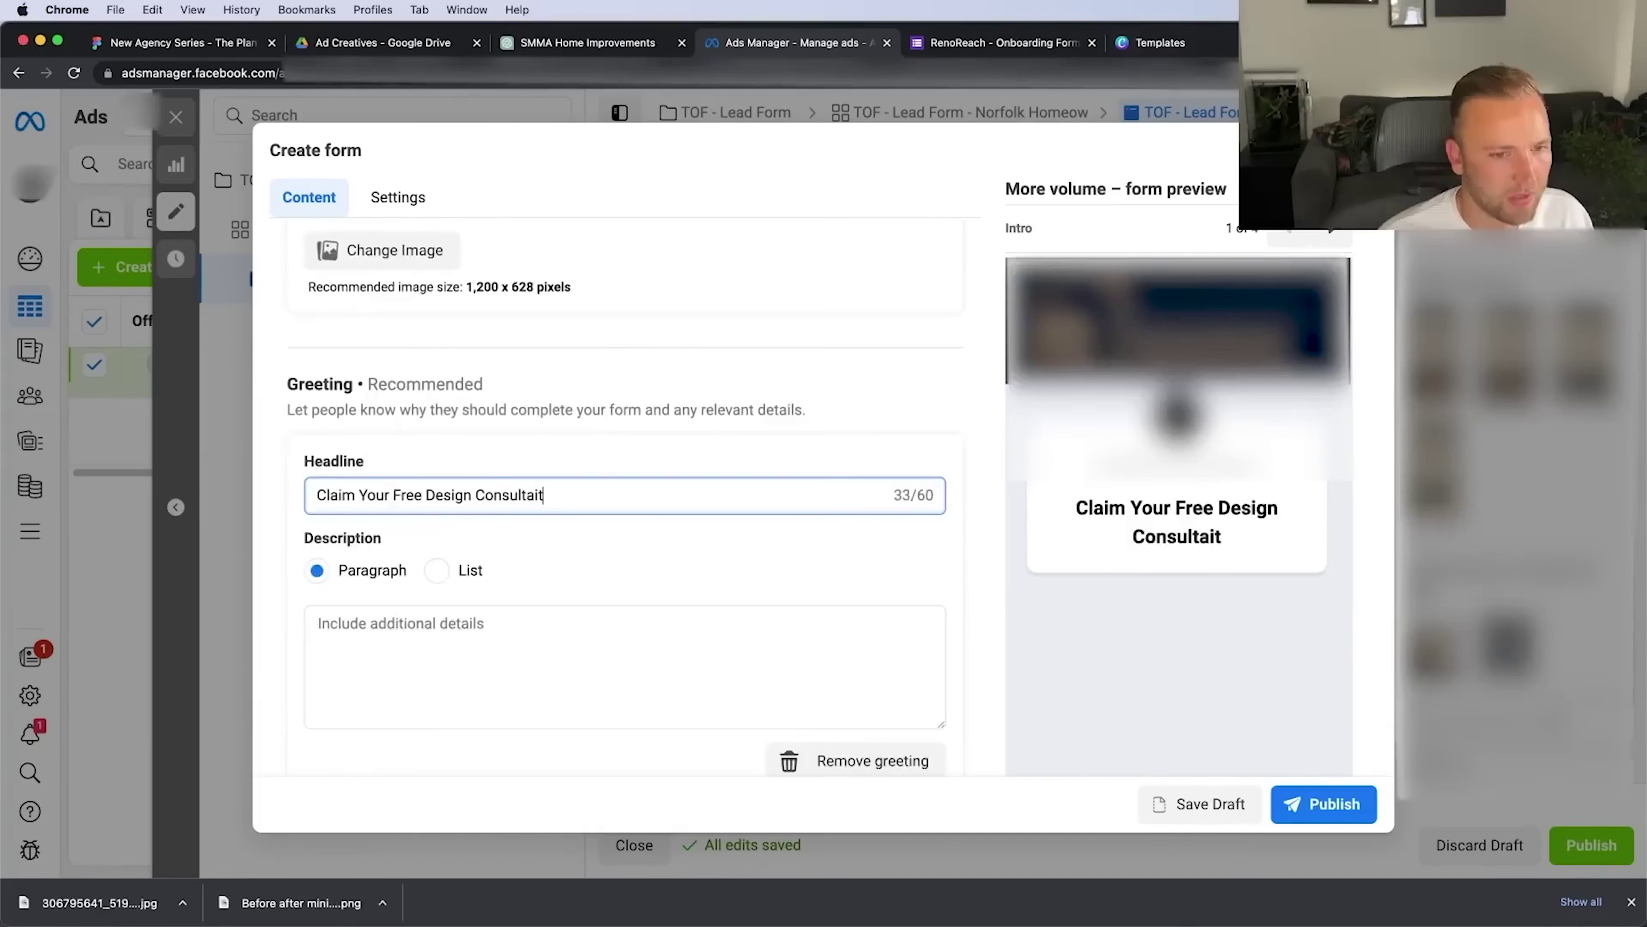
{"action": "key", "text": "BackSpace"}
{"action": "key", "text": "BackSpace"}
{"action": "type", "text": "tion"}
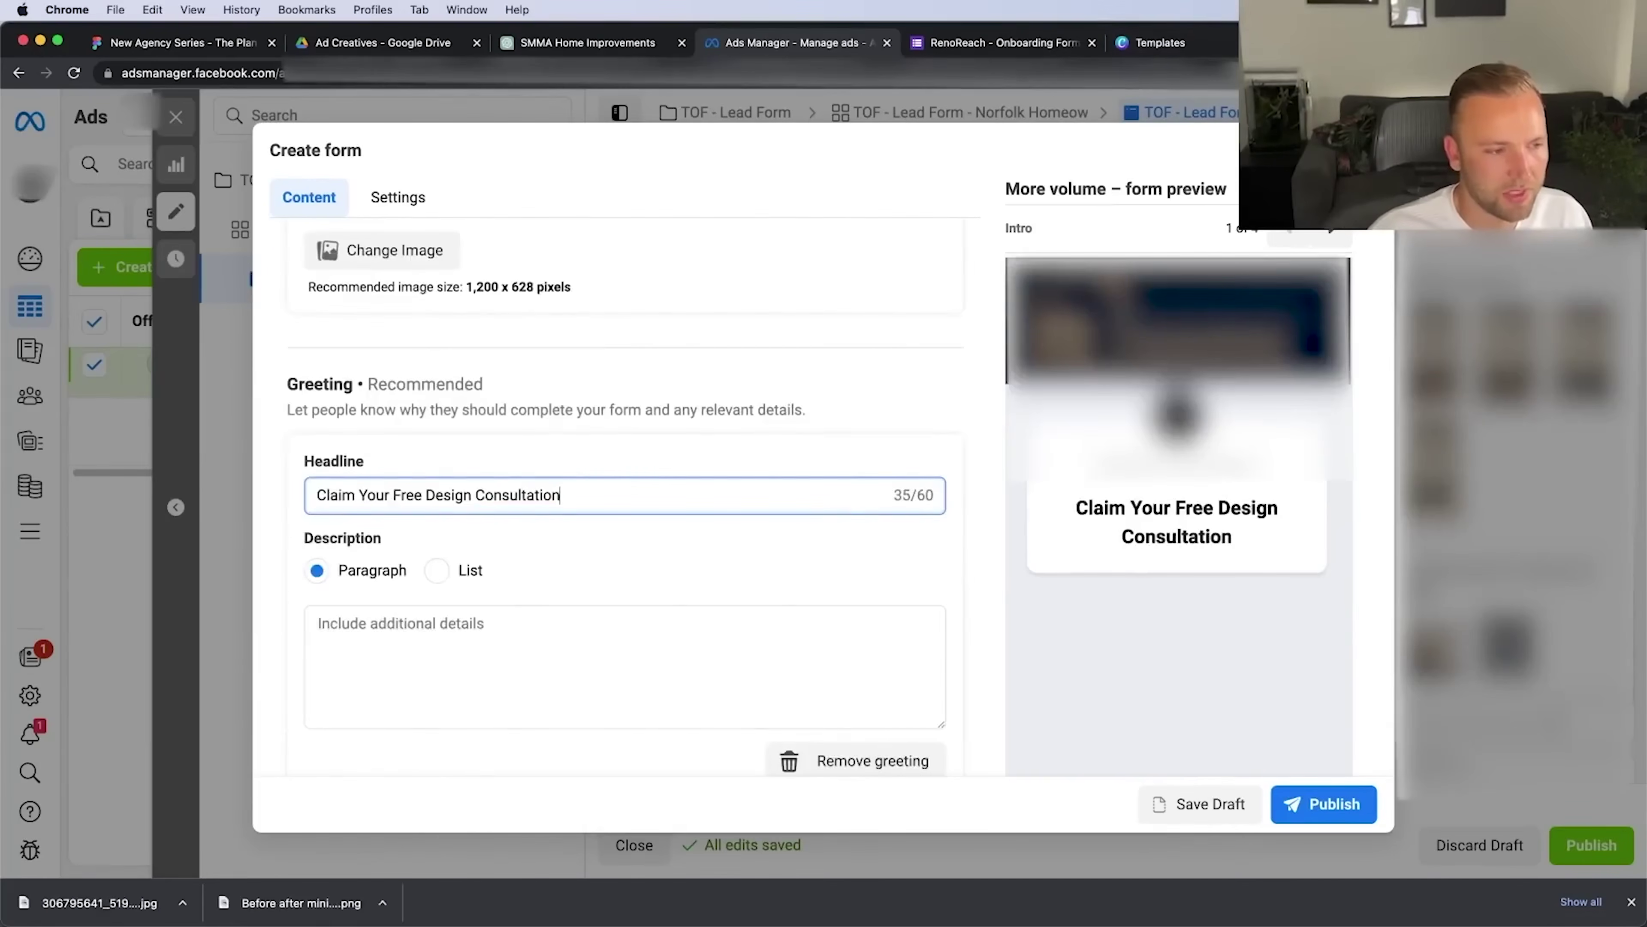
Set the greeting description to "Is your kitchen or bathroom in need of a facelift? Our expert team can help you design your dream space!"
{"action": "scroll", "coordinate": [456, 571], "scroll_direction": "down", "scroll_amount": 1}
{"action": "left_click", "coordinate": [456, 571]}
{"action": "type", "text": "Is your kitchen or bathroom in need of a facelift?  Our expert team can help you design your dream space!"}
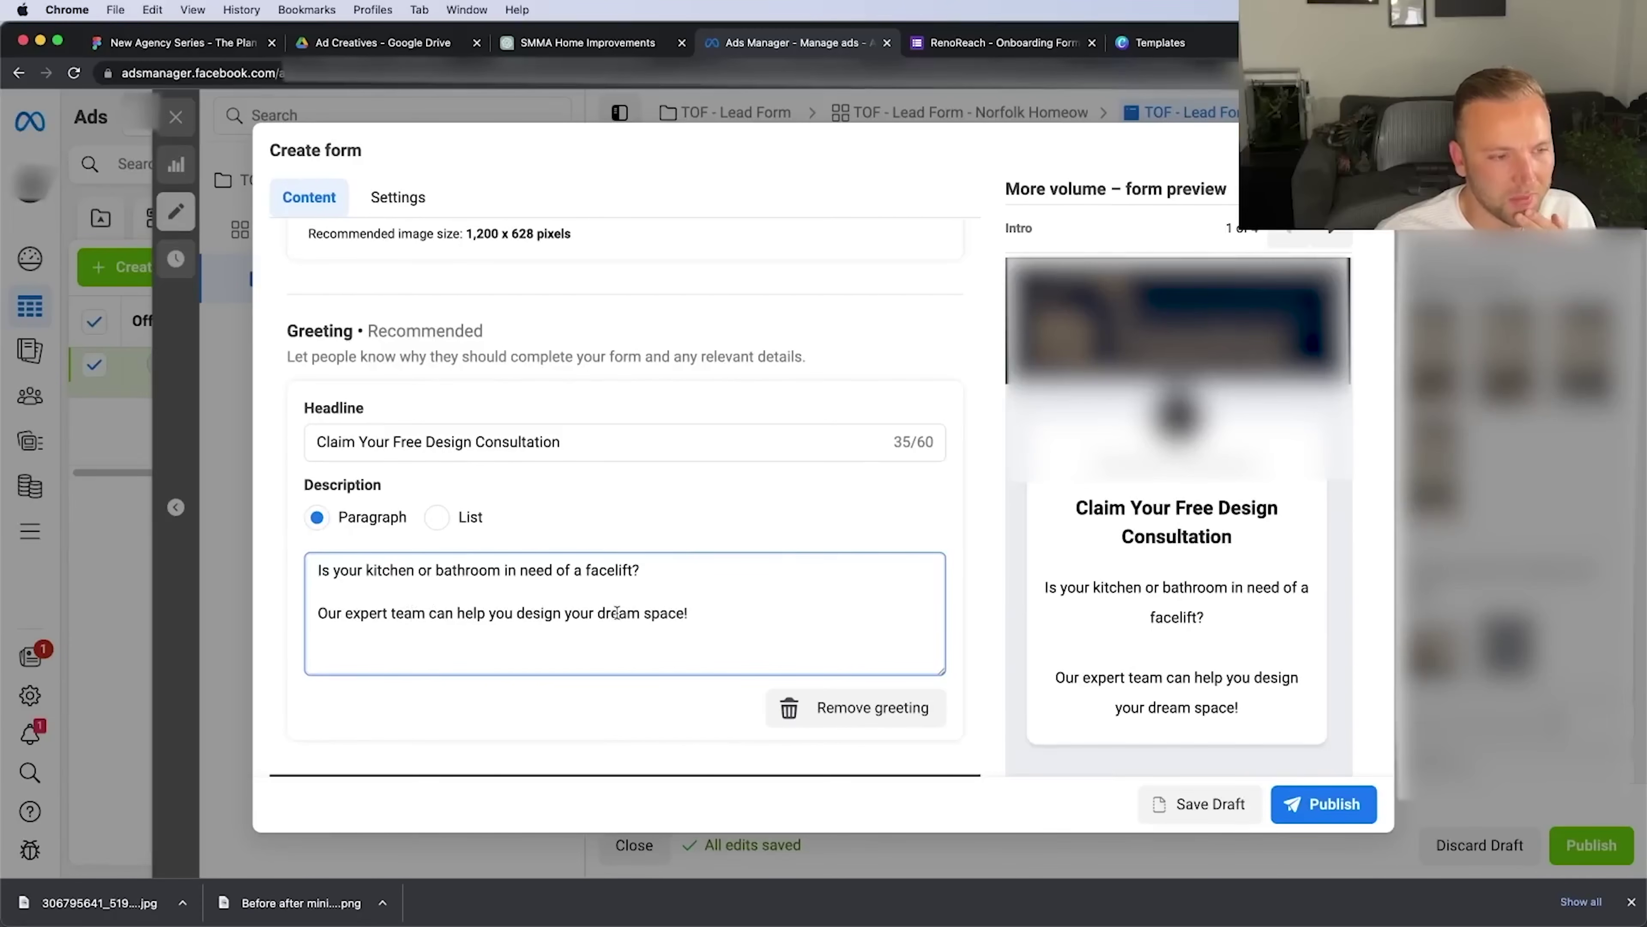
{"action": "scroll", "coordinate": [668, 616], "scroll_direction": "down", "scroll_amount": 5}
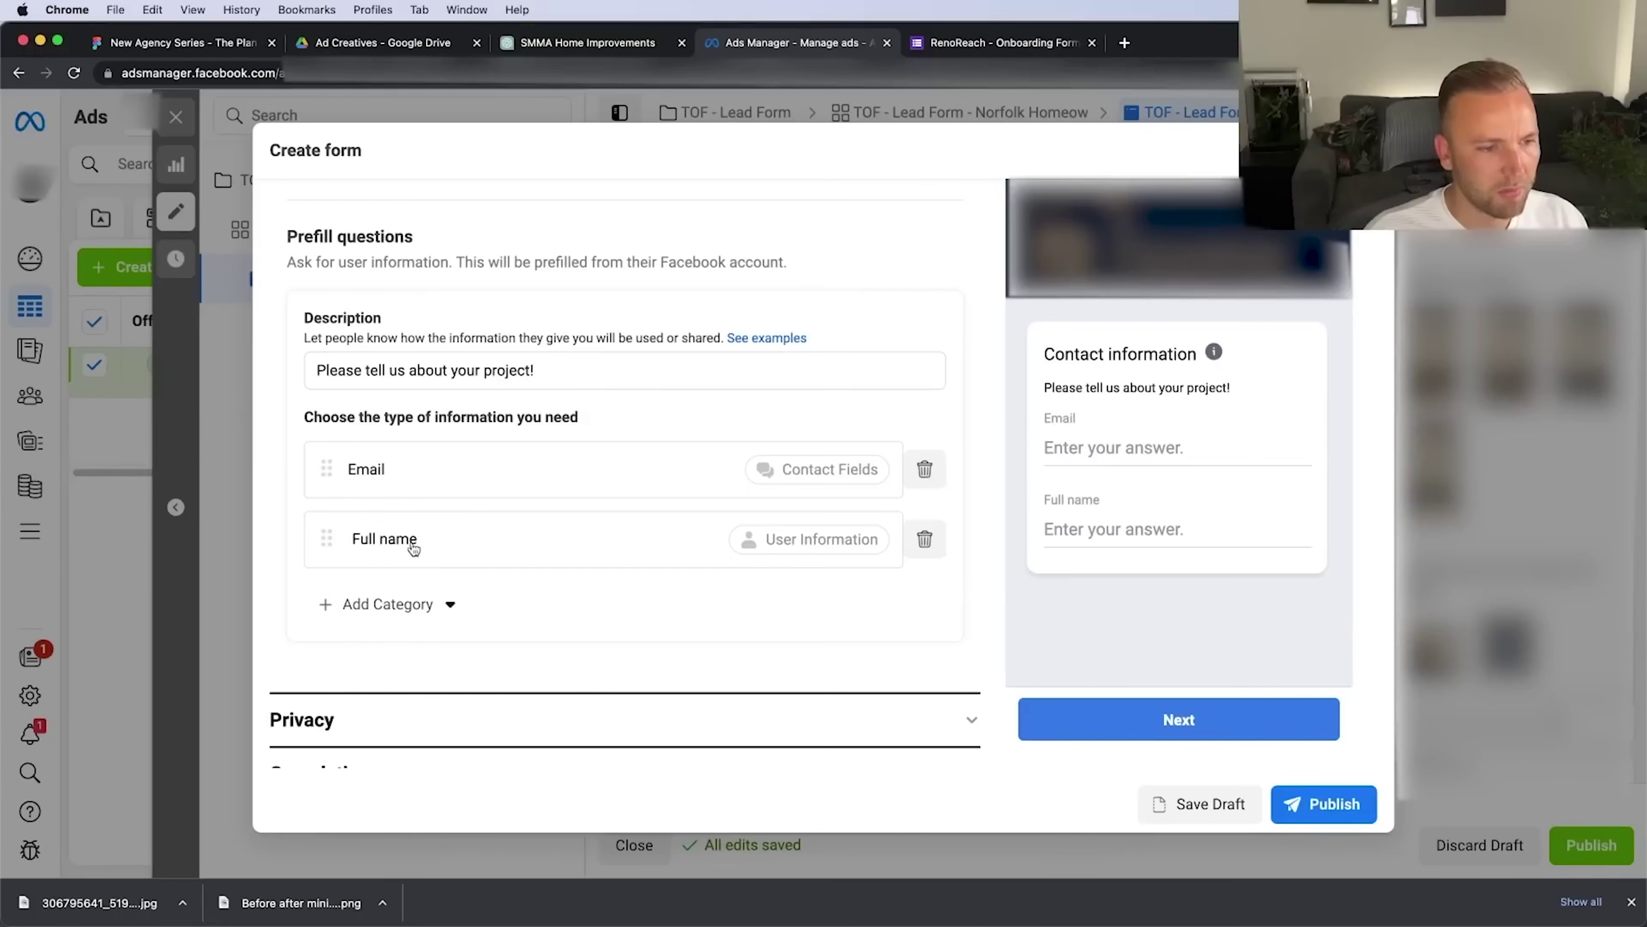
{"action": "left_click", "coordinate": [370, 606]}
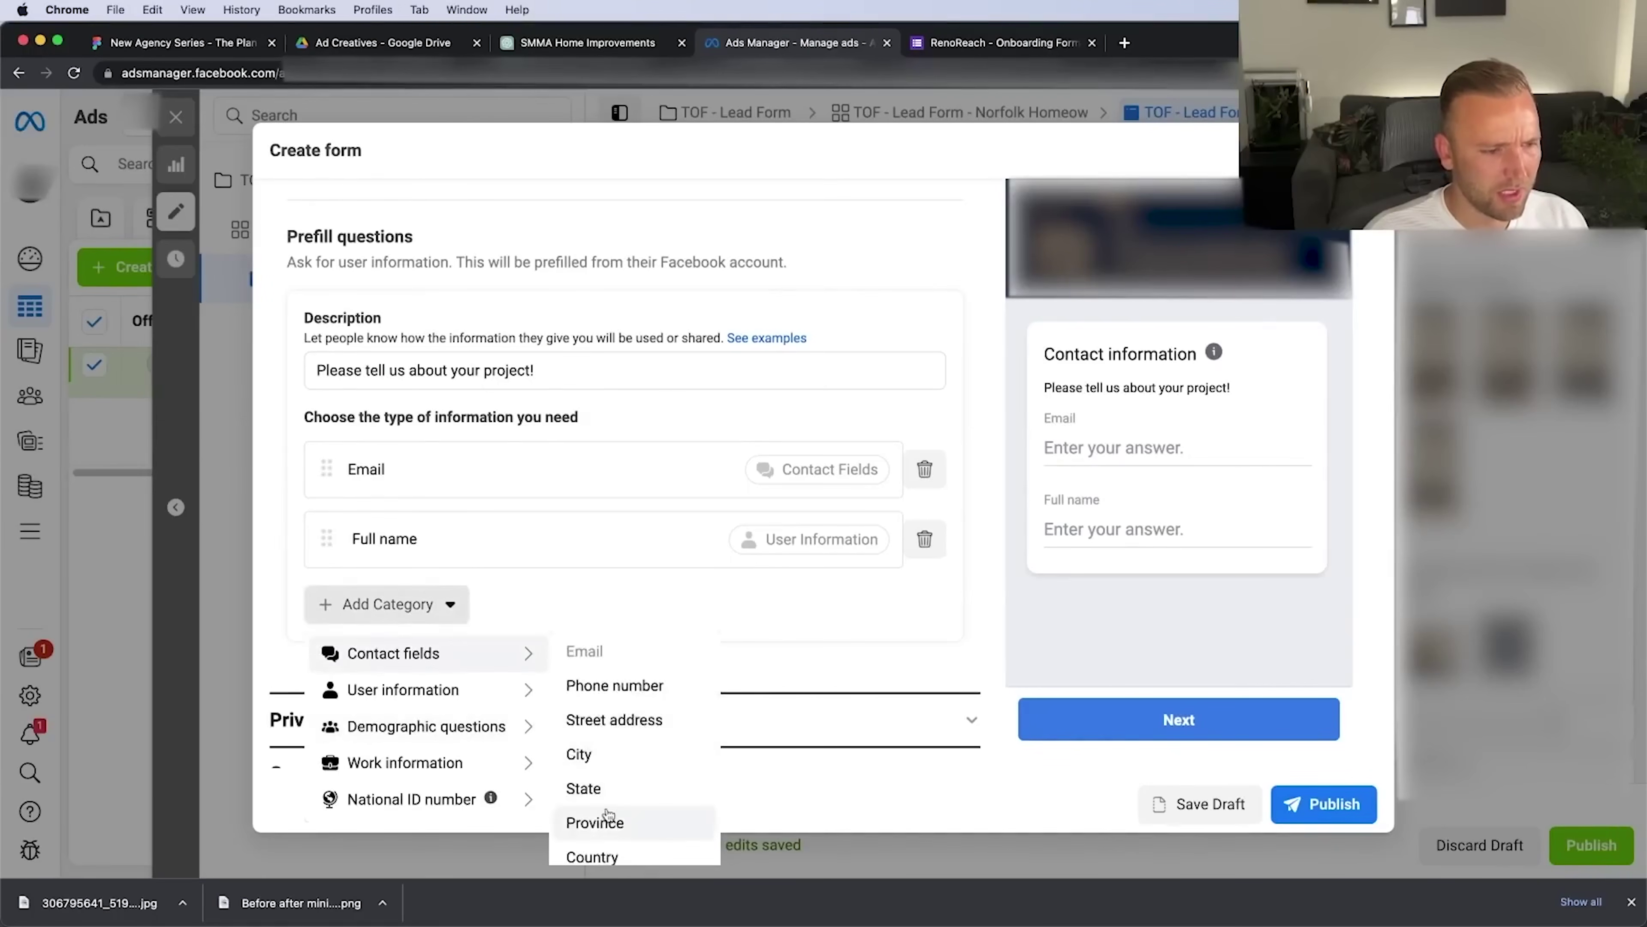
{"action": "mouse_move", "coordinate": [491, 728]}
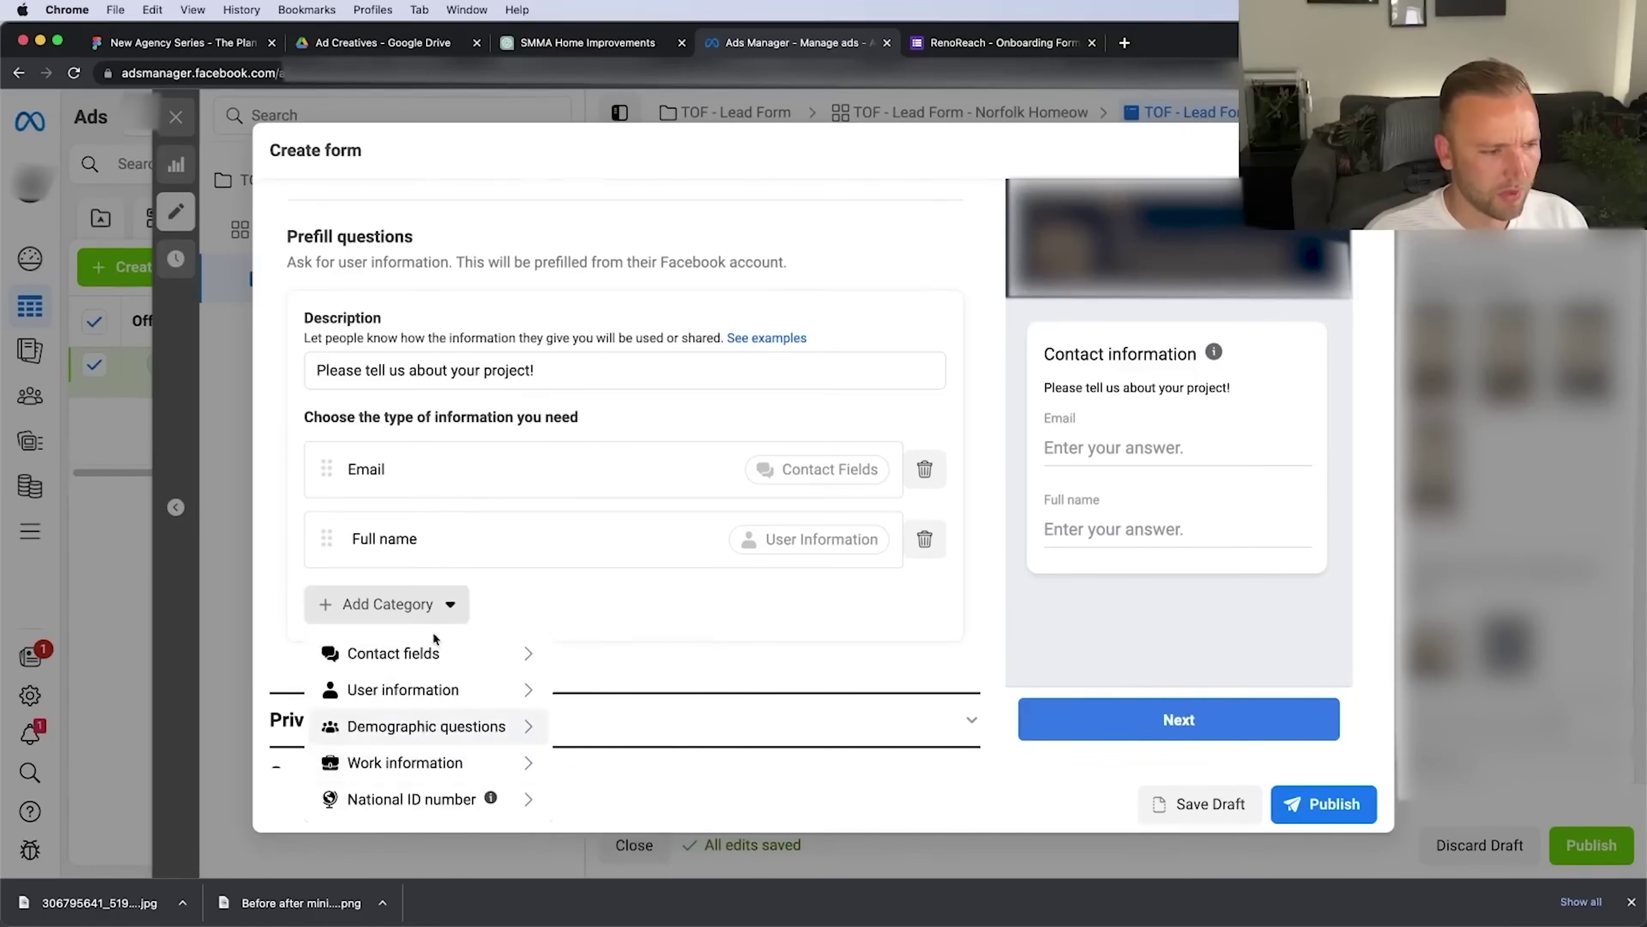
{"action": "left_click", "coordinate": [776, 719]}
Add the multiple-choice question "How long have you been thinking about a renovation?" with answers "Less than 1 week", "1 - 4 weeks" and "1 month +"
{"action": "scroll", "coordinate": [488, 559], "scroll_direction": "up", "scroll_amount": 10}
{"action": "left_click", "coordinate": [369, 364]}
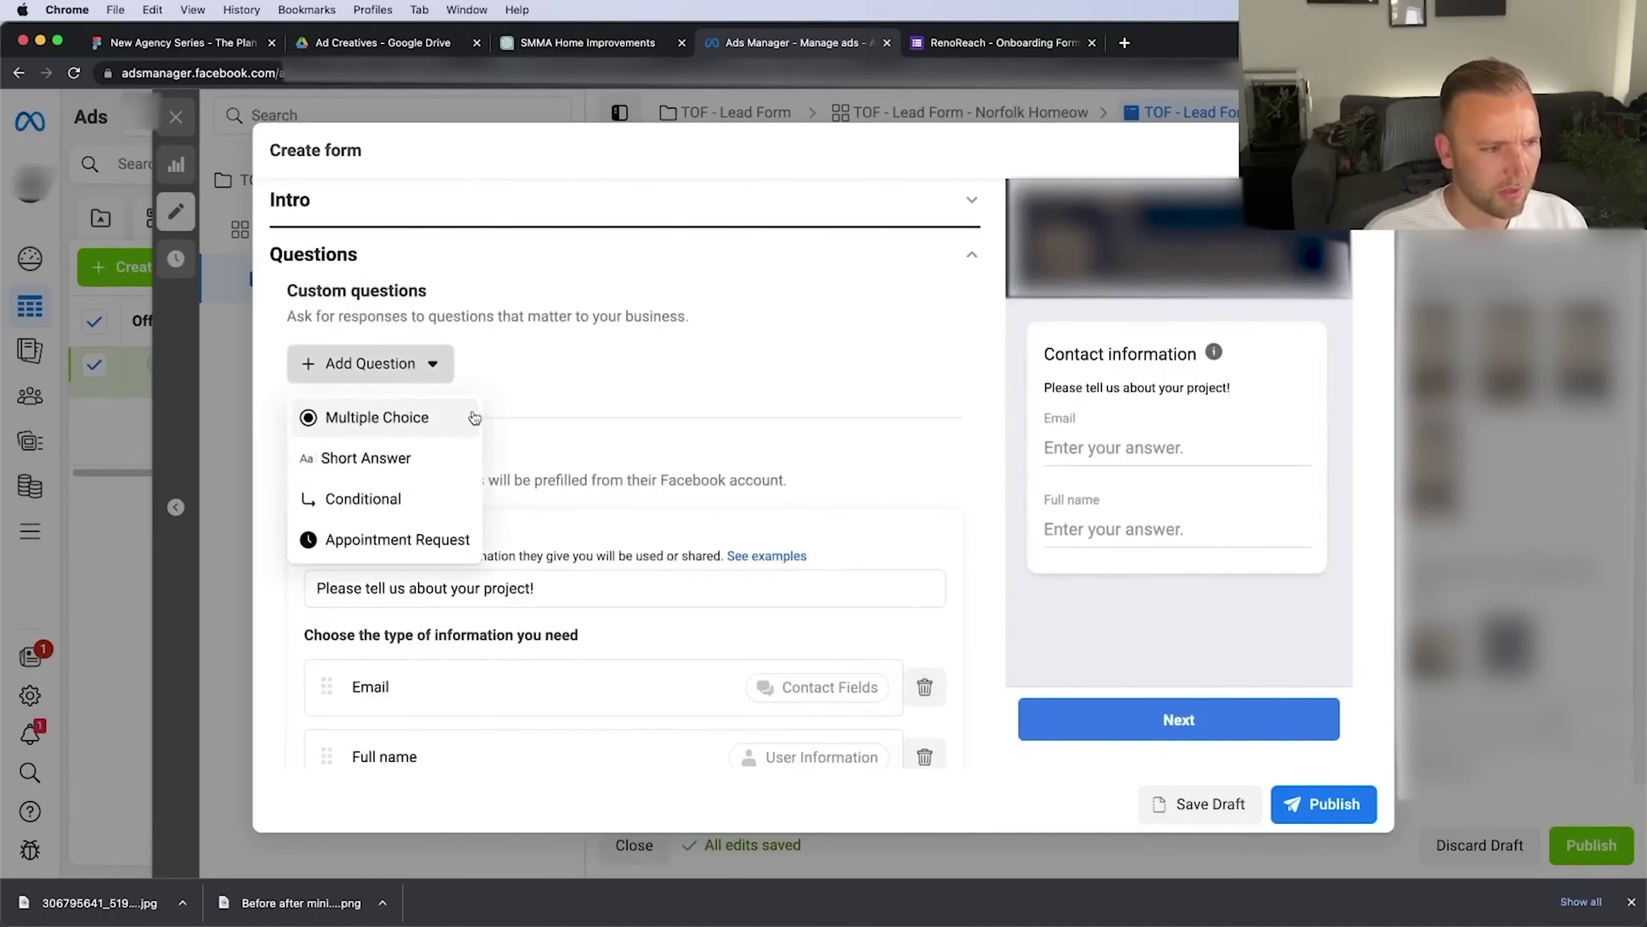
{"action": "left_click", "coordinate": [393, 431]}
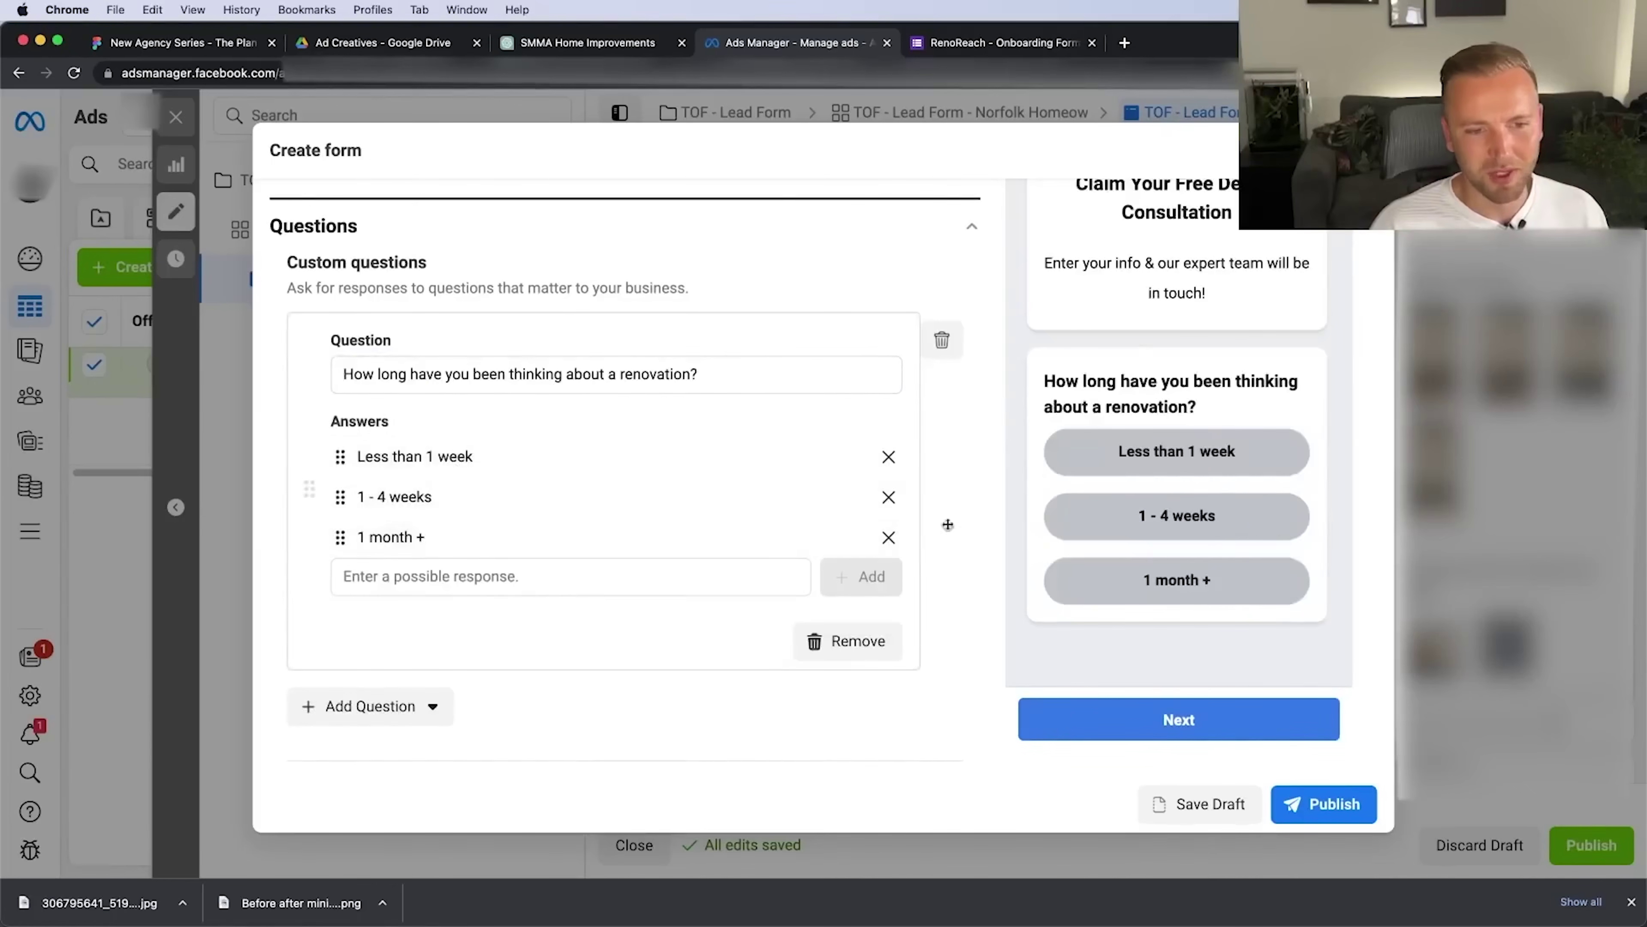
{"action": "scroll", "coordinate": [672, 396], "scroll_direction": "up", "scroll_amount": 2}
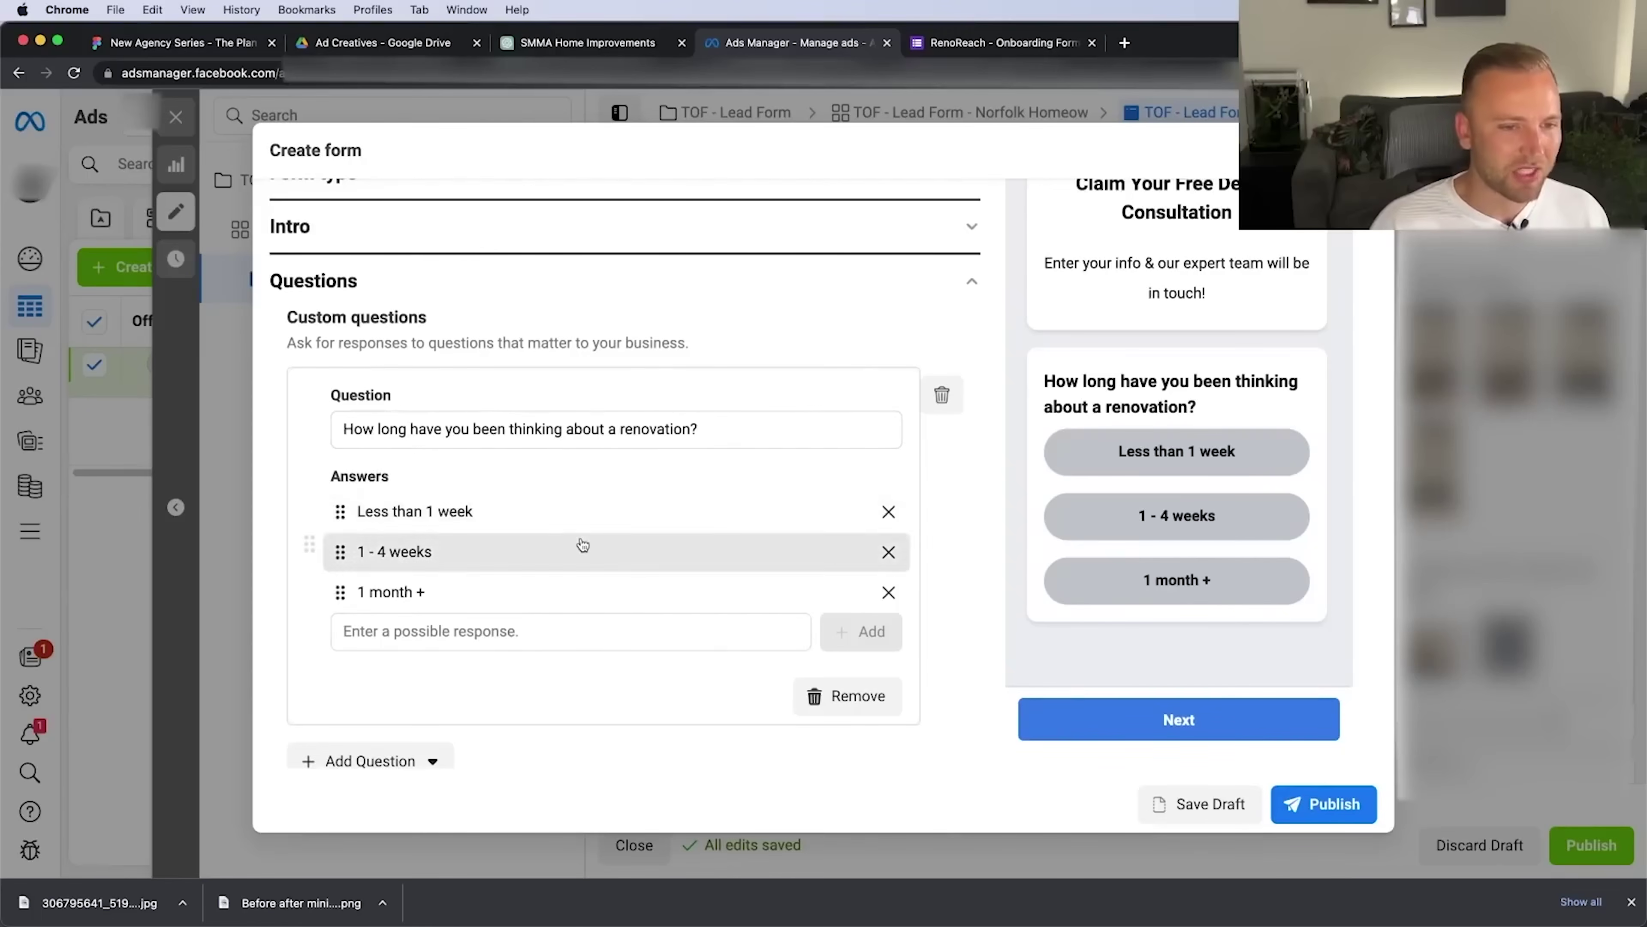
Add a short-answer question to the form reading "Tell us about your project!"
{"action": "scroll", "coordinate": [490, 649], "scroll_direction": "down", "scroll_amount": 3}
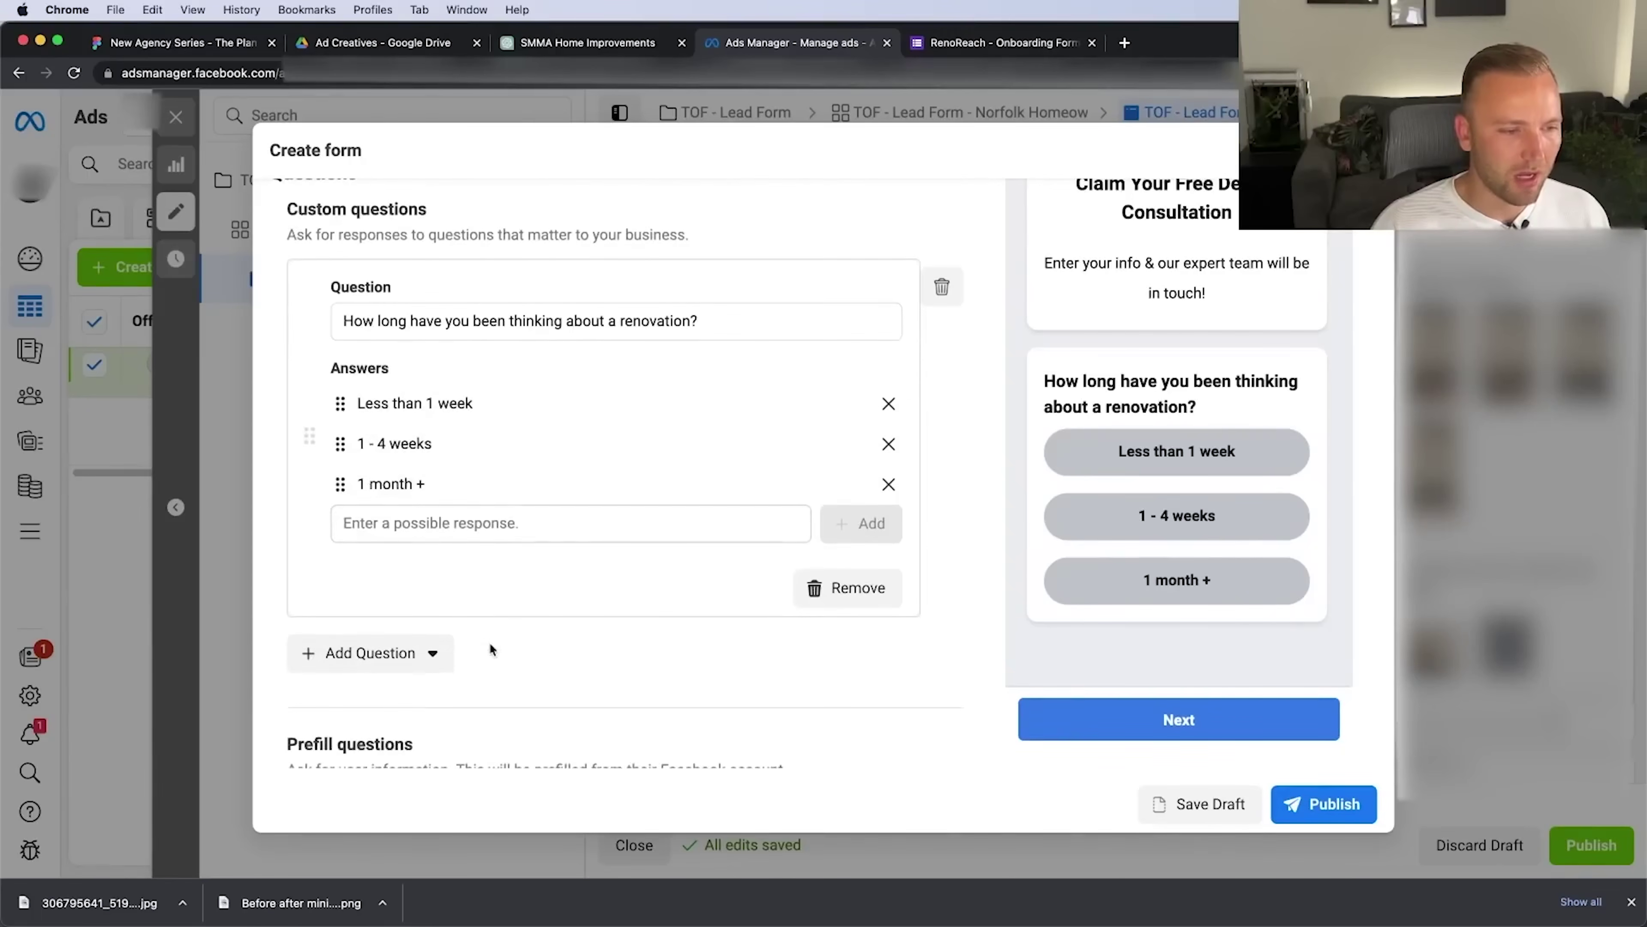
{"action": "left_click", "coordinate": [373, 651]}
{"action": "left_click", "coordinate": [372, 746]}
{"action": "type", "text": "Tell us about your projec"}
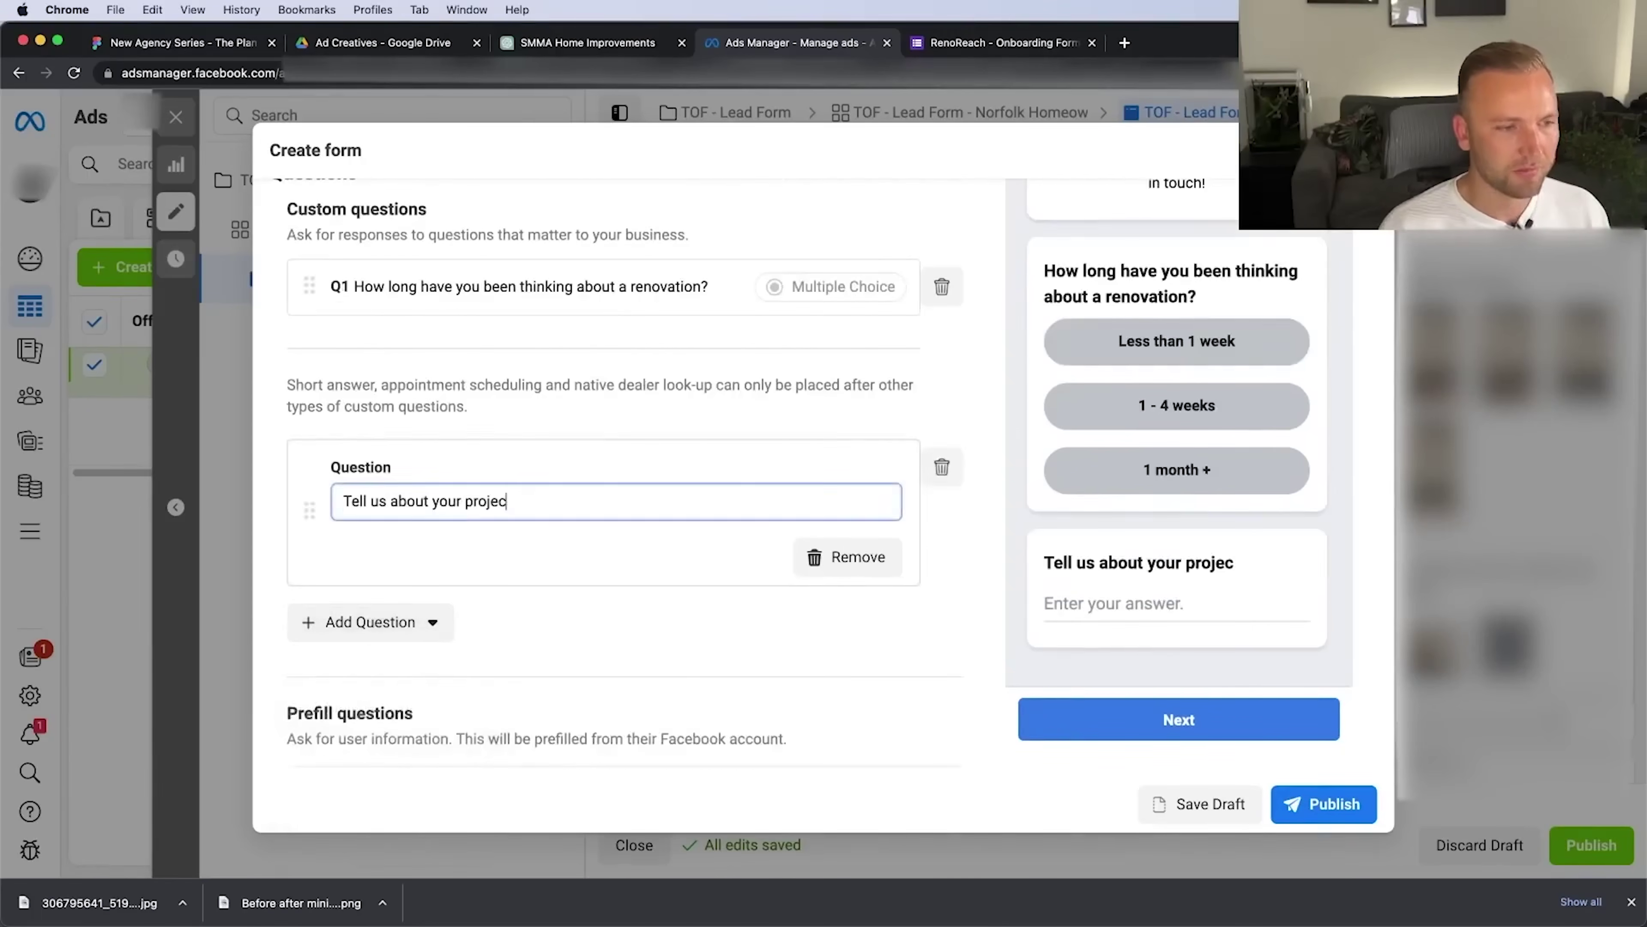
{"action": "type", "text": "t!"}
{"action": "left_click", "coordinate": [721, 467]}
Check the greeting and custom questions in the form preview, and try to move the short-answer question above the multiple-choice one
{"action": "scroll", "coordinate": [720, 467], "scroll_direction": "up", "scroll_amount": 2}
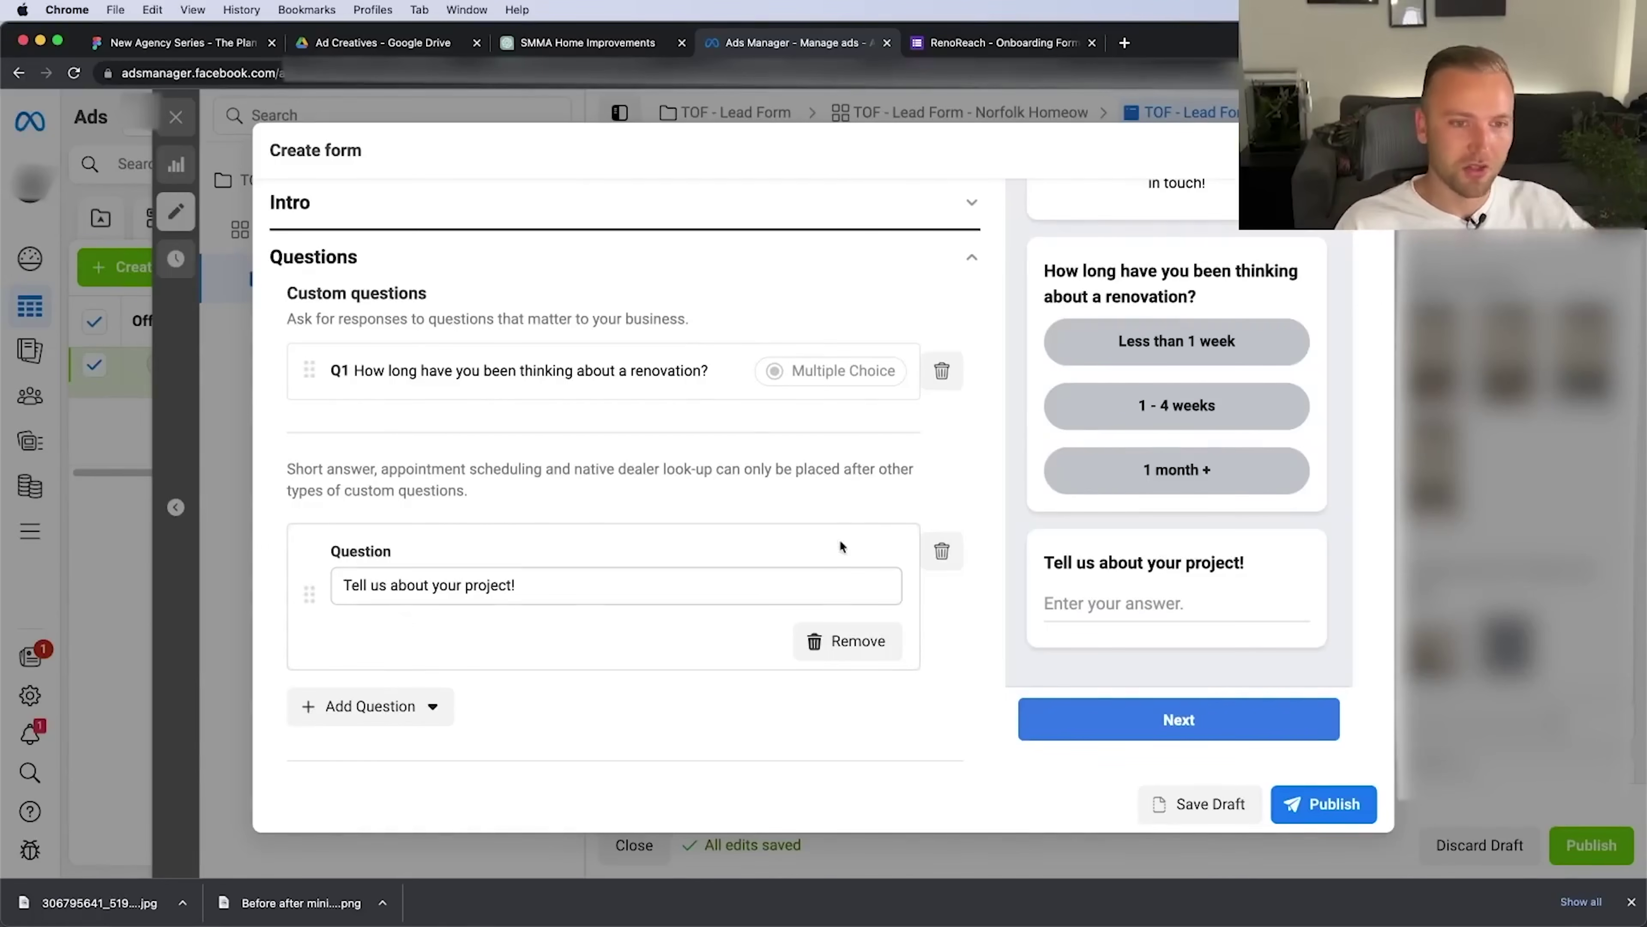
{"action": "scroll", "coordinate": [665, 596], "scroll_direction": "down", "scroll_amount": 3}
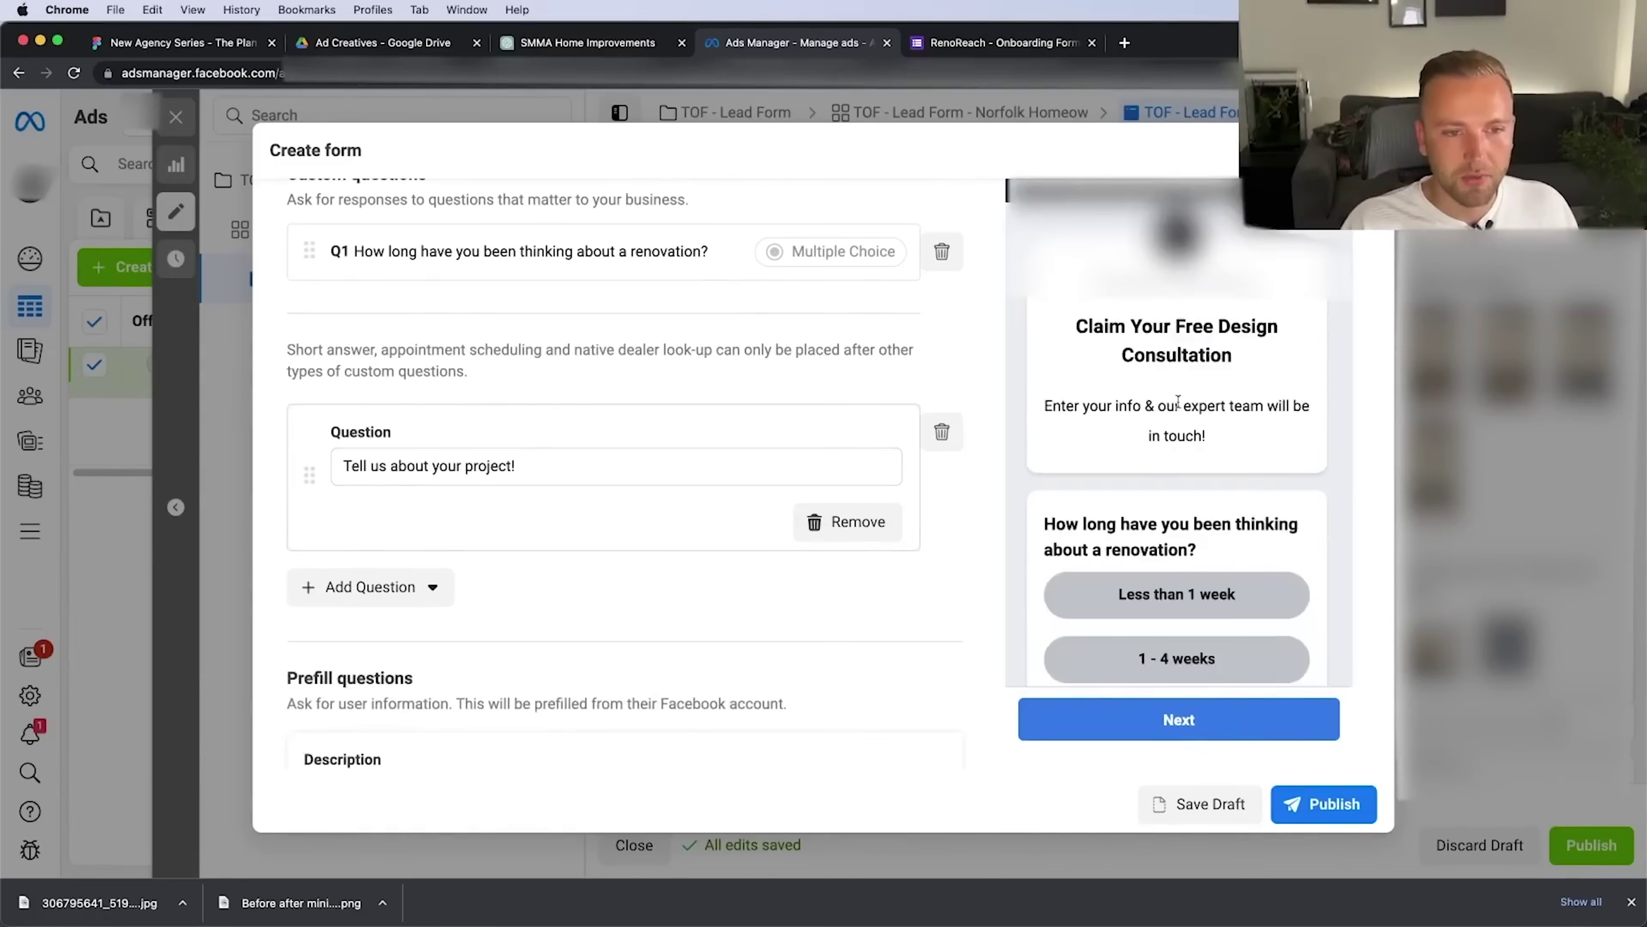
{"action": "scroll", "coordinate": [1178, 402], "scroll_direction": "down", "scroll_amount": 2}
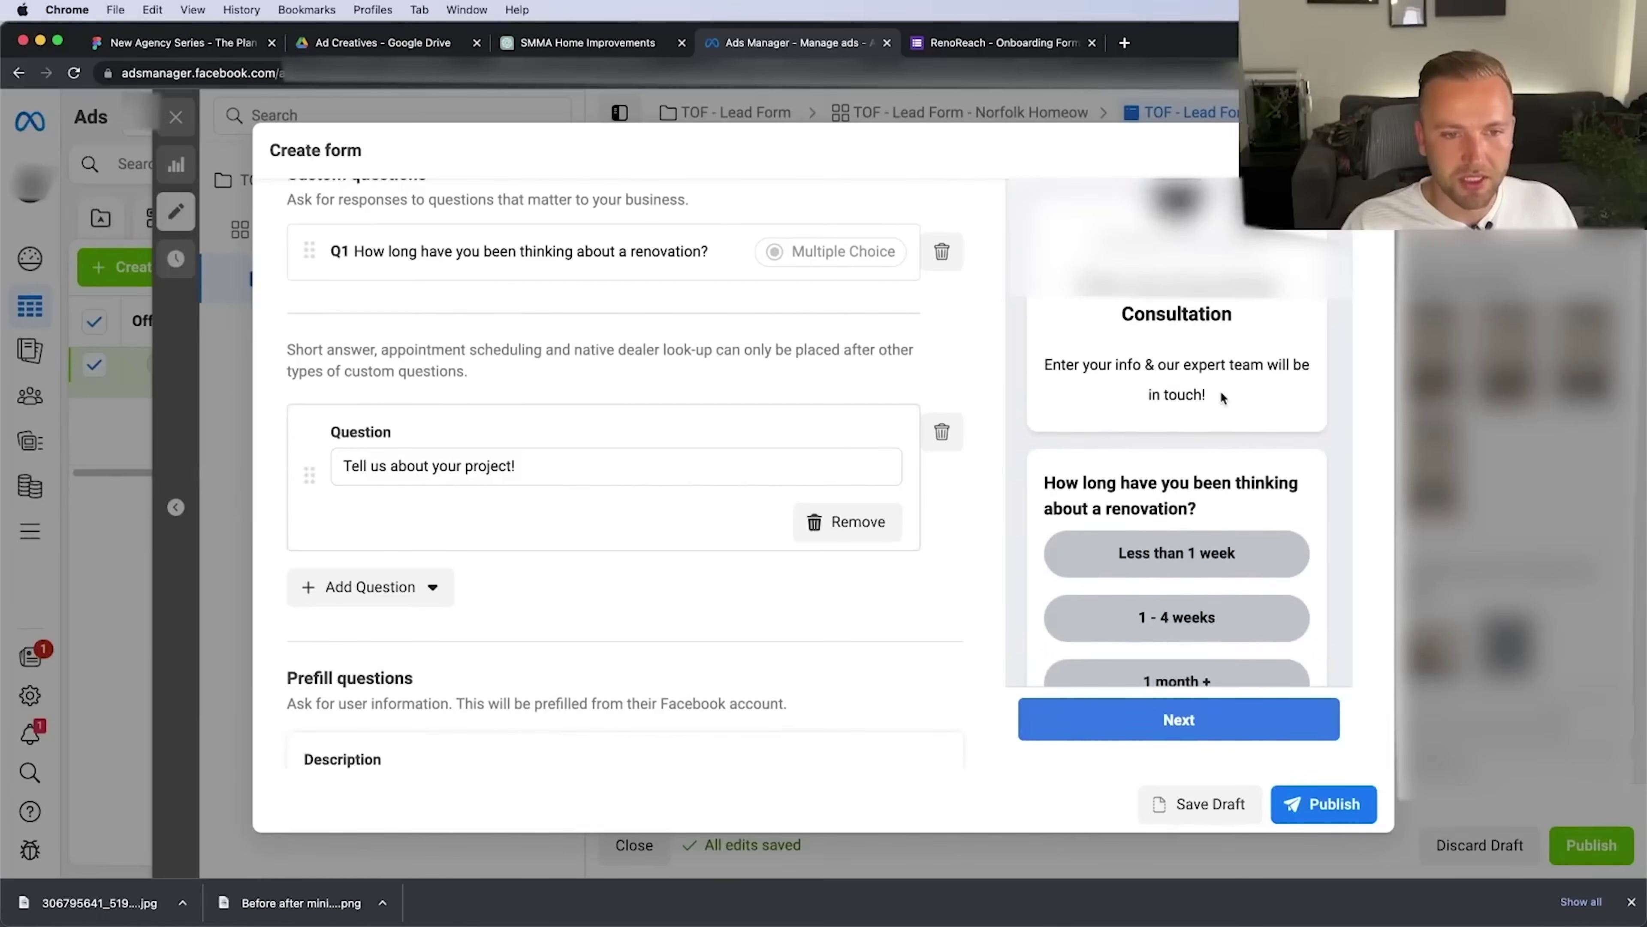
{"action": "scroll", "coordinate": [1220, 390], "scroll_direction": "down", "scroll_amount": 4}
{"action": "scroll", "coordinate": [1220, 390], "scroll_direction": "down", "scroll_amount": 3}
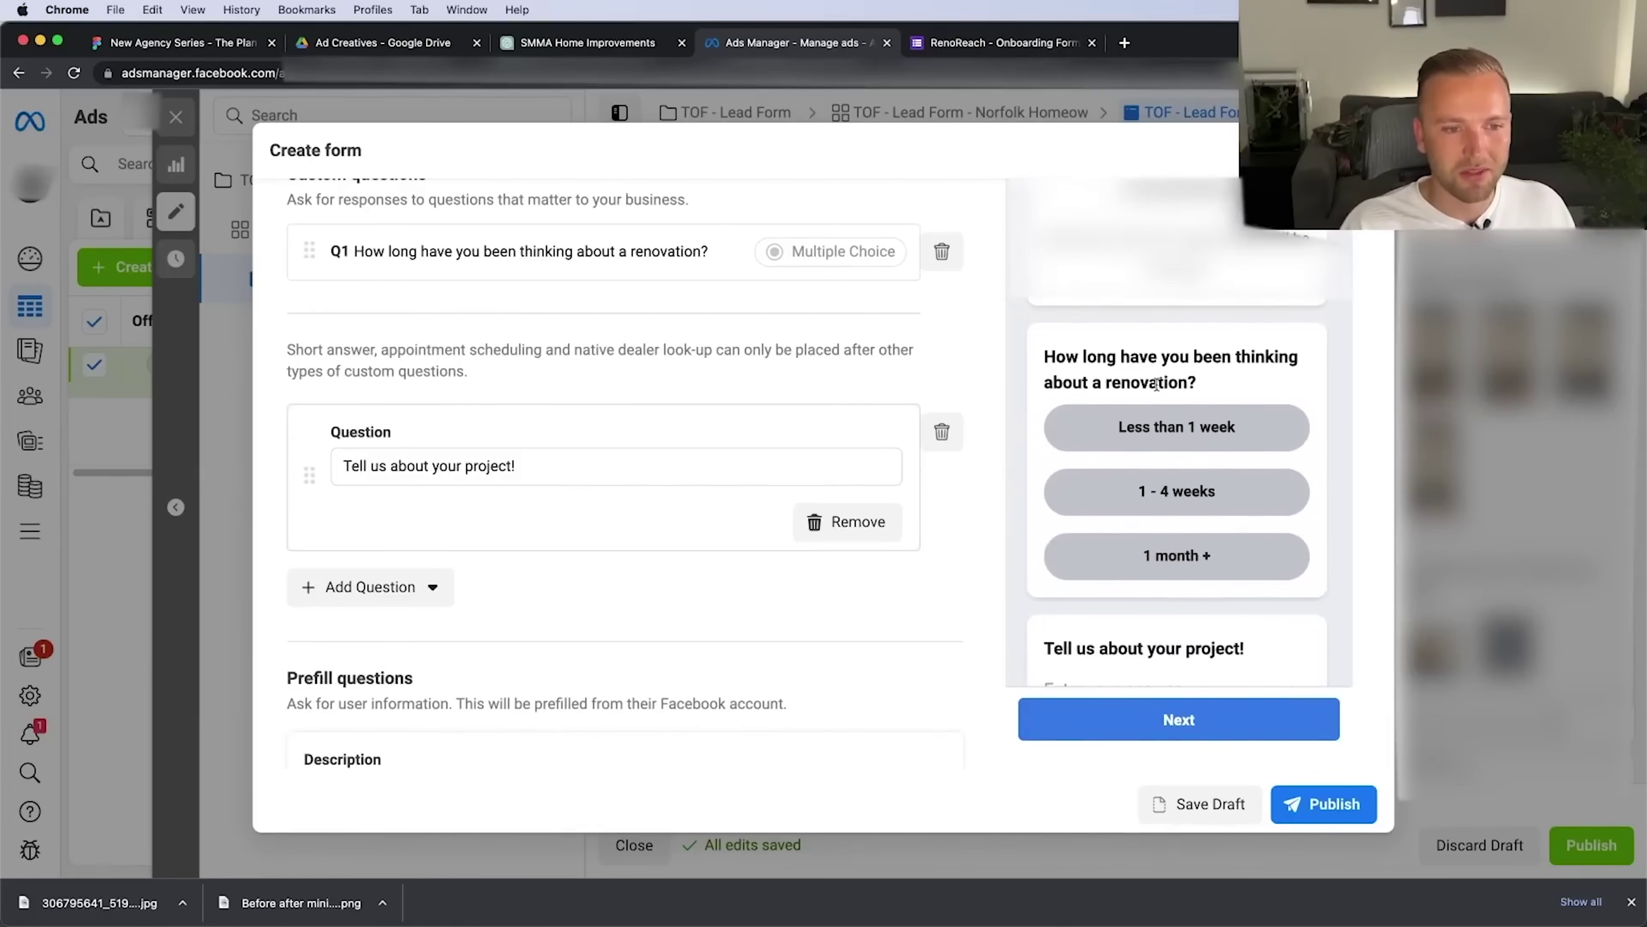
{"action": "scroll", "coordinate": [389, 583], "scroll_direction": "up", "scroll_amount": 3}
{"action": "left_click_drag", "start_coordinate": [305, 670], "coordinate": [314, 447]}
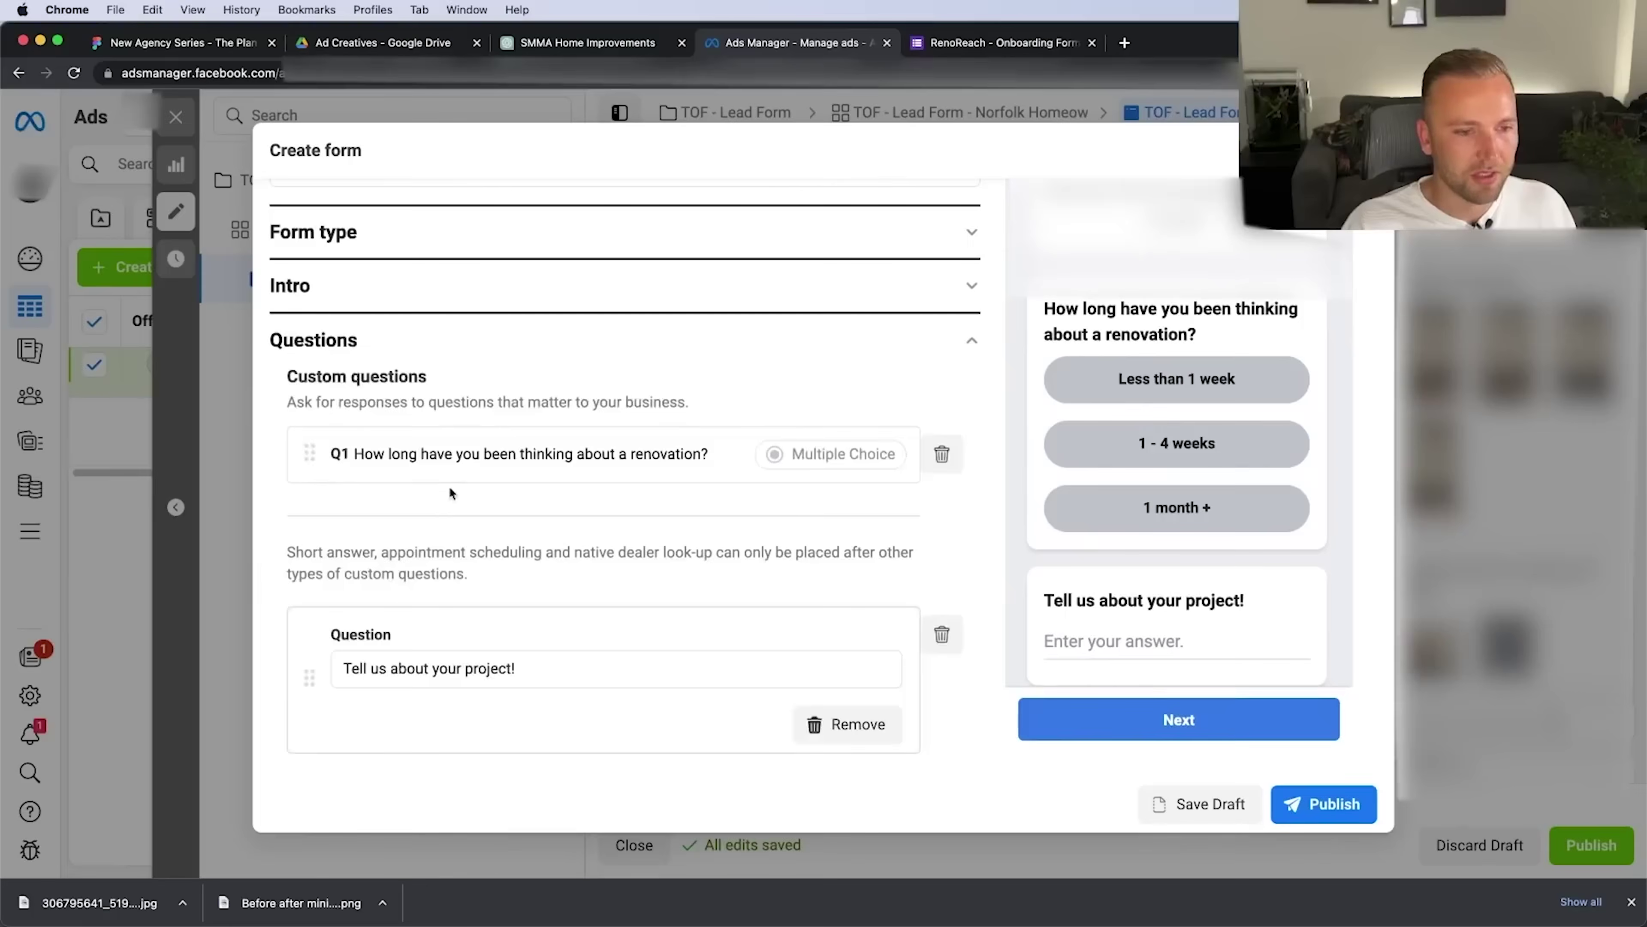
Add the Phone number contact field to the prefill questions and move Full name above Email
{"action": "scroll", "coordinate": [454, 493], "scroll_direction": "down", "scroll_amount": 5}
{"action": "left_click", "coordinate": [382, 621]}
{"action": "mouse_move", "coordinate": [389, 669]}
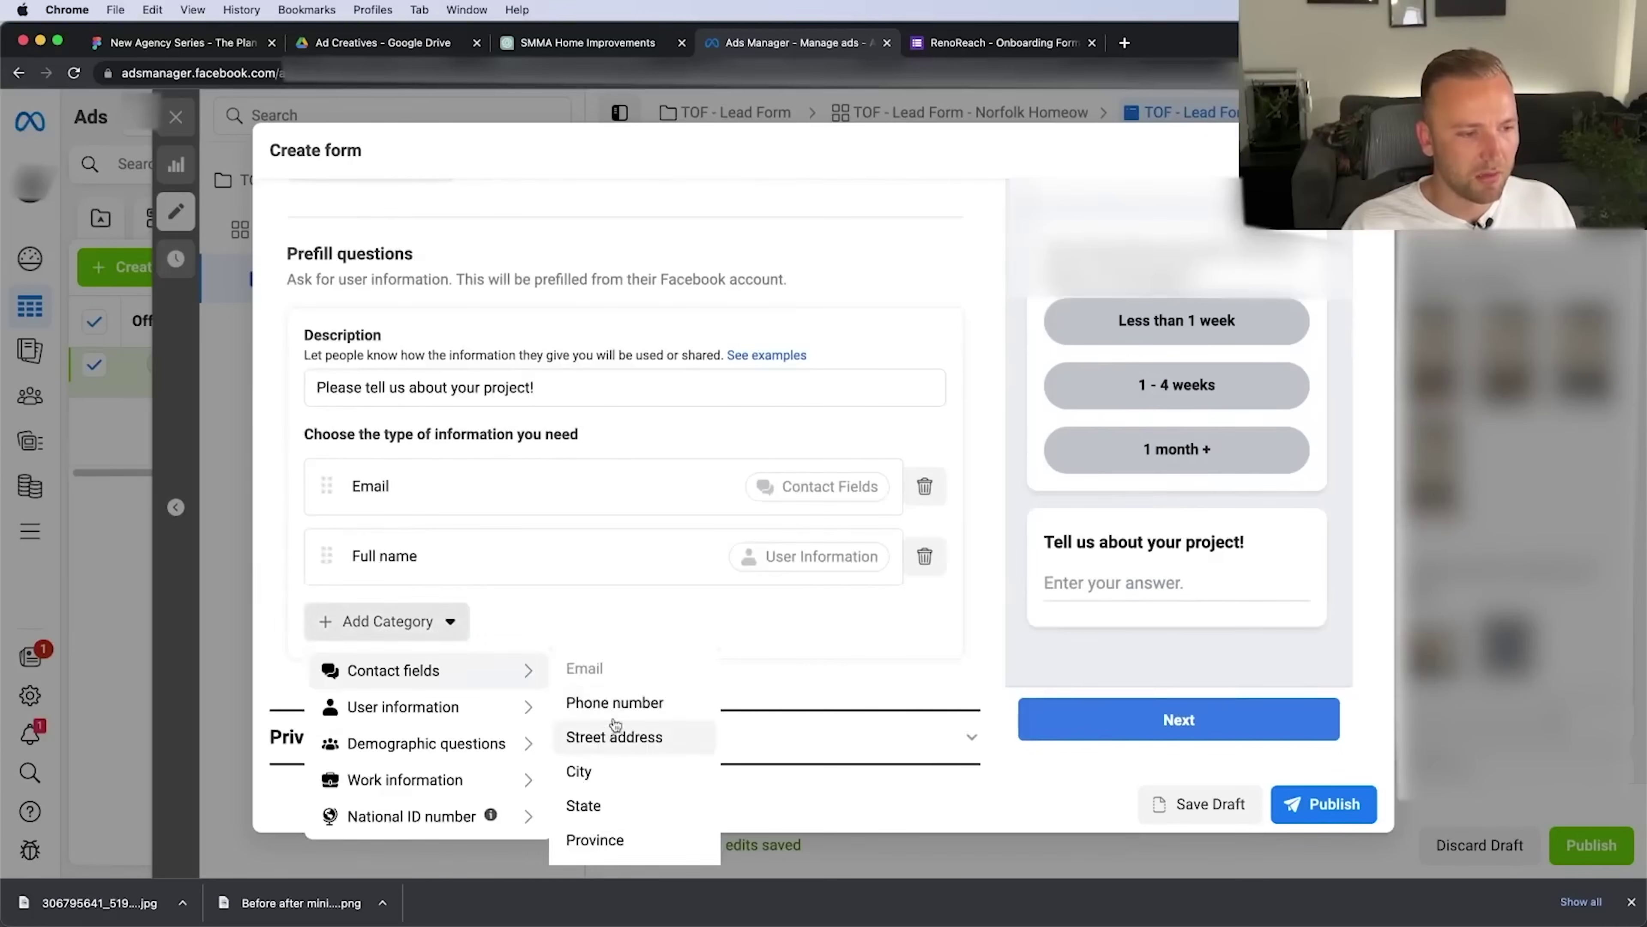
{"action": "left_click", "coordinate": [616, 701]}
{"action": "left_click_drag", "start_coordinate": [326, 555], "coordinate": [332, 463]}
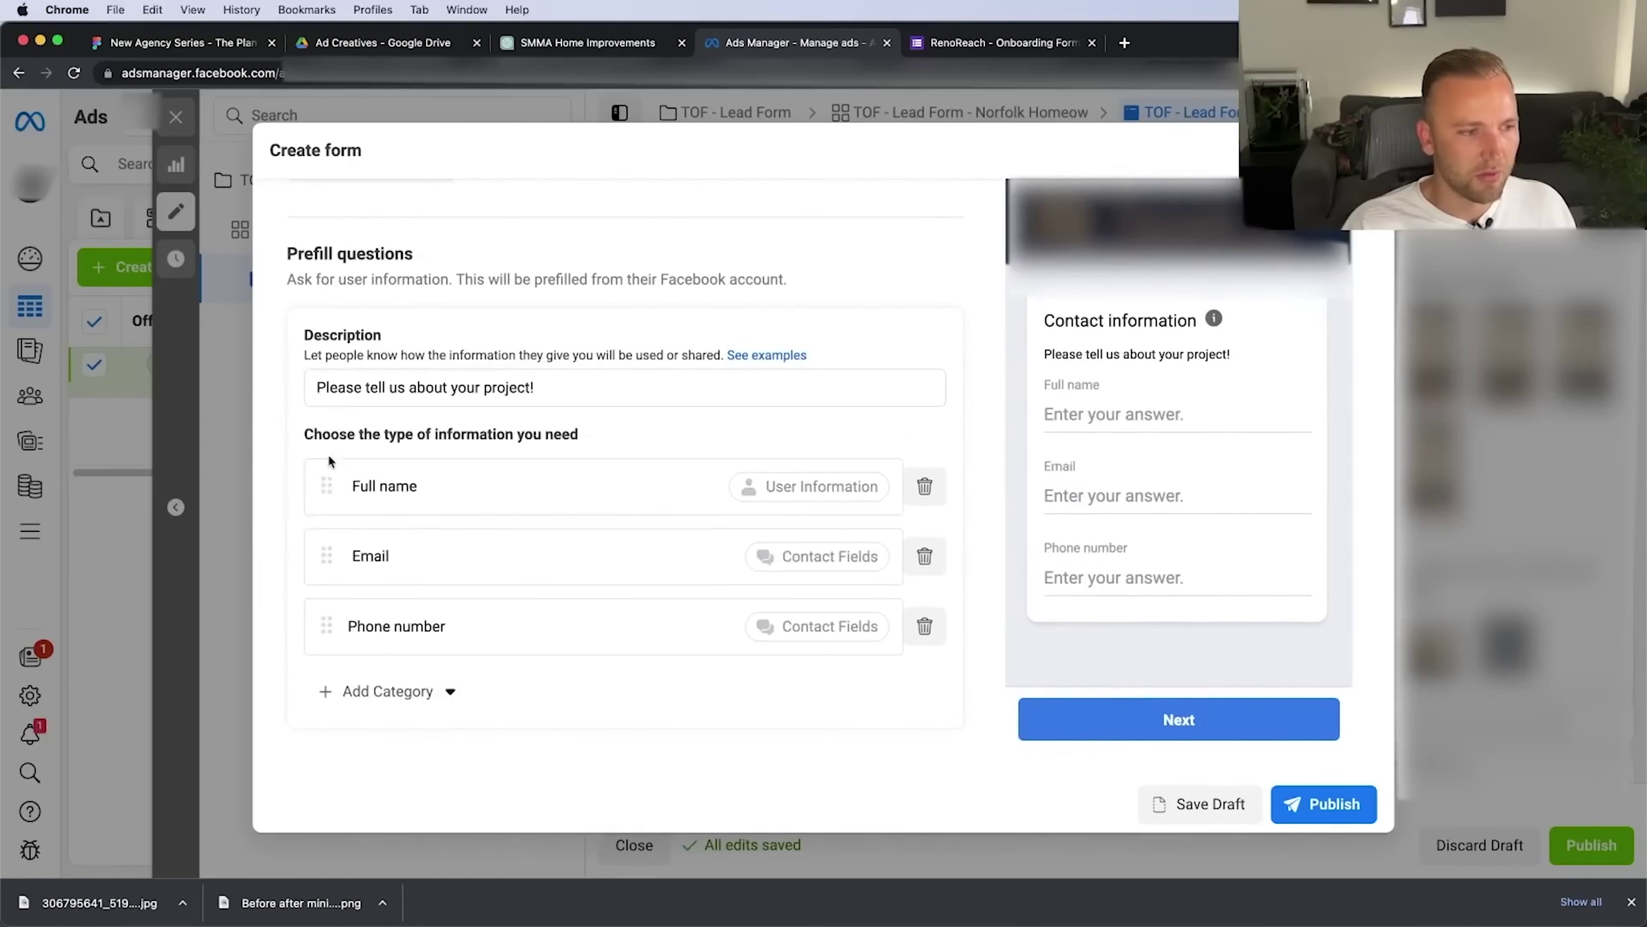
Try adding a Zip code contact field to the form's prefill questions
{"action": "scroll", "coordinate": [822, 670], "scroll_direction": "down", "scroll_amount": 3}
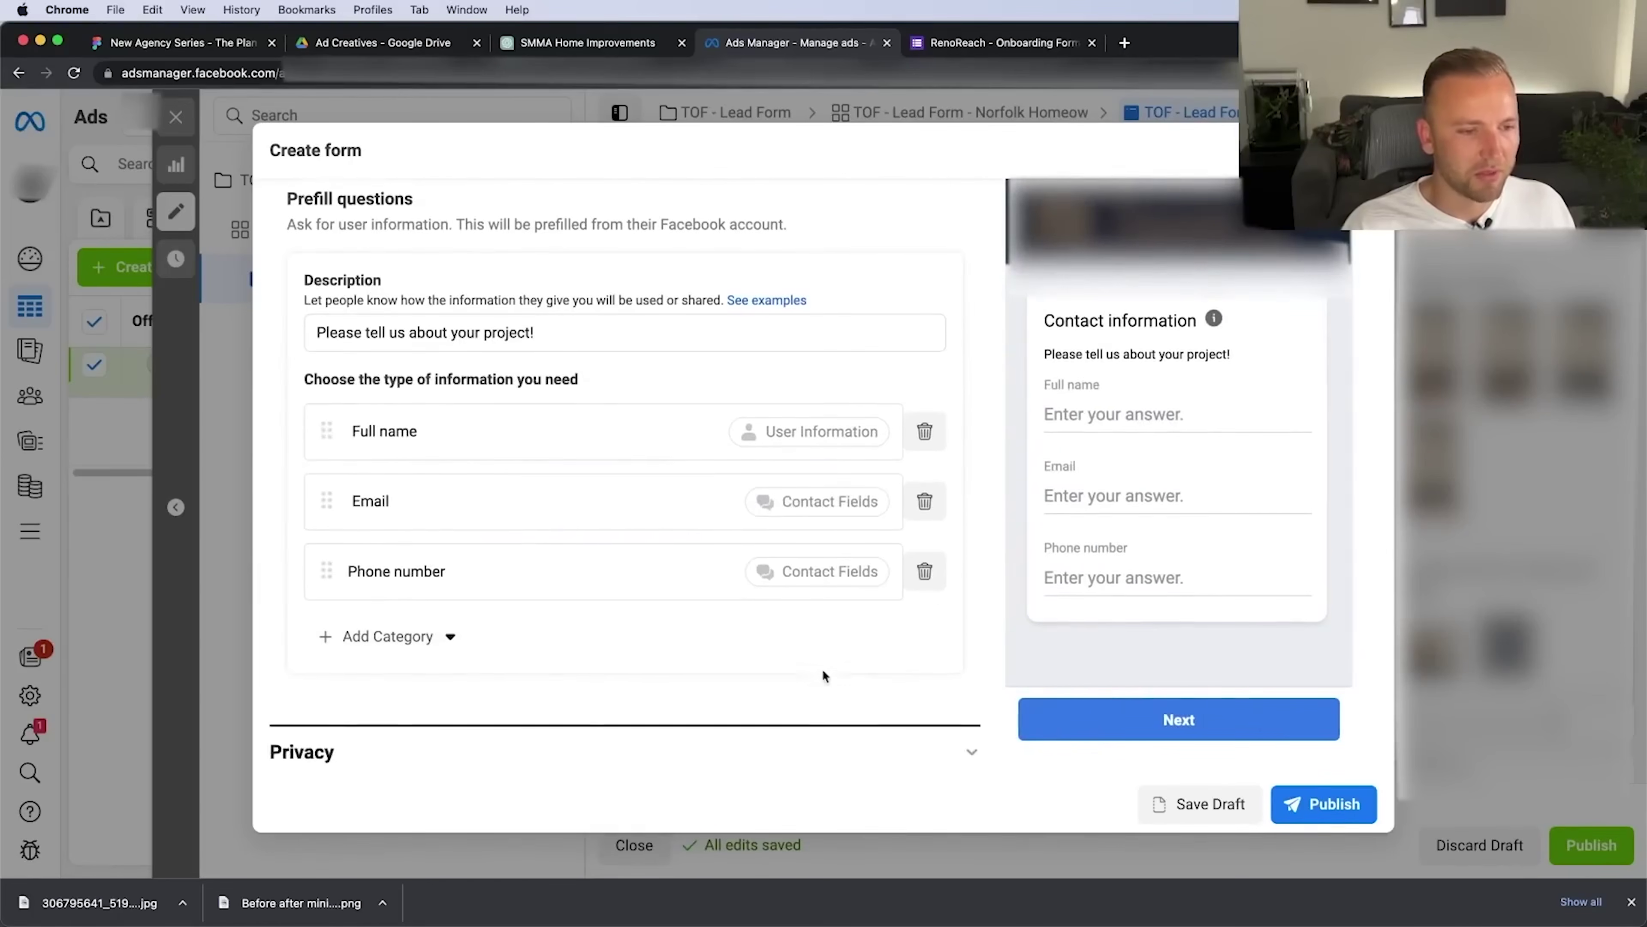
{"action": "left_click", "coordinate": [804, 686]}
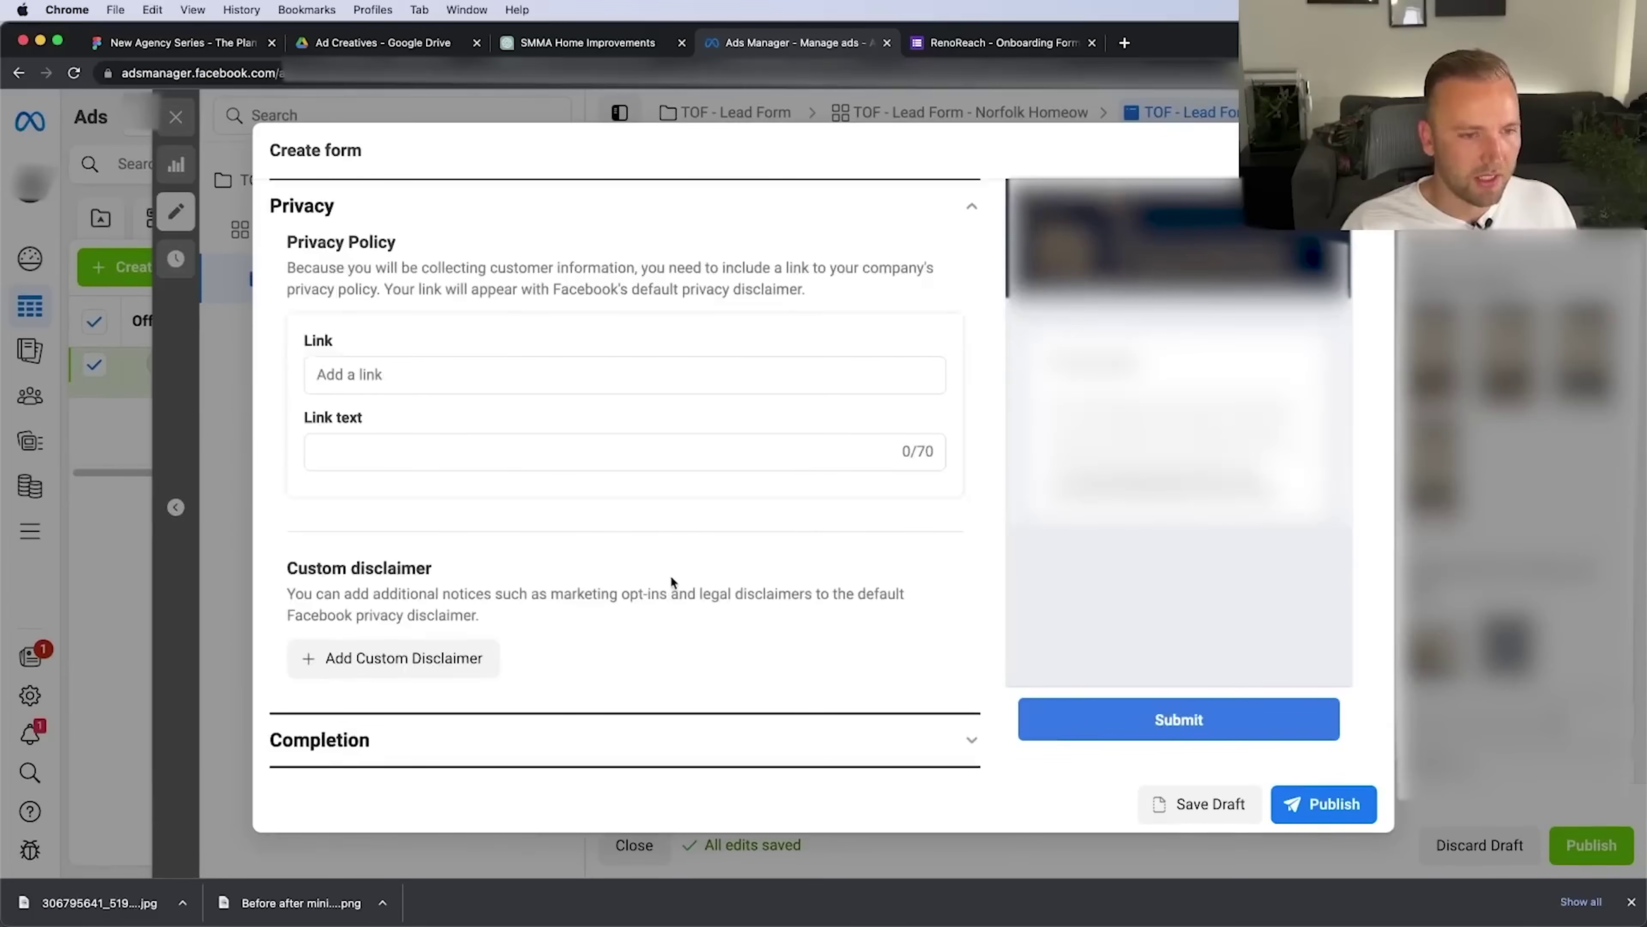
{"action": "scroll", "coordinate": [458, 463], "scroll_direction": "up", "scroll_amount": 5}
{"action": "left_click", "coordinate": [499, 380]}
{"action": "scroll", "coordinate": [467, 567], "scroll_direction": "down", "scroll_amount": 5}
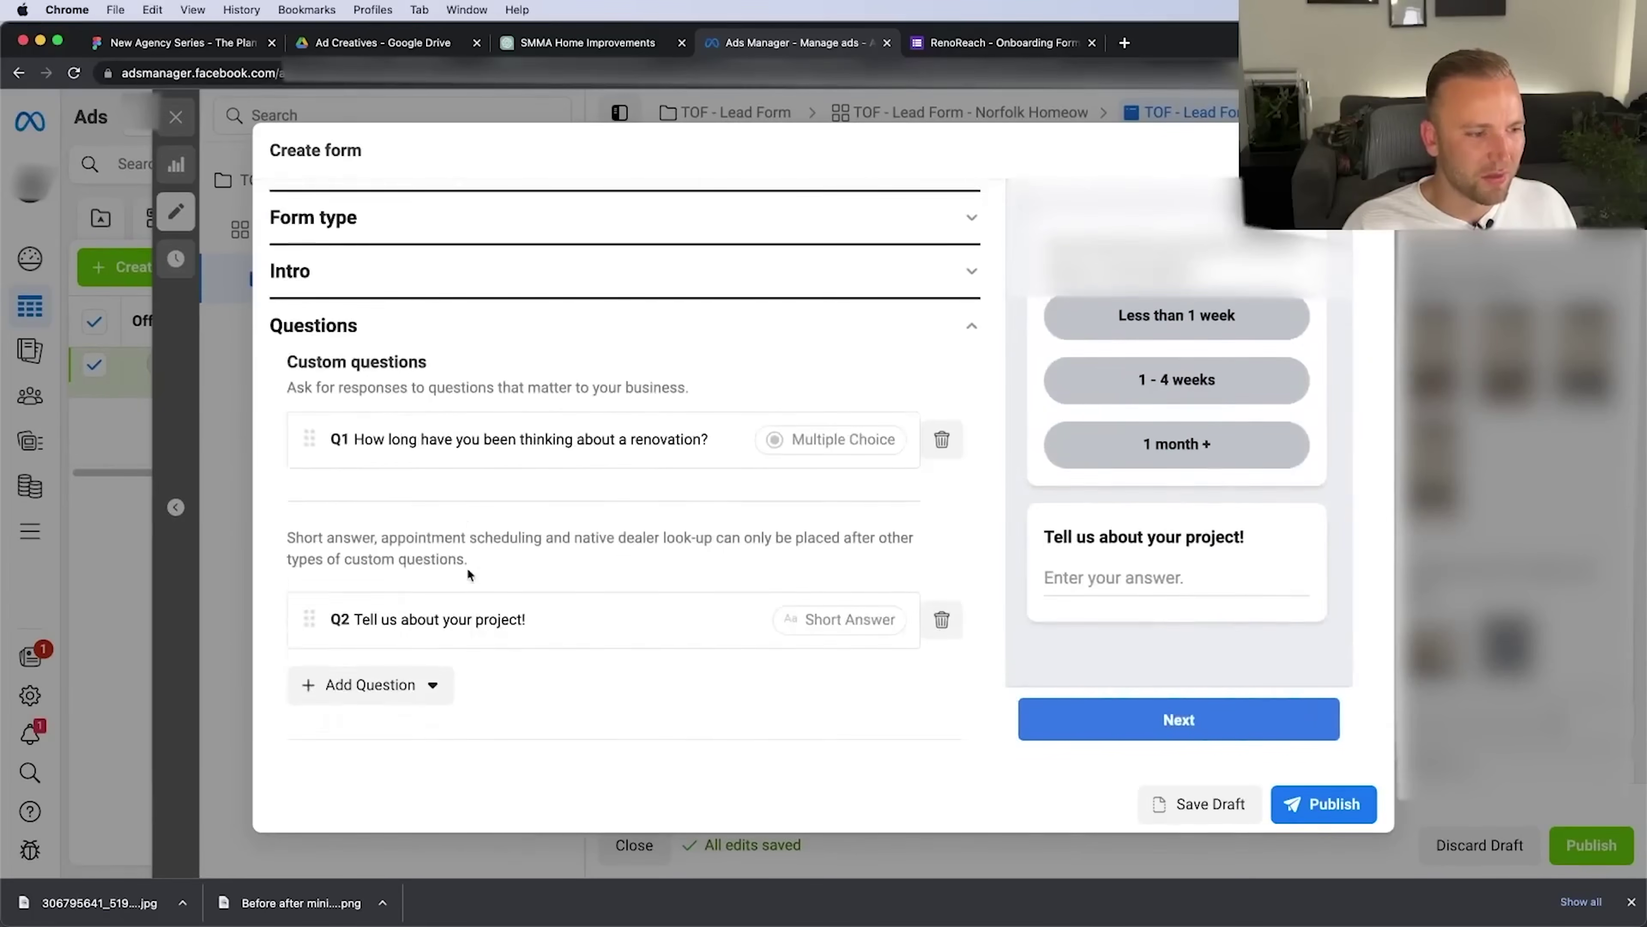
{"action": "scroll", "coordinate": [467, 567], "scroll_direction": "down", "scroll_amount": 5}
{"action": "left_click", "coordinate": [388, 623]}
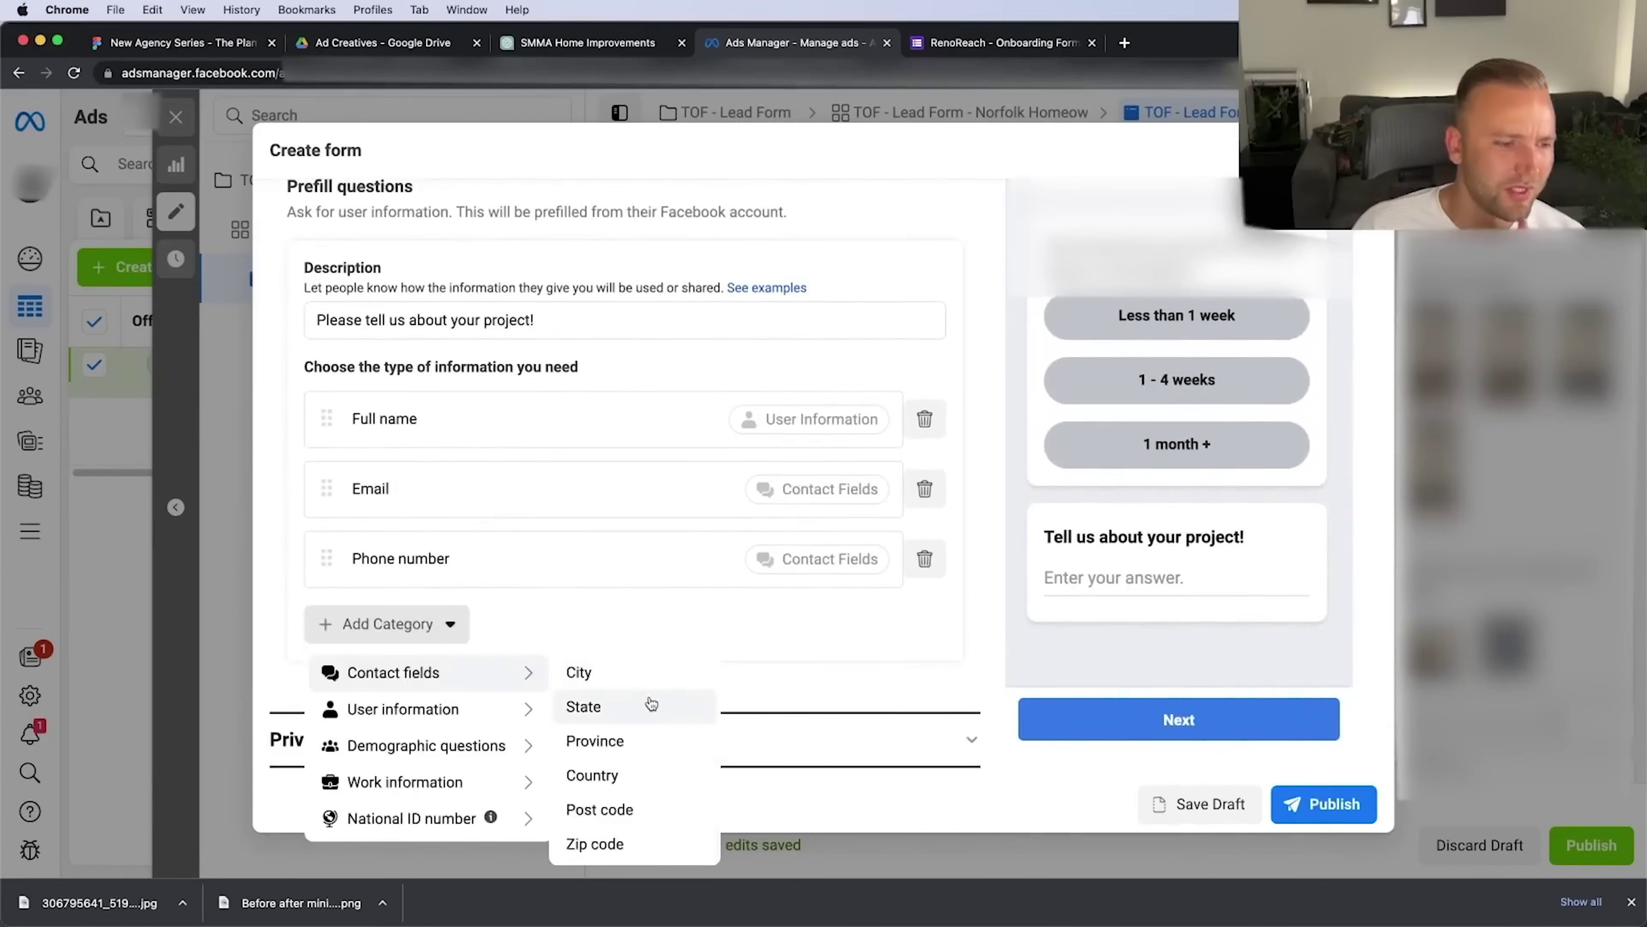
{"action": "left_click", "coordinate": [594, 843]}
{"action": "left_click", "coordinate": [925, 628]}
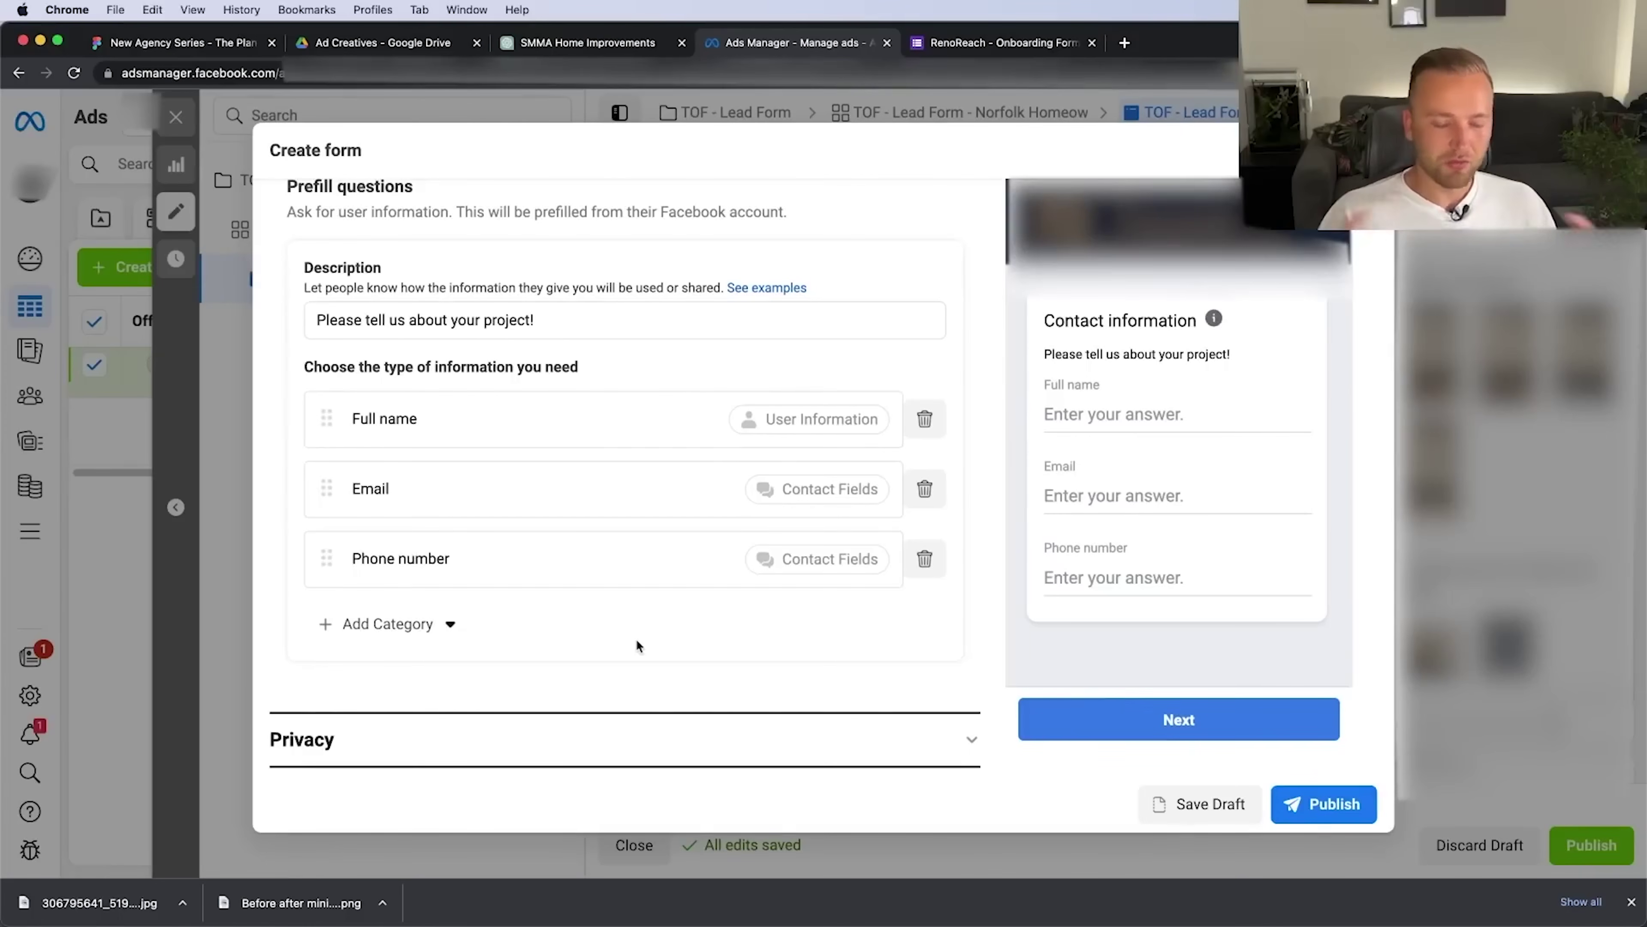
Begin the privacy policy link in the form's privacy settings with "www"
{"action": "scroll", "coordinate": [622, 519], "scroll_direction": "up", "scroll_amount": 5}
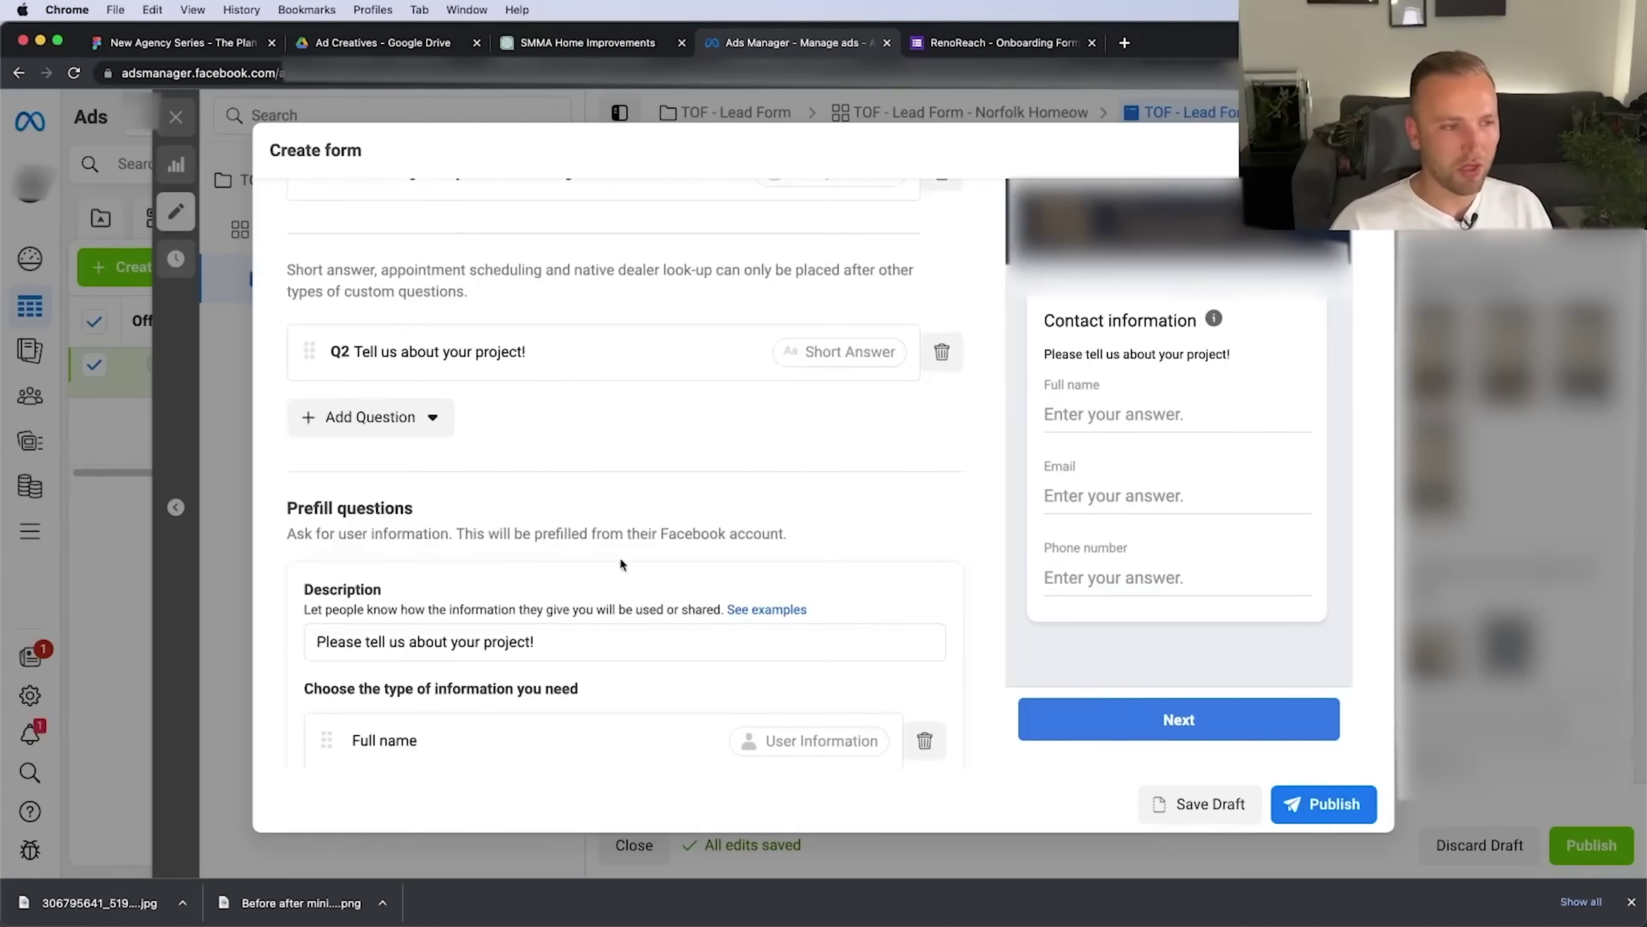
{"action": "scroll", "coordinate": [454, 344], "scroll_direction": "up", "scroll_amount": 3}
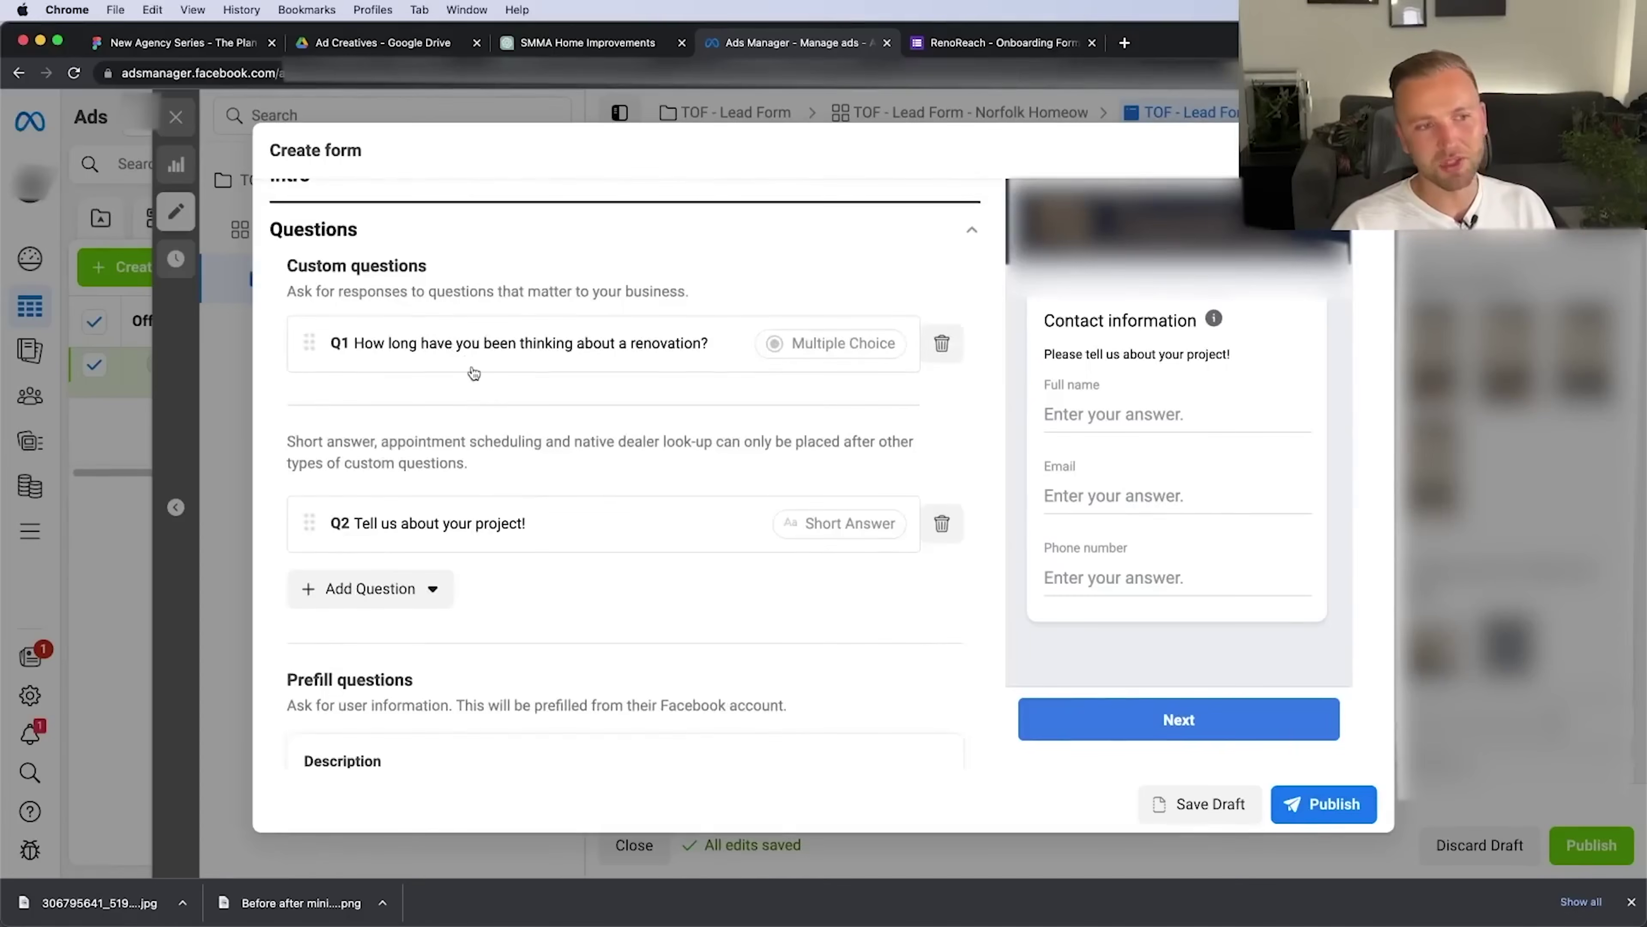
{"action": "scroll", "coordinate": [707, 493], "scroll_direction": "down", "scroll_amount": 5}
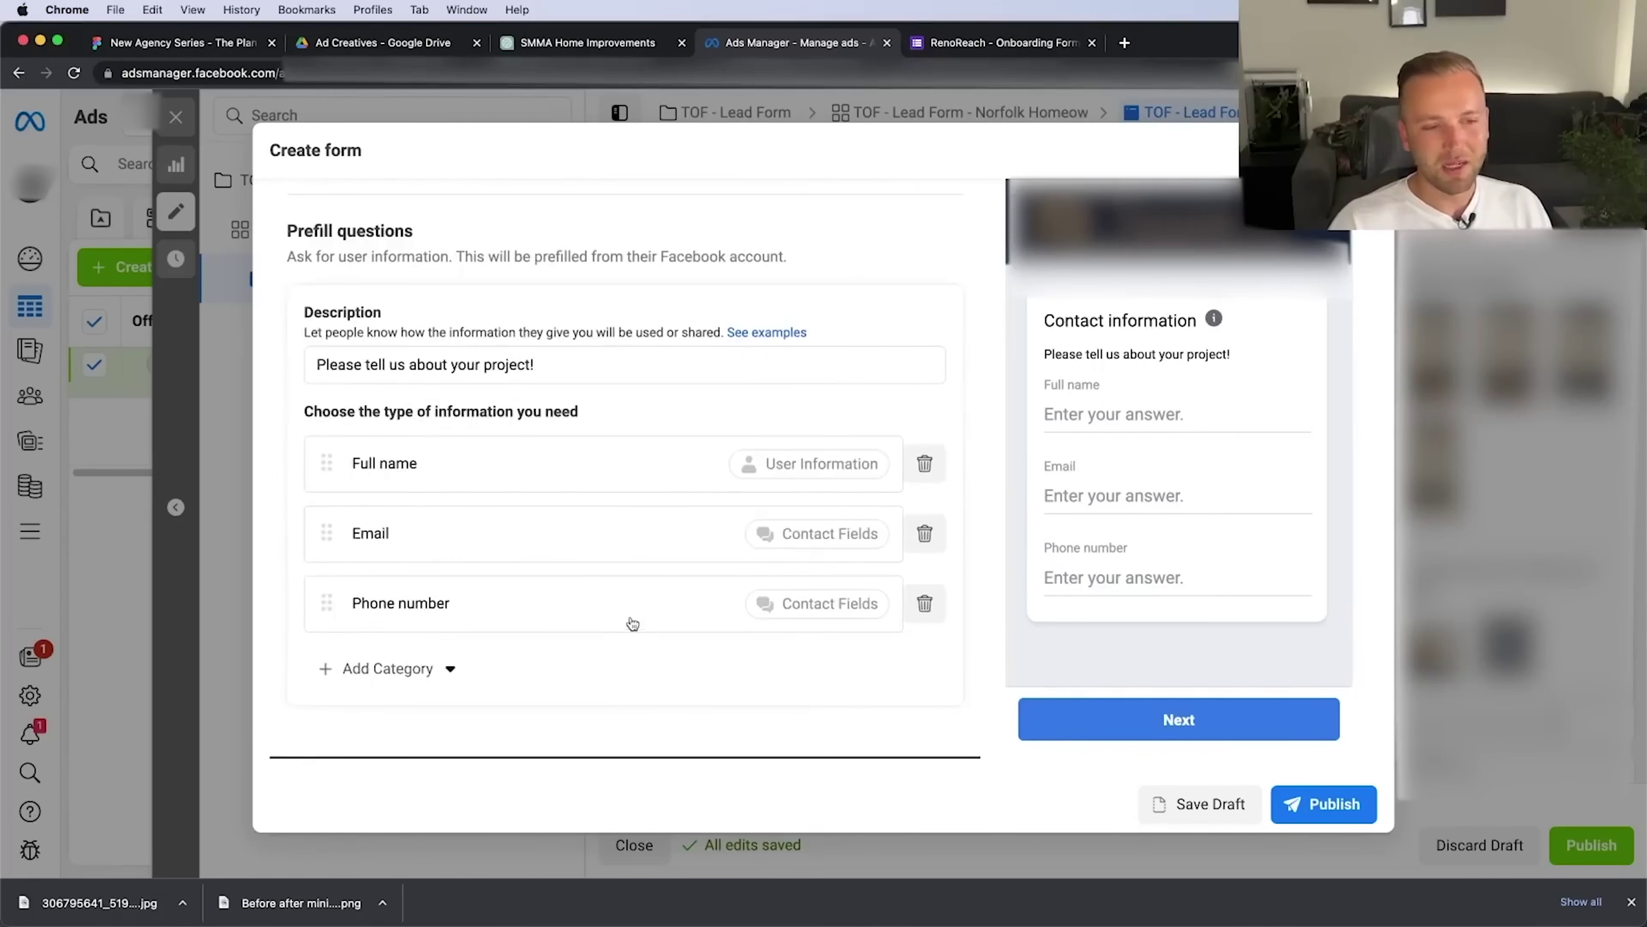
{"action": "scroll", "coordinate": [619, 668], "scroll_direction": "down", "scroll_amount": 1}
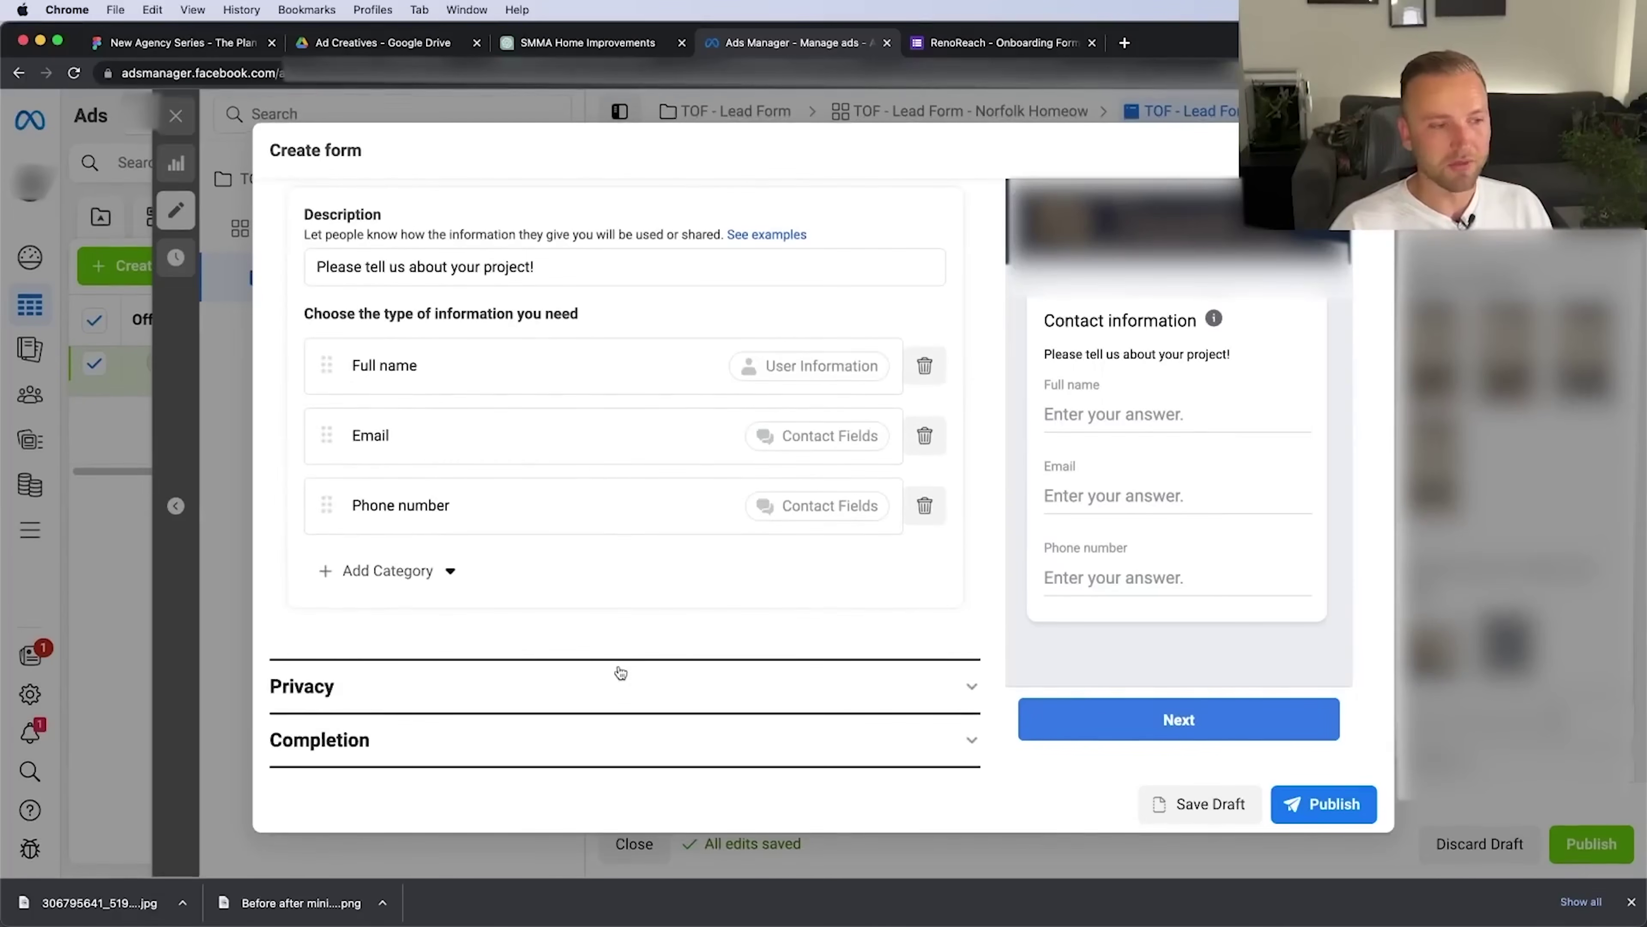
{"action": "left_click", "coordinate": [573, 691]}
{"action": "left_click", "coordinate": [417, 380]}
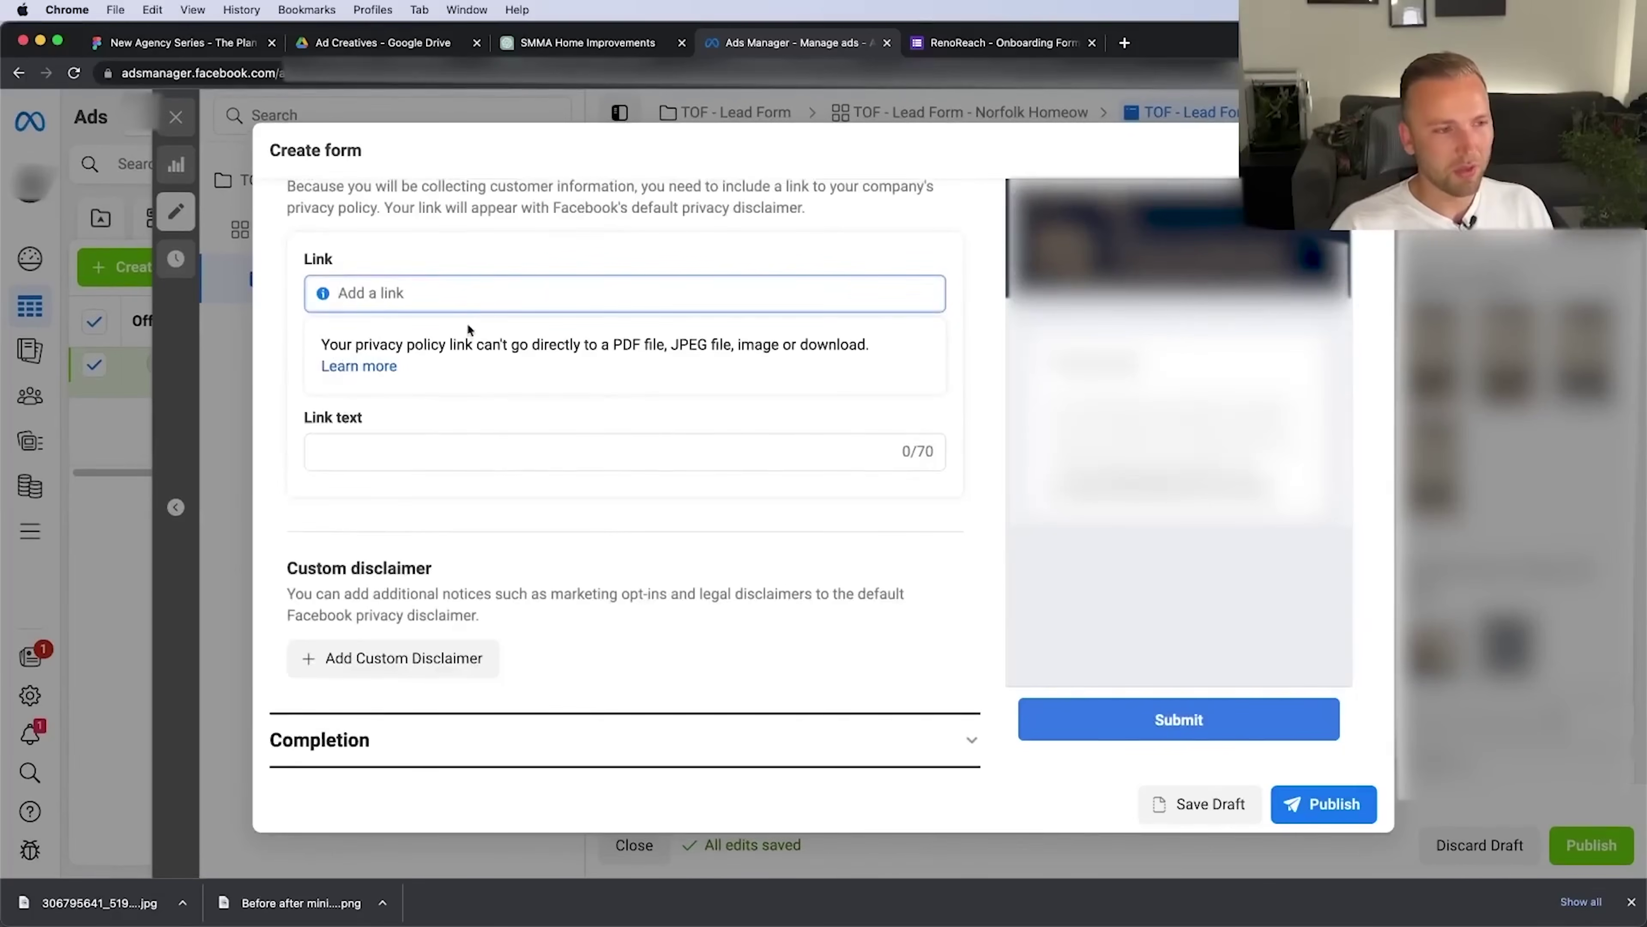
{"action": "scroll", "coordinate": [476, 301], "scroll_direction": "up", "scroll_amount": 1}
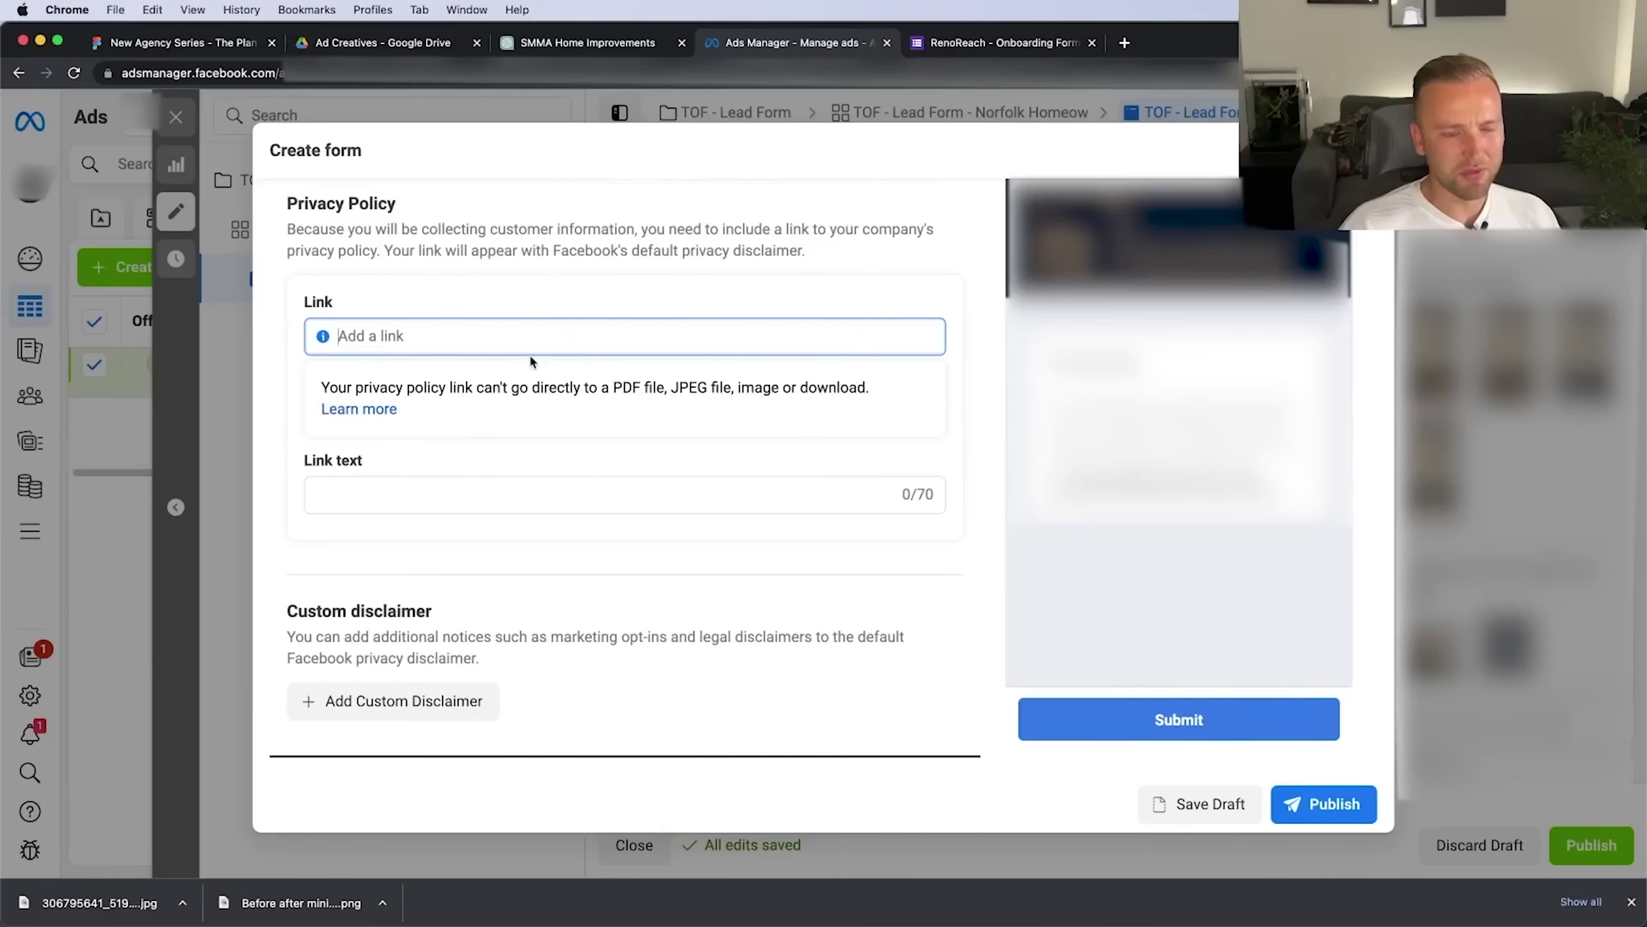
{"action": "type", "text": "www"}
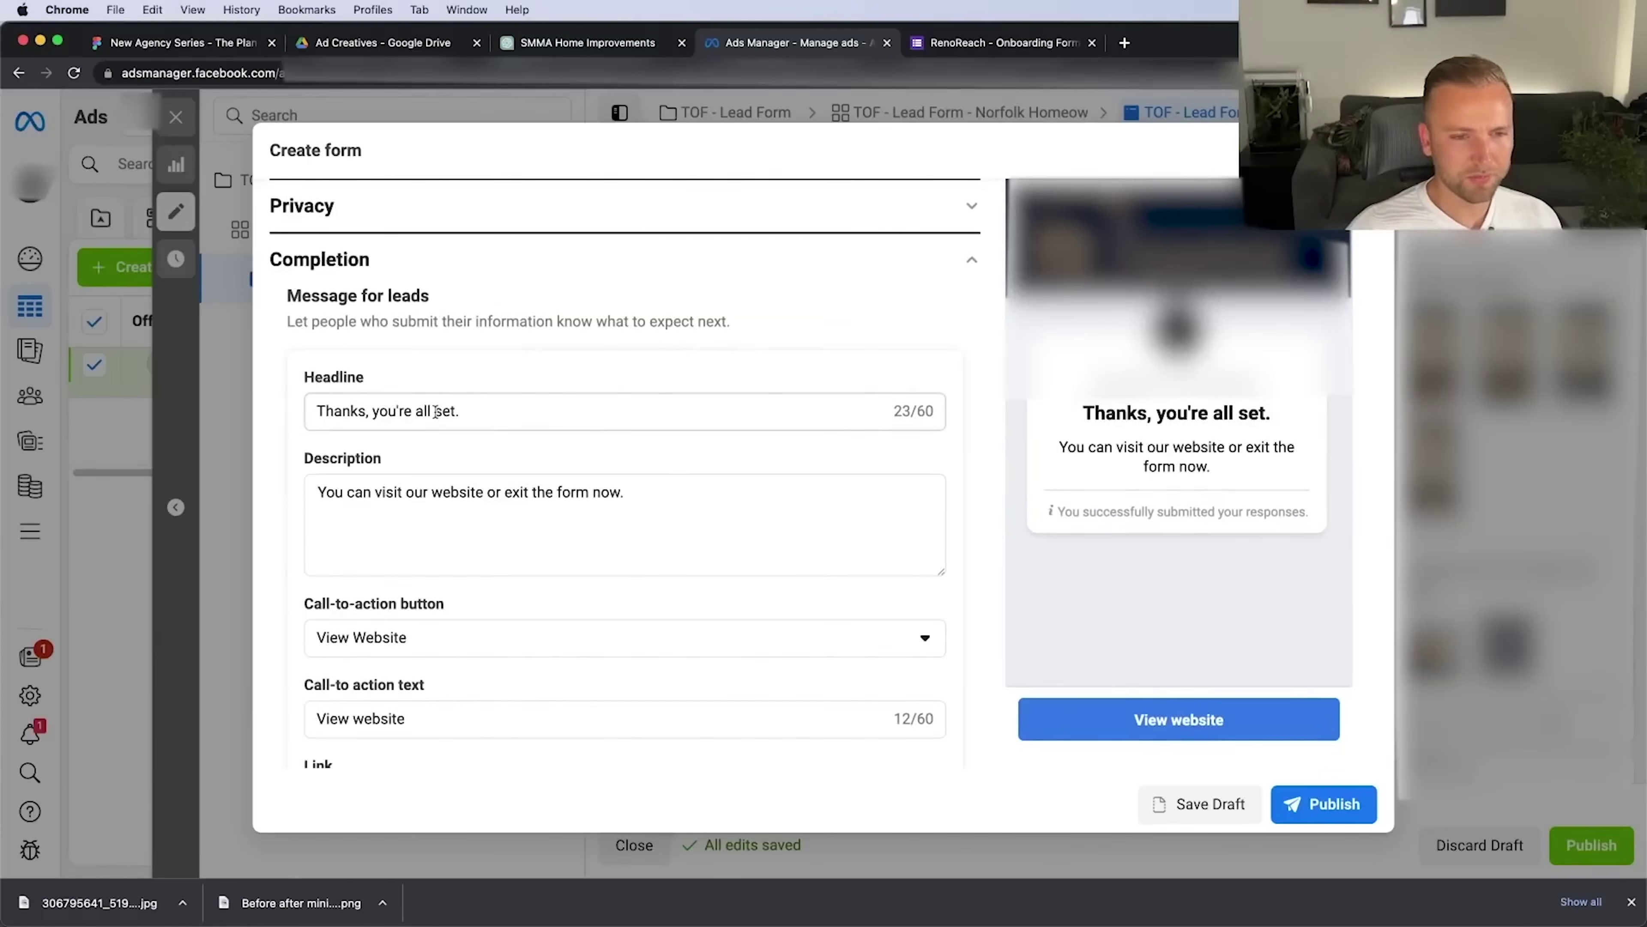
Set the completion headline to "Thanks for submitting!" and description to "Our team will be in touch within 24hrs to arrange your design consultation."
{"action": "triple_click", "coordinate": [436, 411]}
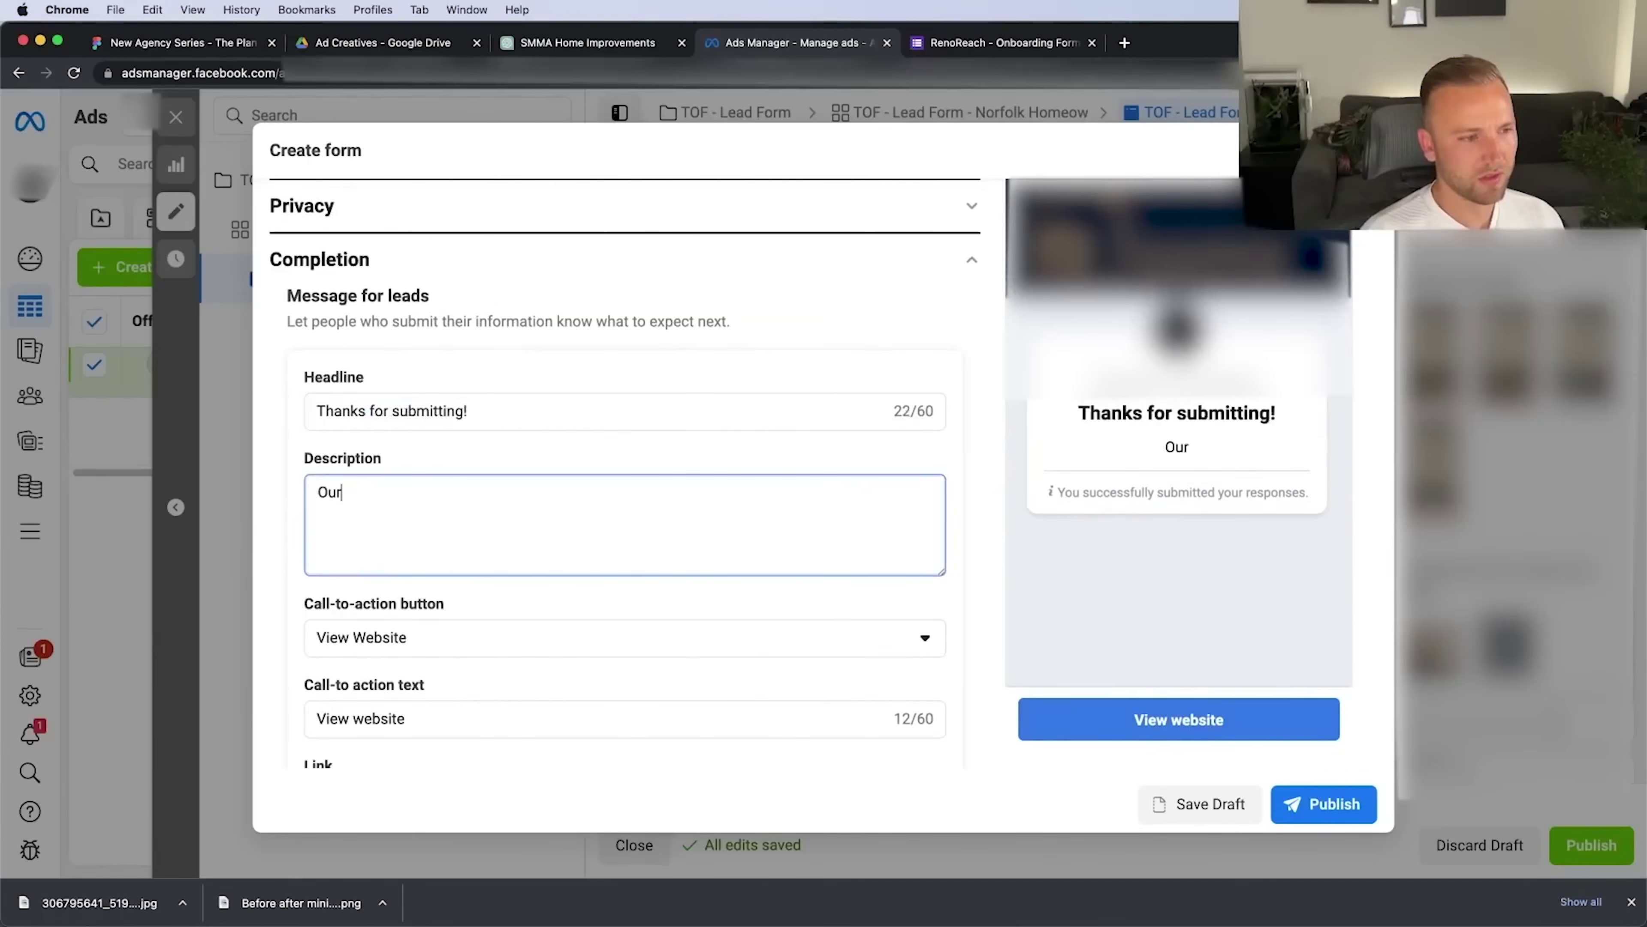
{"action": "type", "text": "team will "}
{"action": "type", "text": "be in touch within "}
{"action": "type", "text": "24hrs to disuc"}
{"action": "key", "text": "BackSpace"}
{"action": "key", "text": "BackSpace"}
{"action": "key", "text": "BackSpace"}
{"action": "key", "text": "BackSpace"}
{"action": "key", "text": "BackSpace"}
{"action": "type", "text": "arrange your design consultation"}
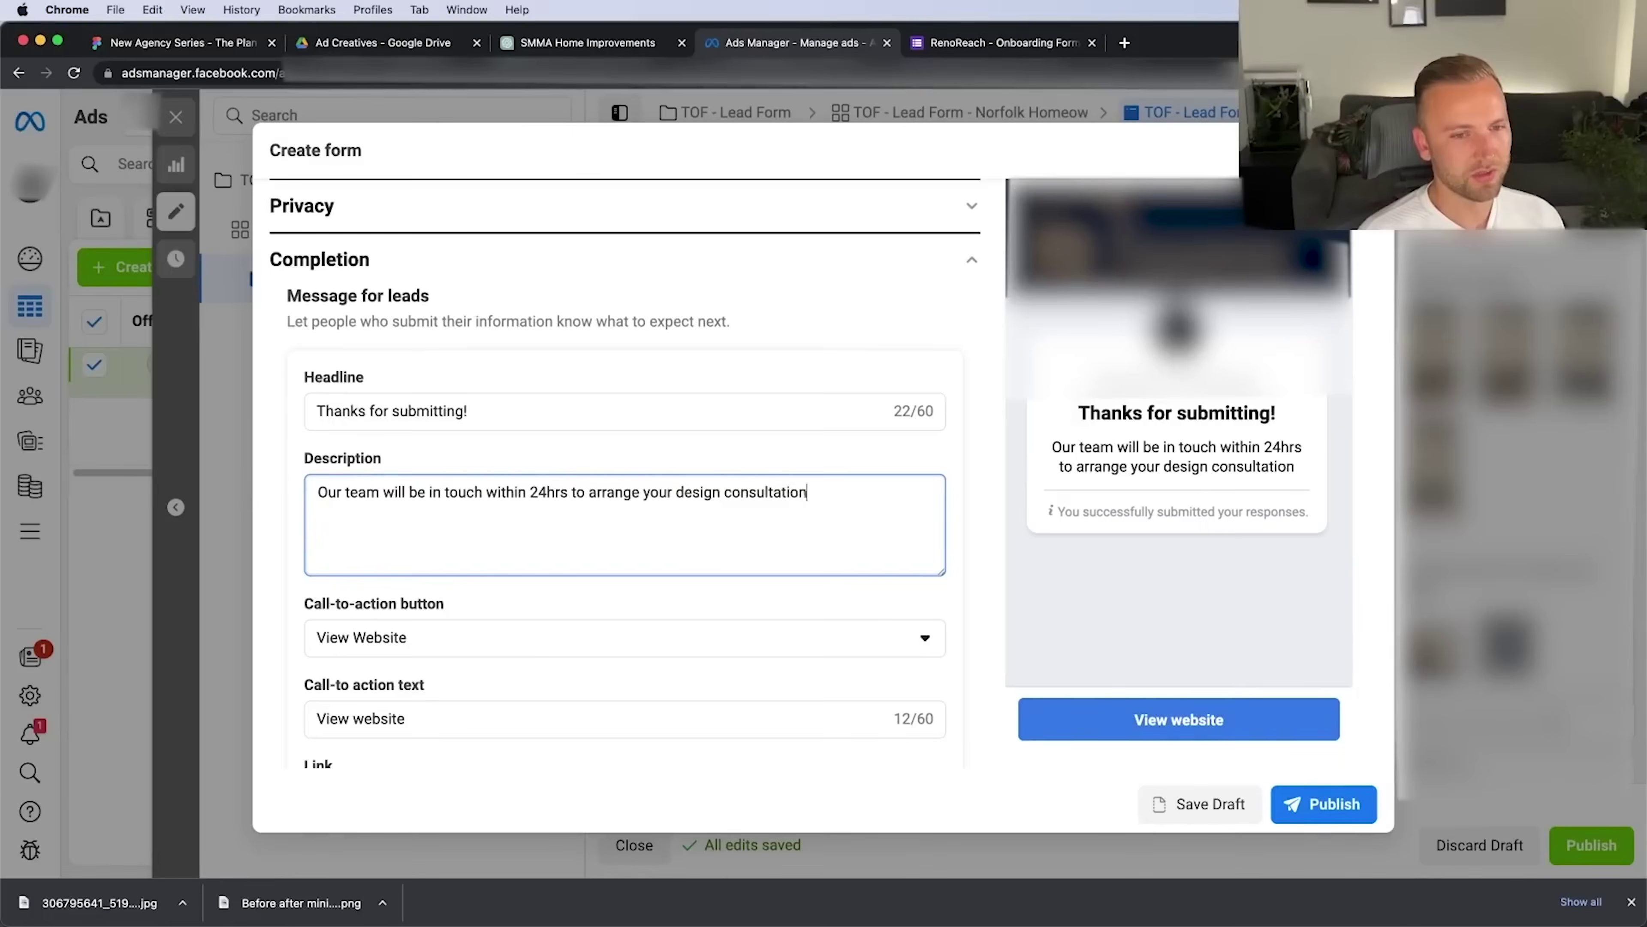
{"action": "type", "text": "."}
Try Call Business as the completion page's call-to-action button and switch it back to View Website
{"action": "scroll", "coordinate": [496, 529], "scroll_direction": "down", "scroll_amount": 3}
{"action": "left_click", "coordinate": [497, 529]}
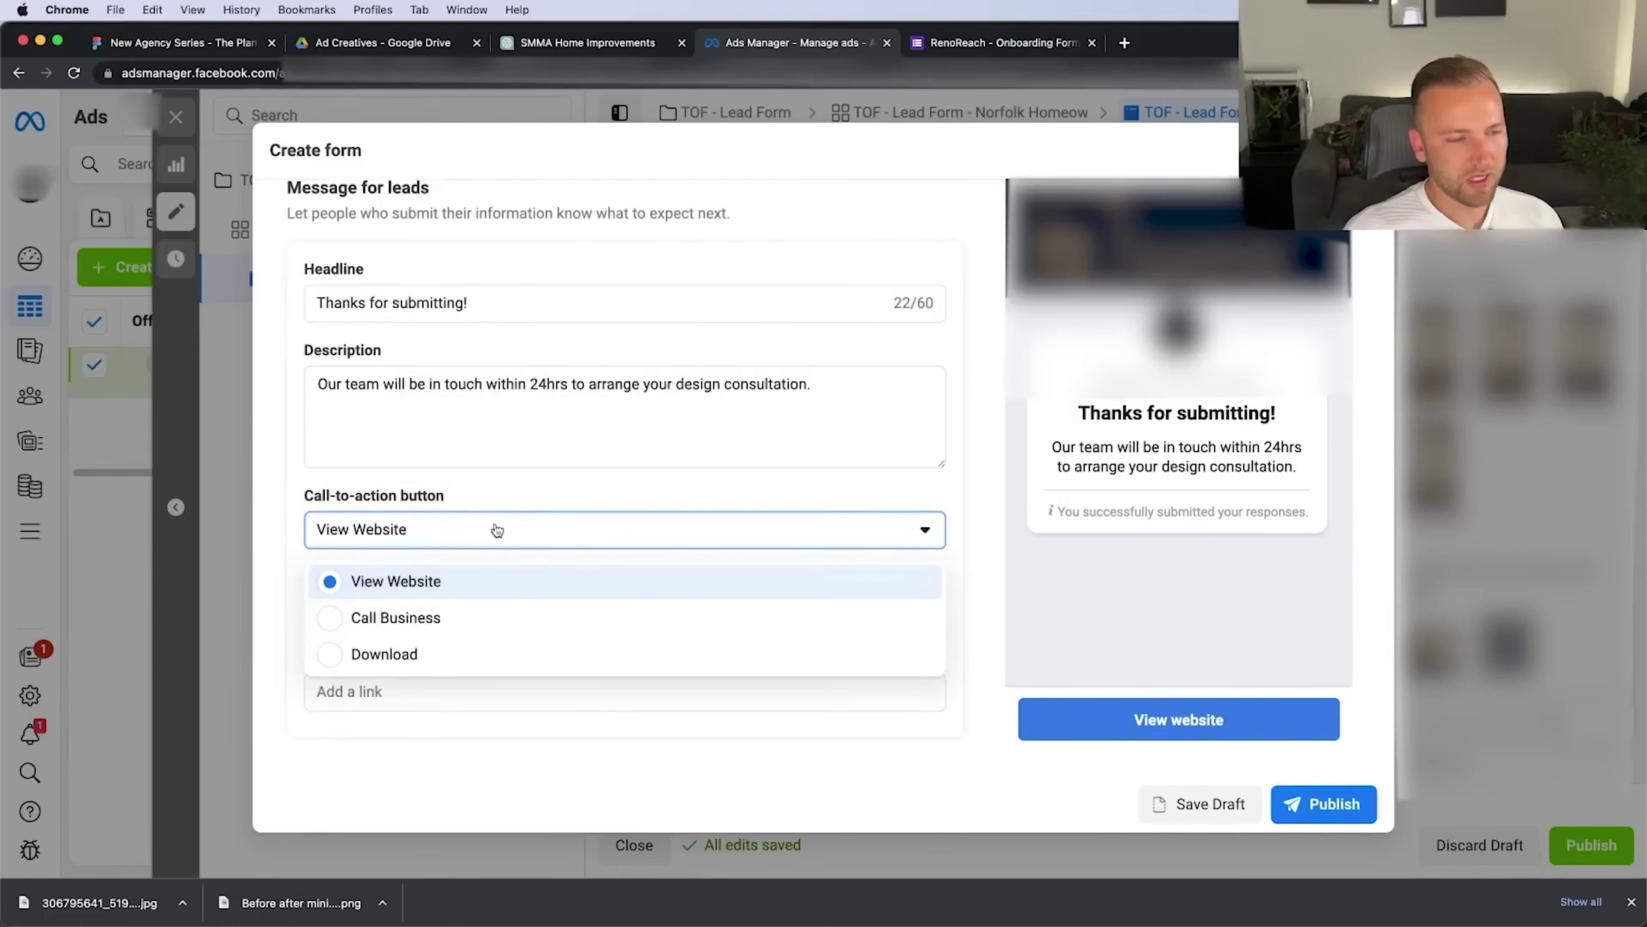
{"action": "left_click", "coordinate": [479, 624]}
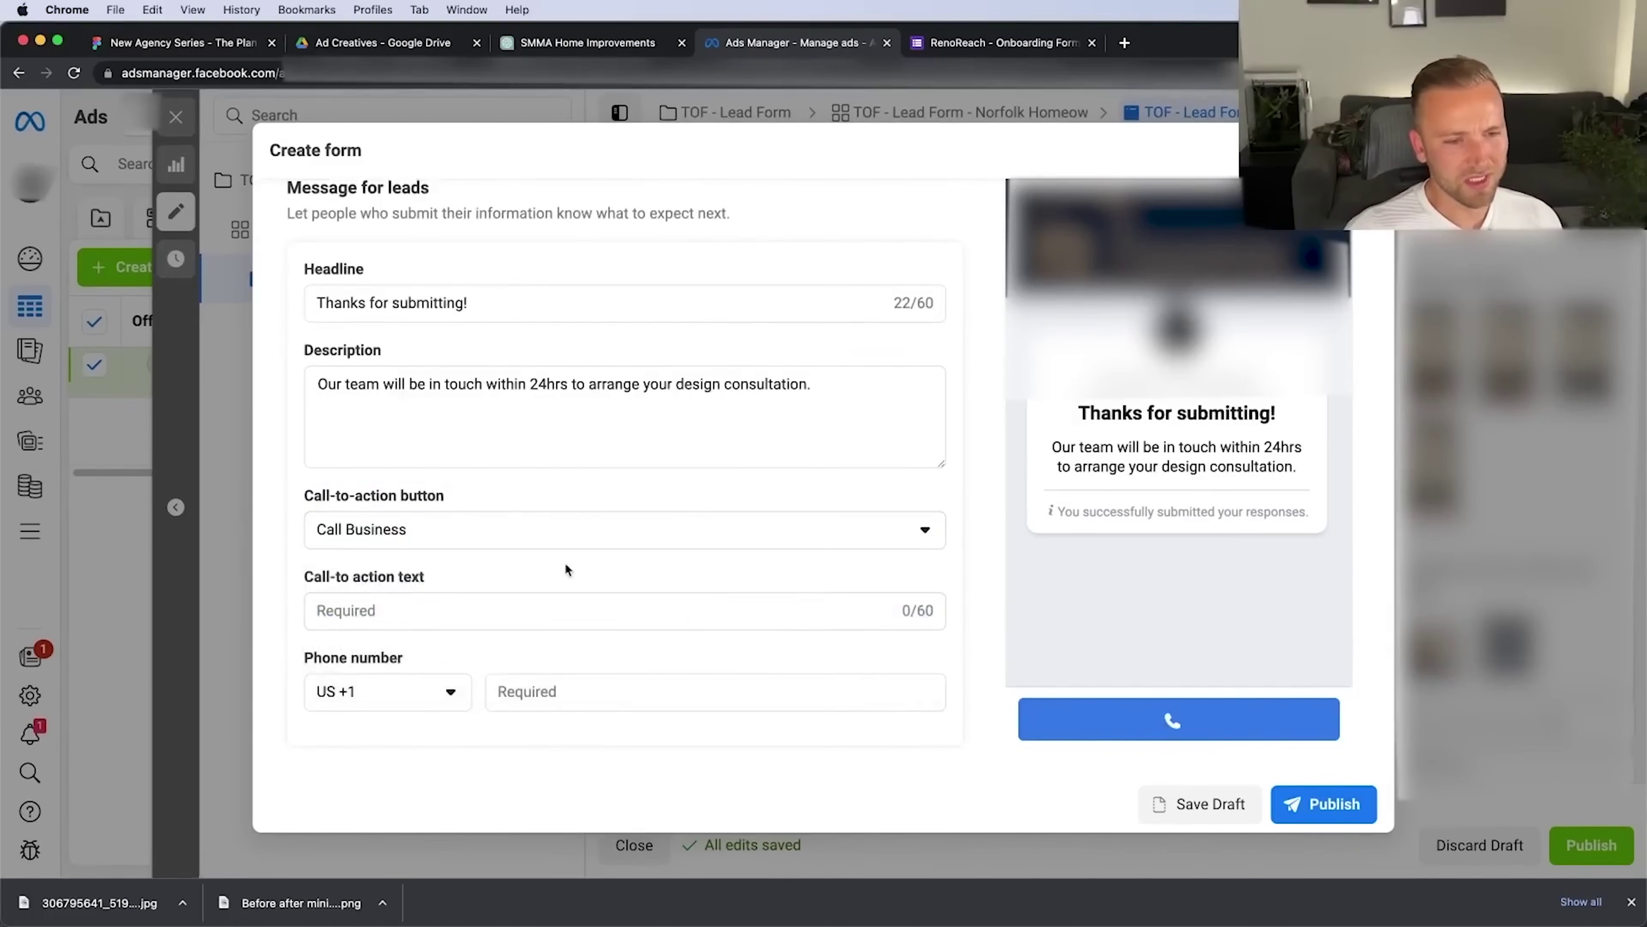
{"action": "left_click", "coordinate": [534, 531]}
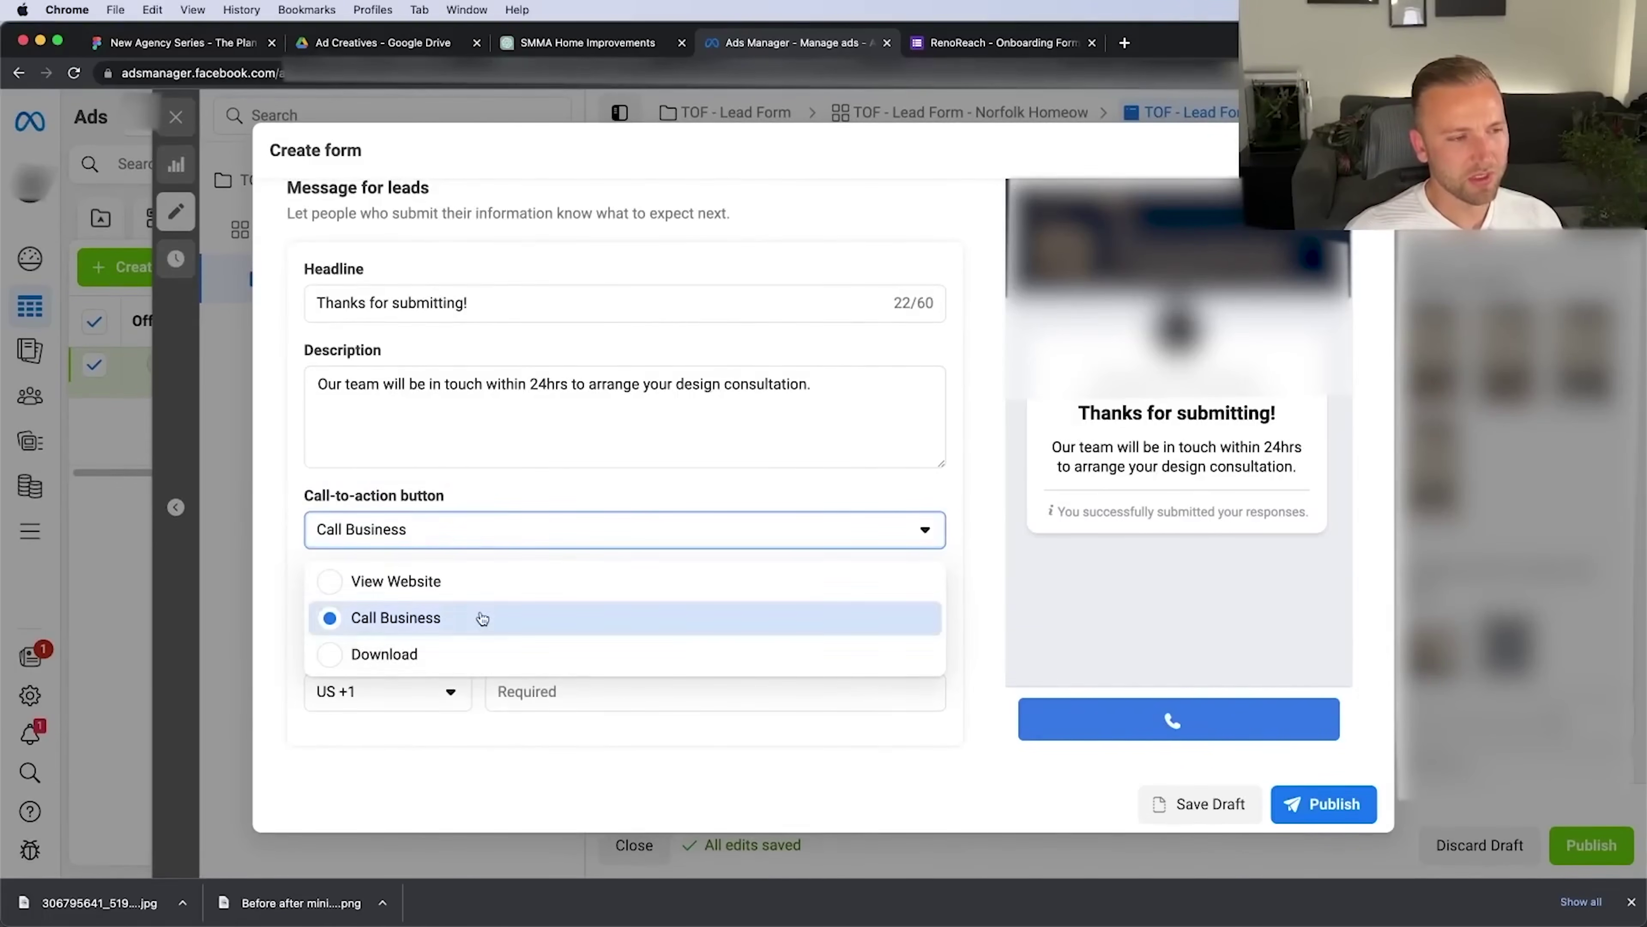
{"action": "left_click", "coordinate": [457, 620]}
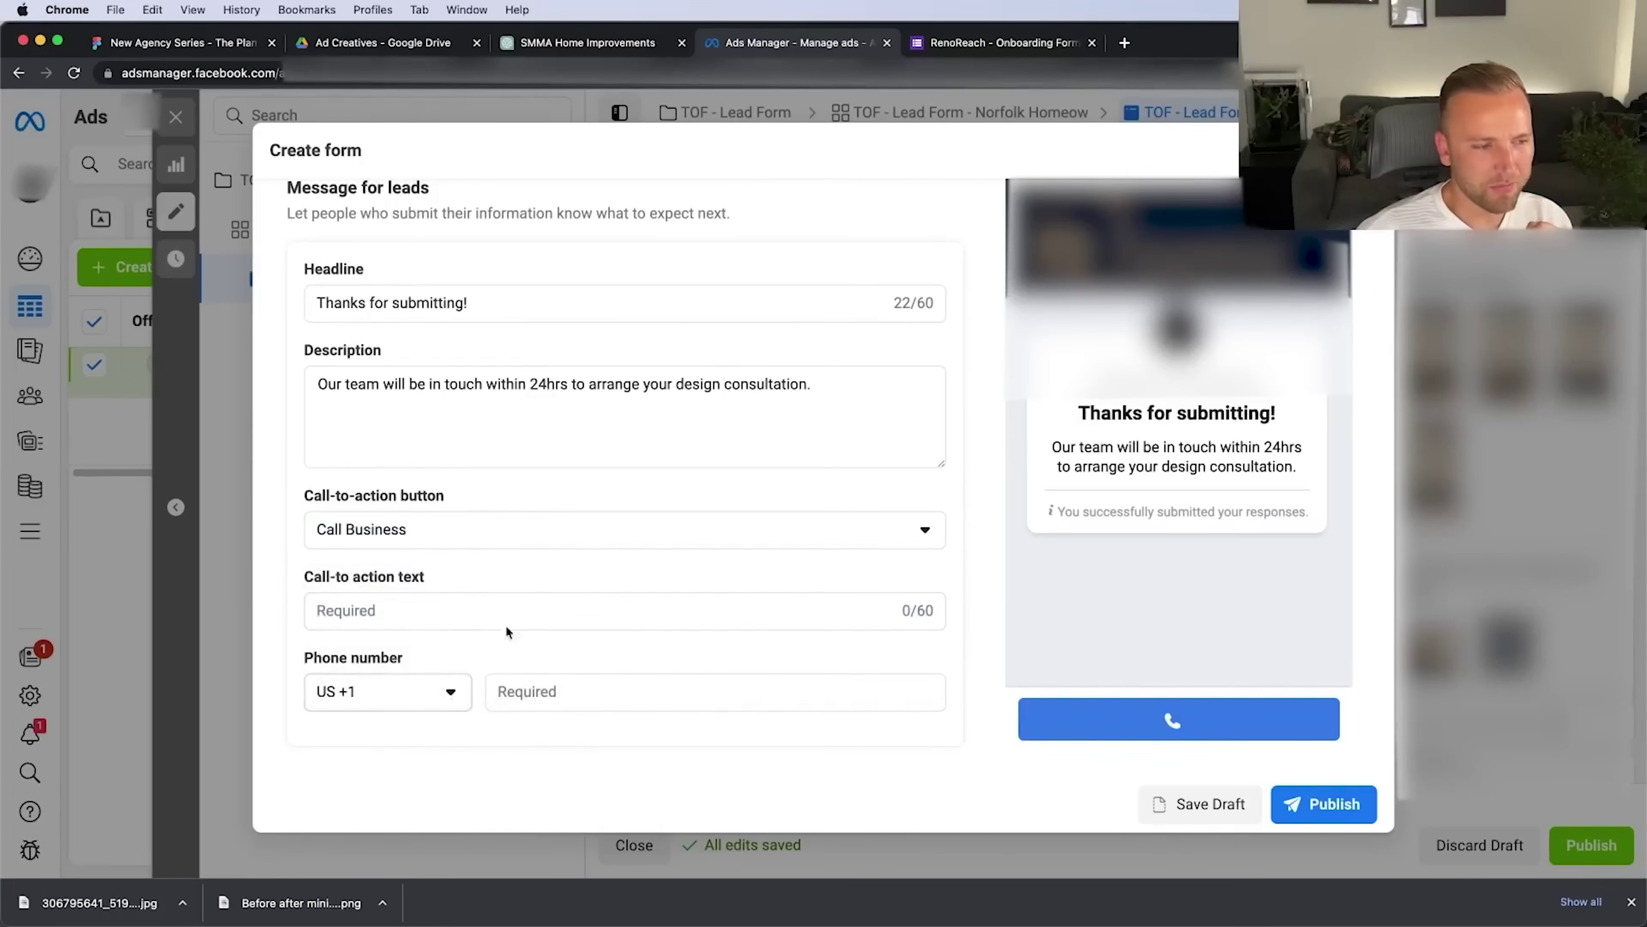
{"action": "left_click", "coordinate": [457, 686]}
{"action": "left_click", "coordinate": [757, 587]}
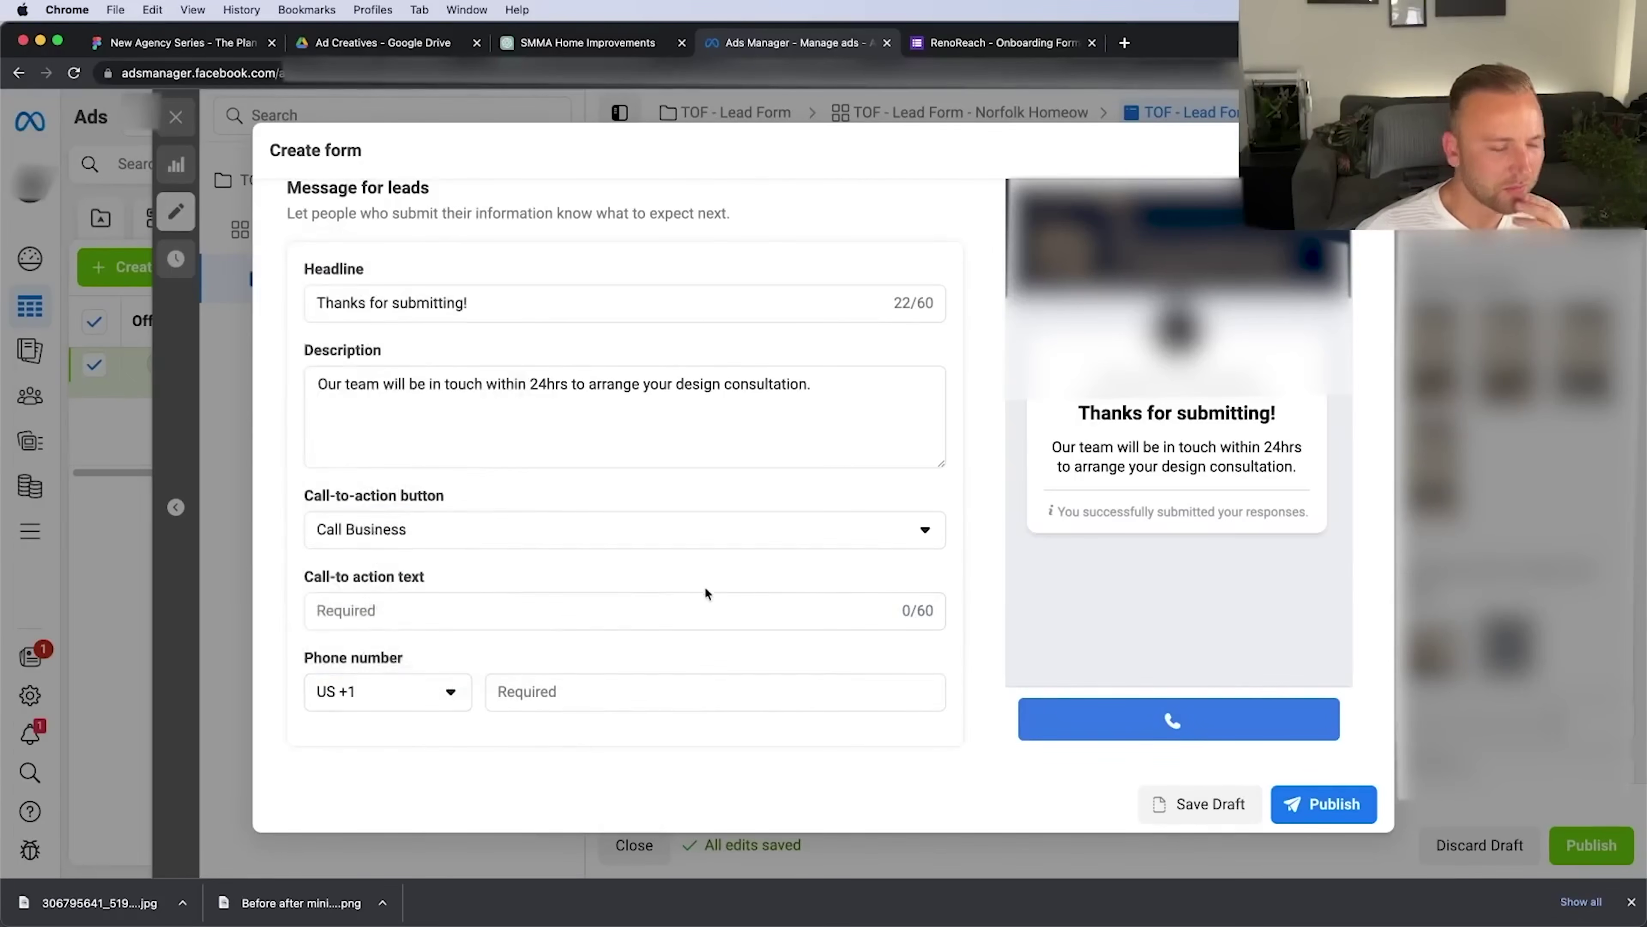
{"action": "left_click", "coordinate": [664, 532]}
{"action": "left_click", "coordinate": [633, 575]}
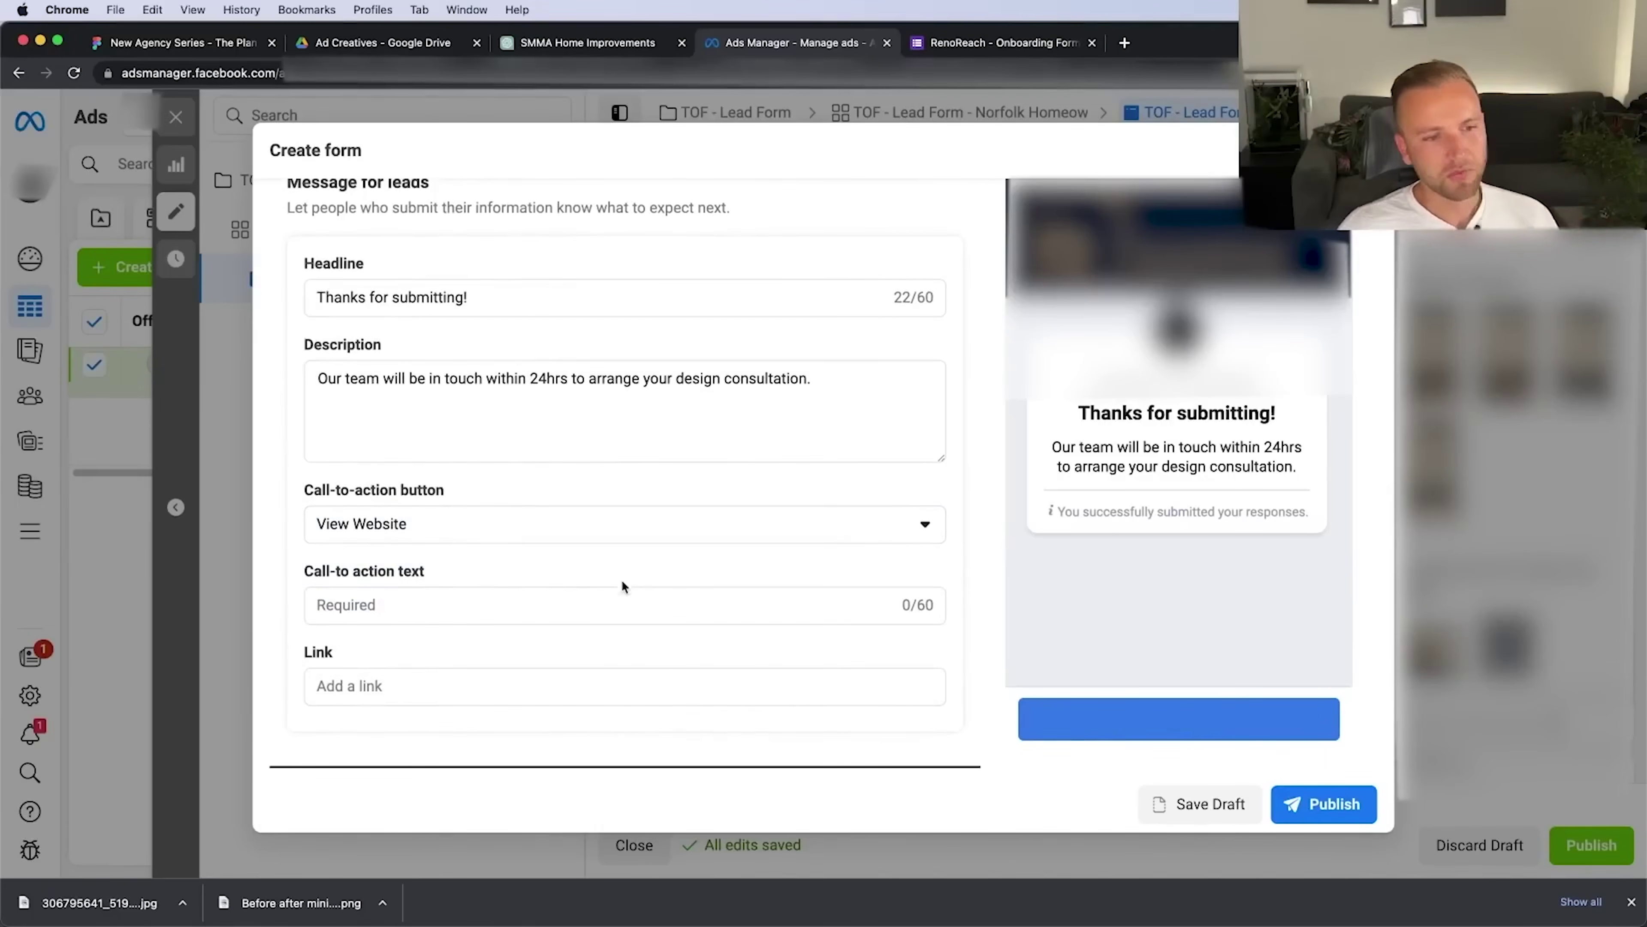
{"action": "left_click", "coordinate": [606, 537]}
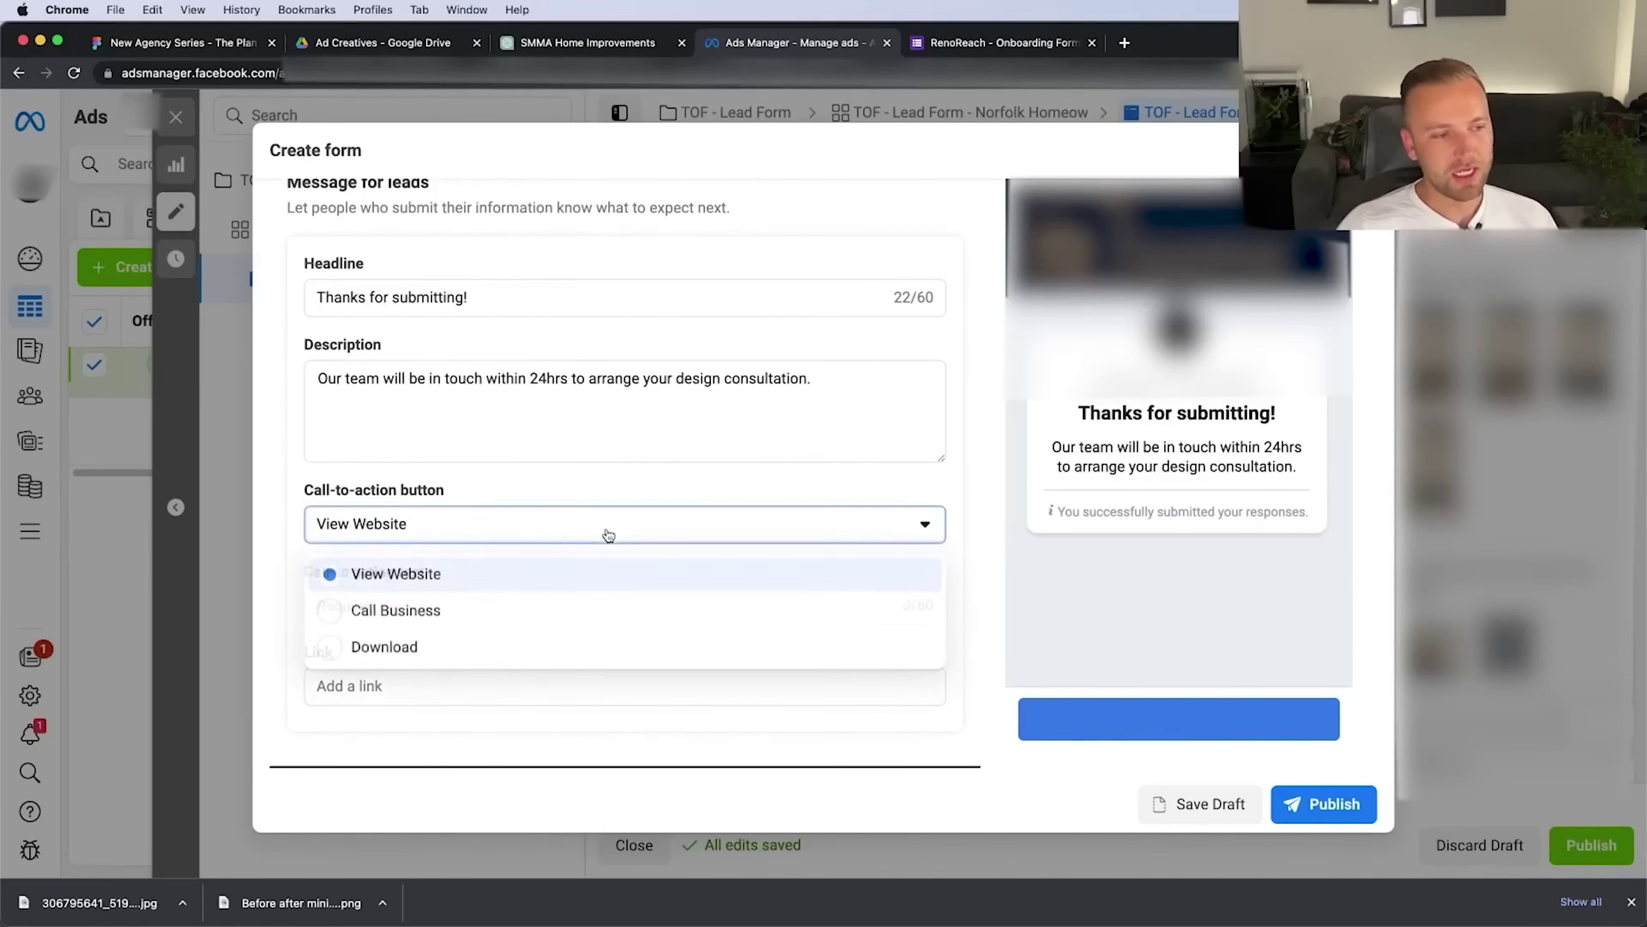
{"action": "left_click", "coordinate": [594, 577]}
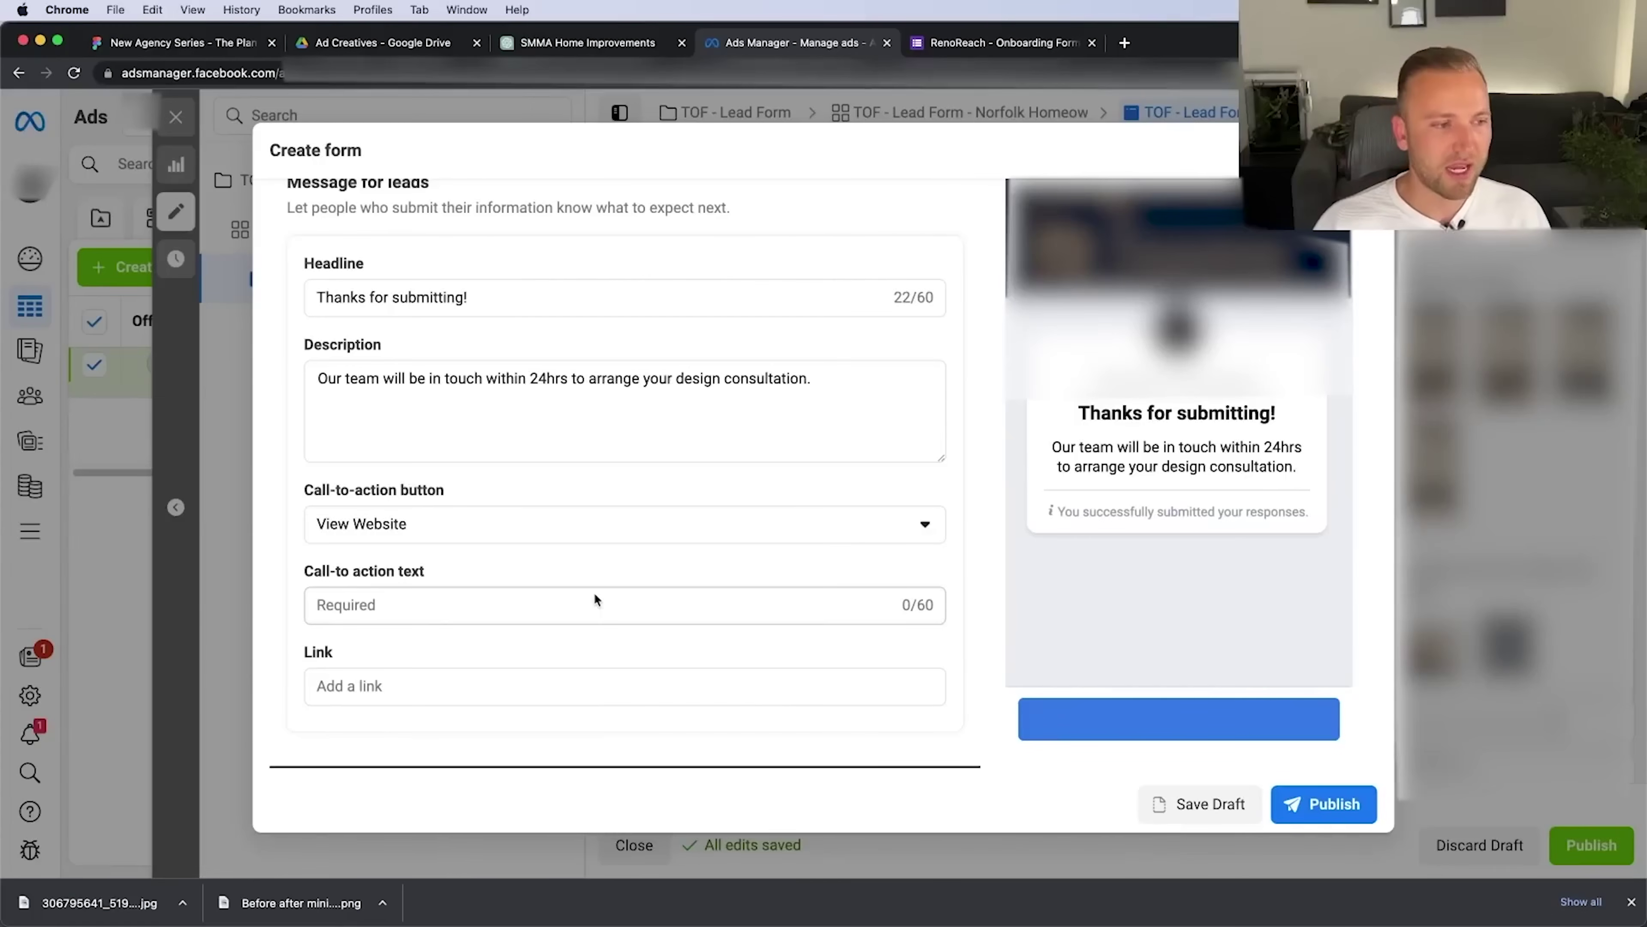
Publish the completed Free Design Consultation instant form, and publish the lead form ad
{"action": "left_click", "coordinate": [1398, 895]}
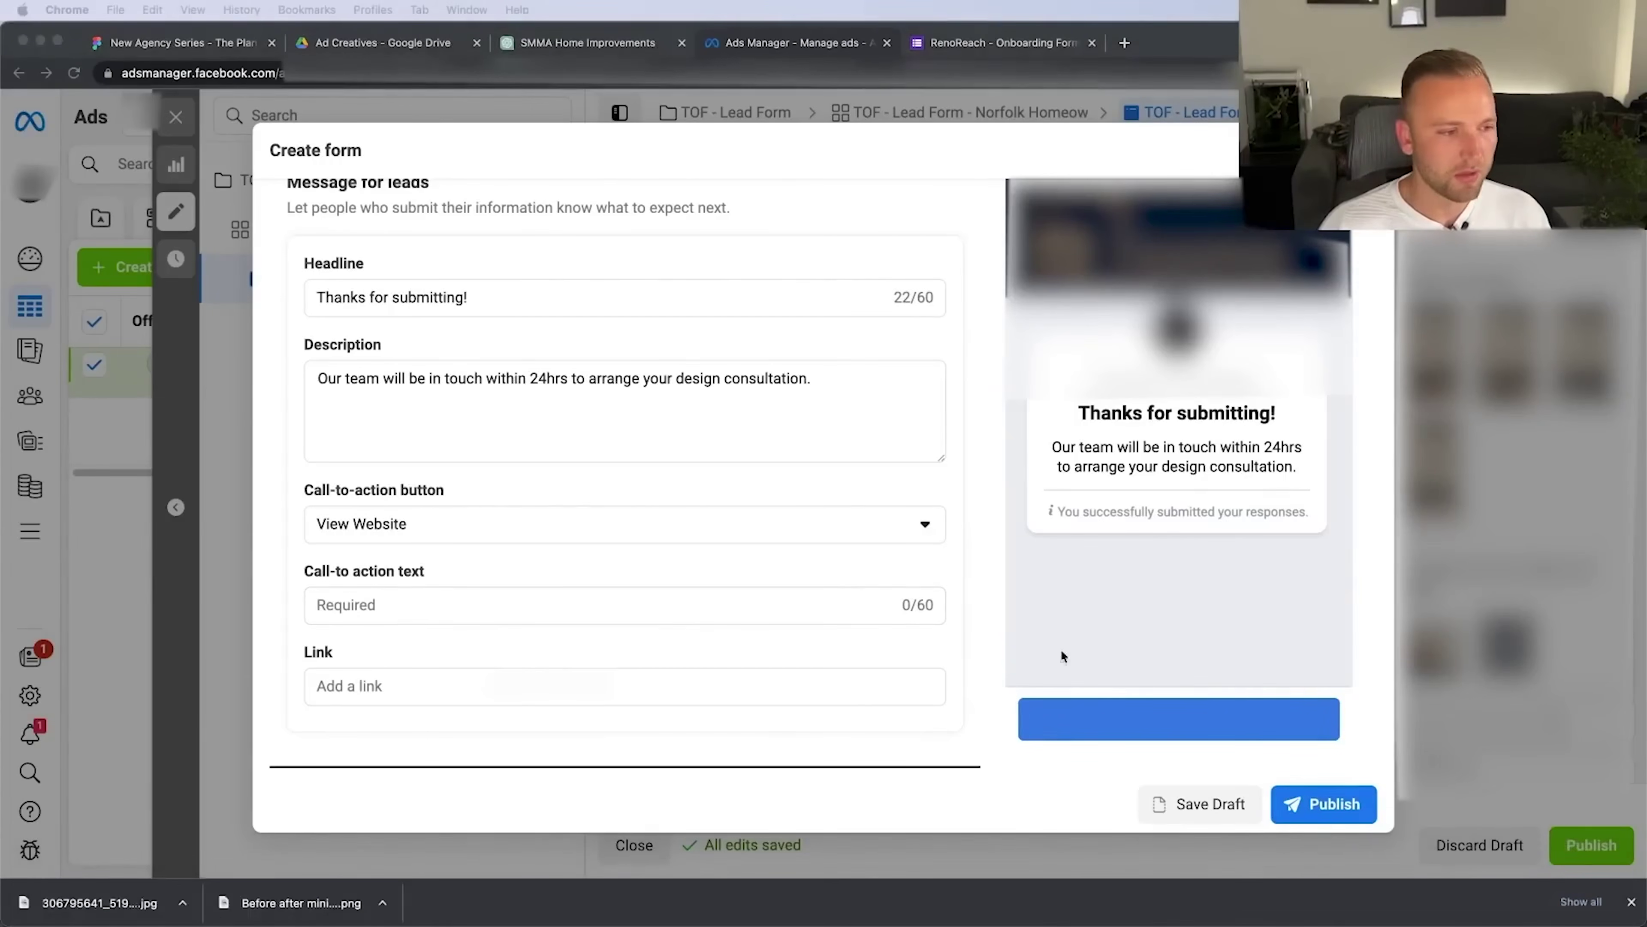
{"action": "left_click", "coordinate": [1306, 805]}
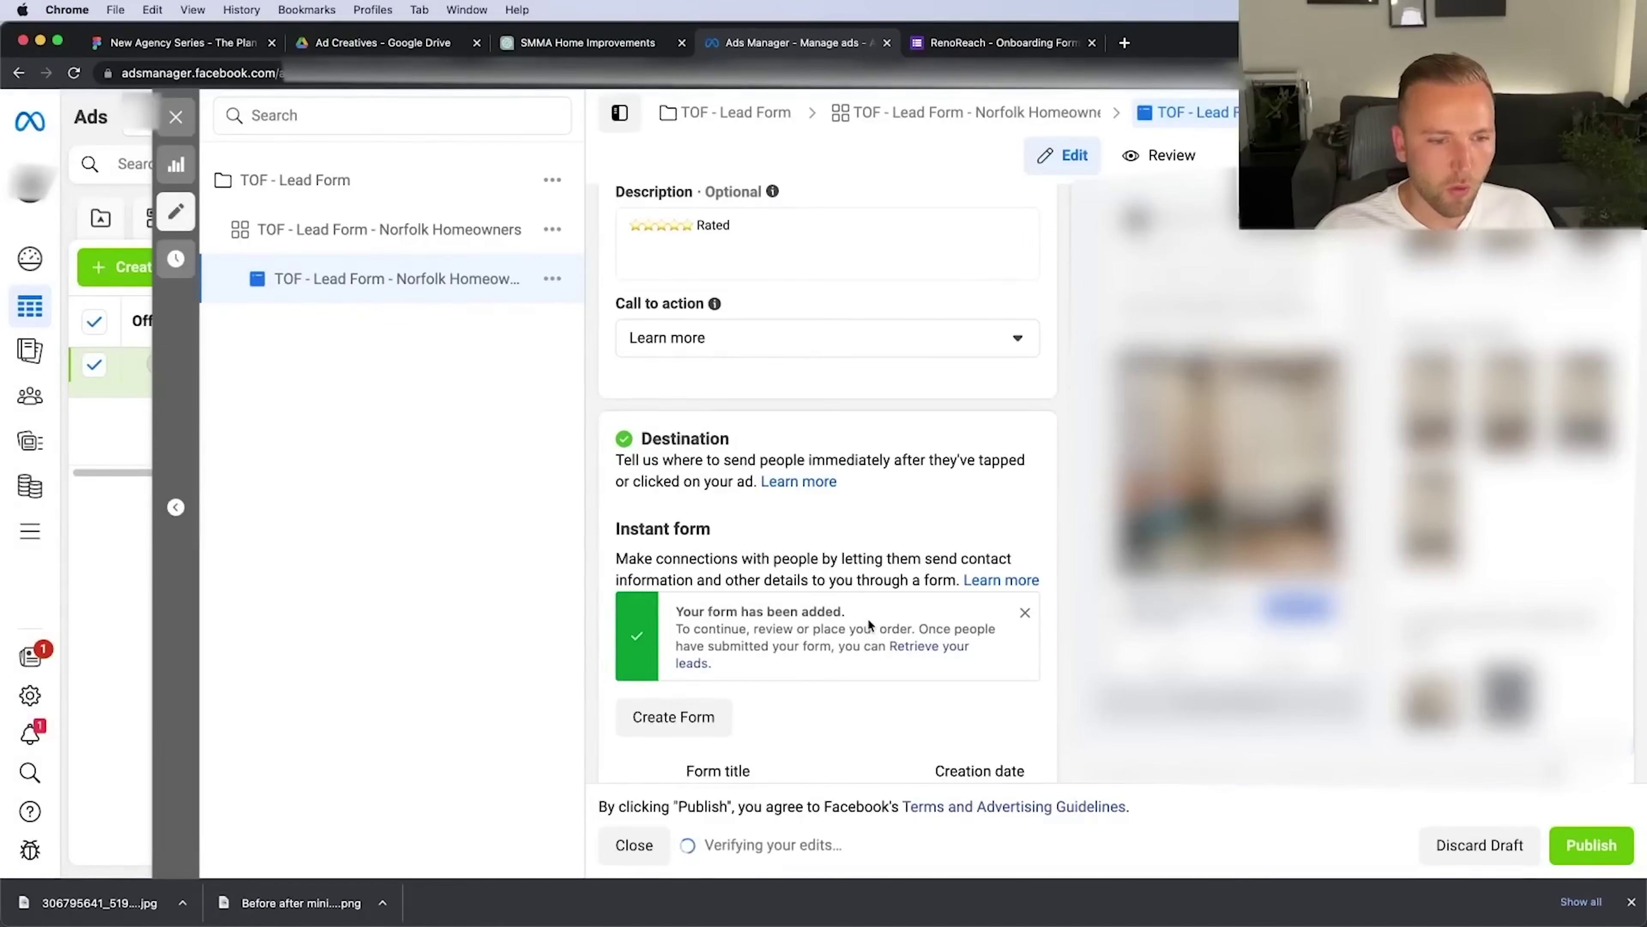
{"action": "scroll", "coordinate": [867, 618], "scroll_direction": "down", "scroll_amount": 6}
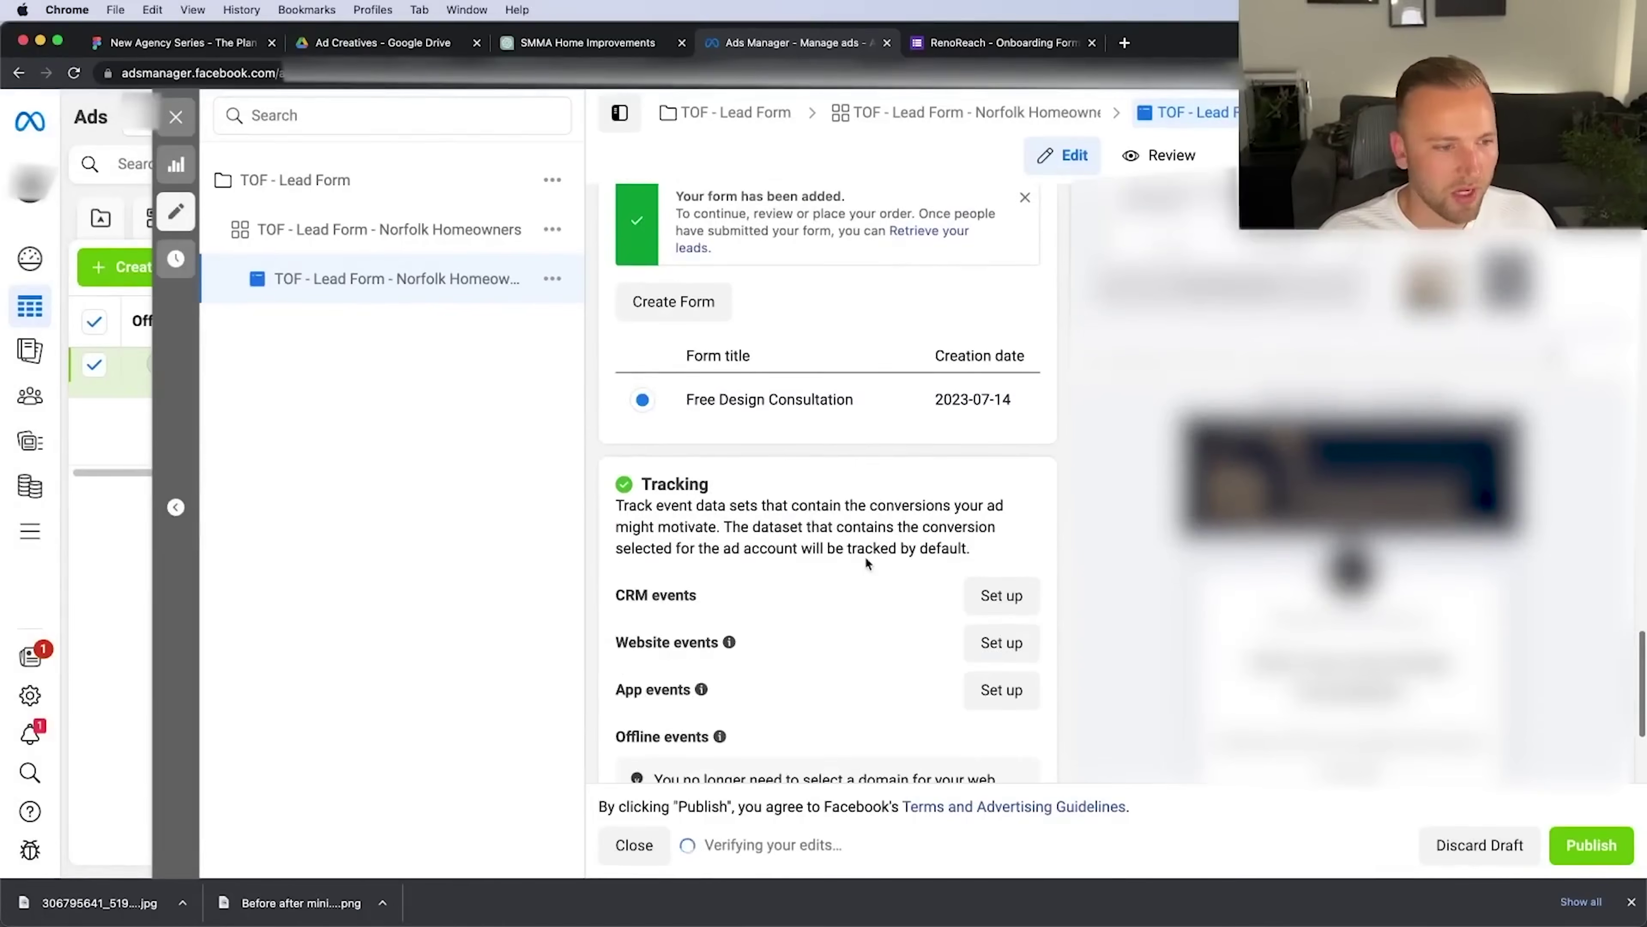
{"action": "scroll", "coordinate": [865, 561], "scroll_direction": "down", "scroll_amount": 3}
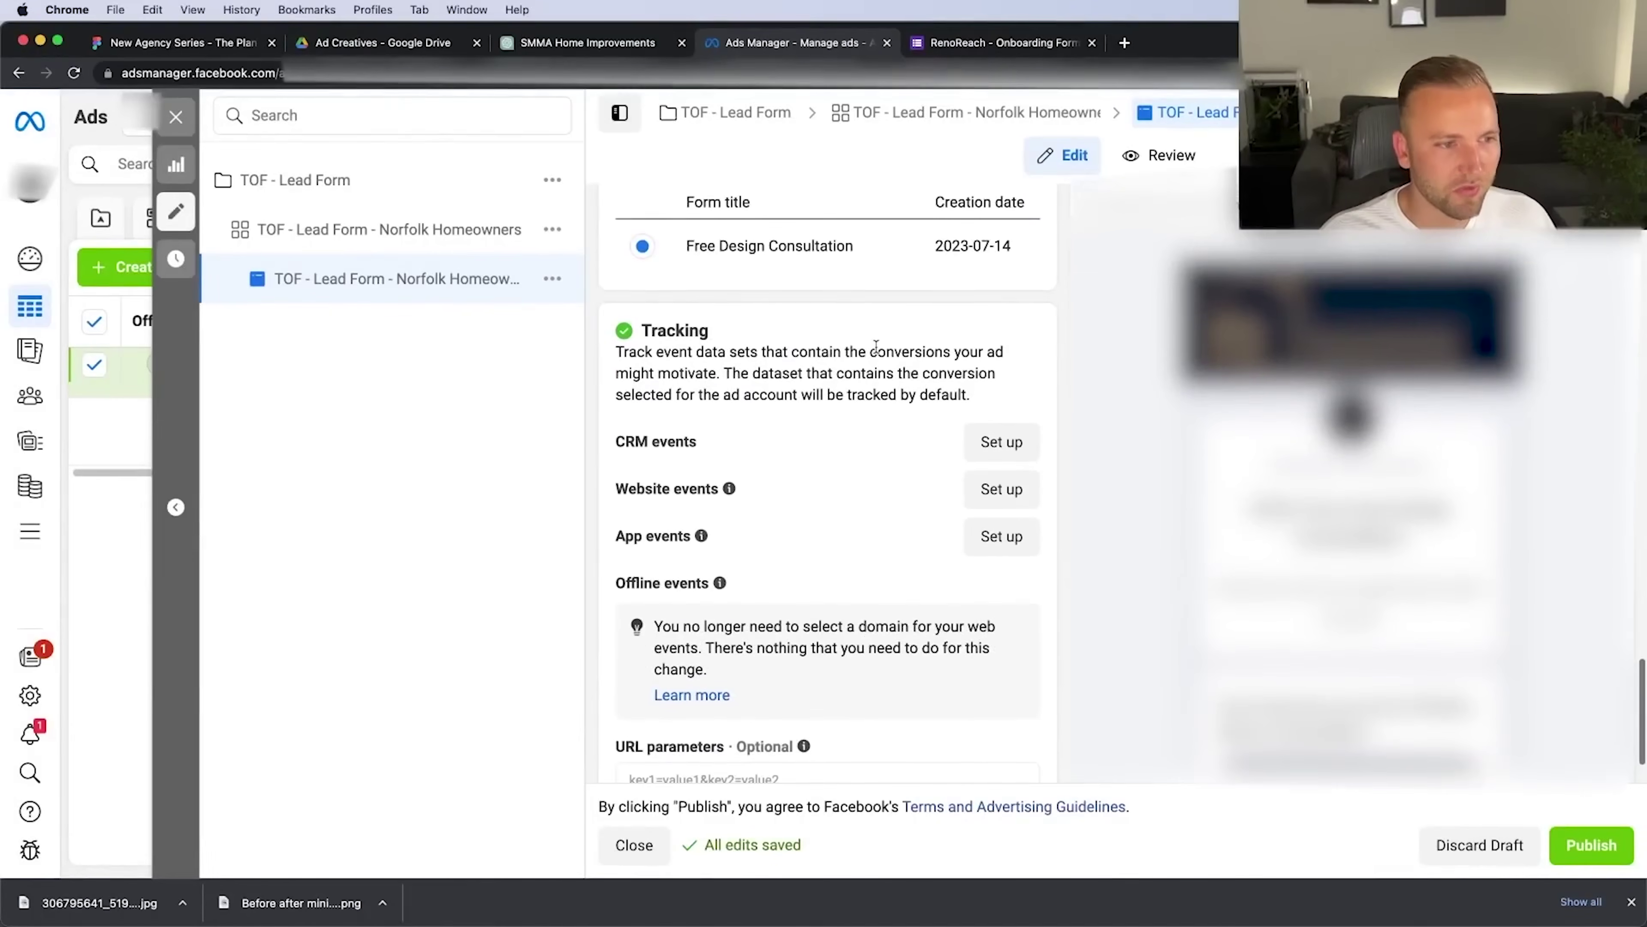
{"action": "scroll", "coordinate": [876, 347], "scroll_direction": "up", "scroll_amount": 1}
{"action": "scroll", "coordinate": [876, 347], "scroll_direction": "down", "scroll_amount": 3}
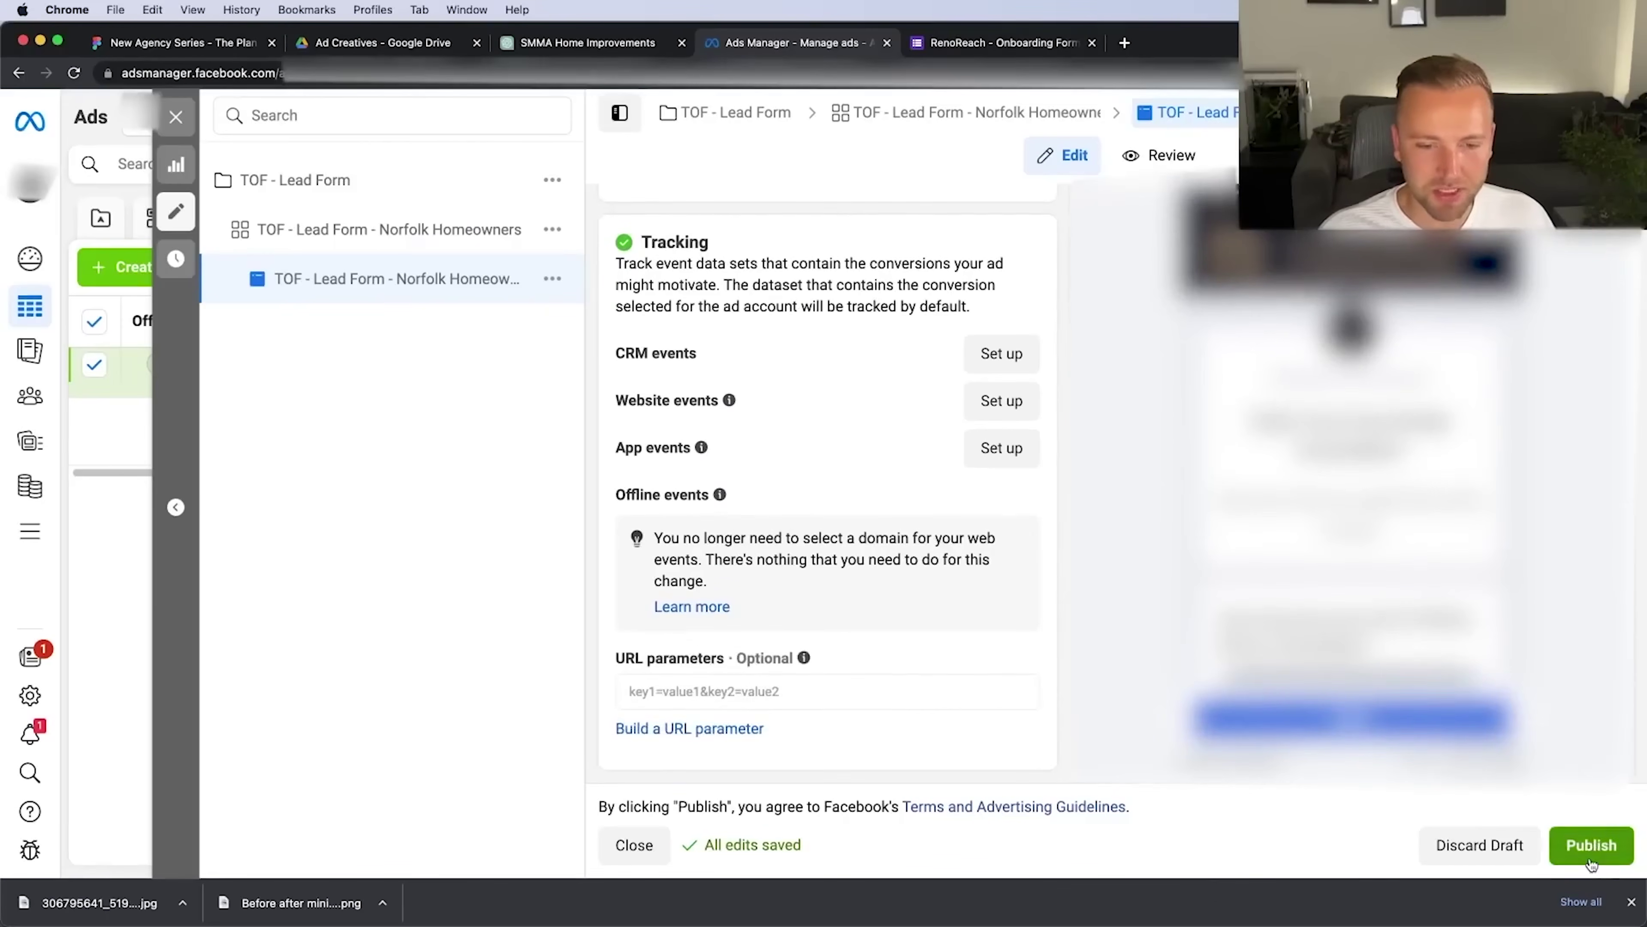
{"action": "left_click", "coordinate": [1591, 845]}
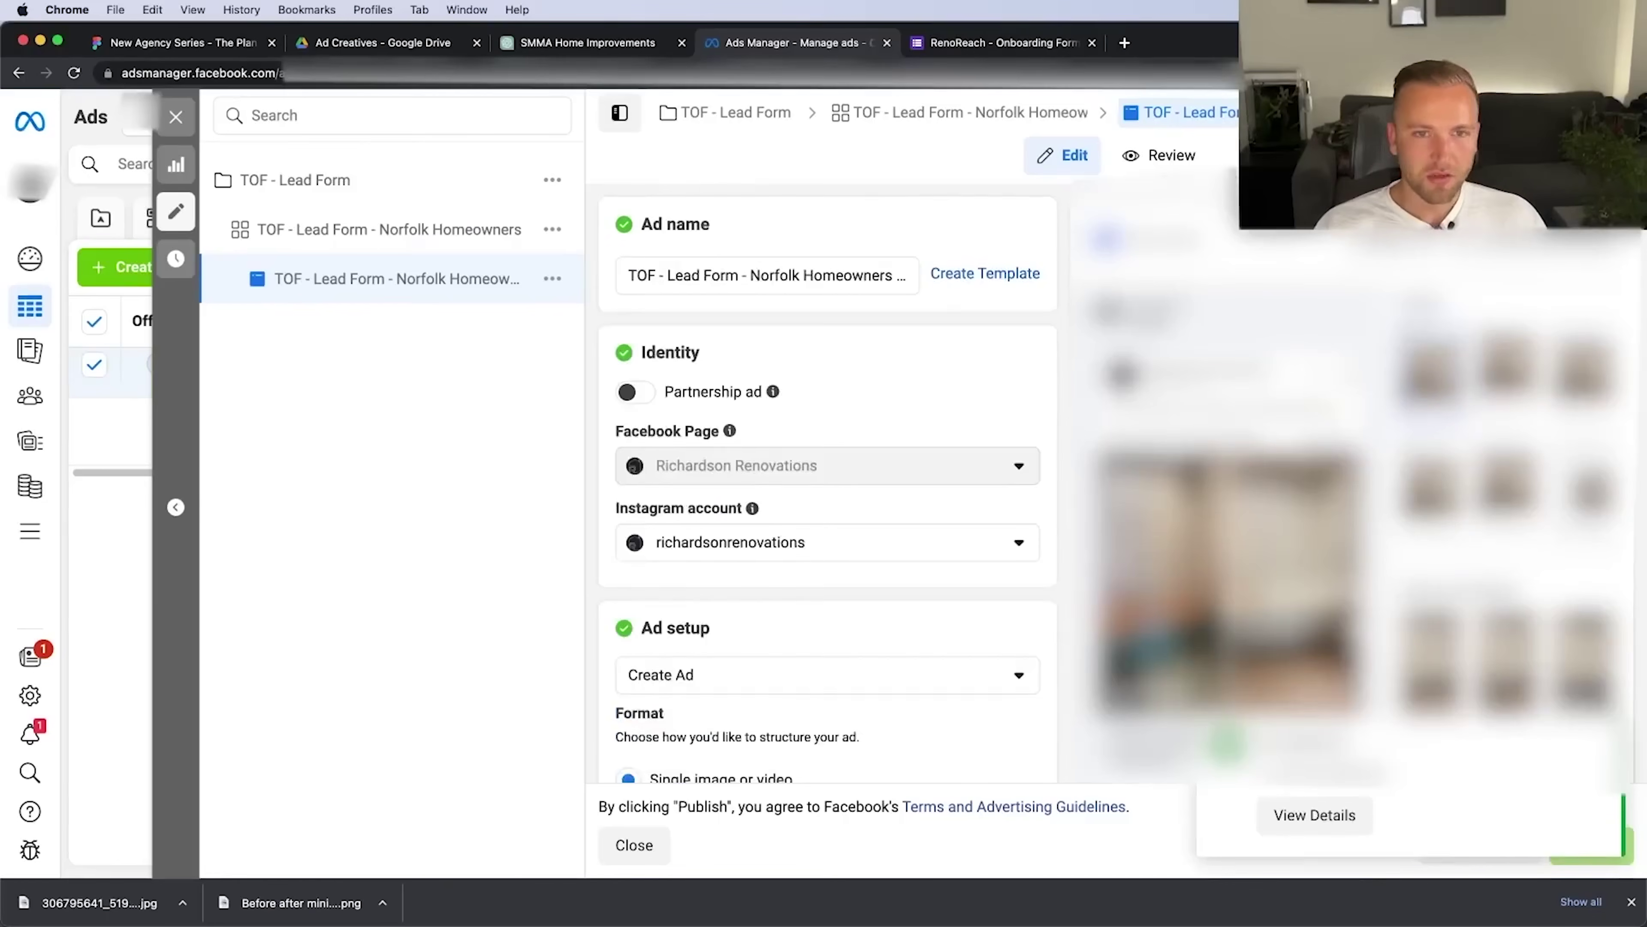
Rename the ad set as "TOF - Lead Form - Norfolk Homeowners - B&A 1"
{"action": "left_click", "coordinate": [552, 231]}
{"action": "left_click", "coordinate": [921, 275]}
{"action": "type", "text": "- Creative"}
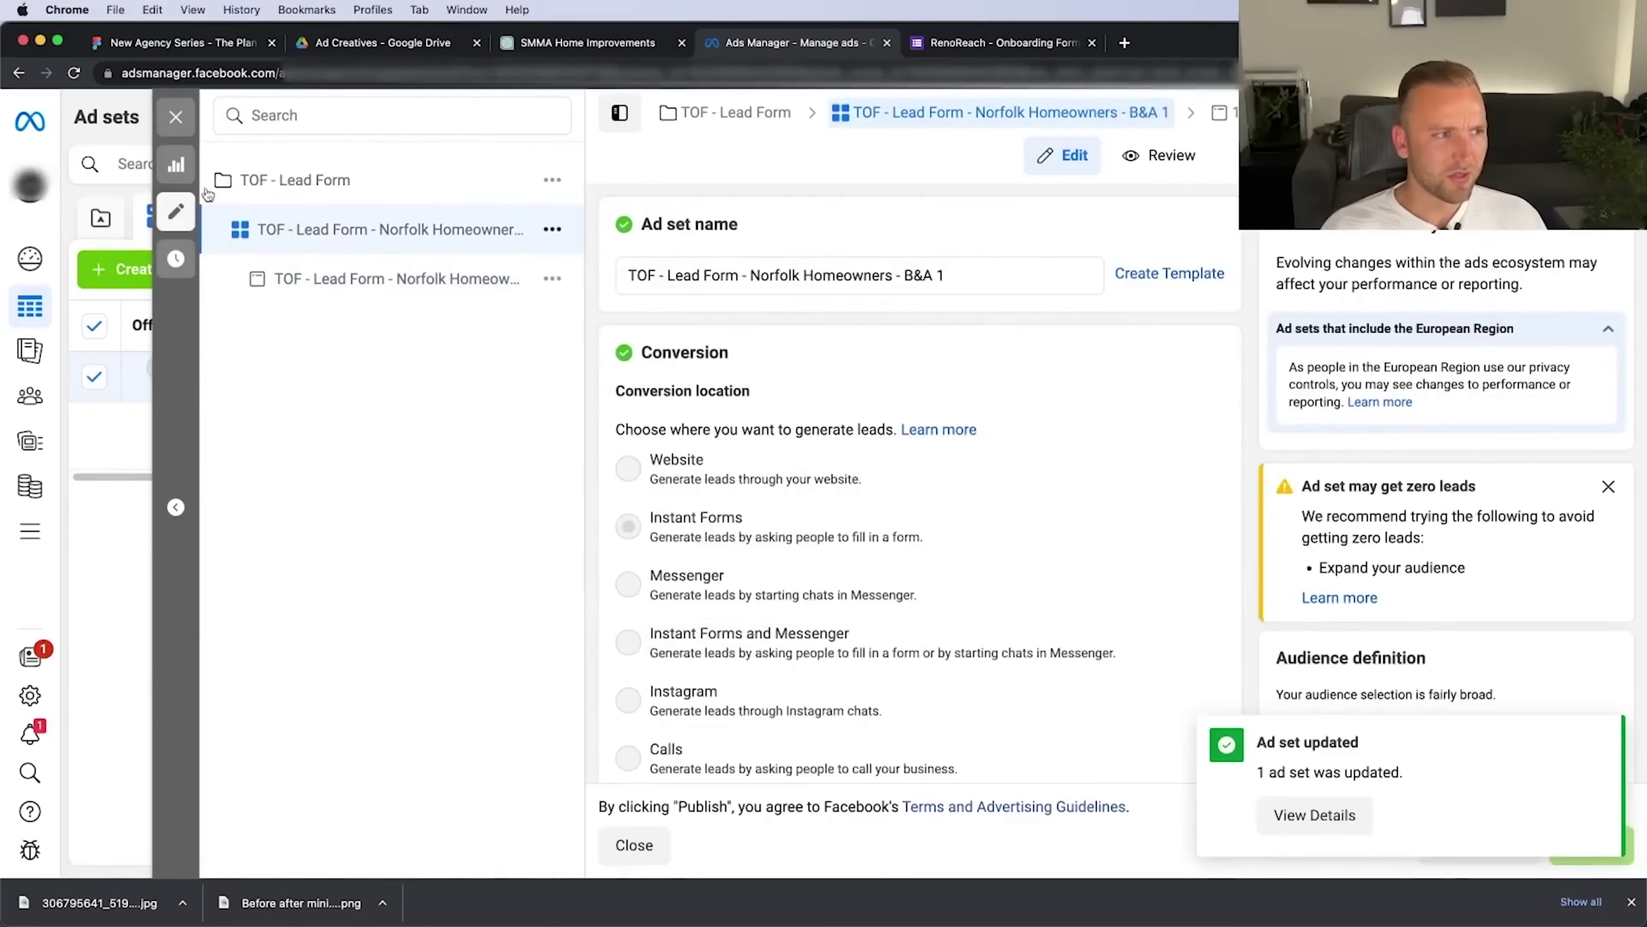
Duplicate the B&A 1 ad set twice within the original campaign, one copy at a time
{"action": "left_click", "coordinate": [553, 237]}
{"action": "left_click", "coordinate": [634, 333]}
{"action": "left_click", "coordinate": [1081, 730]}
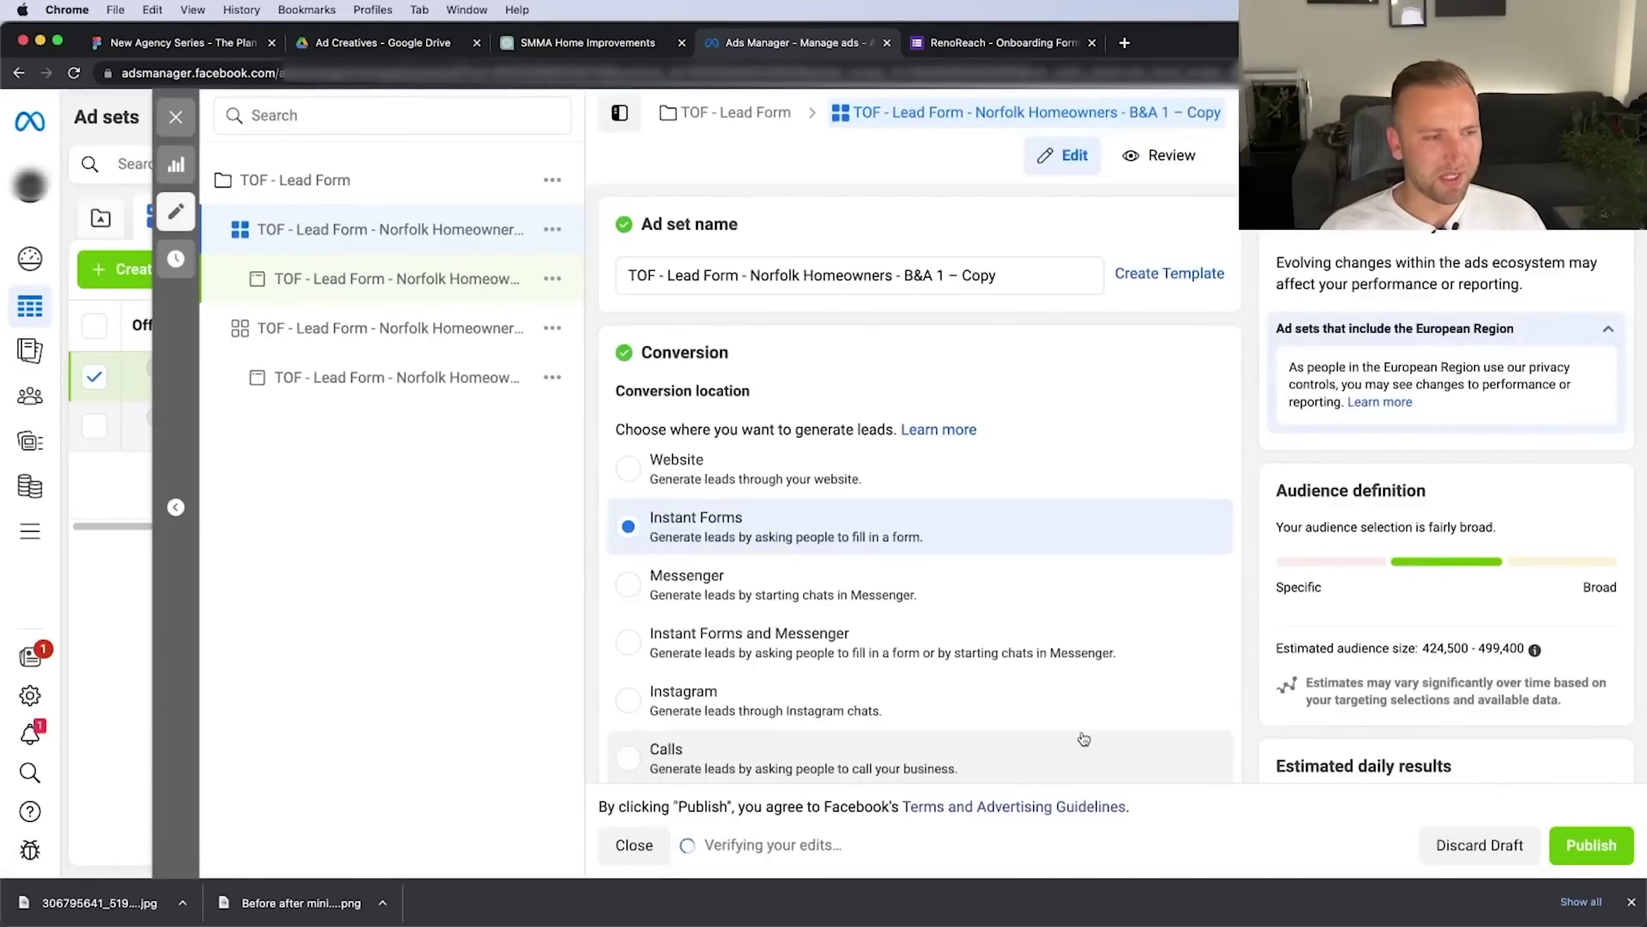
{"action": "left_click", "coordinate": [553, 235]}
{"action": "left_click", "coordinate": [642, 339]}
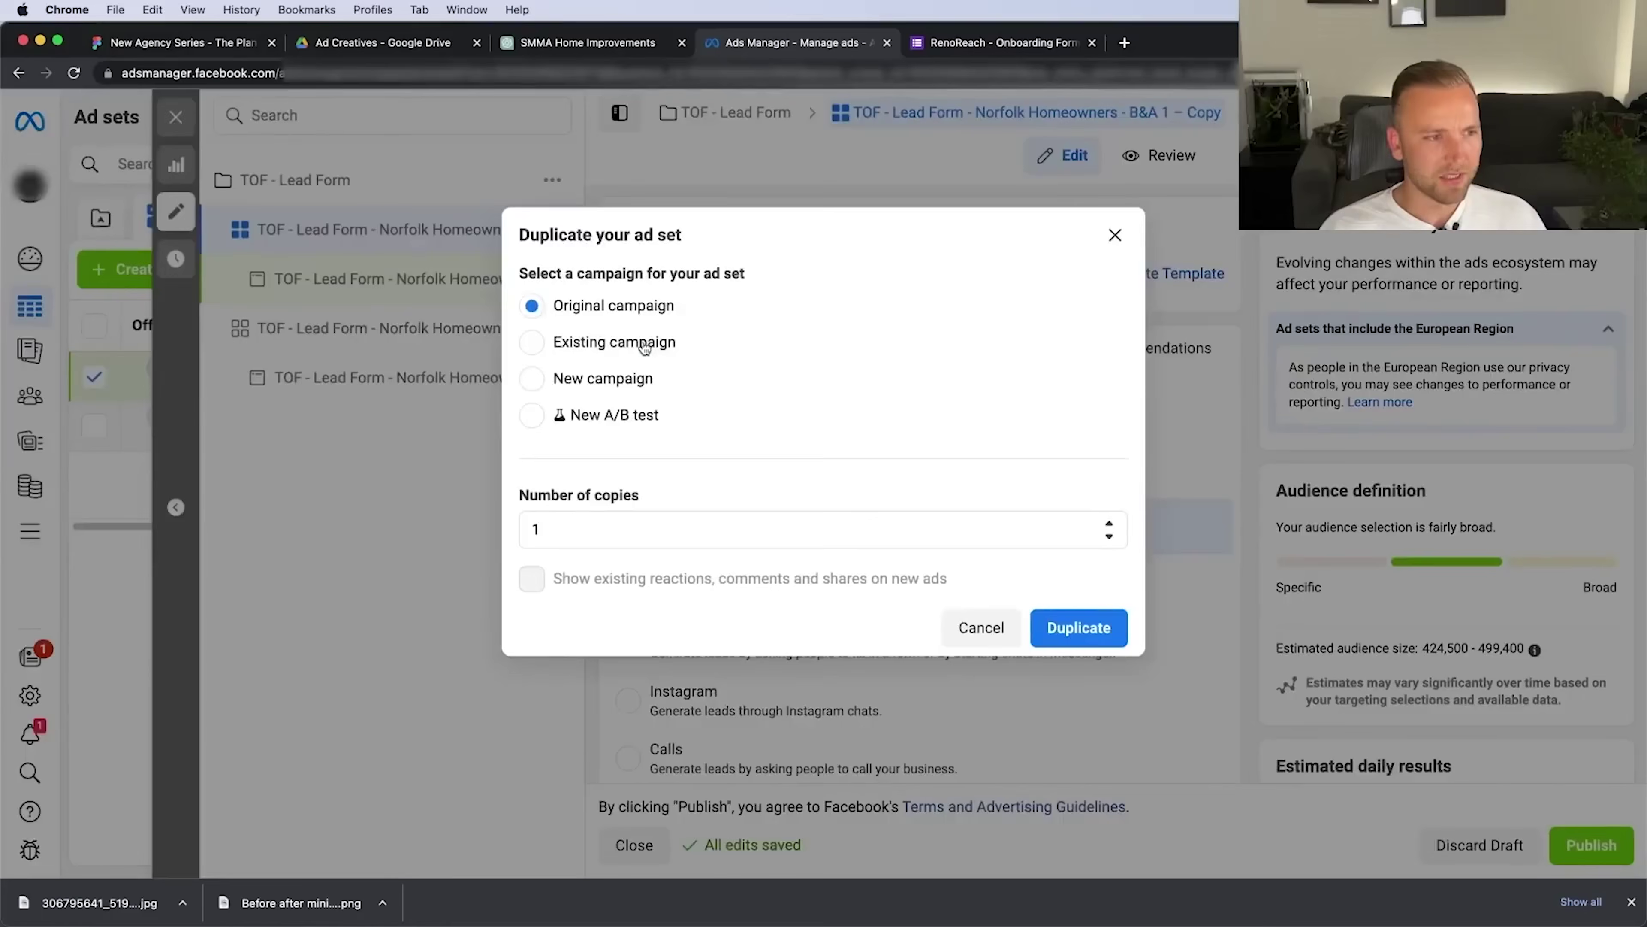
{"action": "left_click", "coordinate": [1077, 627]}
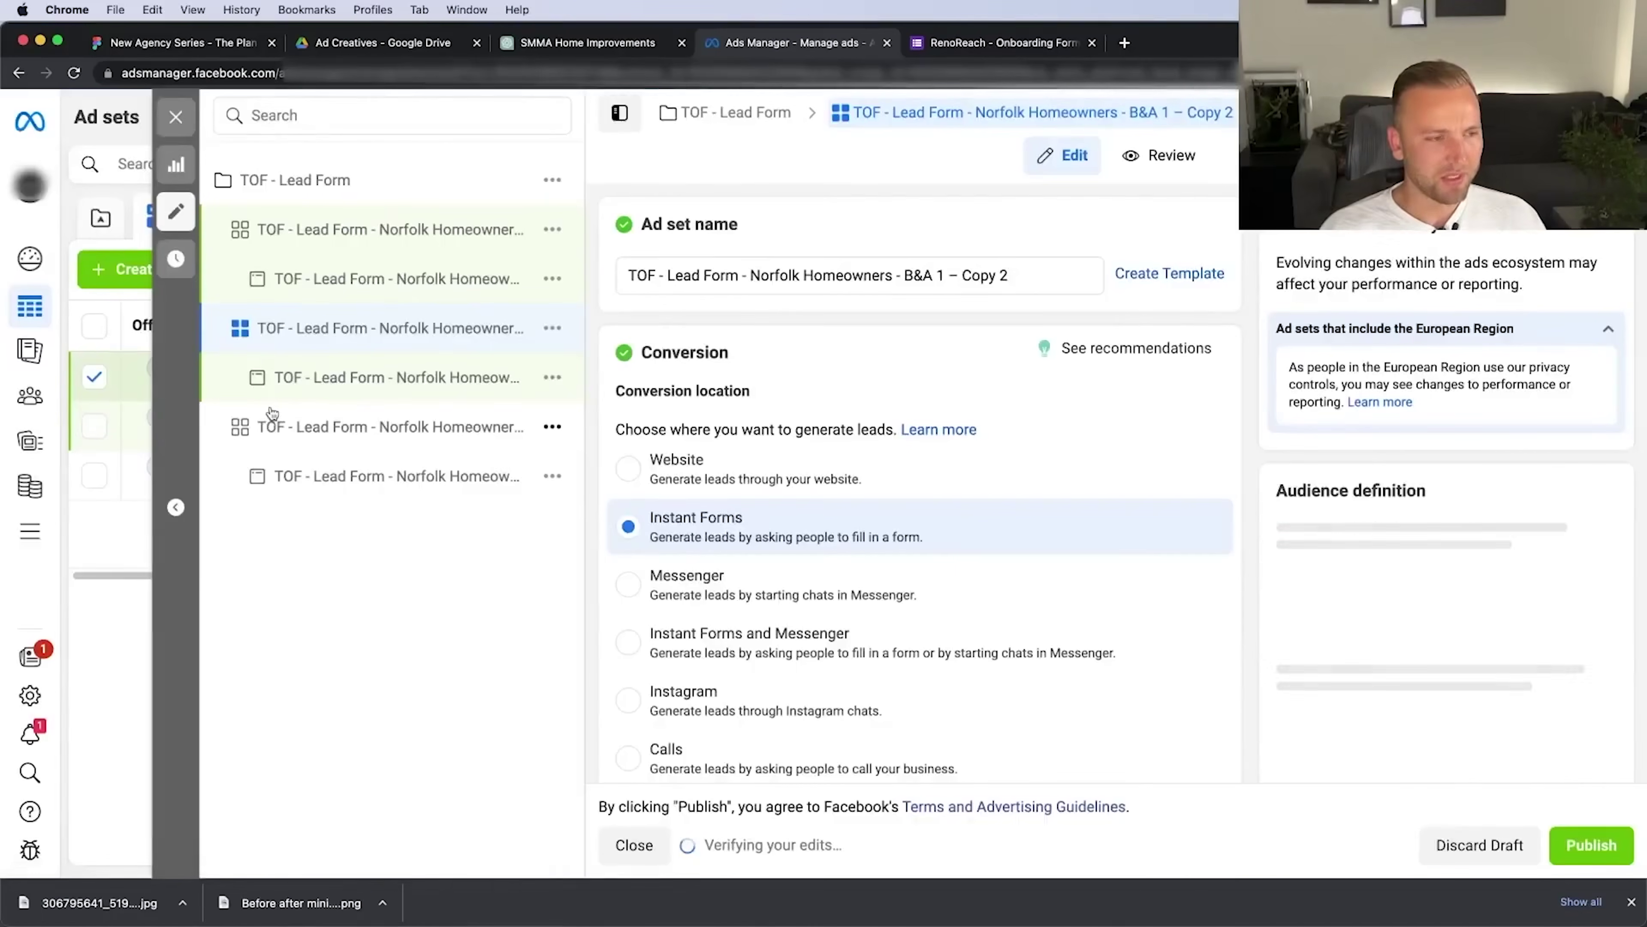
Rename the newest duplicate ad set as "TOF - Lead Form - Norfolk Homeowners - B&A 2"
{"action": "left_click_drag", "start_coordinate": [940, 276], "coordinate": [1000, 276]}
{"action": "key", "text": "BackSpace"}
{"action": "left_click", "coordinate": [1592, 844]}
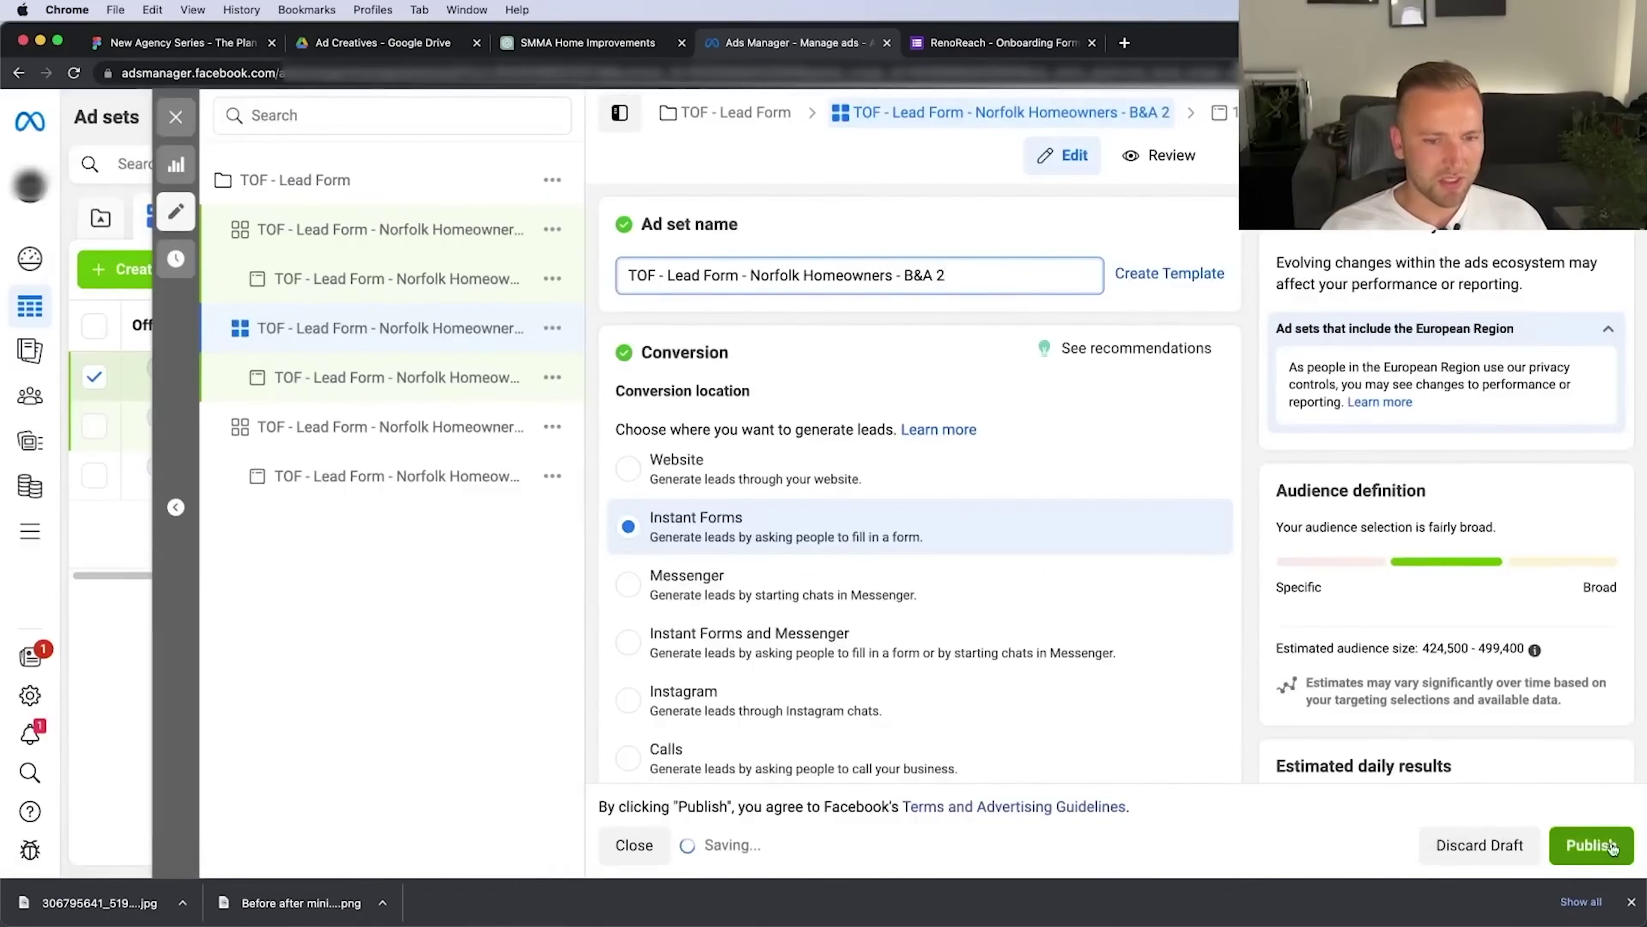
Change the number in the name of the ad inside the B&A 2 ad set to 2
{"action": "left_click", "coordinate": [389, 377]}
{"action": "left_click", "coordinate": [905, 286]}
{"action": "key", "text": "shift+alt+Left"}
{"action": "key", "text": "shift+alt+Left"}
{"action": "key", "text": "shift+alt+Left"}
{"action": "key", "text": "Right"}
{"action": "key", "text": "BackSpace"}
{"action": "type", "text": "2"}
Remove the existing media from the ad inside the B&A 2 ad set, accepting the loss of its placement customisations
{"action": "scroll", "coordinate": [947, 331], "scroll_direction": "down", "scroll_amount": 10}
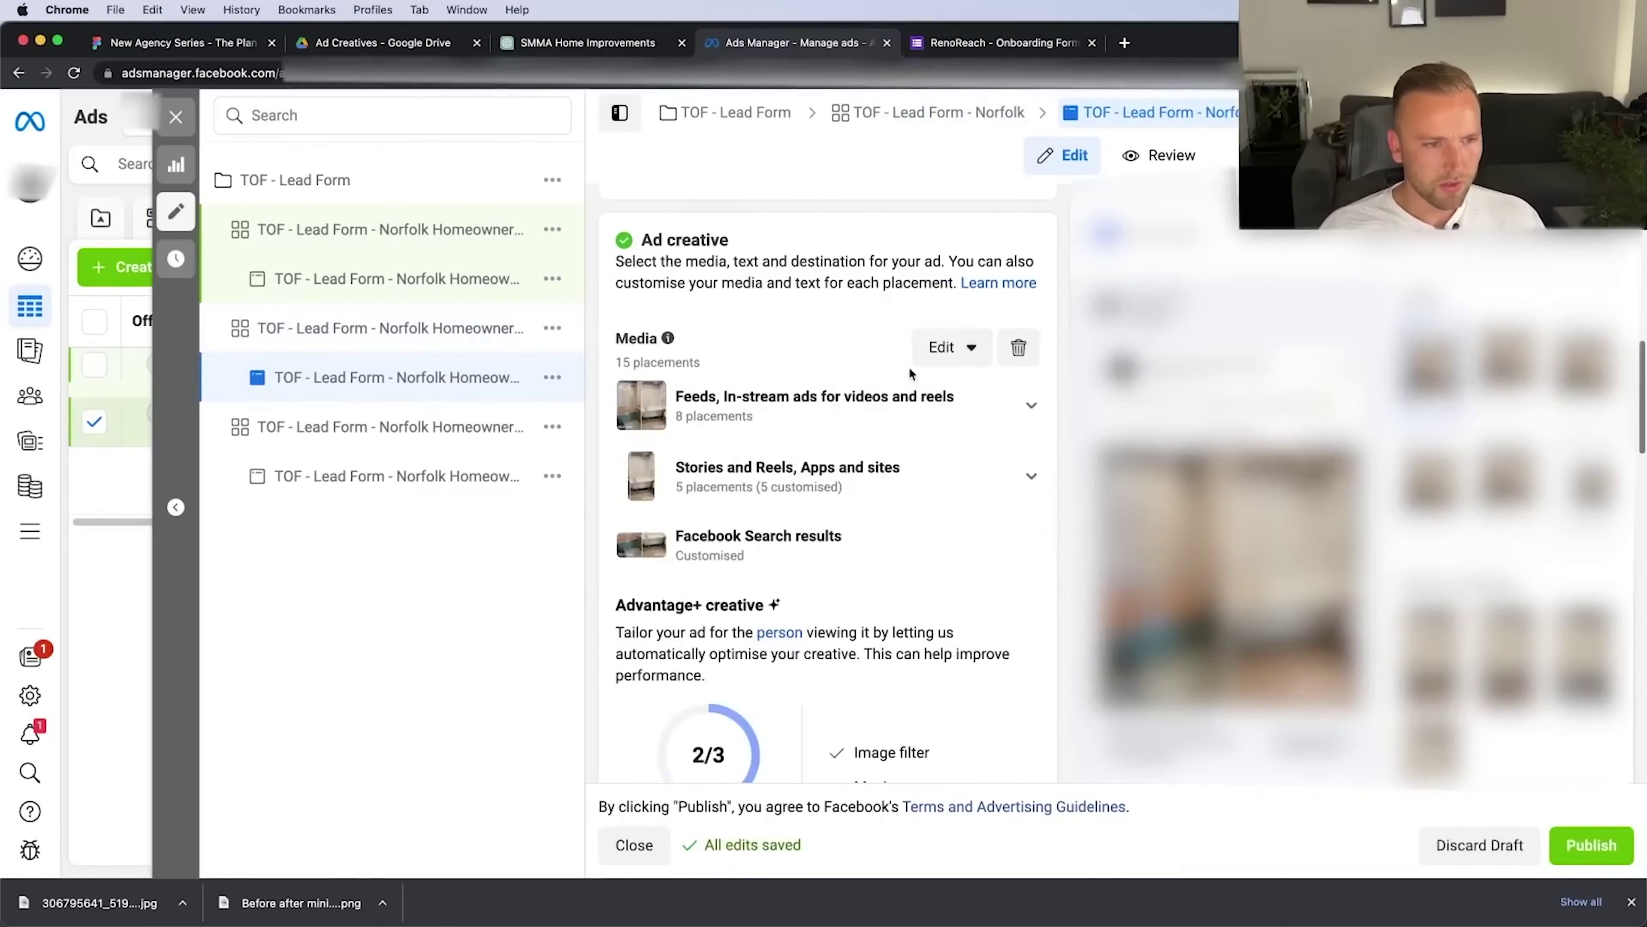
{"action": "left_click", "coordinate": [952, 347]}
{"action": "left_click", "coordinate": [959, 400]}
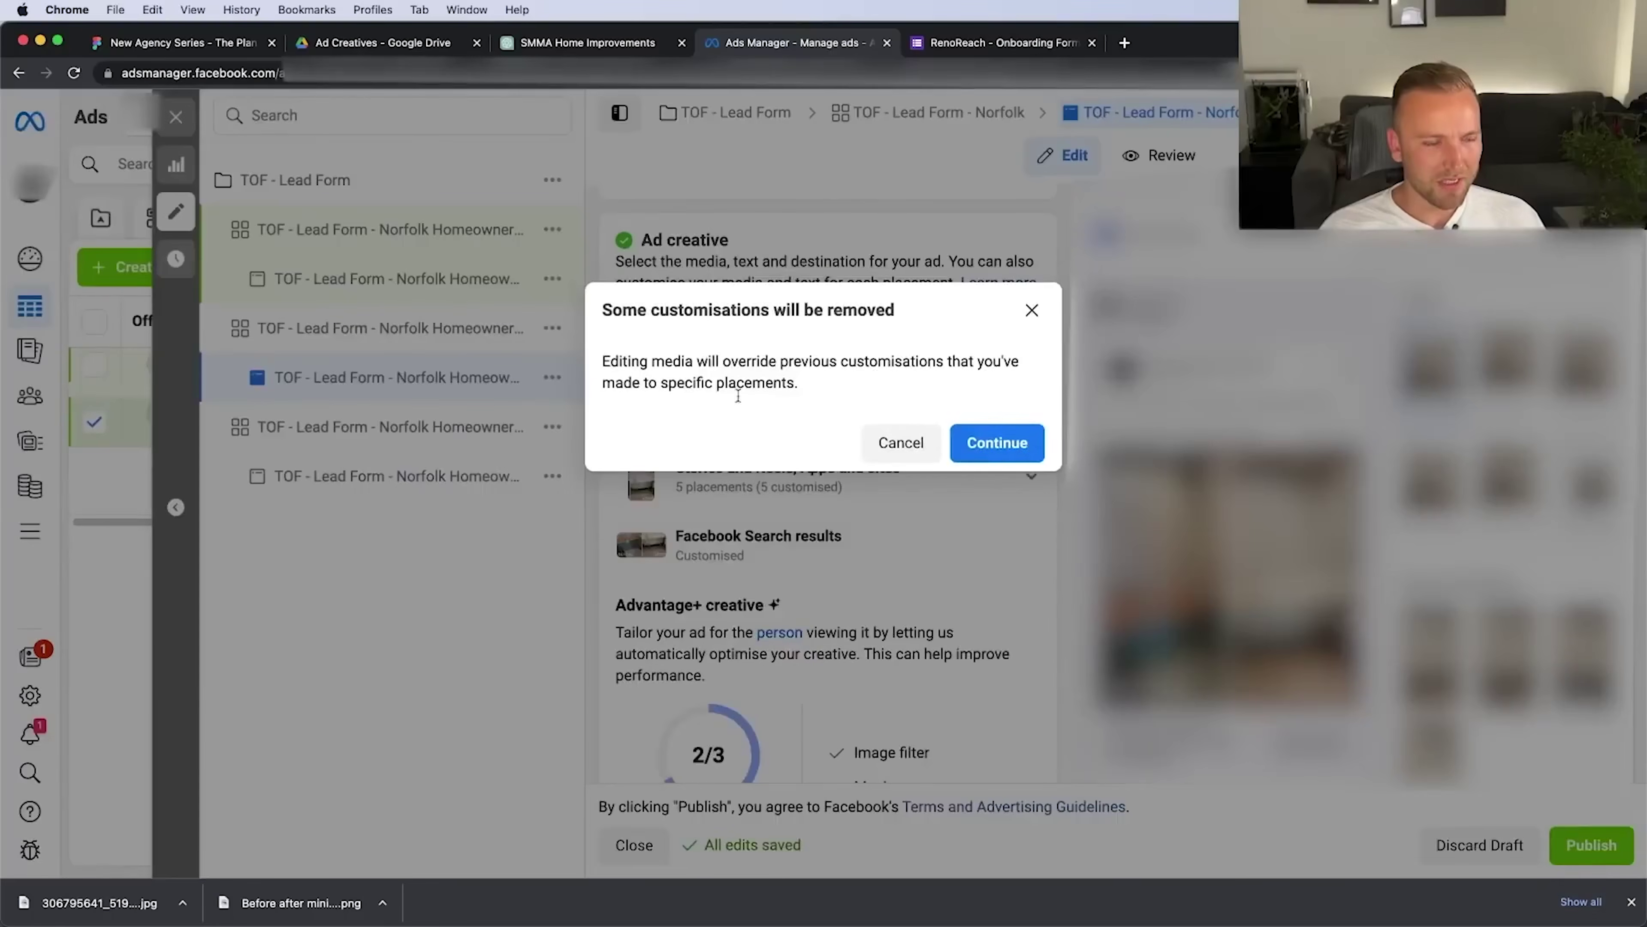
{"action": "left_click", "coordinate": [996, 441]}
{"action": "scroll", "coordinate": [750, 556], "scroll_direction": "down", "scroll_amount": 3}
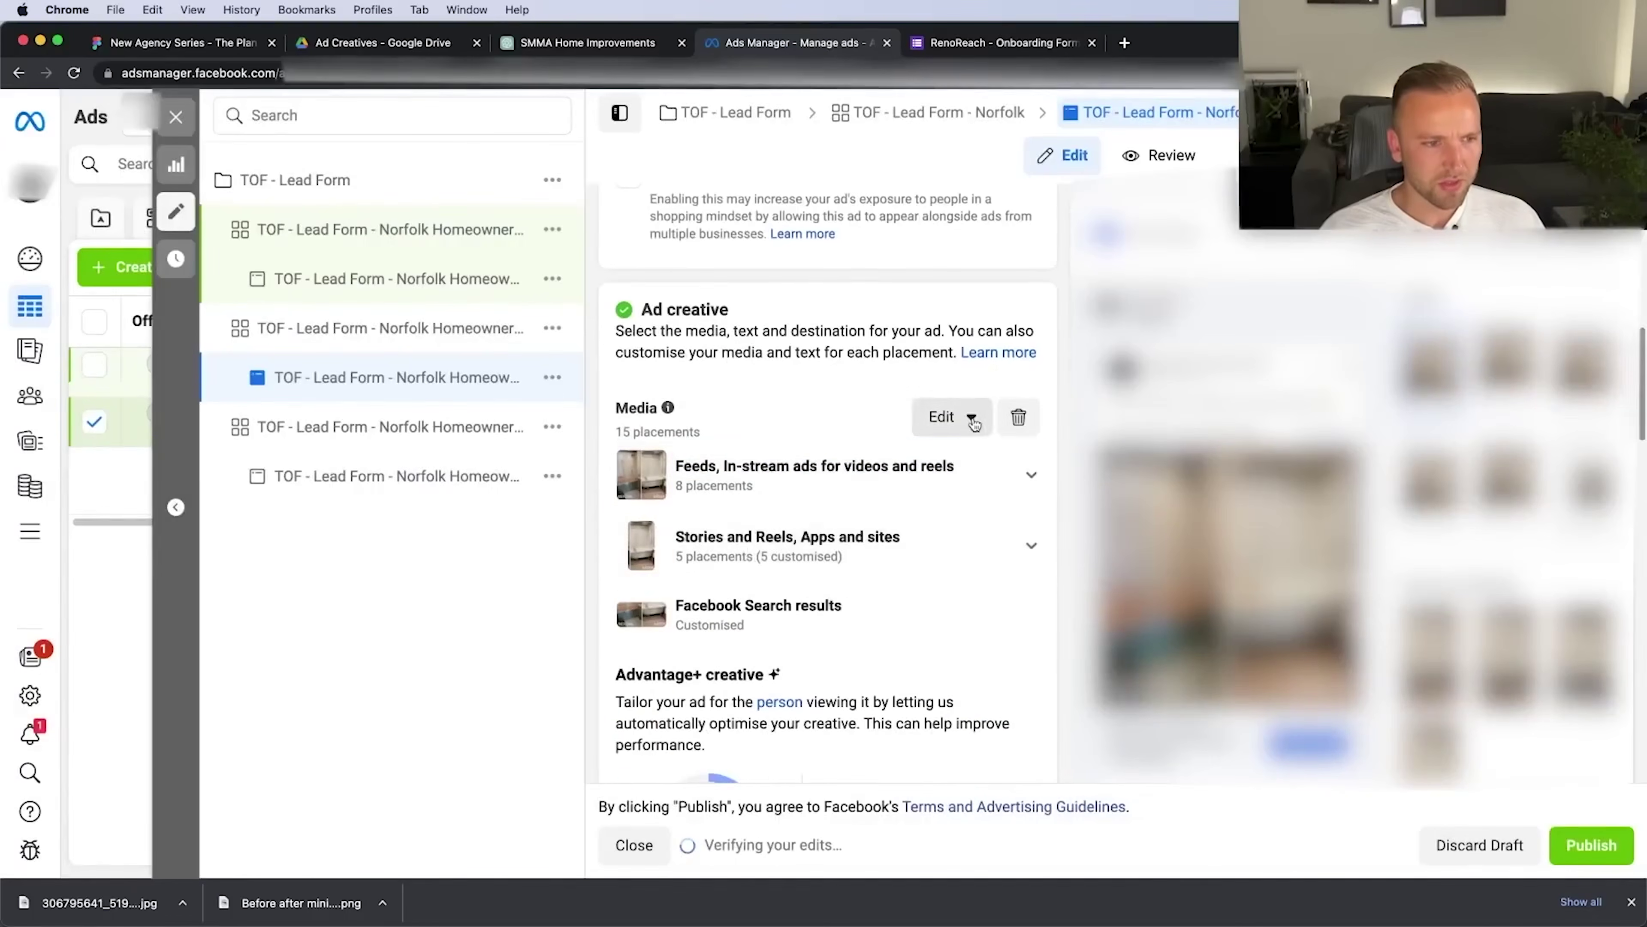
{"action": "left_click", "coordinate": [974, 445]}
{"action": "left_click", "coordinate": [1035, 421]}
Add the account image Reno2.png as the B&A 2 ad's media and close the ad editor
{"action": "left_click", "coordinate": [692, 442]}
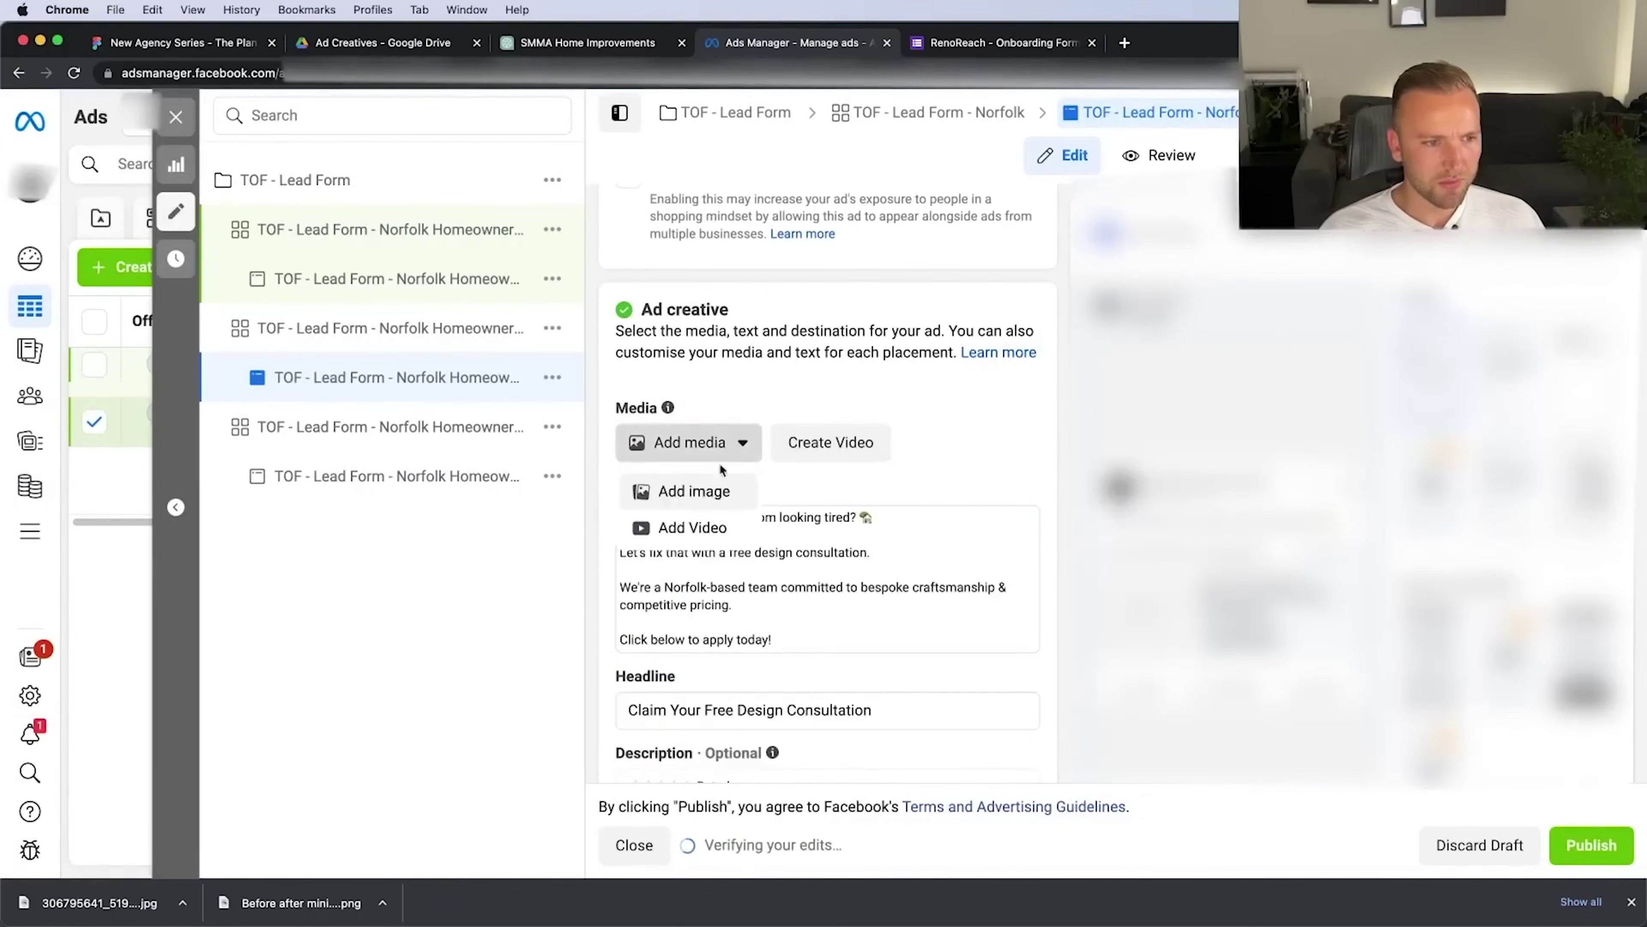
{"action": "left_click", "coordinate": [703, 490]}
{"action": "left_click", "coordinate": [480, 337]}
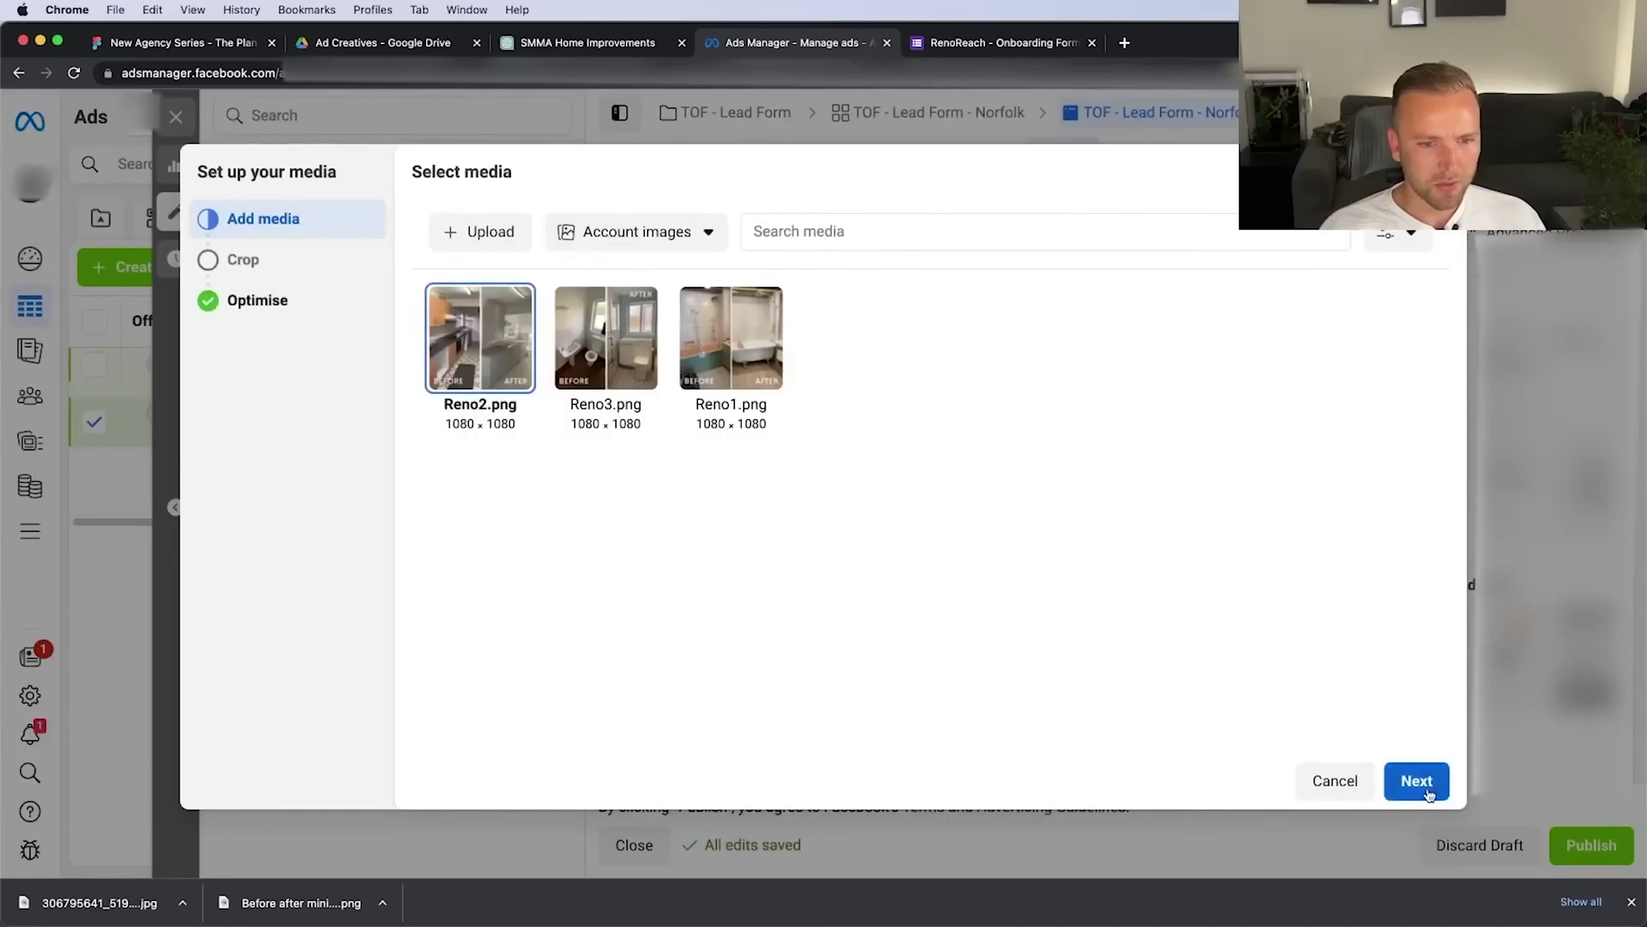
{"action": "left_click", "coordinate": [1420, 781]}
{"action": "left_click", "coordinate": [1420, 782]}
{"action": "left_click", "coordinate": [177, 130]}
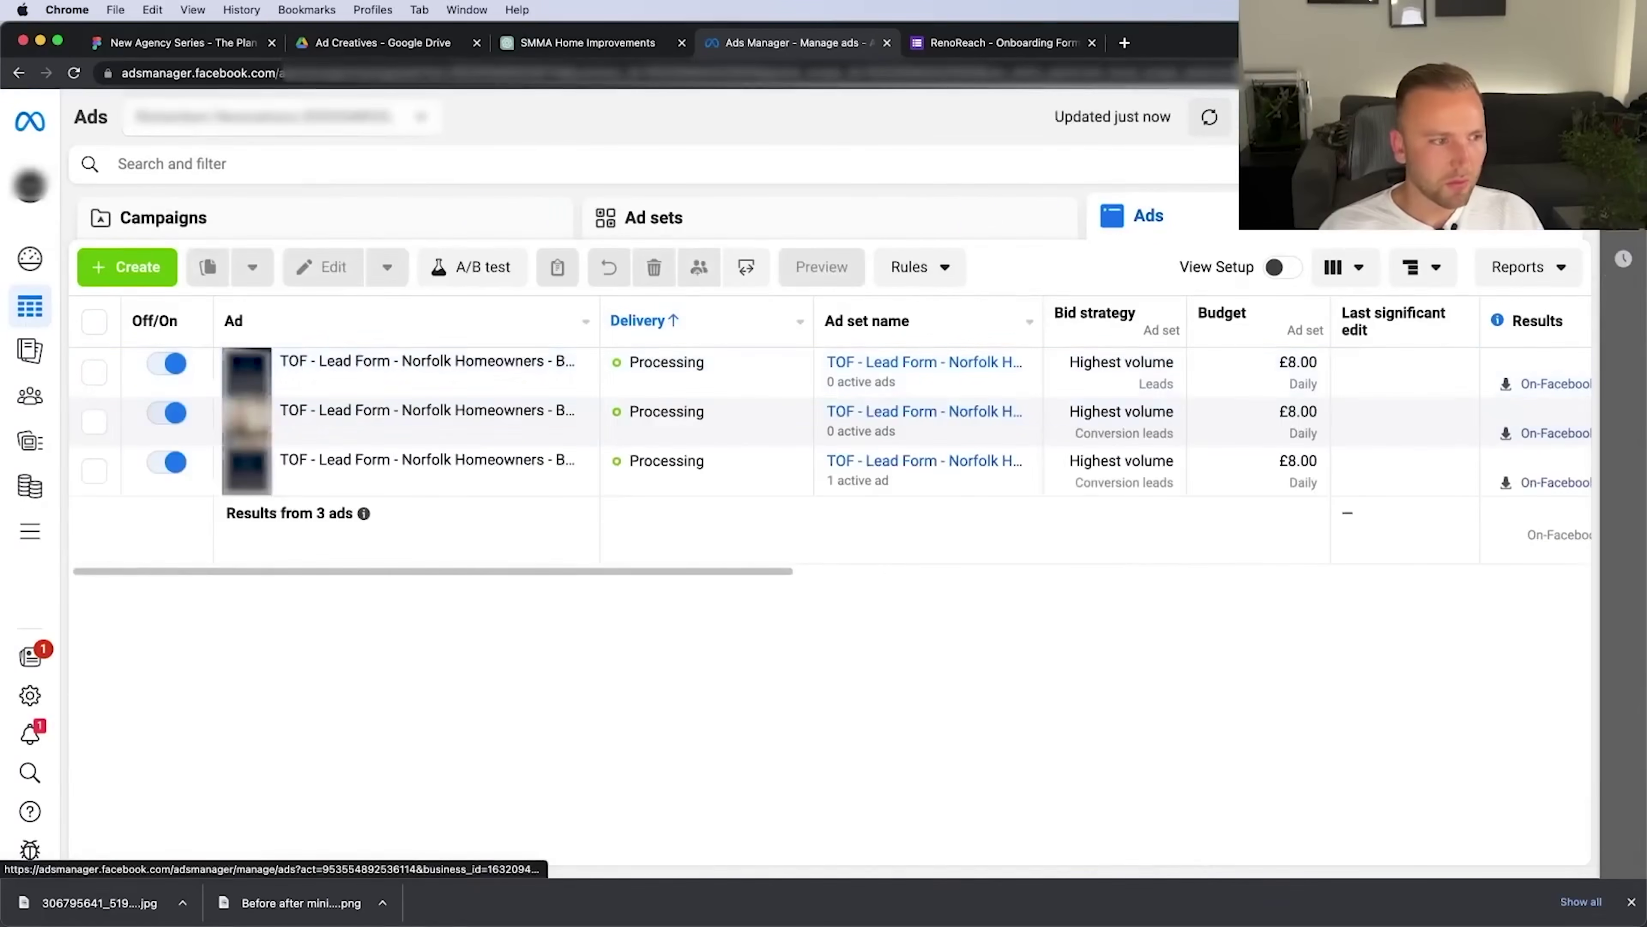
Open the "TOF - Lead Form - Norfolk Homeowners - B&A 3" ad for editing and generate a shareable preview link for it
{"action": "left_click", "coordinate": [878, 227]}
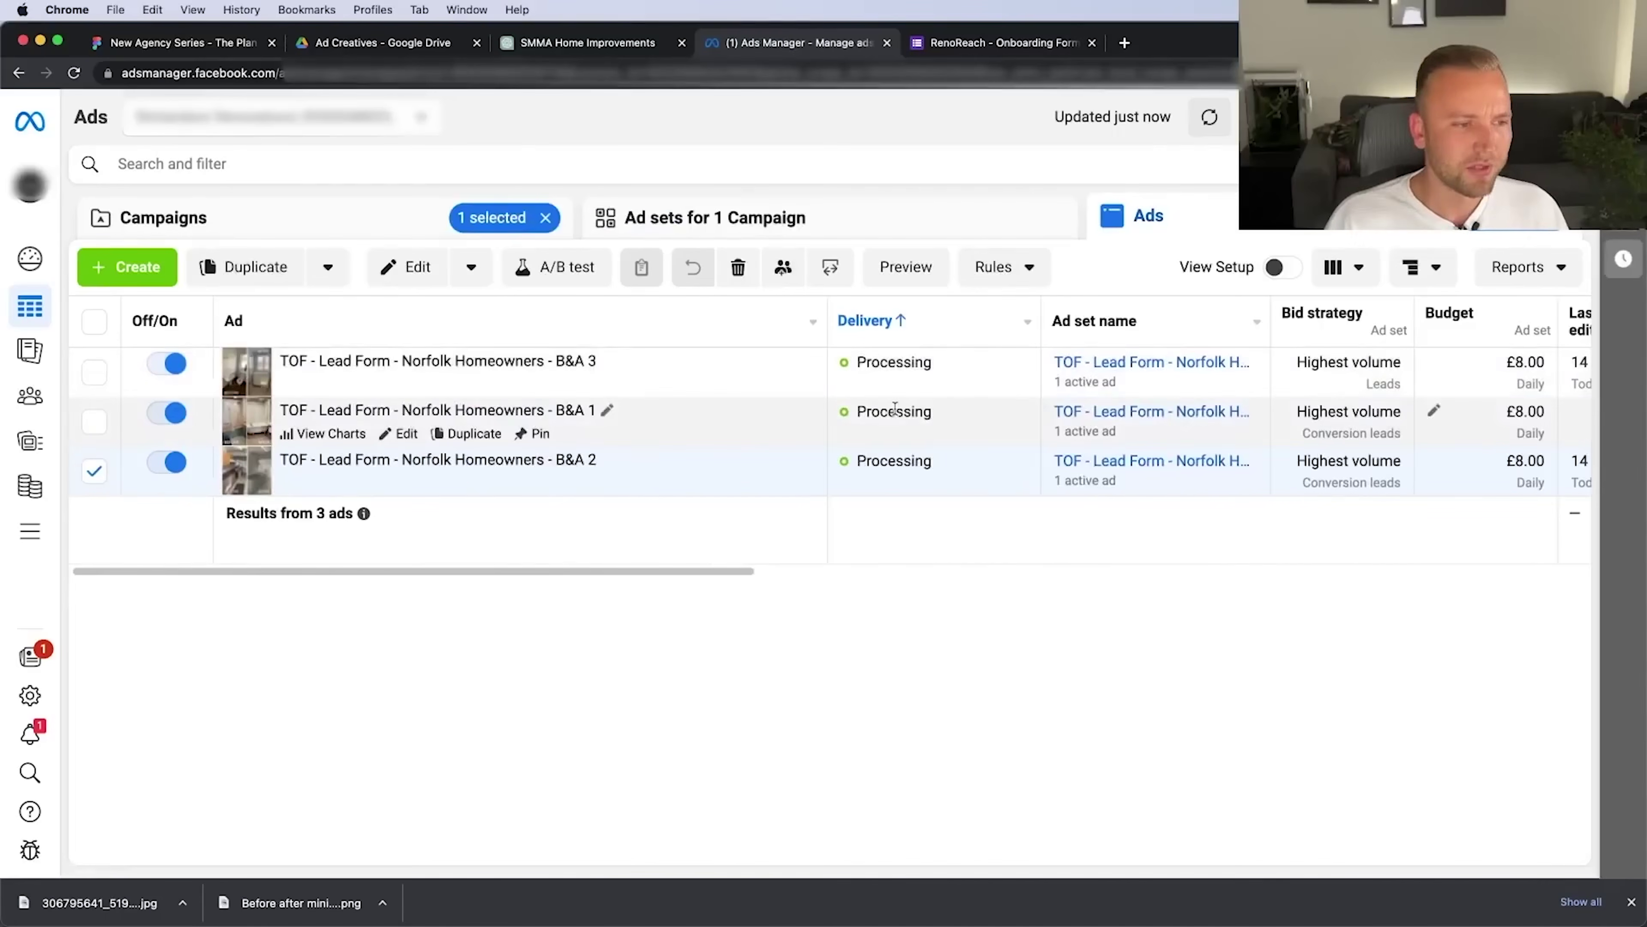
{"action": "left_click", "coordinate": [407, 384]}
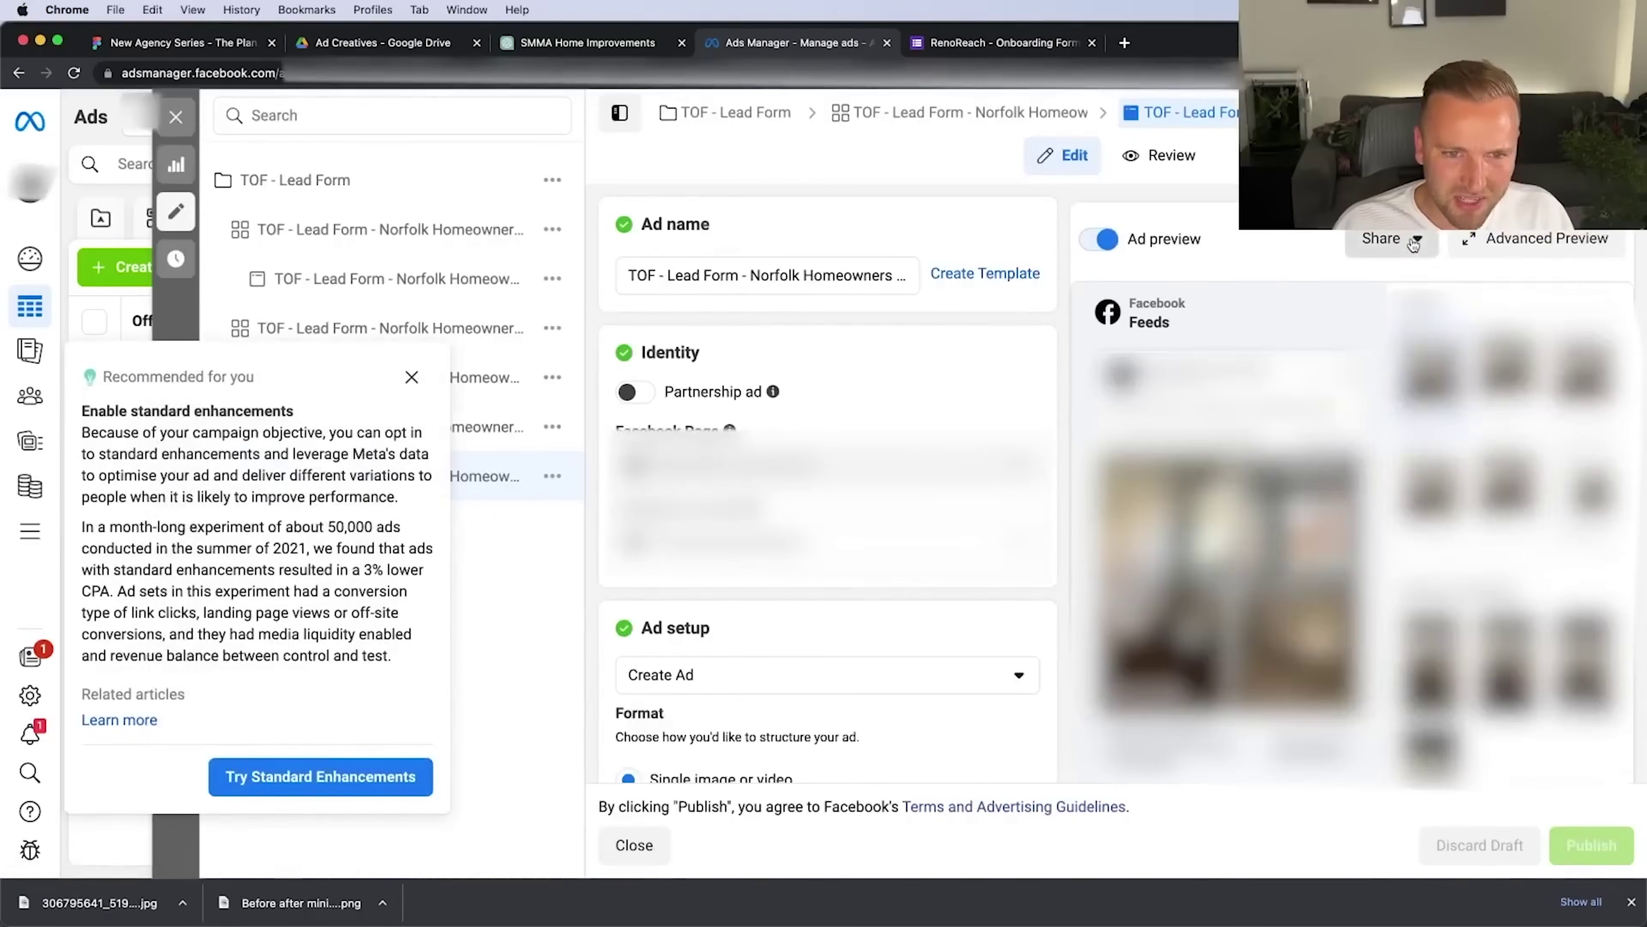
{"action": "left_click", "coordinate": [1414, 244]}
{"action": "left_click", "coordinate": [1391, 334]}
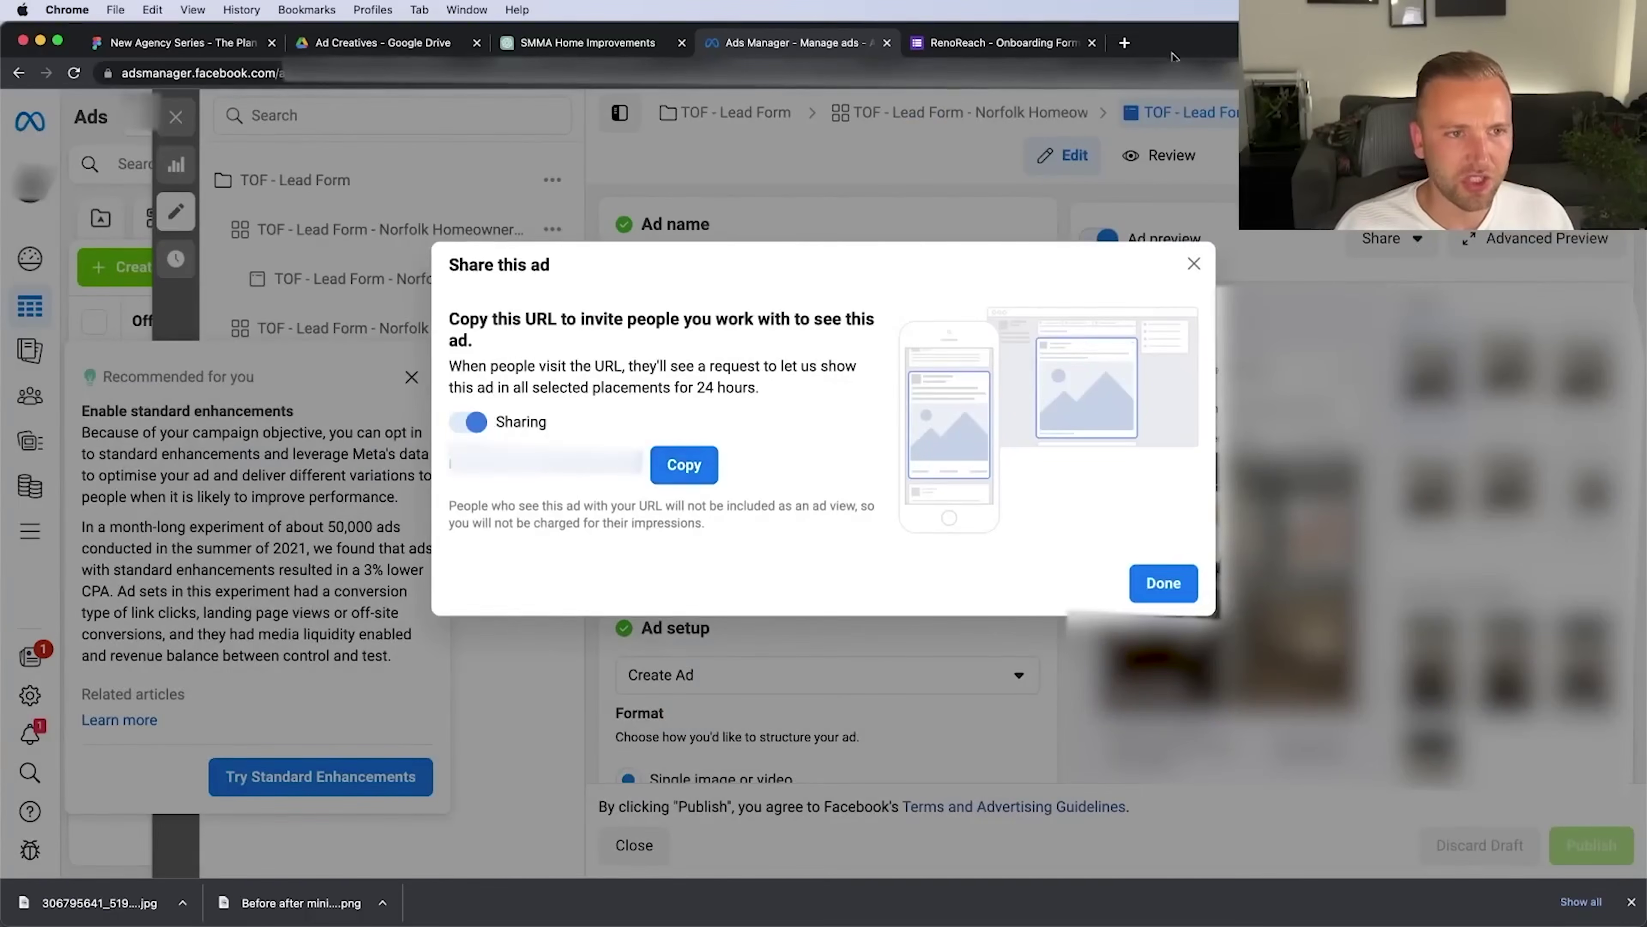
Open the shared B&A 3 ad preview in a new browser tab and expand its full primary text for review
{"action": "left_click", "coordinate": [1126, 43]}
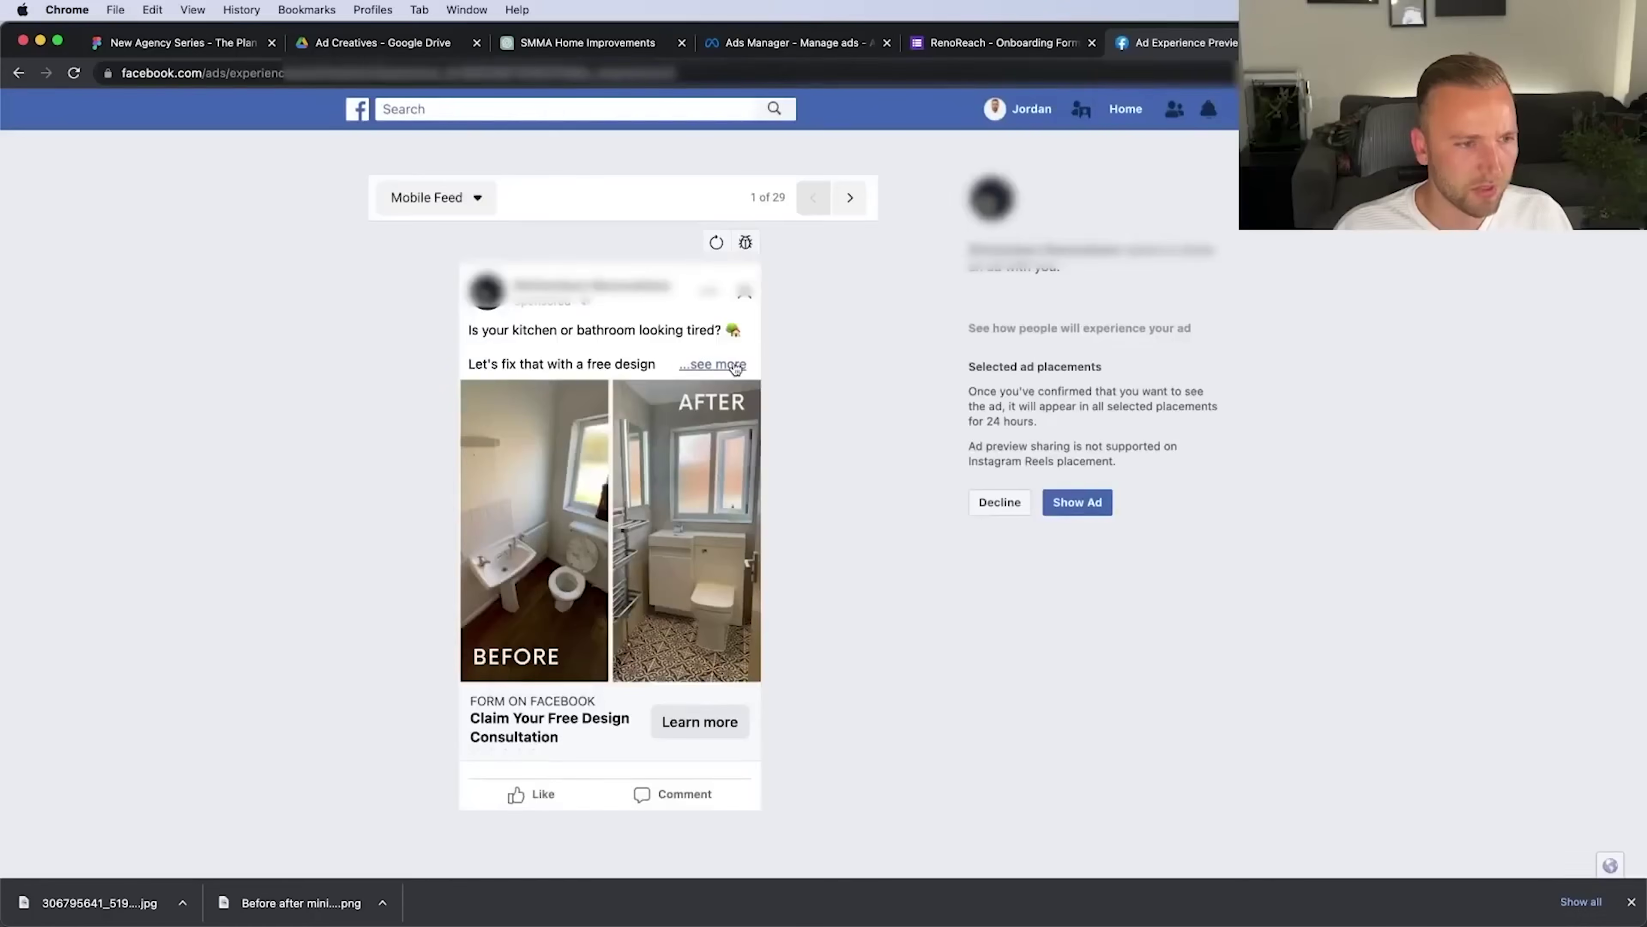
{"action": "left_click", "coordinate": [752, 362]}
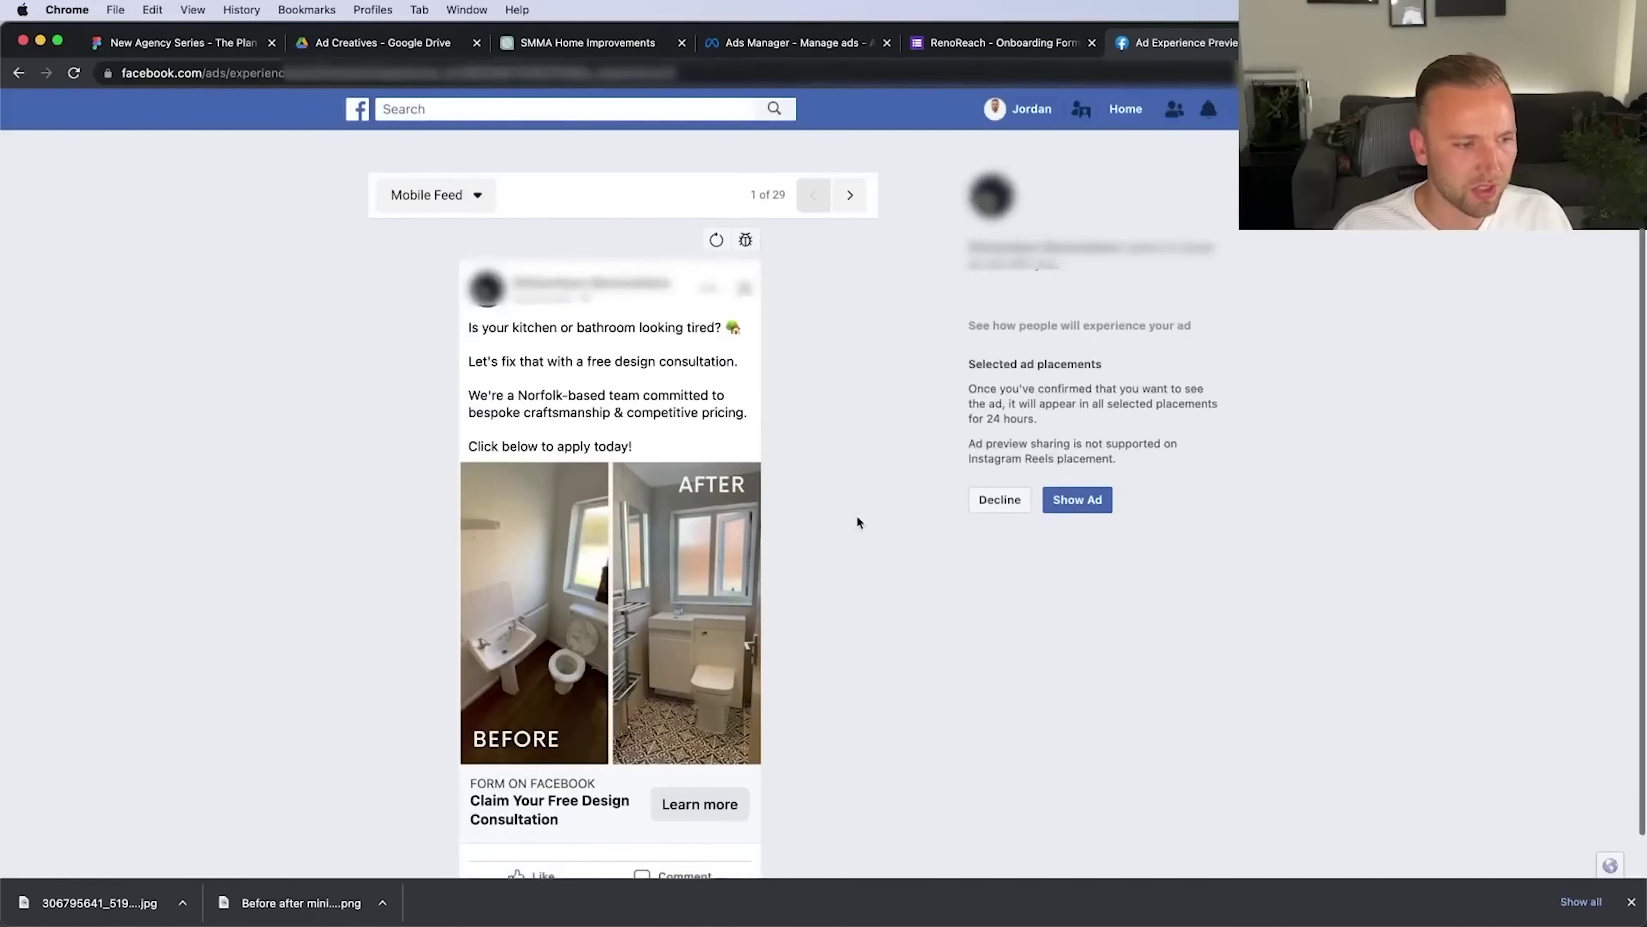
{"action": "scroll", "coordinate": [858, 522], "scroll_direction": "down", "scroll_amount": 1}
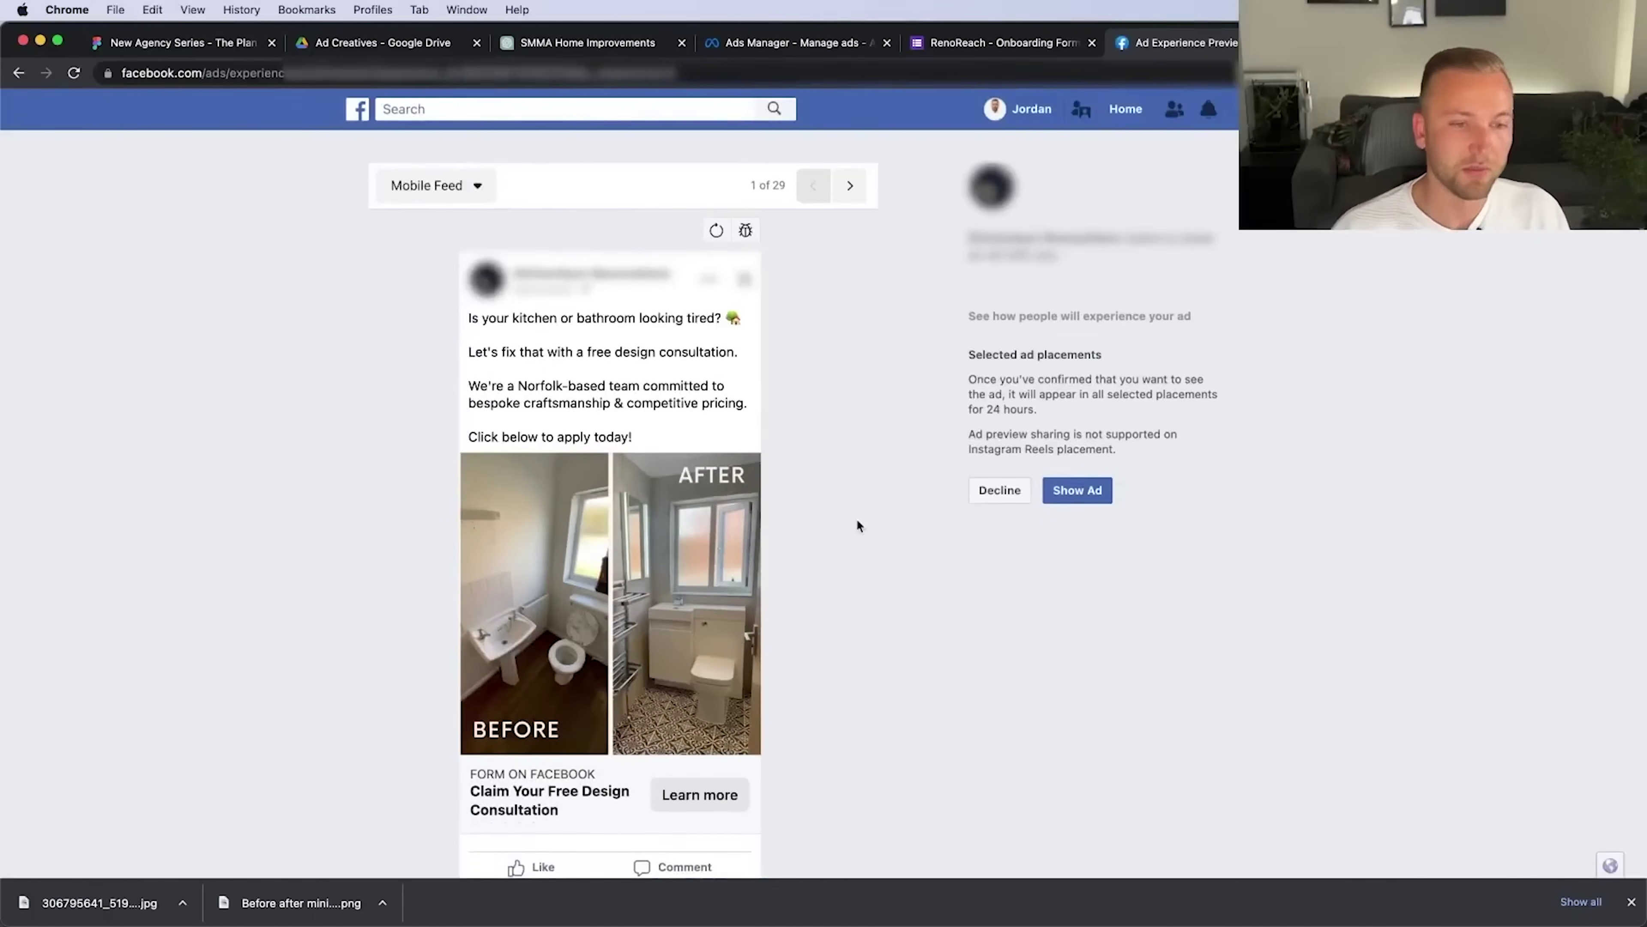